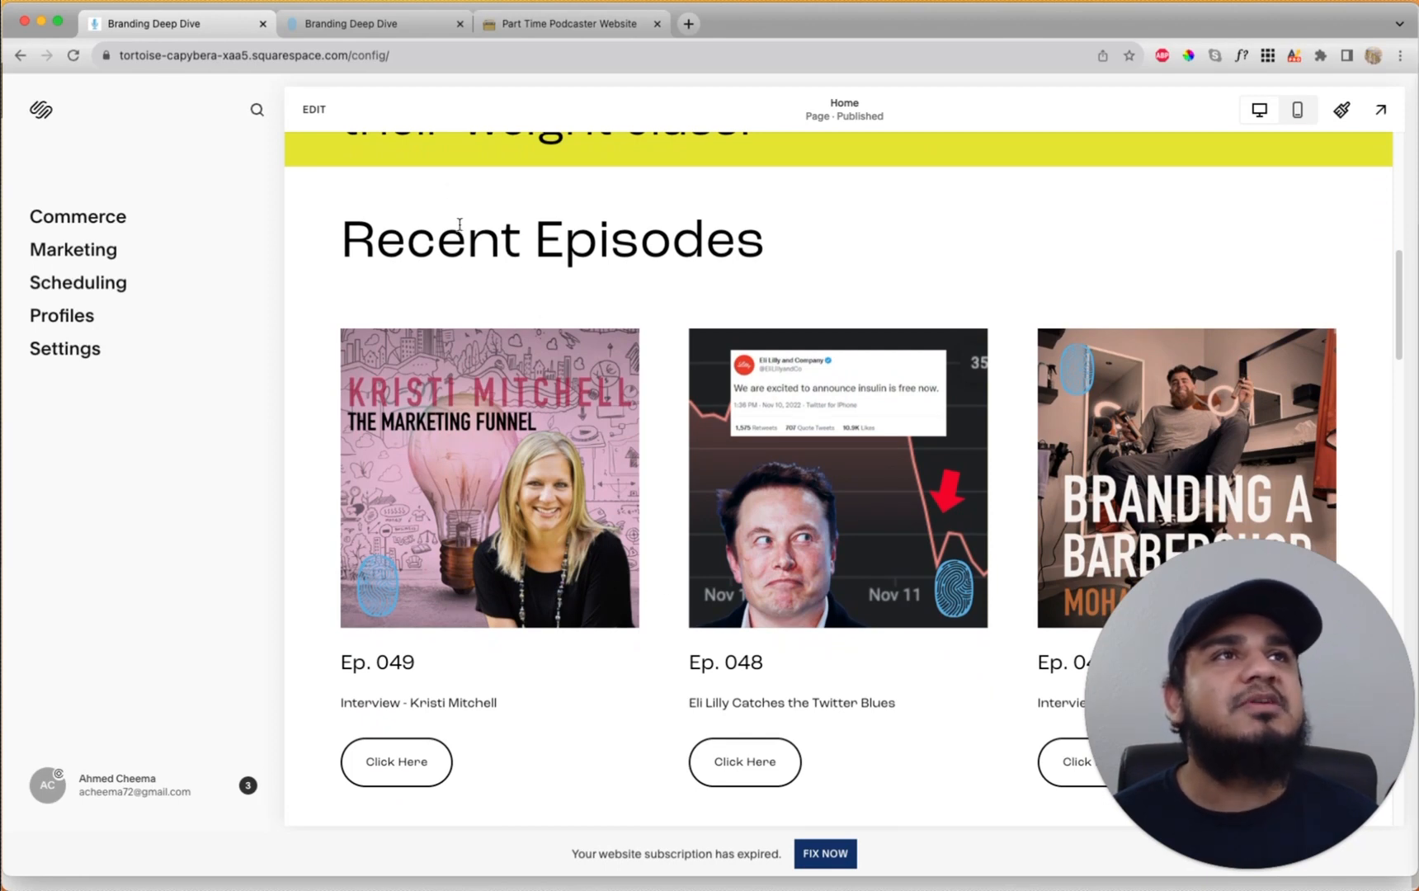
Switch to the published Branding Deep Dive site tab in Chrome
{"action": "left_click", "coordinate": [364, 26]}
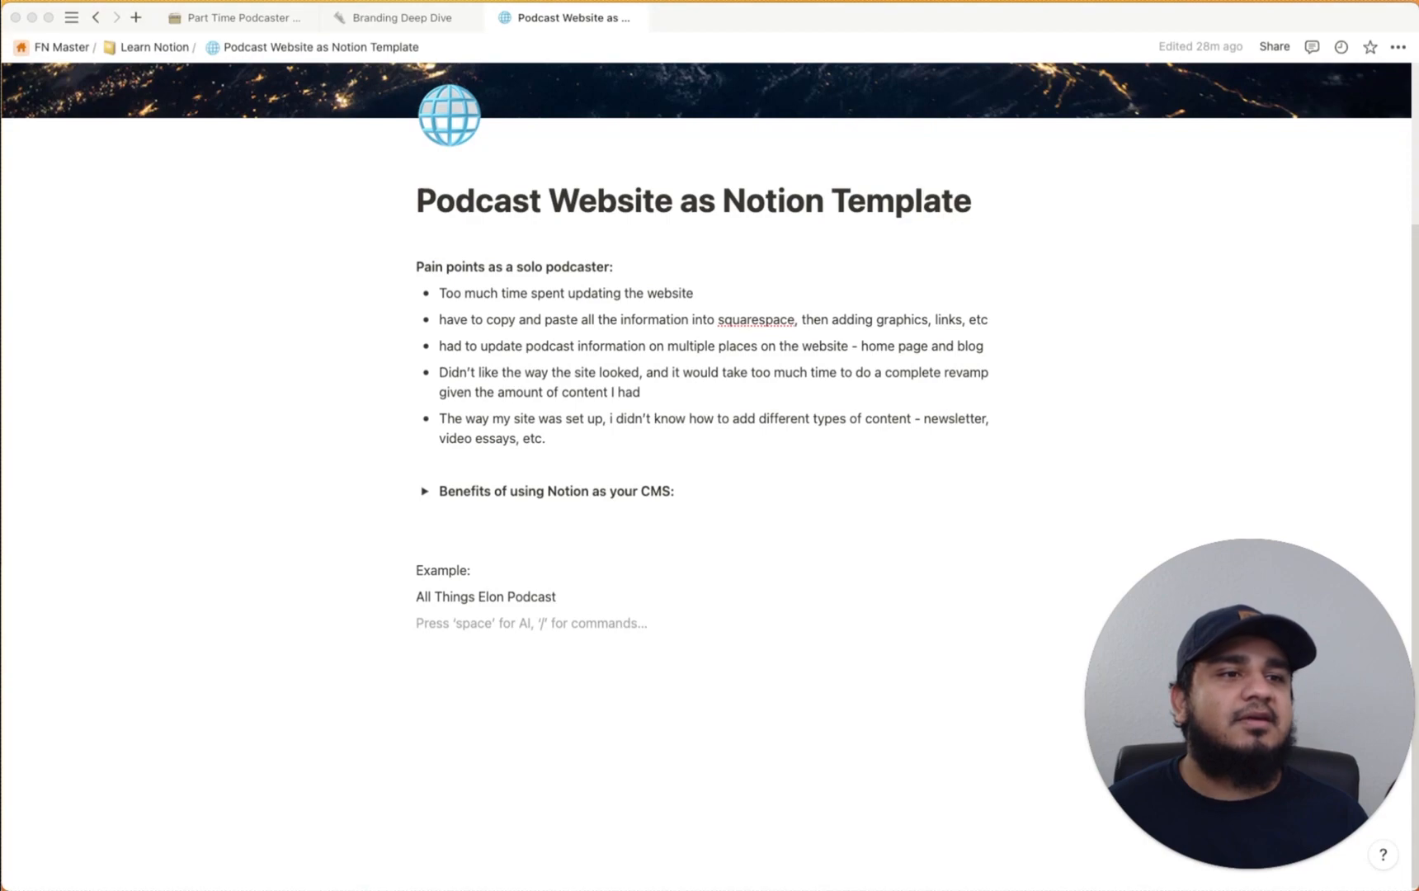
Go back to the Squarespace editor tab and open the Podcast page from the site header
{"action": "key", "text": "super+Tab"}
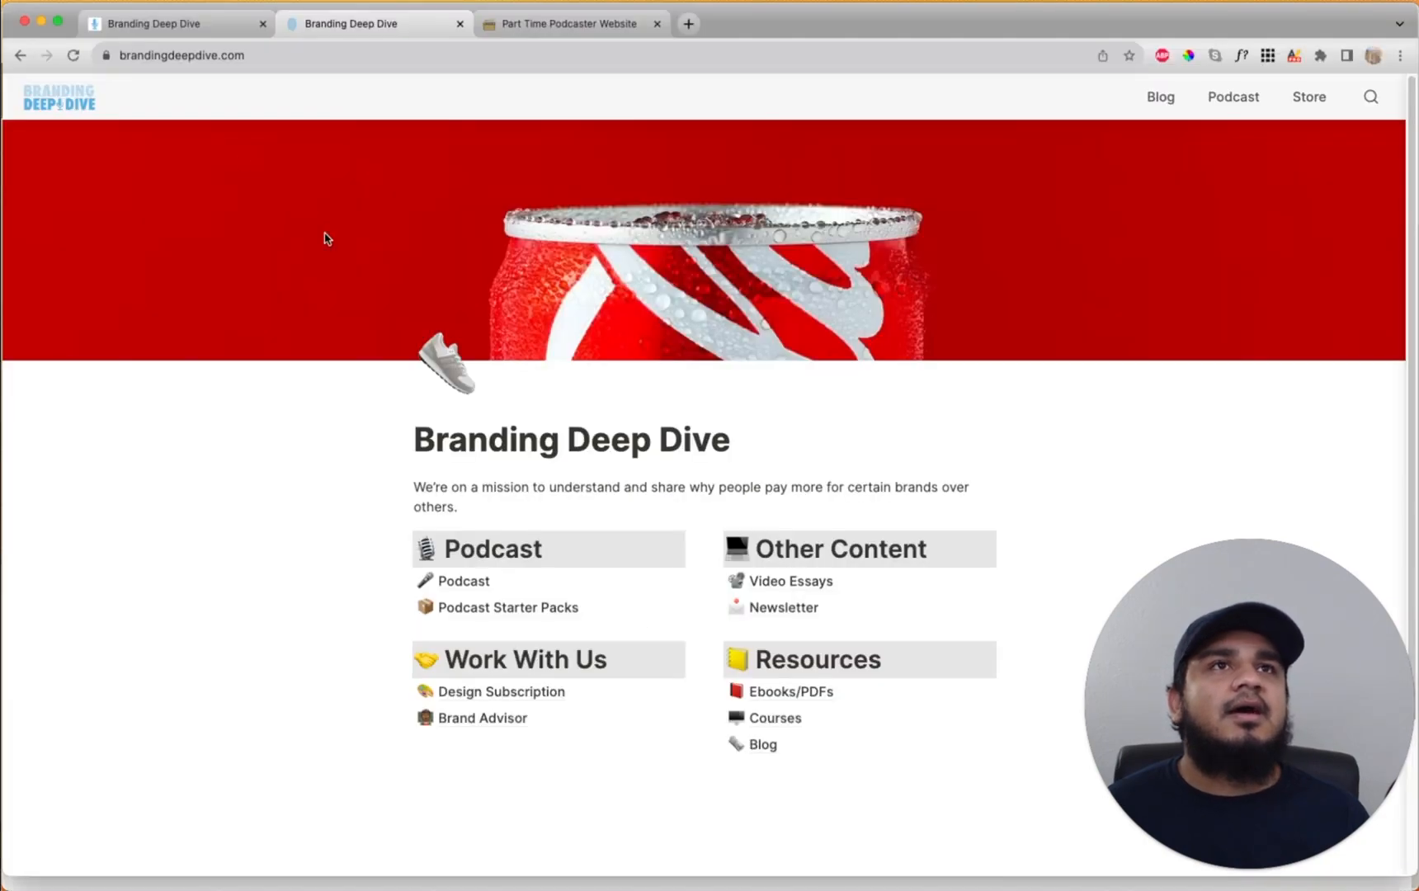
{"action": "left_click", "coordinate": [183, 28]}
{"action": "scroll", "coordinate": [770, 441], "scroll_direction": "up", "scroll_amount": 10}
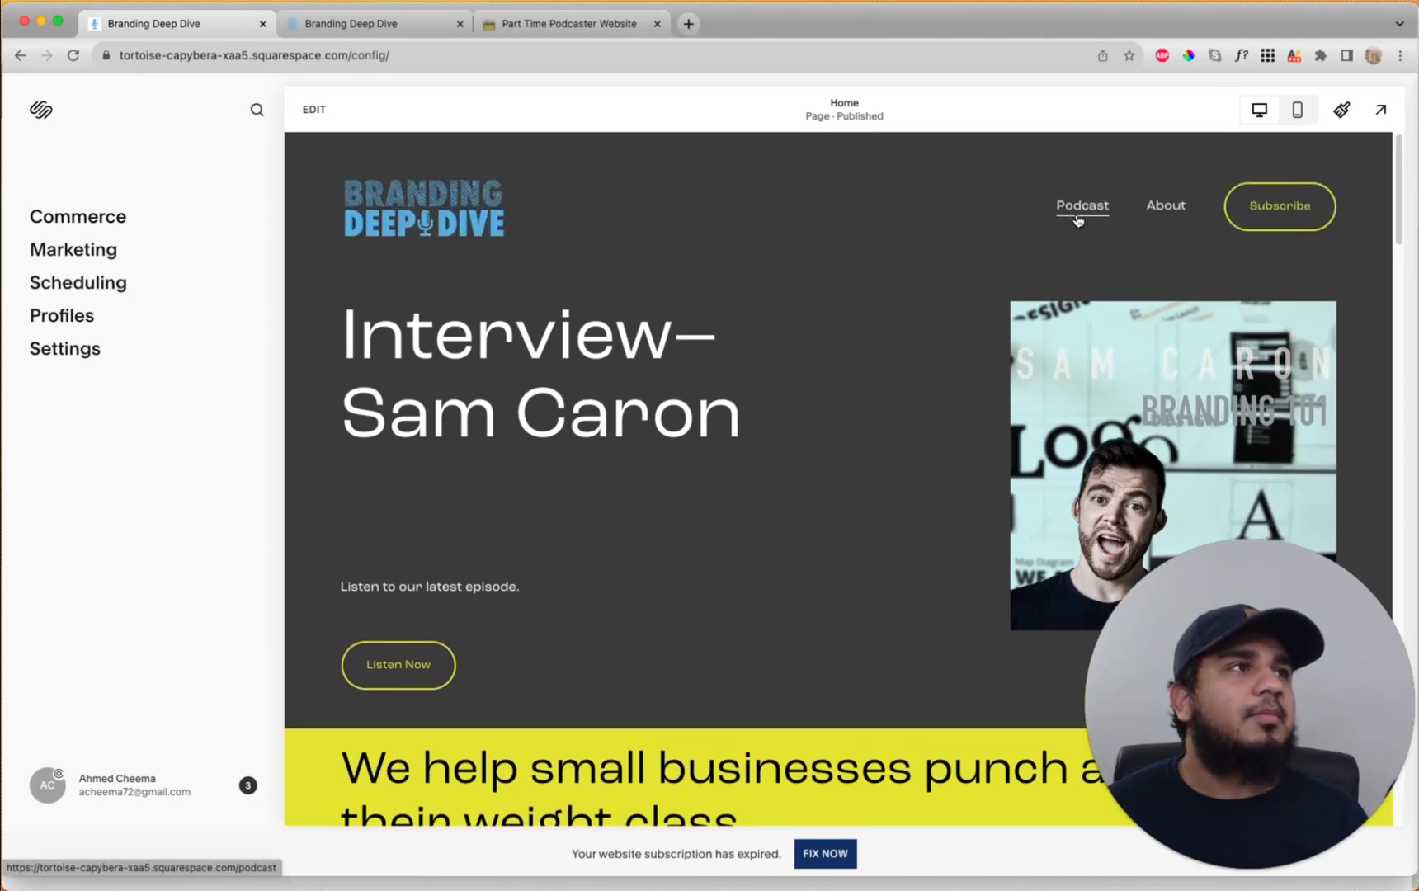
{"action": "left_click", "coordinate": [1058, 217]}
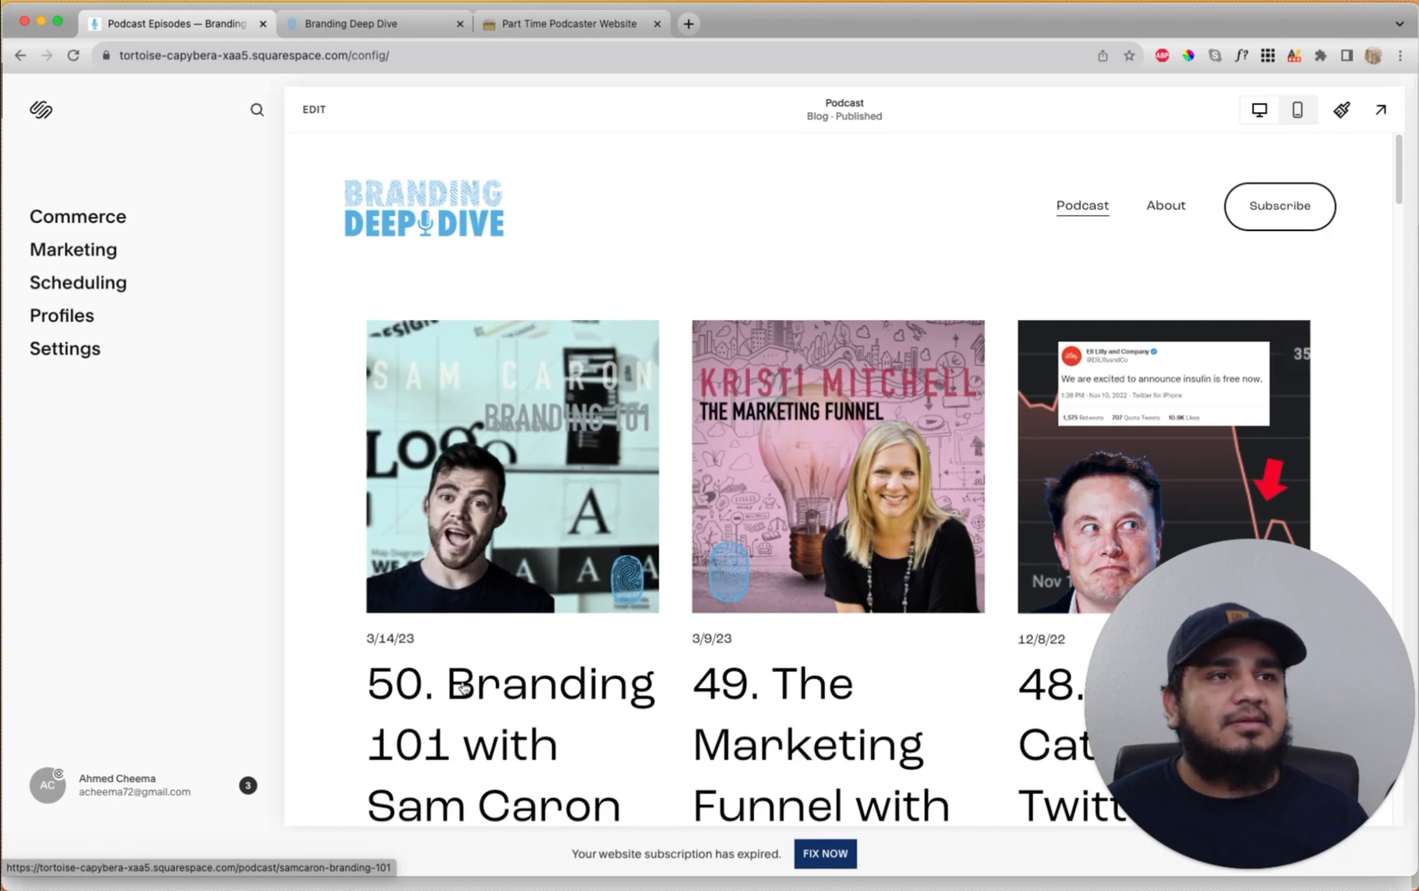
Open the '50. Branding 101 with Sam Caron' post and read through its episode description
{"action": "left_click", "coordinate": [532, 470]}
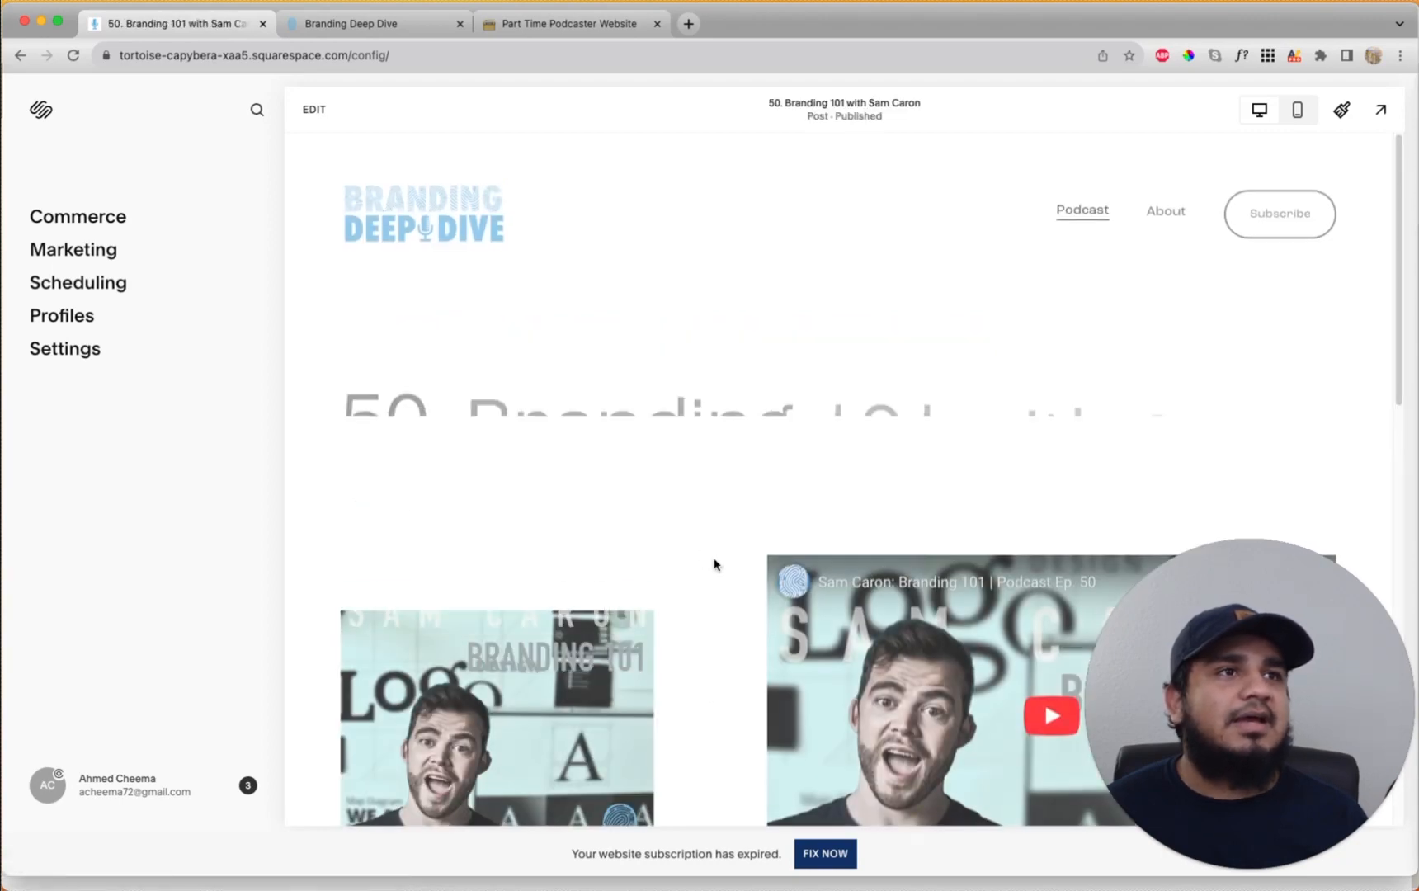
{"action": "scroll", "coordinate": [713, 558], "scroll_direction": "down", "scroll_amount": 5}
{"action": "scroll", "coordinate": [714, 657], "scroll_direction": "down", "scroll_amount": 3}
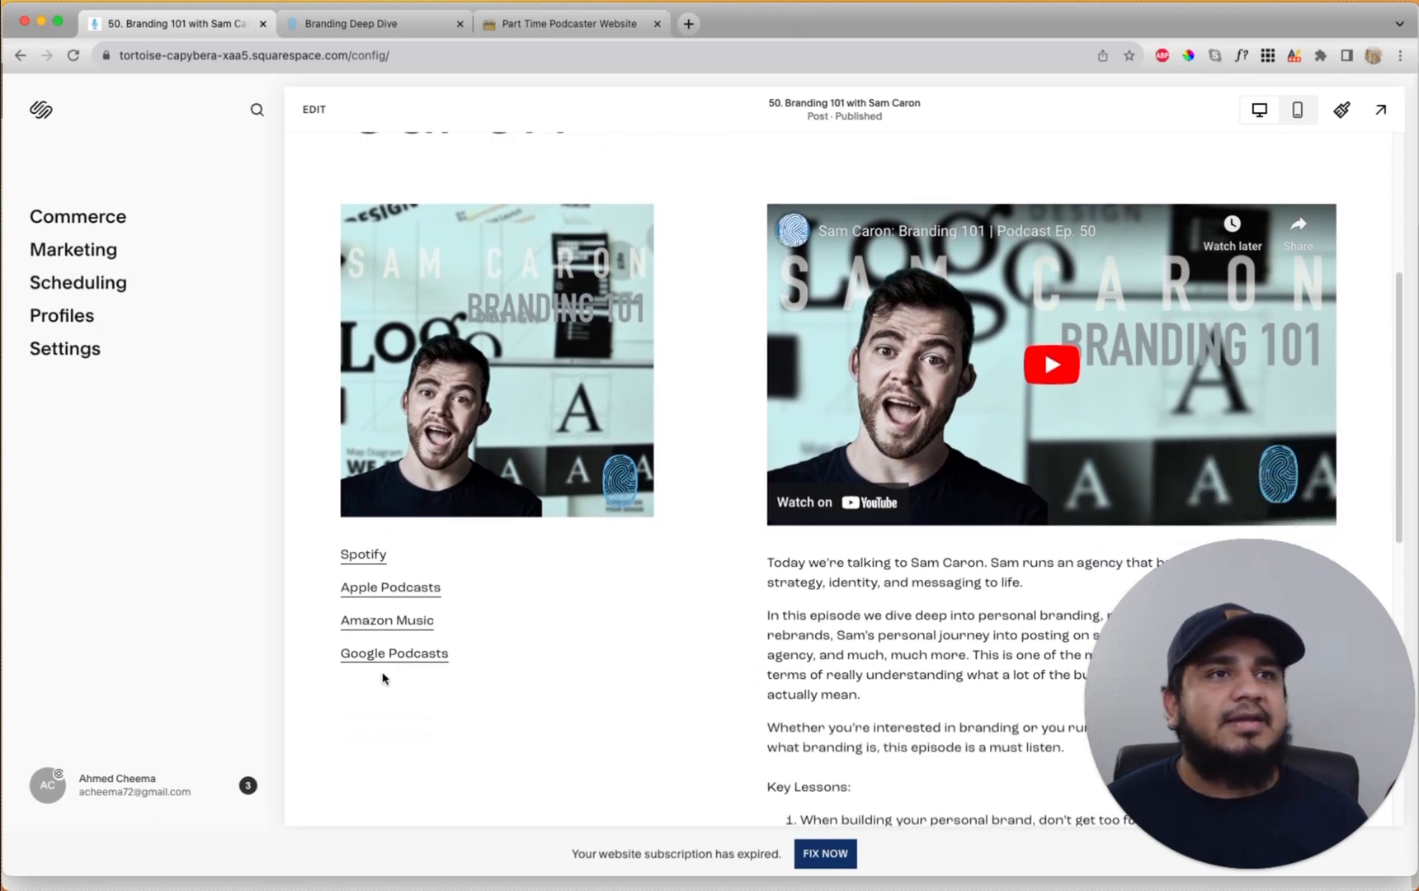
{"action": "scroll", "coordinate": [957, 641], "scroll_direction": "down", "scroll_amount": 3}
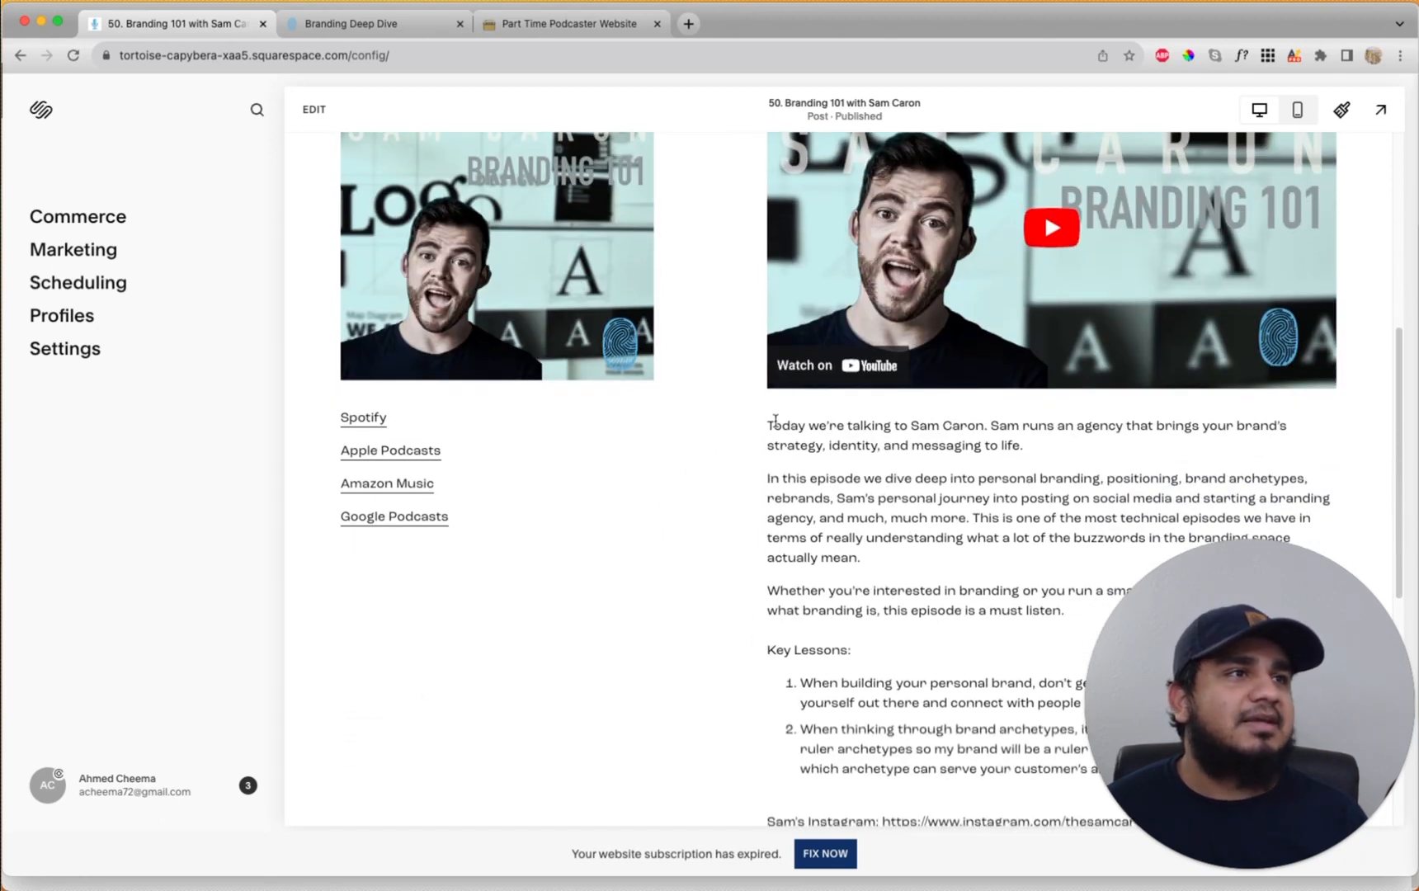
{"action": "left_click_drag", "start_coordinate": [767, 426], "coordinate": [902, 632]}
{"action": "left_click", "coordinate": [881, 650]}
{"action": "scroll", "coordinate": [881, 625], "scroll_direction": "down", "scroll_amount": 3}
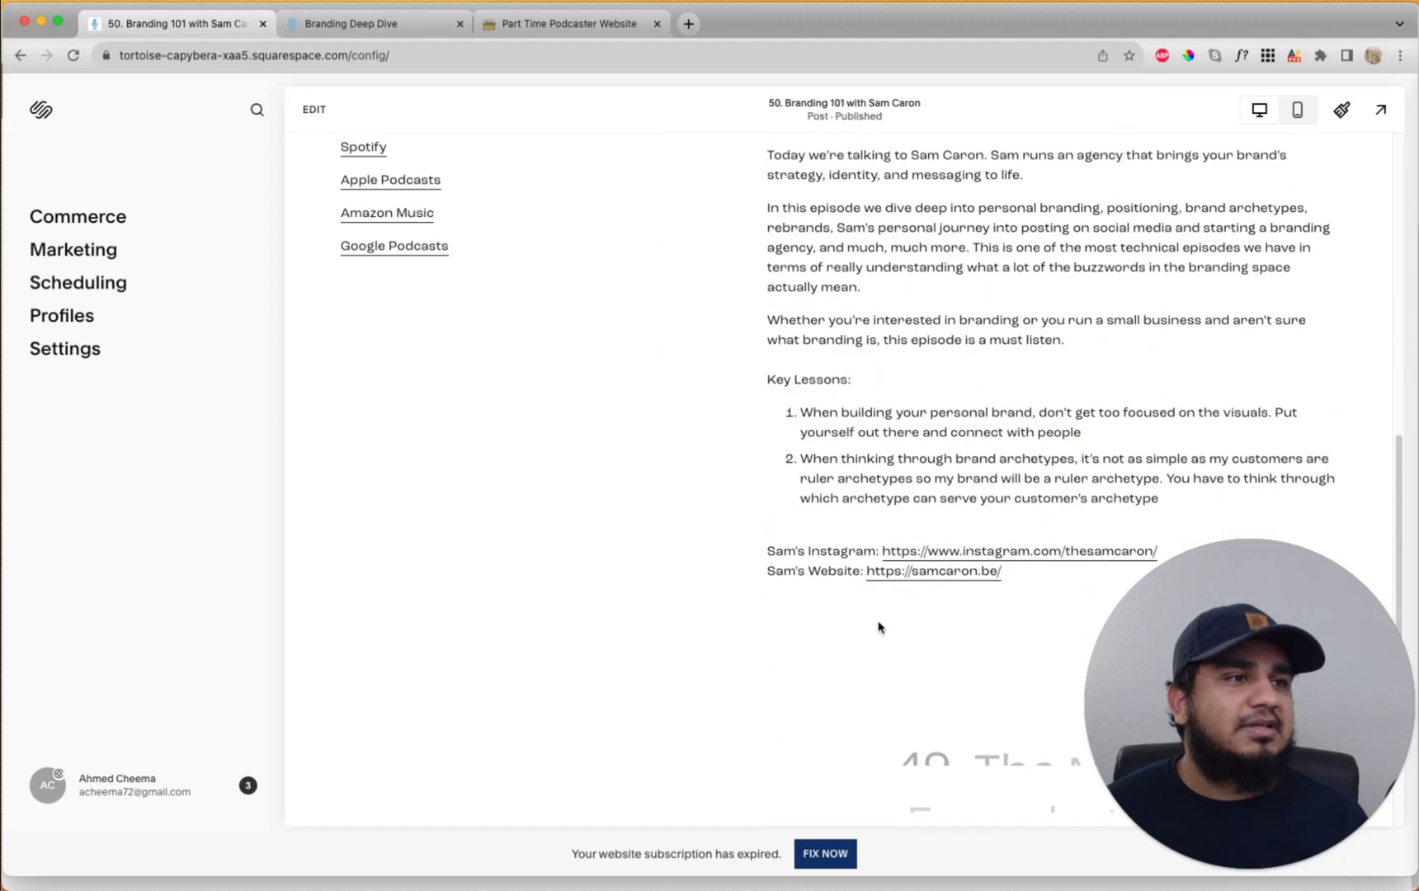
{"action": "scroll", "coordinate": [875, 577], "scroll_direction": "up", "scroll_amount": 10}
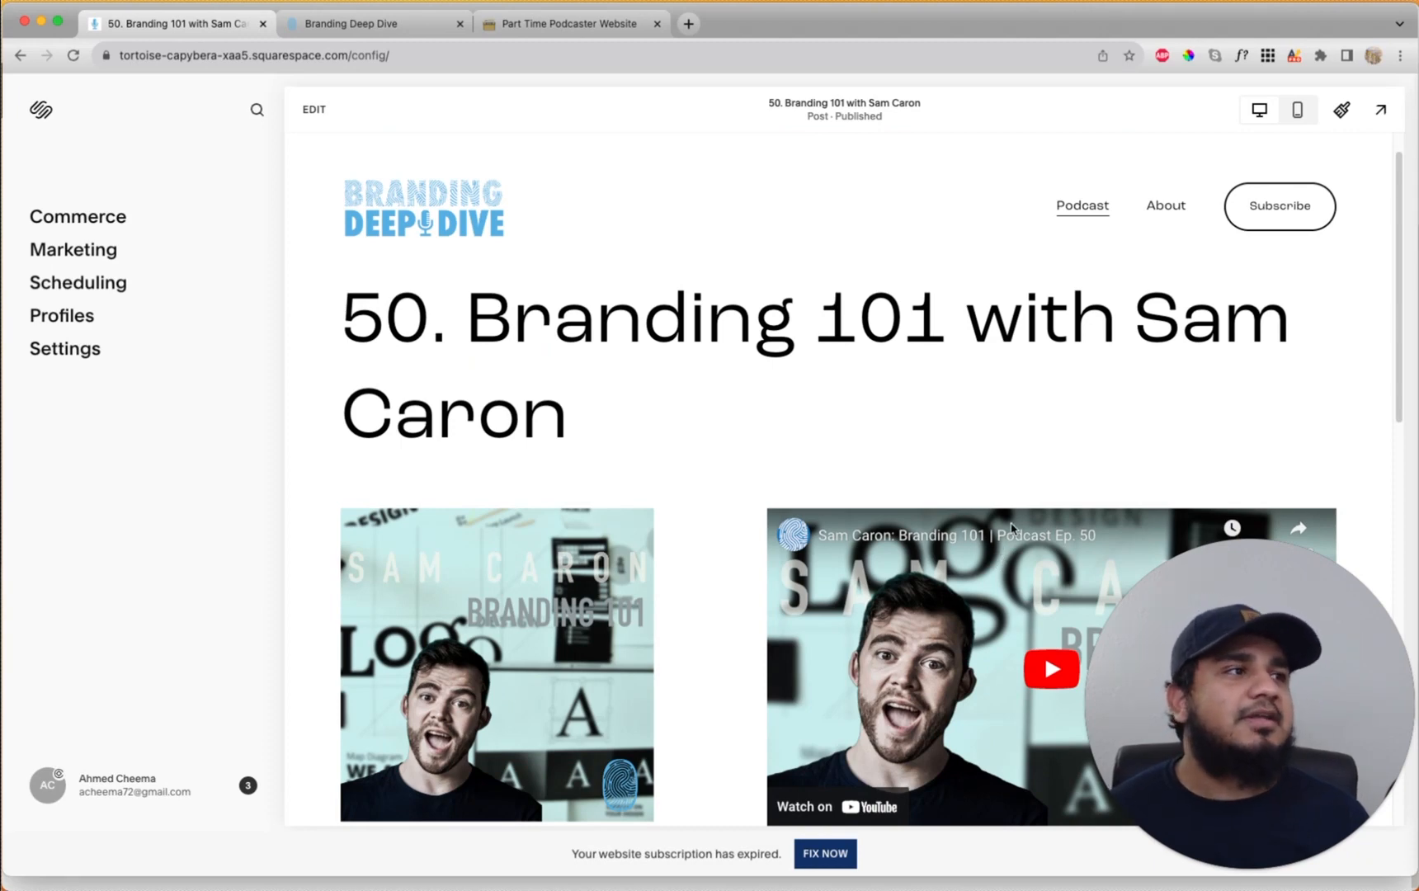
Return to the Branding Deep Dive homepage and scroll through its Recent Episodes grid
{"action": "left_click", "coordinate": [410, 210]}
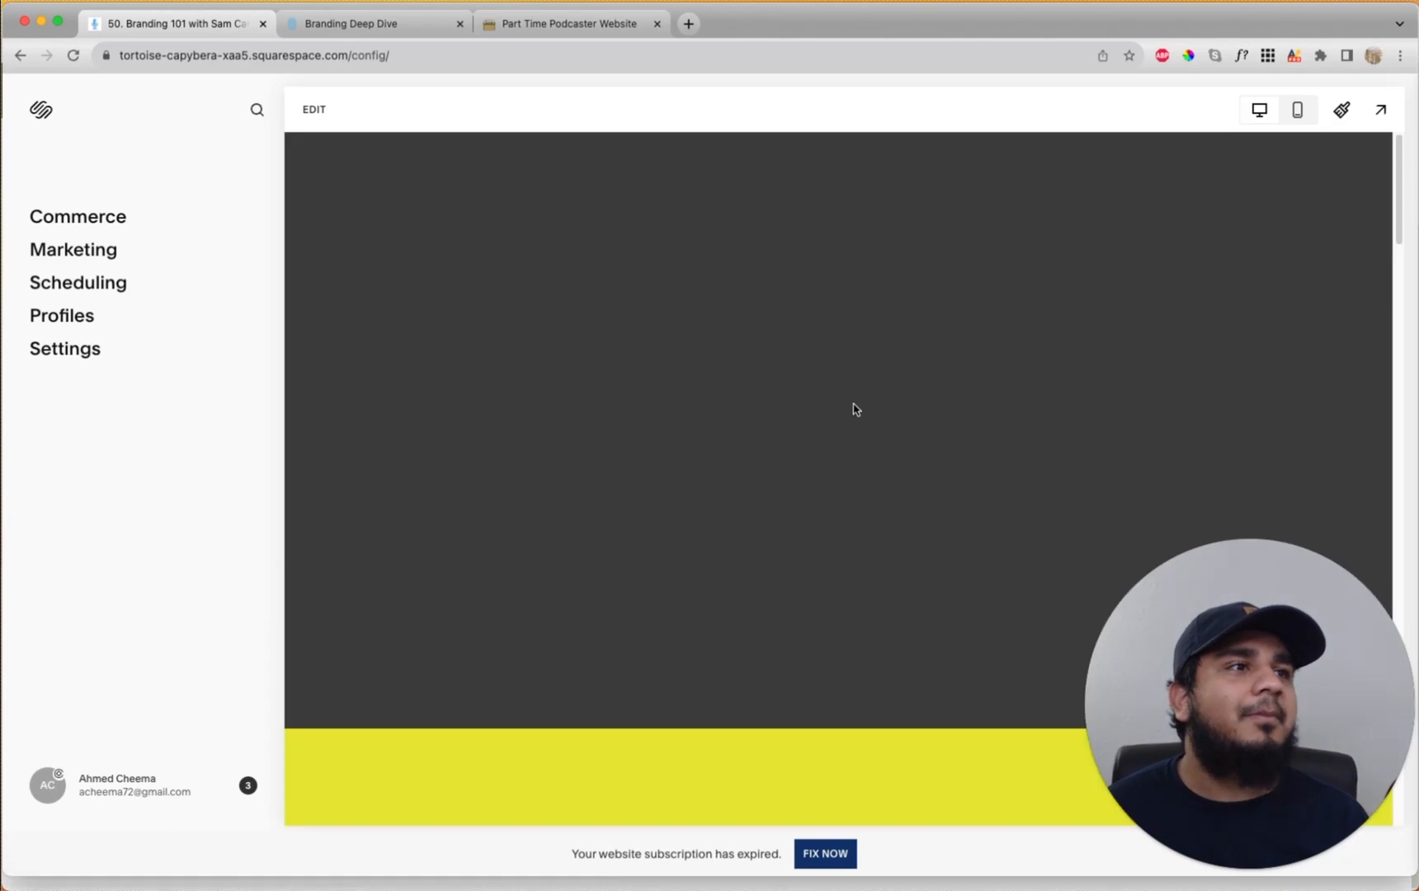
{"action": "scroll", "coordinate": [817, 430], "scroll_direction": "down", "scroll_amount": 8}
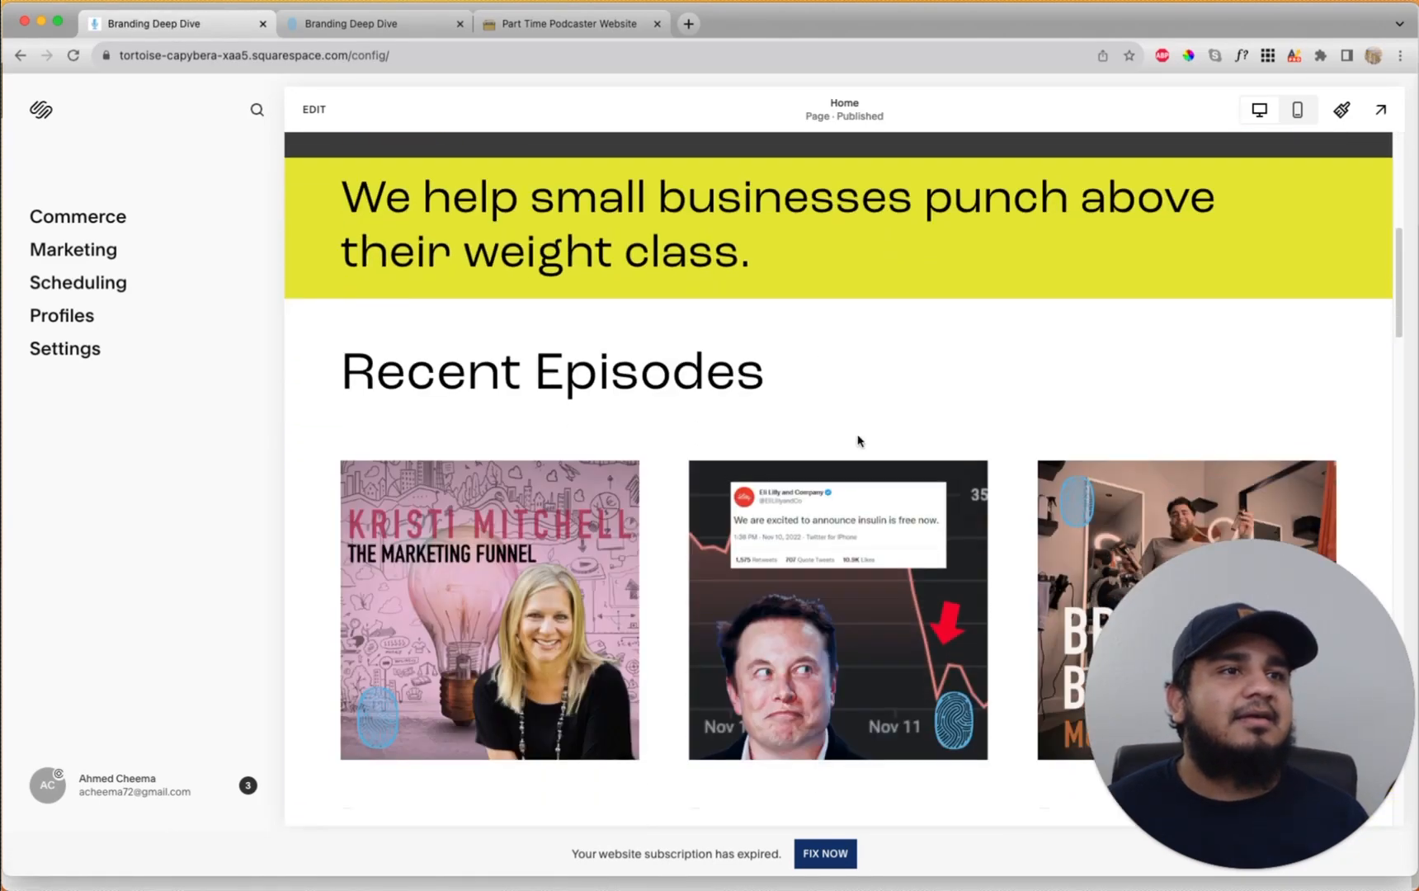
{"action": "scroll", "coordinate": [862, 442], "scroll_direction": "down", "scroll_amount": 3}
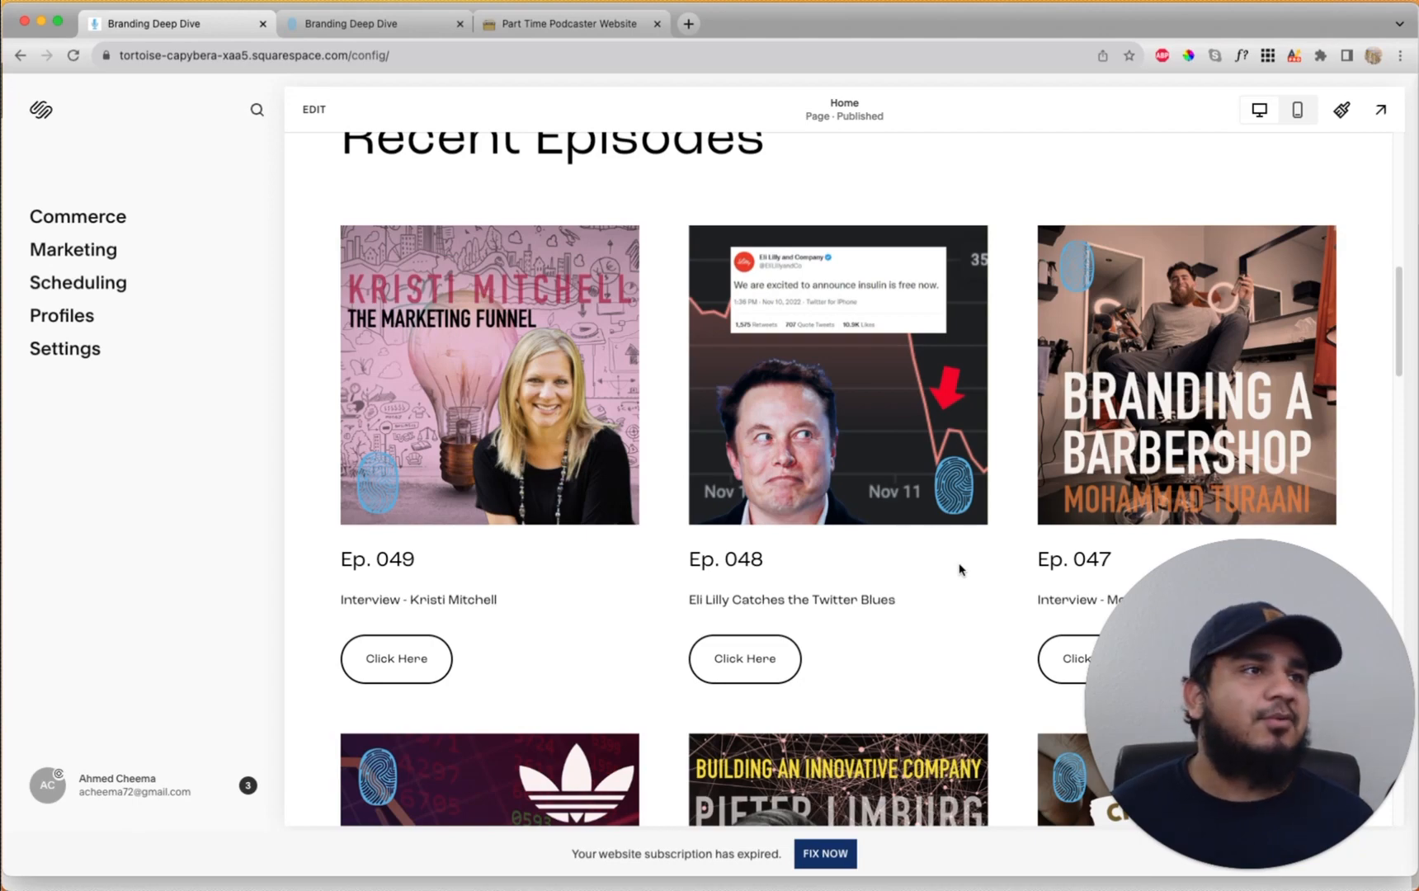
{"action": "scroll", "coordinate": [936, 569], "scroll_direction": "up", "scroll_amount": 10}
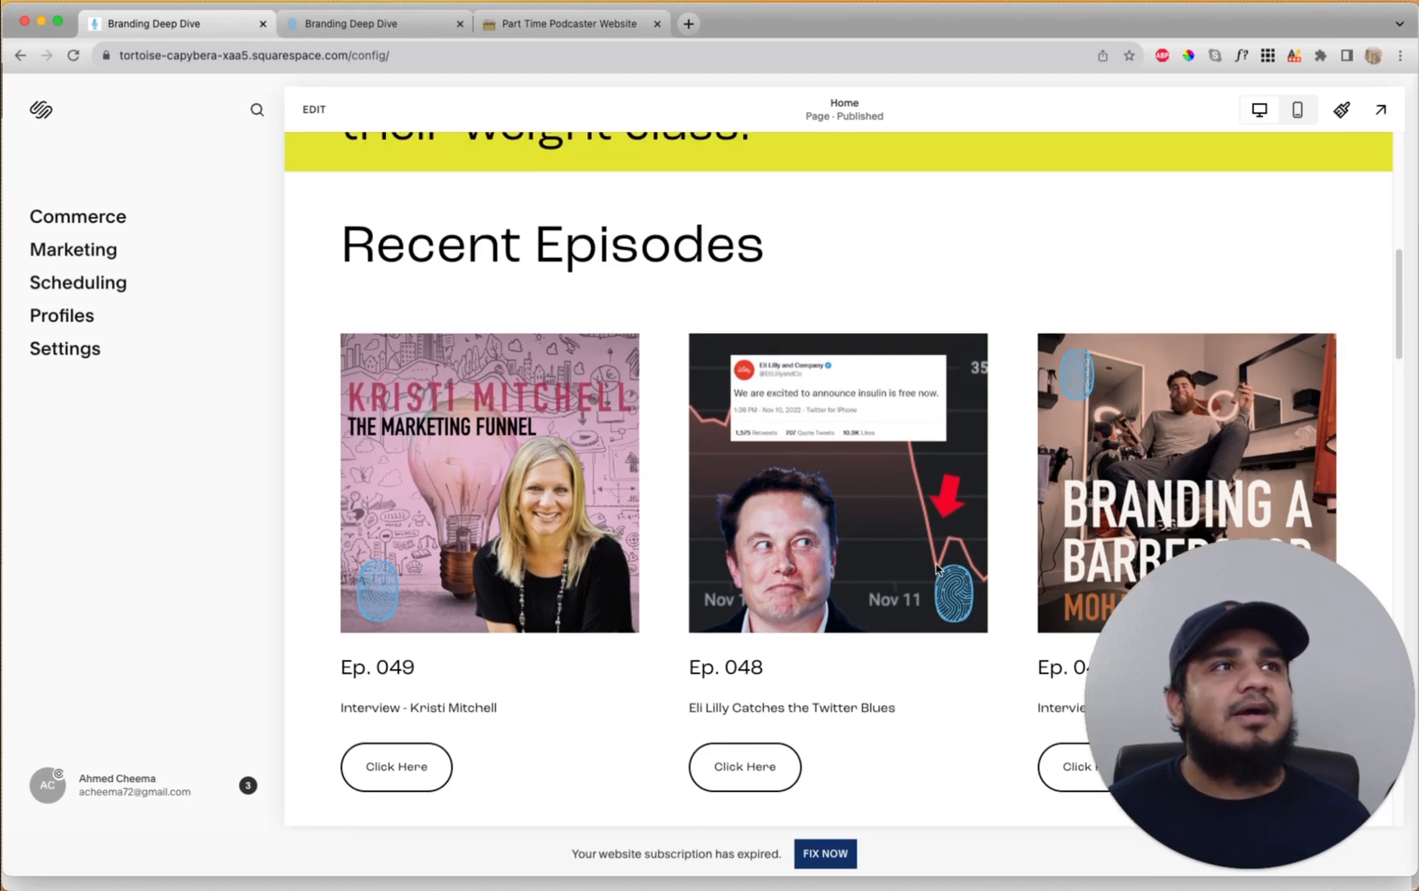
{"action": "scroll", "coordinate": [937, 564], "scroll_direction": "up", "scroll_amount": 2}
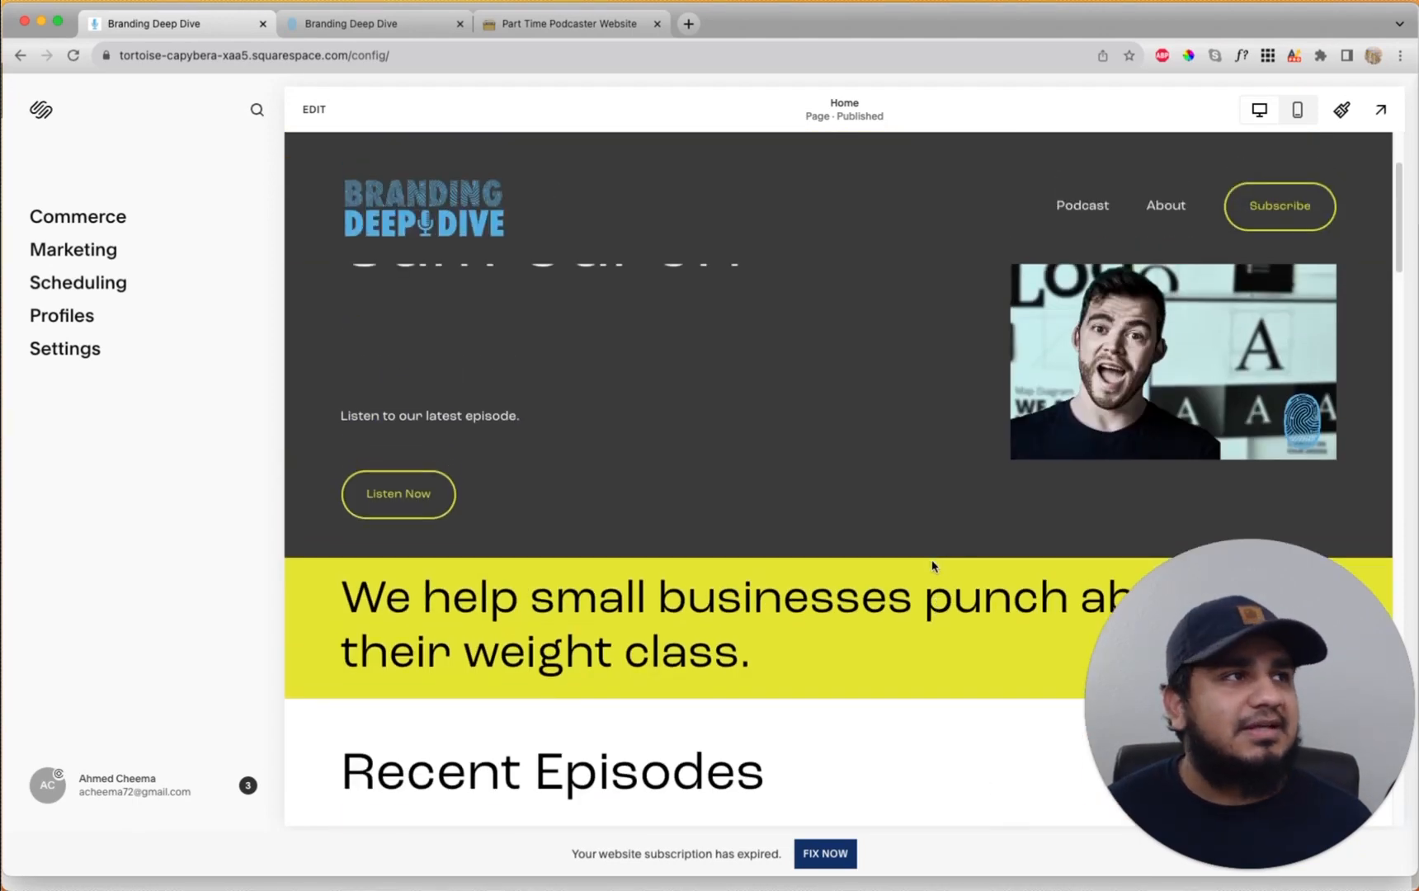
{"action": "scroll", "coordinate": [935, 569], "scroll_direction": "up", "scroll_amount": 4}
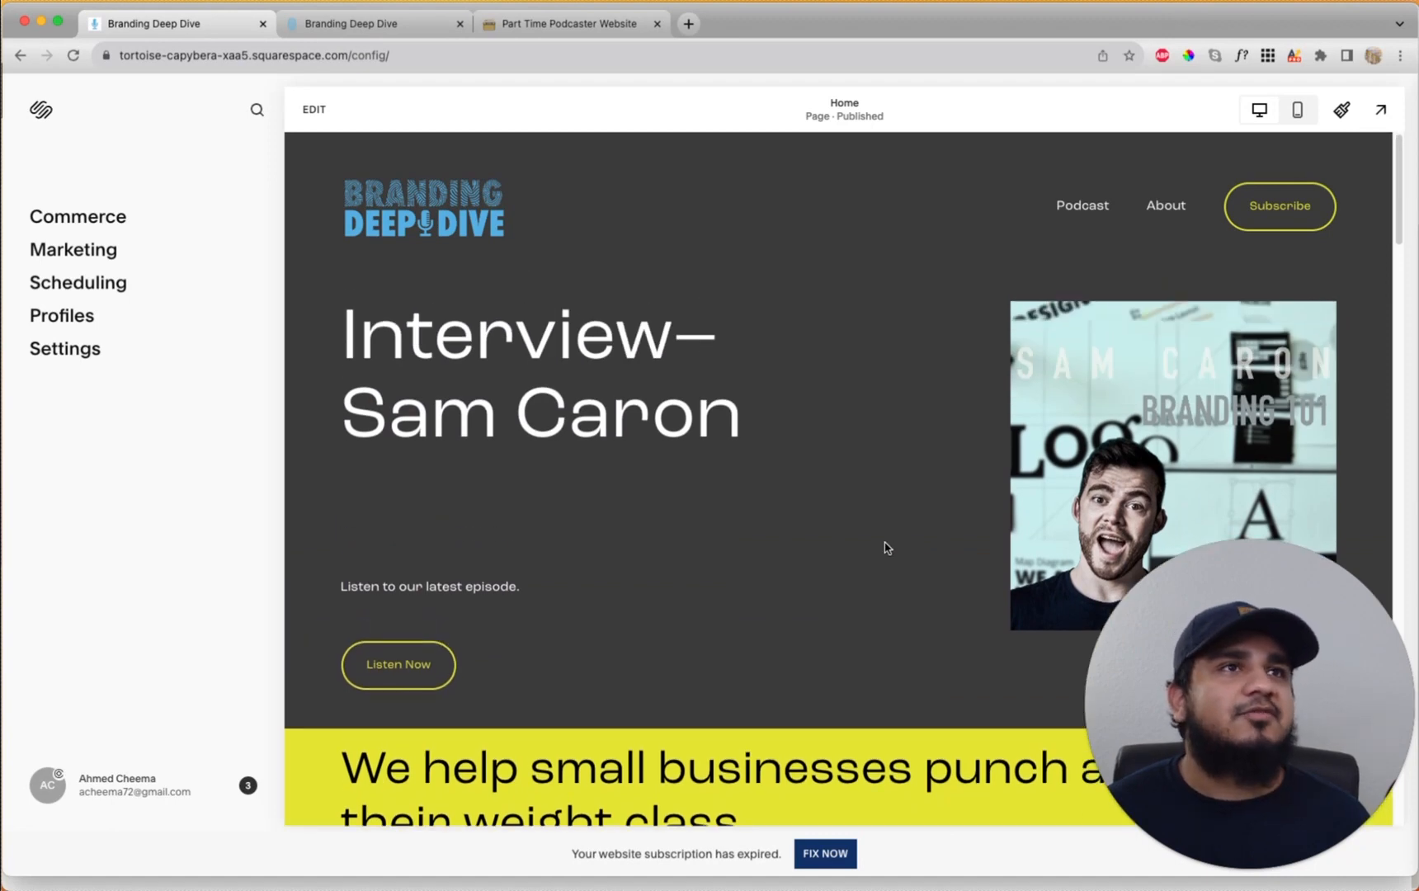
{"action": "scroll", "coordinate": [885, 547], "scroll_direction": "down", "scroll_amount": 5}
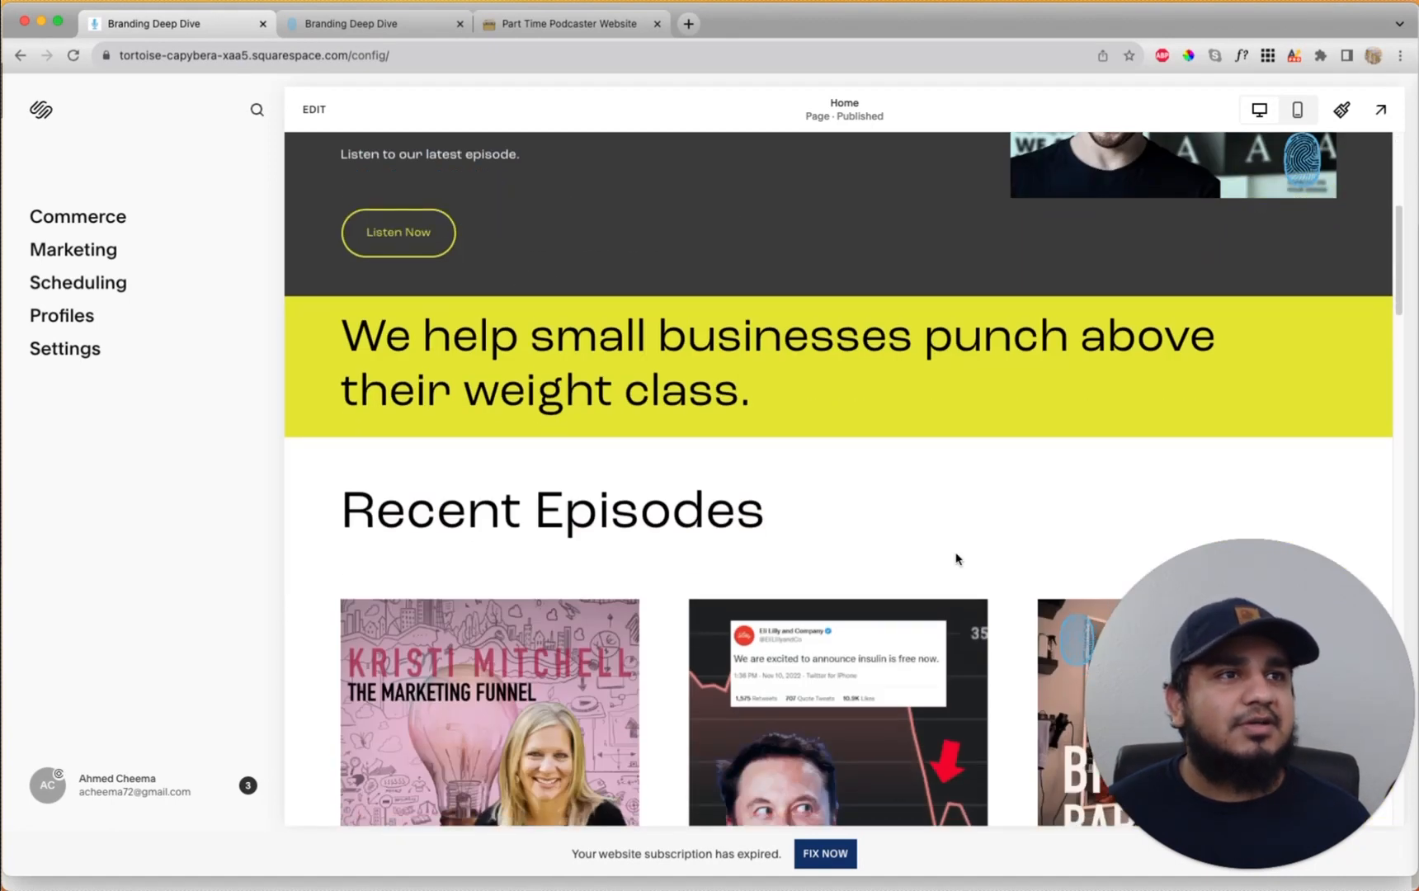
{"action": "scroll", "coordinate": [828, 528], "scroll_direction": "down", "scroll_amount": 4}
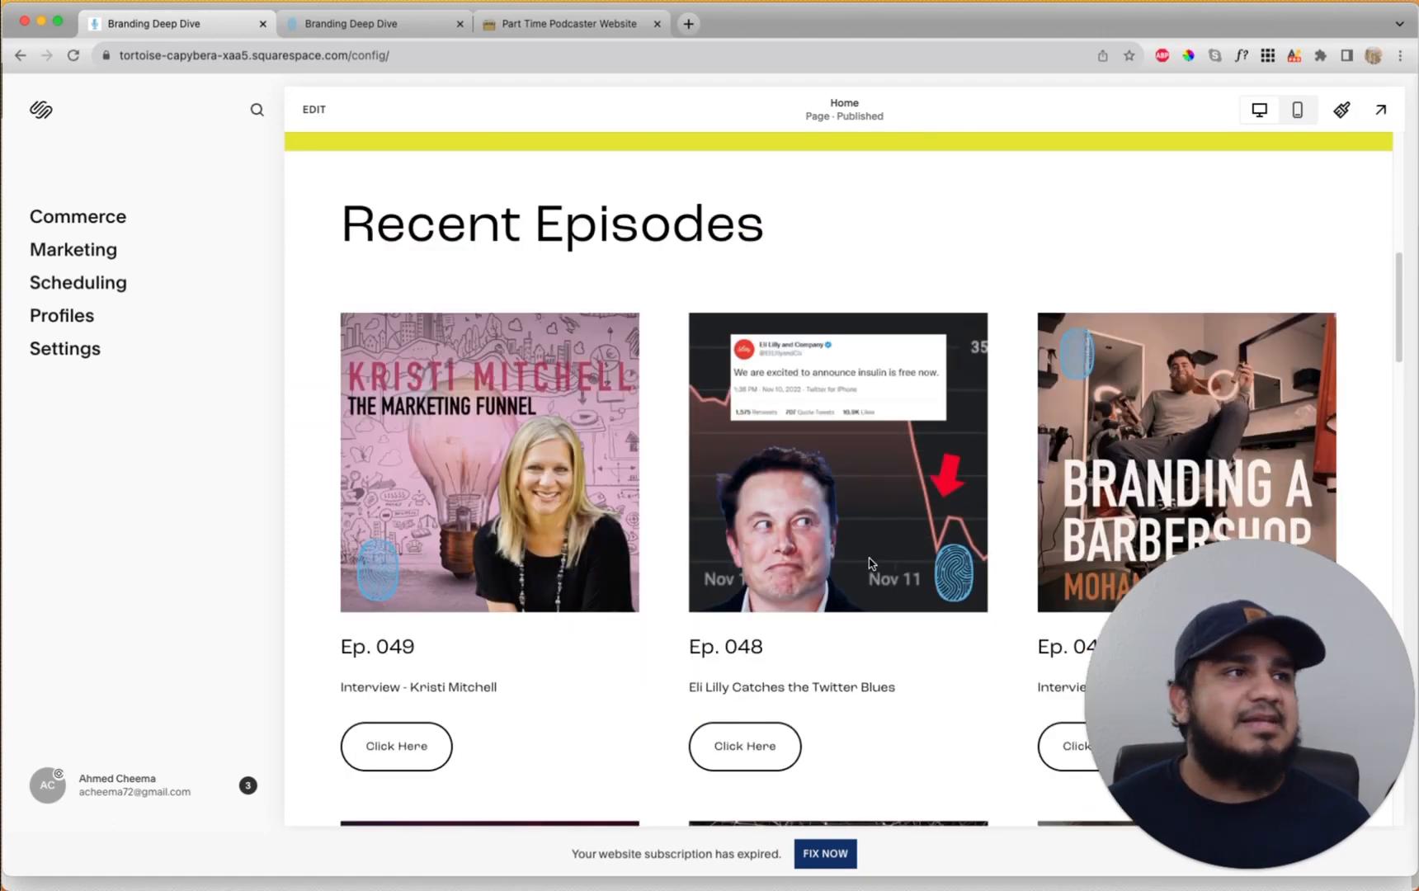
{"action": "scroll", "coordinate": [866, 561], "scroll_direction": "down", "scroll_amount": 7}
{"action": "scroll", "coordinate": [860, 561], "scroll_direction": "down", "scroll_amount": 7}
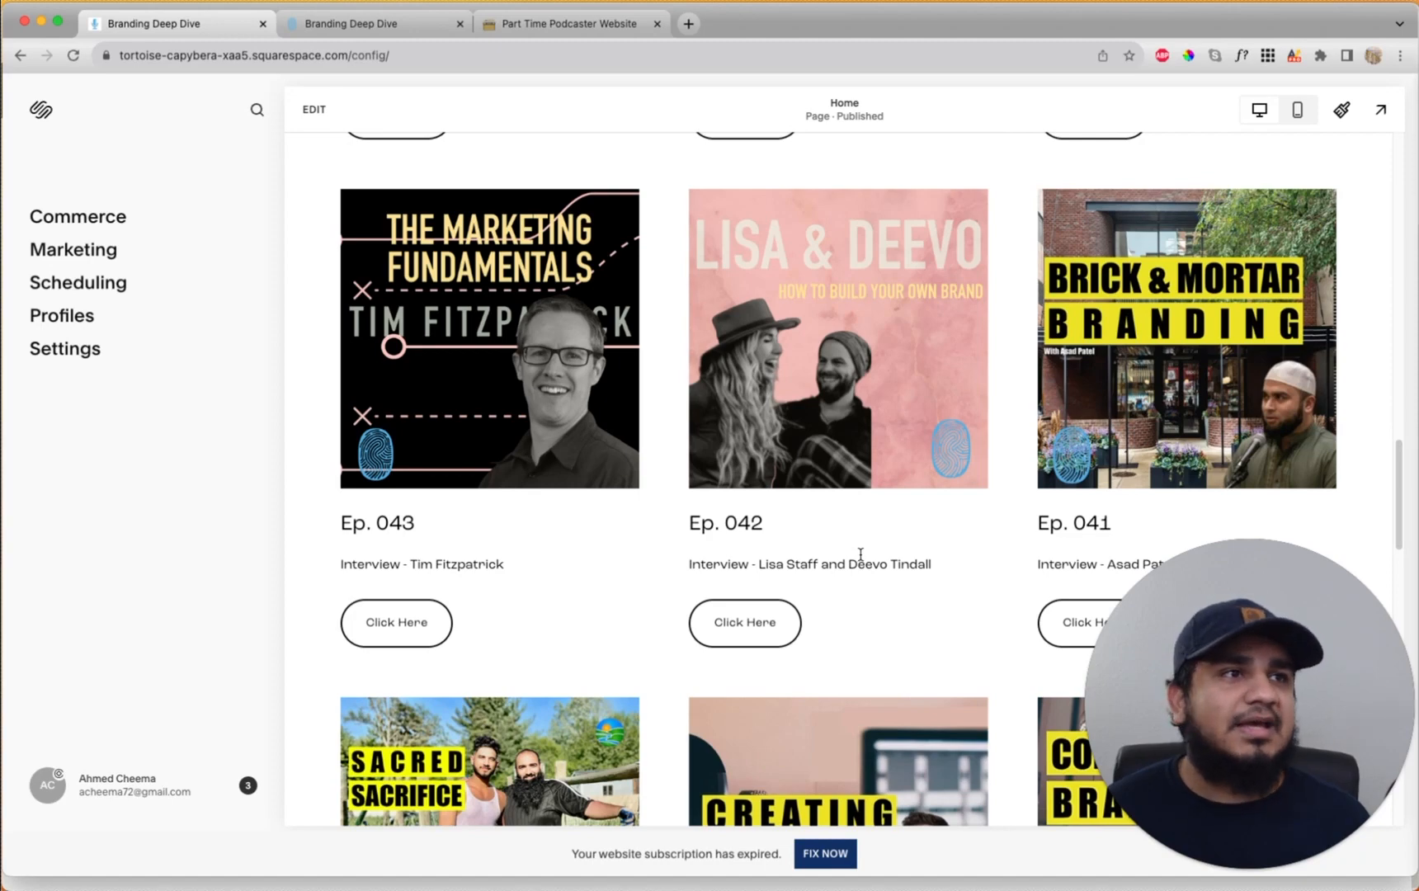
{"action": "scroll", "coordinate": [859, 558], "scroll_direction": "down", "scroll_amount": 3}
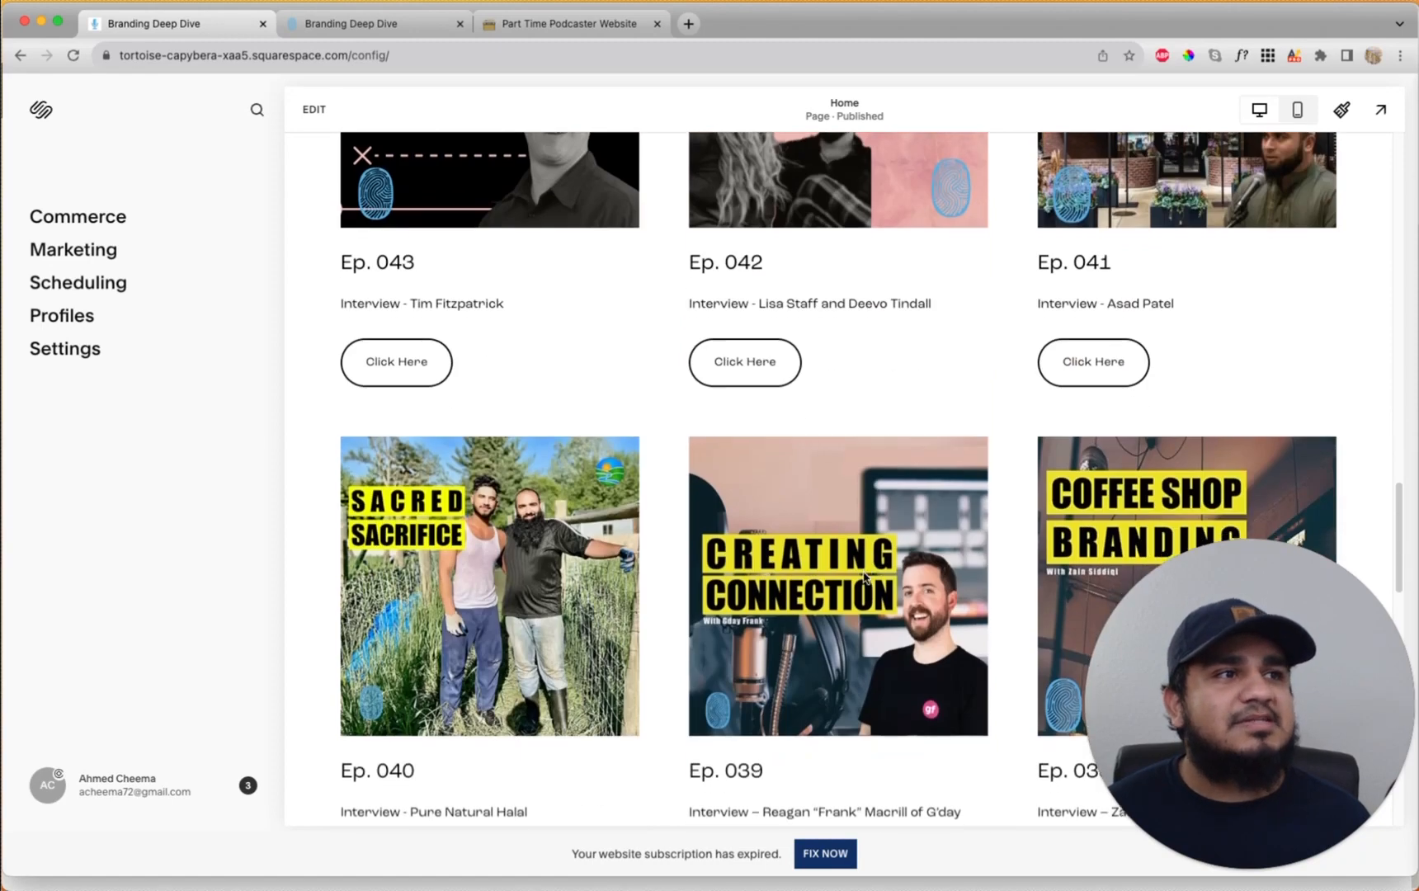
{"action": "scroll", "coordinate": [852, 570], "scroll_direction": "down", "scroll_amount": 9}
{"action": "scroll", "coordinate": [847, 564], "scroll_direction": "up", "scroll_amount": 4}
{"action": "scroll", "coordinate": [850, 569], "scroll_direction": "up", "scroll_amount": 13}
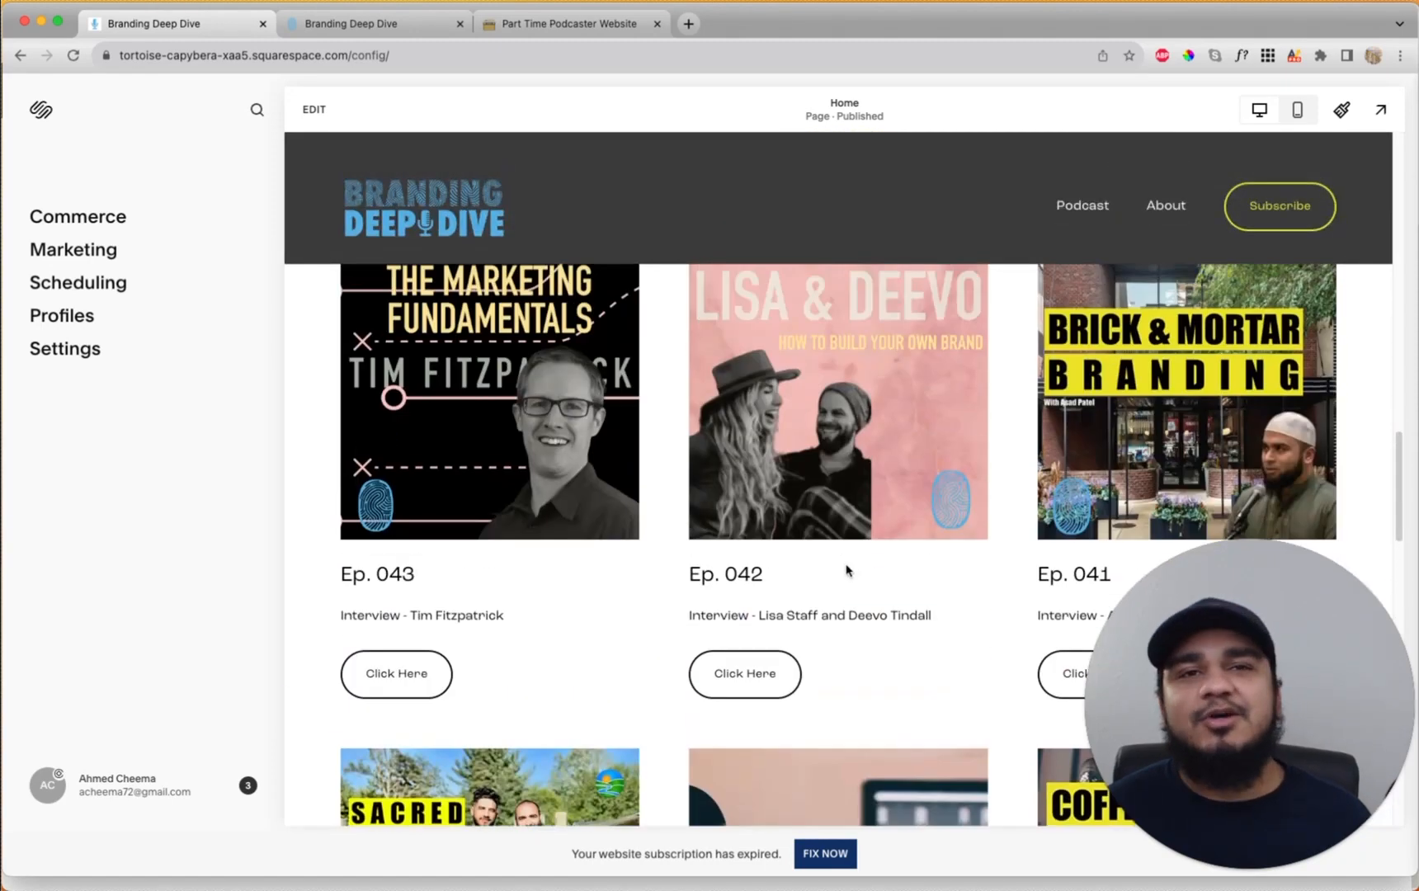
{"action": "scroll", "coordinate": [843, 582], "scroll_direction": "up", "scroll_amount": 14}
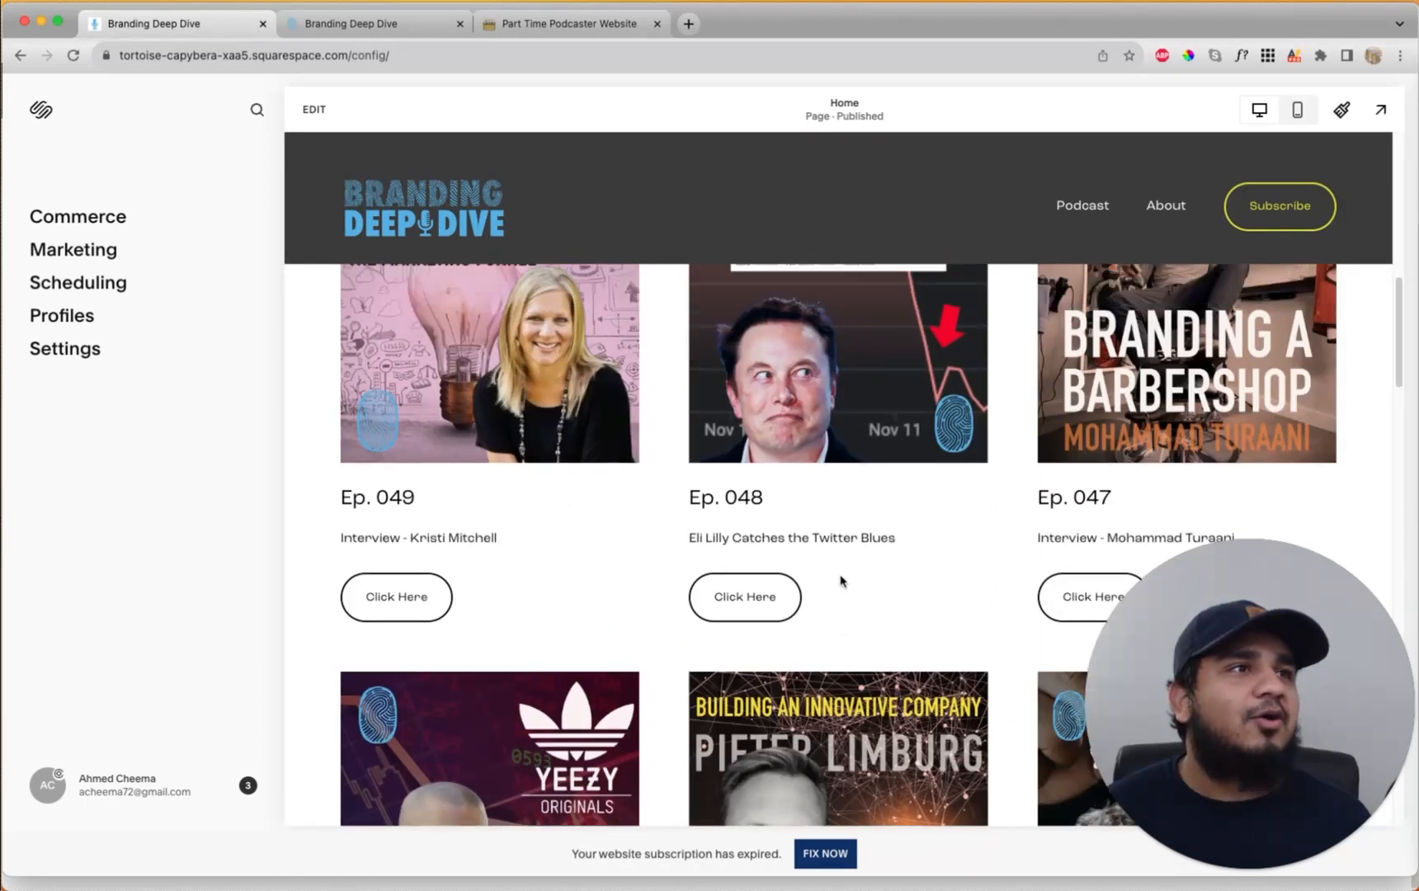
{"action": "scroll", "coordinate": [841, 575], "scroll_direction": "up", "scroll_amount": 1}
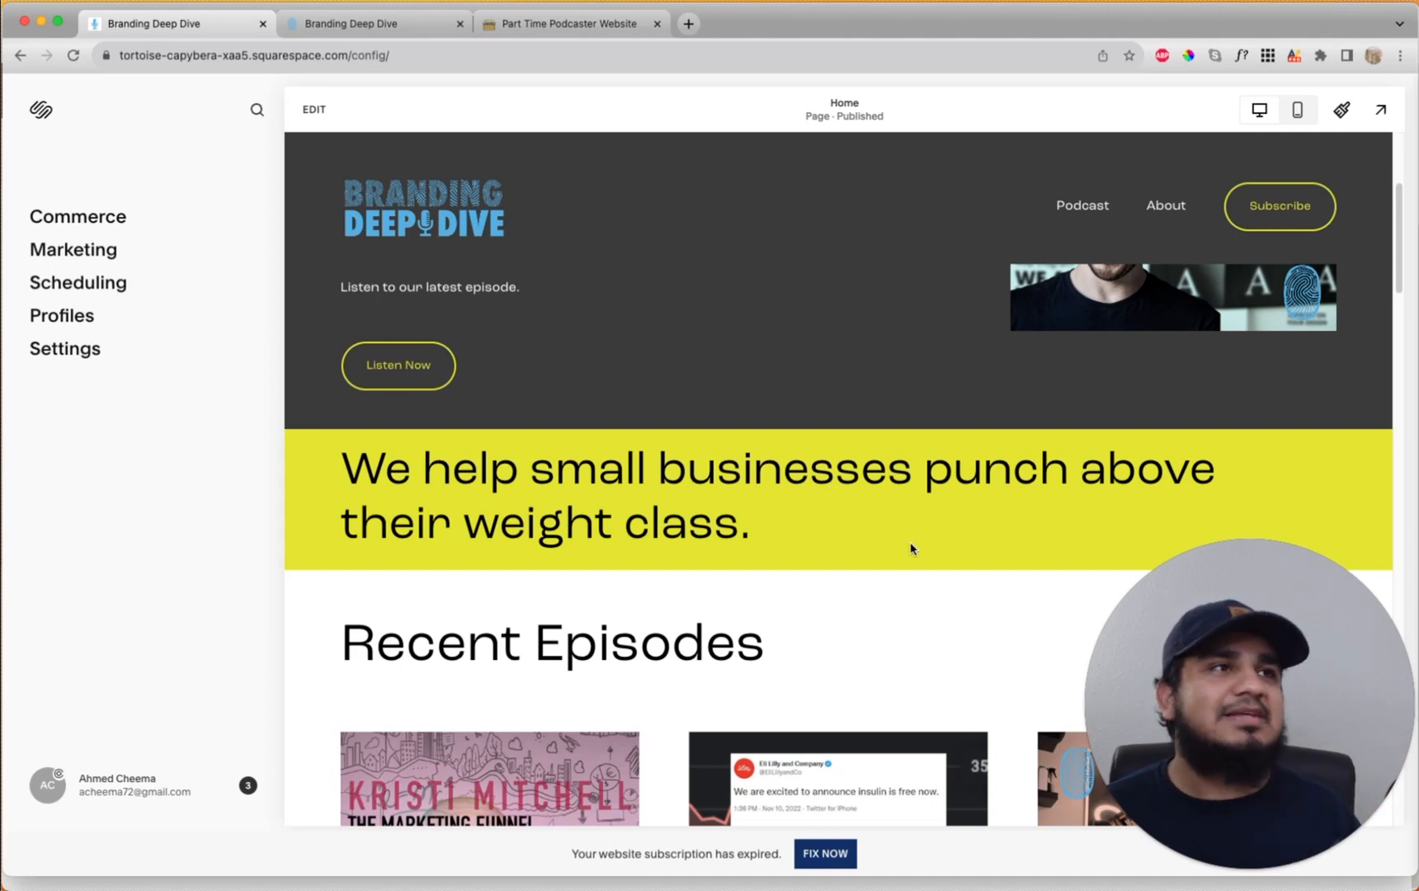
{"action": "scroll", "coordinate": [775, 532], "scroll_direction": "up", "scroll_amount": 5}
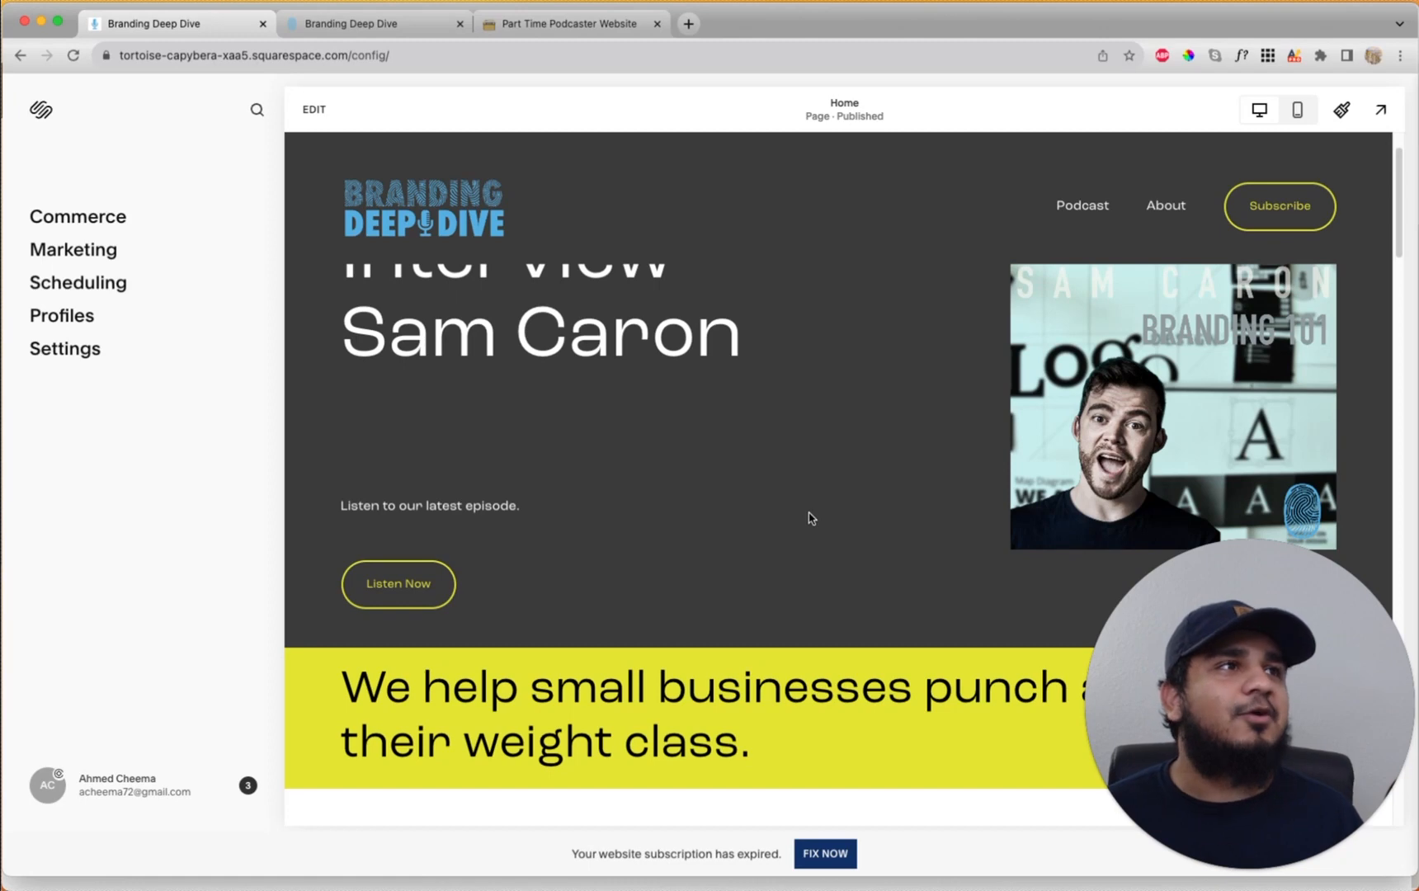
{"action": "scroll", "coordinate": [809, 516], "scroll_direction": "up", "scroll_amount": 2}
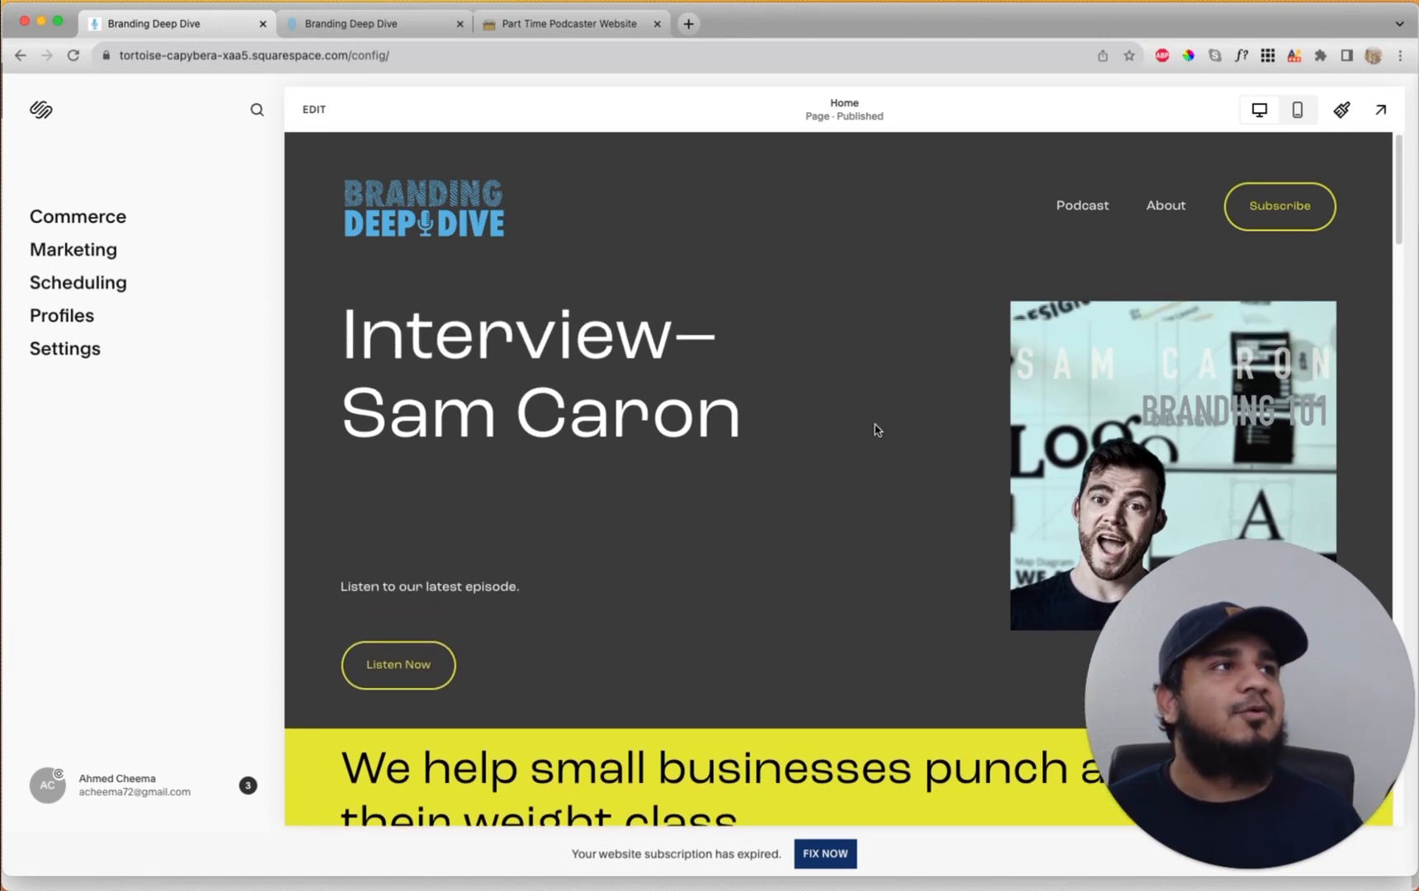
{"action": "scroll", "coordinate": [866, 437], "scroll_direction": "down", "scroll_amount": 3}
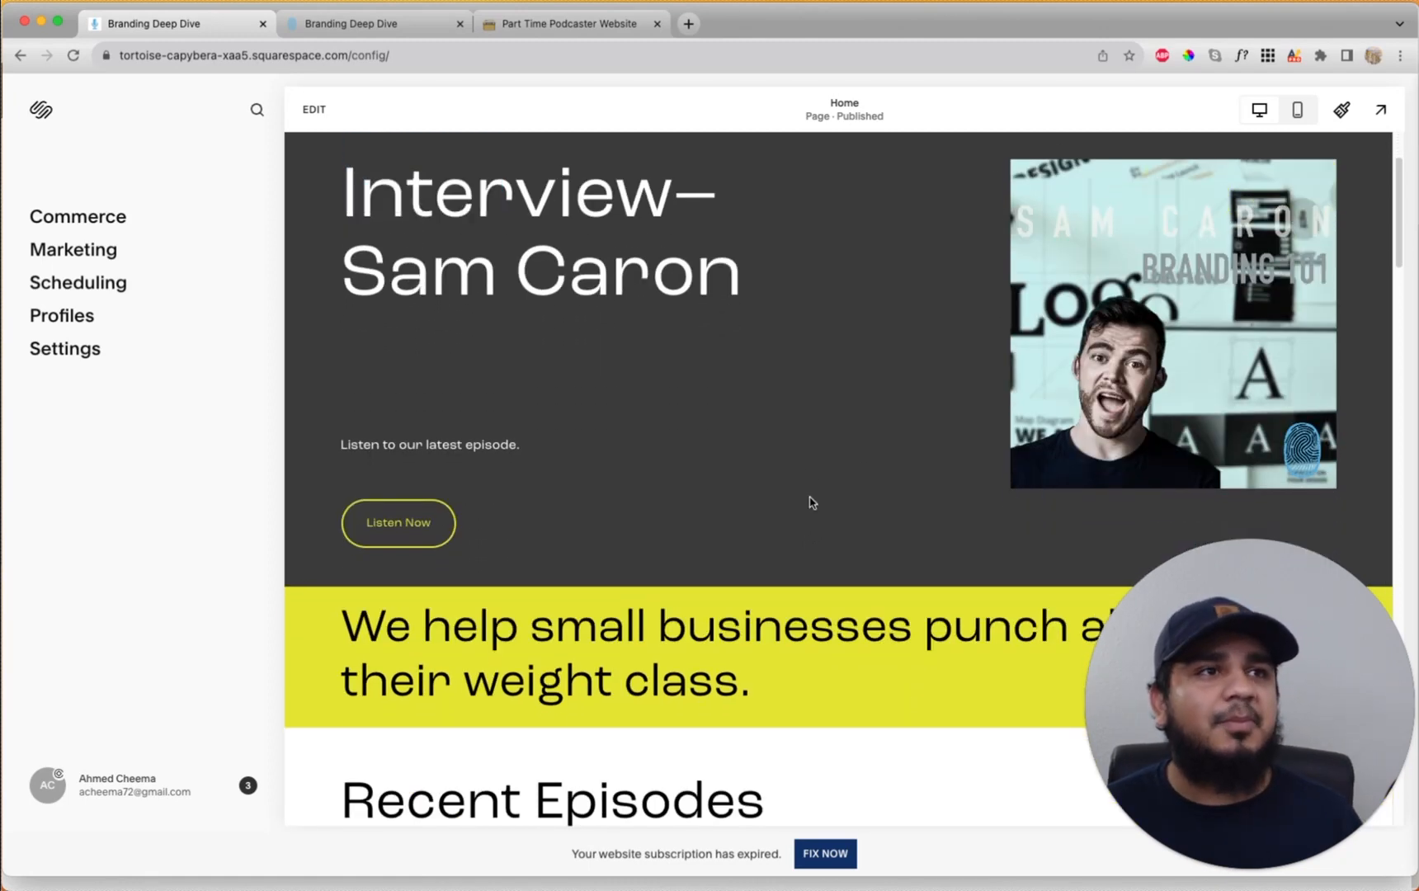
{"action": "scroll", "coordinate": [808, 505], "scroll_direction": "up", "scroll_amount": 1}
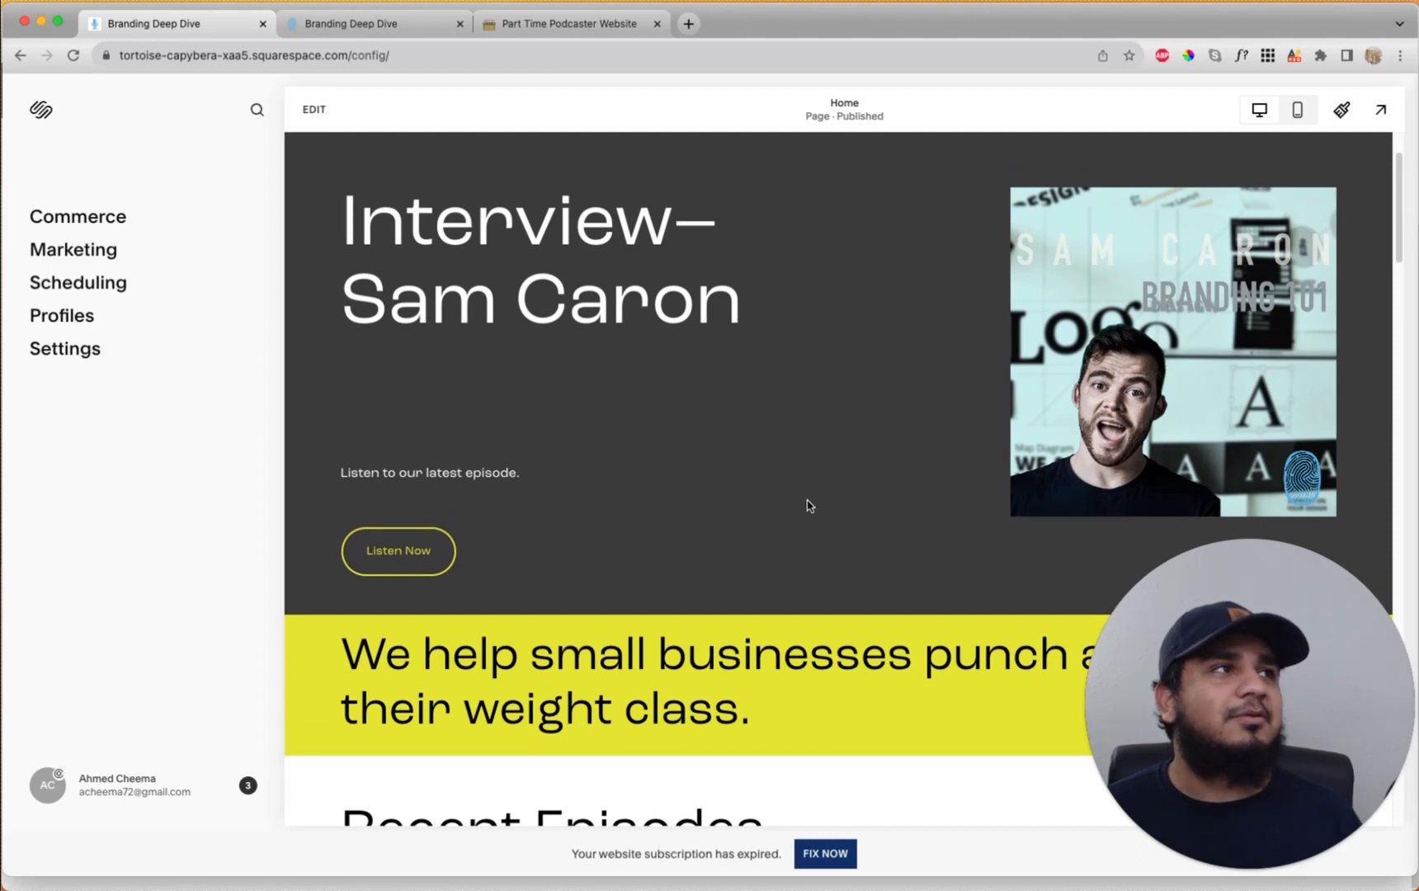
{"action": "scroll", "coordinate": [809, 506], "scroll_direction": "down", "scroll_amount": 2}
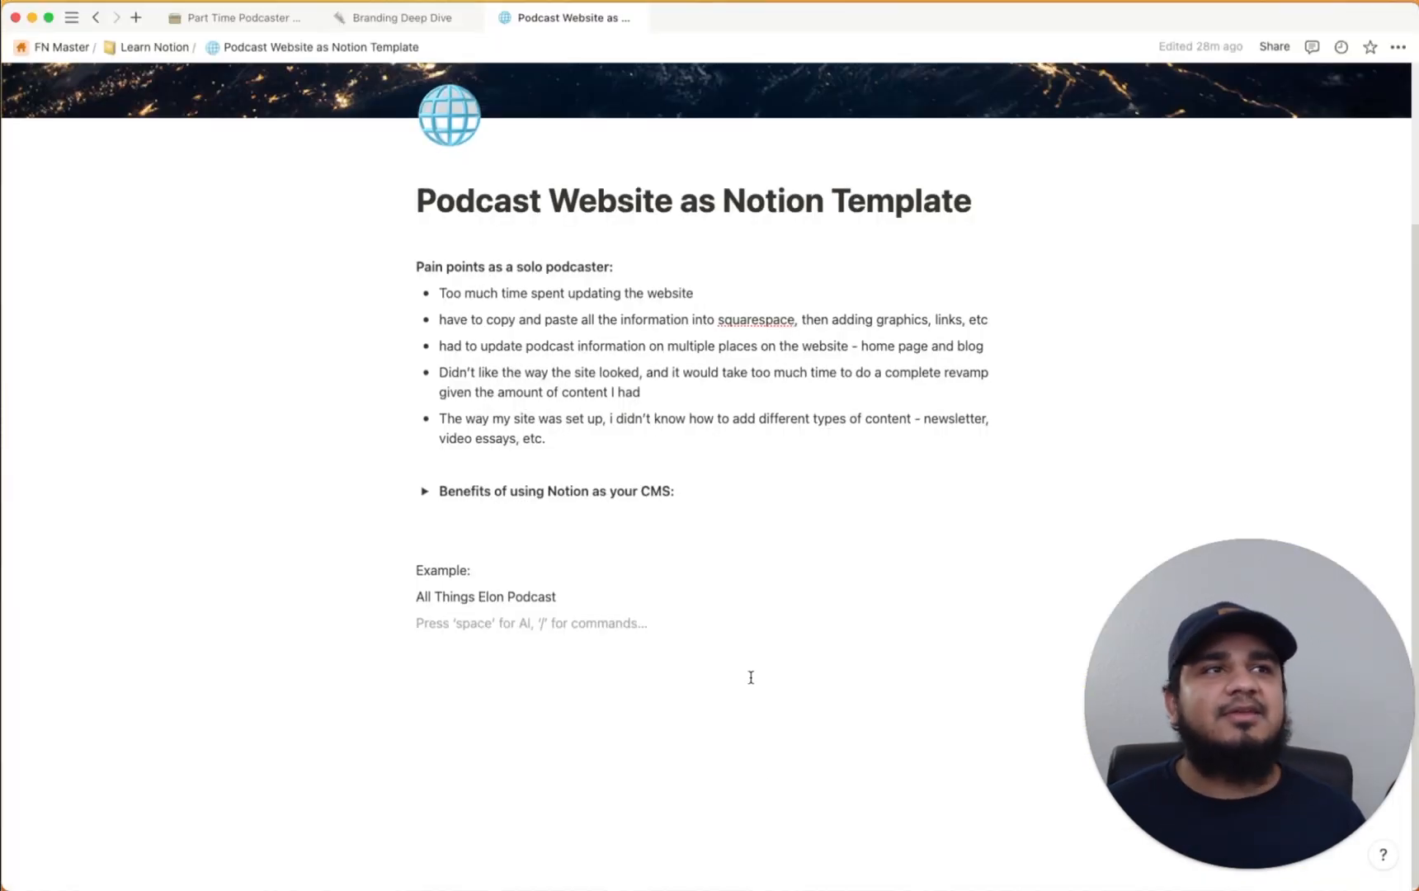
Expand the 'Benefits of using Notion as your CMS' toggle, then return to Chrome
{"action": "left_click", "coordinate": [424, 491]}
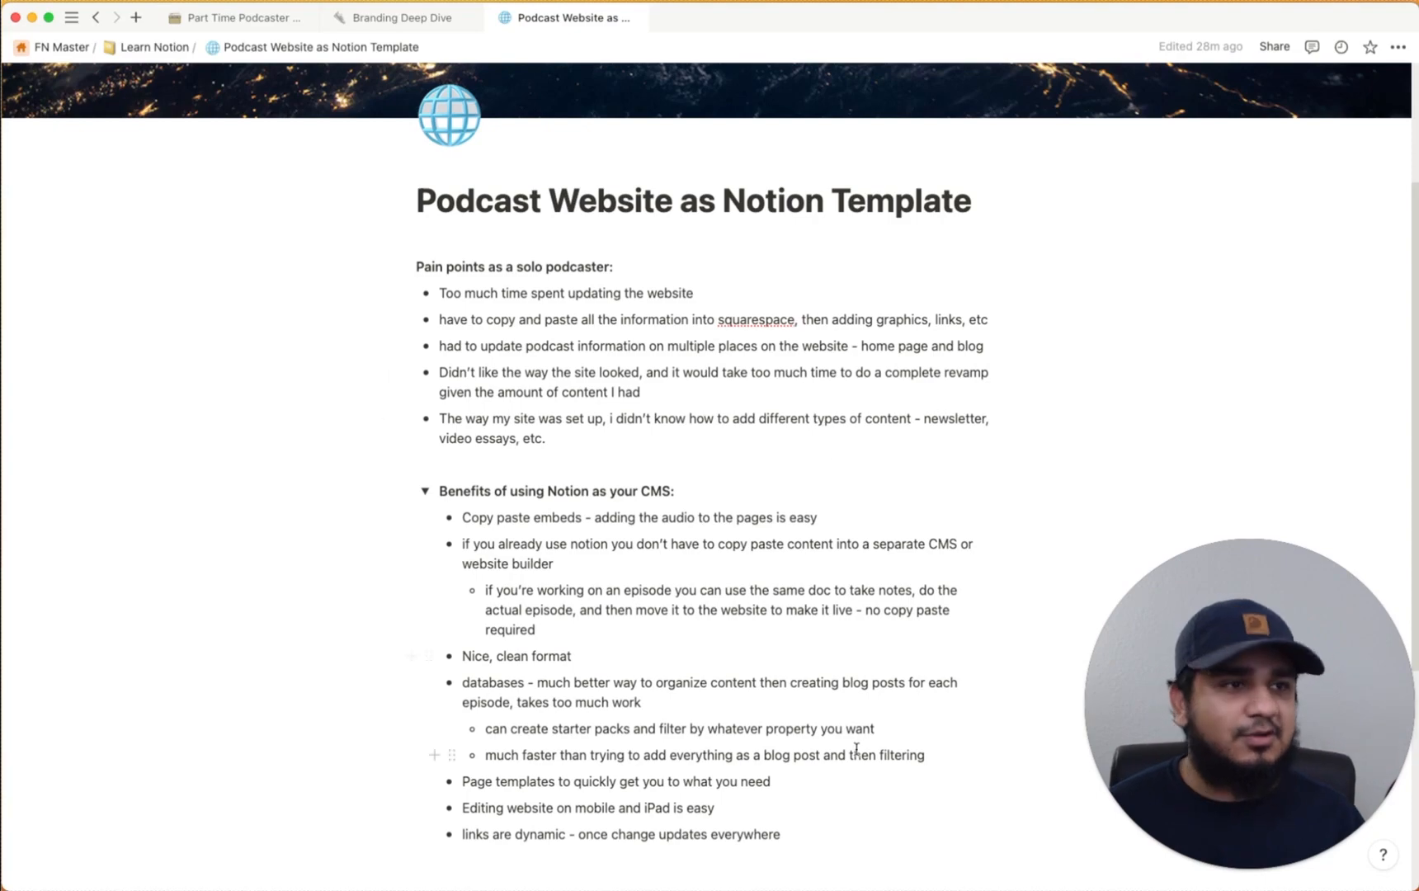
{"action": "key", "text": "super+Tab"}
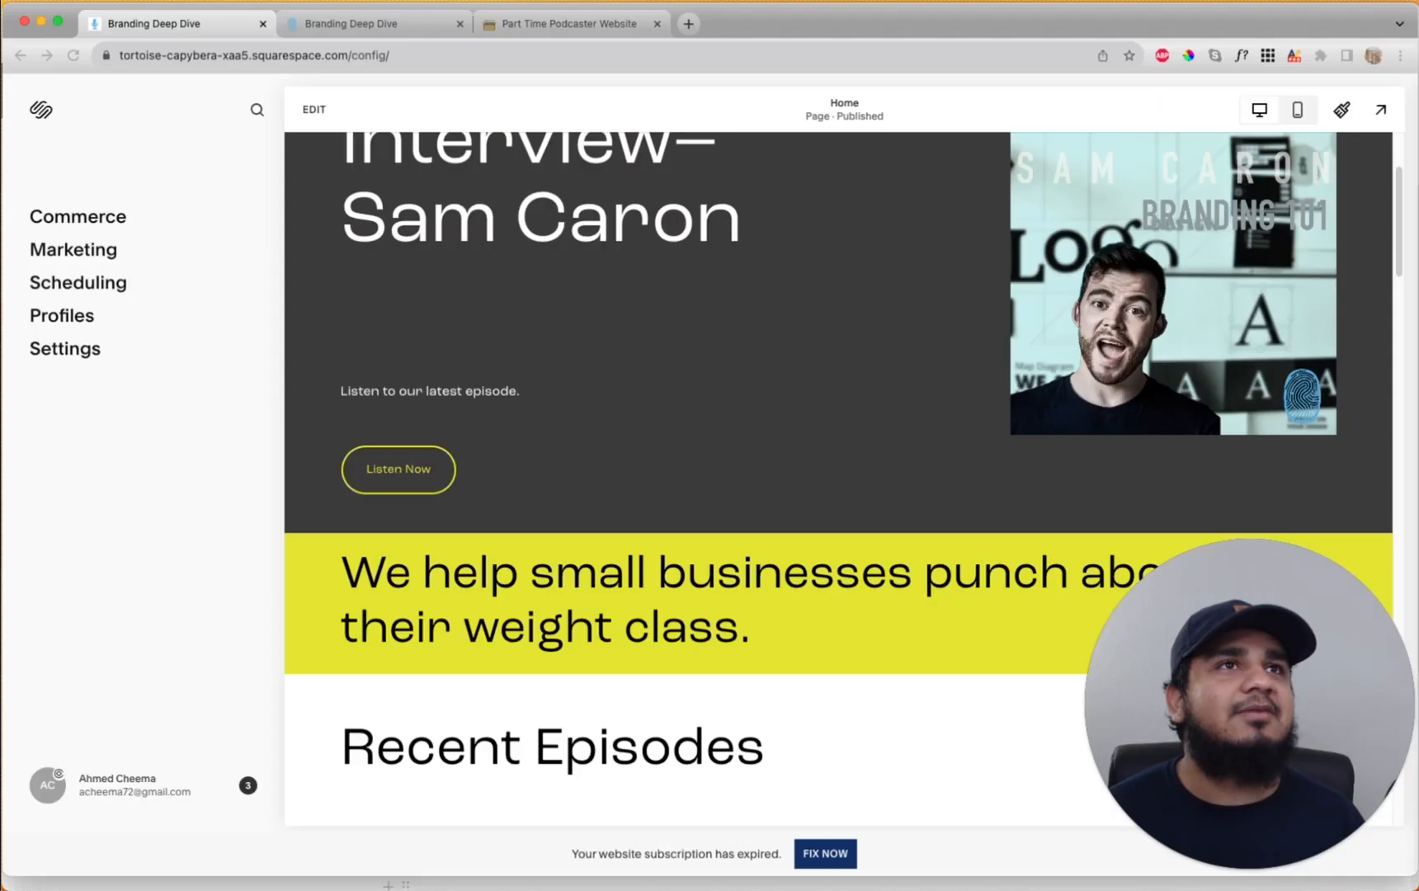
On the published Notion site, review the 'Building a World Class Podcast' episode page's tags, player and key lessons
{"action": "left_click", "coordinate": [395, 26]}
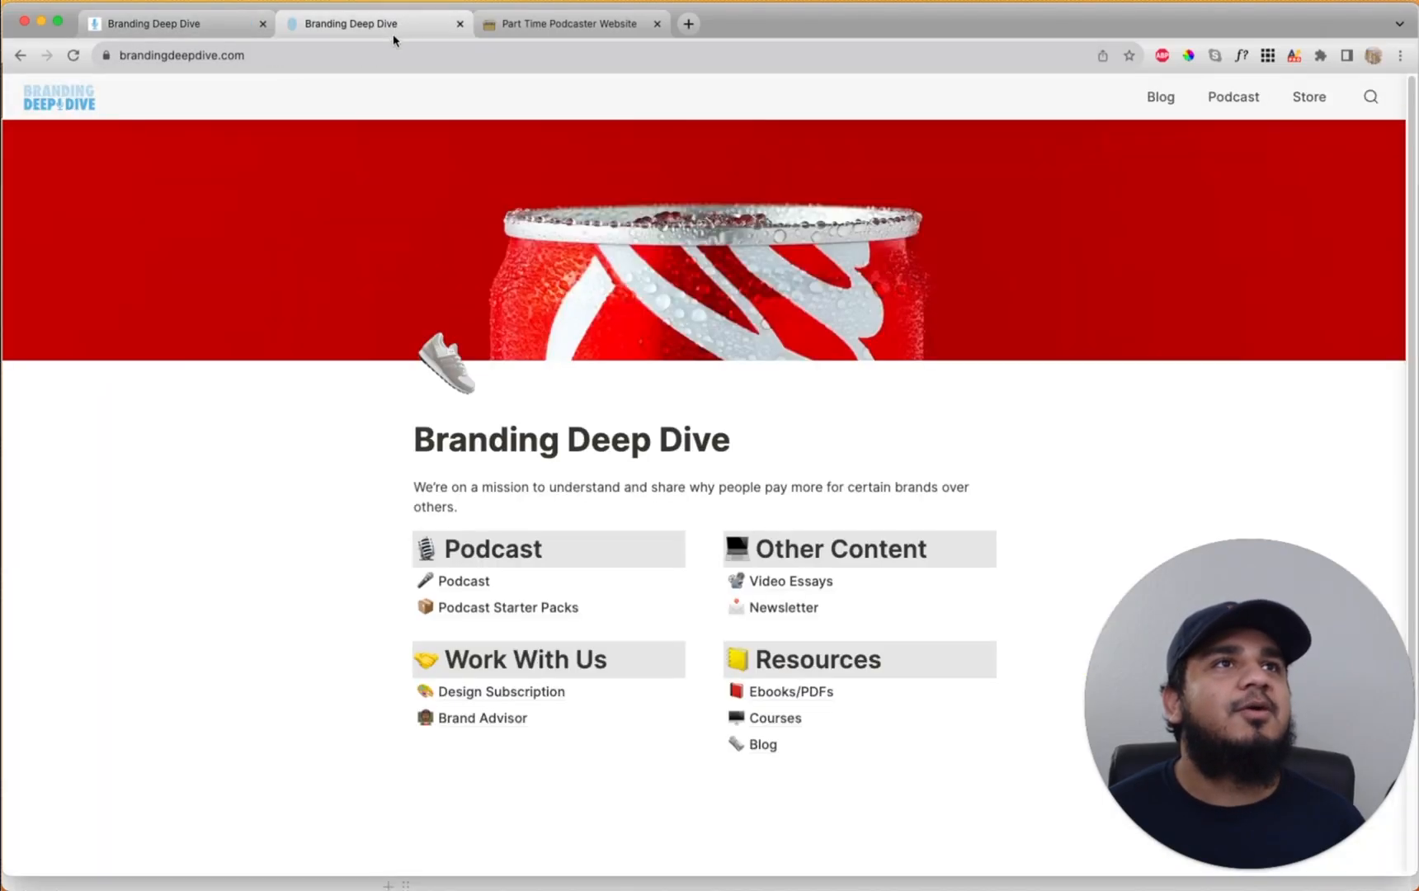
{"action": "left_click", "coordinate": [461, 582]}
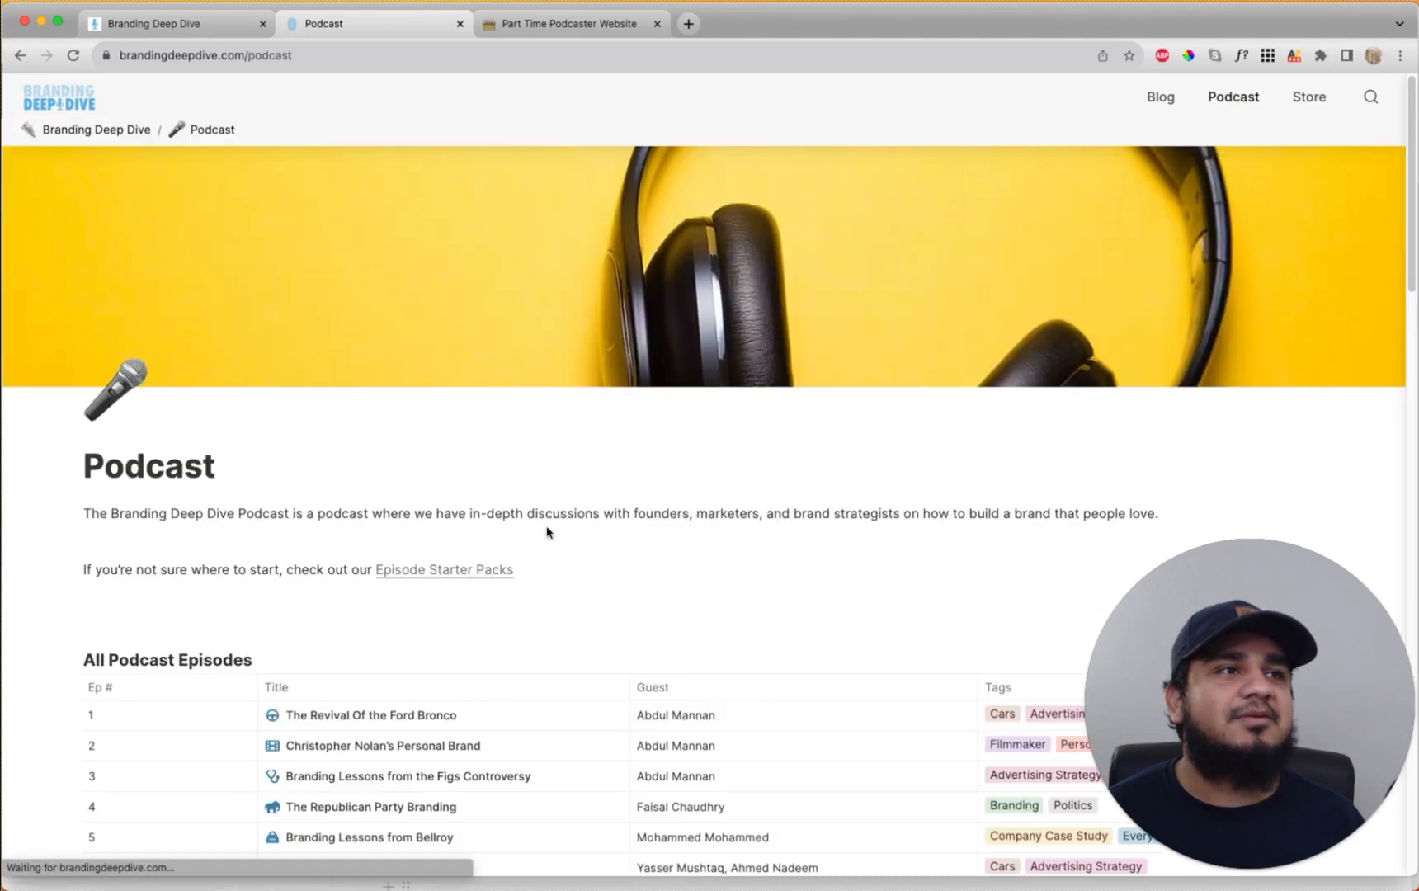
{"action": "scroll", "coordinate": [508, 551], "scroll_direction": "down", "scroll_amount": 10}
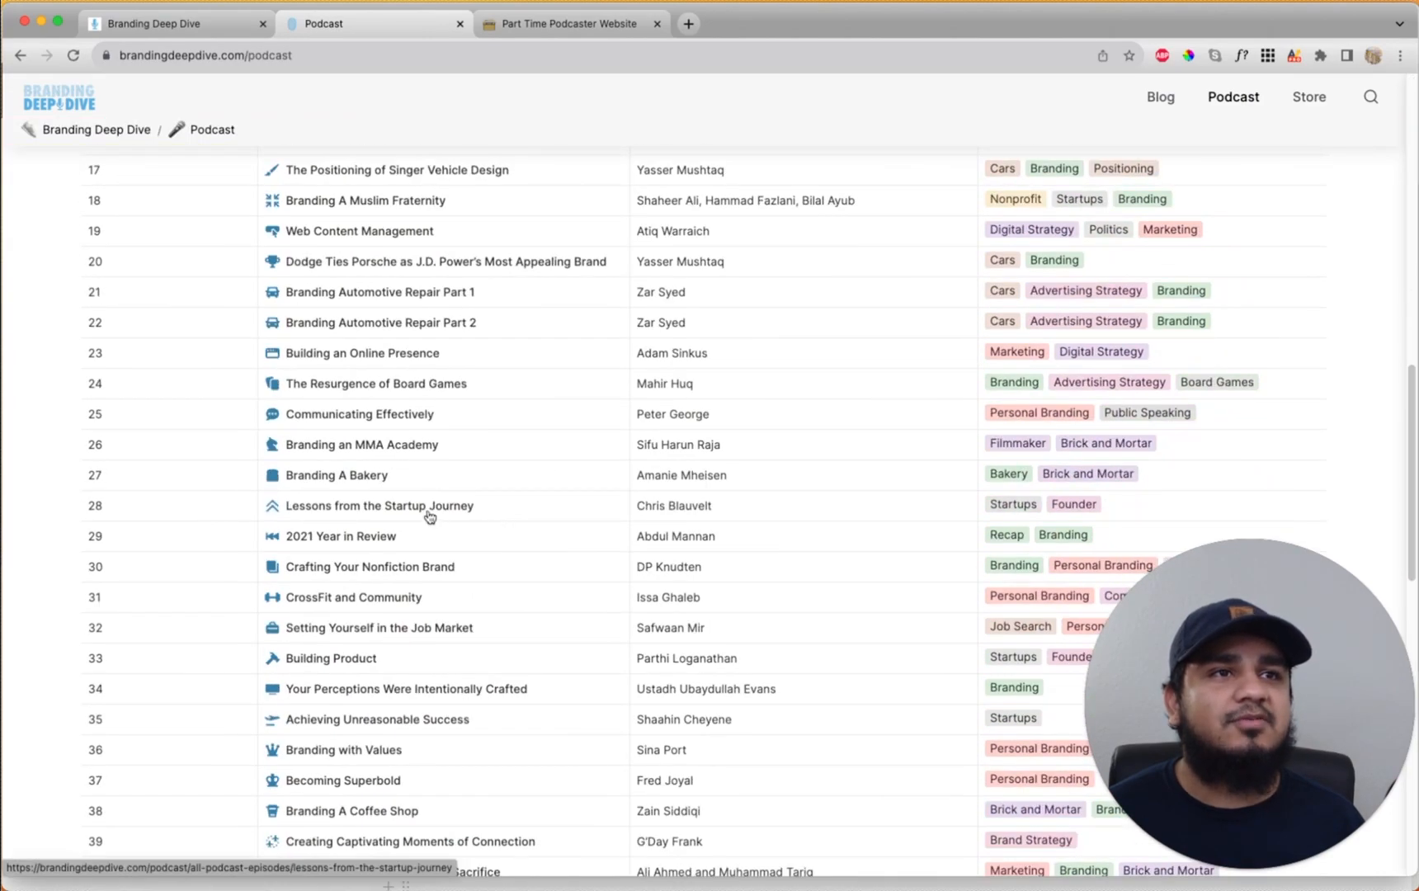
{"action": "scroll", "coordinate": [427, 515], "scroll_direction": "down", "scroll_amount": 5}
{"action": "scroll", "coordinate": [394, 531], "scroll_direction": "down", "scroll_amount": 4}
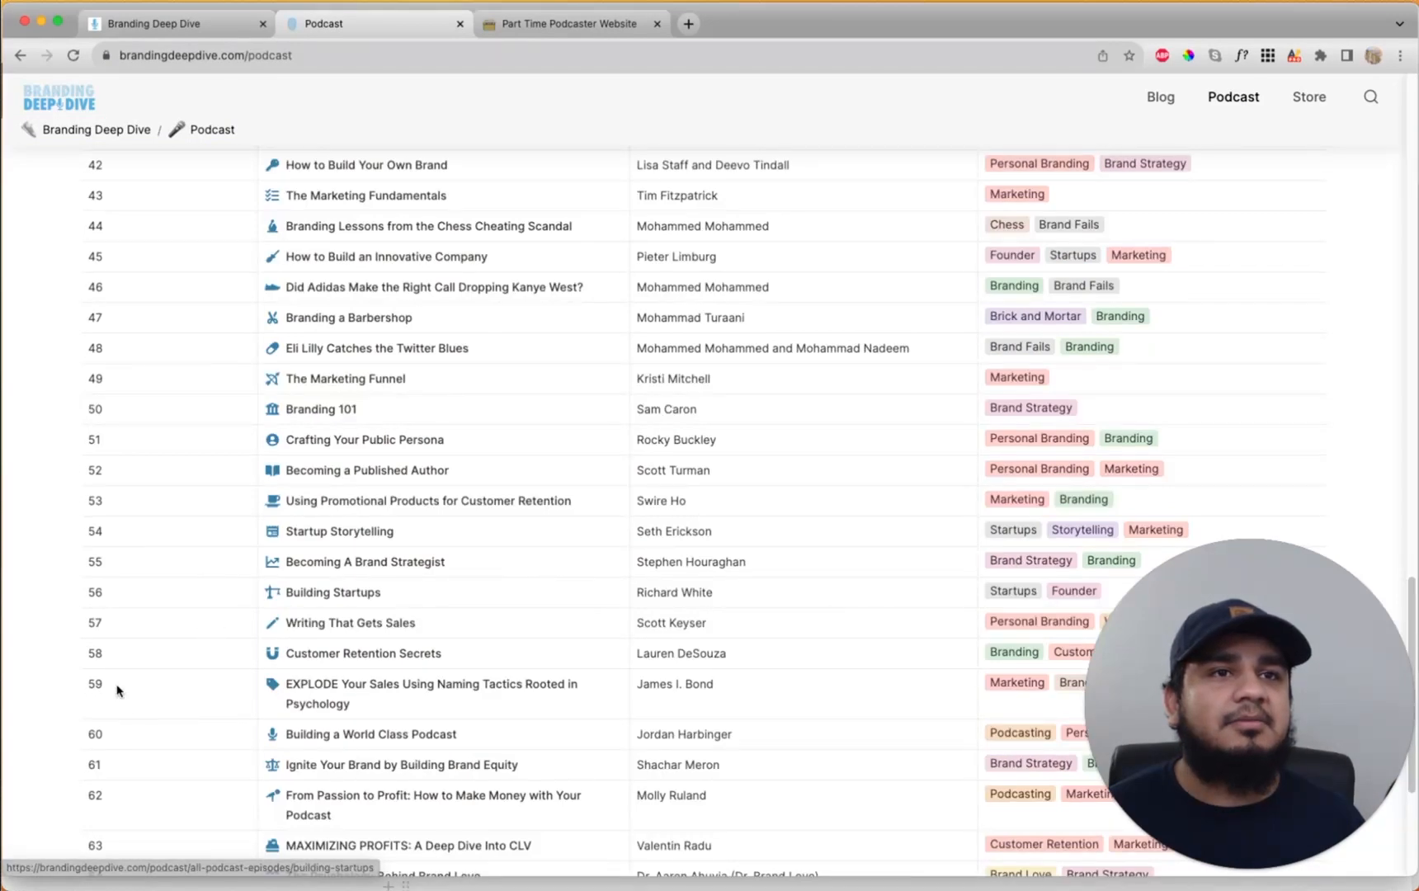
{"action": "left_click", "coordinate": [368, 743]}
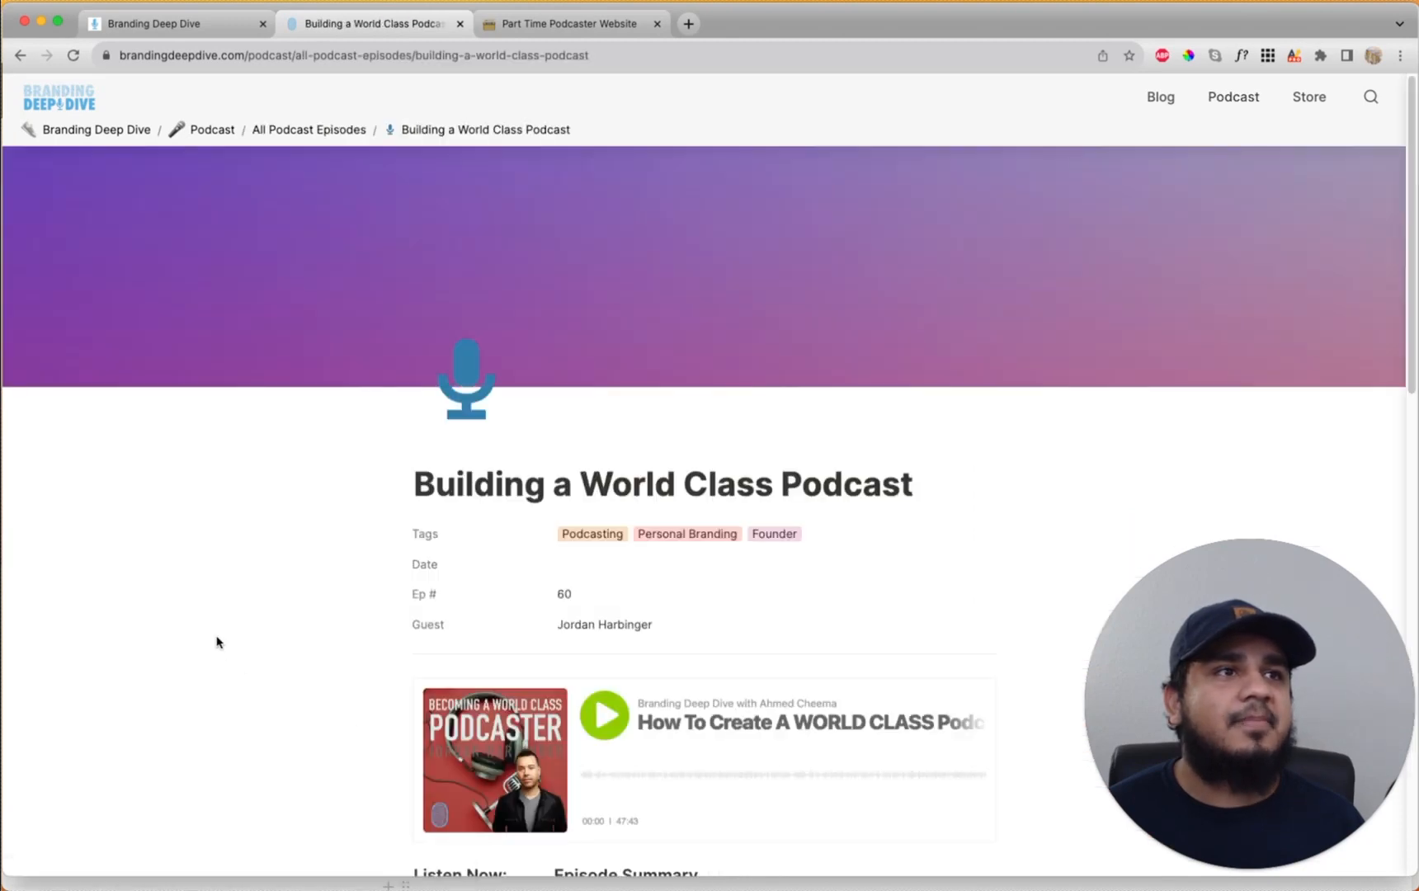
{"action": "scroll", "coordinate": [682, 500], "scroll_direction": "down", "scroll_amount": 4}
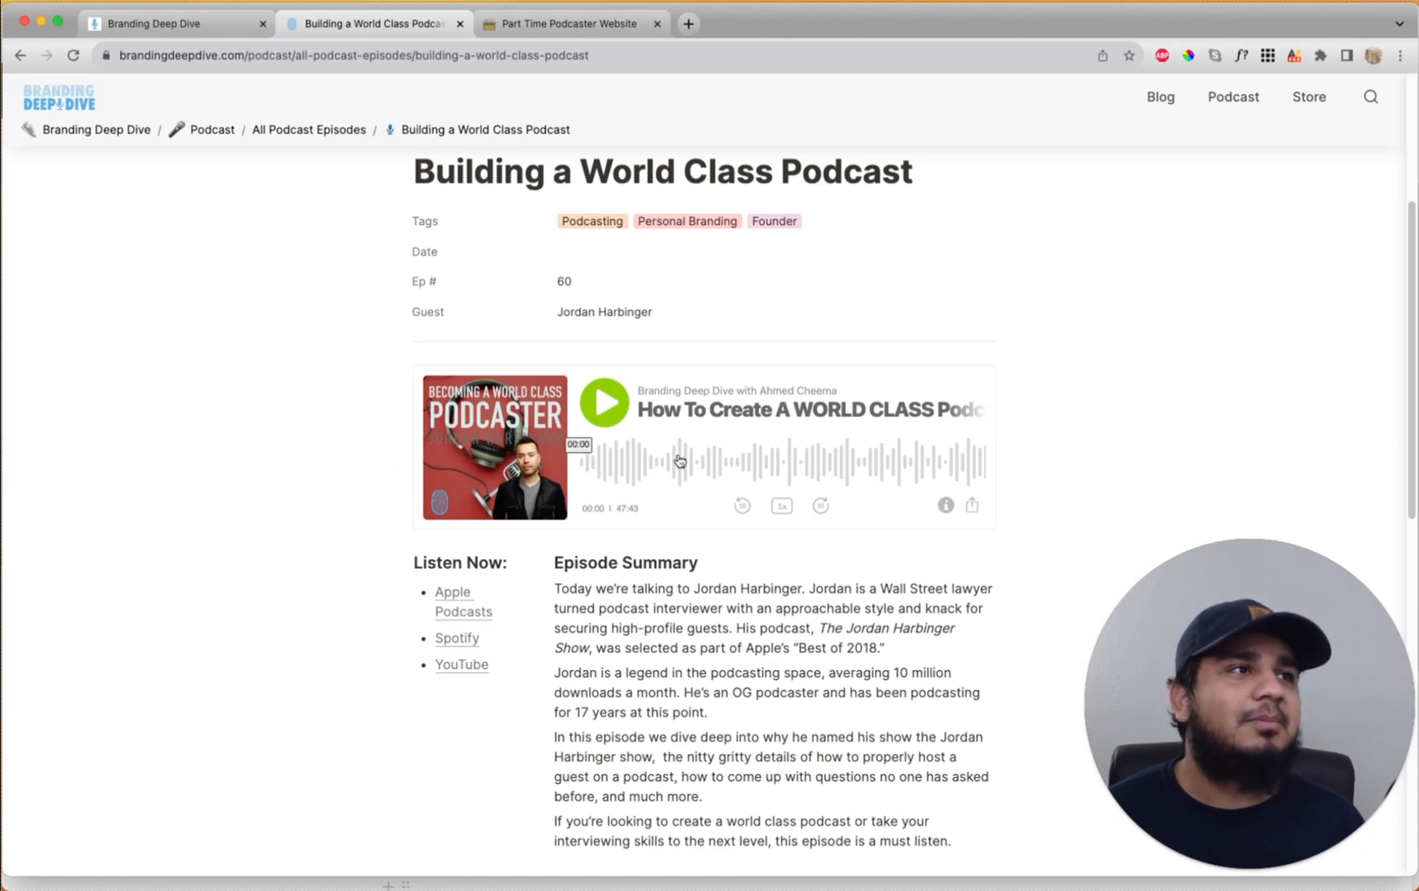
{"action": "scroll", "coordinate": [937, 463], "scroll_direction": "down", "scroll_amount": 3}
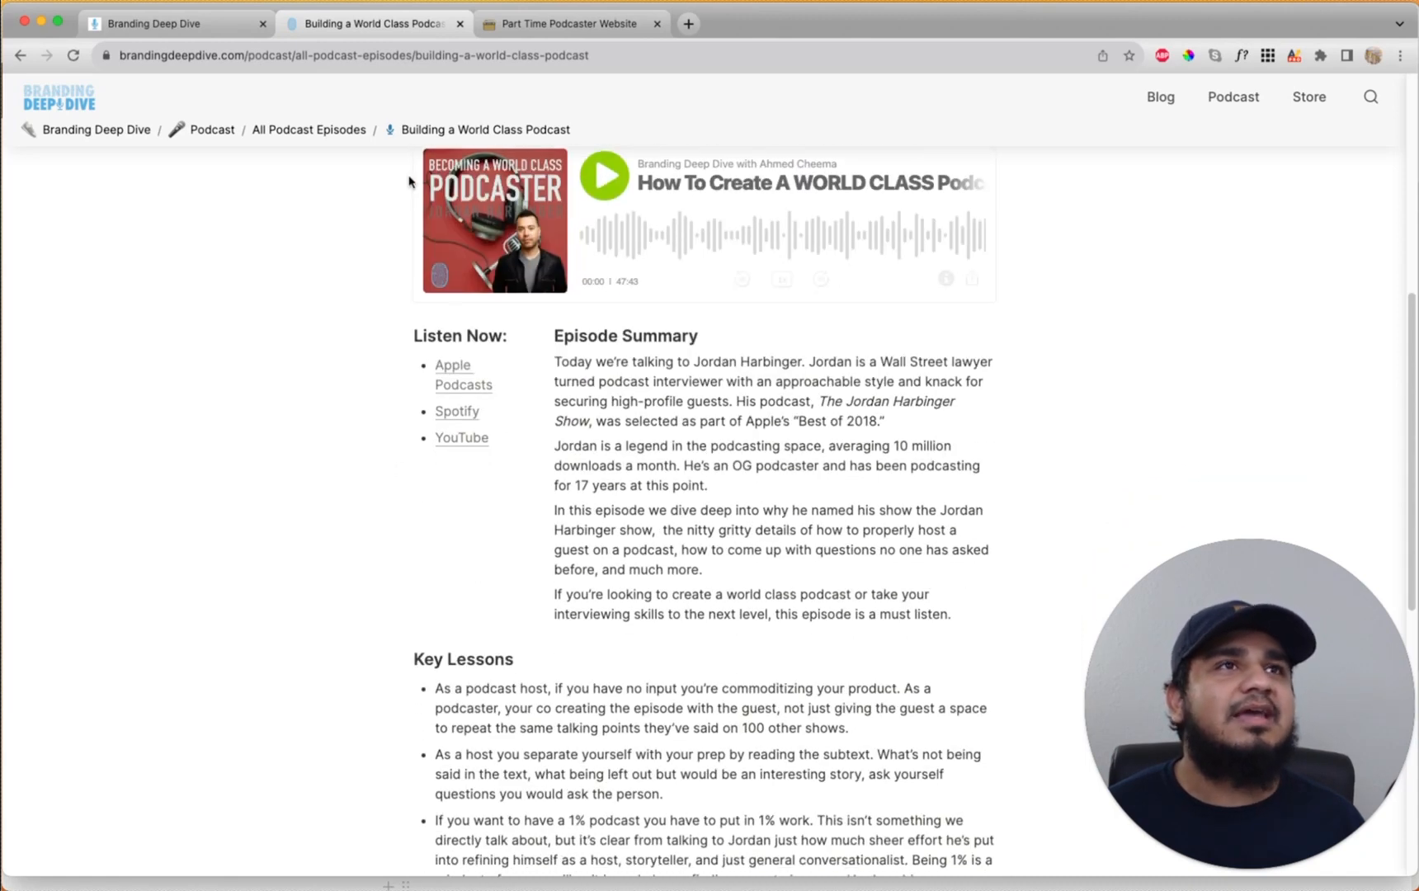
{"action": "left_click", "coordinate": [176, 25]}
{"action": "scroll", "coordinate": [824, 412], "scroll_direction": "up", "scroll_amount": 5}
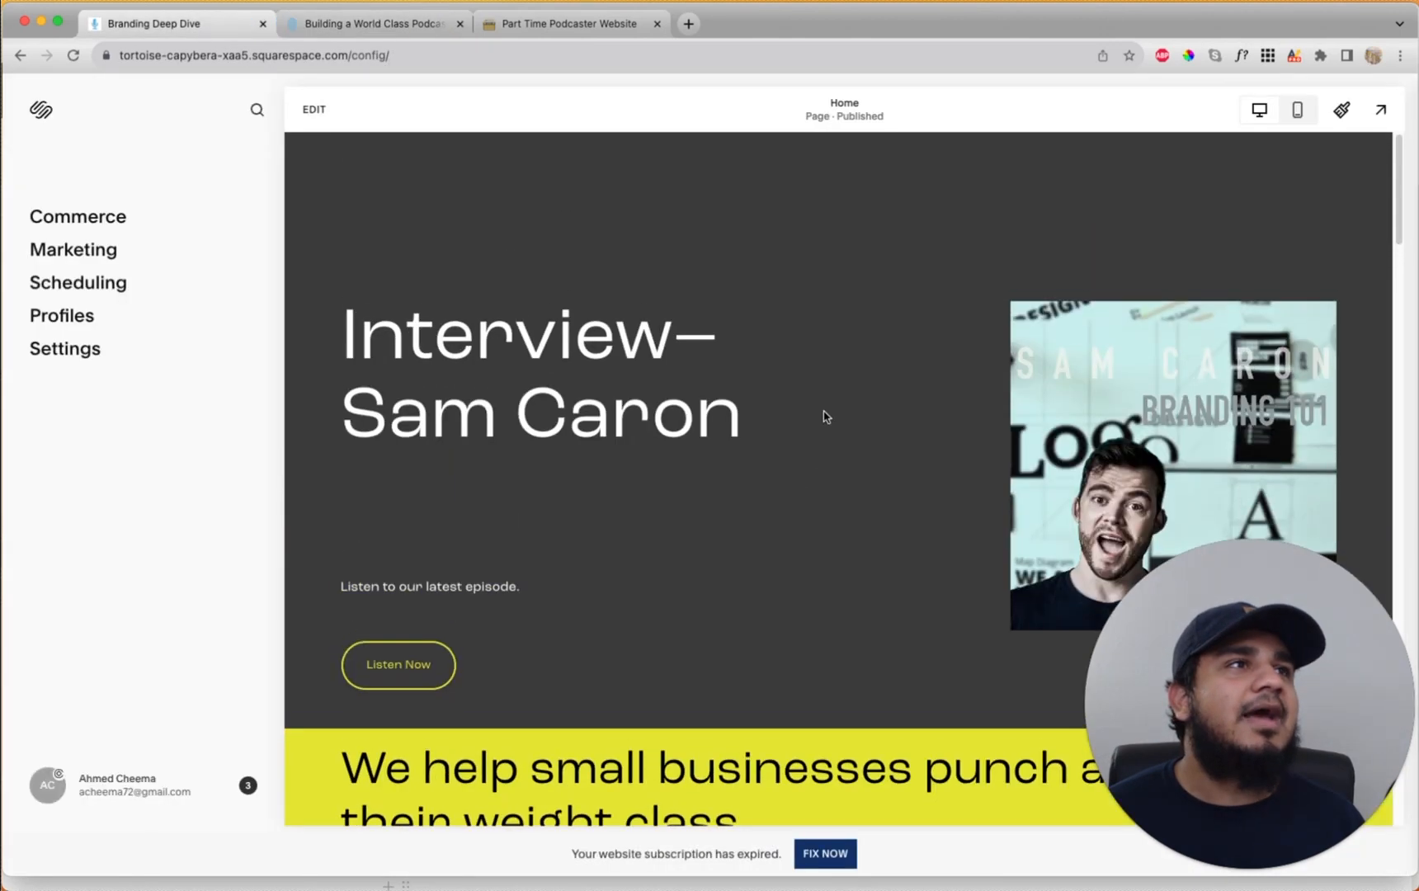
On the Squarespace site, view the '50. Branding 101 with Sam Caron' post's video and show notes
{"action": "left_click", "coordinate": [1087, 213]}
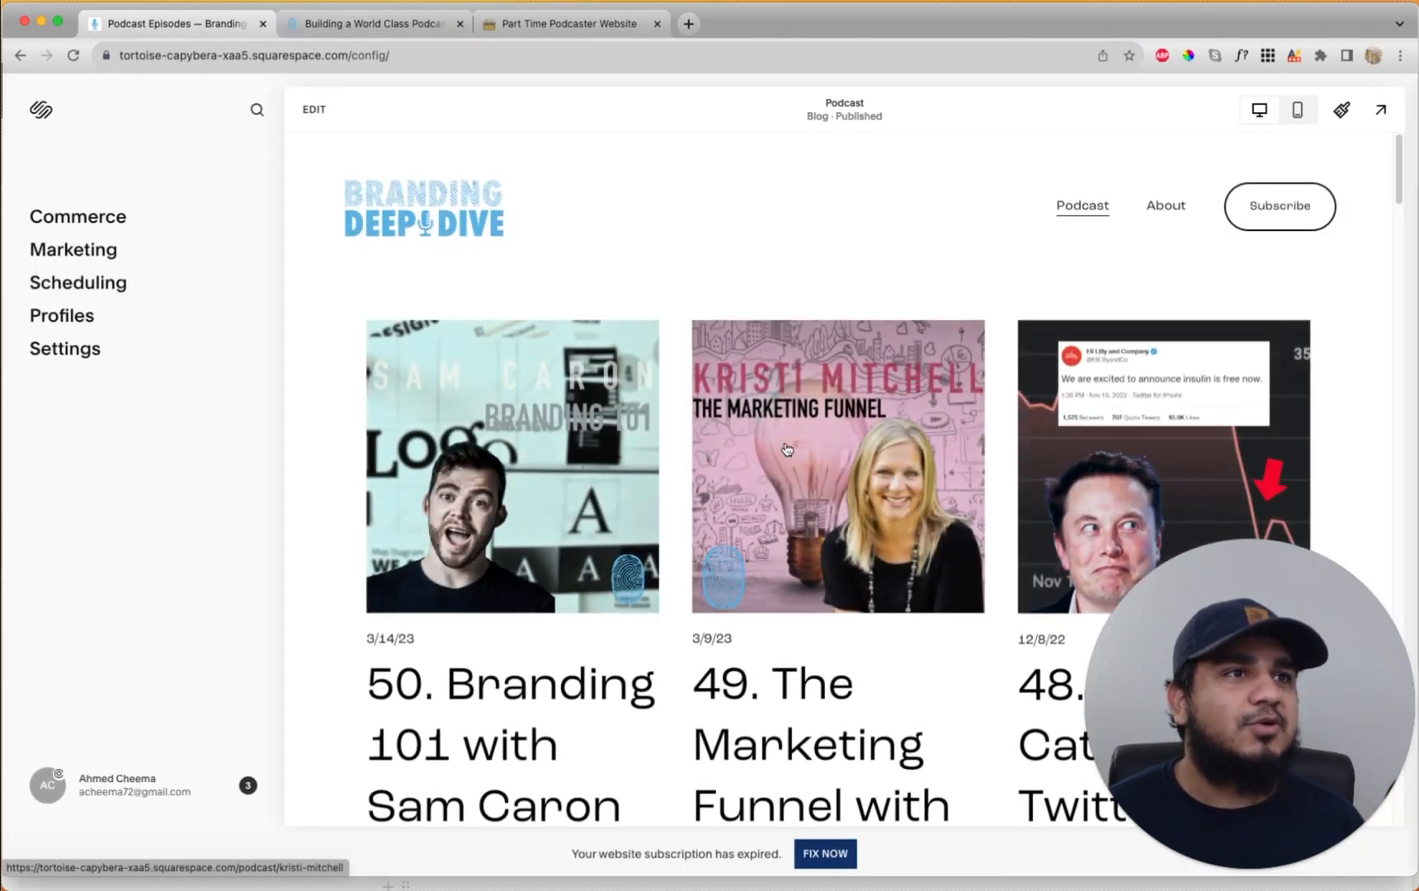
{"action": "left_click", "coordinate": [477, 689]}
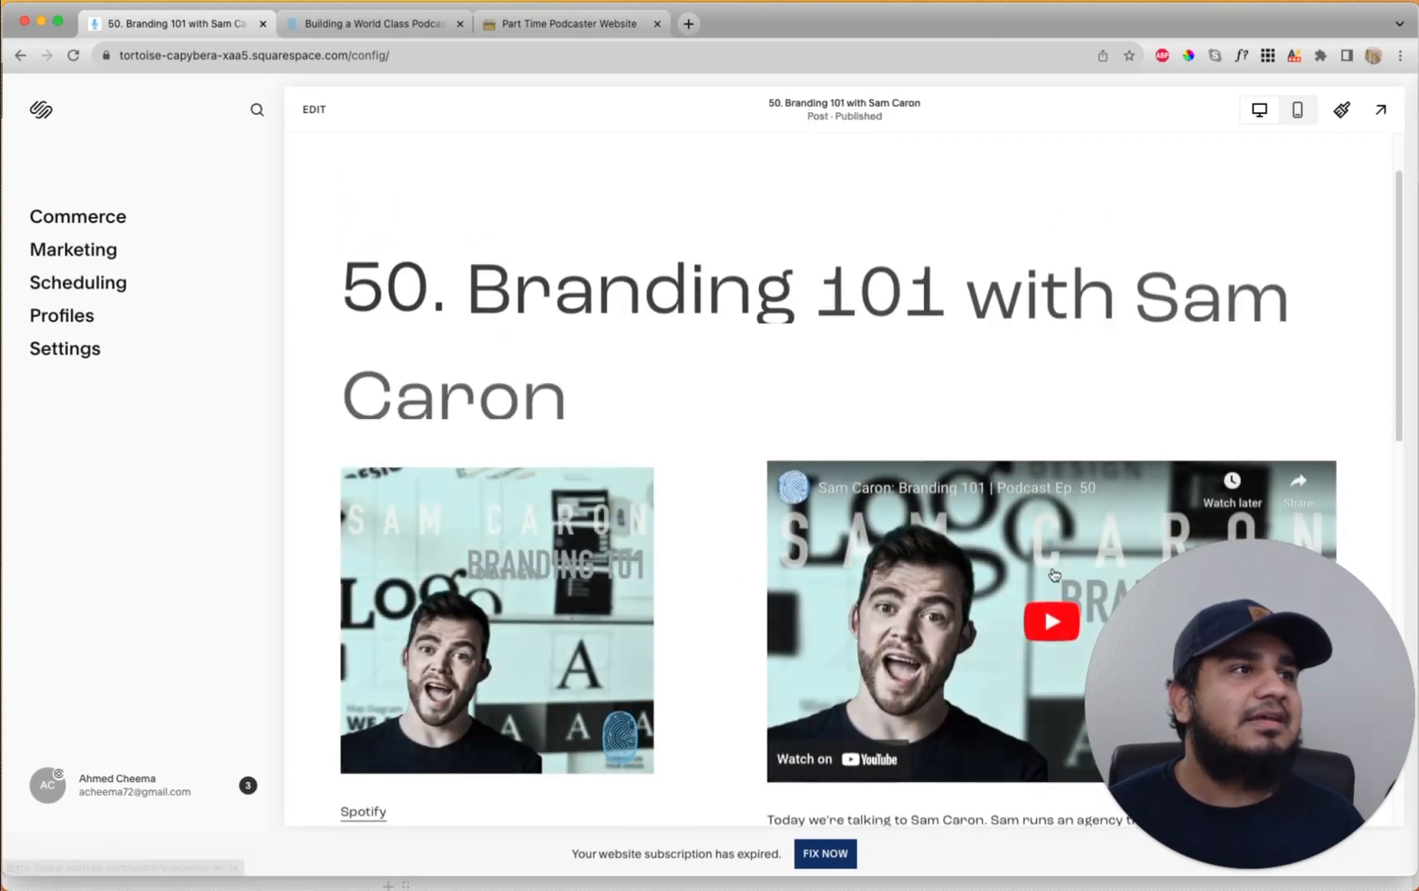
{"action": "scroll", "coordinate": [908, 577], "scroll_direction": "down", "scroll_amount": 3}
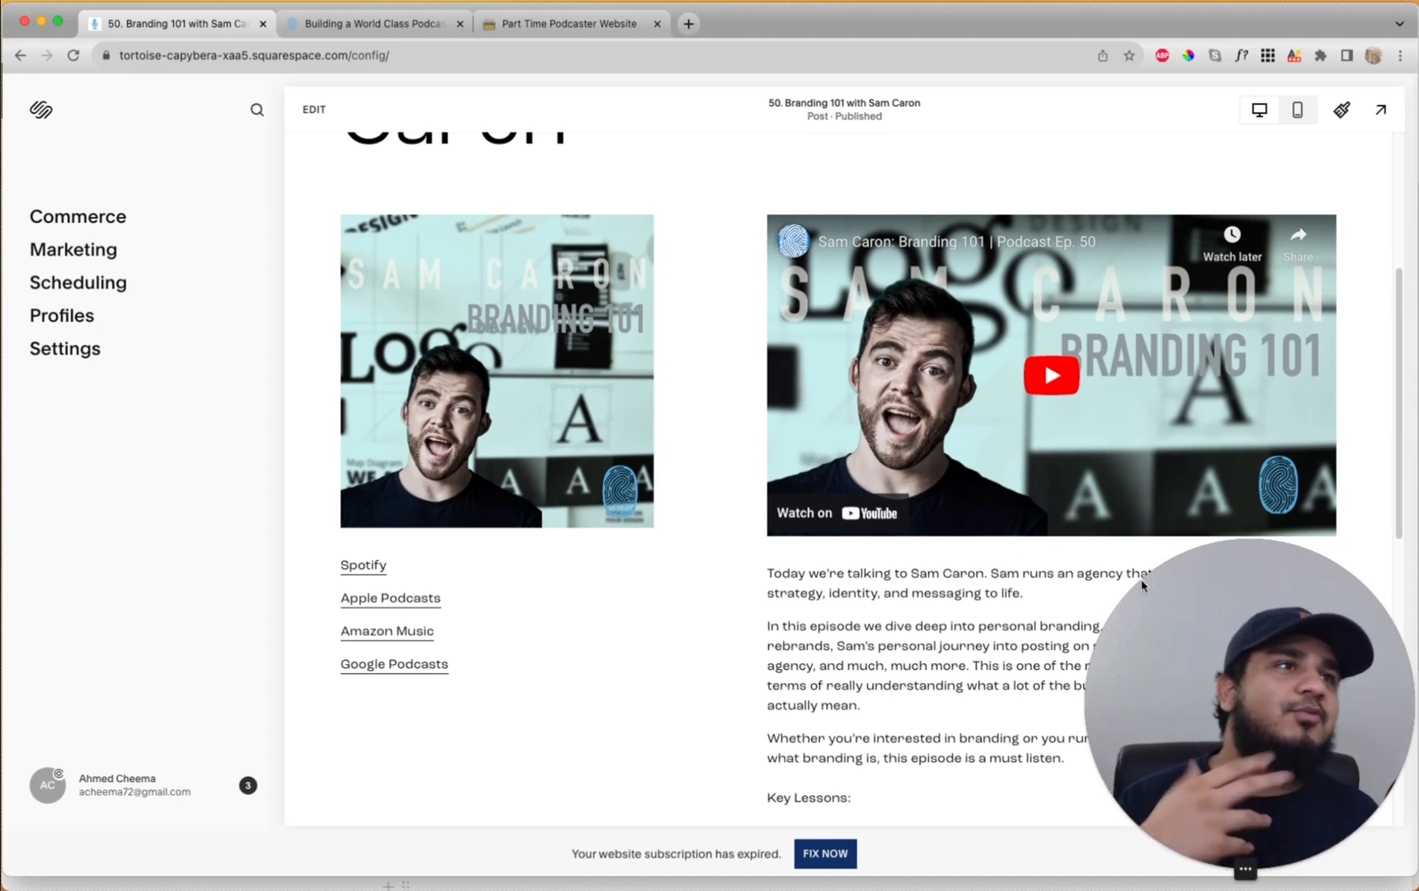
{"action": "left_click", "coordinate": [371, 25]}
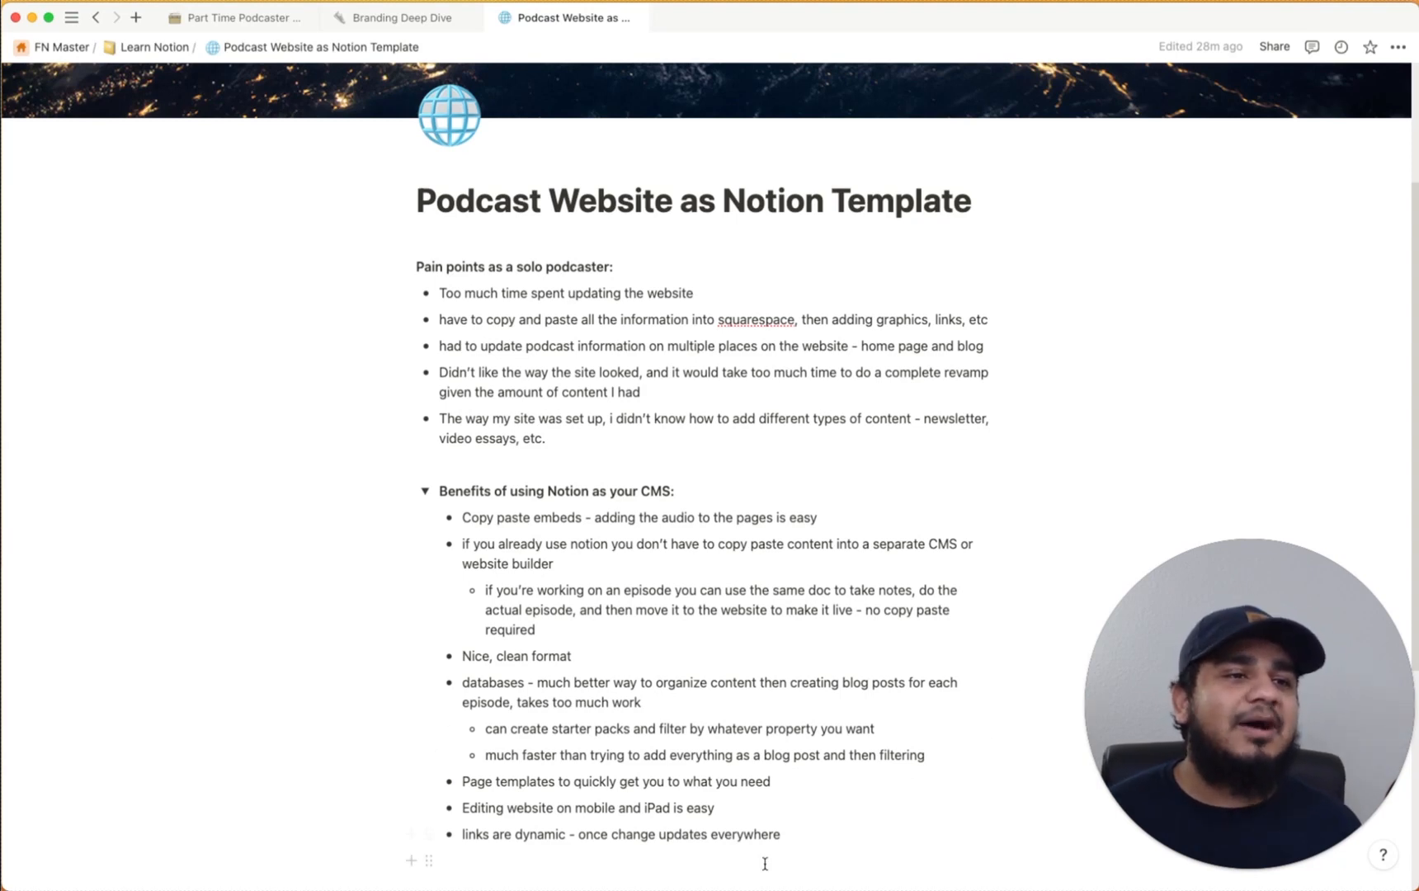
Browse the All Podcast Episodes table on the published Podcast page, then go back to Branding Deep Dive home
{"action": "key", "text": "super+Tab"}
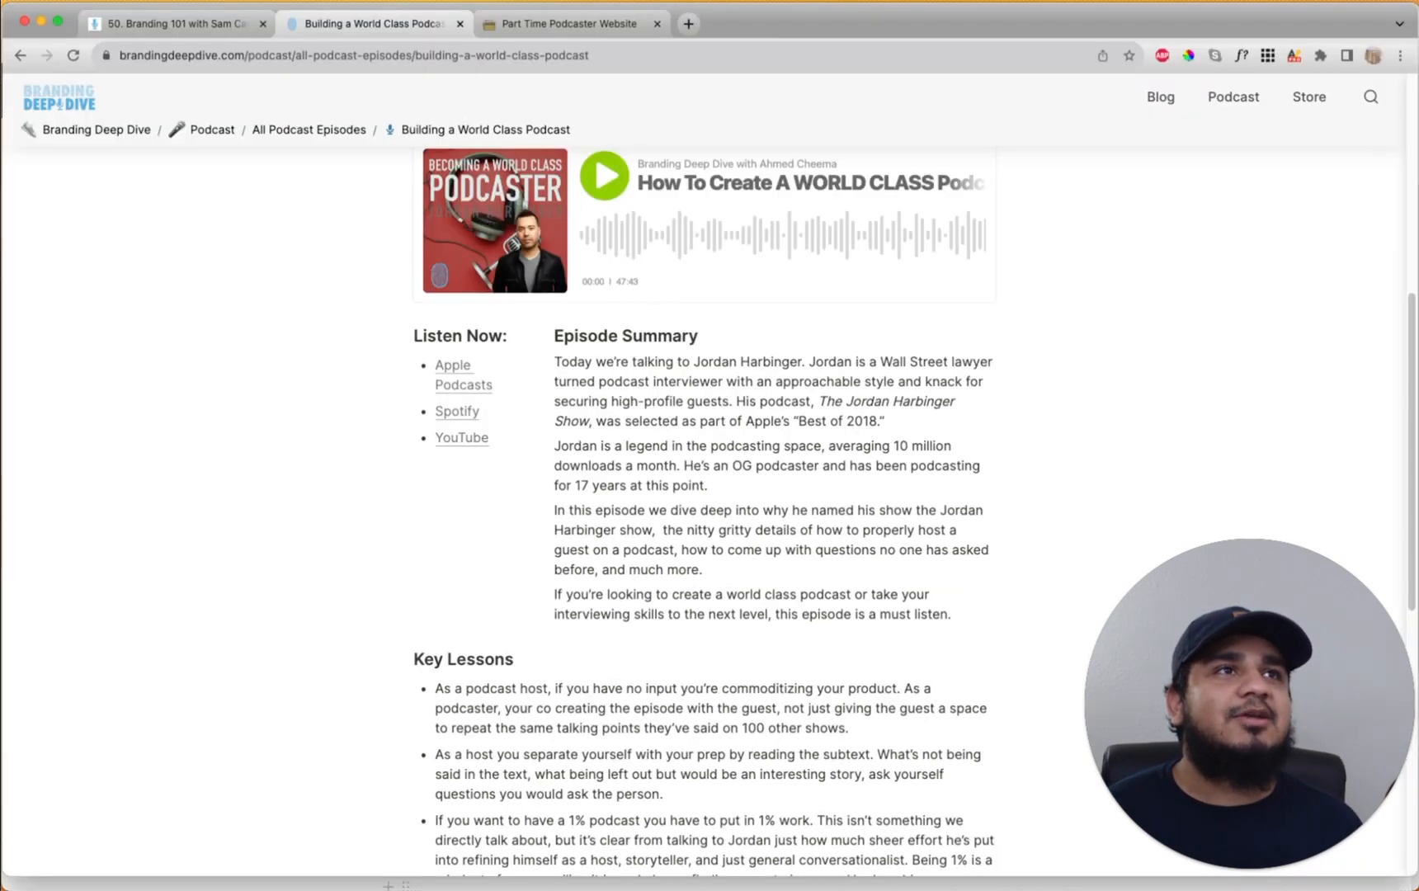
{"action": "left_click", "coordinate": [75, 134]}
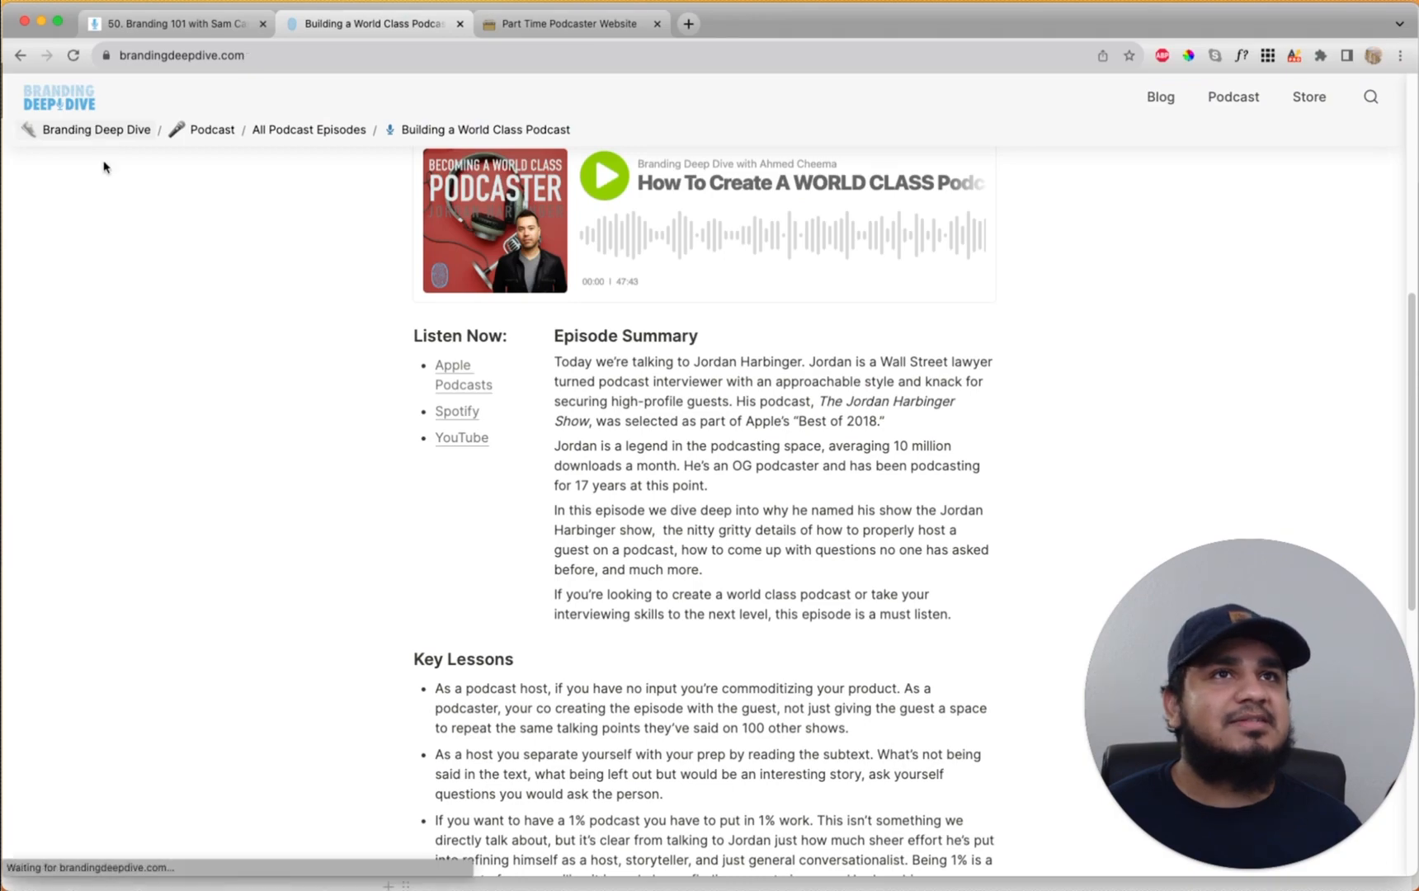
{"action": "left_click", "coordinate": [466, 585]}
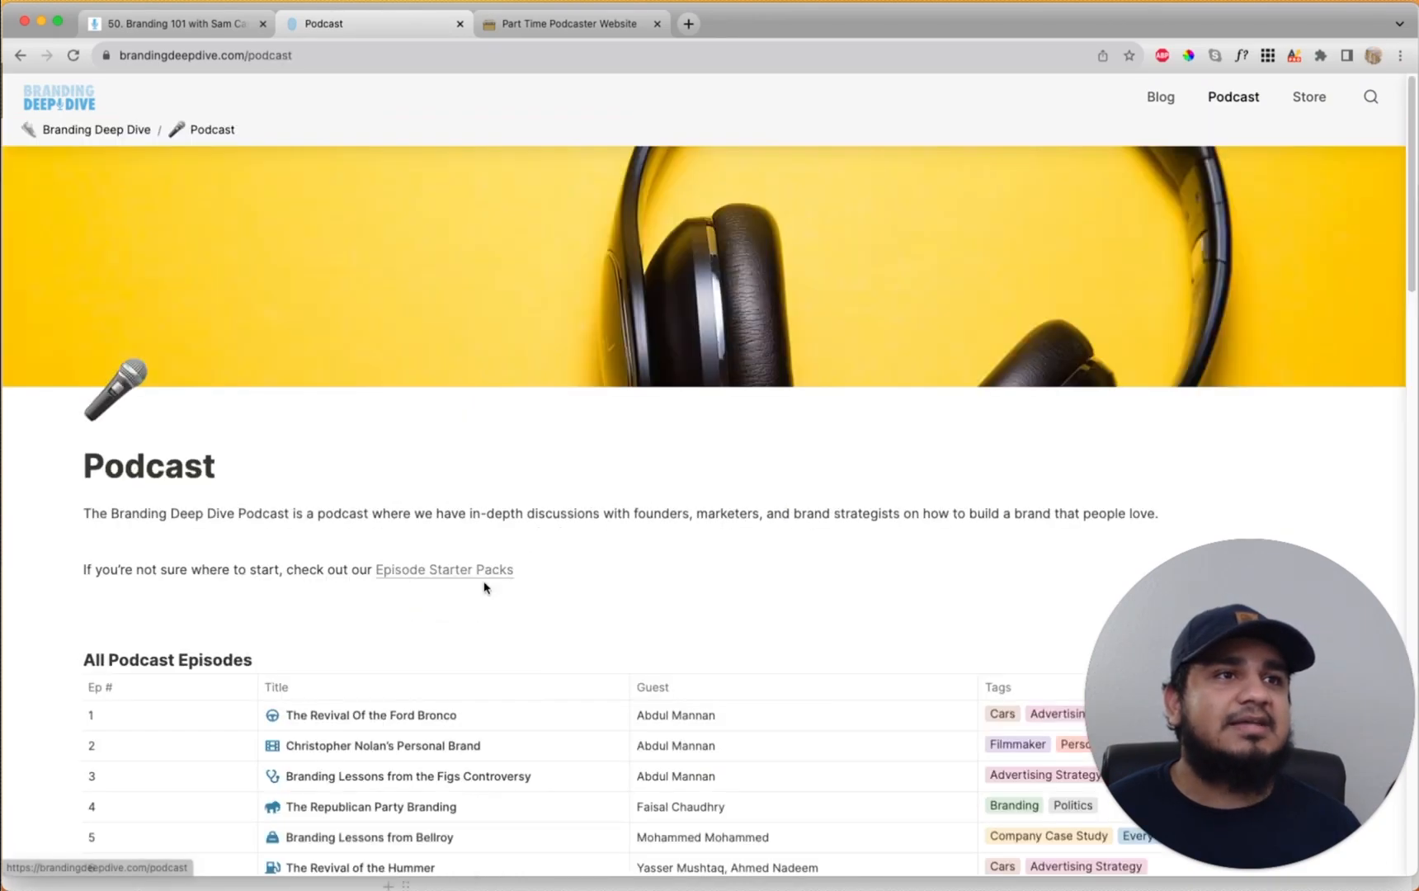
{"action": "scroll", "coordinate": [479, 569], "scroll_direction": "down", "scroll_amount": 12}
{"action": "scroll", "coordinate": [478, 561], "scroll_direction": "up", "scroll_amount": 9}
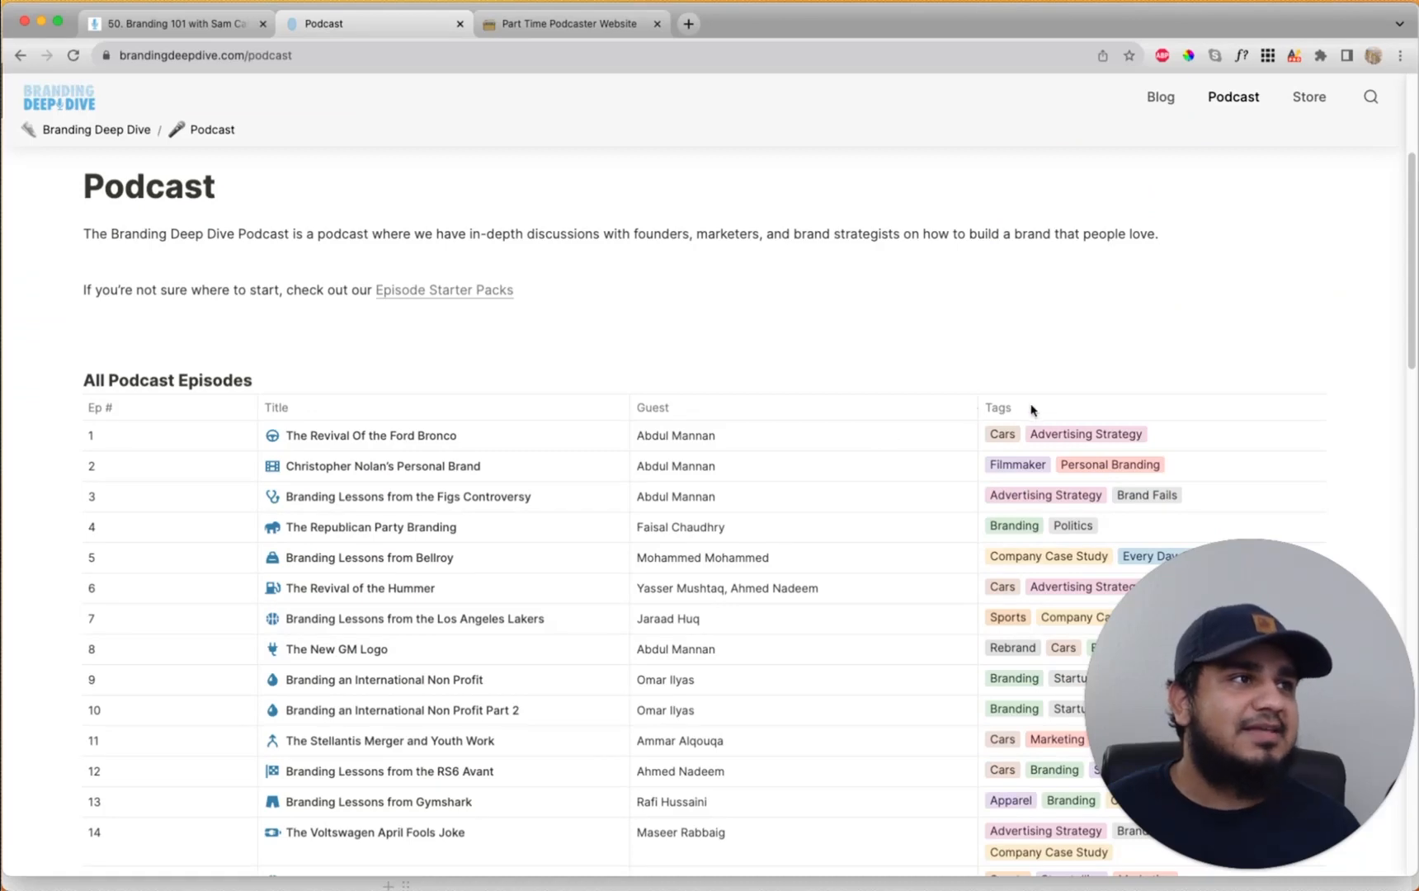
{"action": "scroll", "coordinate": [1059, 467], "scroll_direction": "down", "scroll_amount": 6}
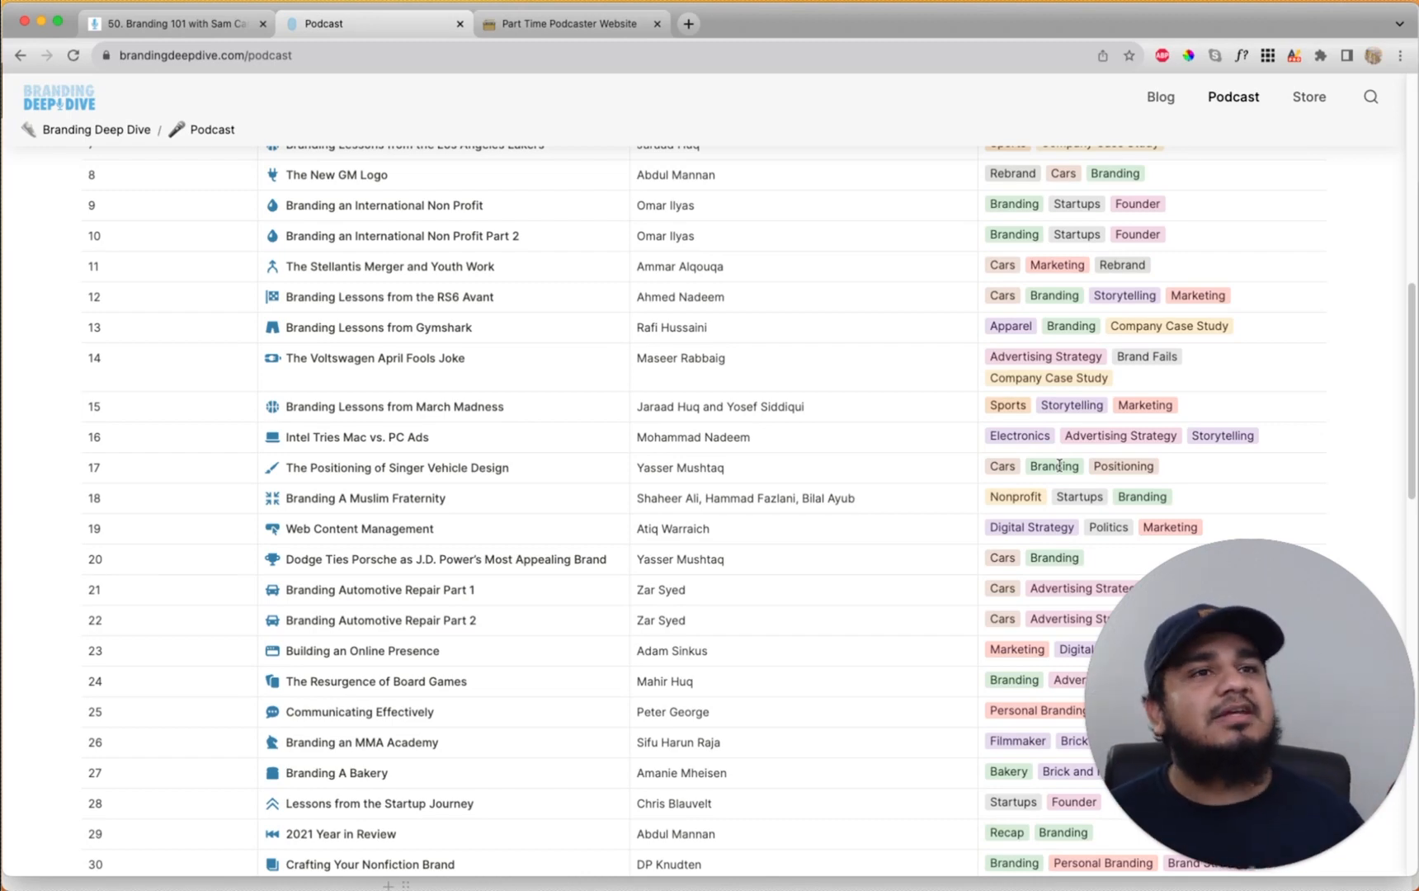
{"action": "scroll", "coordinate": [948, 471], "scroll_direction": "up", "scroll_amount": 3}
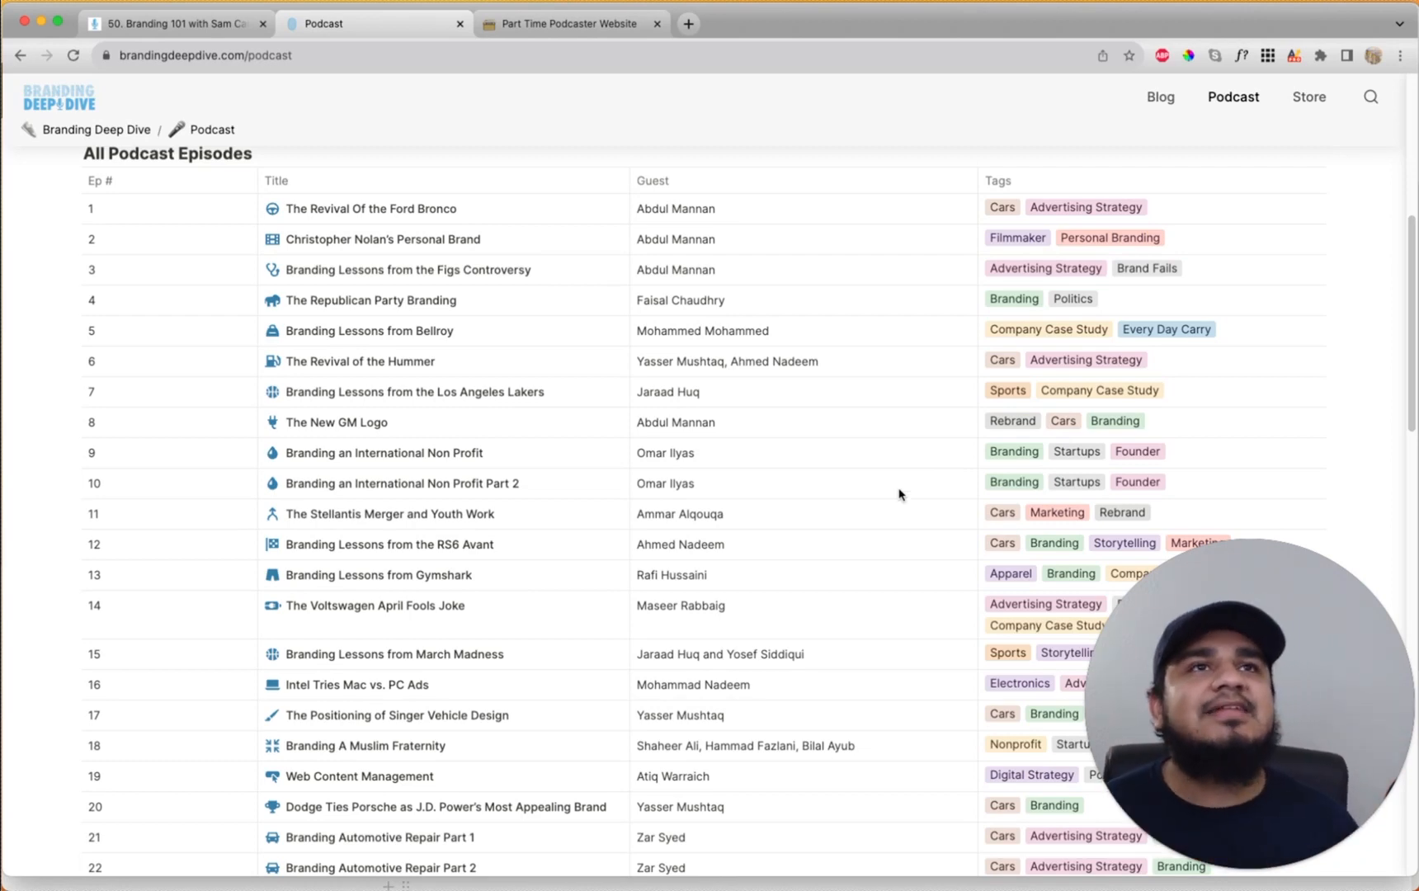
{"action": "left_click", "coordinate": [108, 129]}
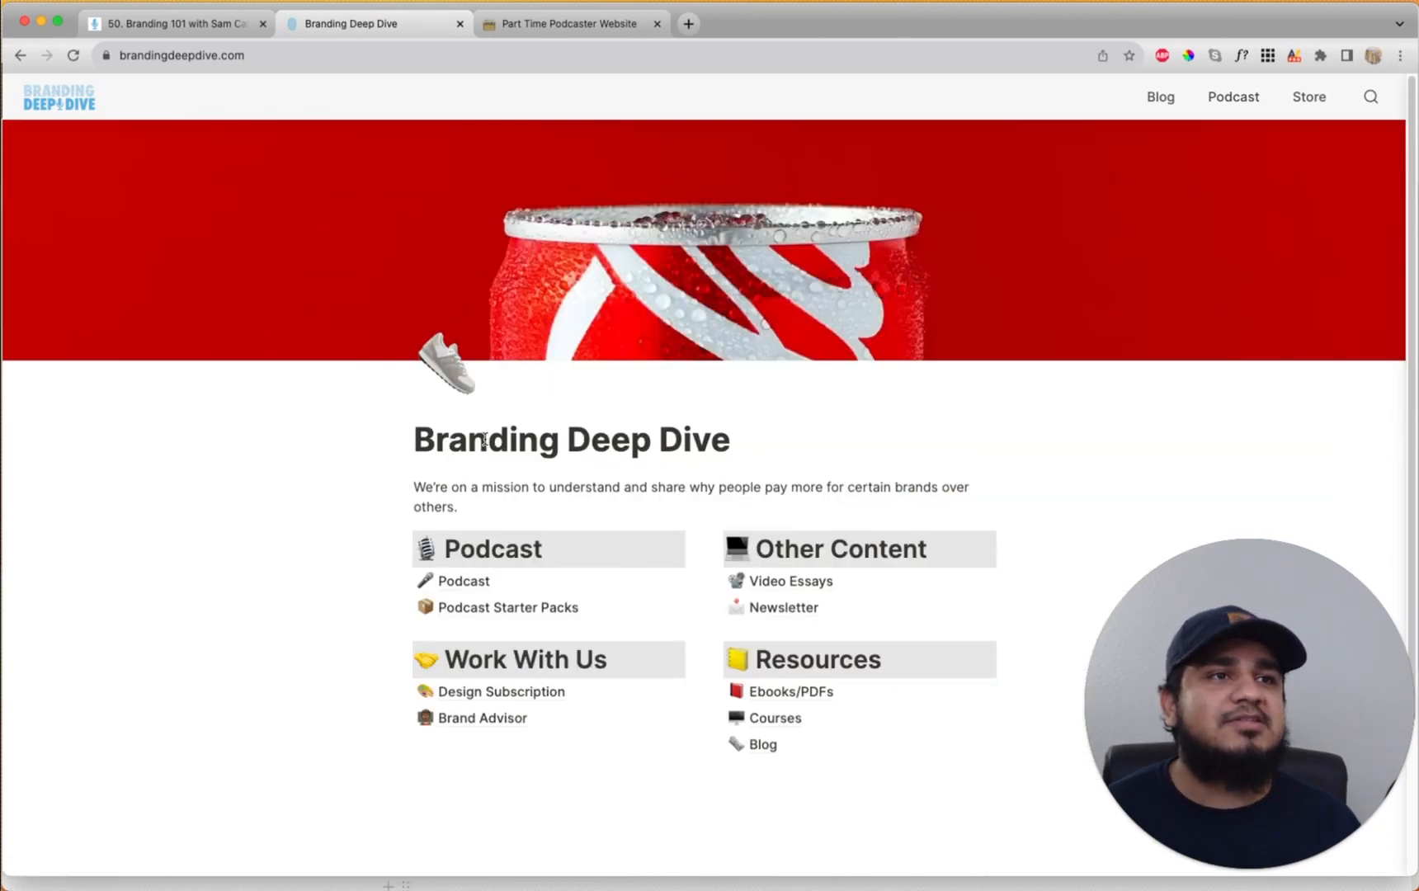
{"action": "scroll", "coordinate": [553, 453], "scroll_direction": "down", "scroll_amount": 3}
Scroll through the Personal Branding, Brand Strategists and Founder Stories tables in Podcast Starter Packs
{"action": "left_click", "coordinate": [529, 420]}
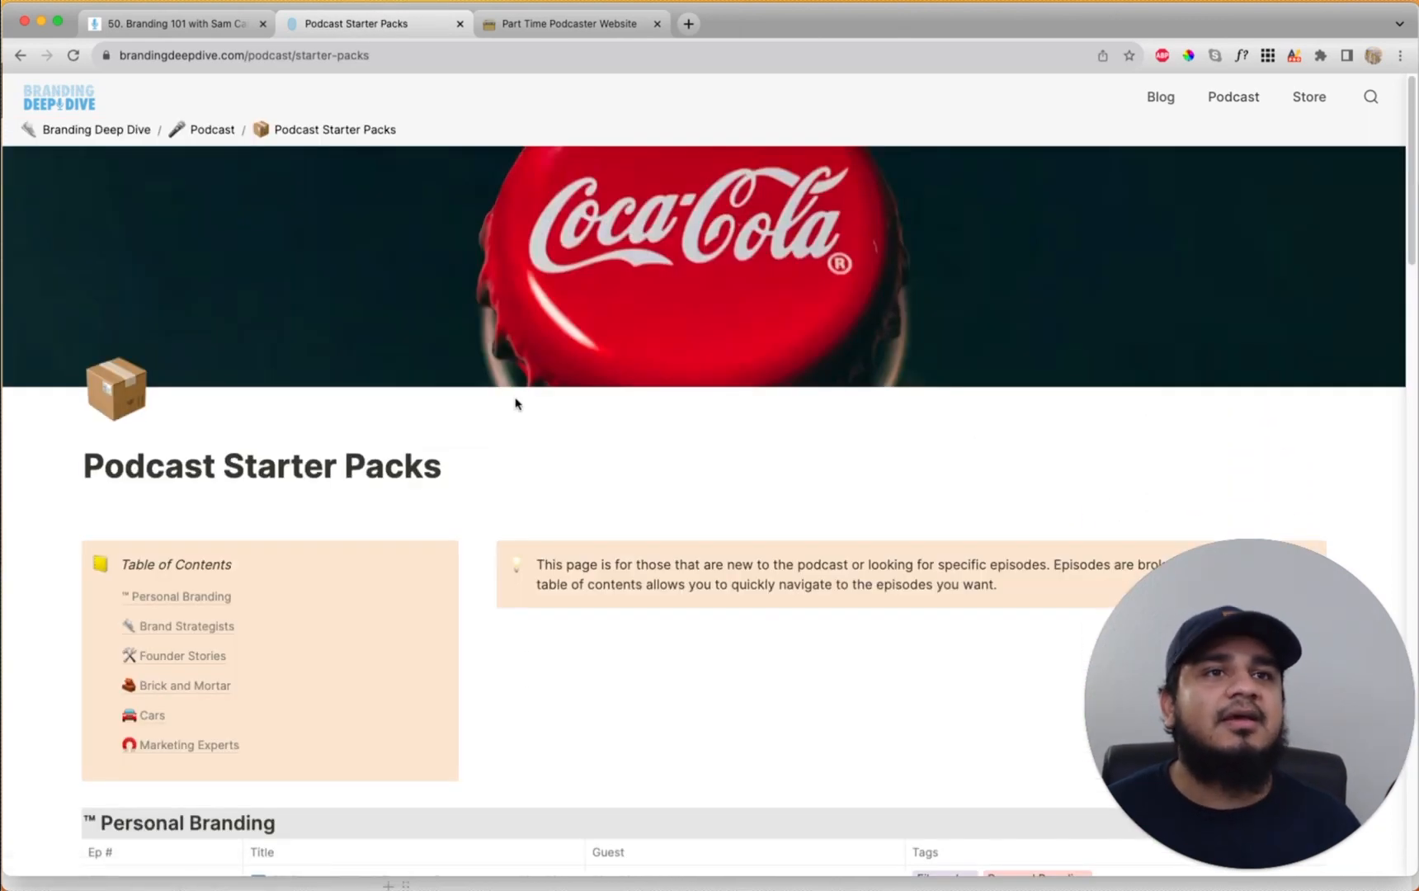
{"action": "scroll", "coordinate": [515, 403], "scroll_direction": "down", "scroll_amount": 5}
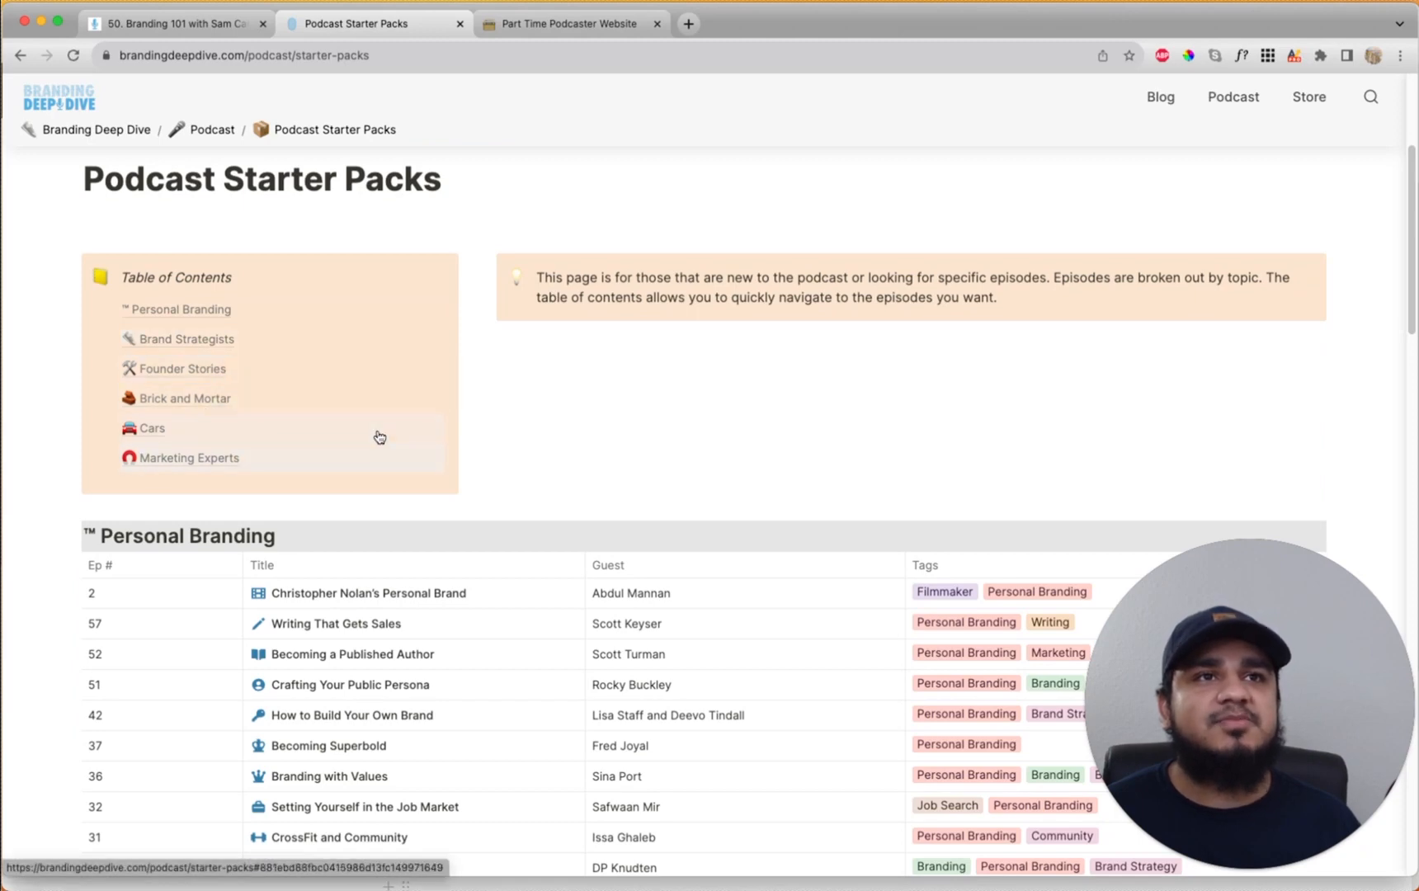
{"action": "scroll", "coordinate": [646, 441], "scroll_direction": "down", "scroll_amount": 3}
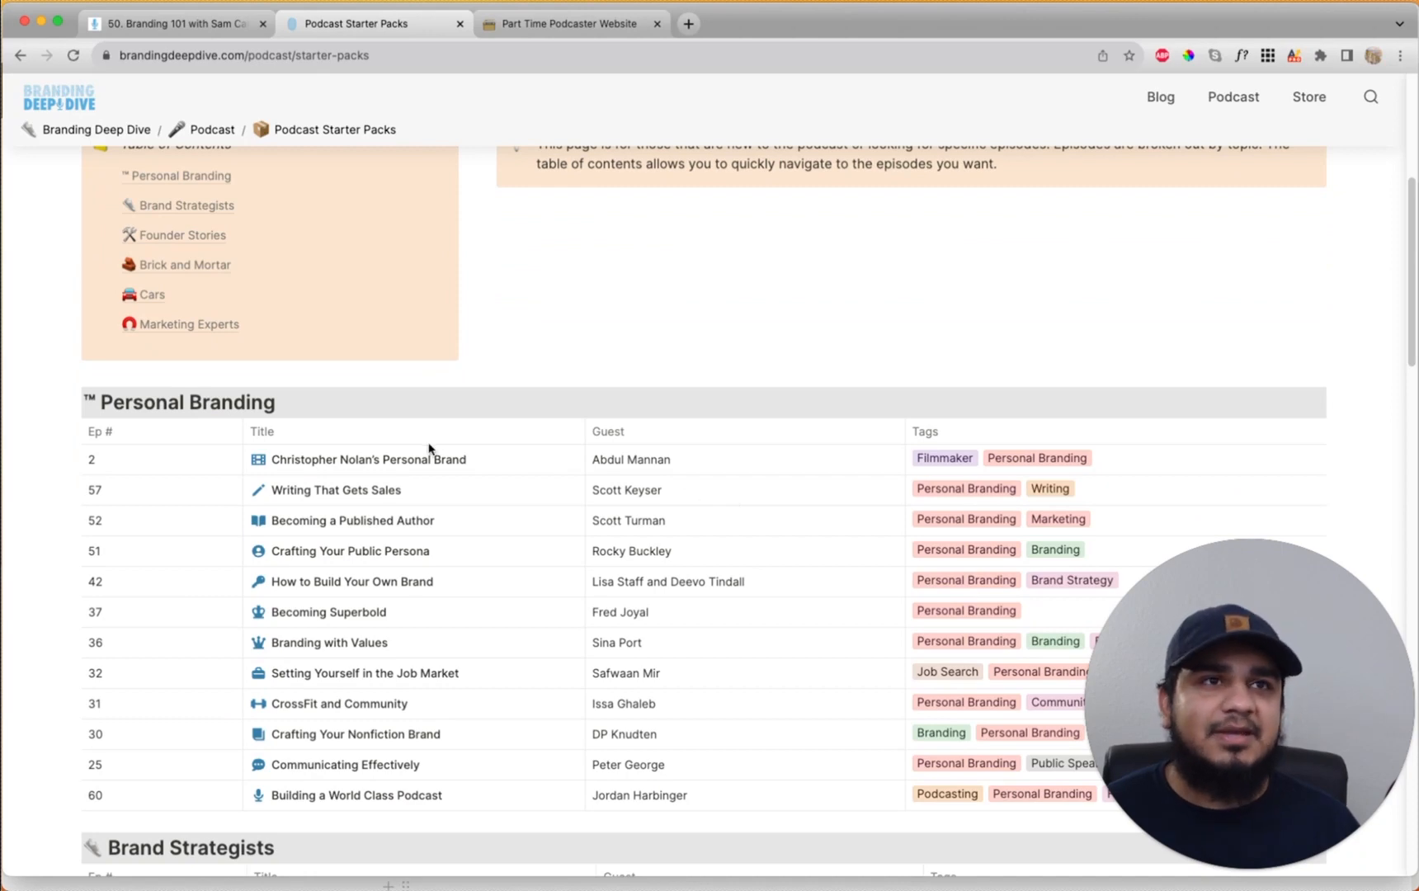
{"action": "scroll", "coordinate": [281, 433], "scroll_direction": "down", "scroll_amount": 1}
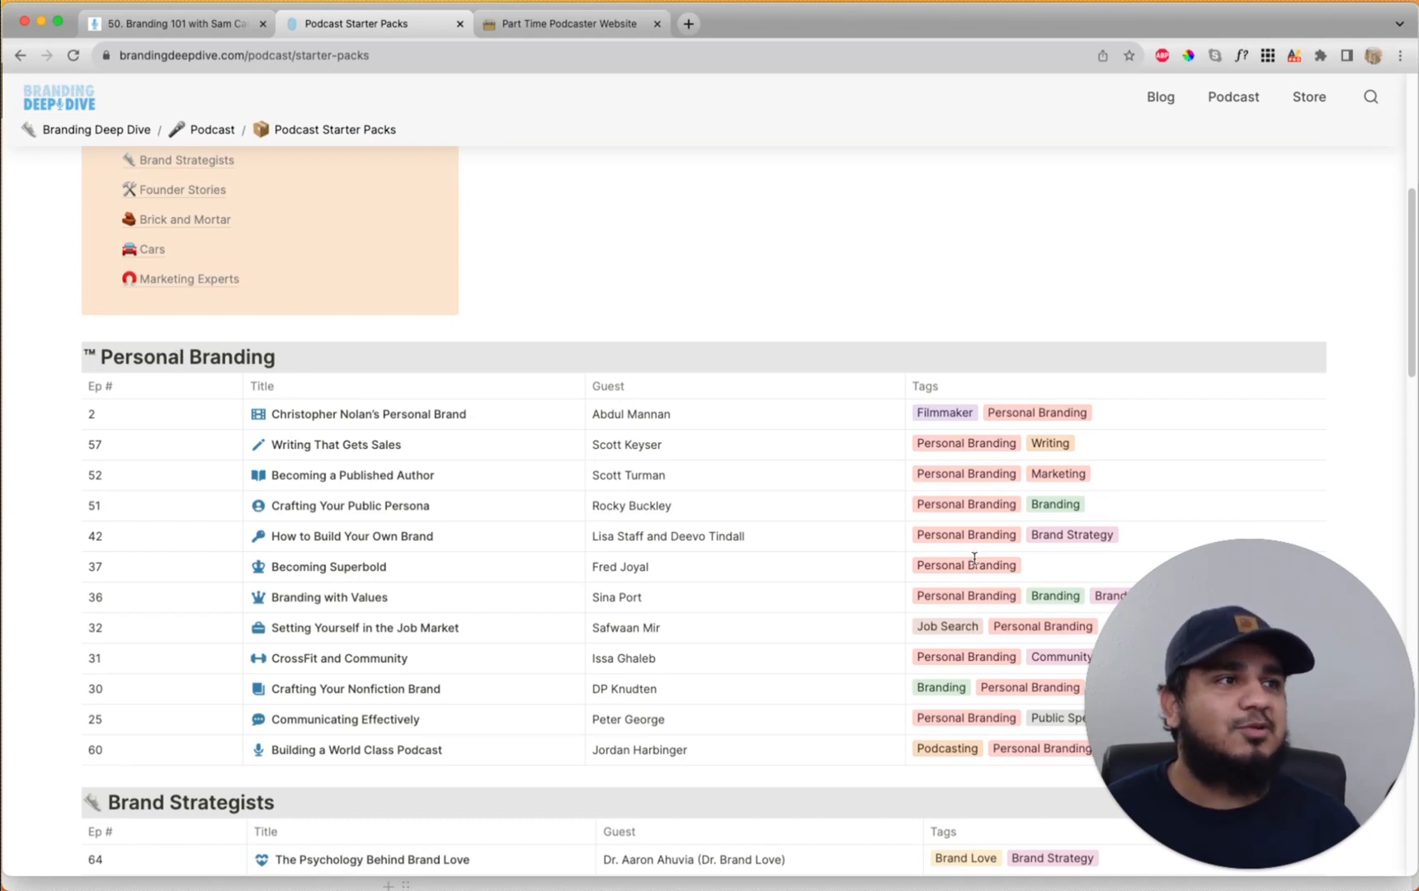
{"action": "scroll", "coordinate": [1033, 631], "scroll_direction": "down", "scroll_amount": 8}
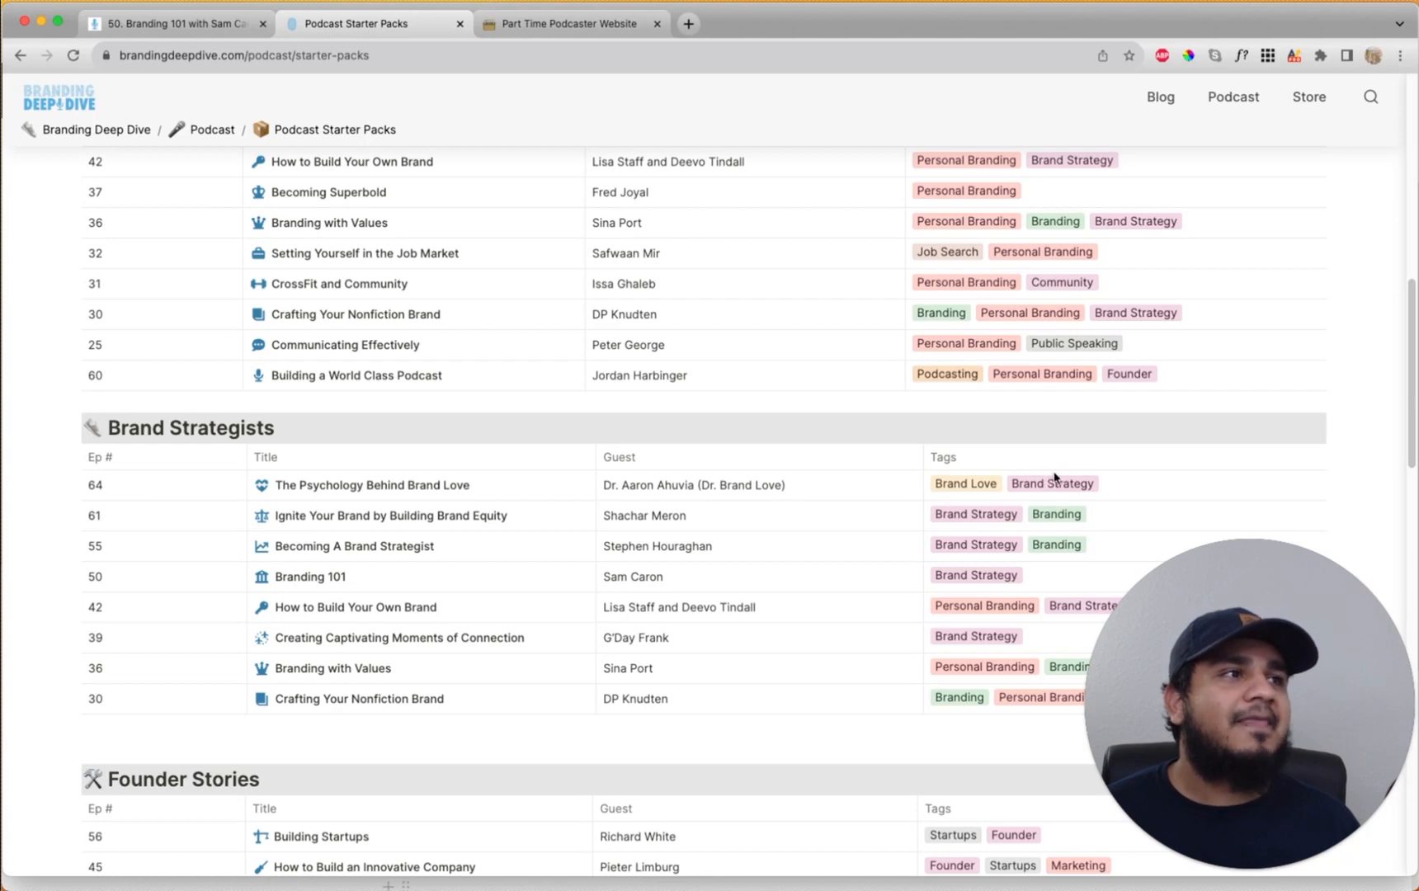
{"action": "scroll", "coordinate": [977, 537], "scroll_direction": "down", "scroll_amount": 11}
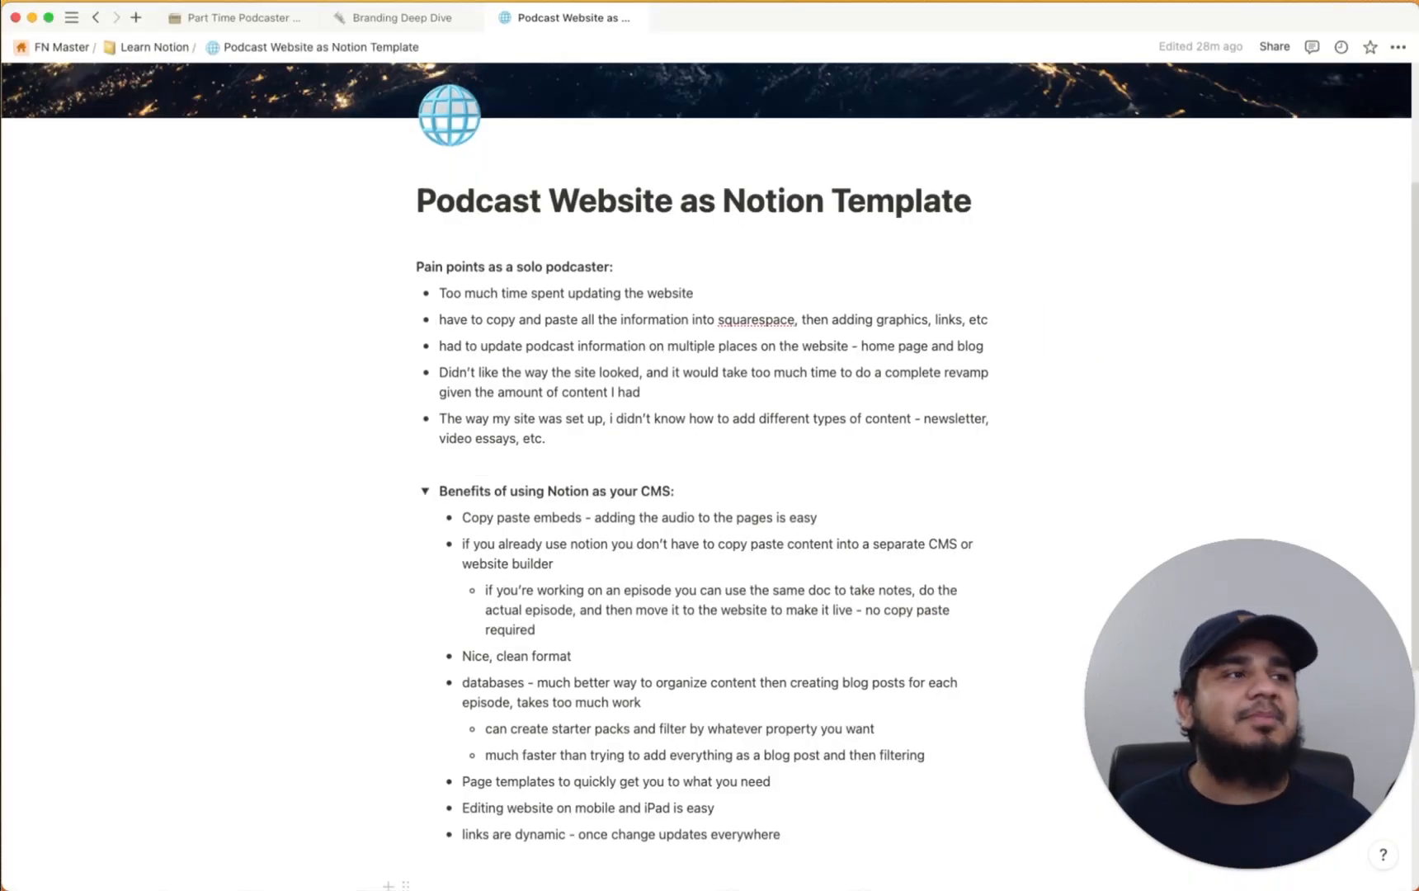
Add a new row to the Podcast database using the Podcast Episode Template, then close its side peek
{"action": "left_click", "coordinate": [400, 18]}
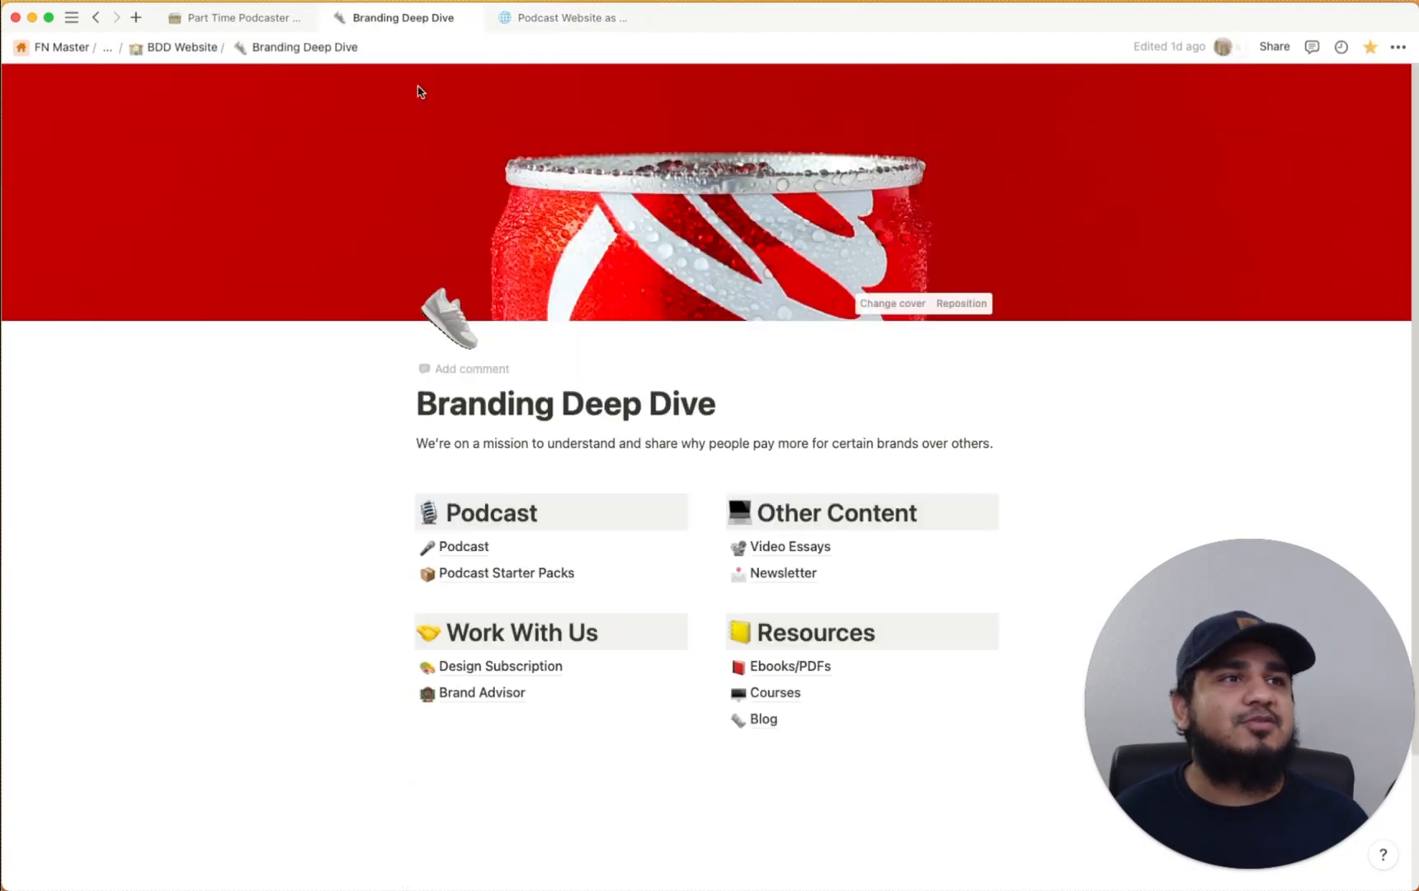
{"action": "left_click", "coordinate": [484, 547]}
{"action": "scroll", "coordinate": [302, 574], "scroll_direction": "down", "scroll_amount": 20}
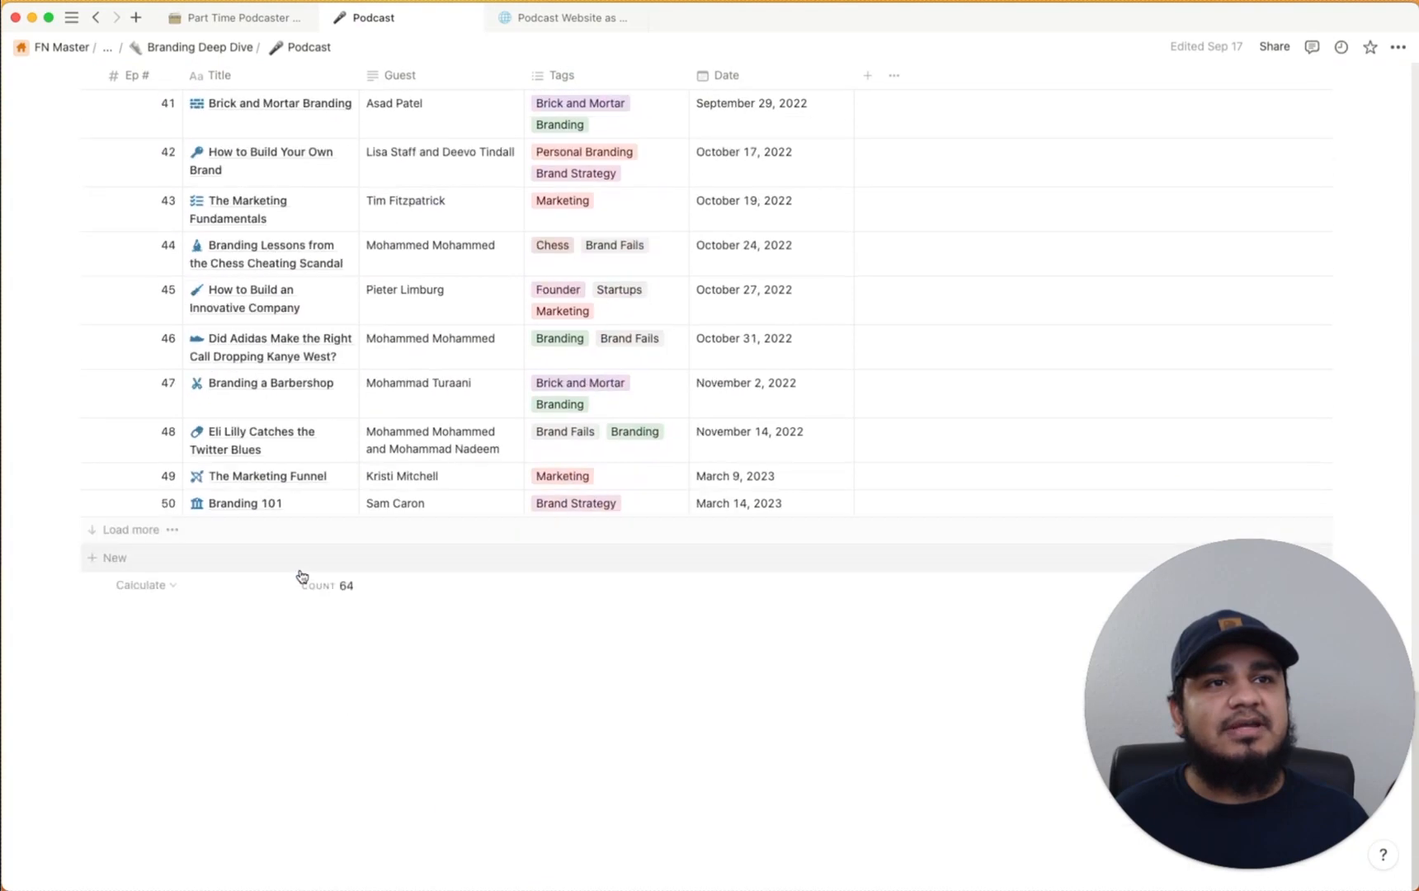
{"action": "left_click", "coordinate": [103, 561]}
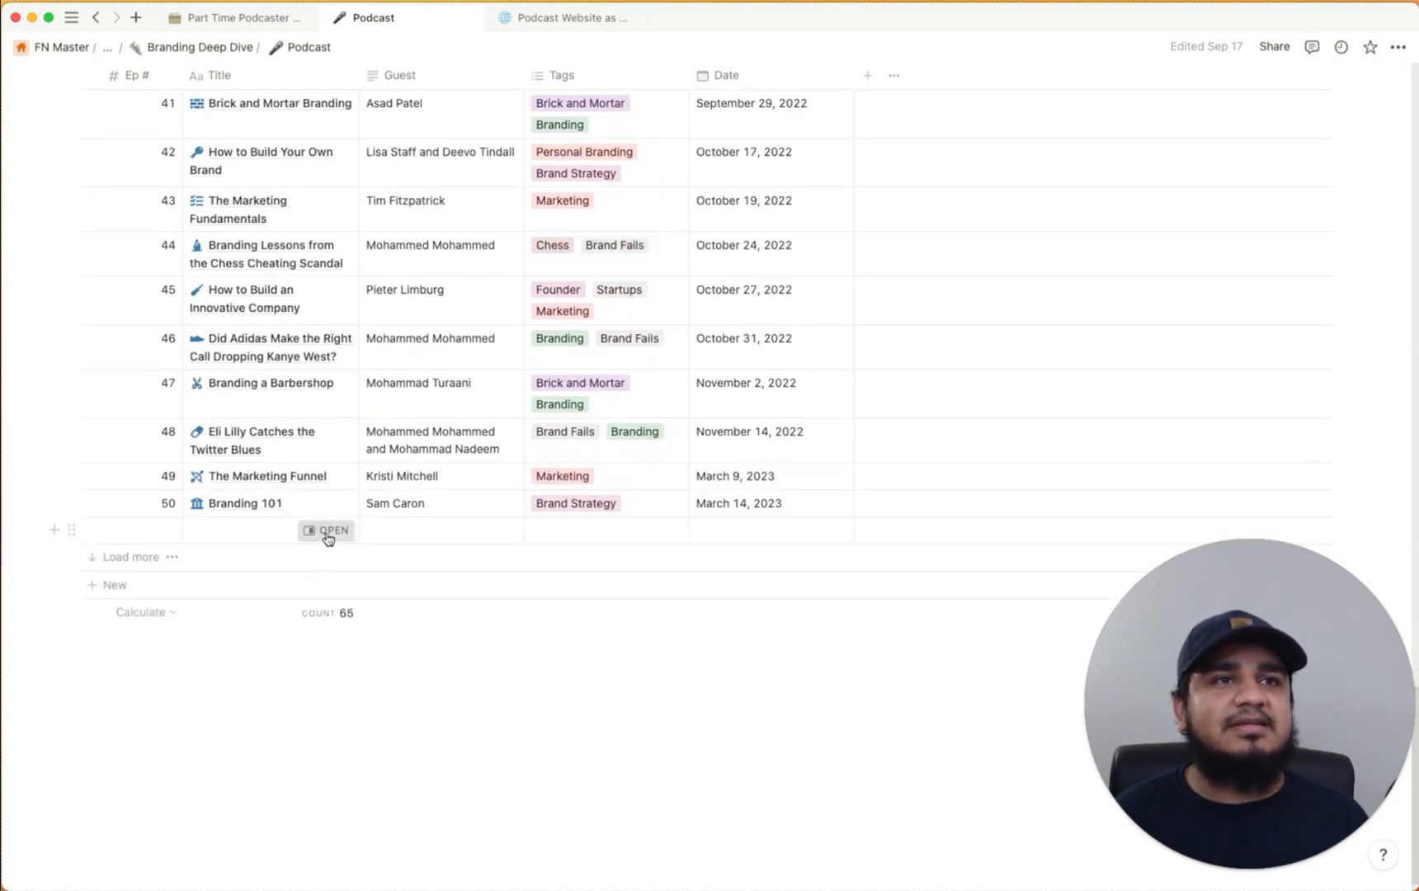
{"action": "left_click", "coordinate": [329, 531]}
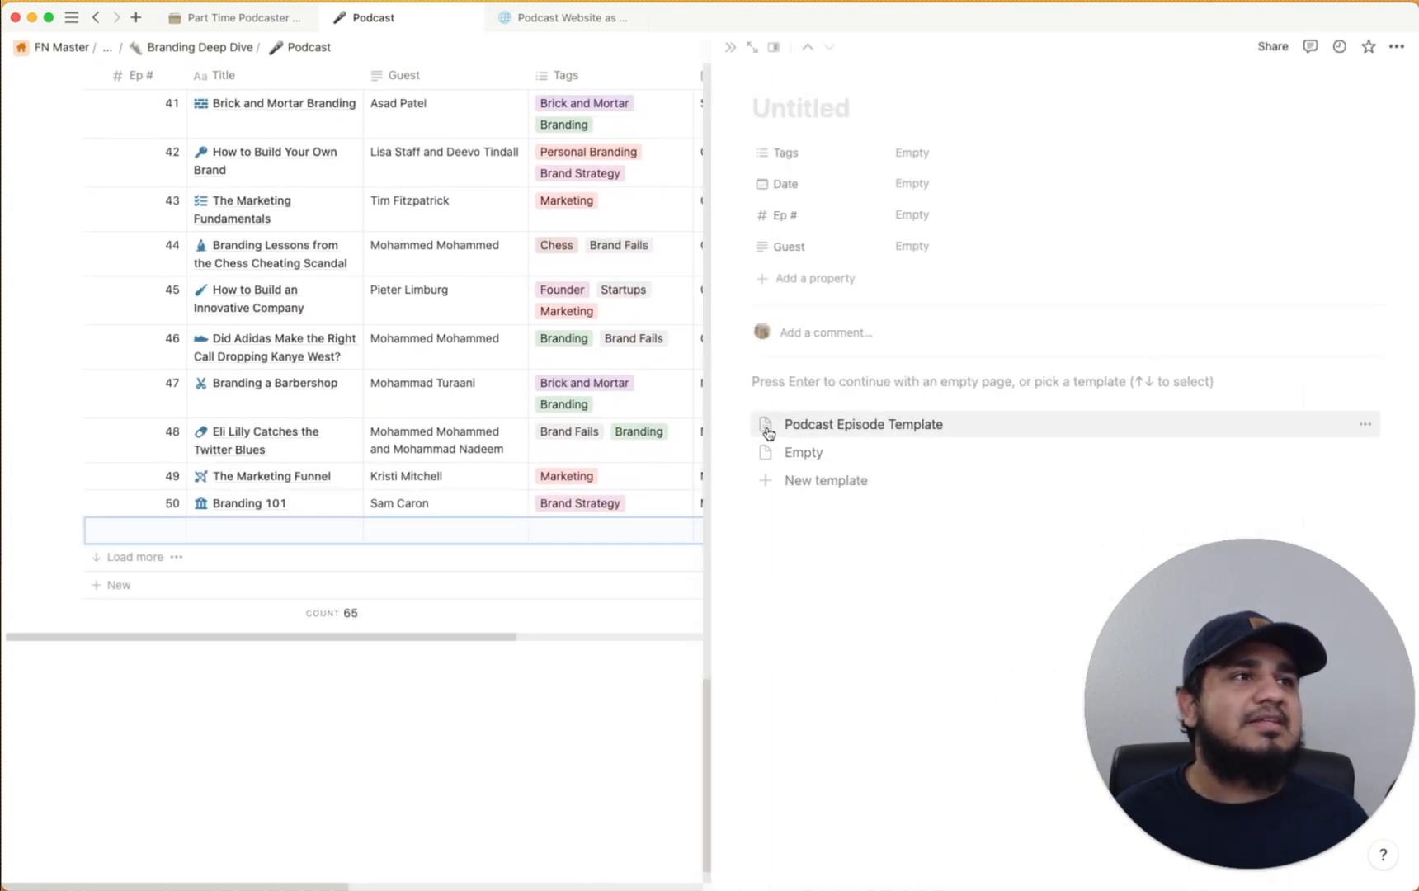
{"action": "left_click", "coordinate": [850, 426]}
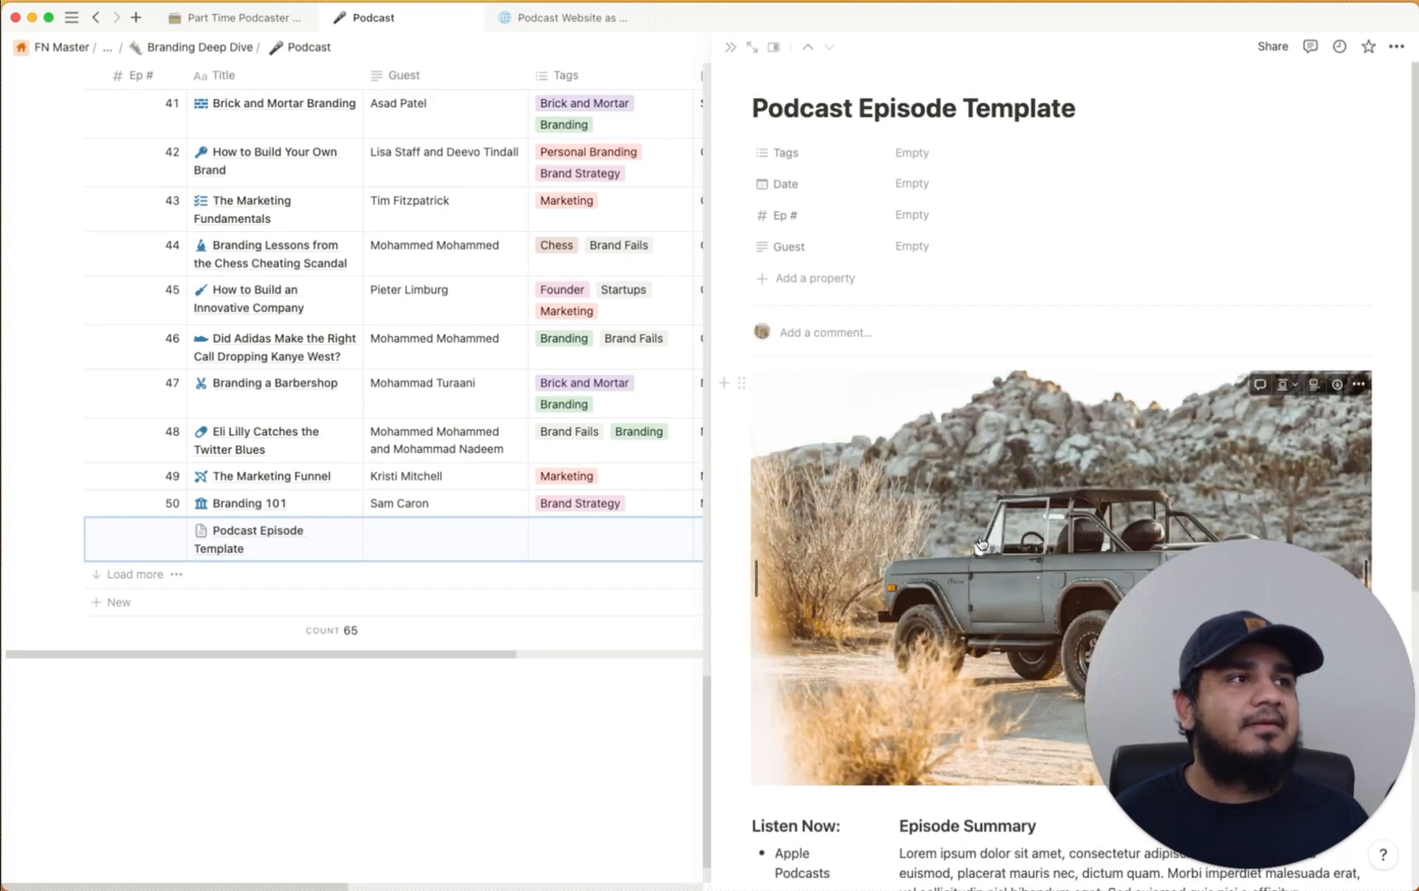
{"action": "scroll", "coordinate": [978, 537], "scroll_direction": "down", "scroll_amount": 3}
{"action": "scroll", "coordinate": [978, 537], "scroll_direction": "down", "scroll_amount": 3}
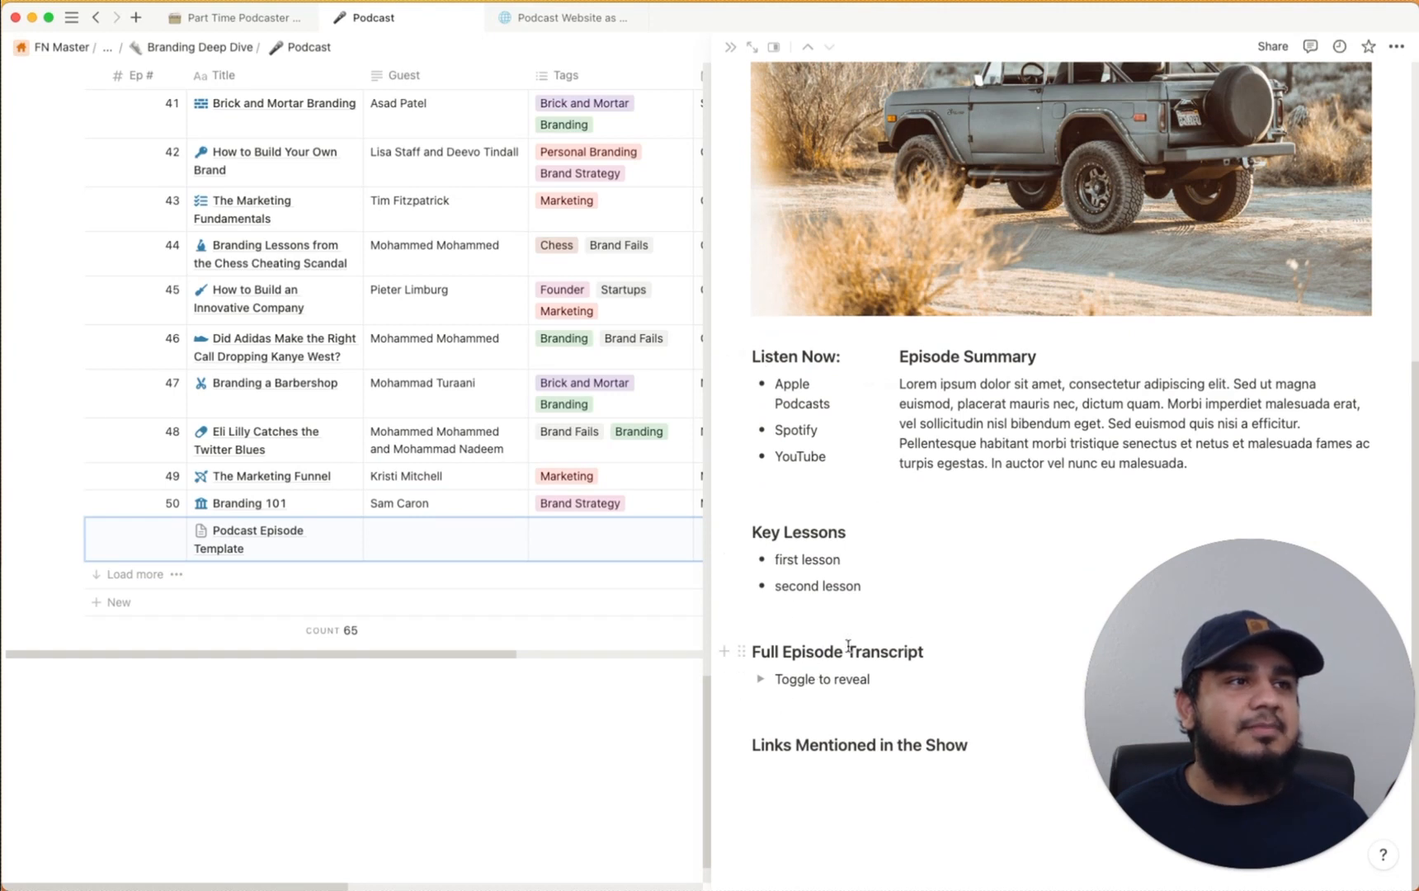
{"action": "scroll", "coordinate": [945, 631], "scroll_direction": "up", "scroll_amount": 1}
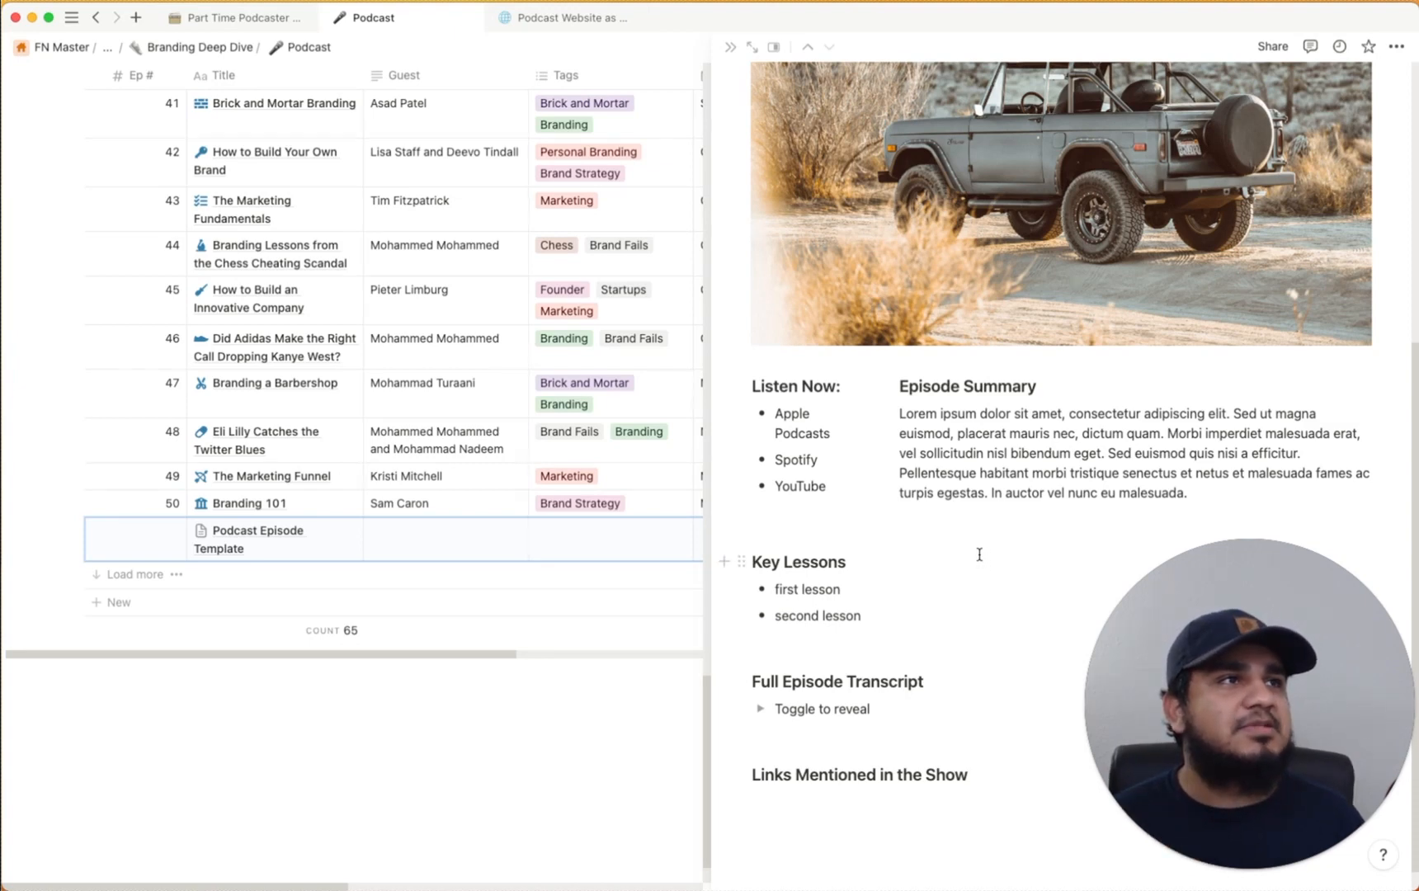
{"action": "scroll", "coordinate": [980, 554], "scroll_direction": "up", "scroll_amount": 3}
{"action": "scroll", "coordinate": [977, 546], "scroll_direction": "up", "scroll_amount": 8}
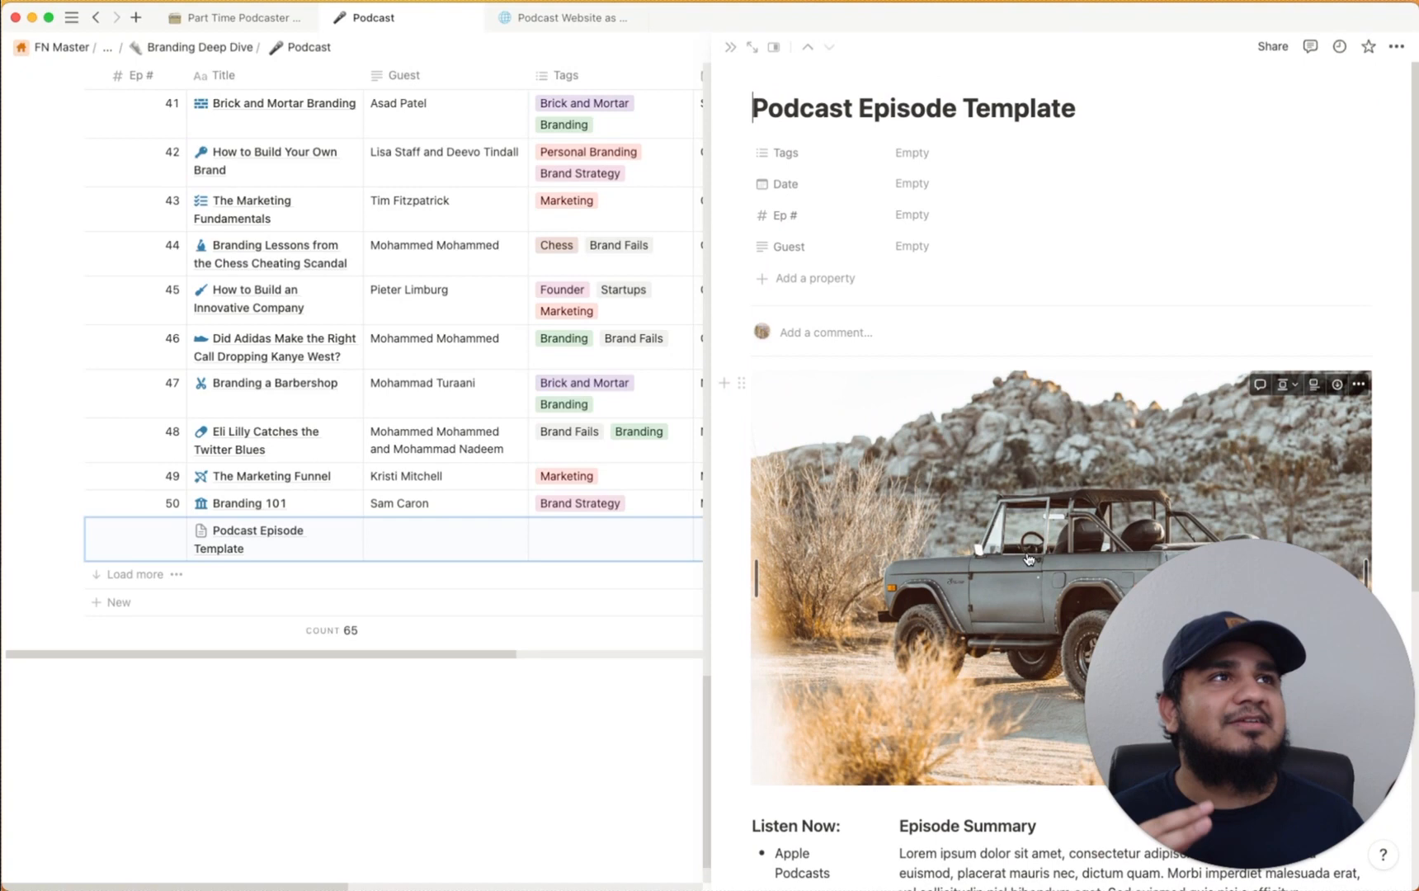
{"action": "left_click", "coordinate": [731, 47]}
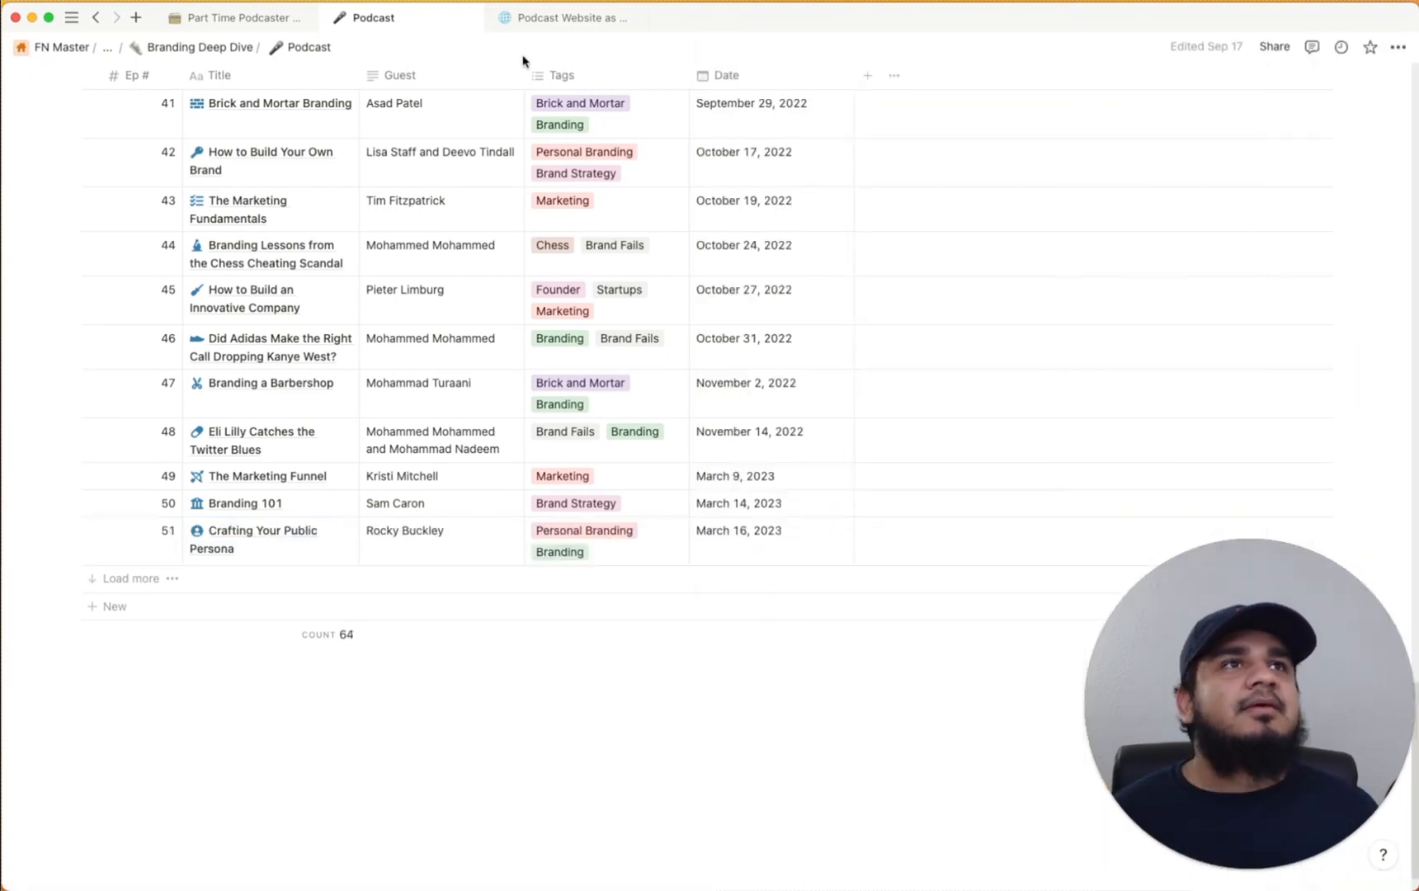
Add an empty line below 'All Things Elon Podcast' in the template notes, then switch to Chrome
{"action": "left_click", "coordinate": [569, 23]}
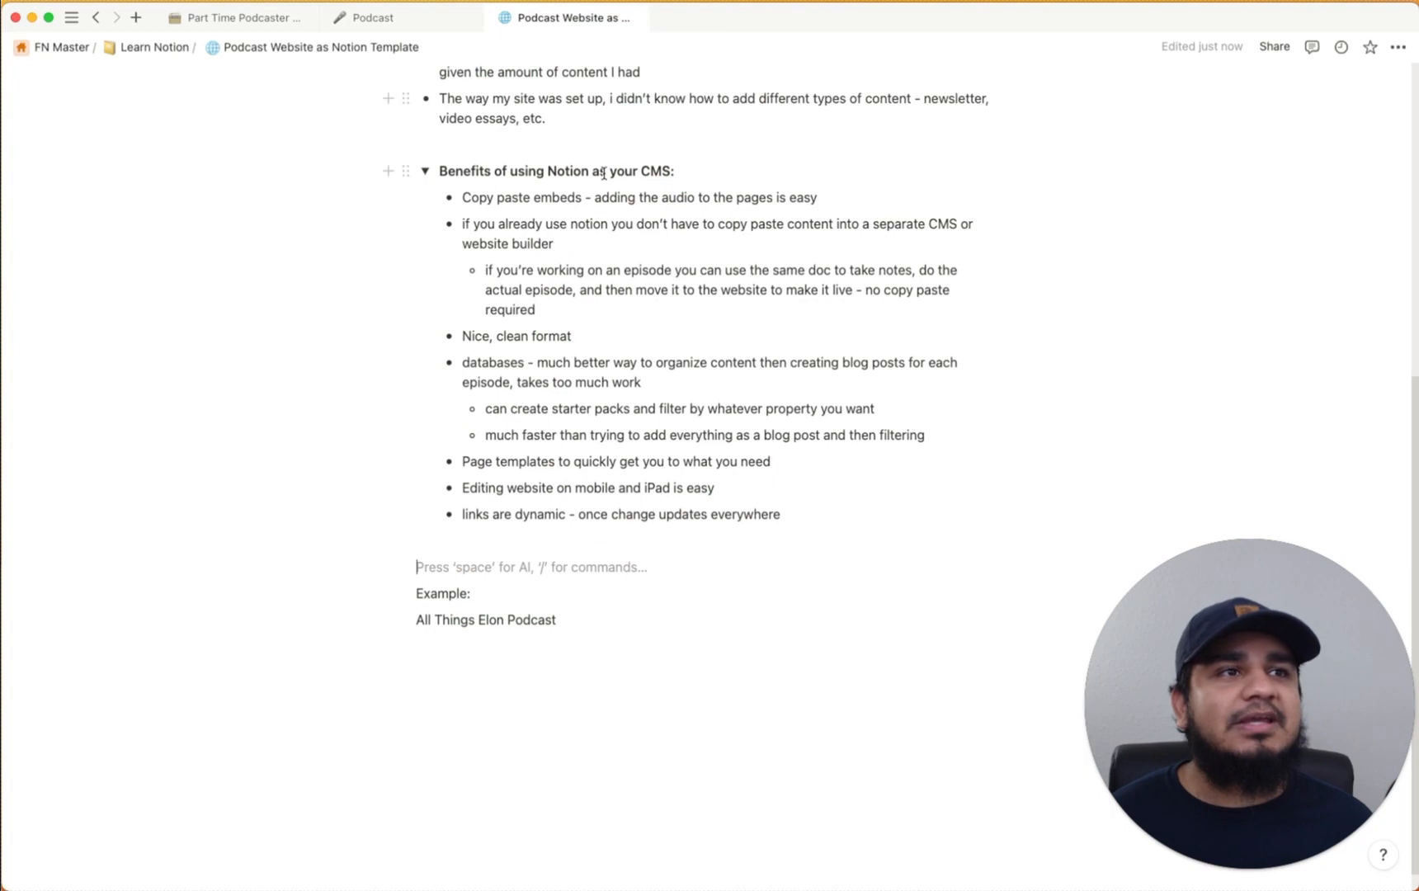
{"action": "left_click", "coordinate": [483, 543]}
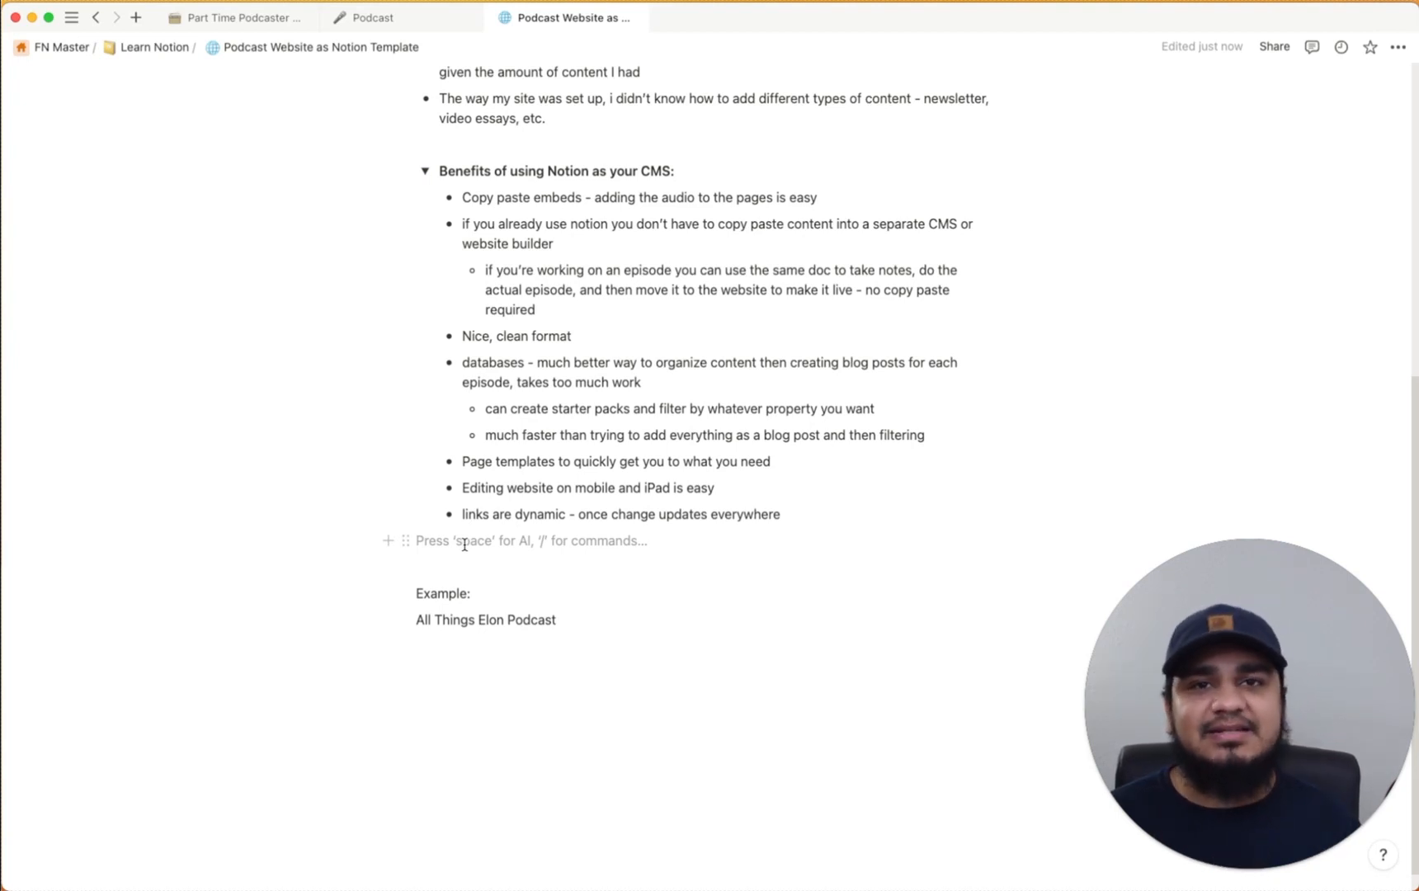
{"action": "left_click", "coordinate": [458, 652]}
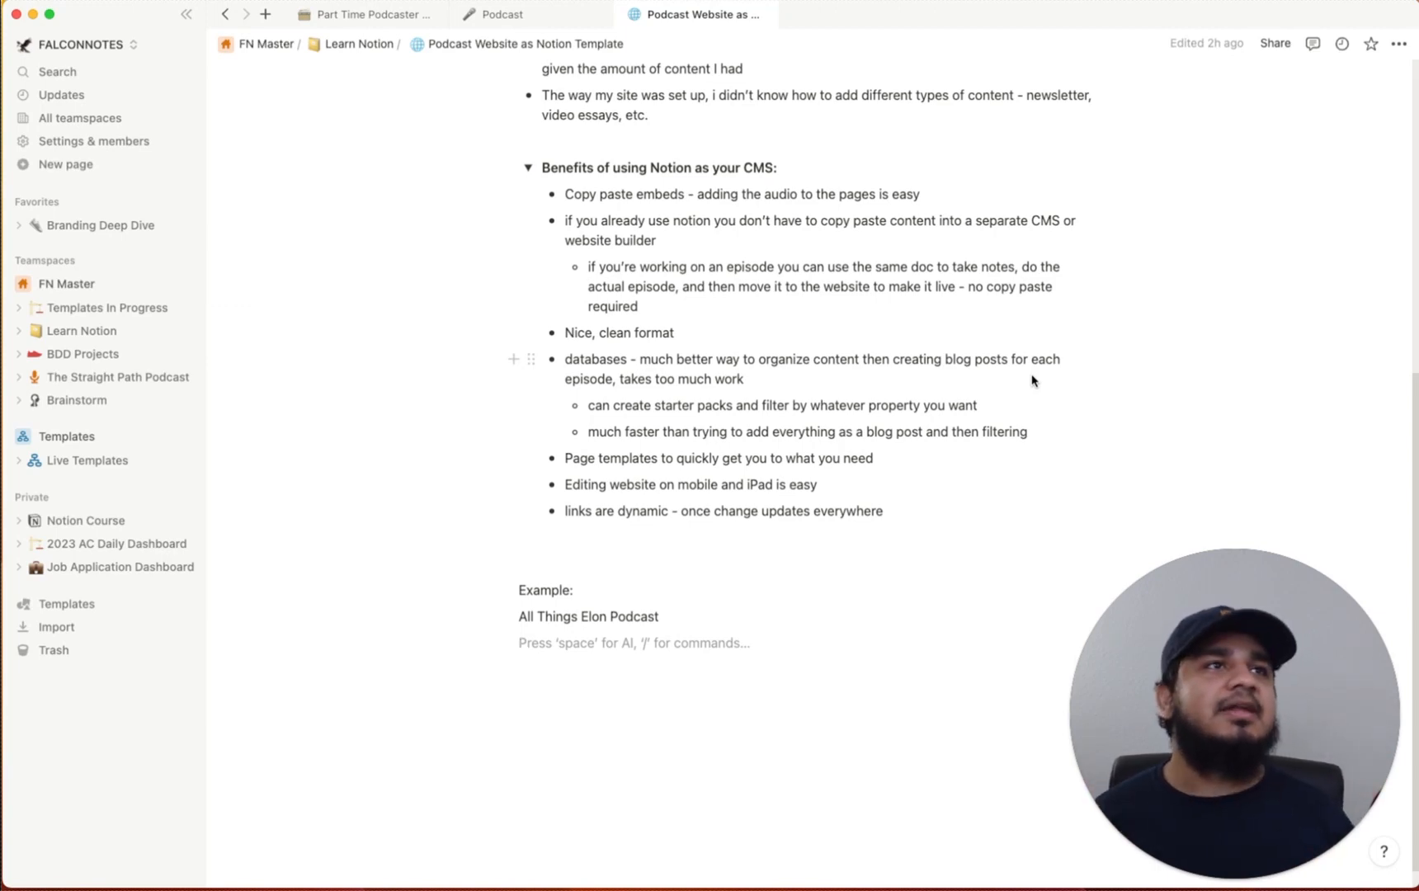
{"action": "key", "text": "super+Tab"}
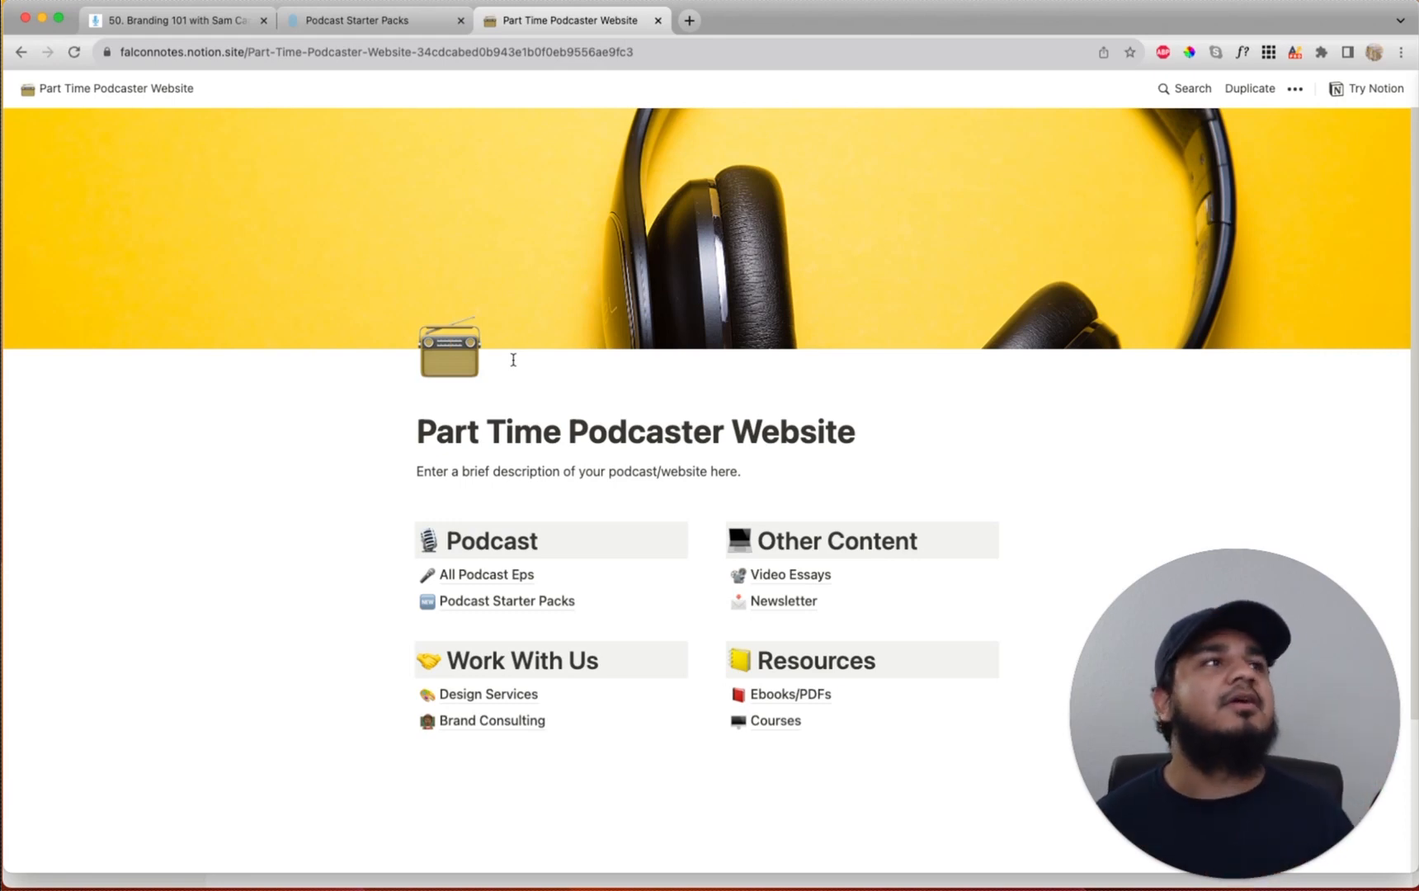
Duplicate the published Part Time Podcaster Website into the FALCONNOTES workspace and collapse the sidebar
{"action": "left_click", "coordinate": [1251, 88]}
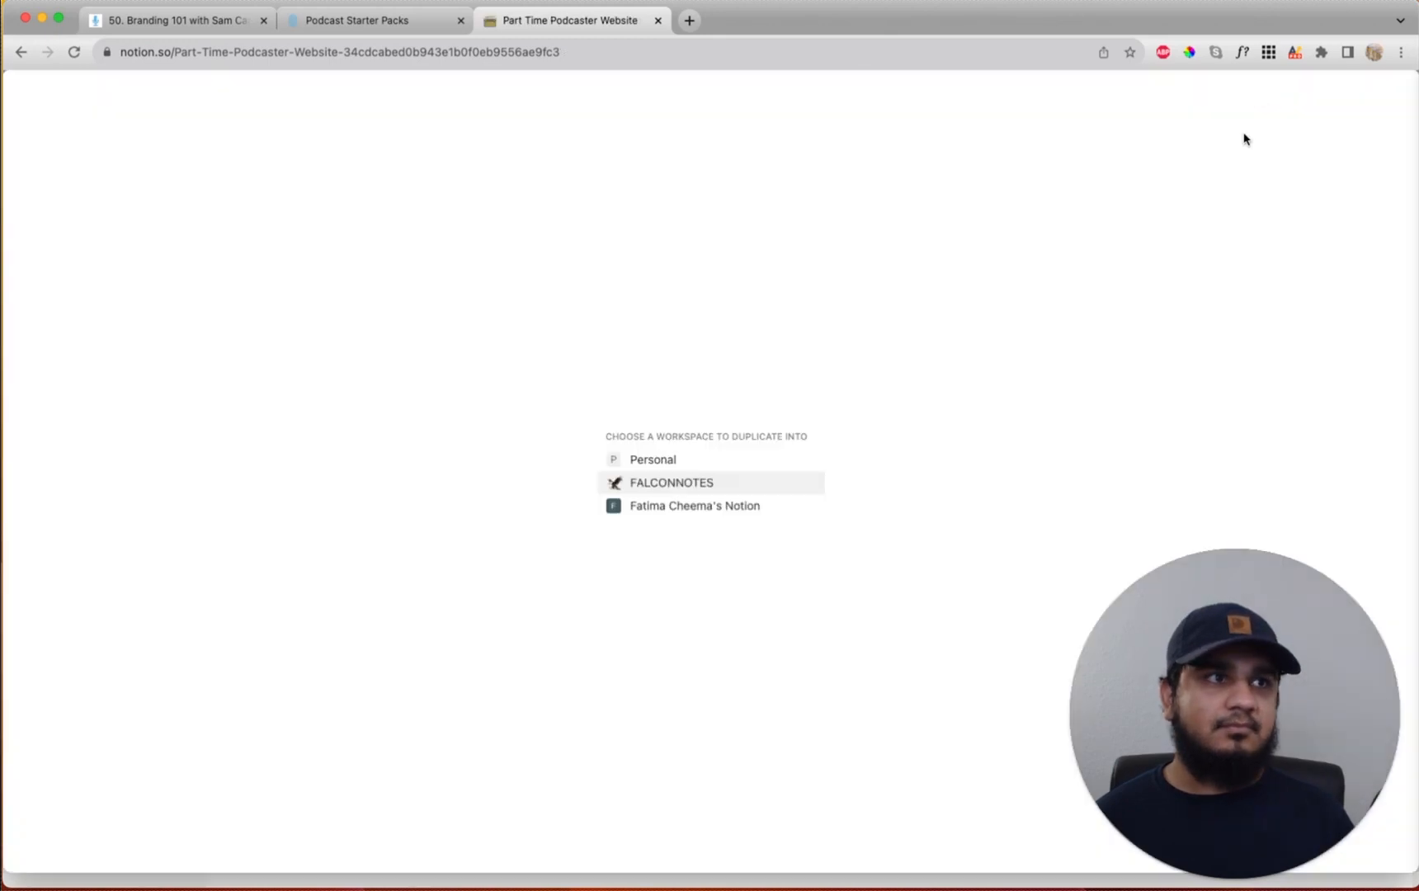
{"action": "left_click", "coordinate": [669, 489]}
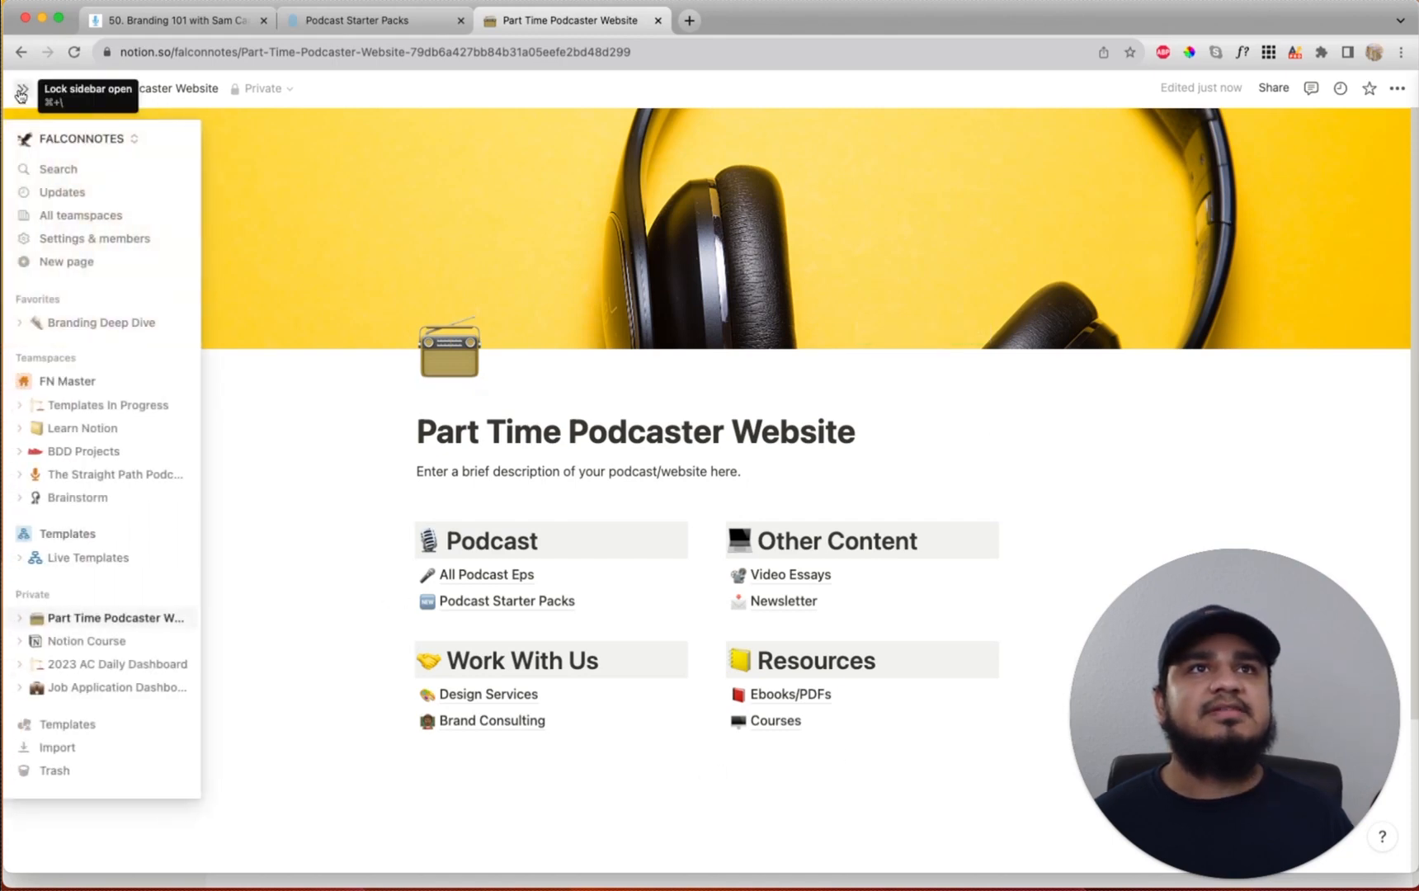
{"action": "left_click", "coordinate": [21, 88]}
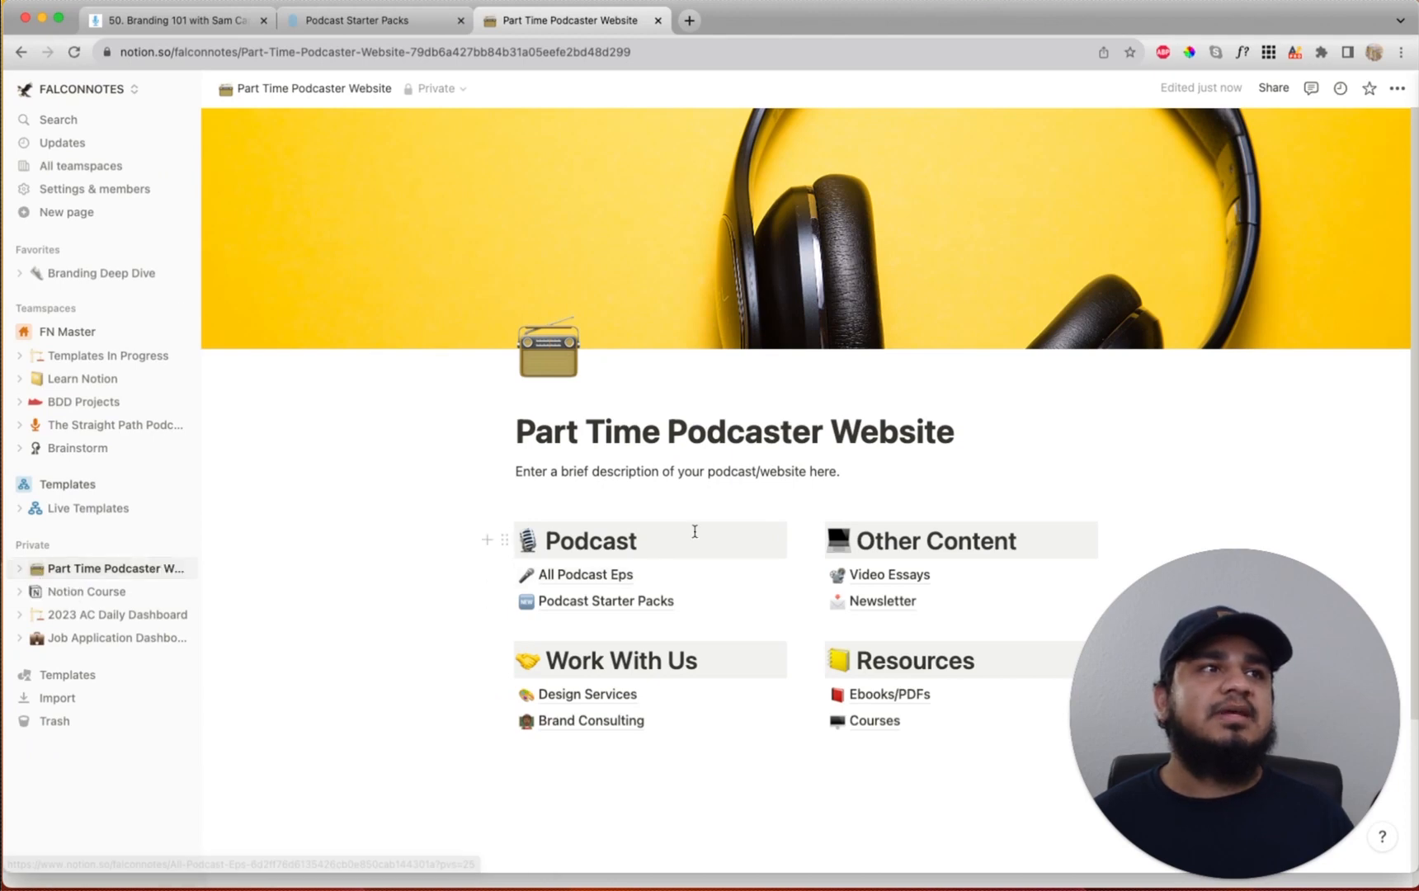
{"action": "left_click", "coordinate": [181, 88]}
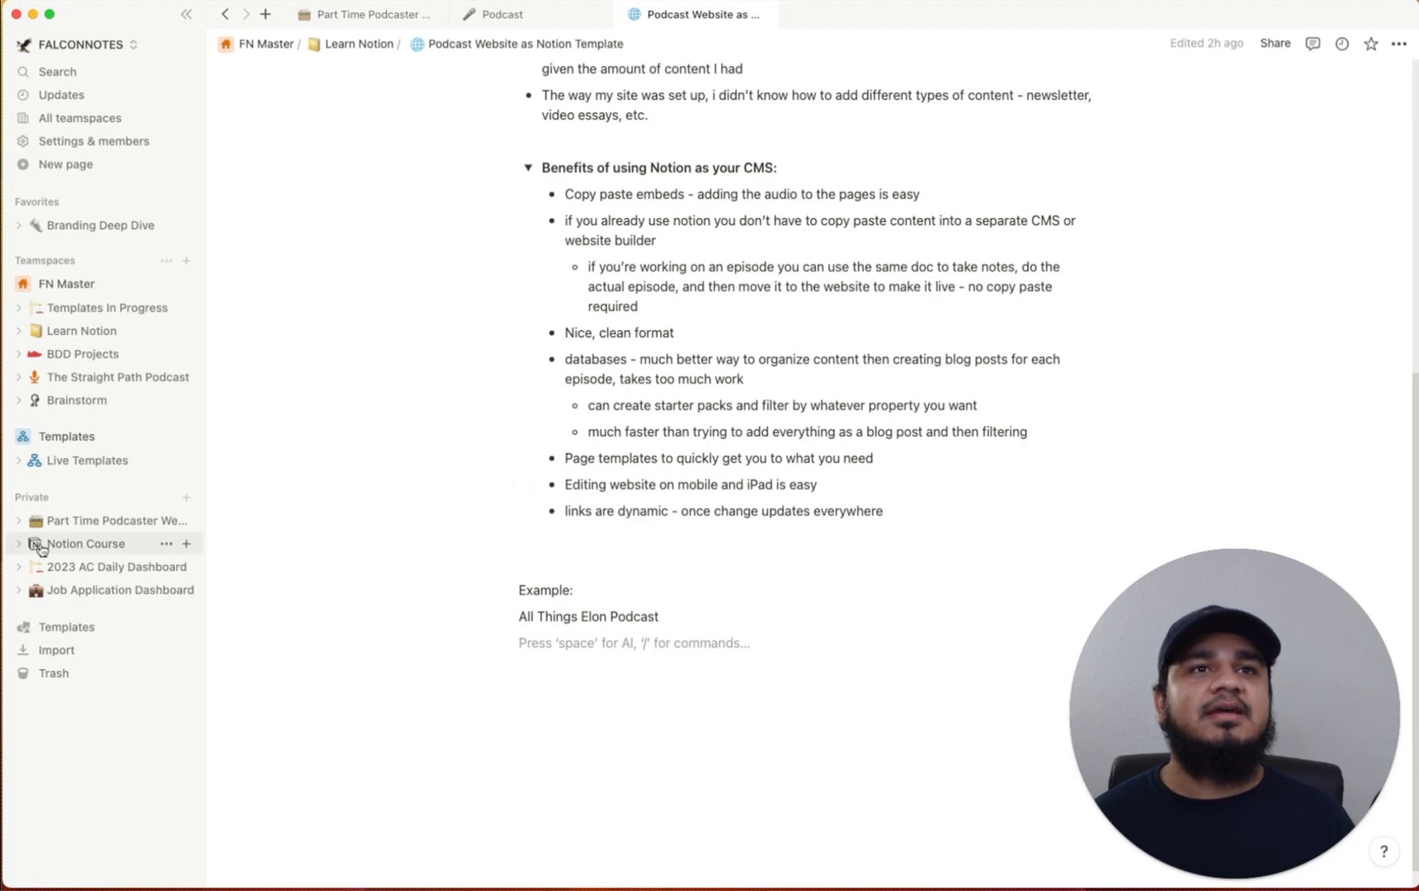
Retitle the copied page 'All Things Elon' and set its icon to a rocket
{"action": "left_click", "coordinate": [105, 525]}
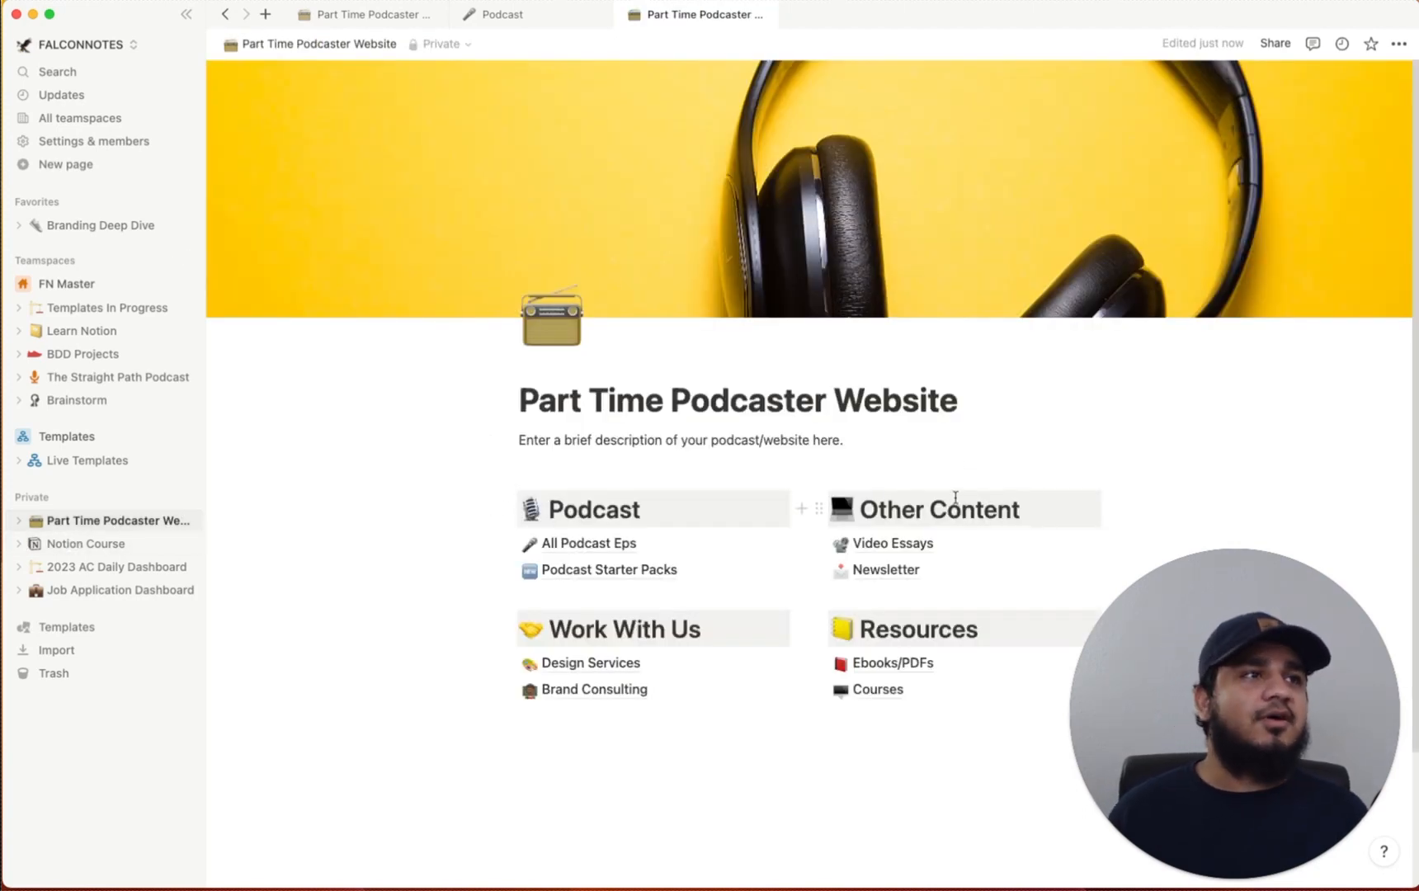
{"action": "left_click_drag", "start_coordinate": [962, 400], "coordinate": [524, 413]}
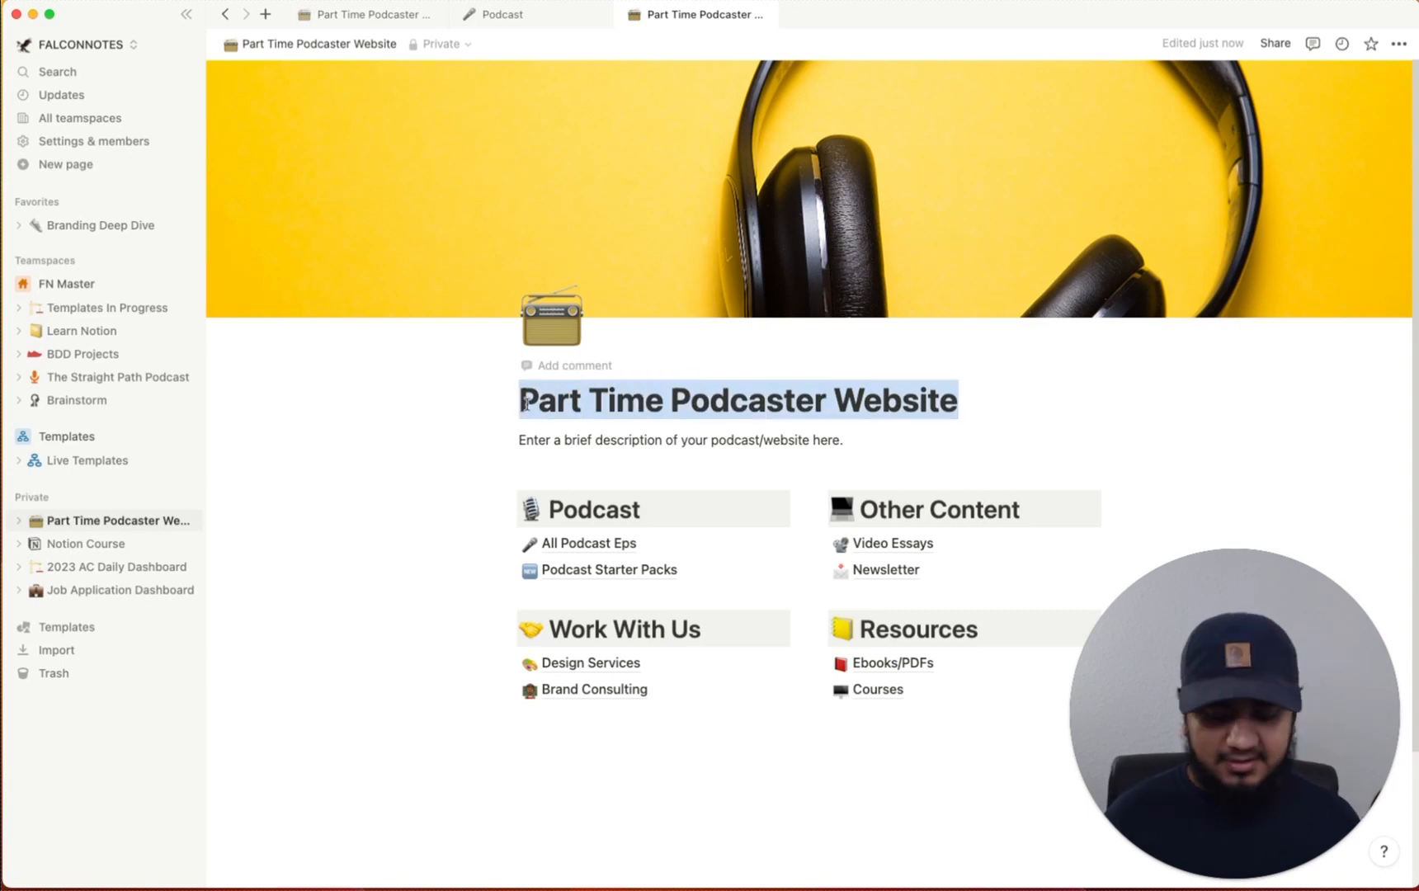
{"action": "type", "text": "All Things Eln"}
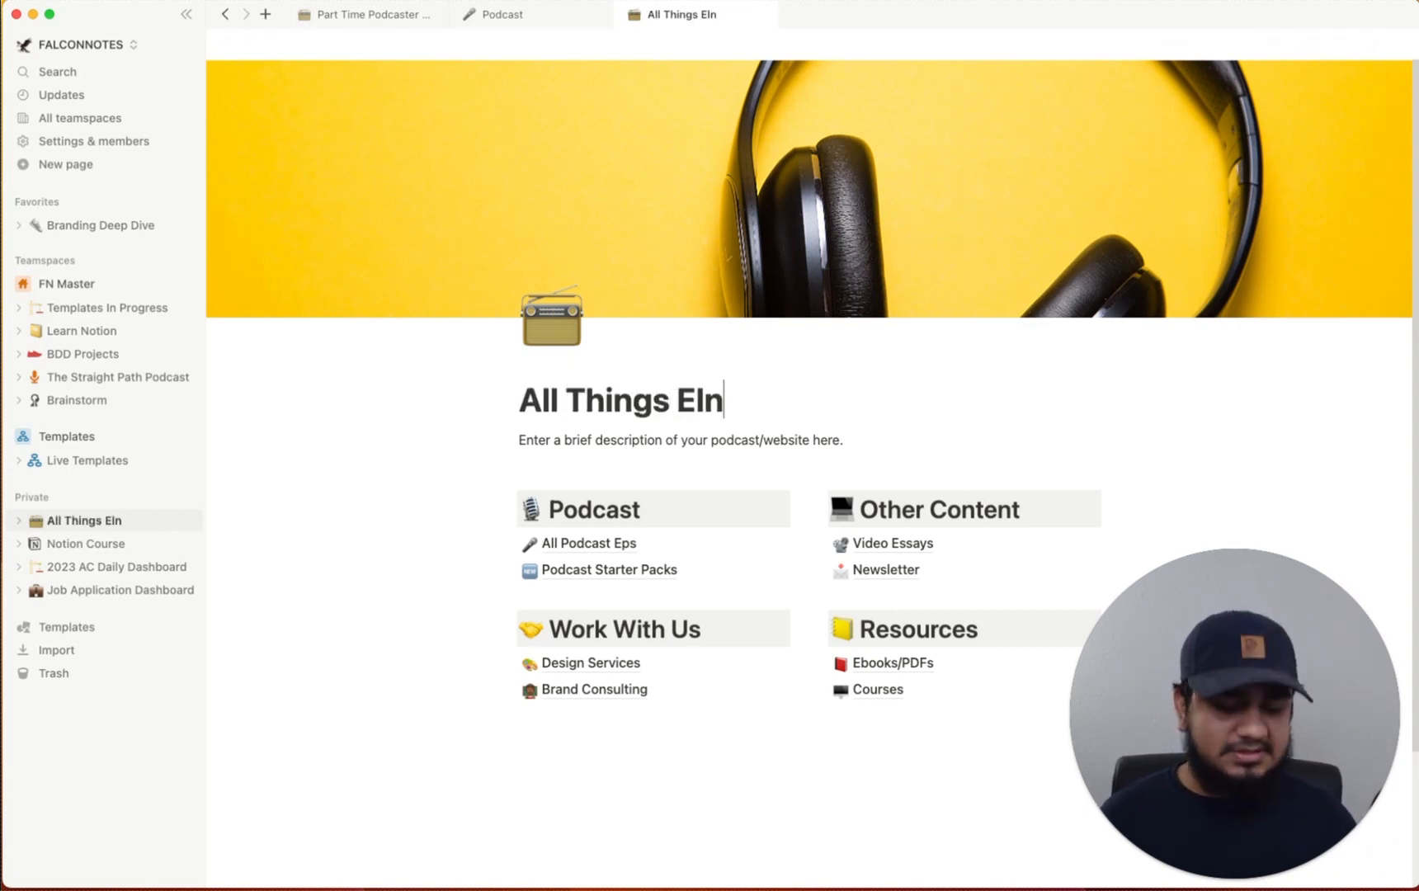
{"action": "key", "text": "BackSpace"}
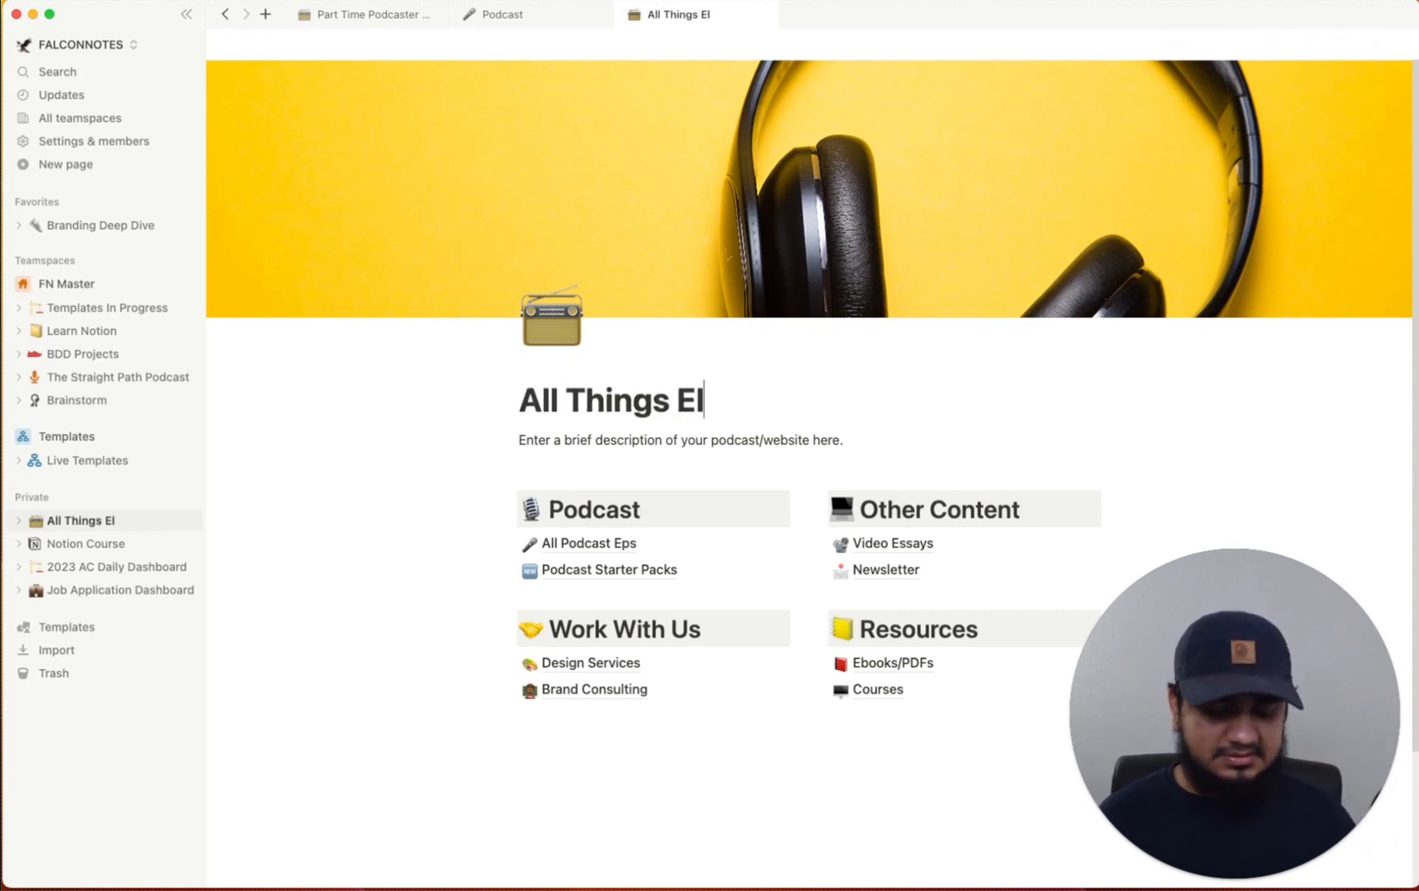
{"action": "type", "text": "on"}
{"action": "left_click", "coordinate": [562, 322]}
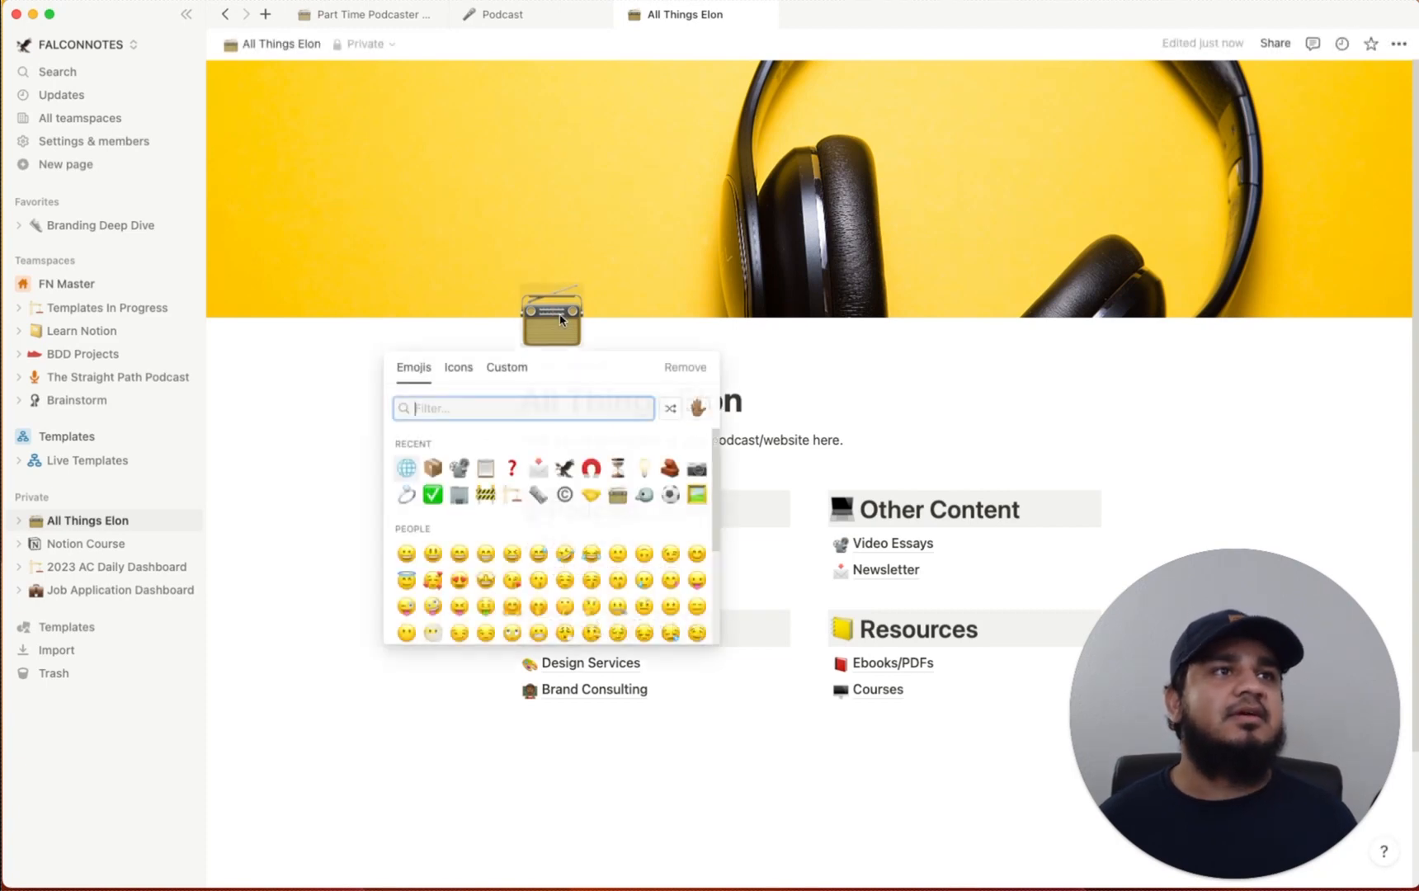
{"action": "type", "text": "ocket"}
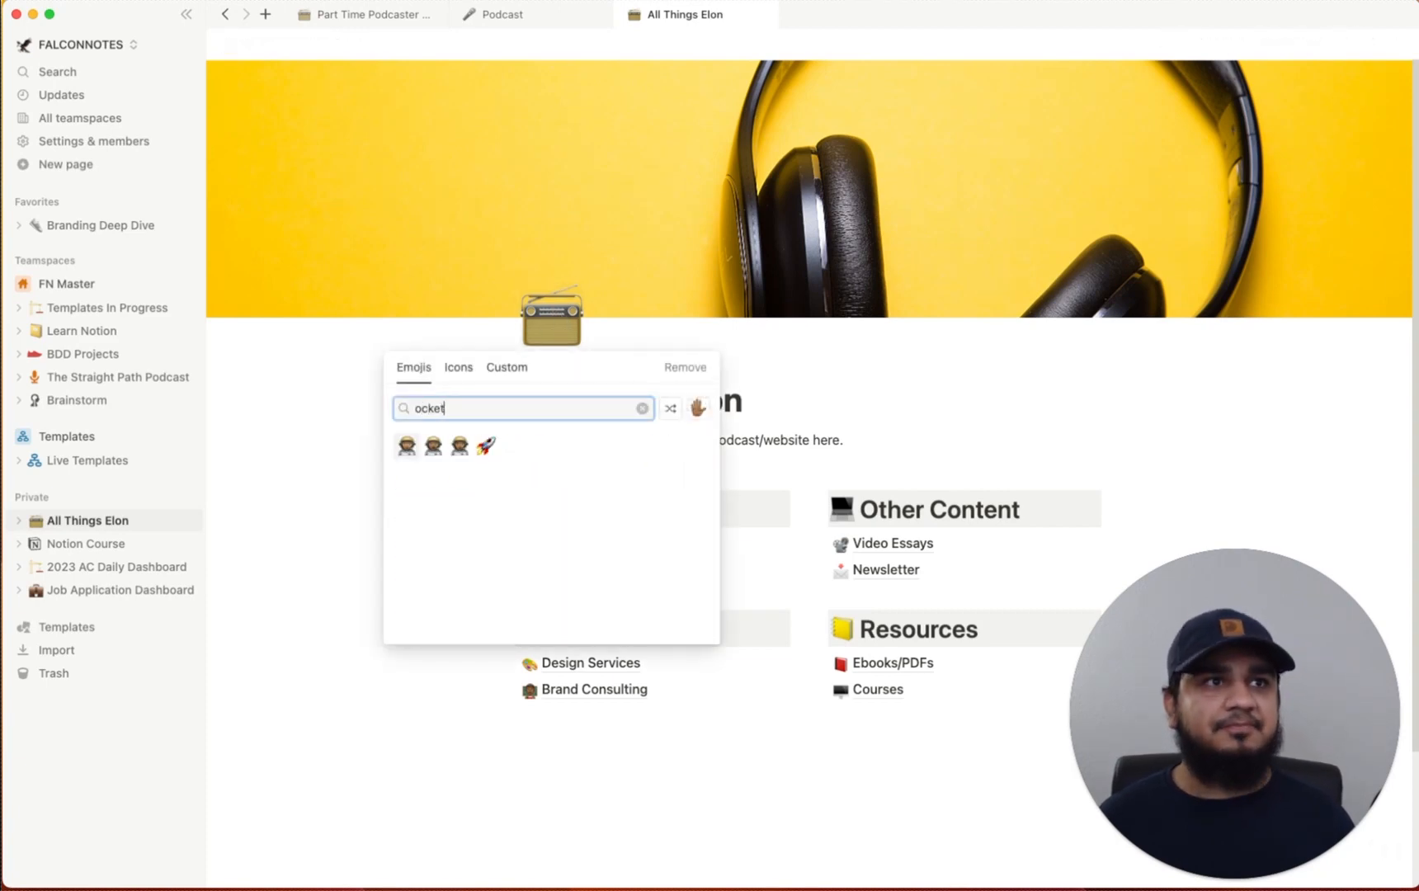
{"action": "left_click", "coordinate": [486, 445]}
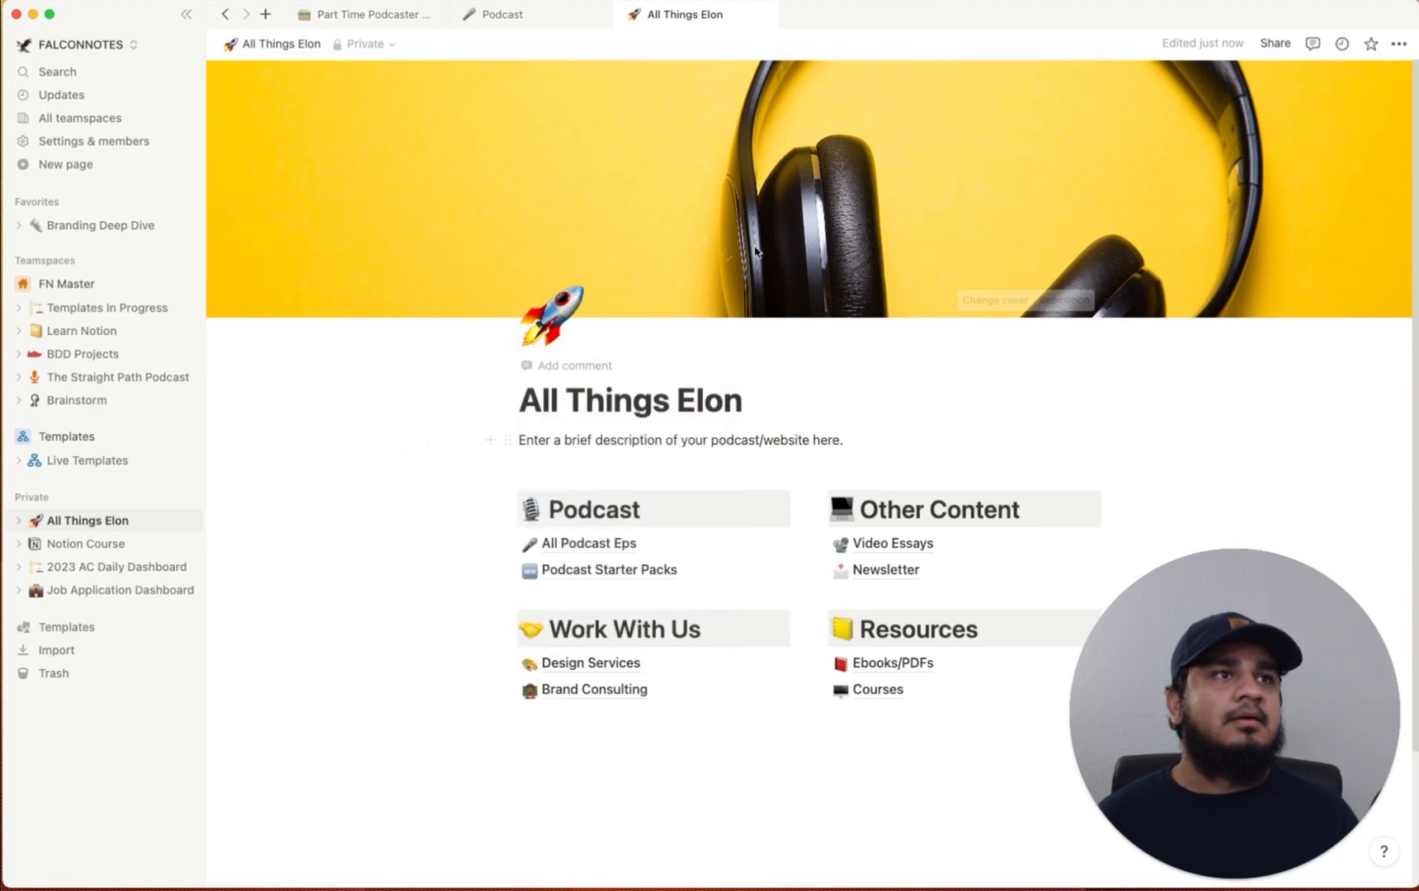
Set the cover to the white robot photo from an Unsplash 'elon musk' search, framed on its helmet
{"action": "left_click", "coordinate": [993, 301]}
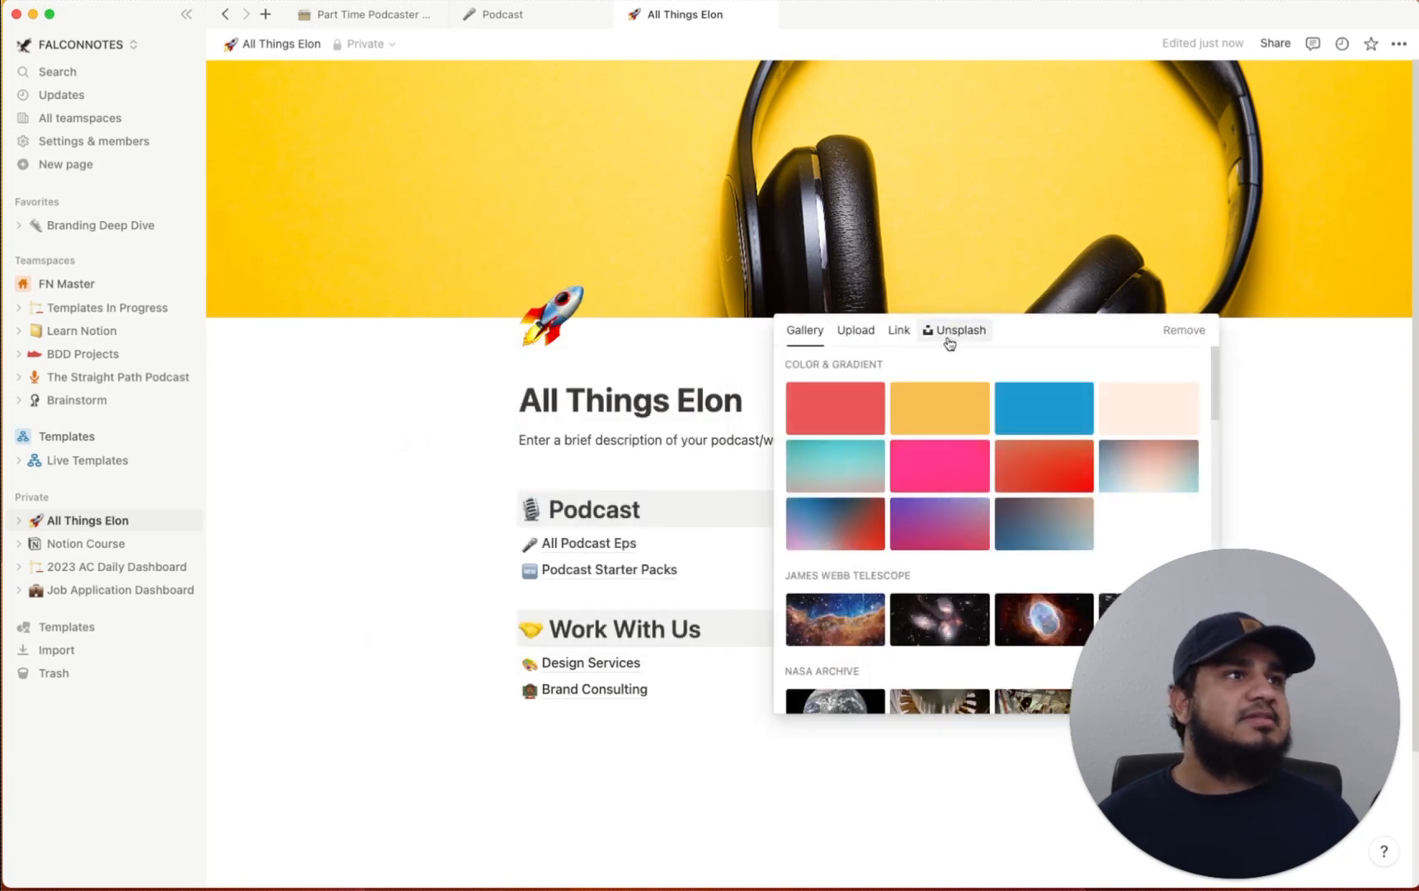
{"action": "left_click", "coordinate": [956, 336]}
{"action": "type", "text": "elon"}
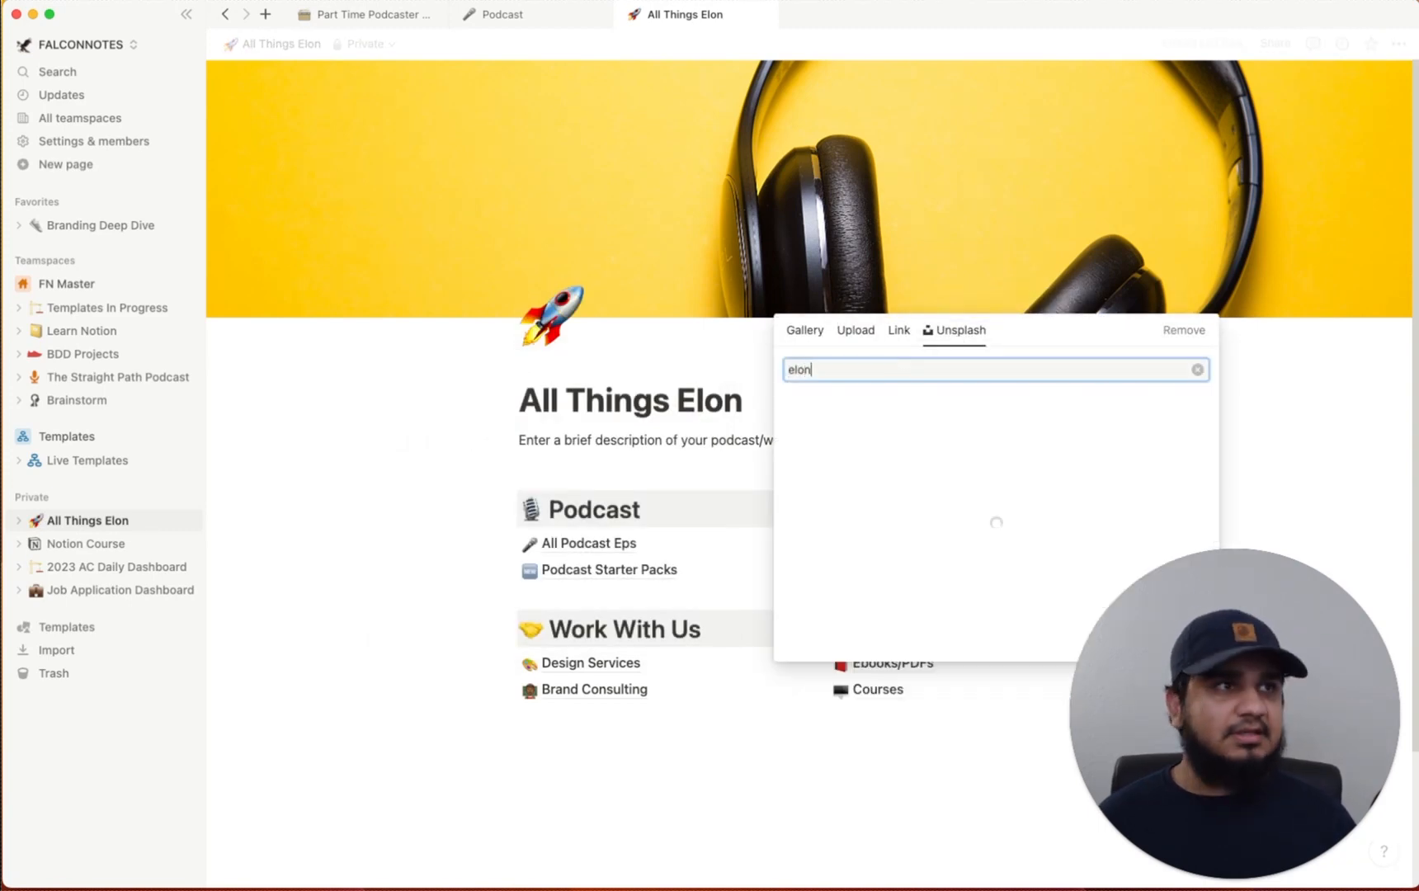
{"action": "type", "text": " musk"}
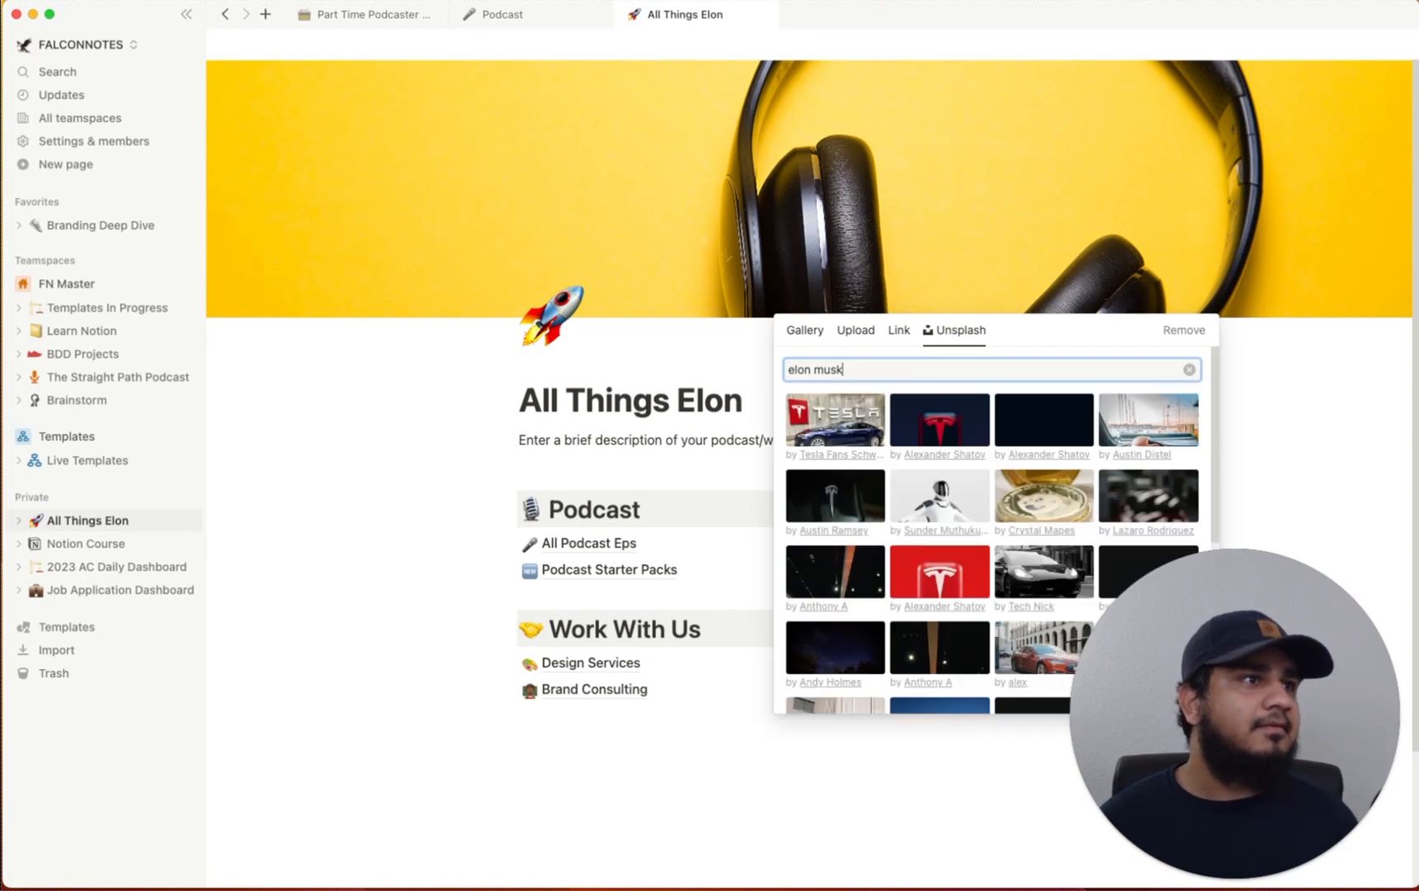
{"action": "left_click", "coordinate": [946, 511]}
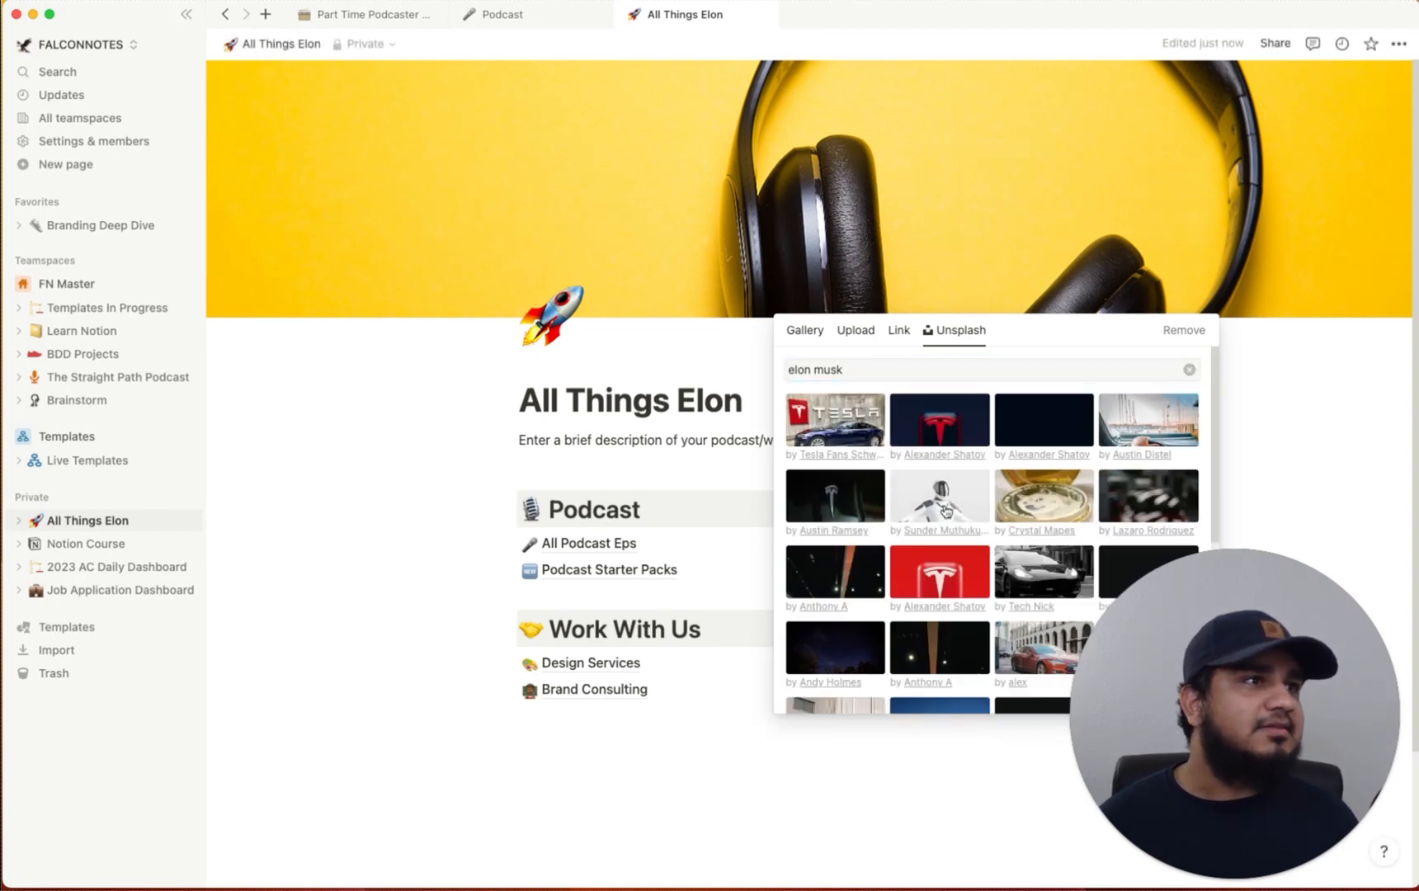
{"action": "left_click", "coordinate": [1301, 260]}
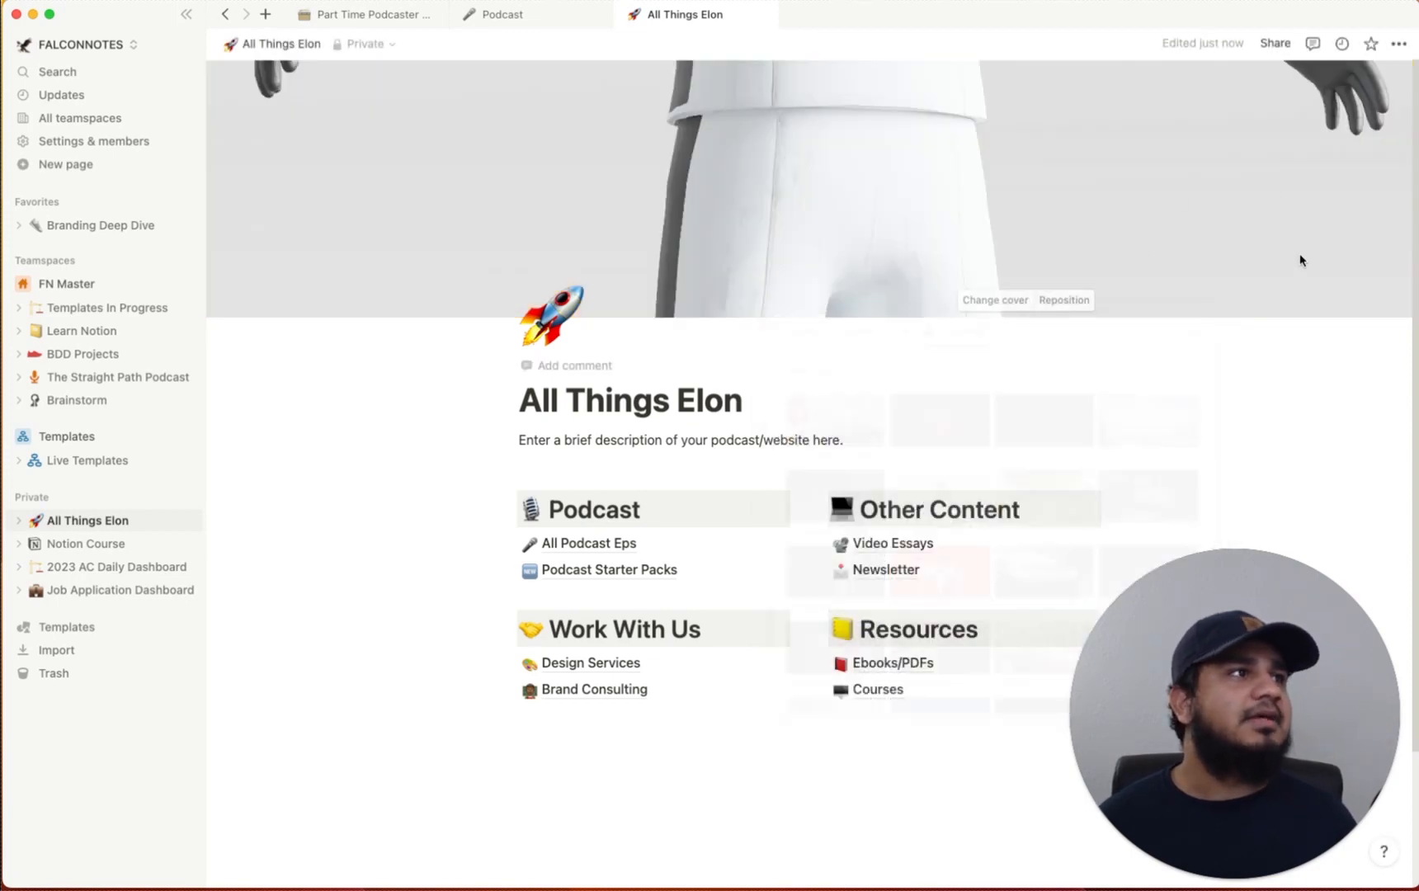
{"action": "left_click", "coordinate": [1064, 301]}
{"action": "left_click_drag", "start_coordinate": [899, 153], "coordinate": [967, 299]}
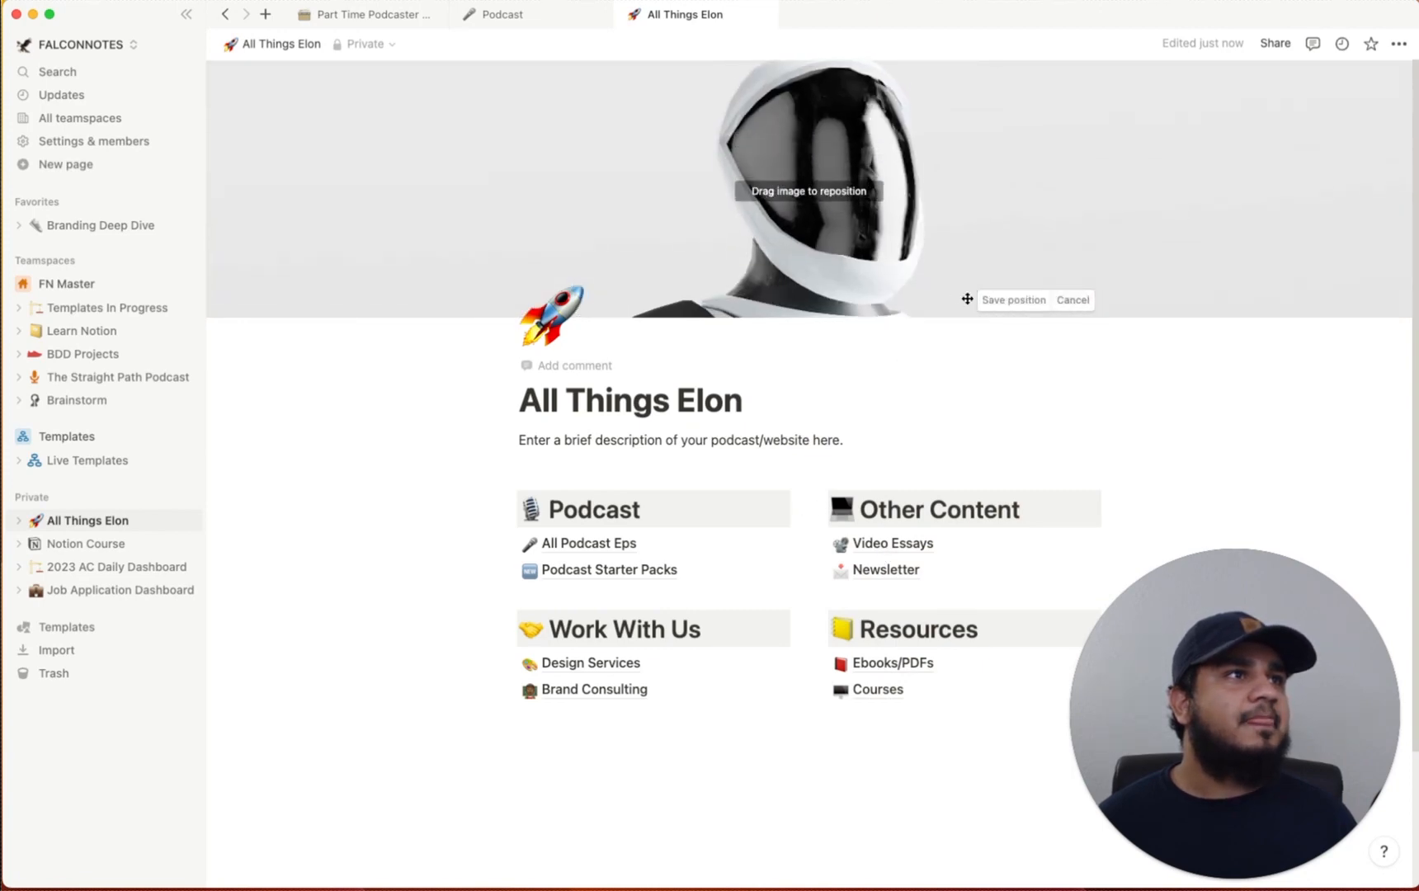
{"action": "left_click", "coordinate": [1013, 300]}
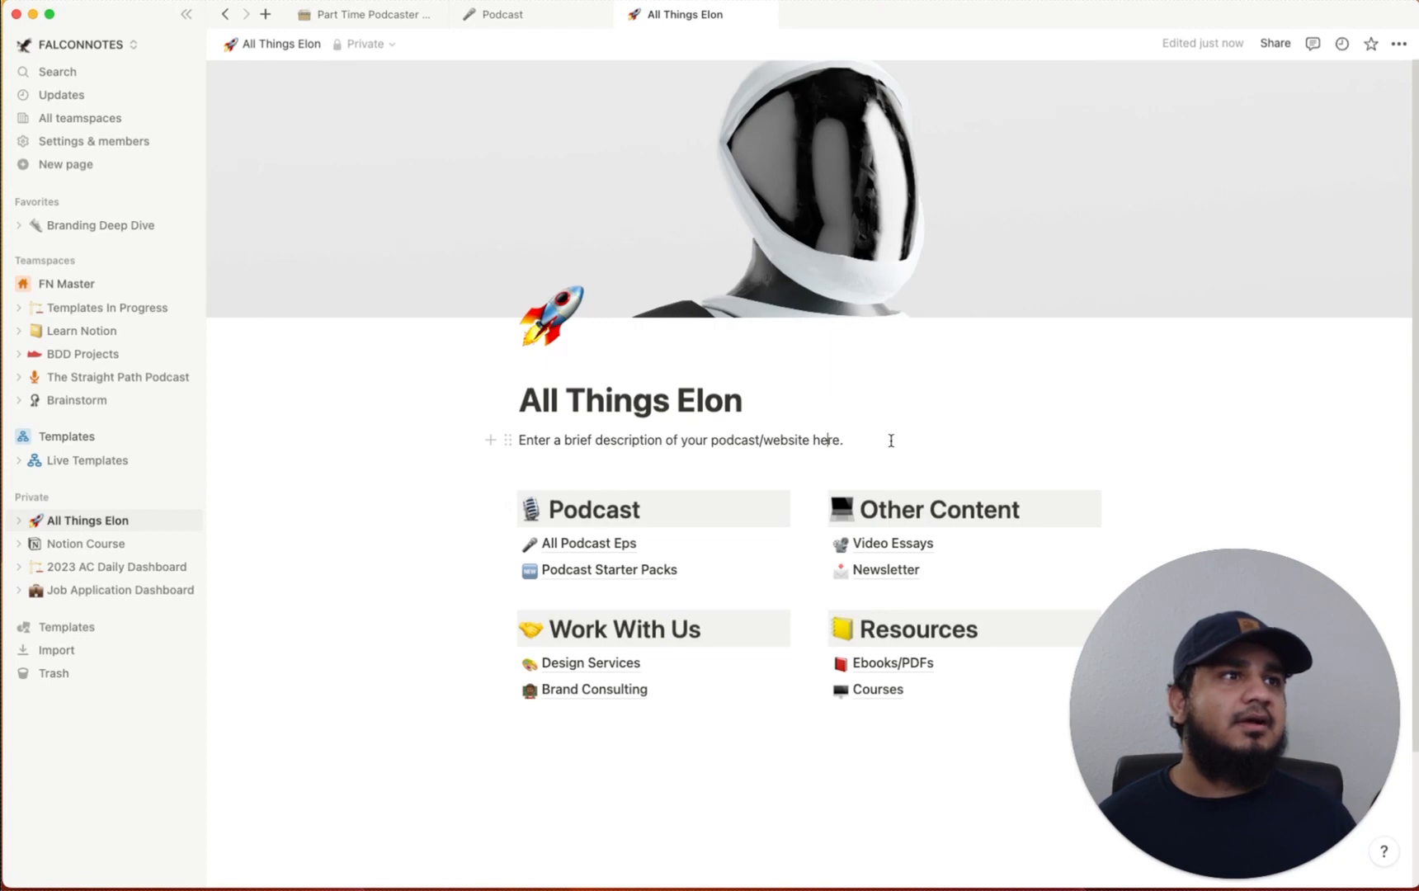
{"action": "left_click_drag", "start_coordinate": [891, 441], "coordinate": [507, 446]}
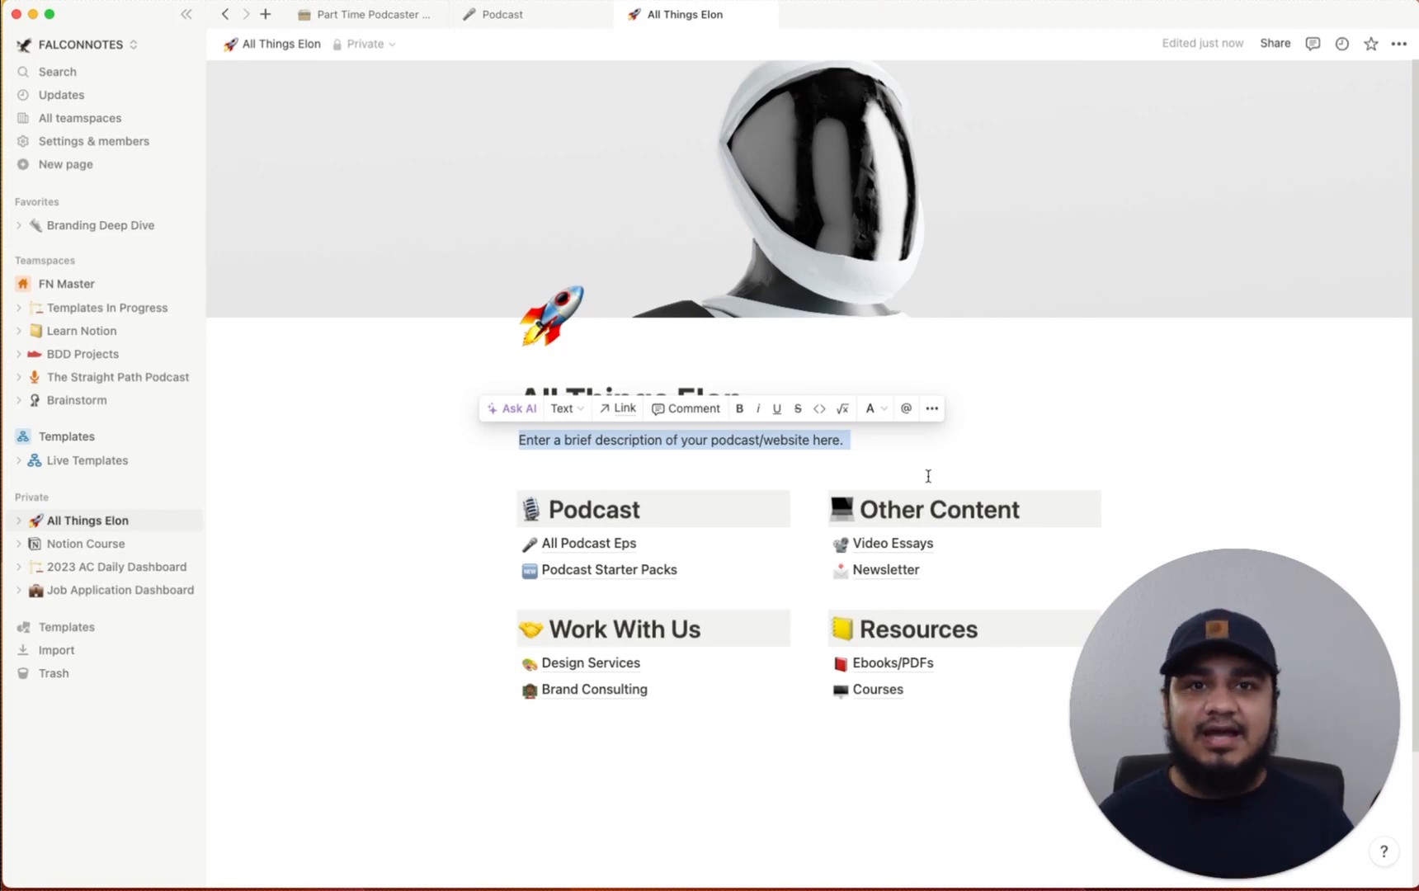
Replace the placeholder with a Notion AI podcast description about Elon Musk's projects, deleting its heading
{"action": "key", "text": "BackSpace"}
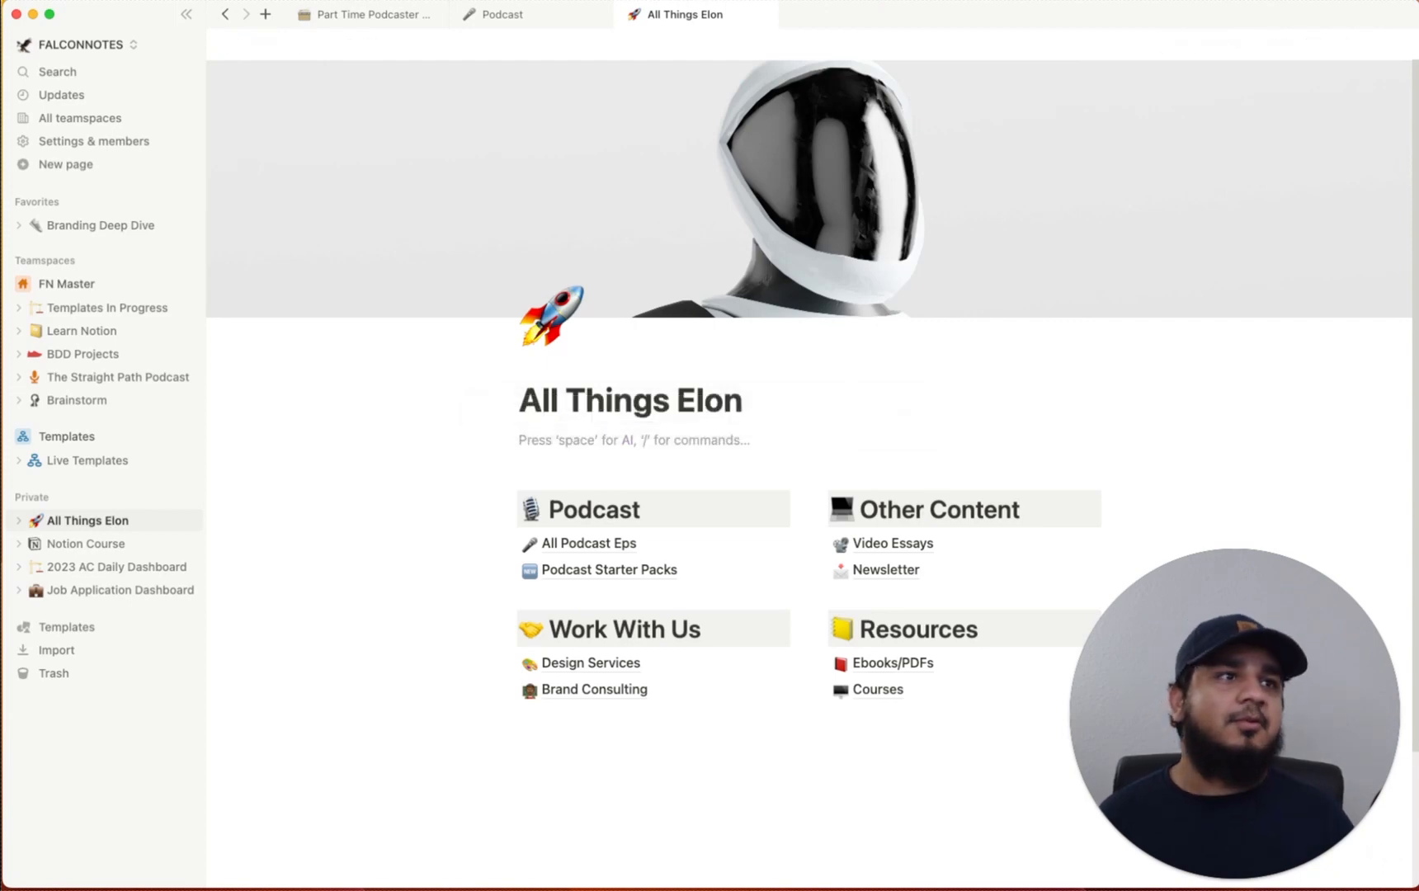
{"action": "key", "text": "space"}
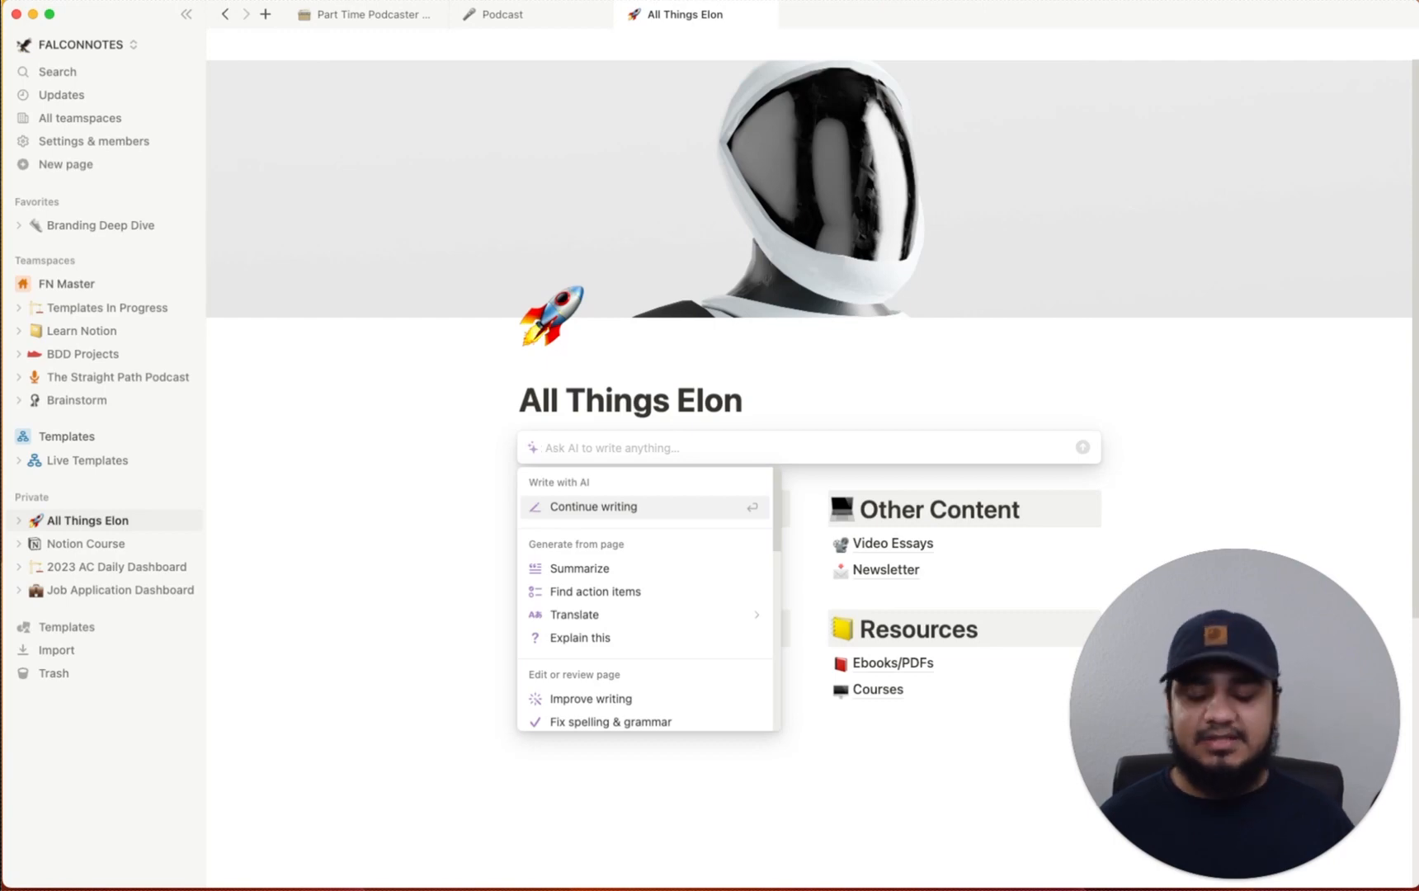
{"action": "type", "text": "can"}
{"action": "key", "text": "BackSpace"}
{"action": "key", "text": "BackSpace"}
{"action": "key", "text": "BackSpace"}
{"action": "key", "text": "BackSpace"}
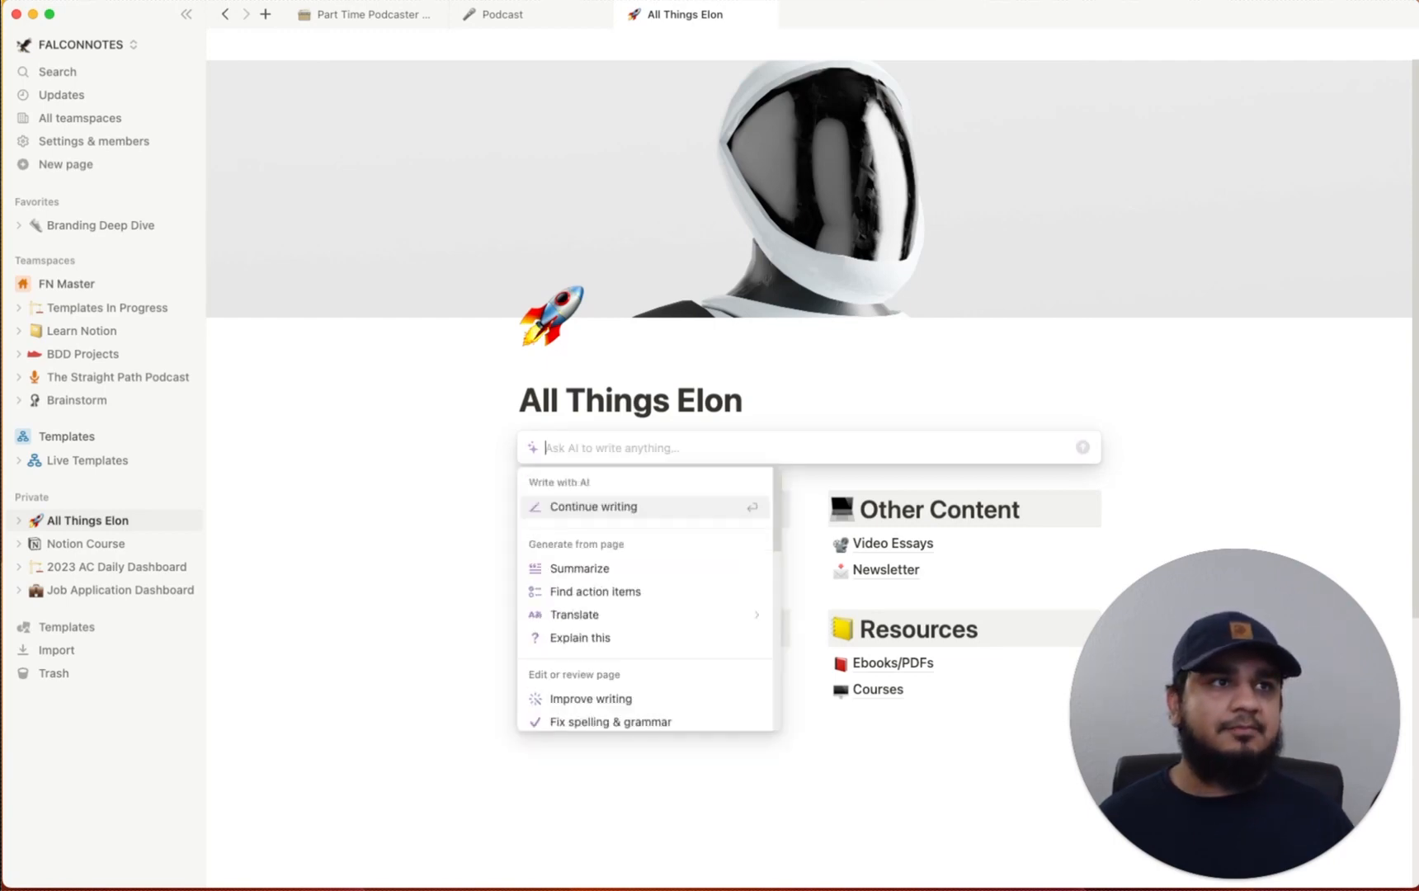
{"action": "type", "text": "write a description for a podcast about the different projects that Elon Musk"}
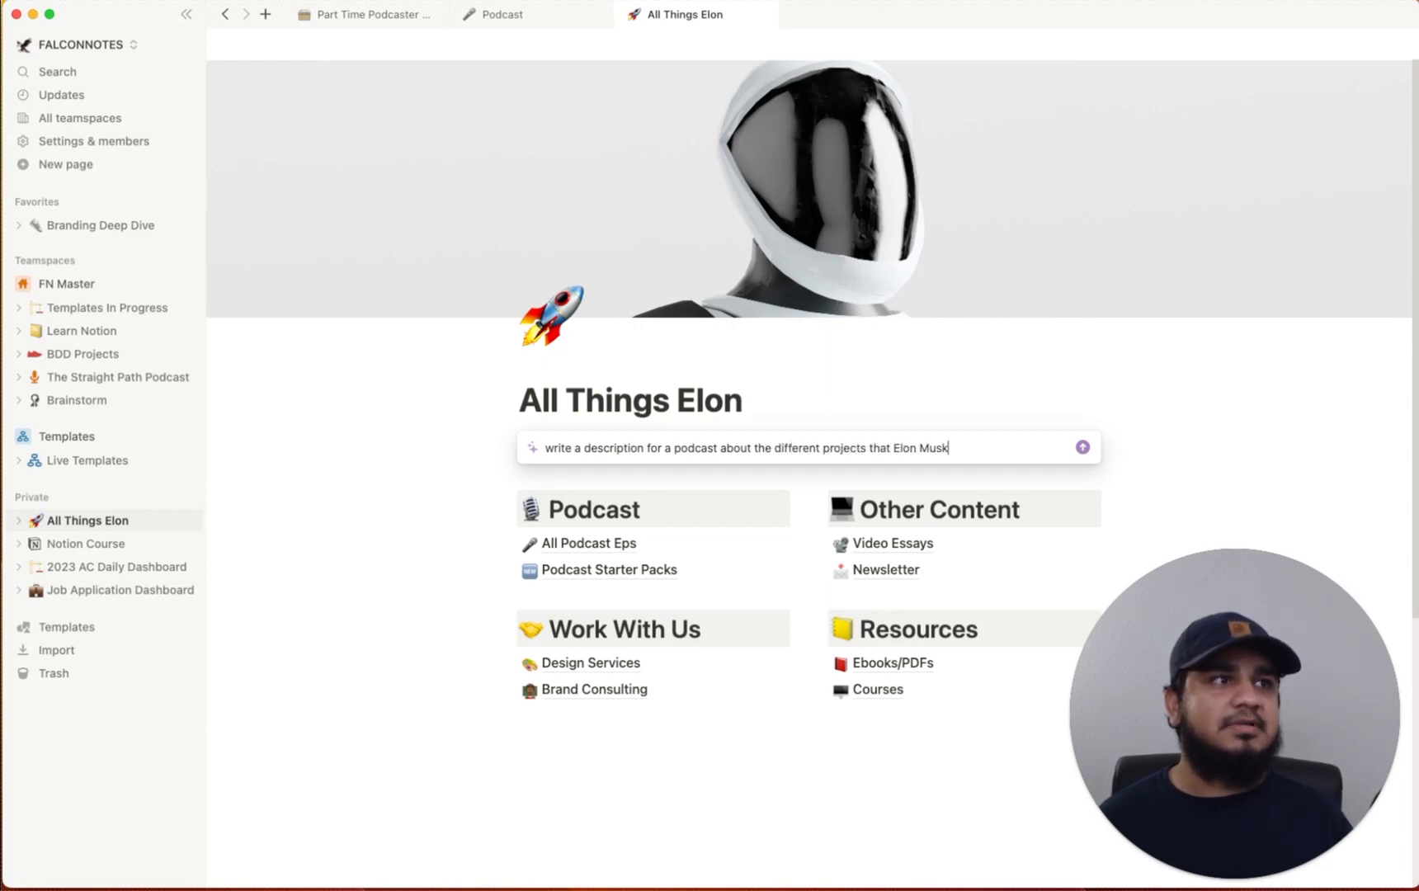
{"action": "key", "text": "Return"}
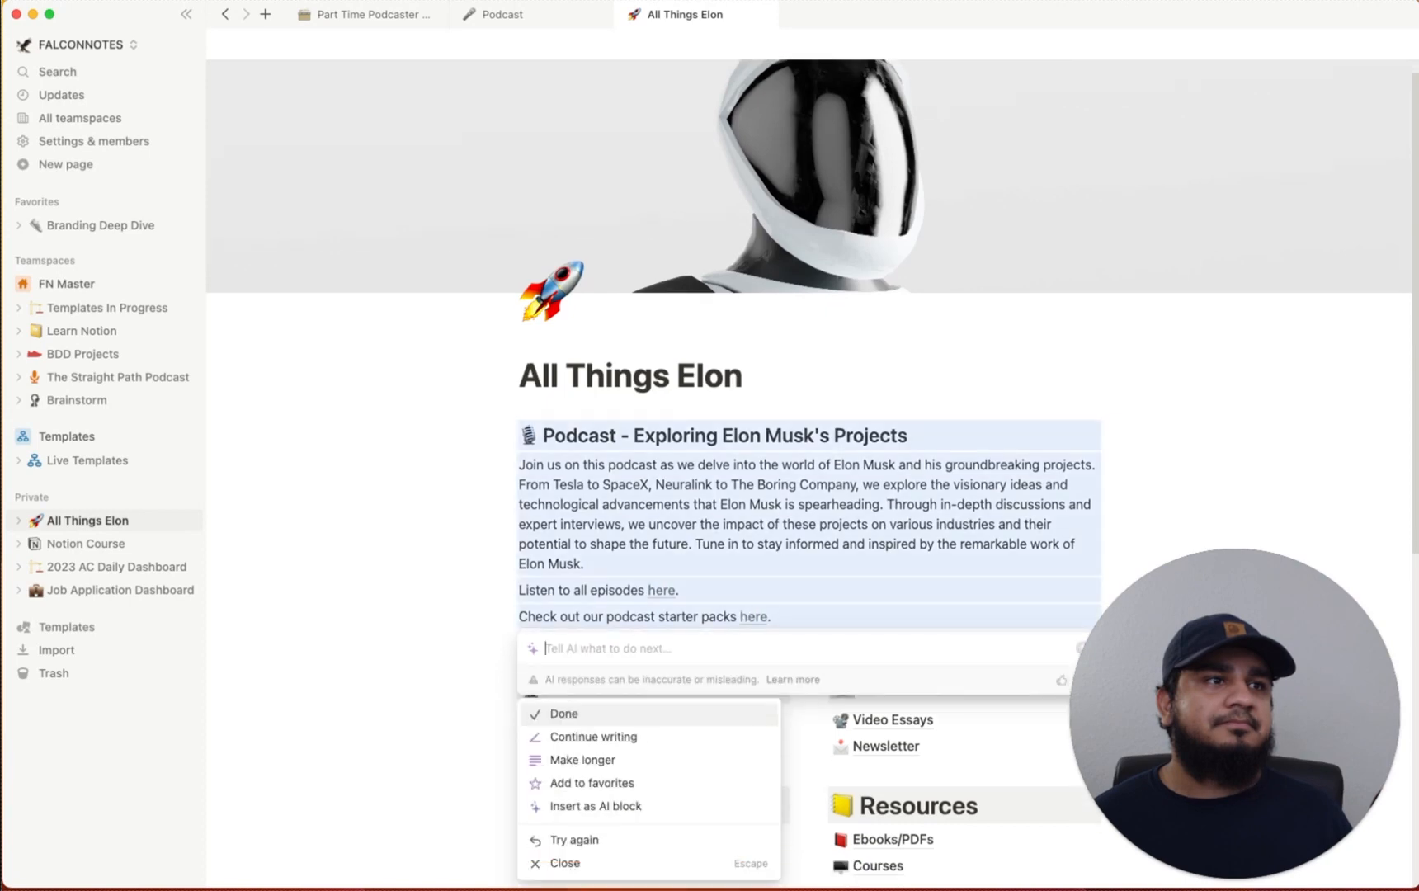
{"action": "key", "text": "Return"}
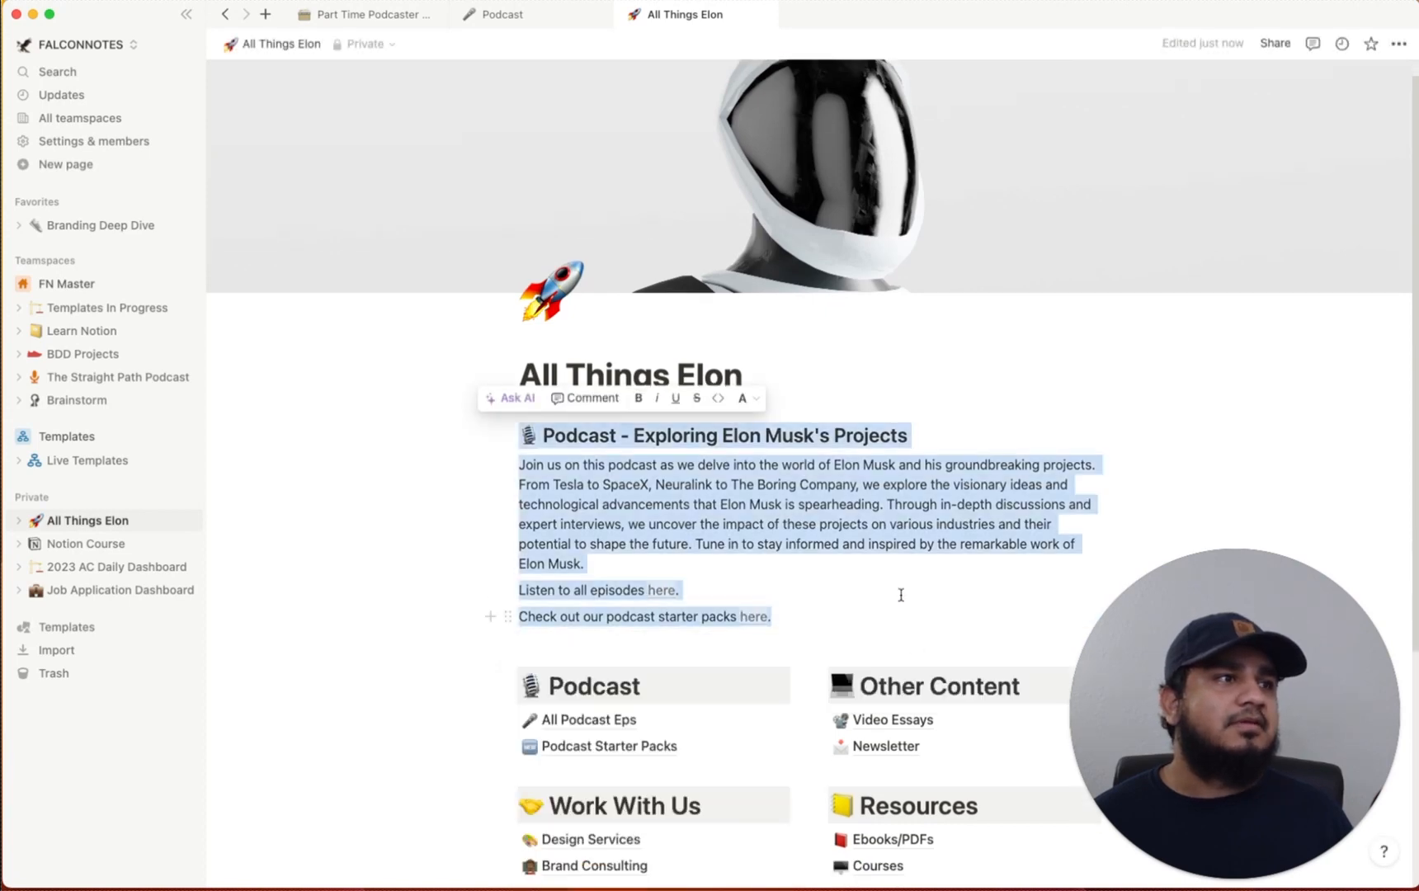
{"action": "left_click_drag", "start_coordinate": [949, 437], "coordinate": [519, 436]}
{"action": "key", "text": "BackSpace"}
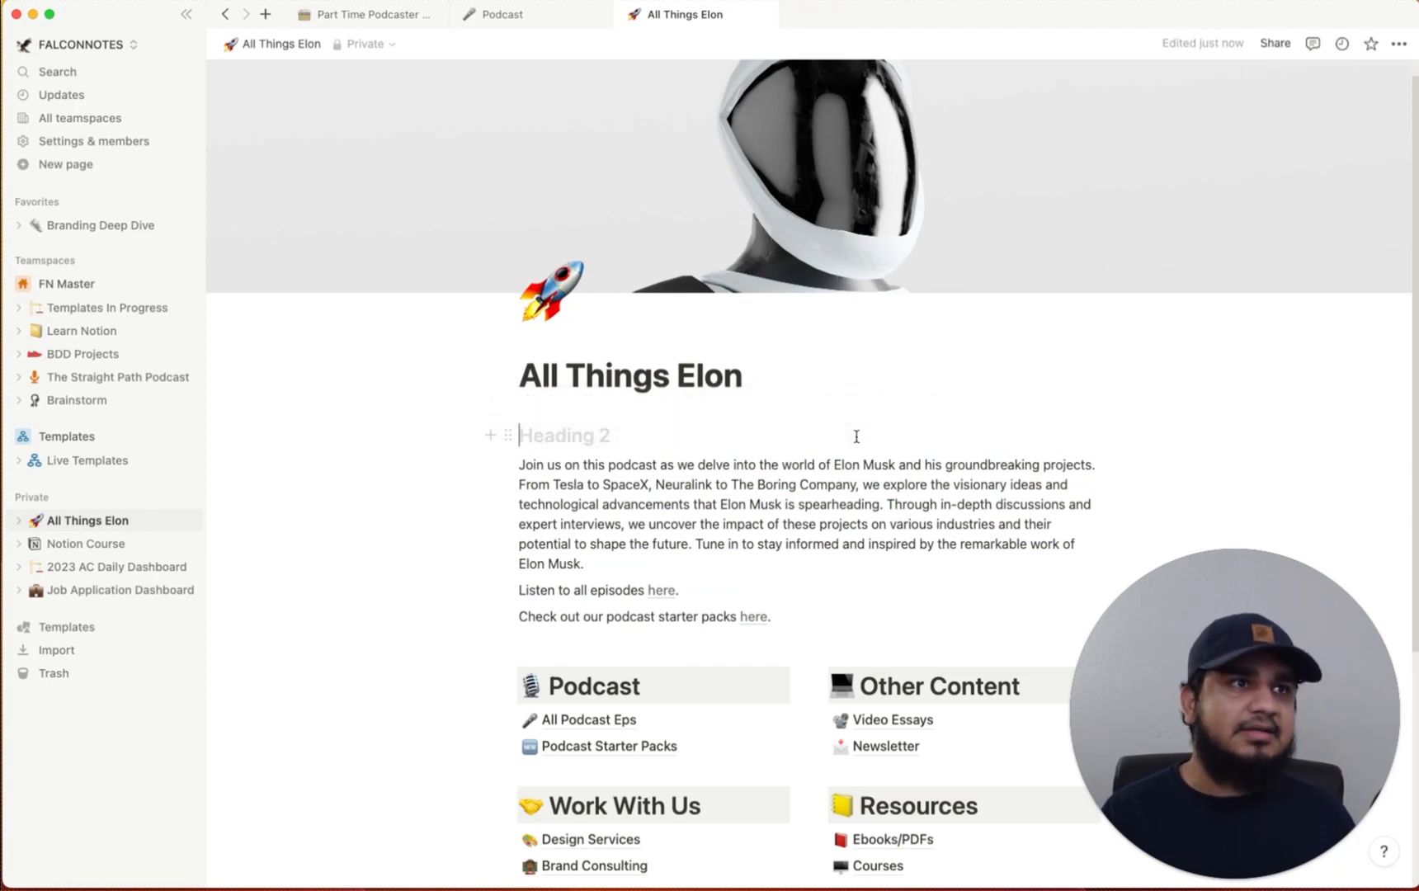
{"action": "key", "text": "BackSpace"}
{"action": "key", "text": "BackSpace"}
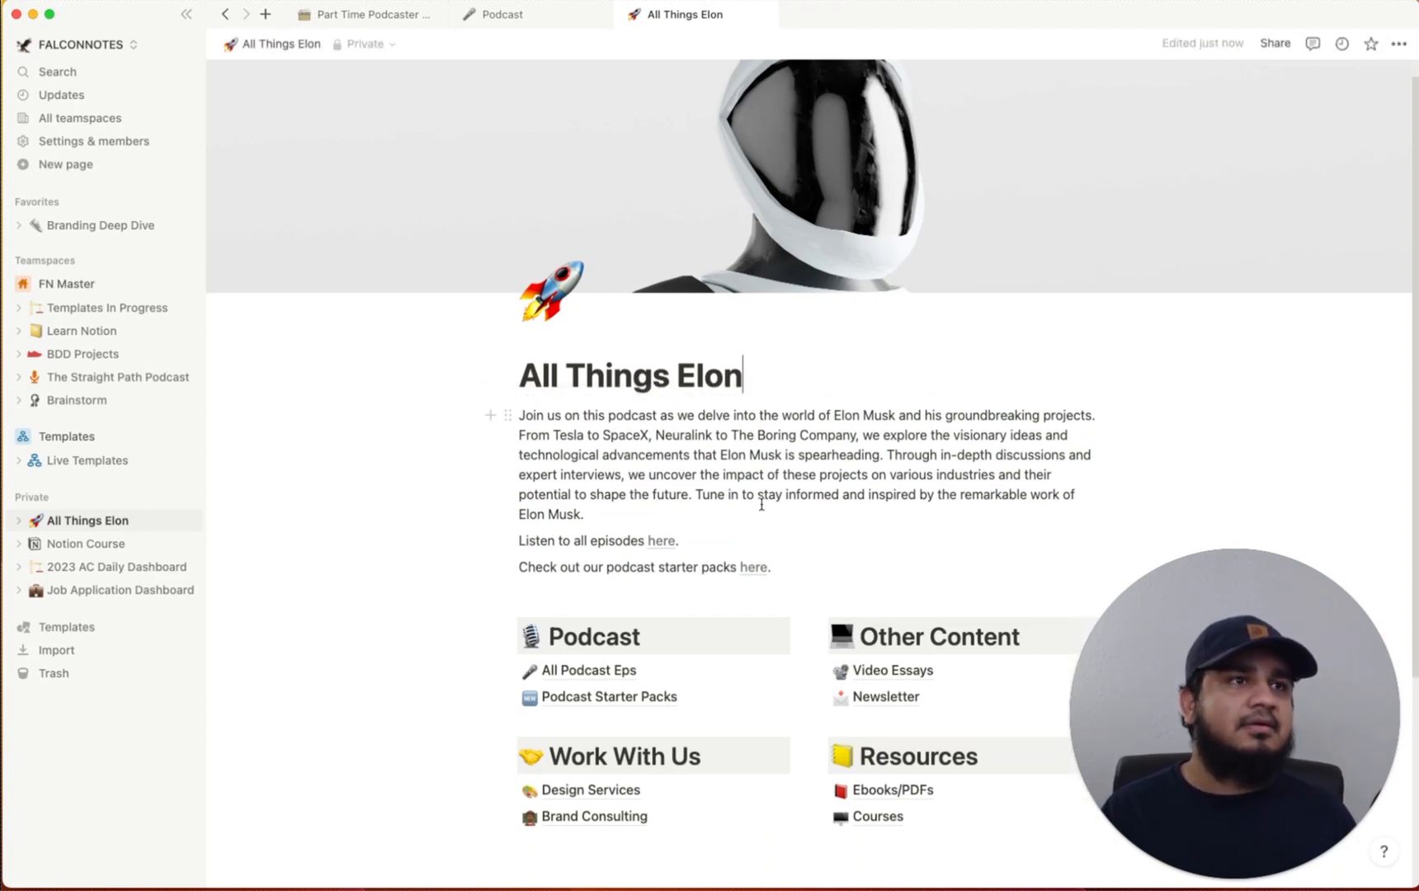
Delete the two link lines under the description and the stray empty line
{"action": "left_click_drag", "start_coordinate": [772, 569], "coordinate": [518, 542]}
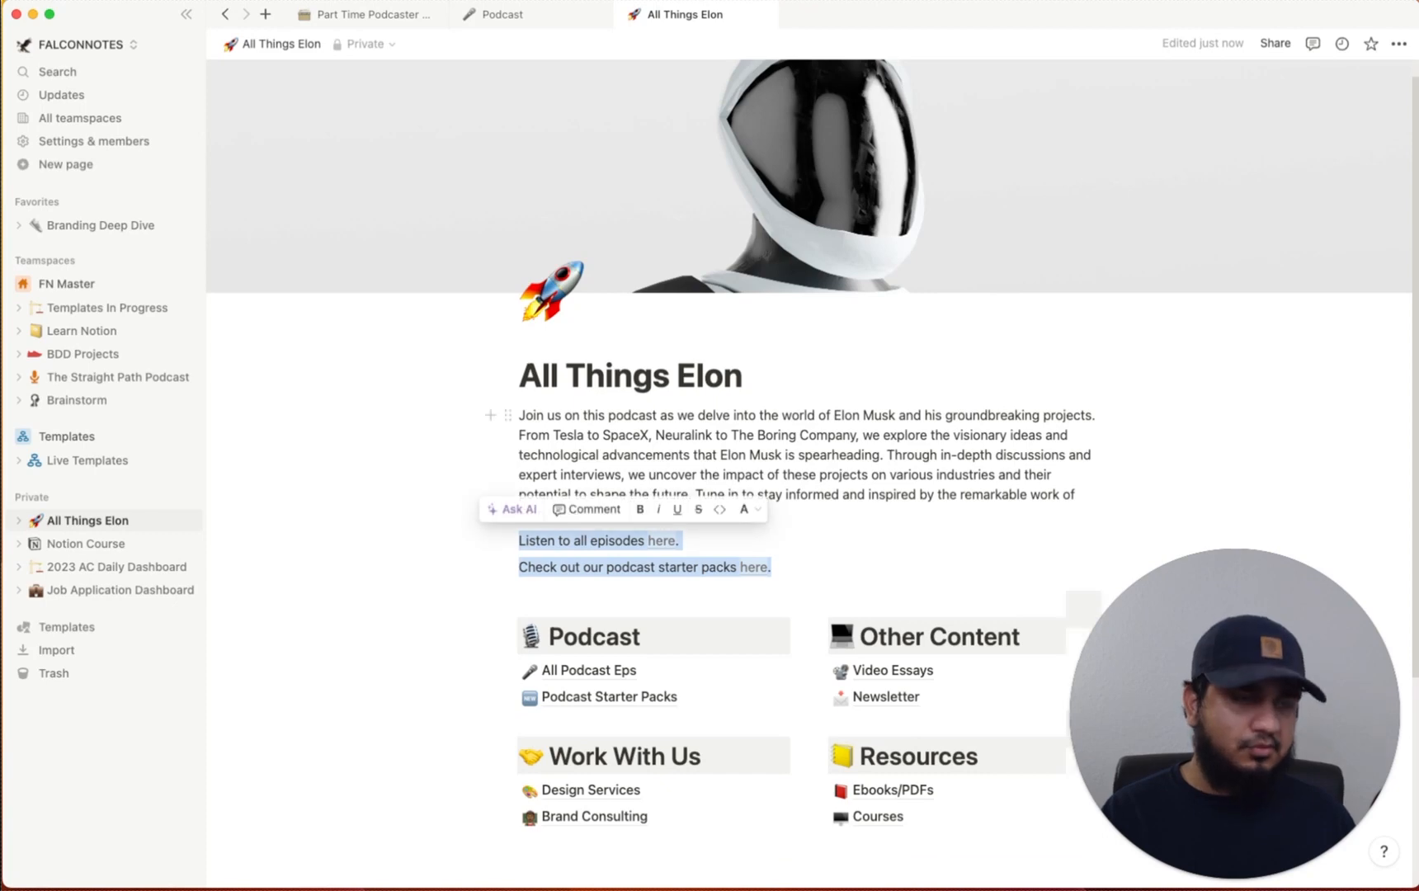
{"action": "key", "text": "BackSpace"}
{"action": "key", "text": "BackSpace"}
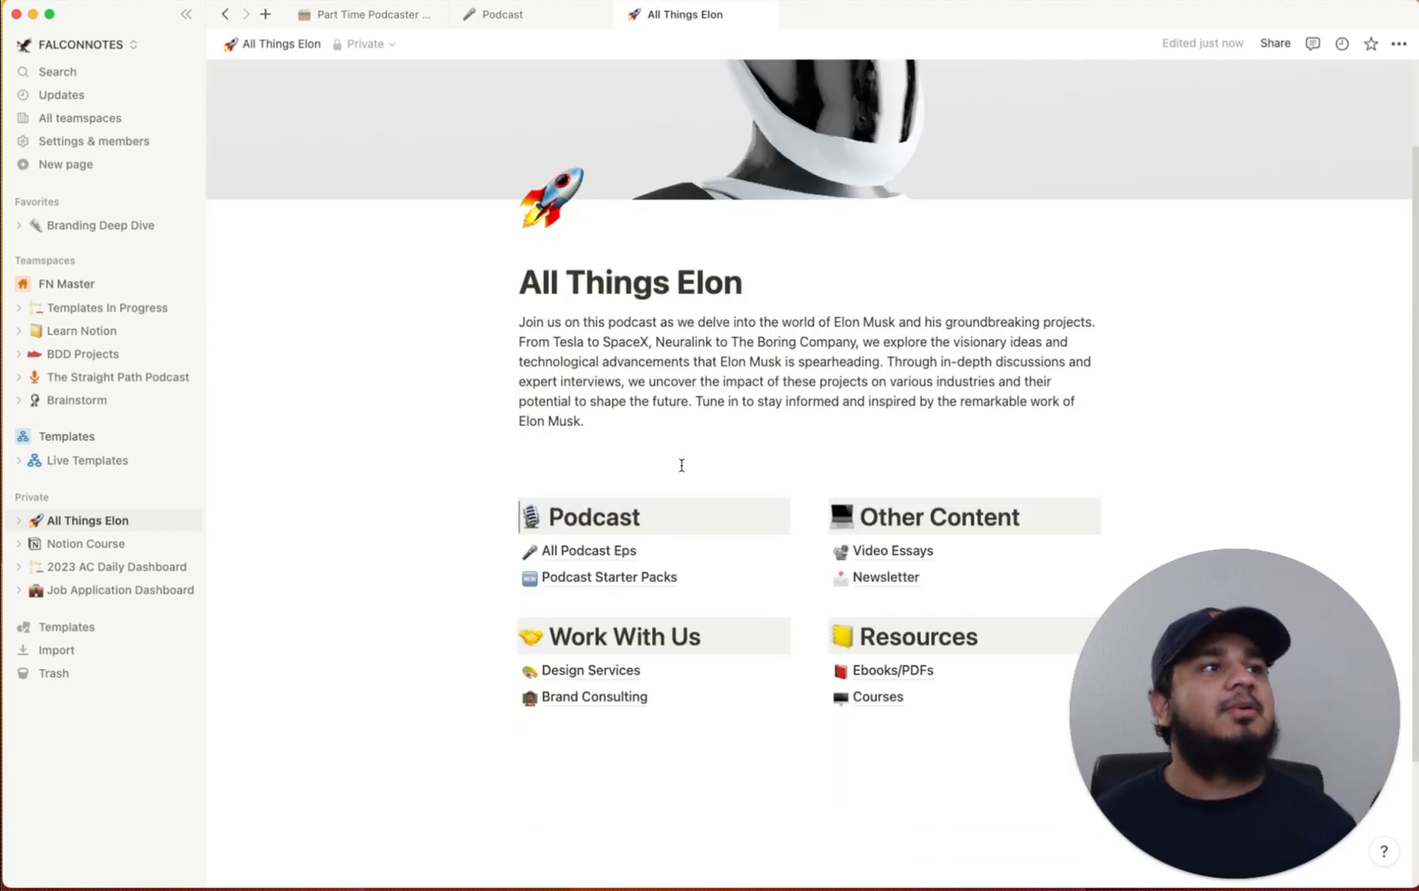
{"action": "left_click", "coordinate": [651, 461]}
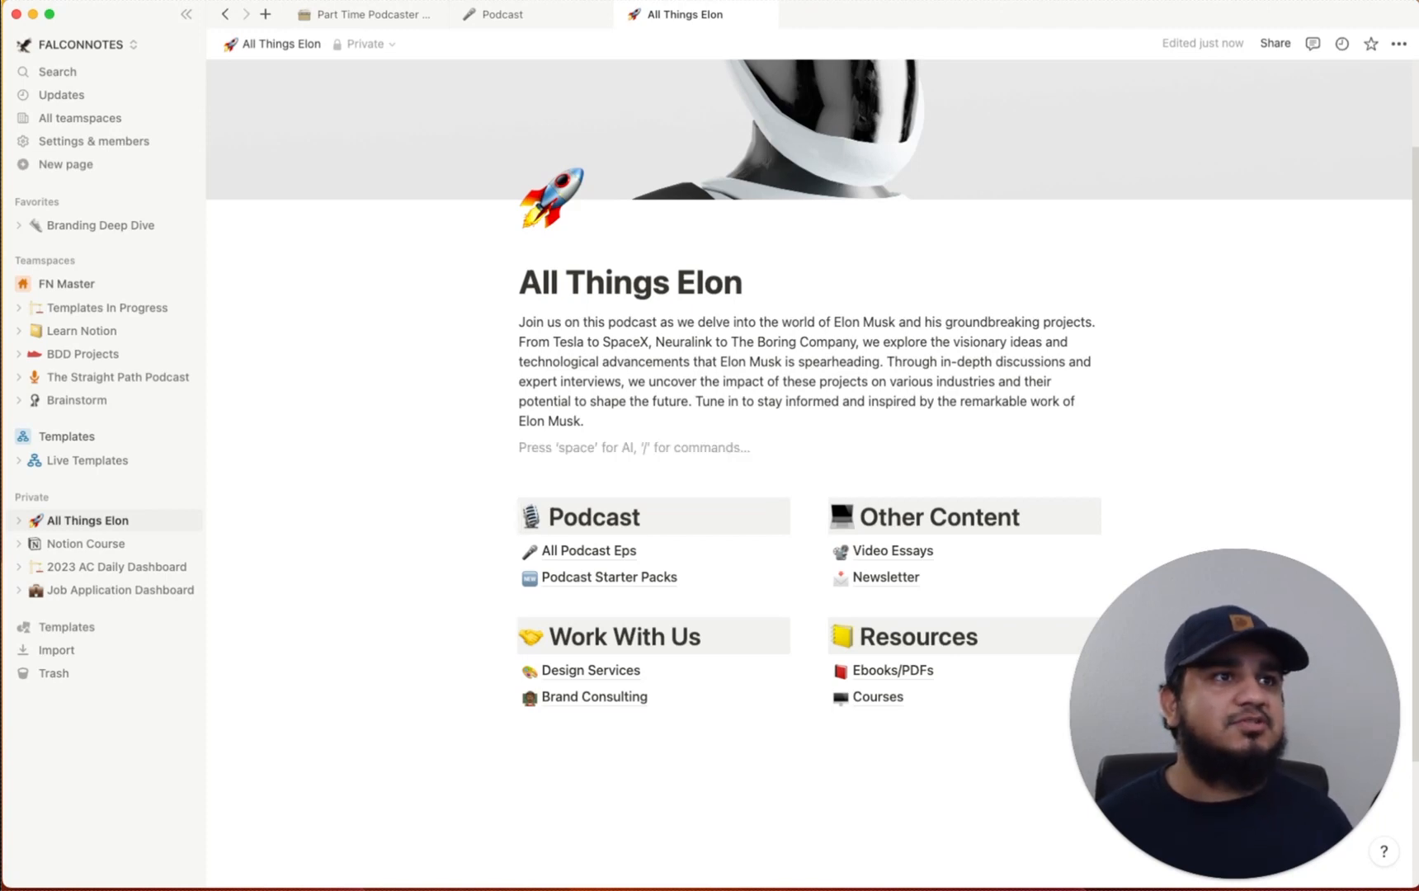
{"action": "key", "text": "BackSpace"}
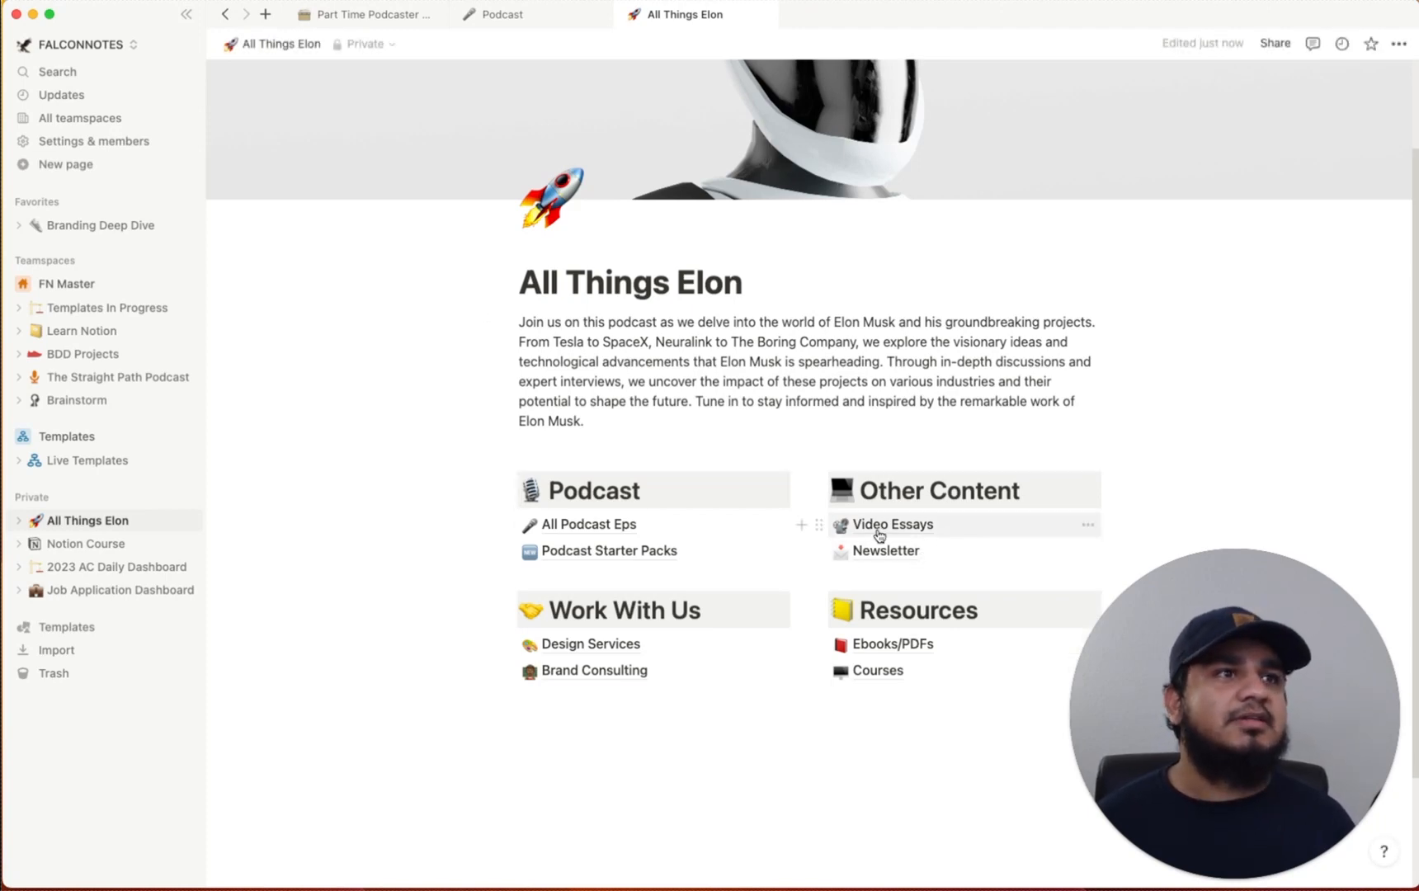
Delete the Resources heading together with its Ebooks/PDFs and Courses links
{"action": "scroll", "coordinate": [978, 637], "scroll_direction": "down", "scroll_amount": 2}
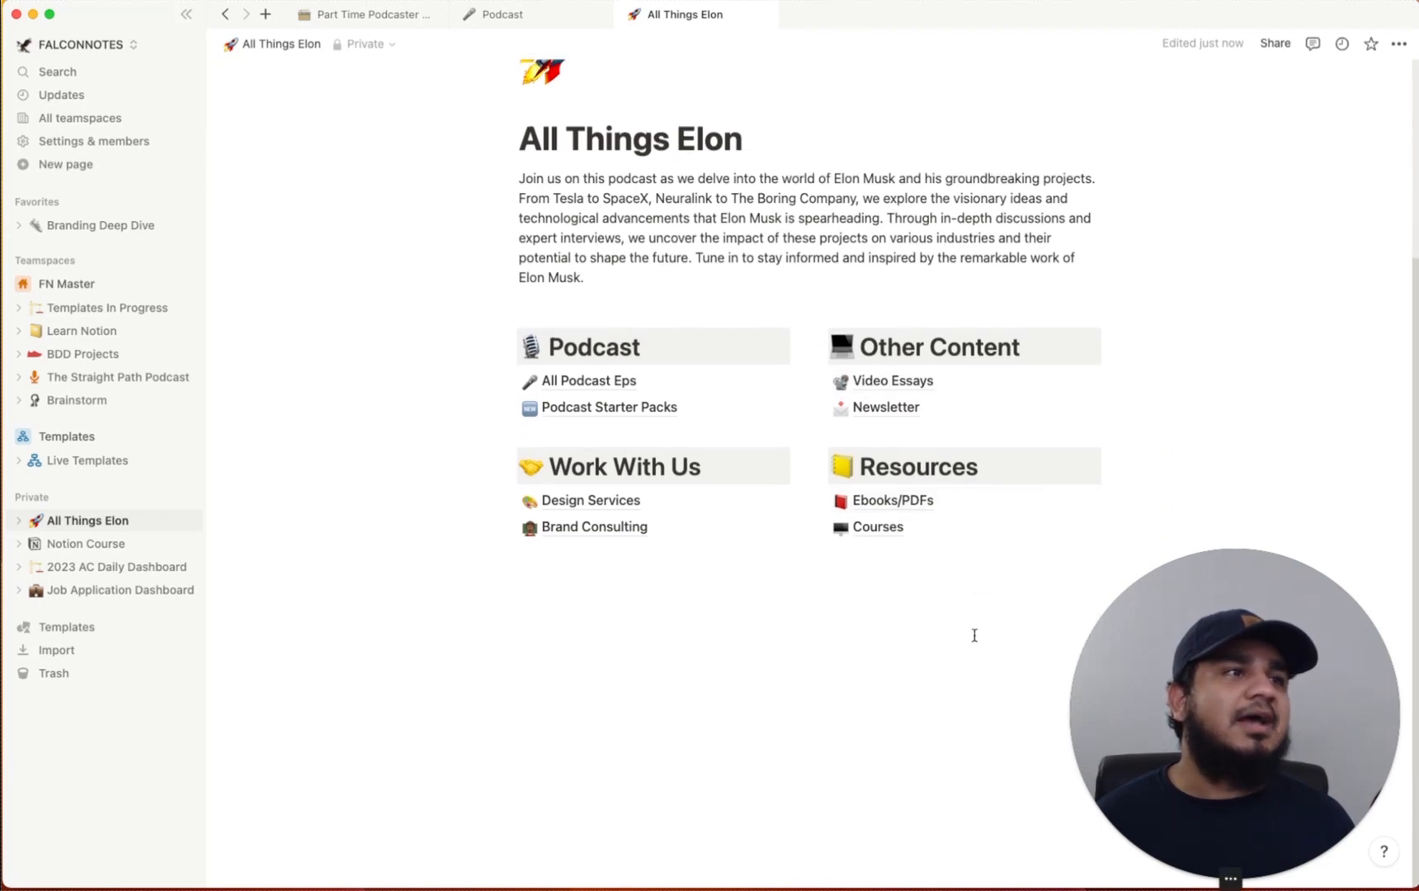
{"action": "left_click_drag", "start_coordinate": [983, 648], "coordinate": [914, 460]}
{"action": "left_click", "coordinate": [1156, 460]}
{"action": "left_click_drag", "start_coordinate": [1191, 464], "coordinate": [901, 542]}
{"action": "key", "text": "BackSpace"}
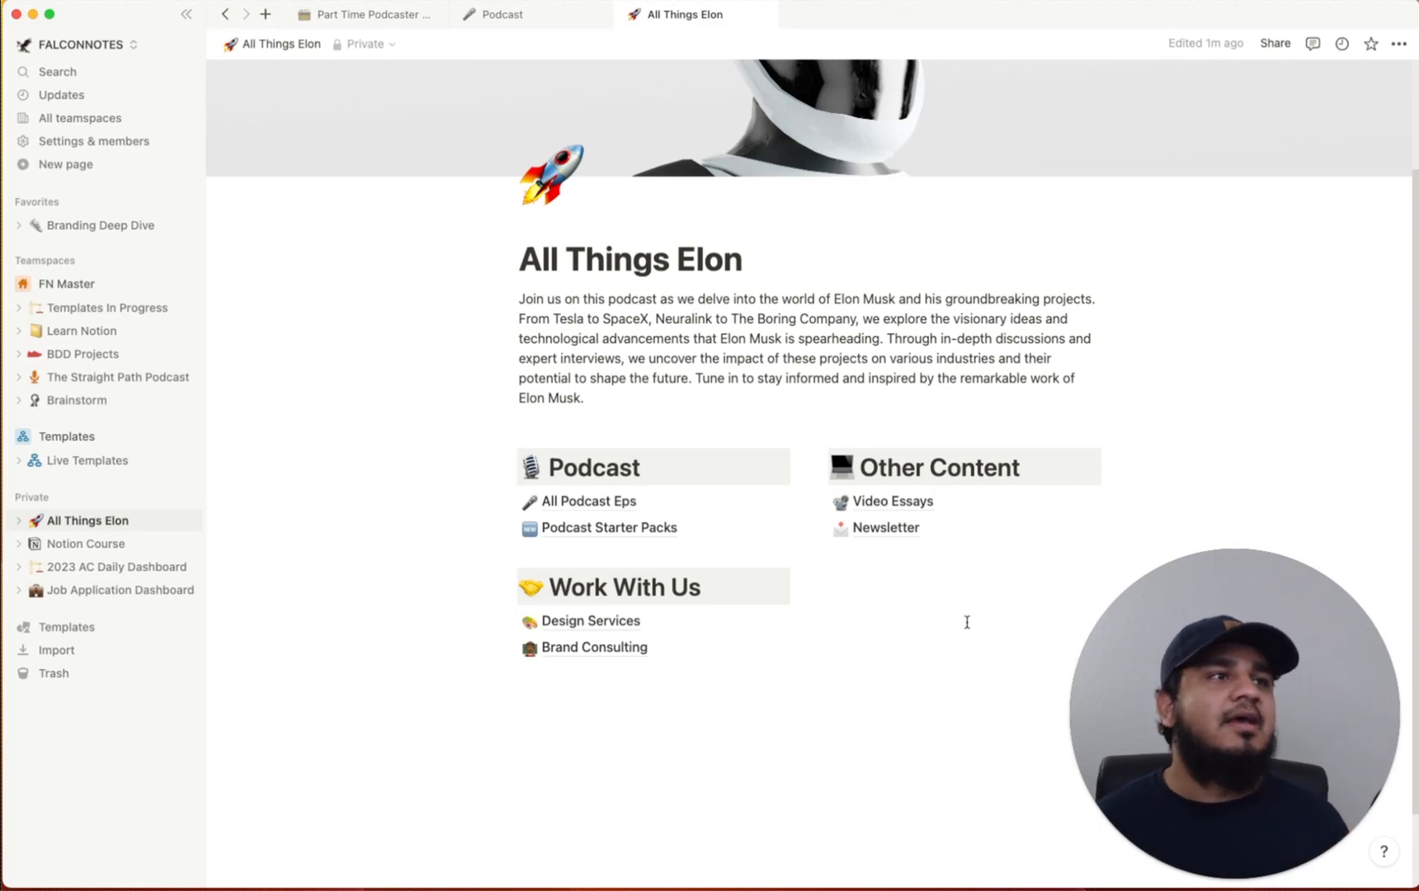
{"action": "left_click", "coordinate": [897, 501]}
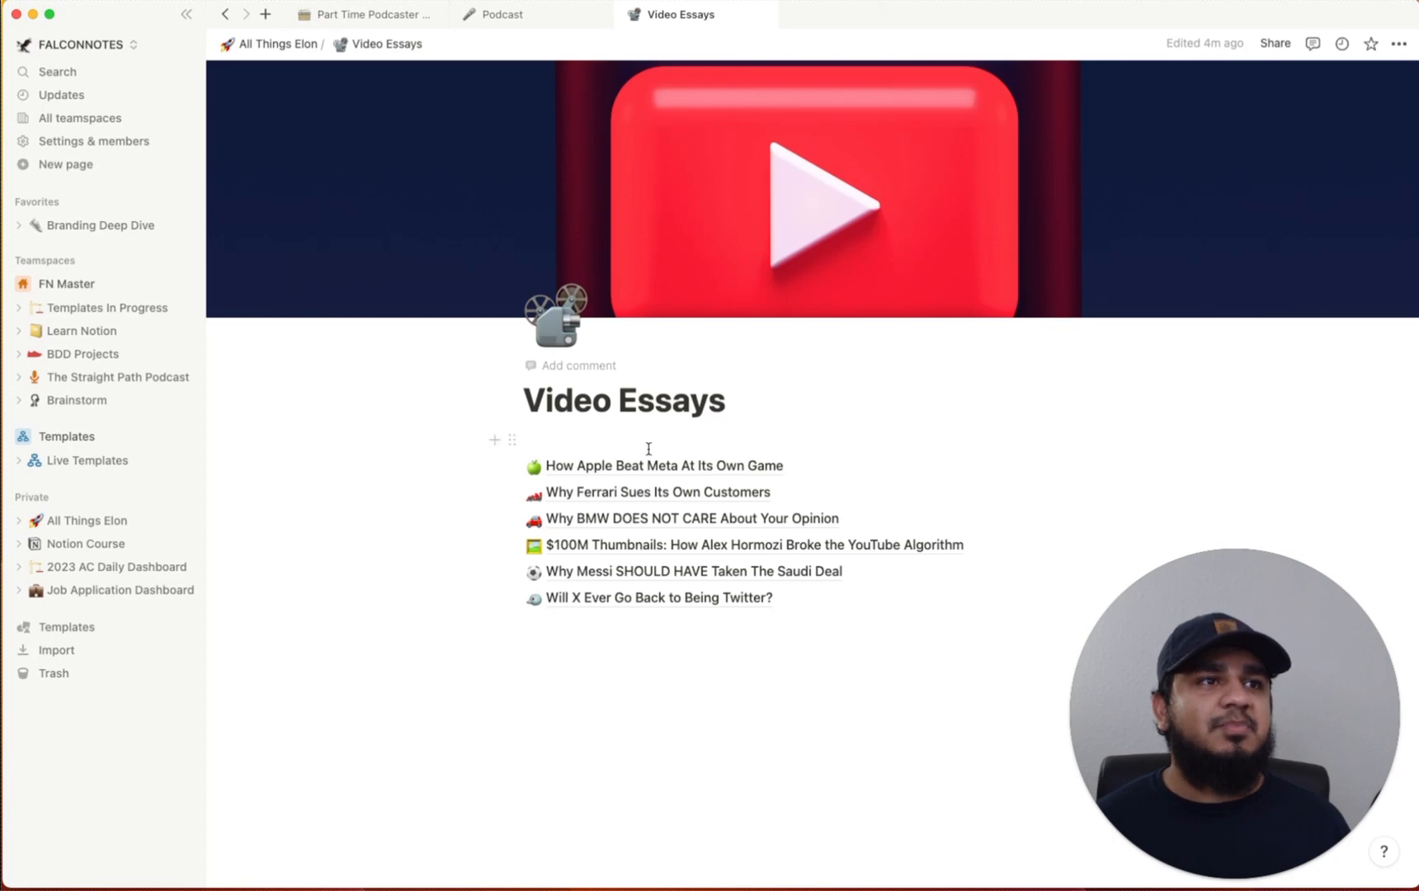
{"action": "left_click", "coordinate": [650, 549]}
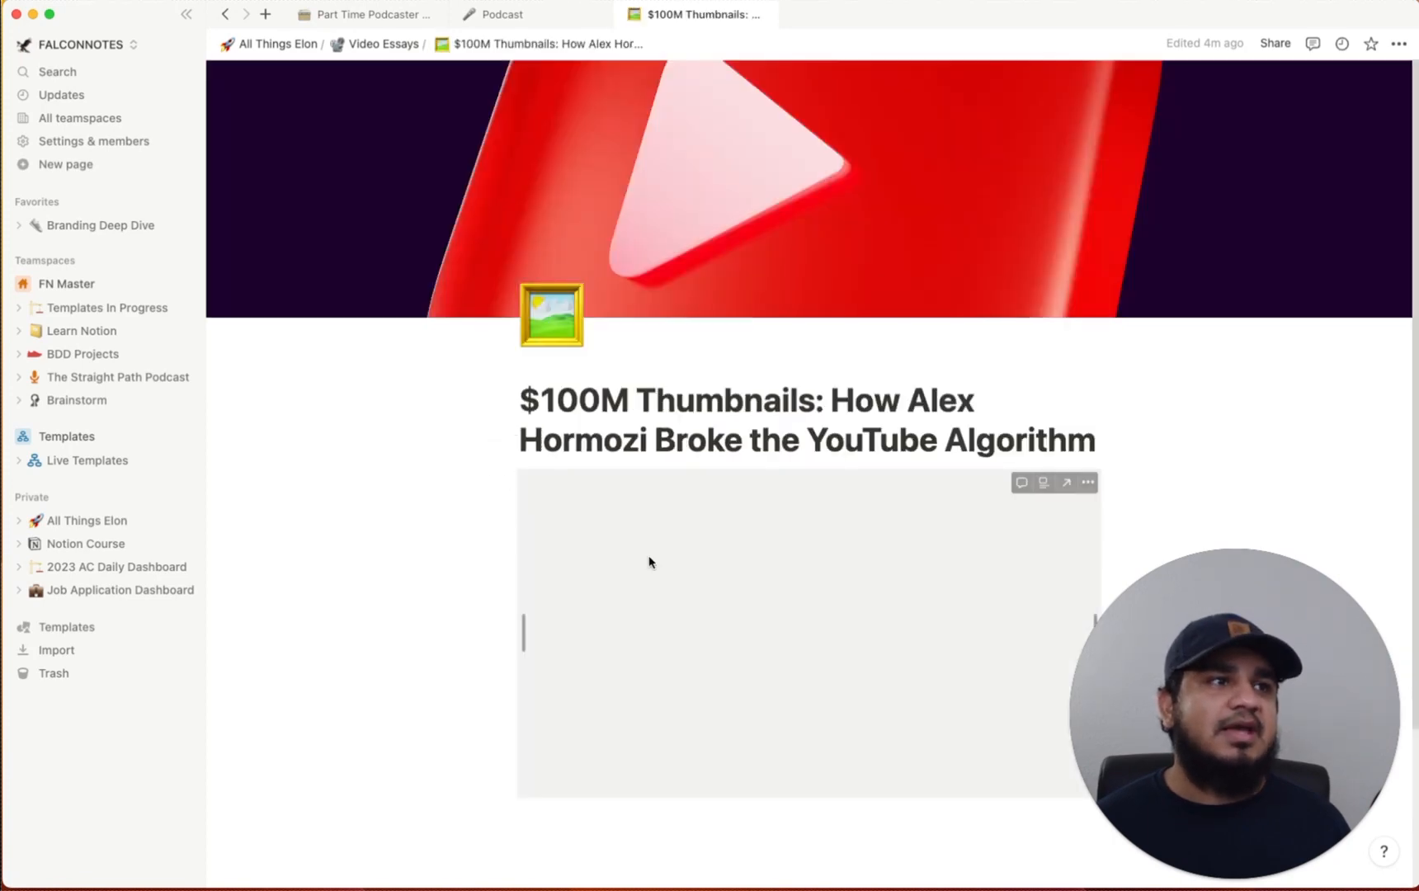
{"action": "scroll", "coordinate": [723, 580], "scroll_direction": "down", "scroll_amount": 5}
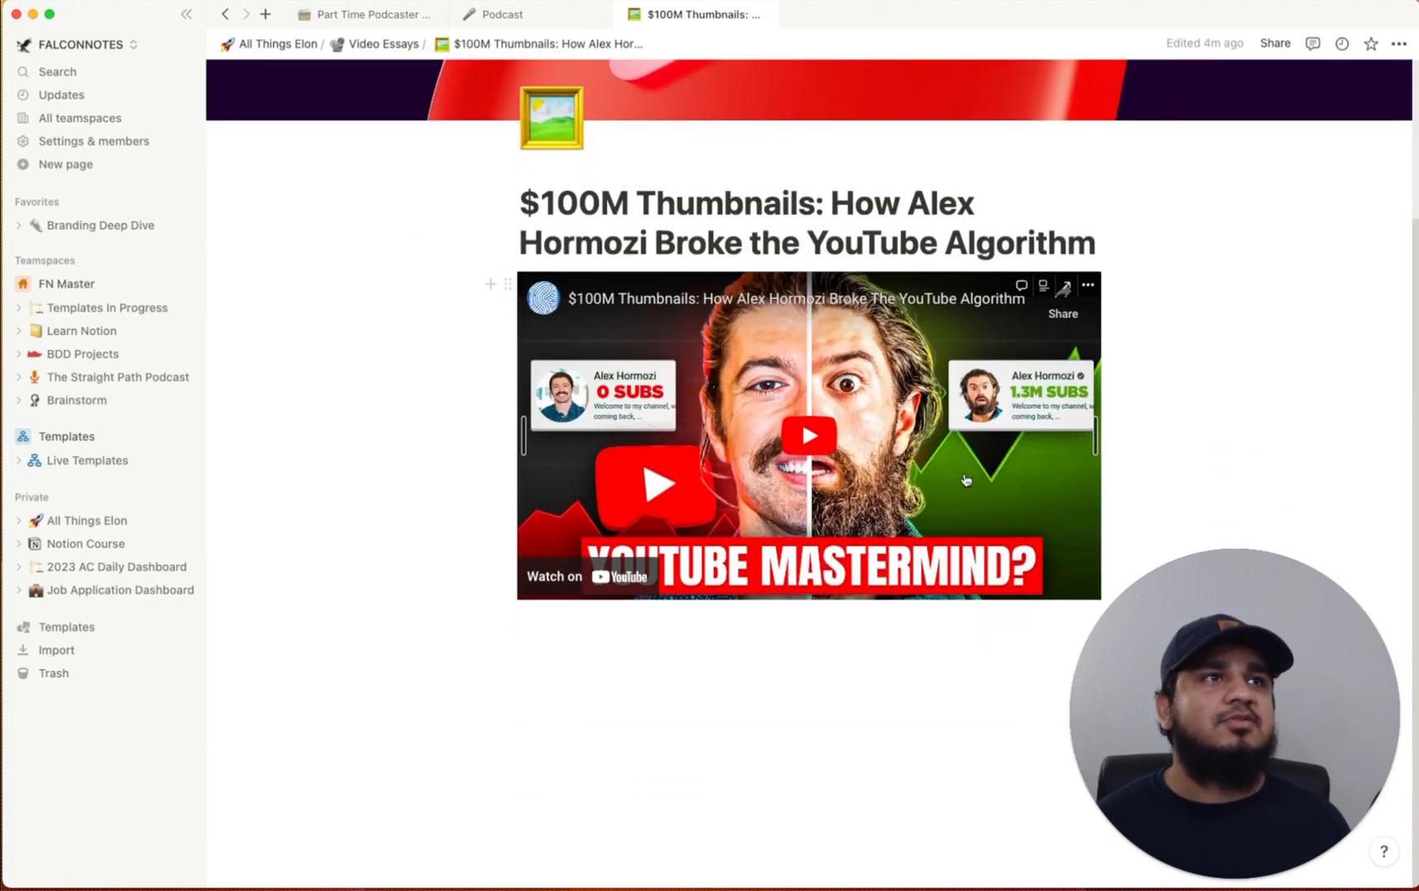
{"action": "left_click", "coordinate": [382, 45]}
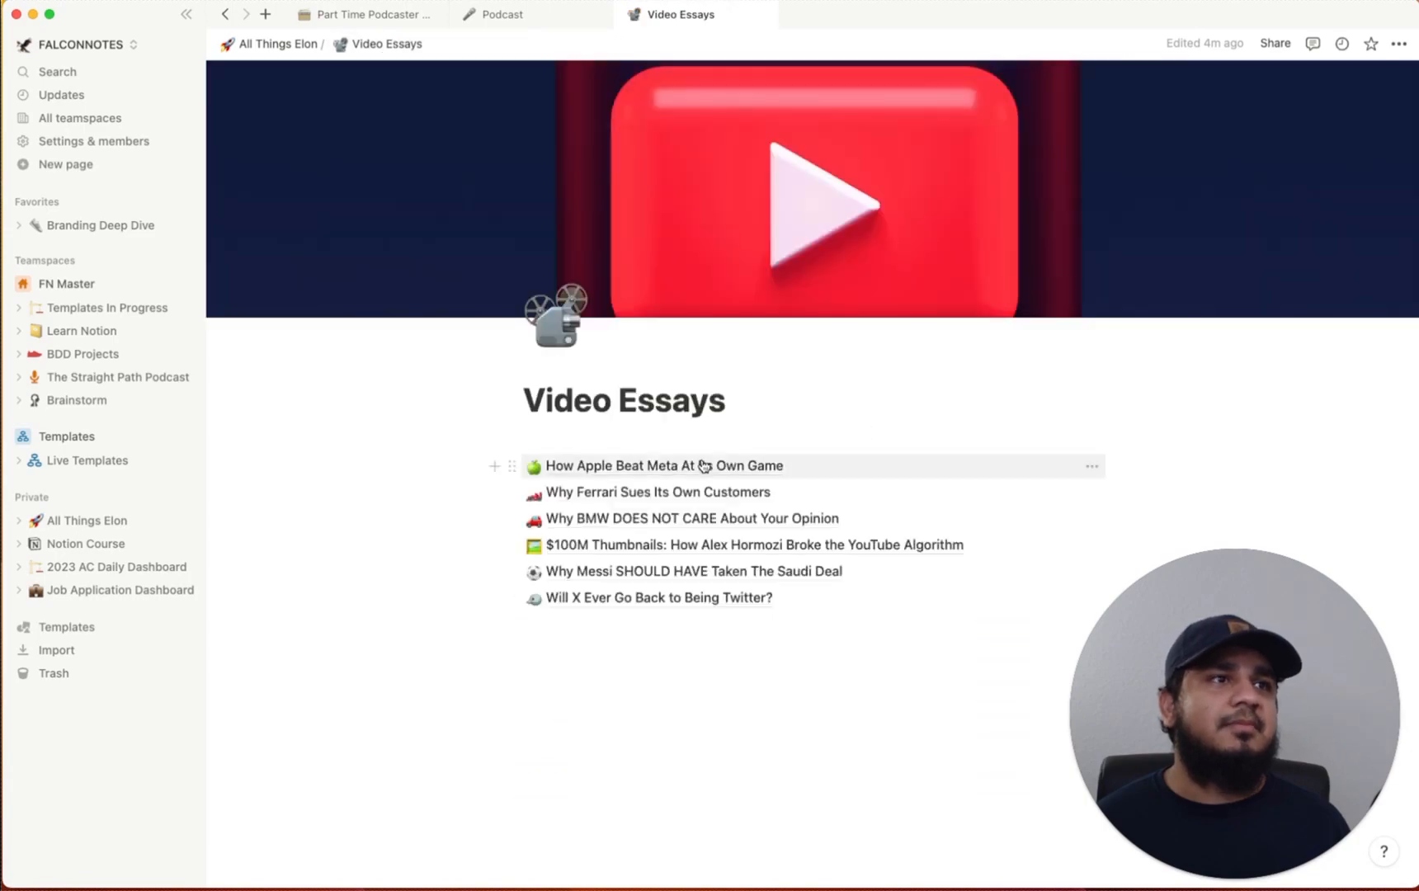
{"action": "left_click", "coordinate": [759, 468]}
{"action": "scroll", "coordinate": [800, 748], "scroll_direction": "down", "scroll_amount": 10}
{"action": "scroll", "coordinate": [800, 749], "scroll_direction": "down", "scroll_amount": 20}
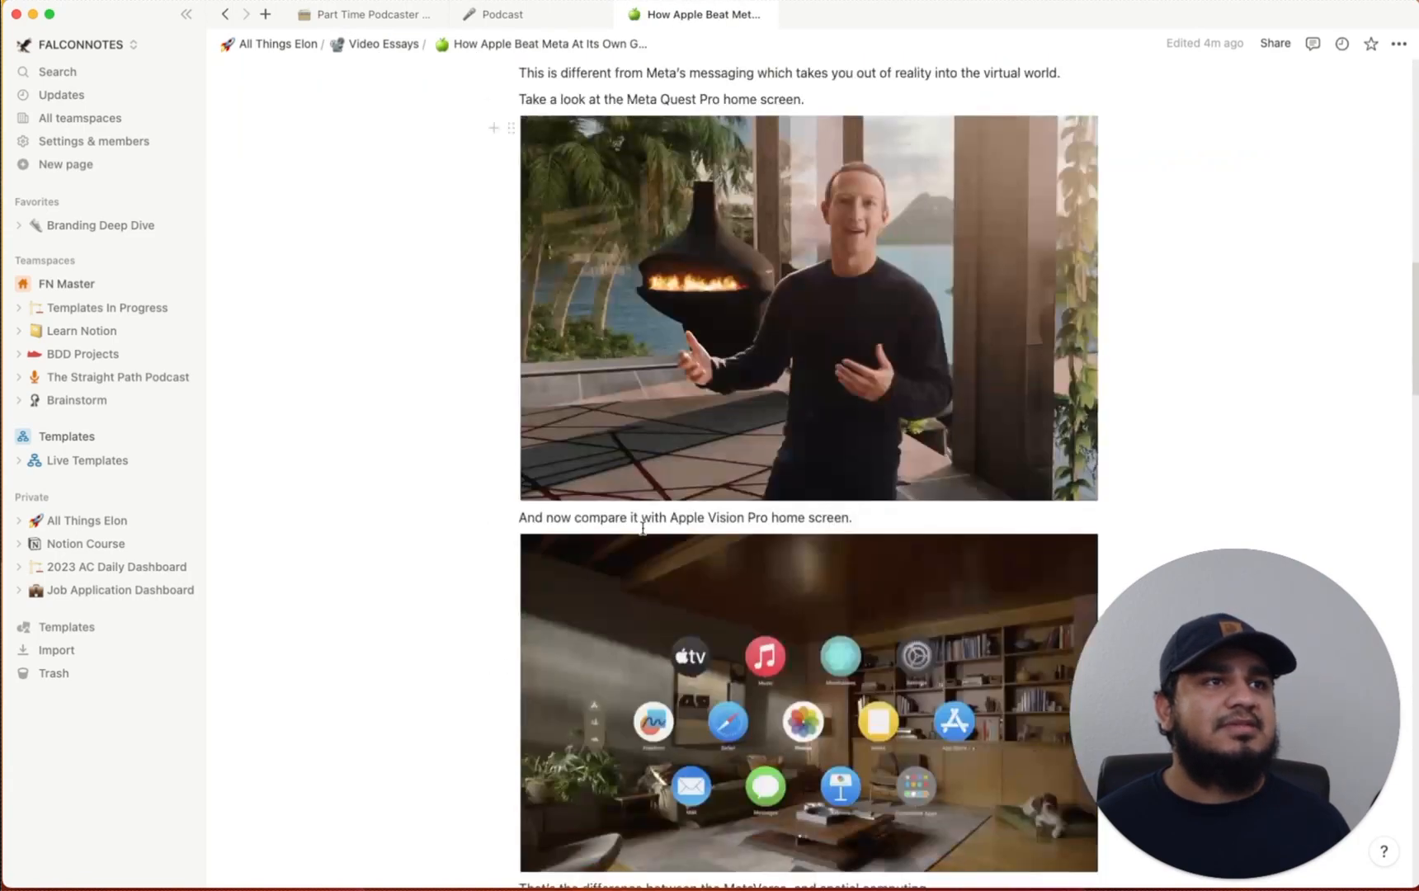
{"action": "scroll", "coordinate": [657, 537], "scroll_direction": "up", "scroll_amount": 20}
{"action": "scroll", "coordinate": [657, 537], "scroll_direction": "up", "scroll_amount": 5}
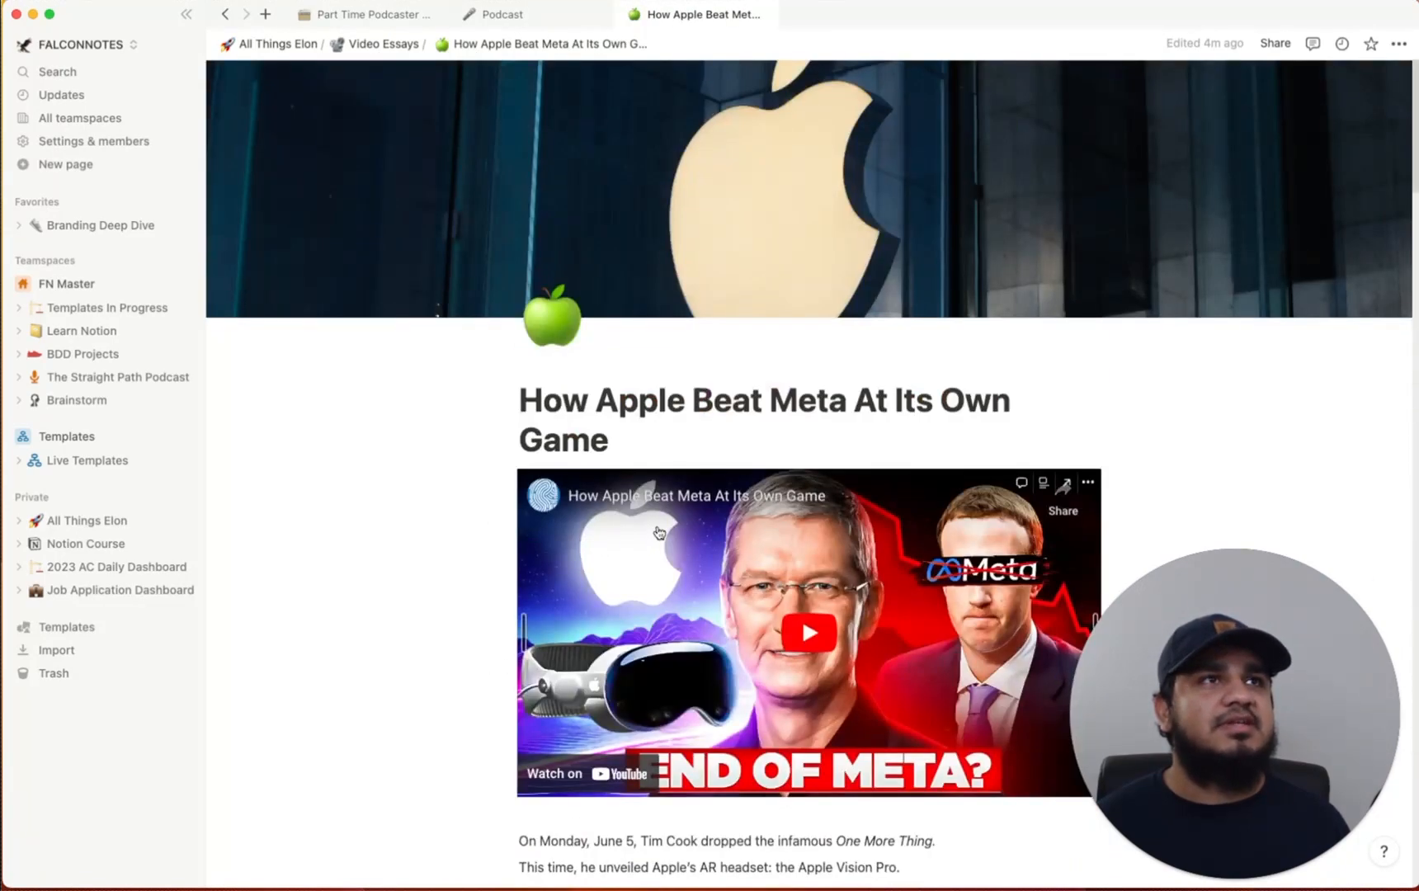
{"action": "left_click", "coordinate": [371, 46]}
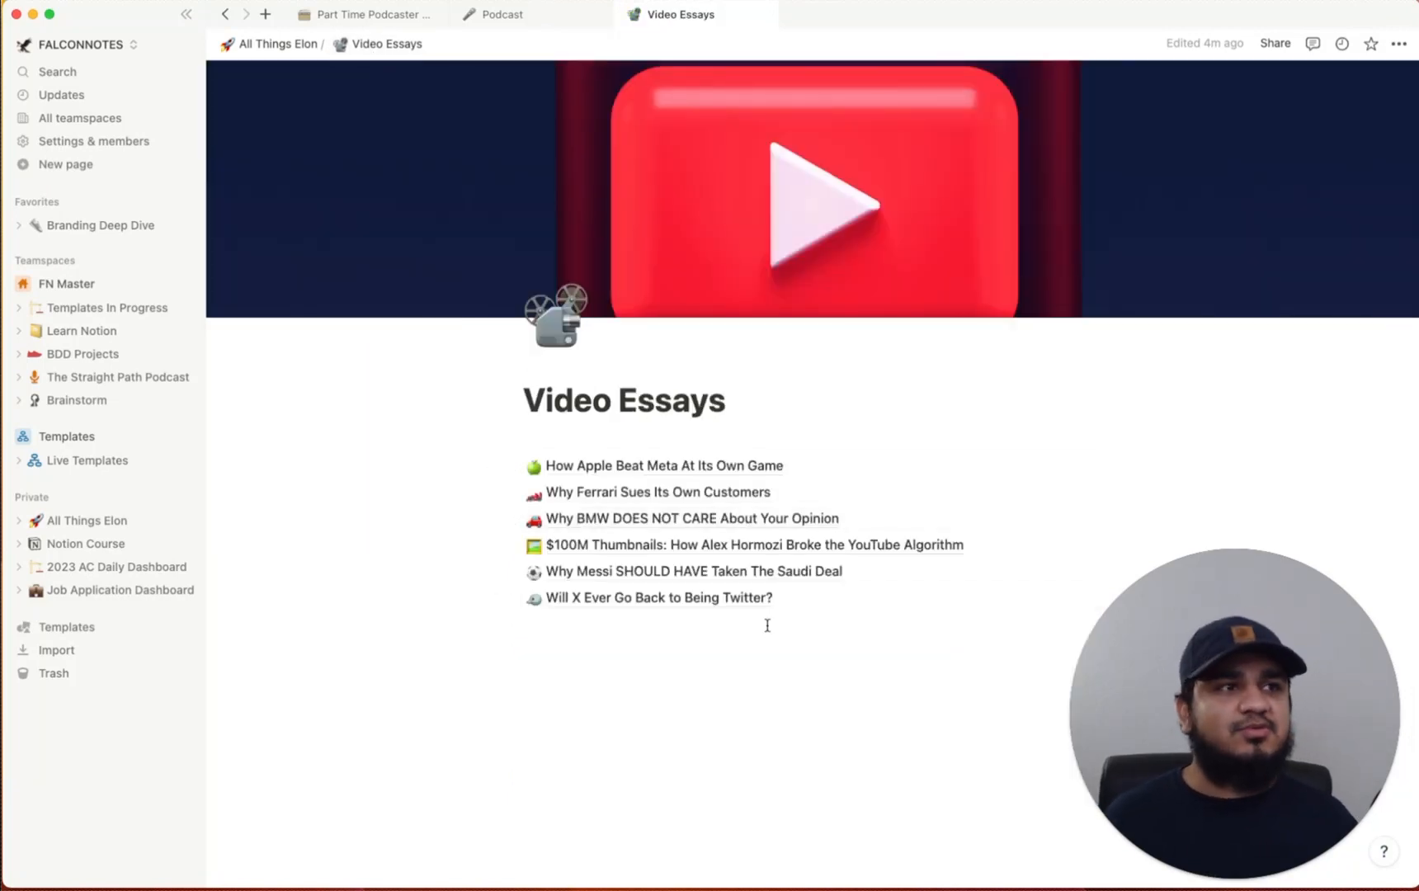
{"action": "left_click", "coordinate": [281, 46]}
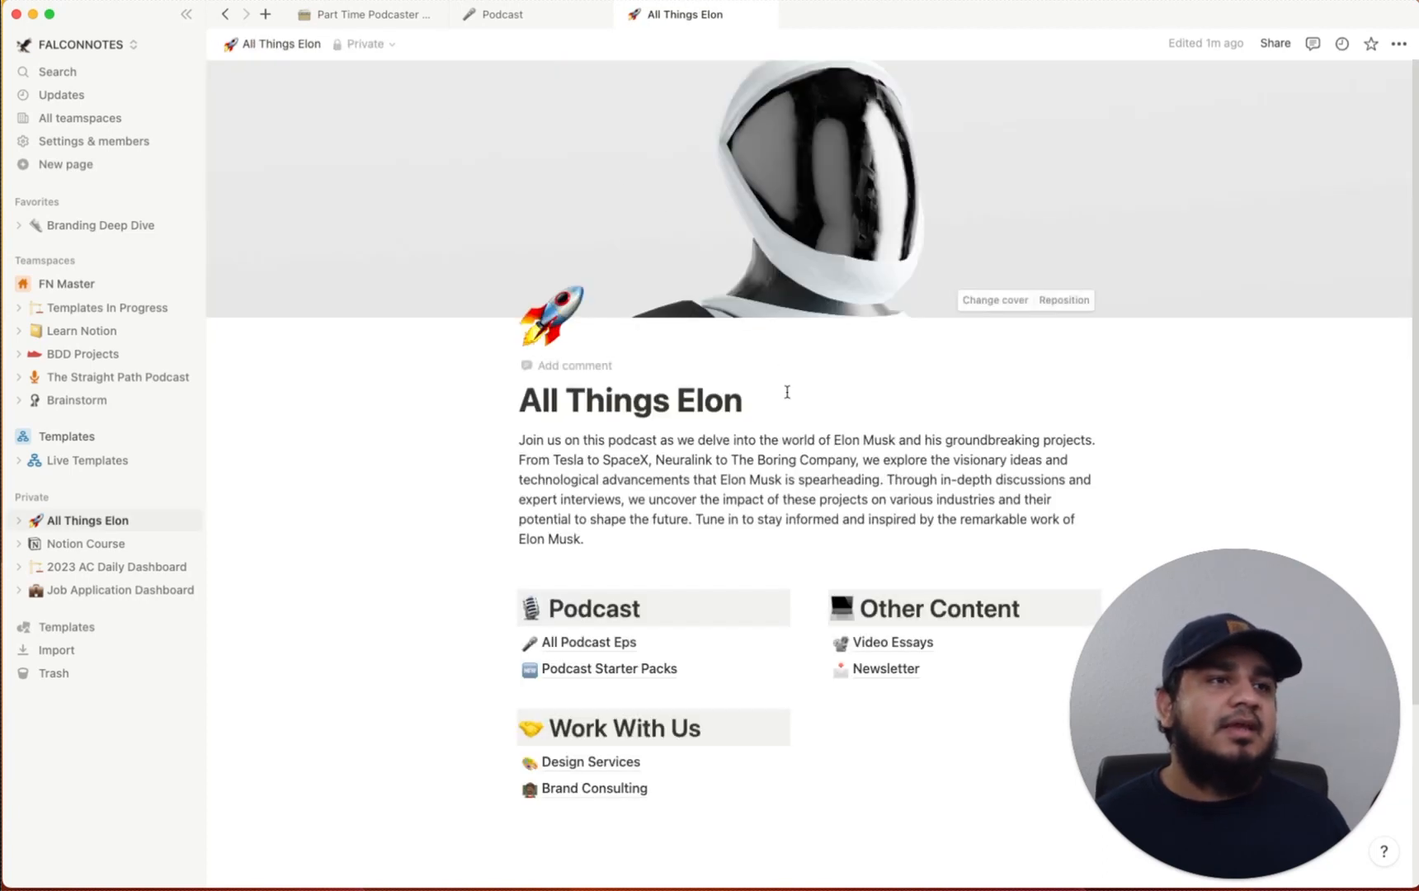
{"action": "left_click", "coordinate": [601, 642]}
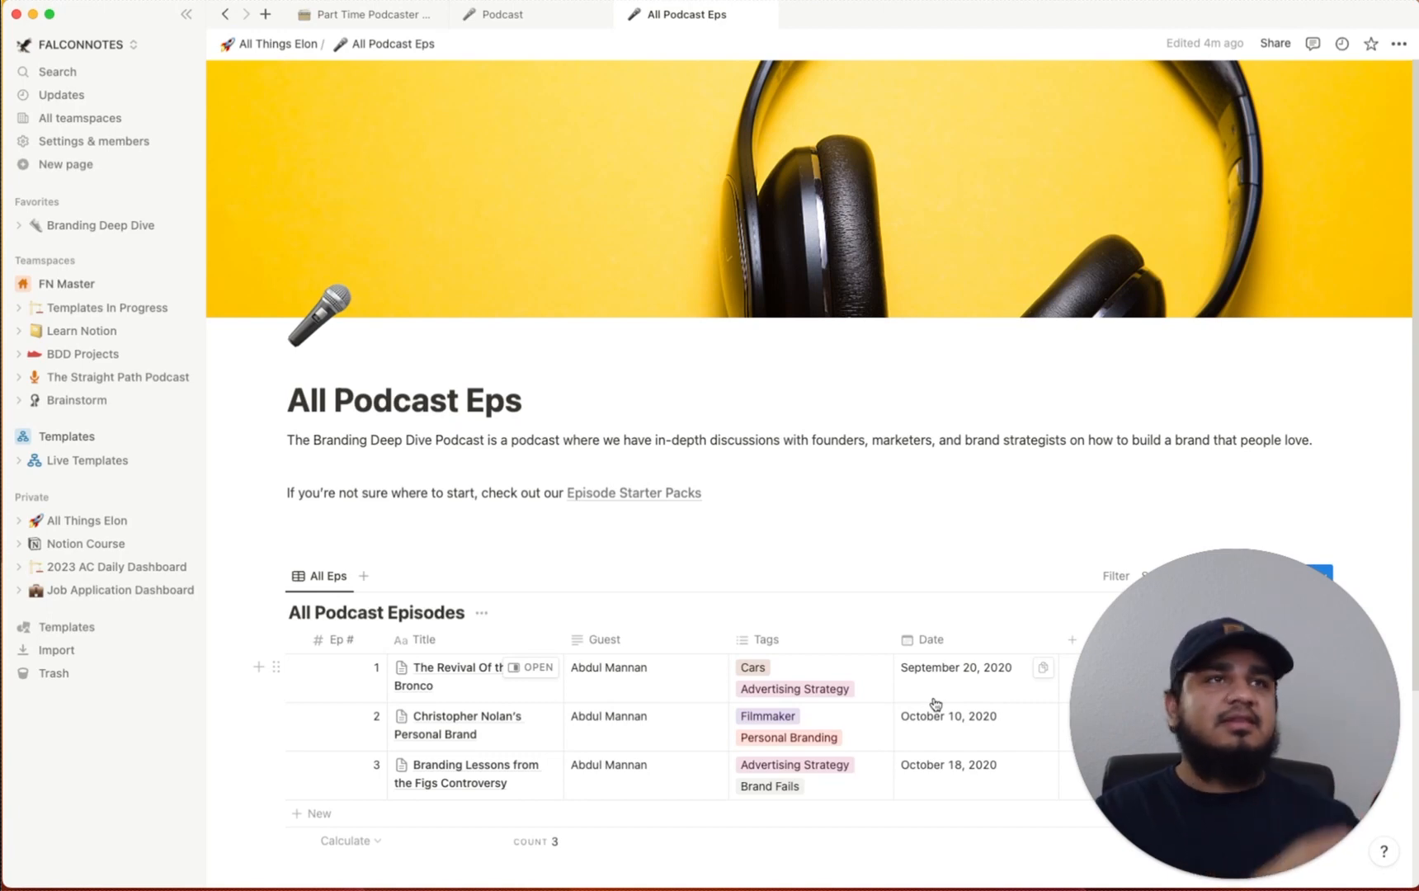
{"action": "left_click", "coordinate": [276, 44]}
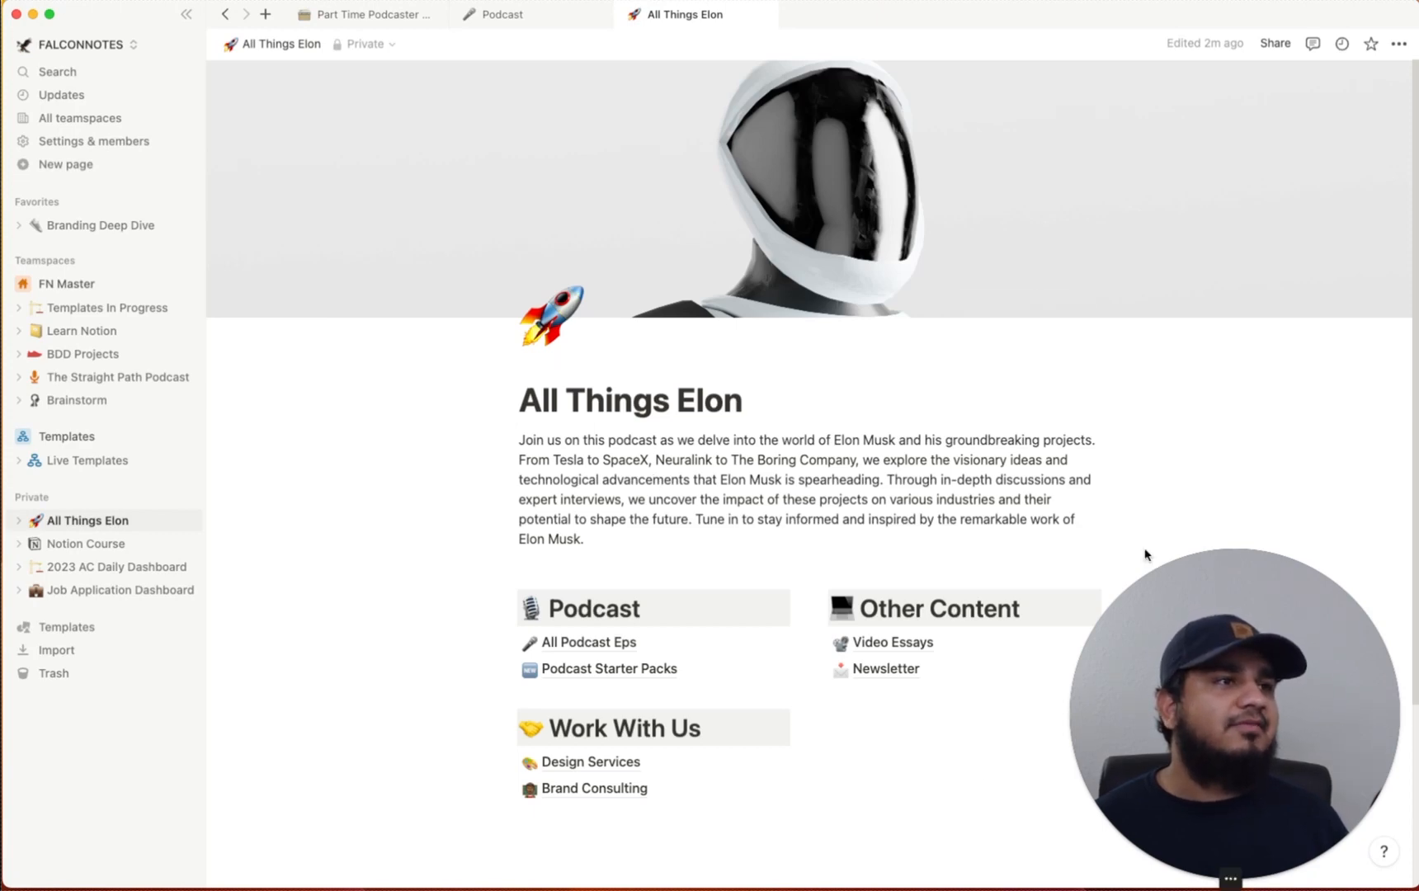
{"action": "scroll", "coordinate": [1116, 543], "scroll_direction": "down", "scroll_amount": 2}
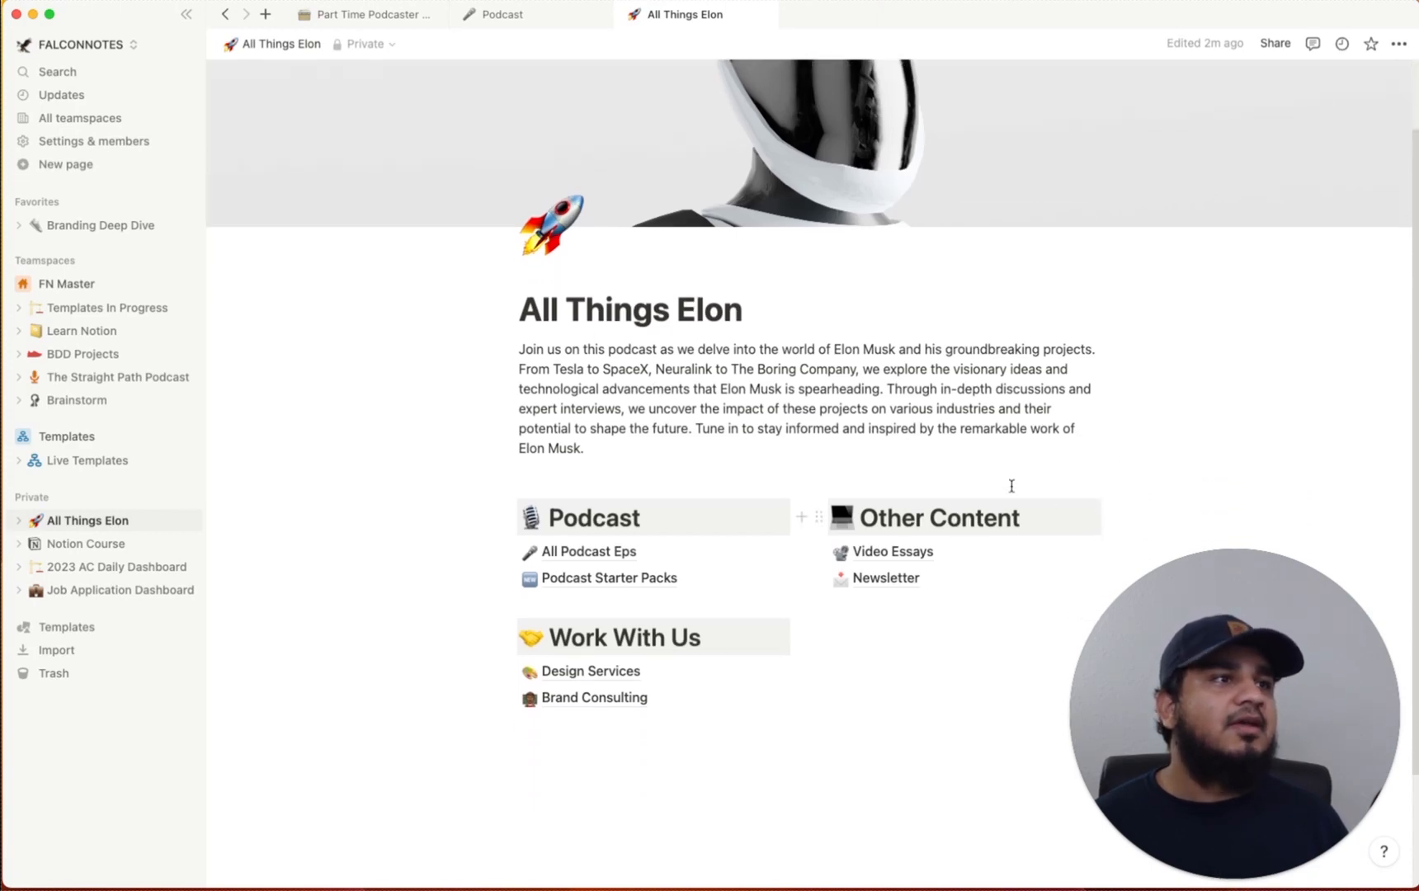
{"action": "left_click", "coordinate": [901, 579]}
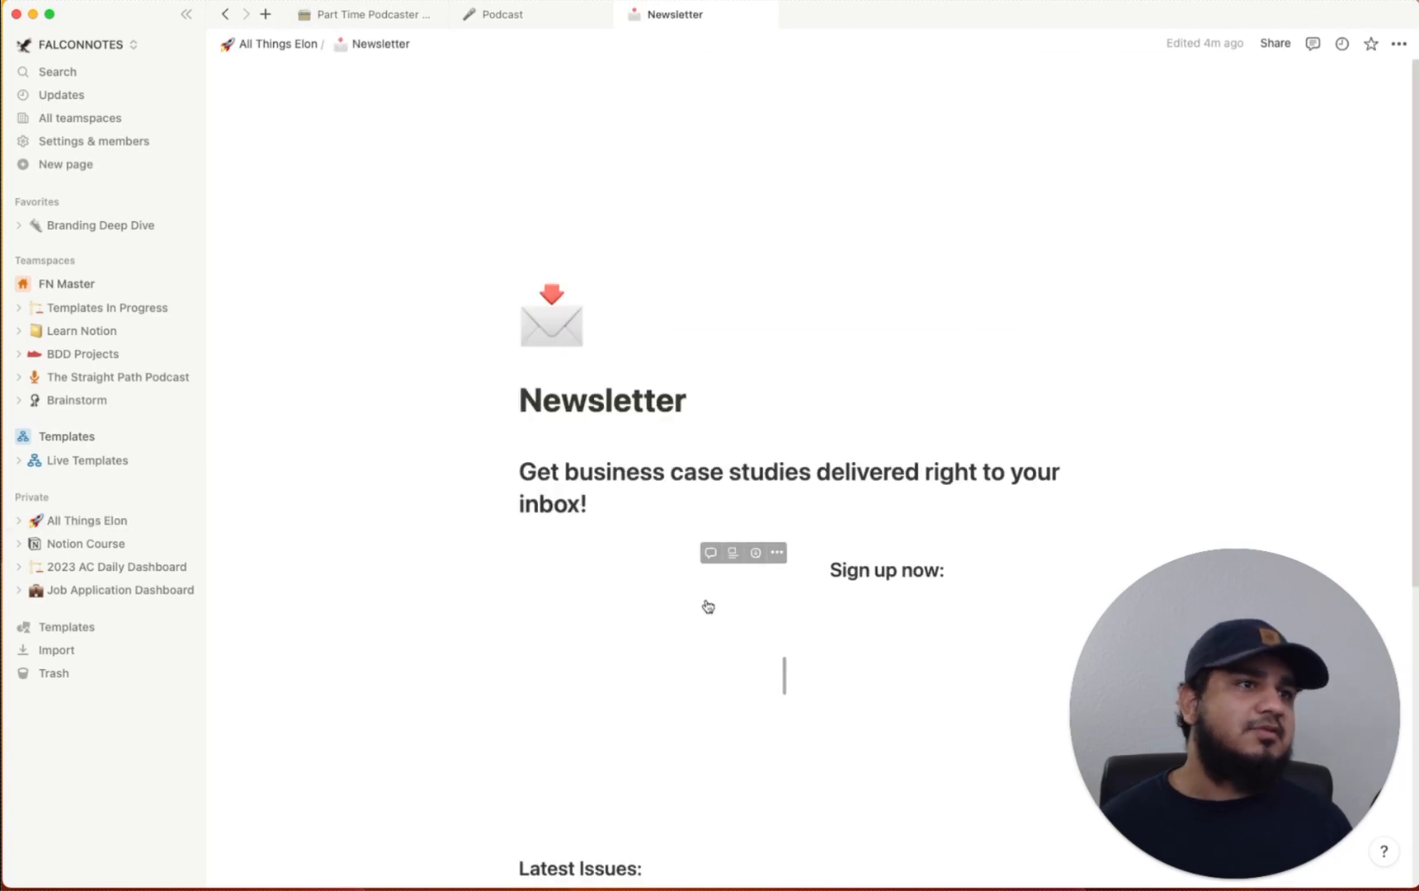
{"action": "scroll", "coordinate": [707, 609], "scroll_direction": "down", "scroll_amount": 6}
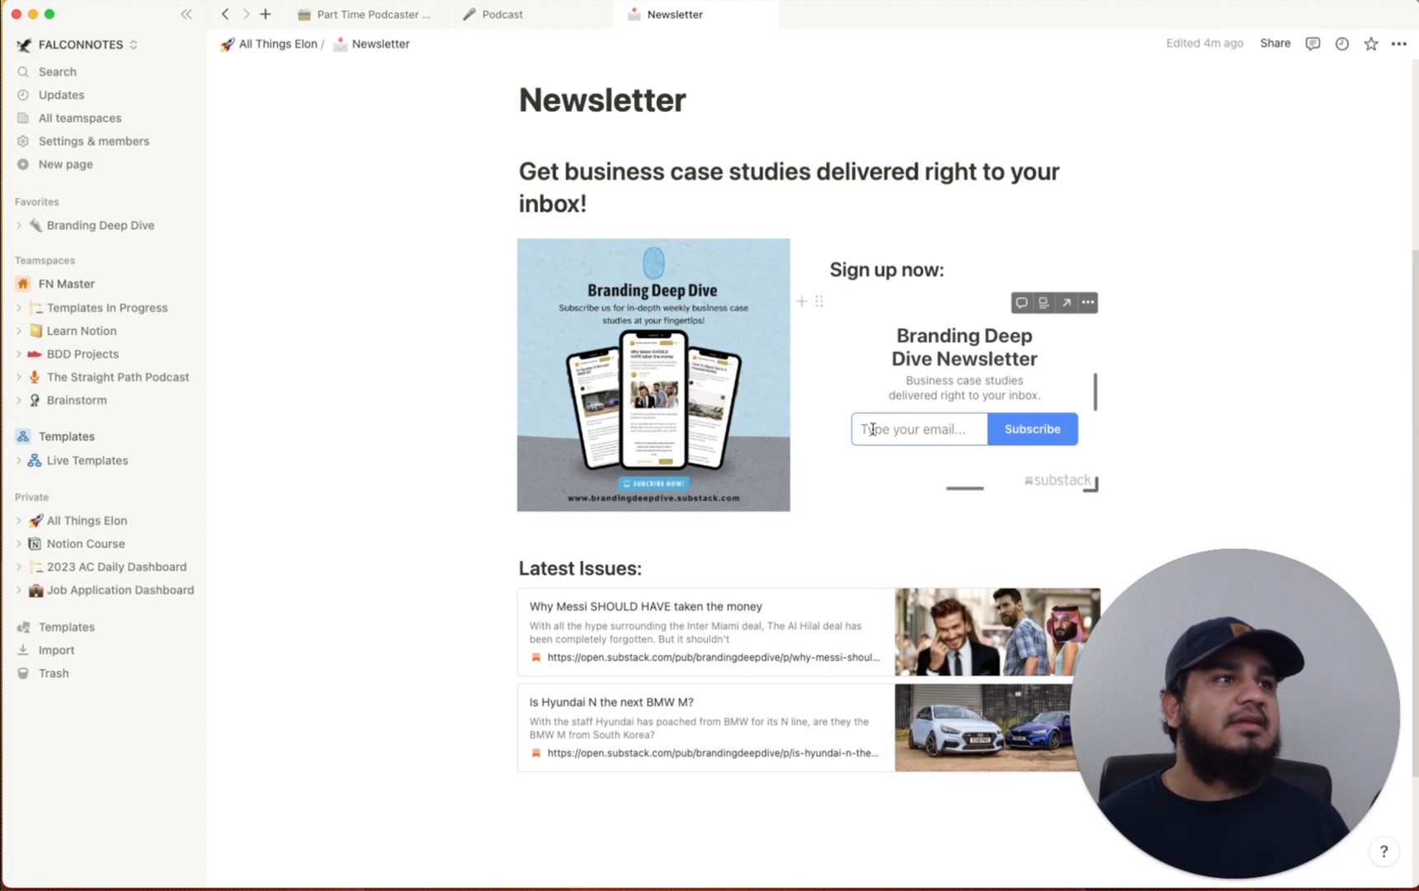
{"action": "scroll", "coordinate": [638, 276], "scroll_direction": "up", "scroll_amount": 6}
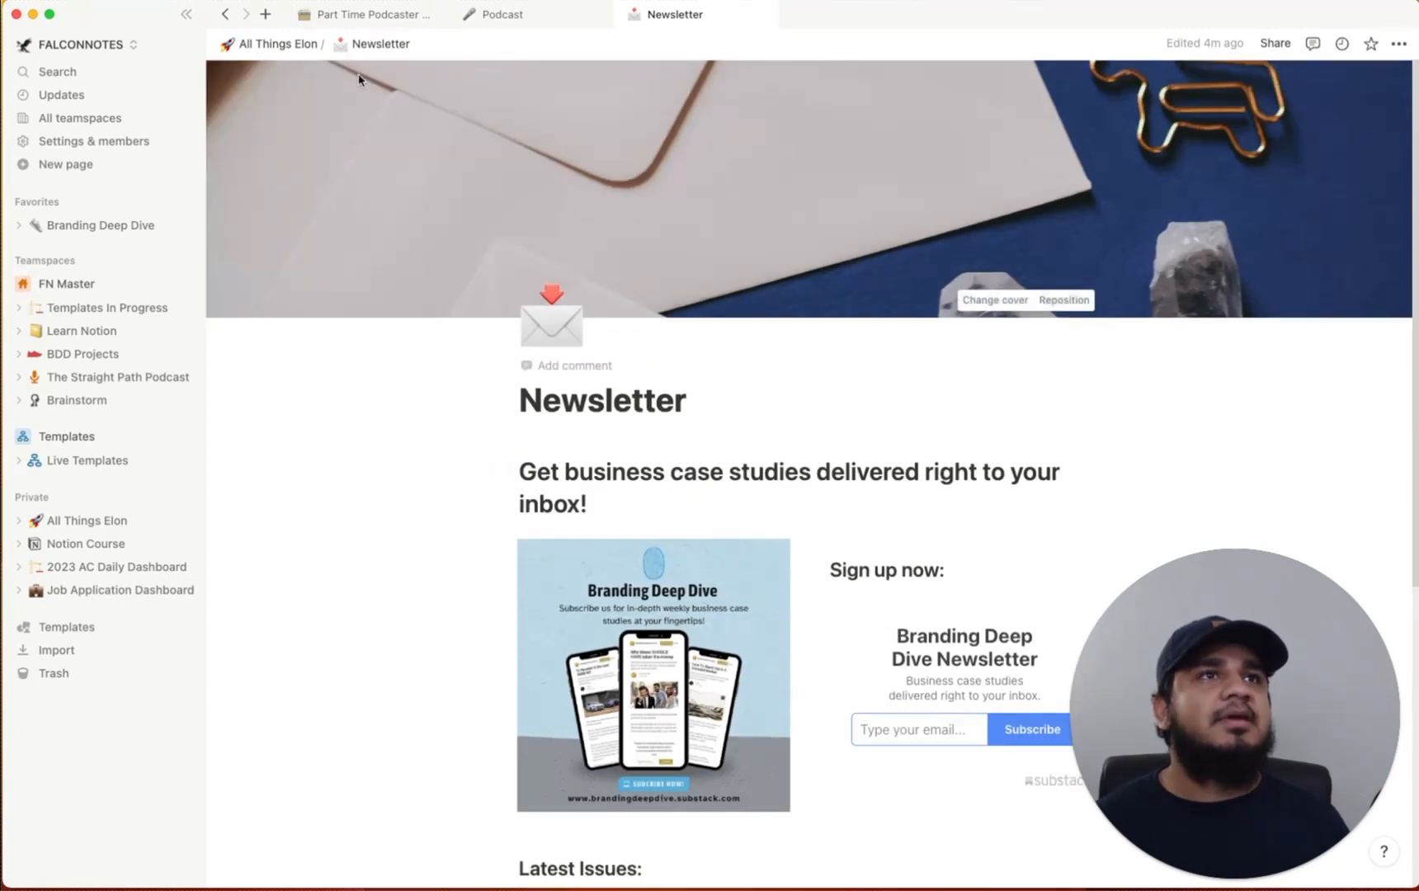
{"action": "left_click", "coordinate": [302, 44]}
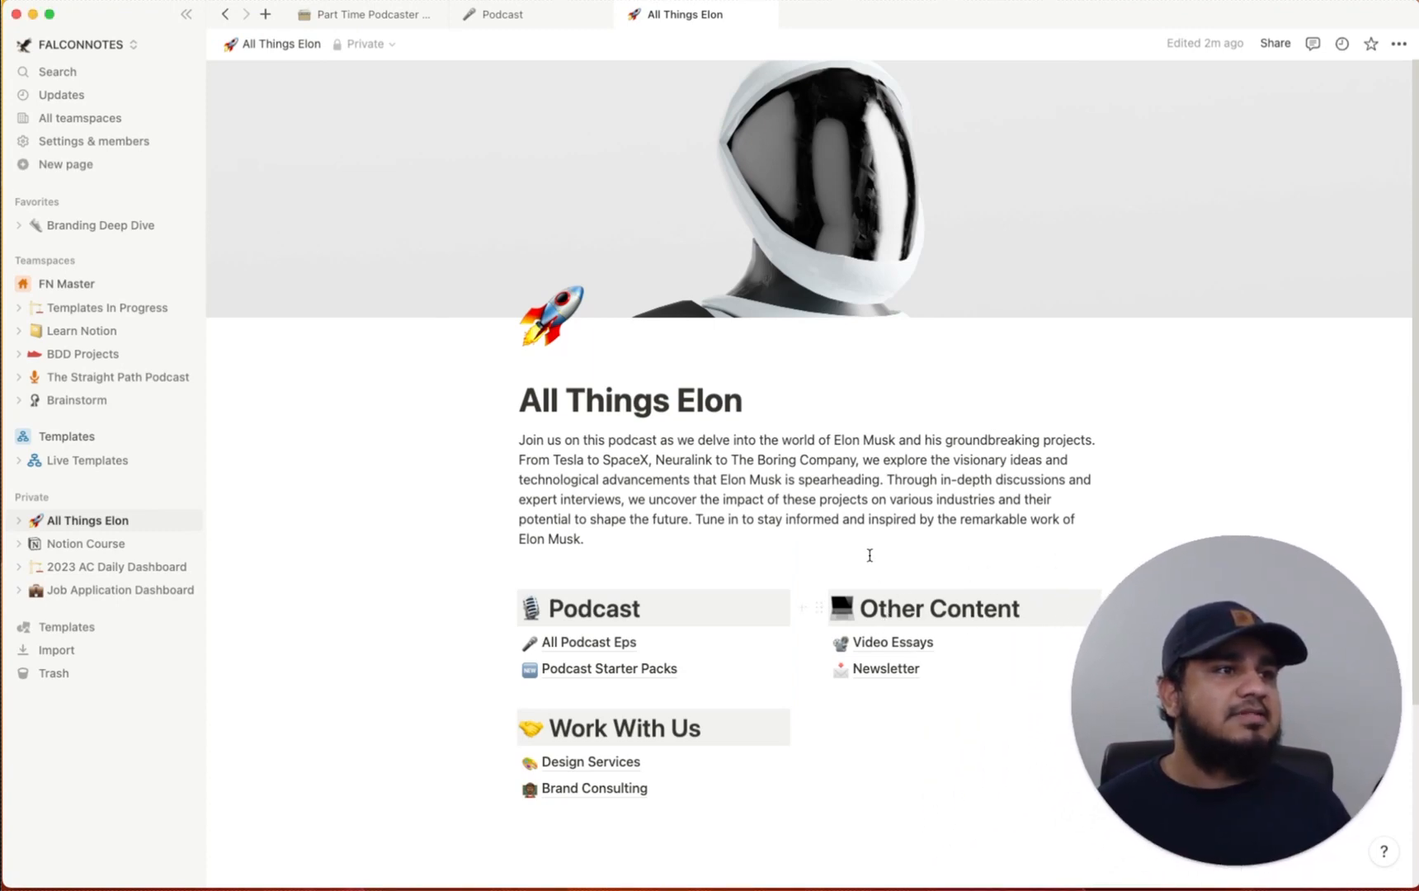
Delete the Other Content column with its Video Essays and Newsletter links
{"action": "left_click_drag", "start_coordinate": [870, 555], "coordinate": [935, 728]}
{"action": "key", "text": "BackSpace"}
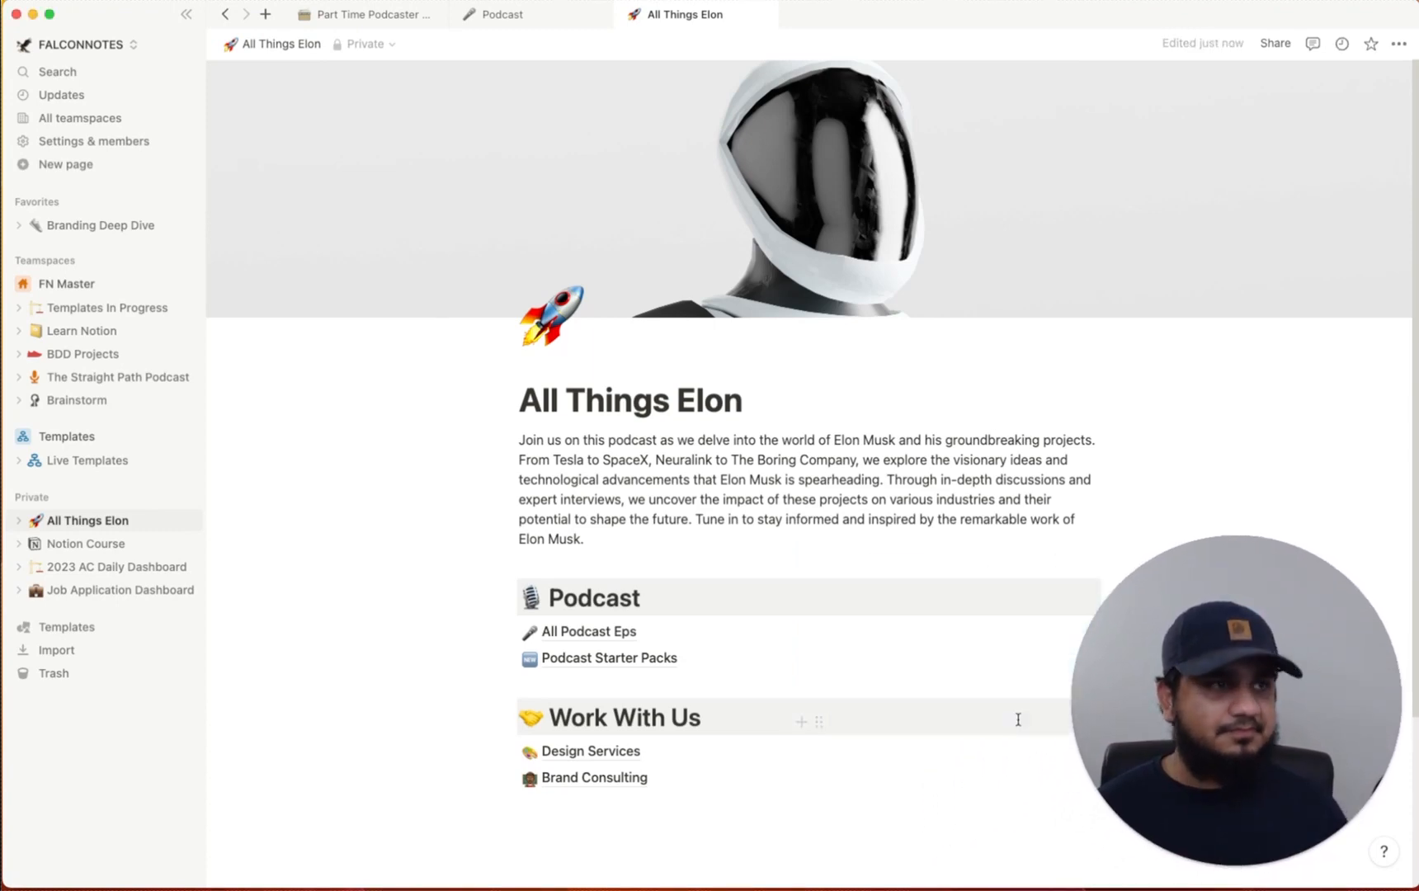
{"action": "scroll", "coordinate": [635, 564], "scroll_direction": "down", "scroll_amount": 5}
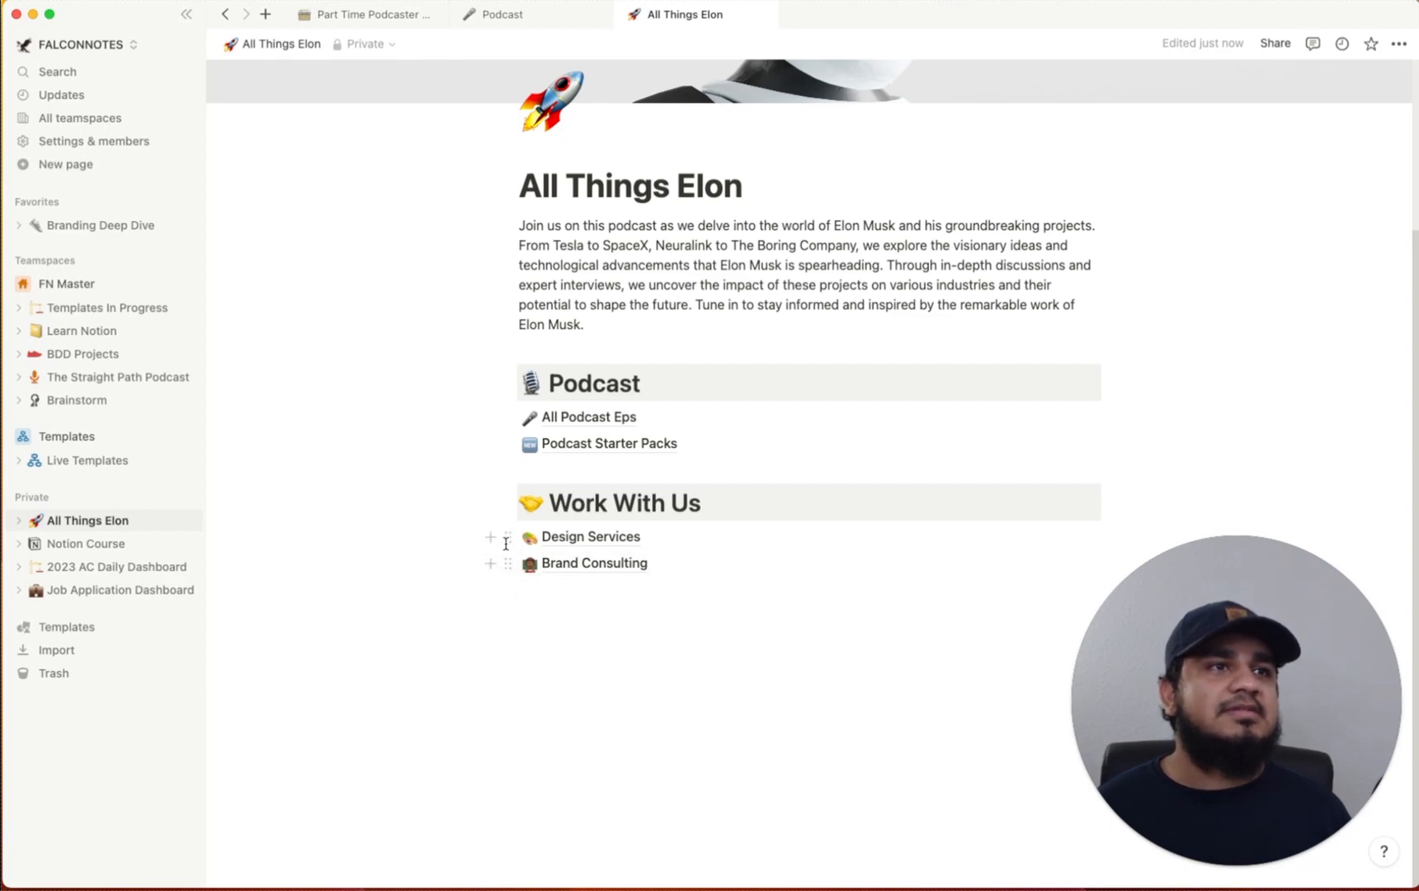
Look inside the Design Services and Brand Consulting pages, returning to All Things Elon each time
{"action": "left_click", "coordinate": [594, 537]}
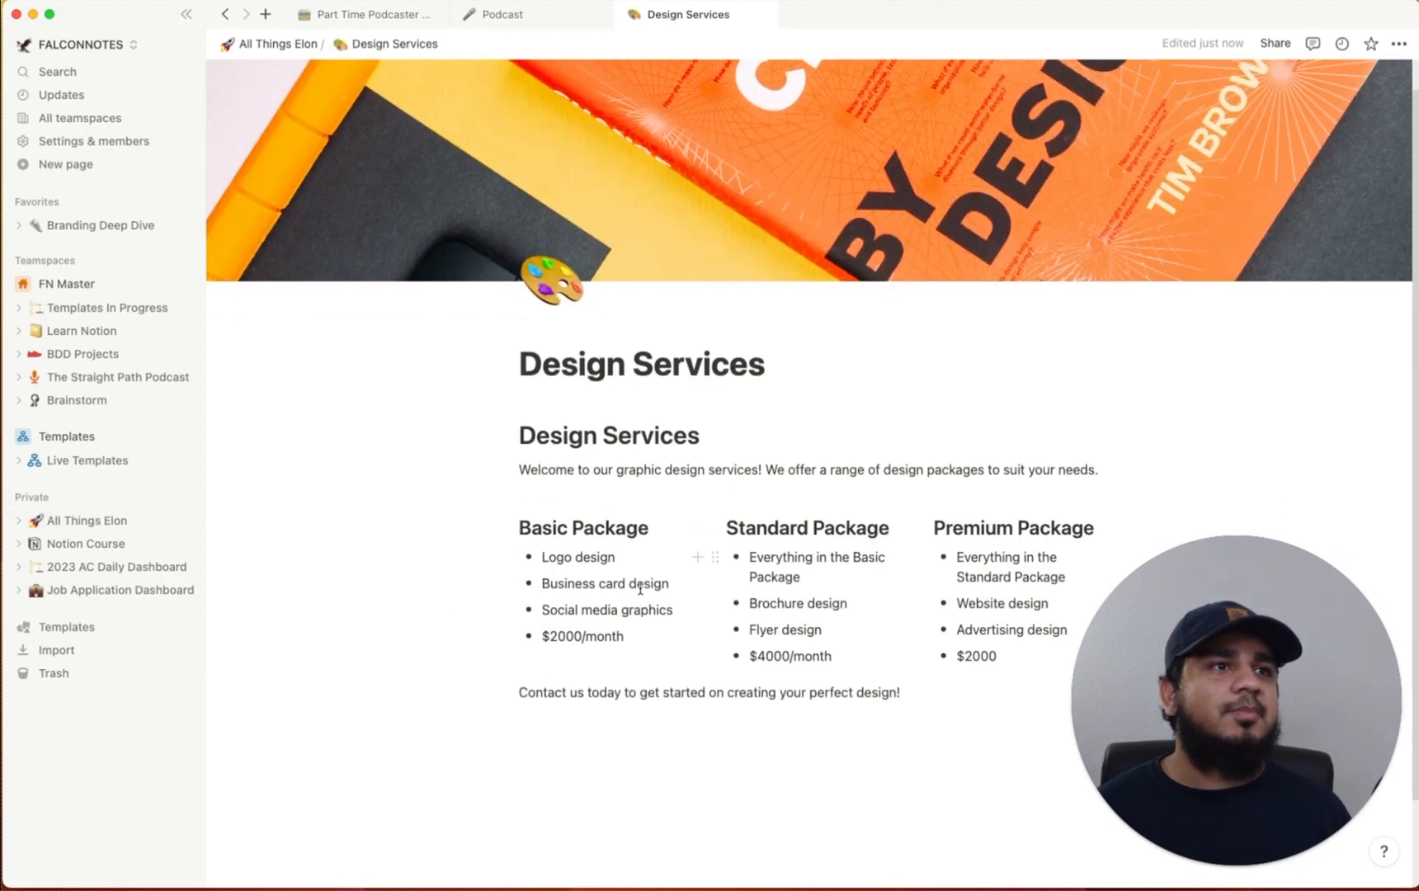
{"action": "left_click", "coordinate": [293, 43]}
{"action": "left_click", "coordinate": [602, 779]}
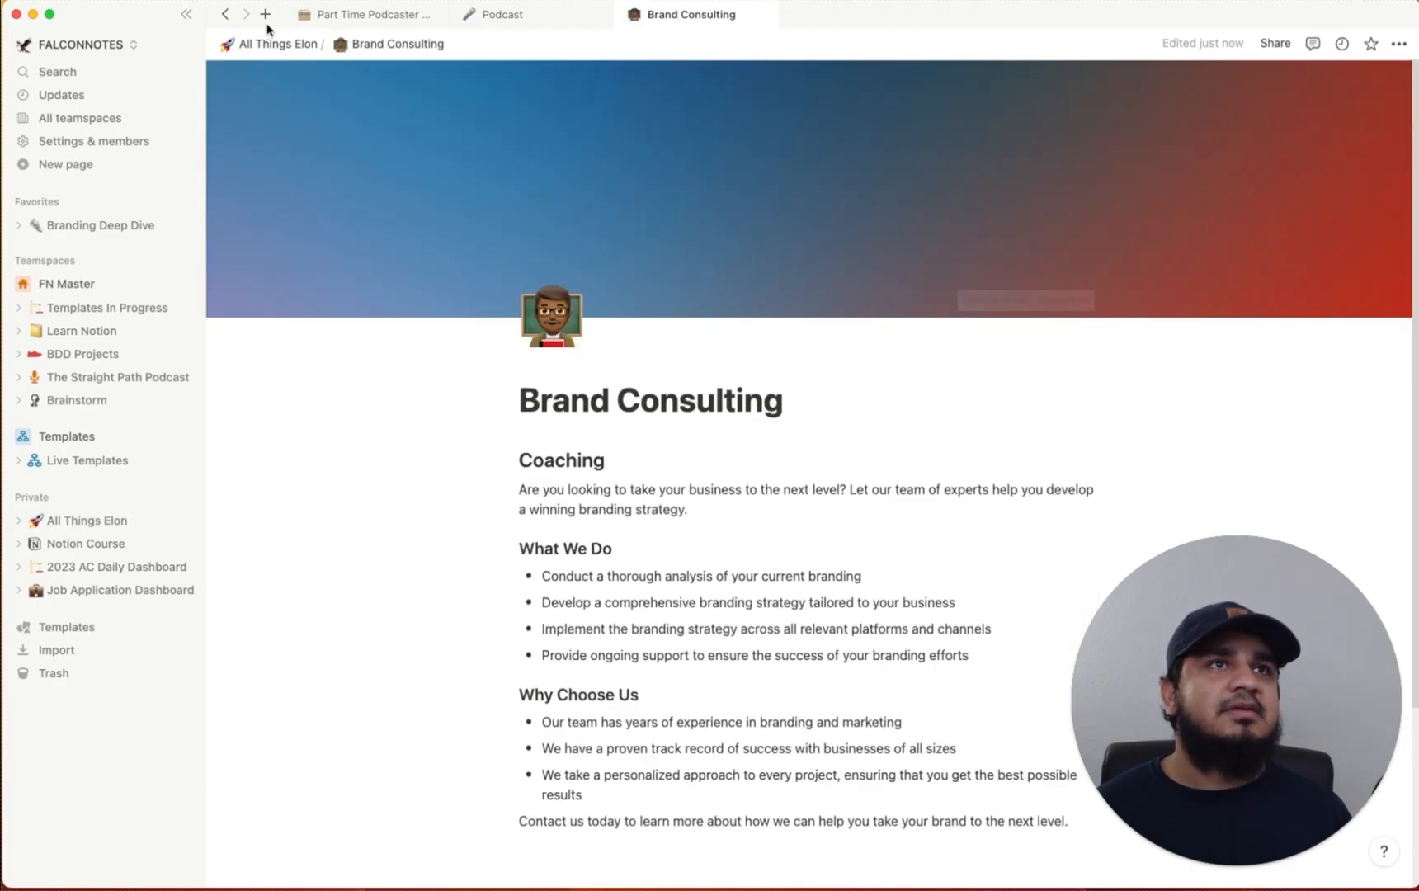
{"action": "left_click", "coordinate": [260, 42]}
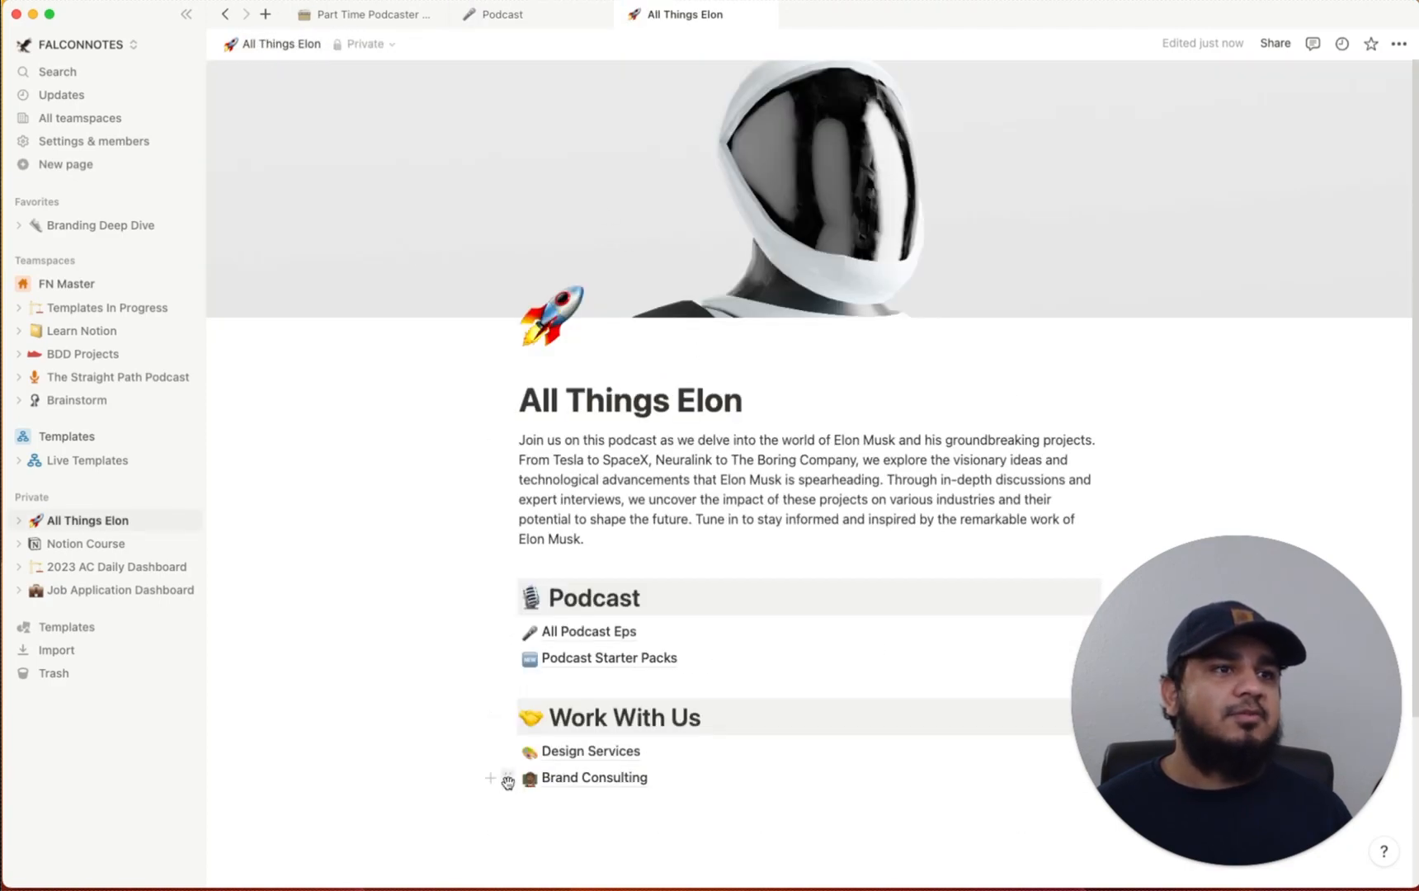
{"action": "scroll", "coordinate": [621, 803], "scroll_direction": "down", "scroll_amount": 1}
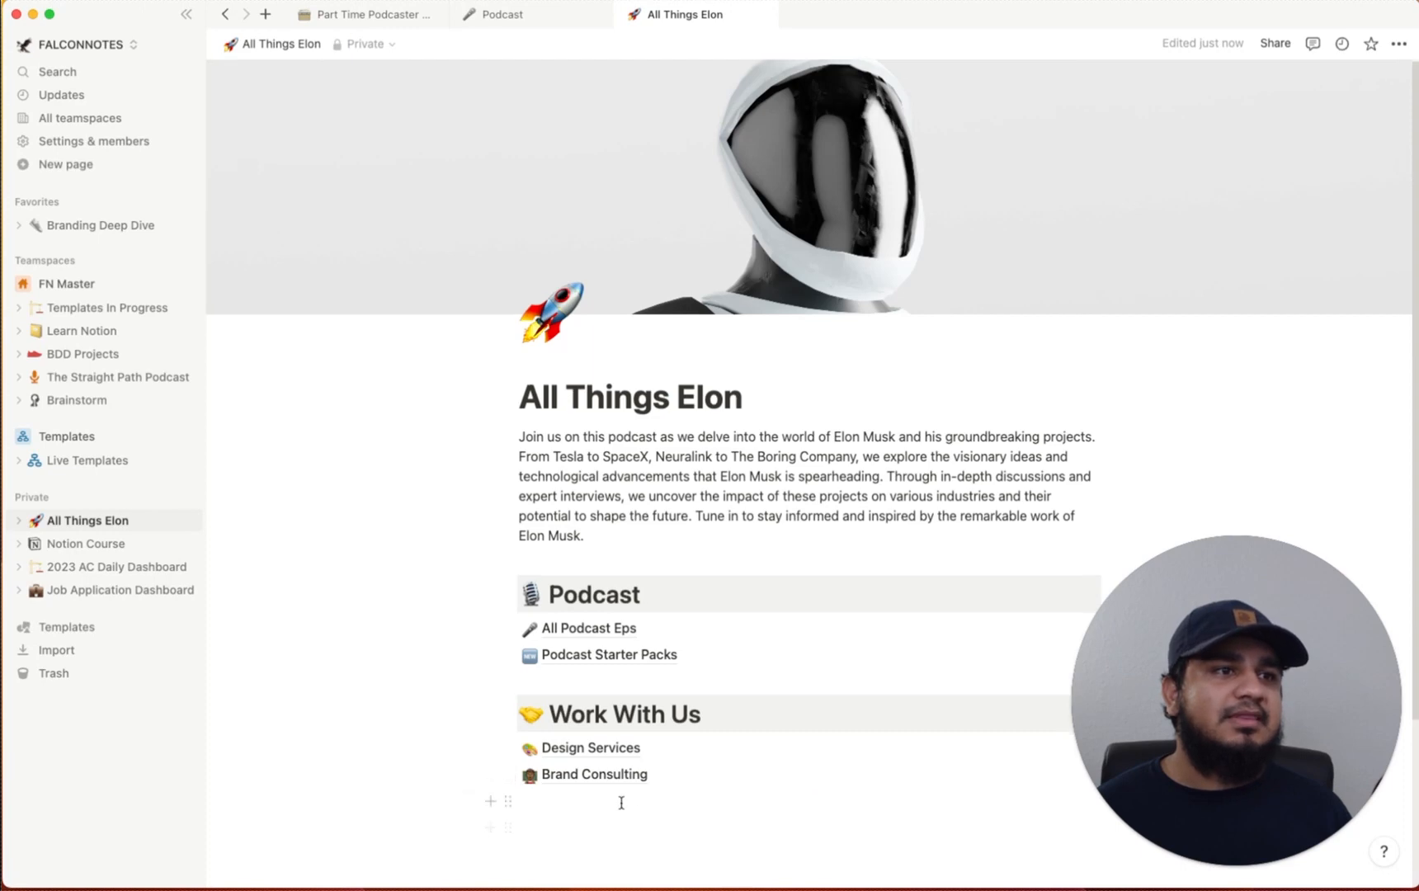
Delete the Design Services and Brand Consulting links under Work With Us
{"action": "left_click", "coordinate": [507, 748]}
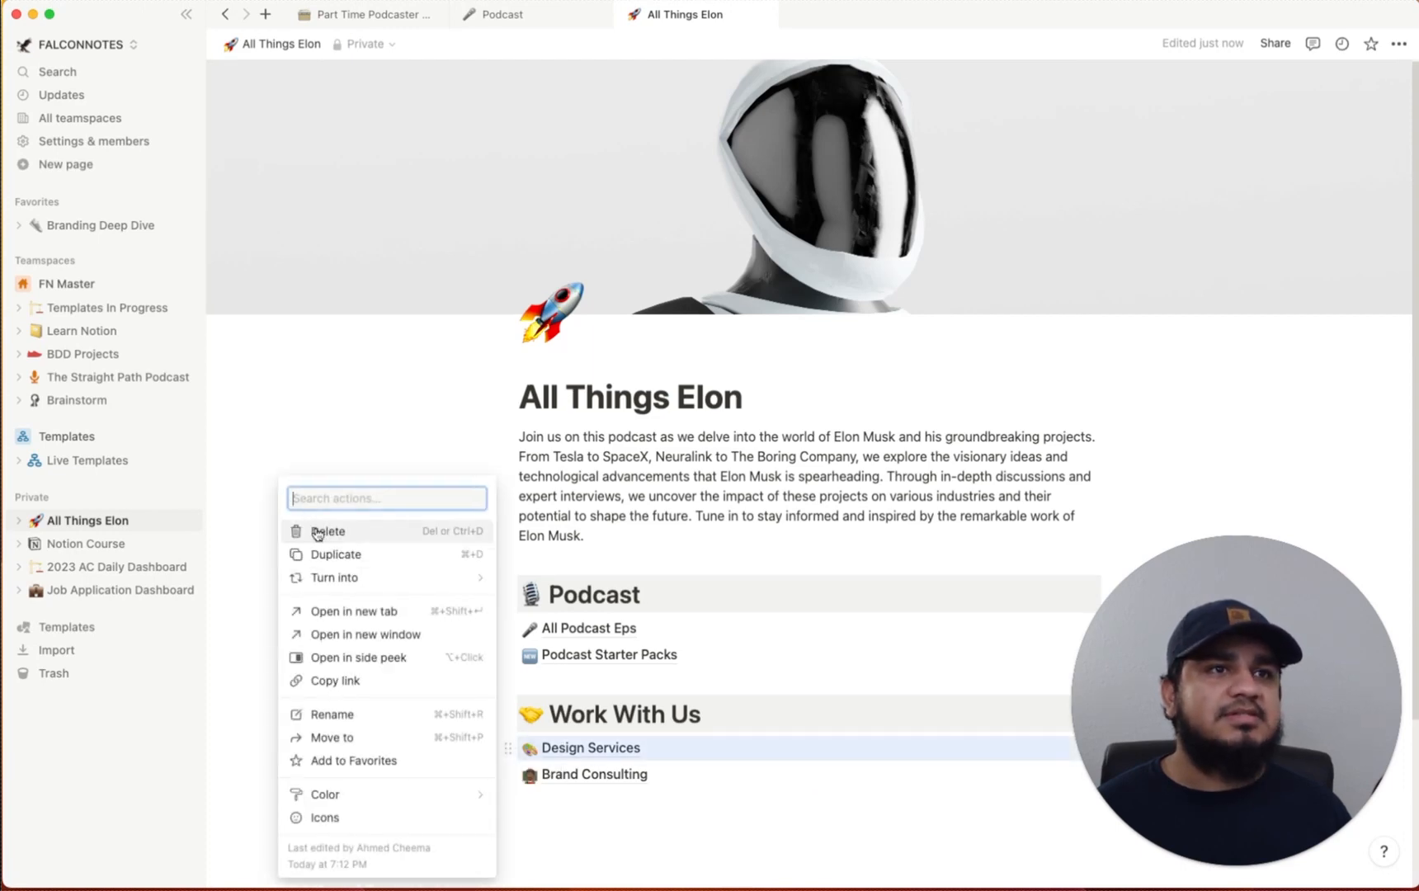
{"action": "left_click", "coordinate": [318, 533]}
{"action": "left_click", "coordinate": [508, 748]}
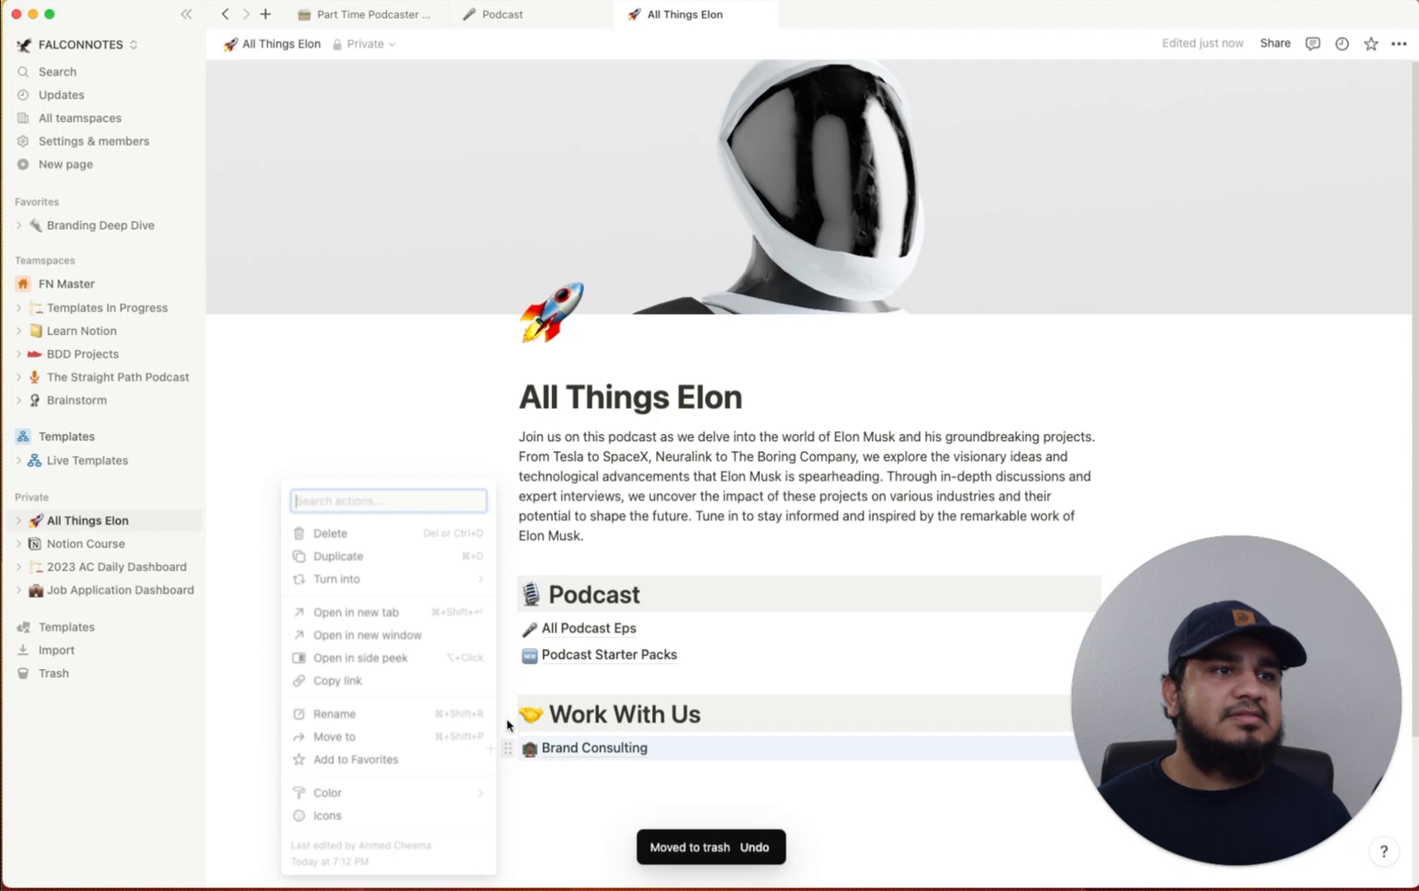
{"action": "left_click", "coordinate": [422, 531]}
Create an 'Elon Musk Consult' subpage under Work With Us and open it
{"action": "left_click", "coordinate": [572, 742]}
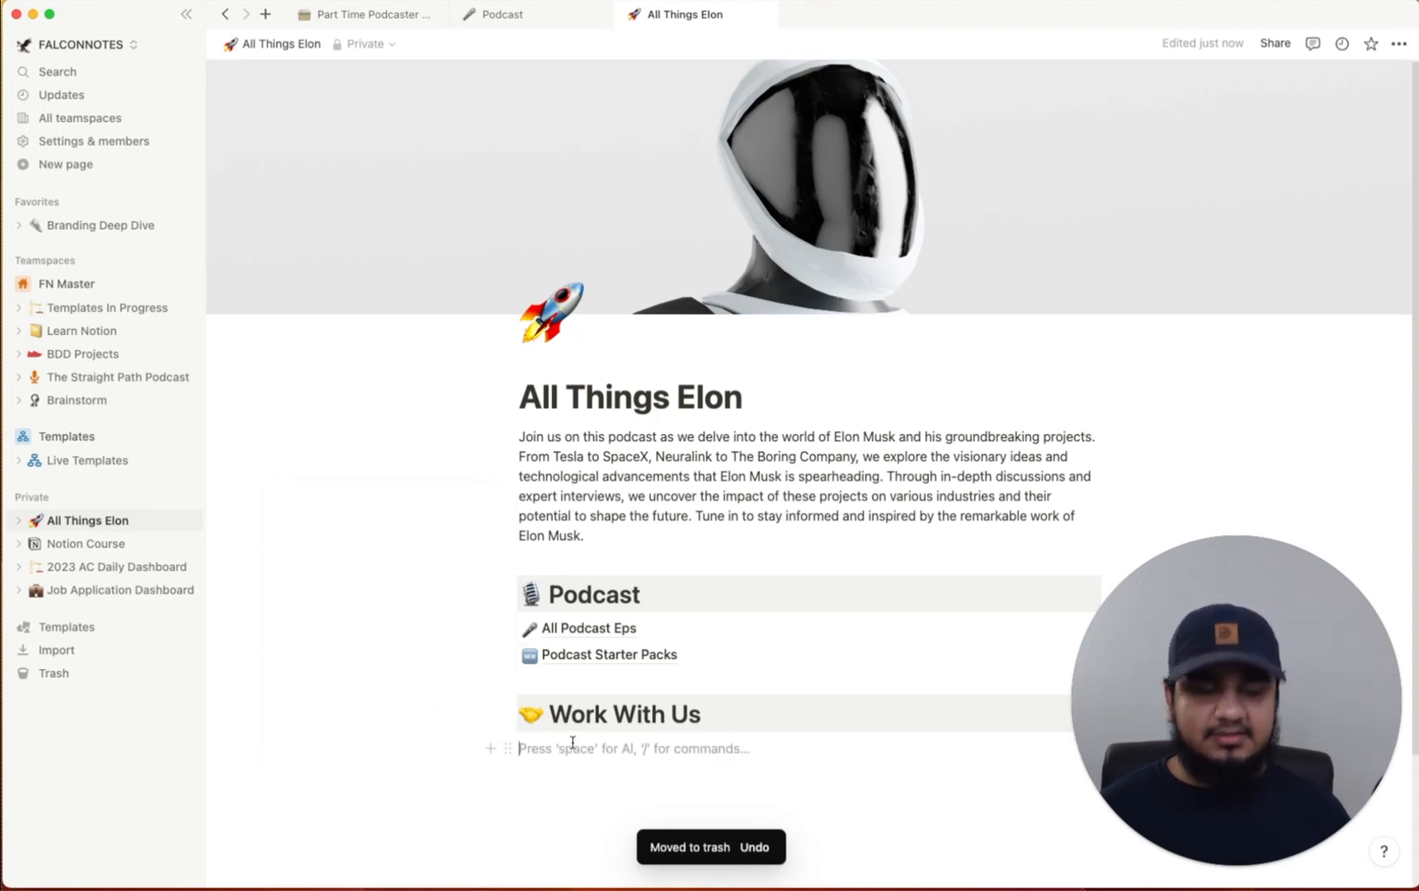
{"action": "type", "text": "Elon "}
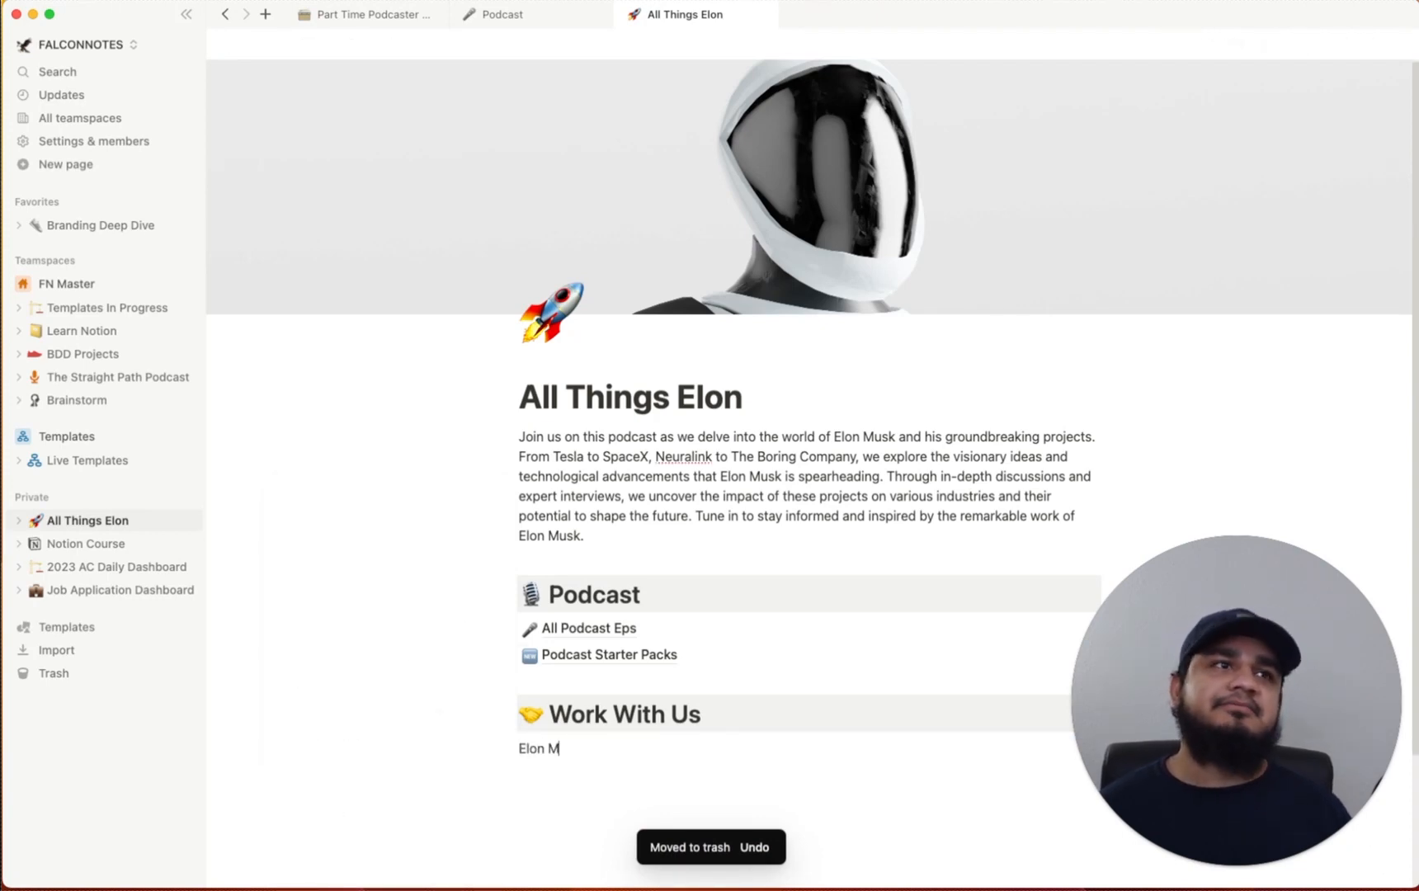
{"action": "type", "text": "Musk Co"}
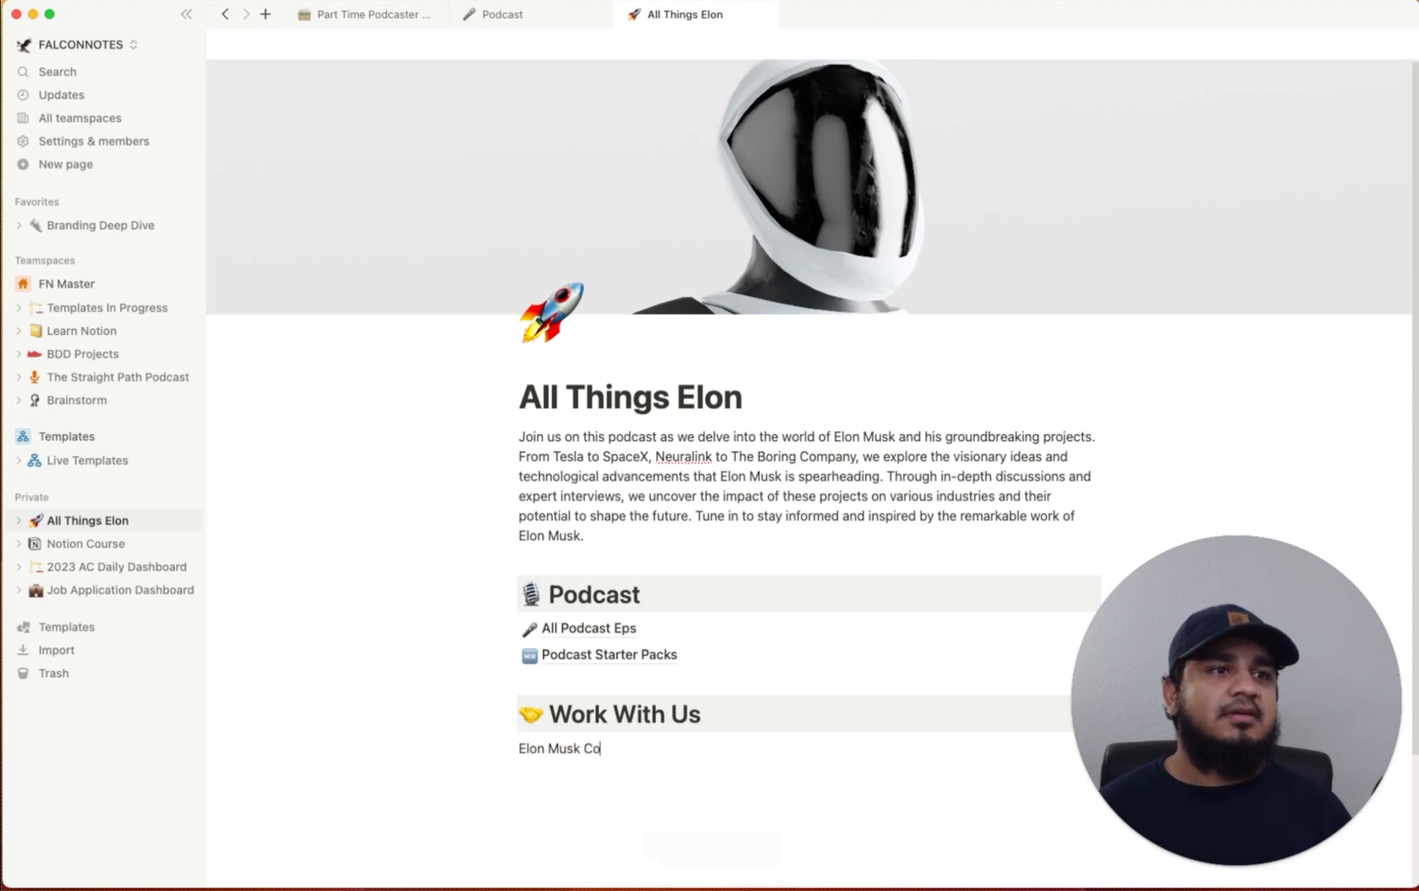
{"action": "type", "text": "nsult /"}
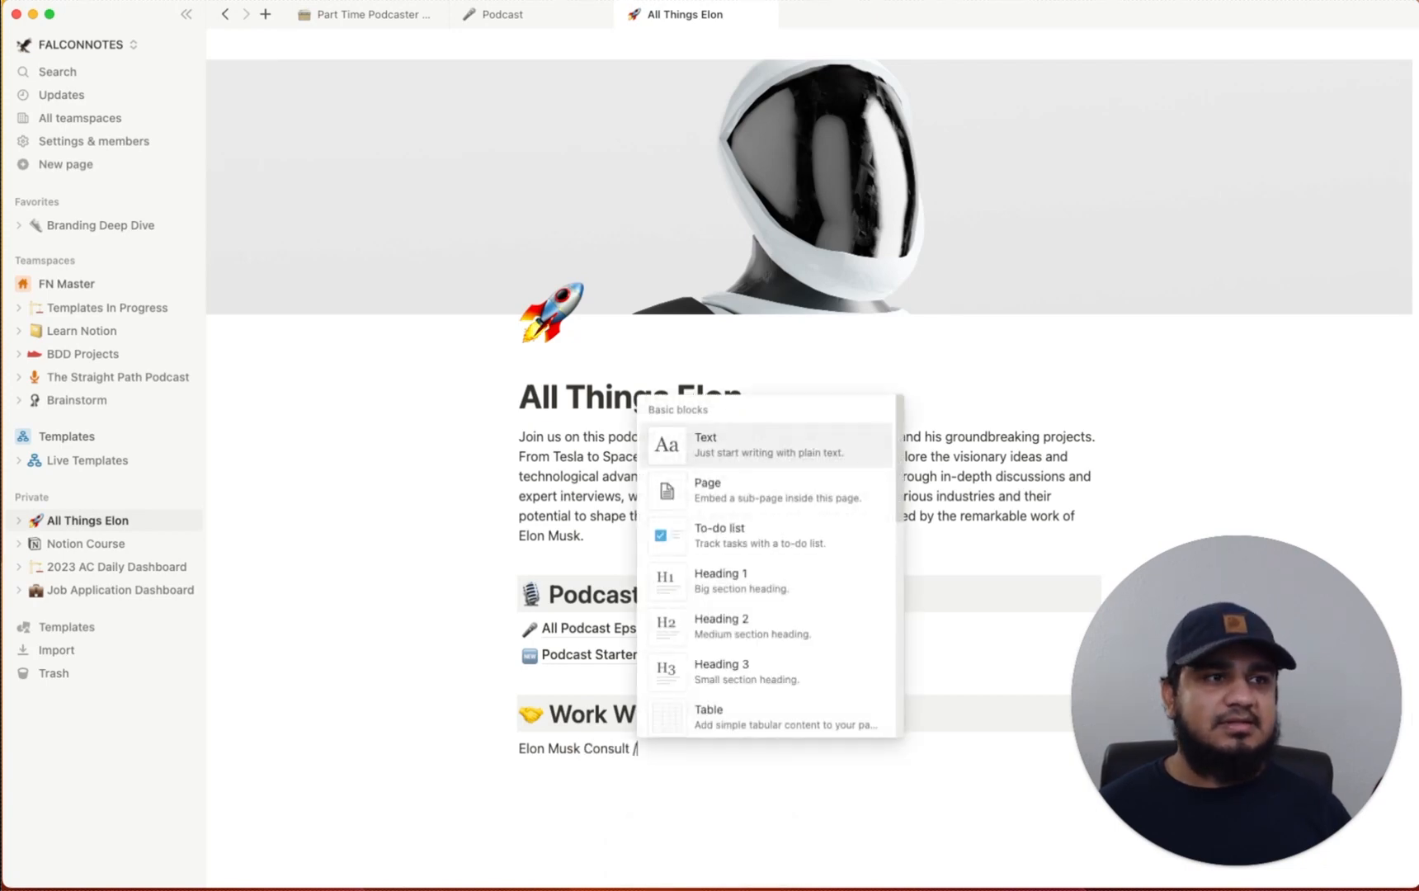
{"action": "type", "text": "page"}
{"action": "key", "text": "Return"}
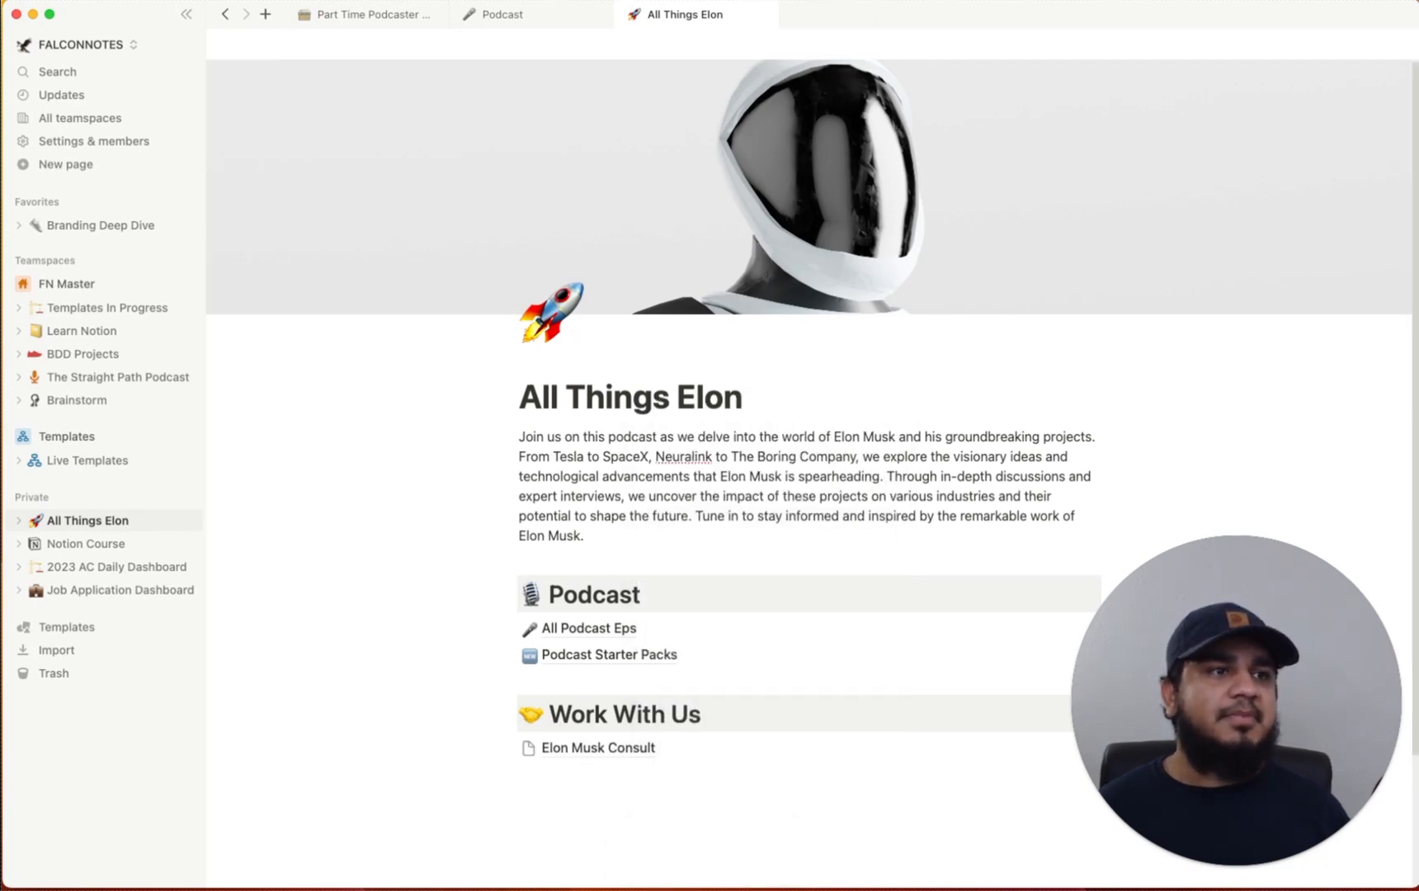
{"action": "left_click", "coordinate": [615, 749]}
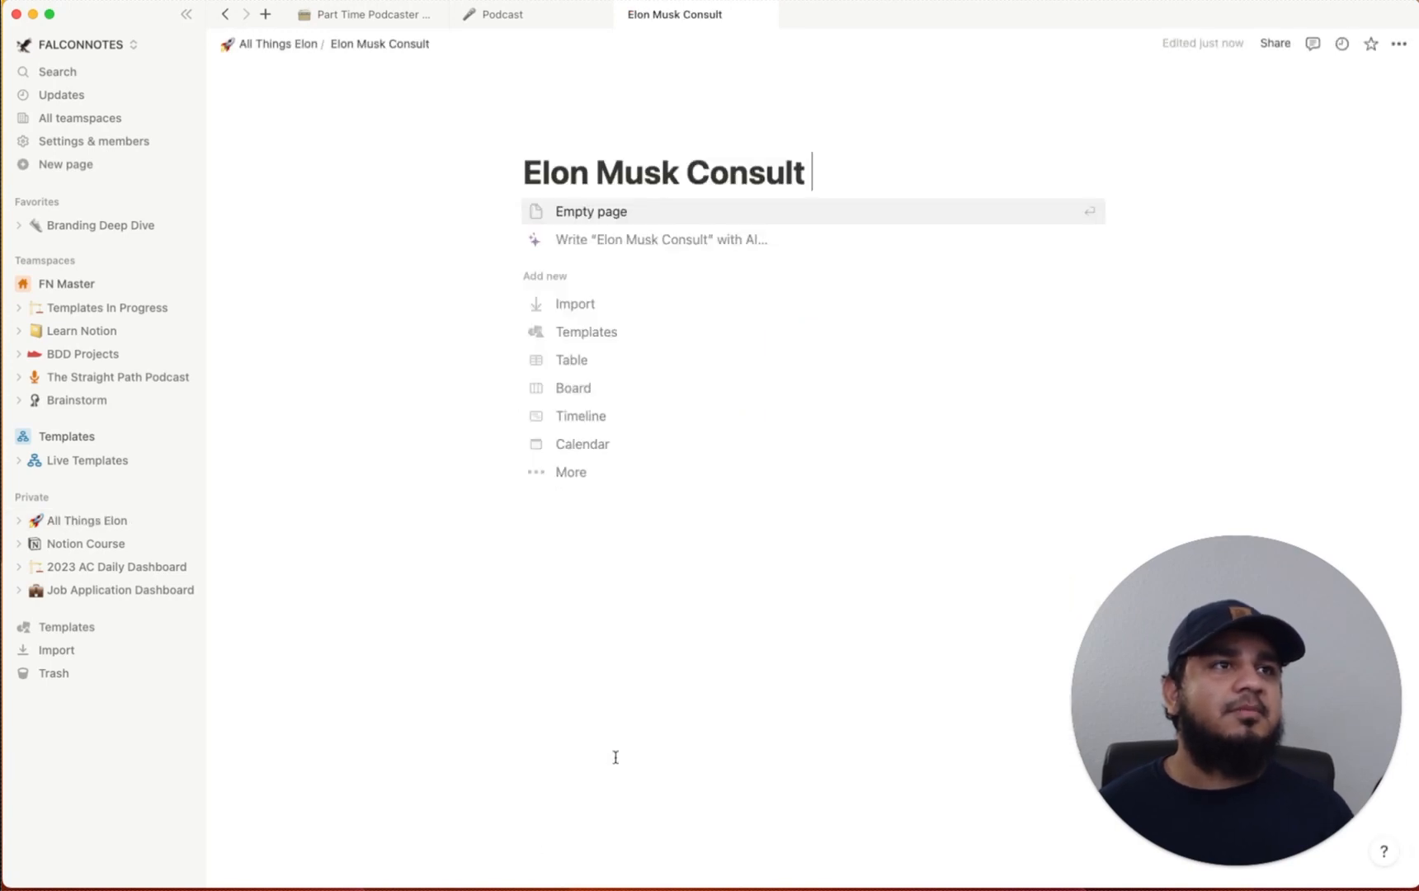
Generate an AI landing page for a company teaching people to be more like Elon Musk
{"action": "left_click", "coordinate": [633, 239]}
{"action": "left_click_drag", "start_coordinate": [715, 217], "coordinate": [559, 213]}
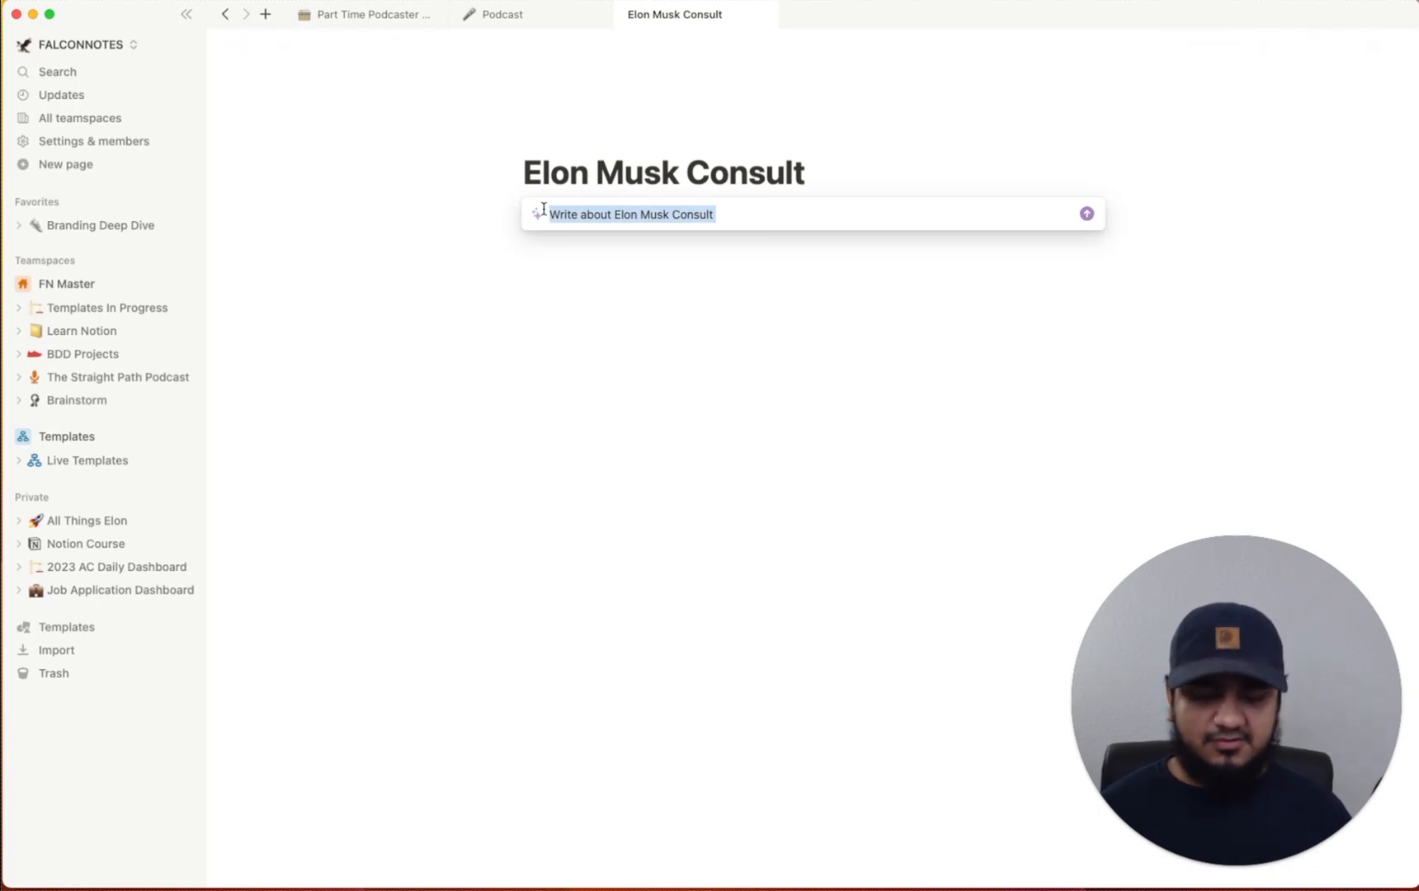
{"action": "type", "text": "Write a l"}
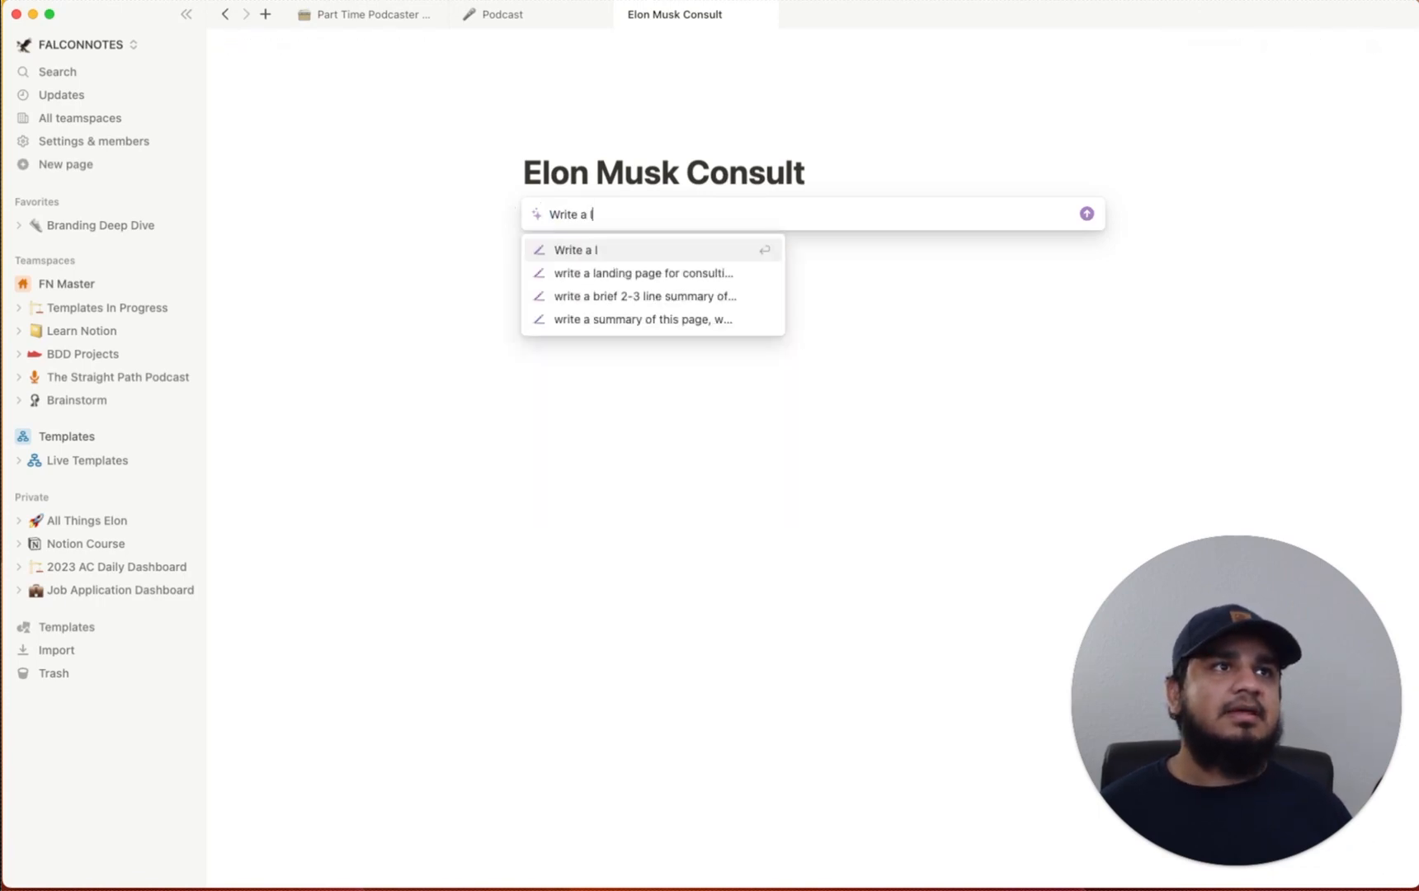
{"action": "type", "text": "anding page for"}
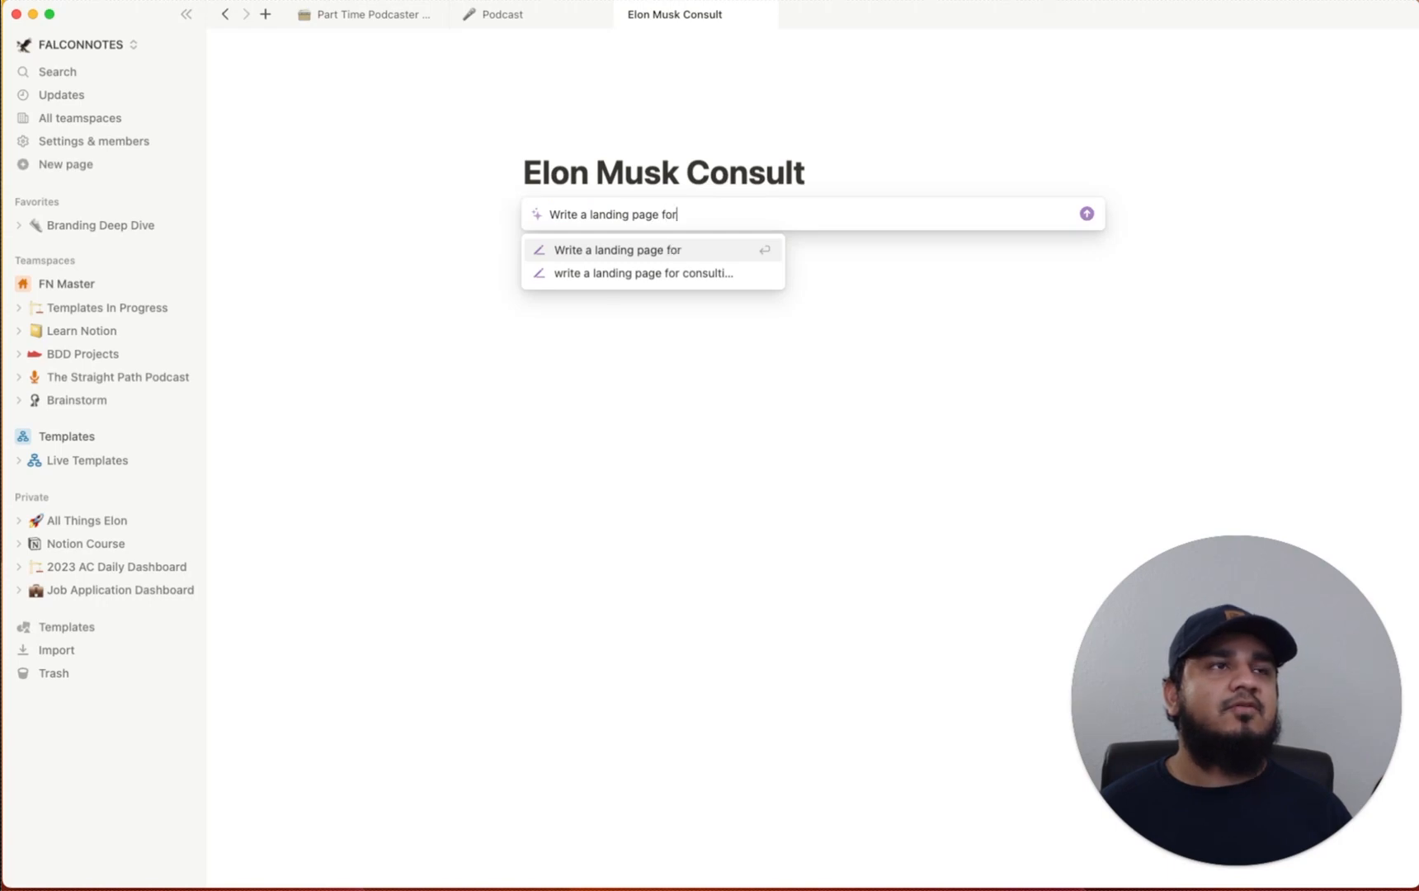
{"action": "type", "text": " a com"}
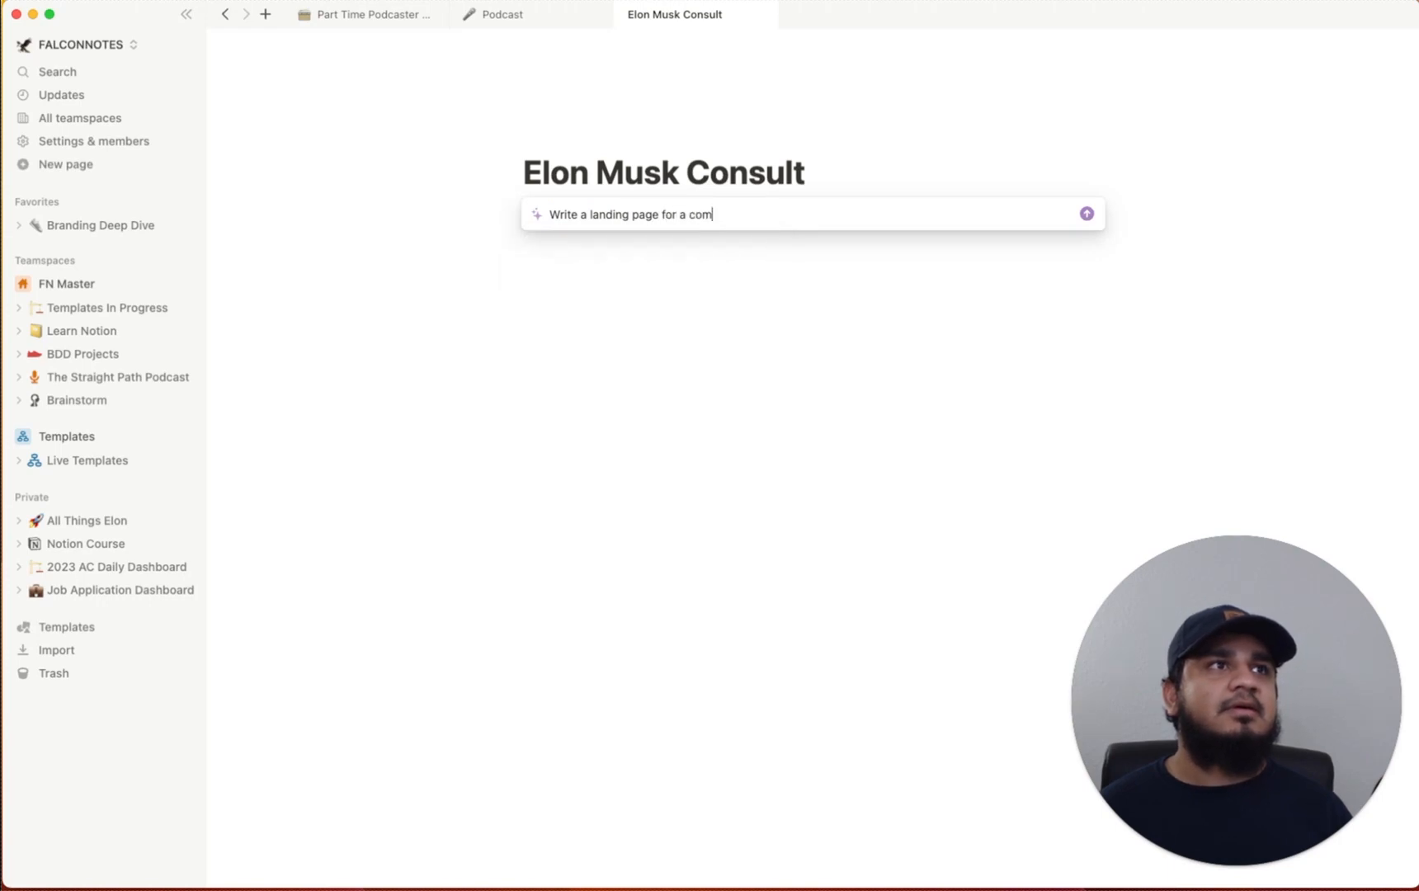
{"action": "type", "text": "pany that does elon musk consultations for people that w"}
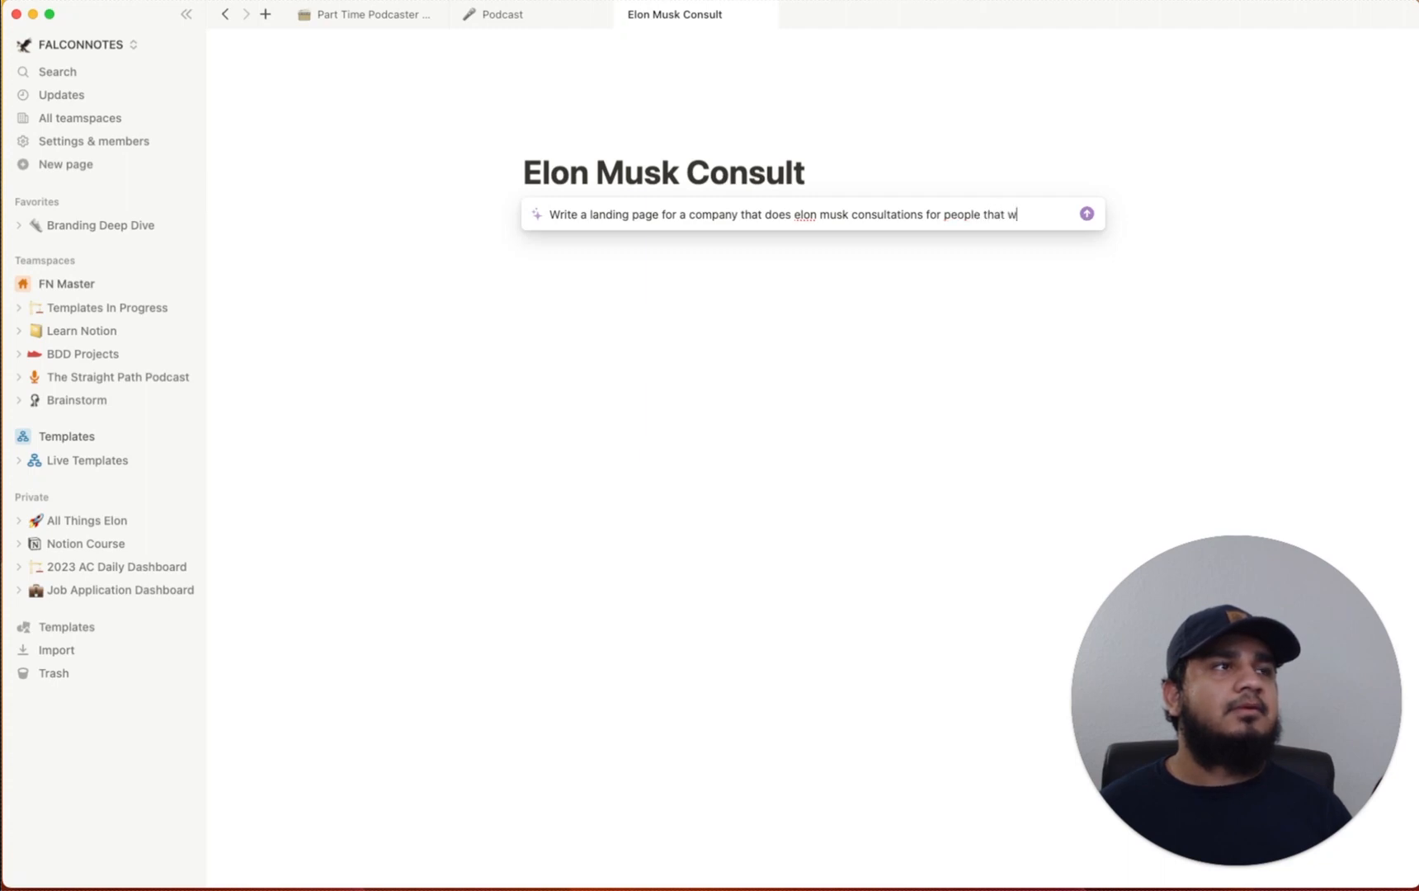
{"action": "type", "text": "arn to be more like e"}
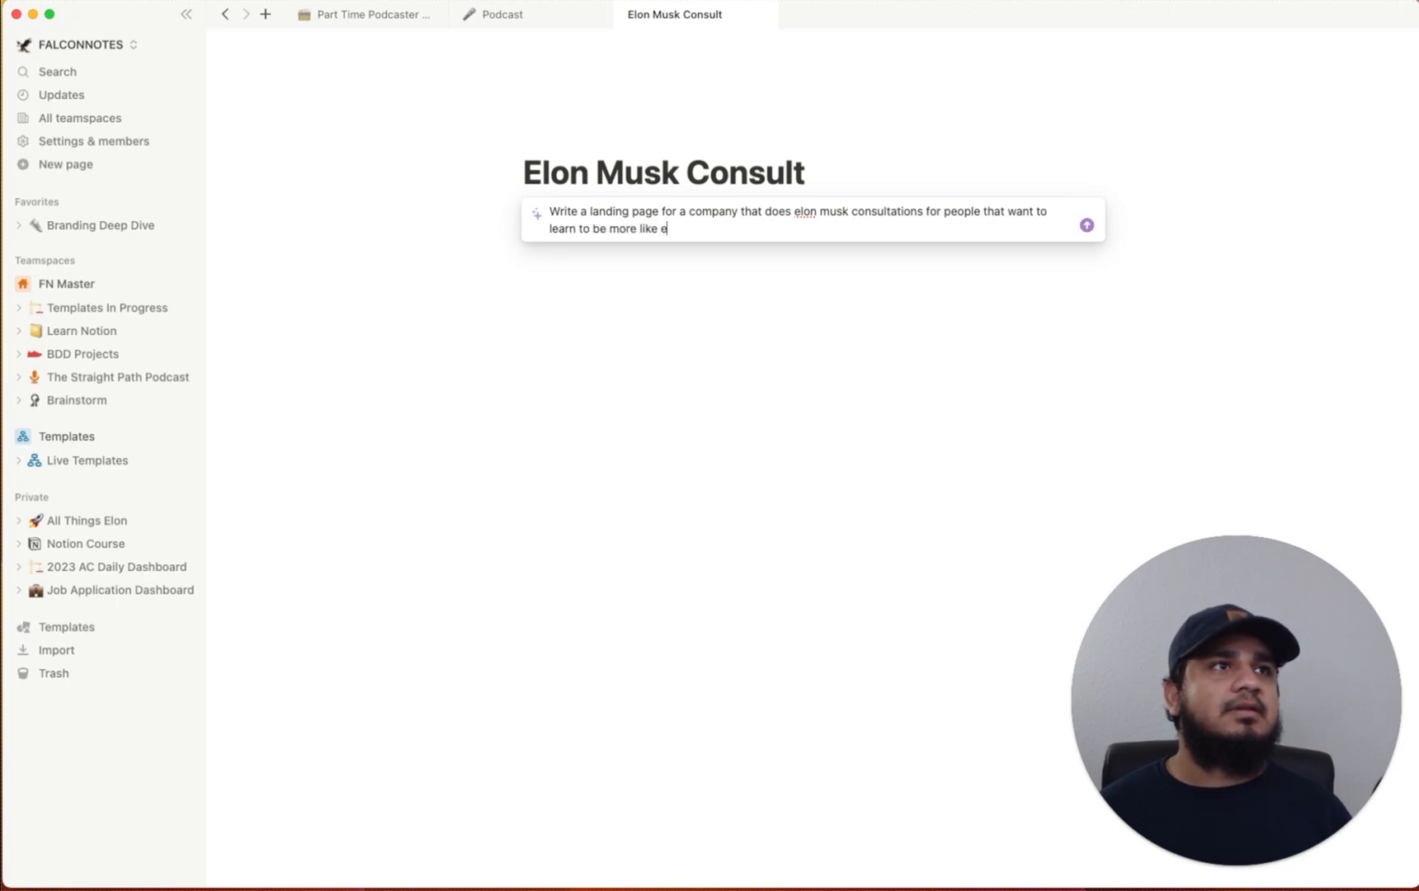
{"action": "type", "text": "lon musk"}
{"action": "key", "text": "Return"}
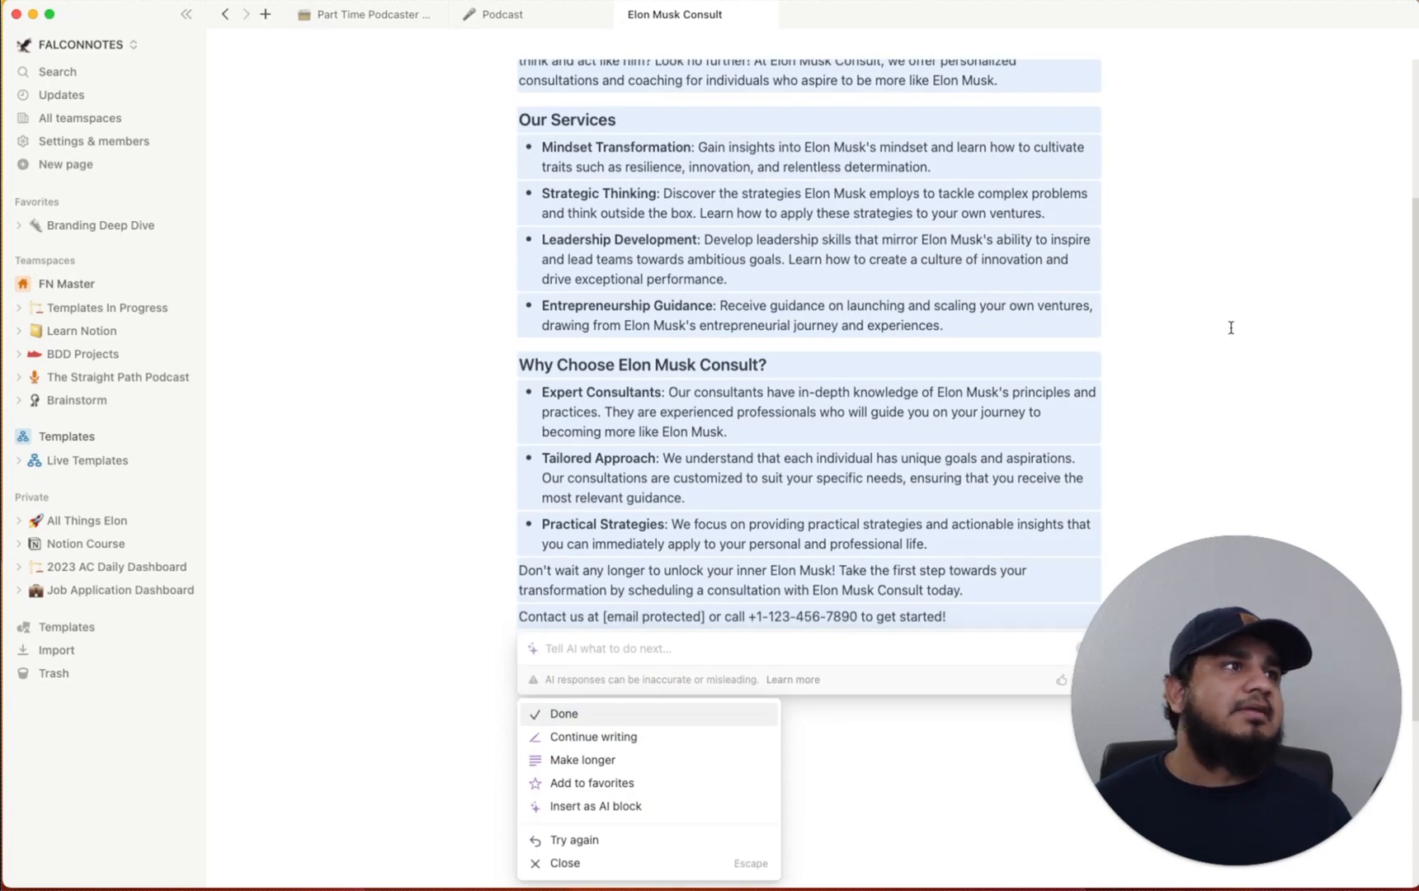
{"action": "key", "text": "Return"}
{"action": "scroll", "coordinate": [1140, 348], "scroll_direction": "up", "scroll_amount": 5}
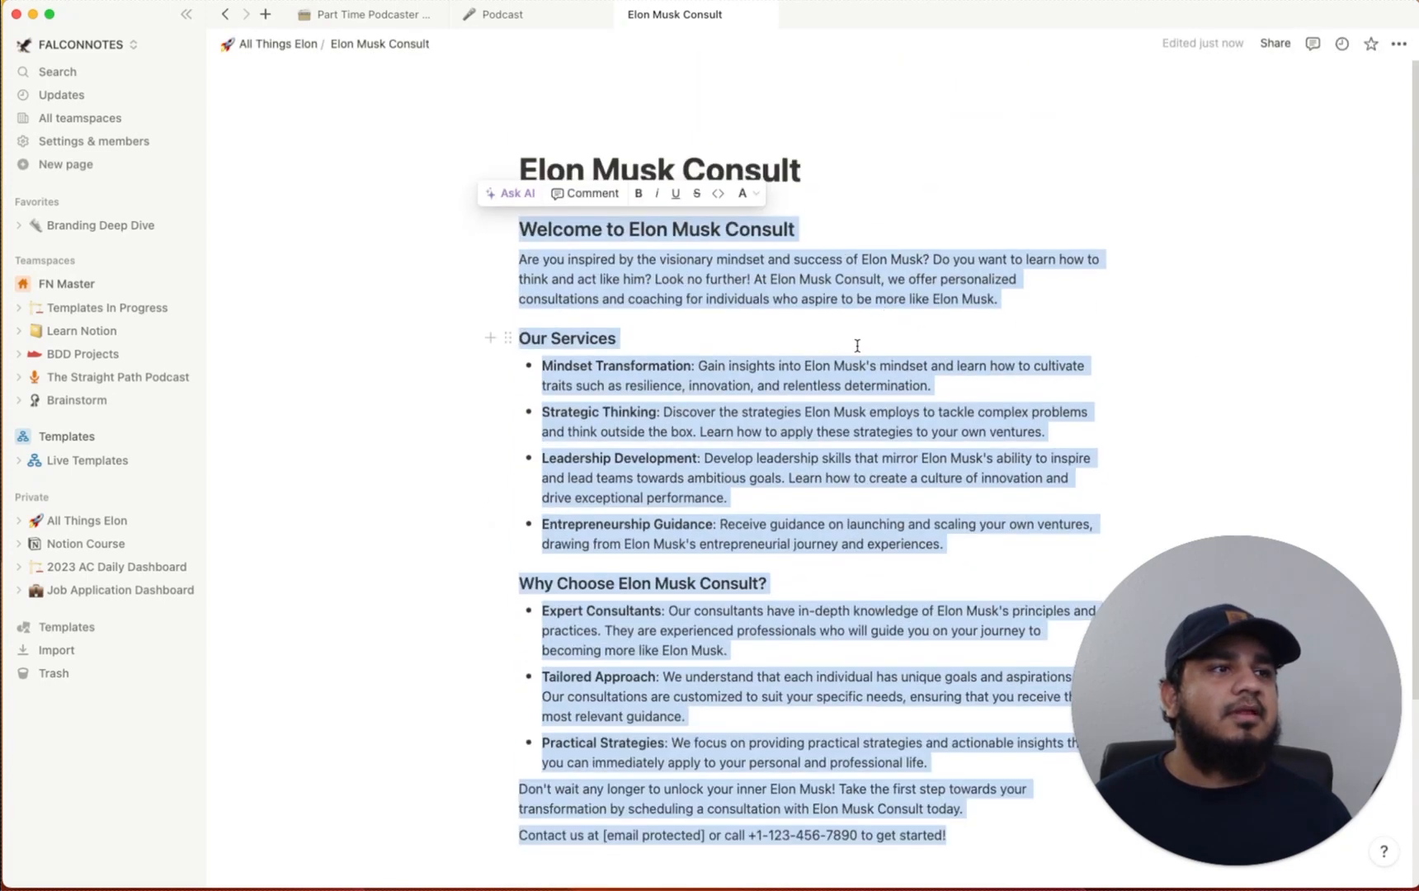
{"action": "scroll", "coordinate": [858, 346], "scroll_direction": "down", "scroll_amount": 3}
{"action": "left_click", "coordinate": [694, 657]}
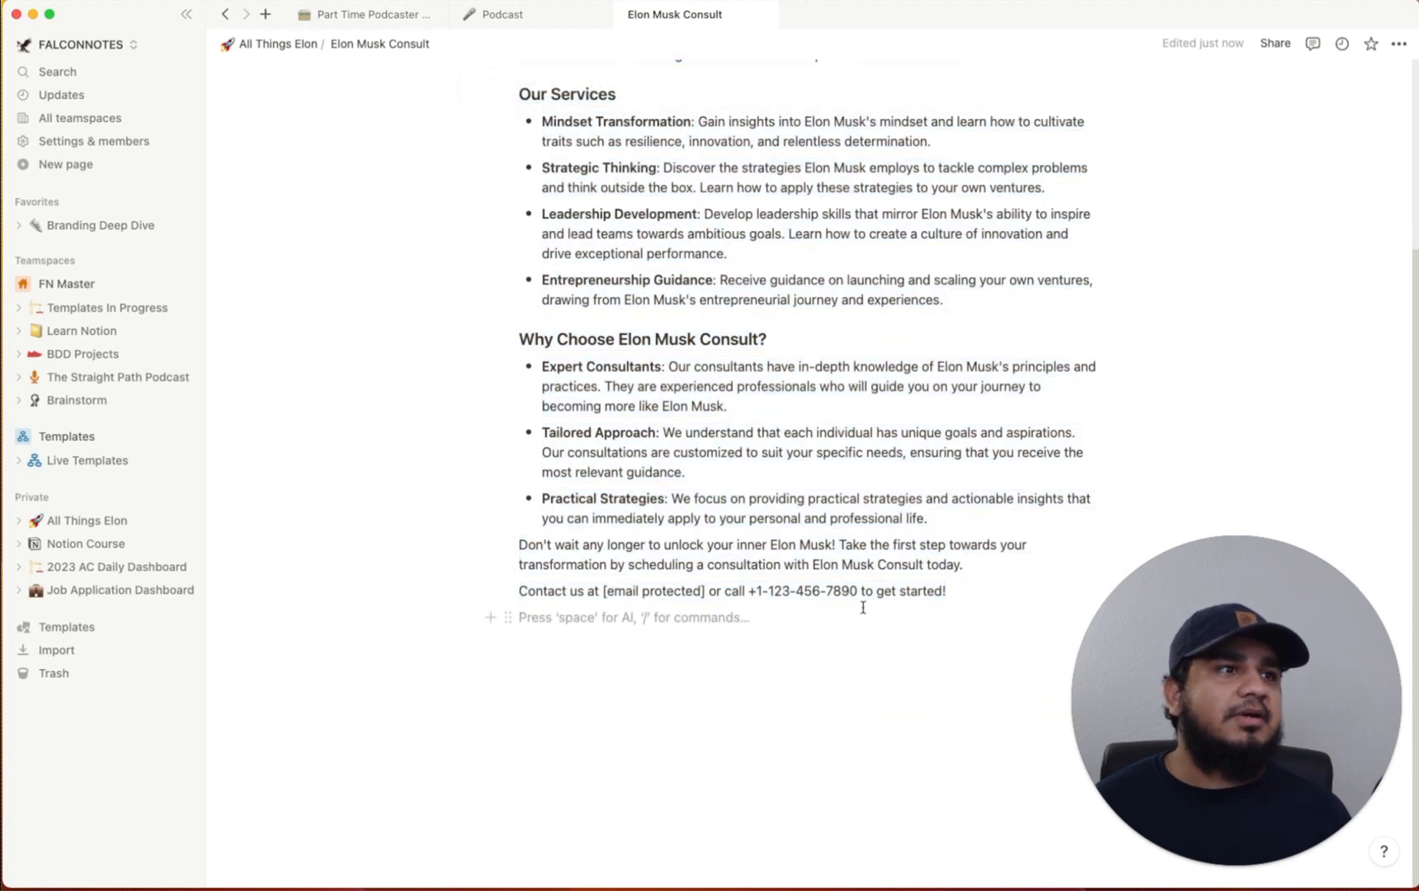
Remove the phone number from the landing page's contact line
{"action": "left_click_drag", "start_coordinate": [856, 589], "coordinate": [749, 590]}
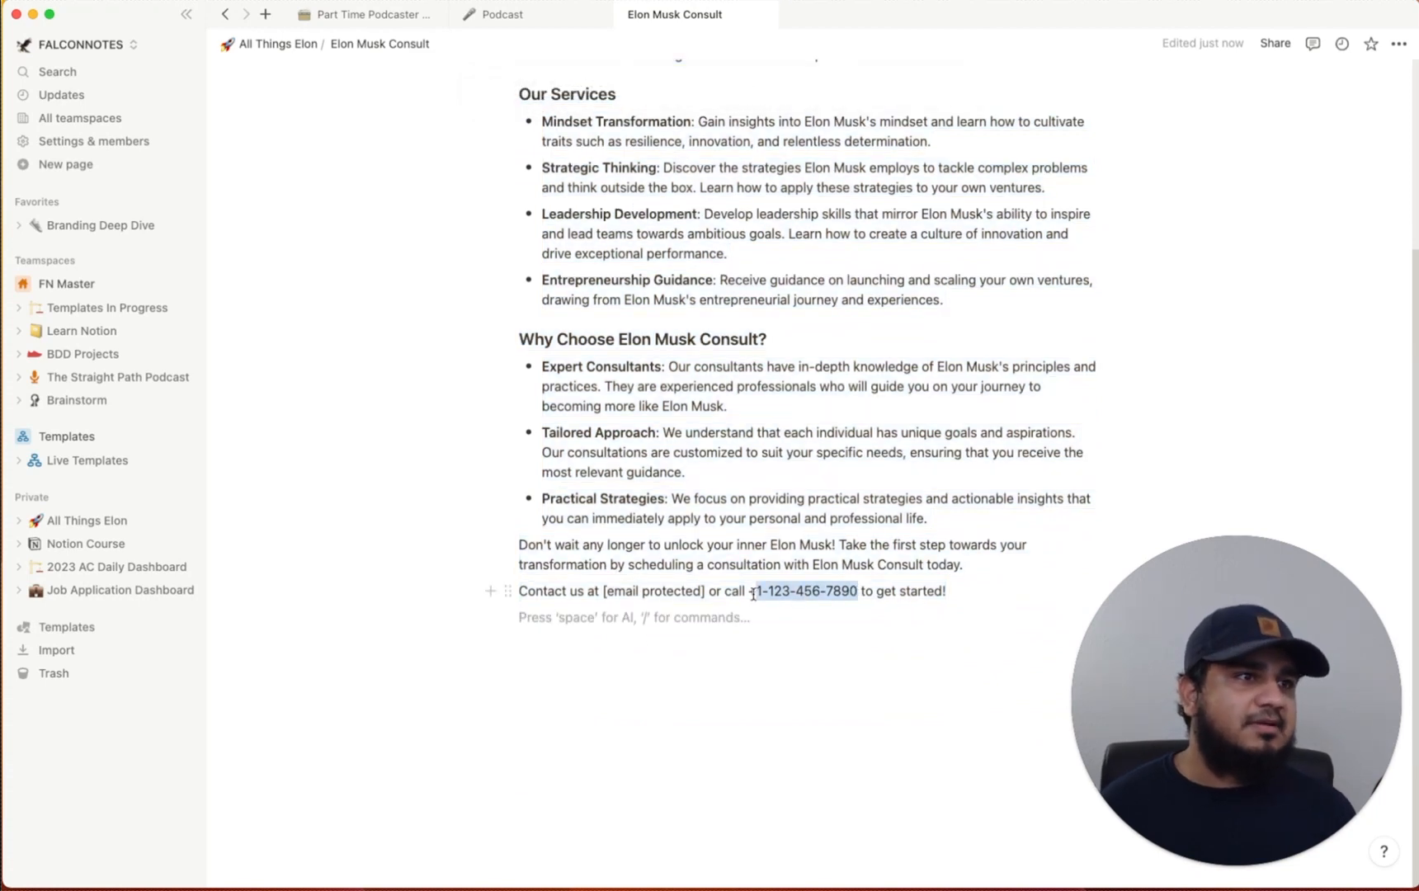
{"action": "key", "text": "BackSpace"}
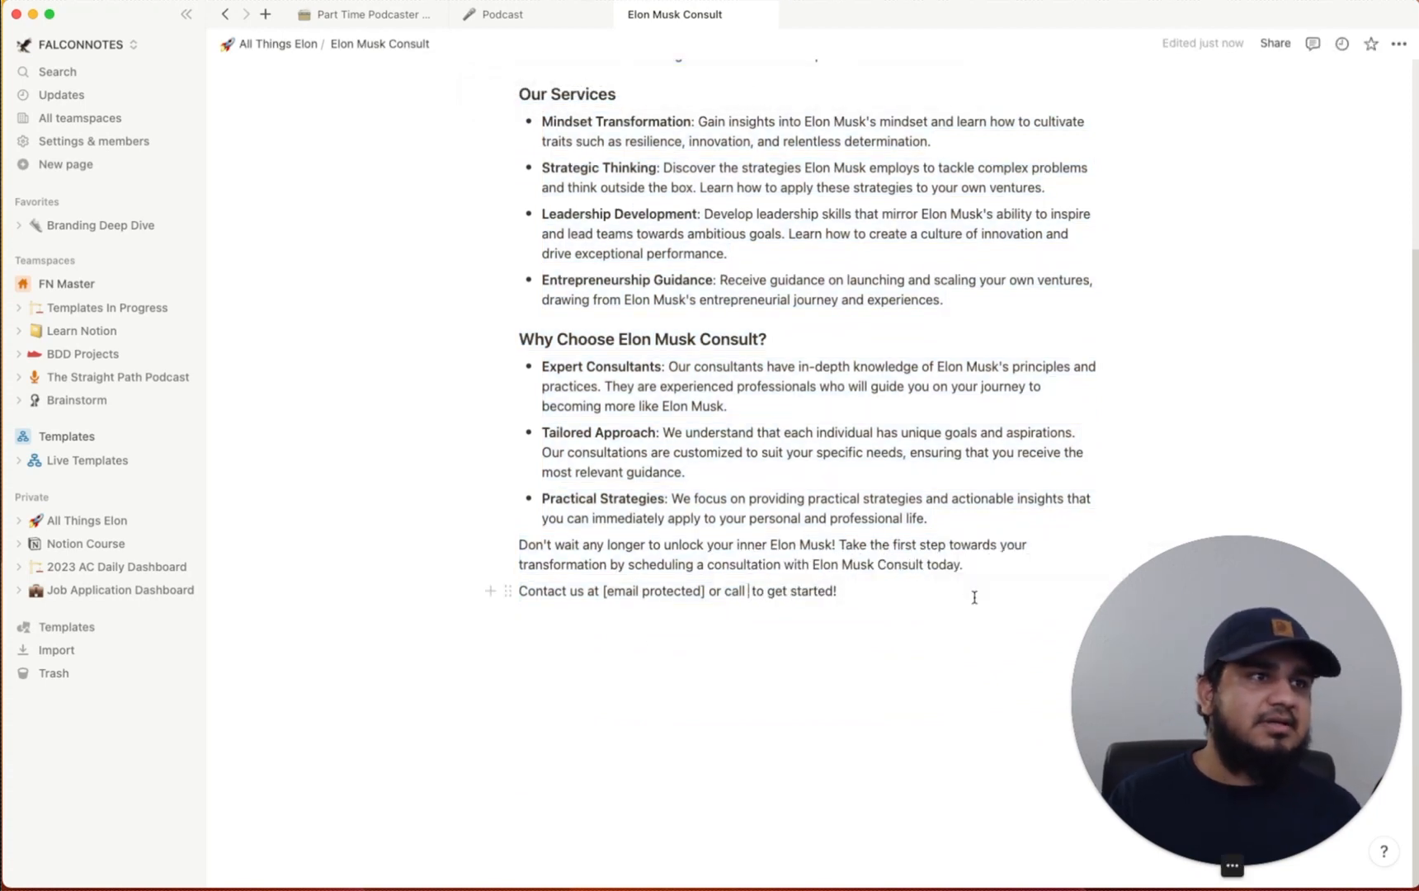
{"action": "key", "text": "Down"}
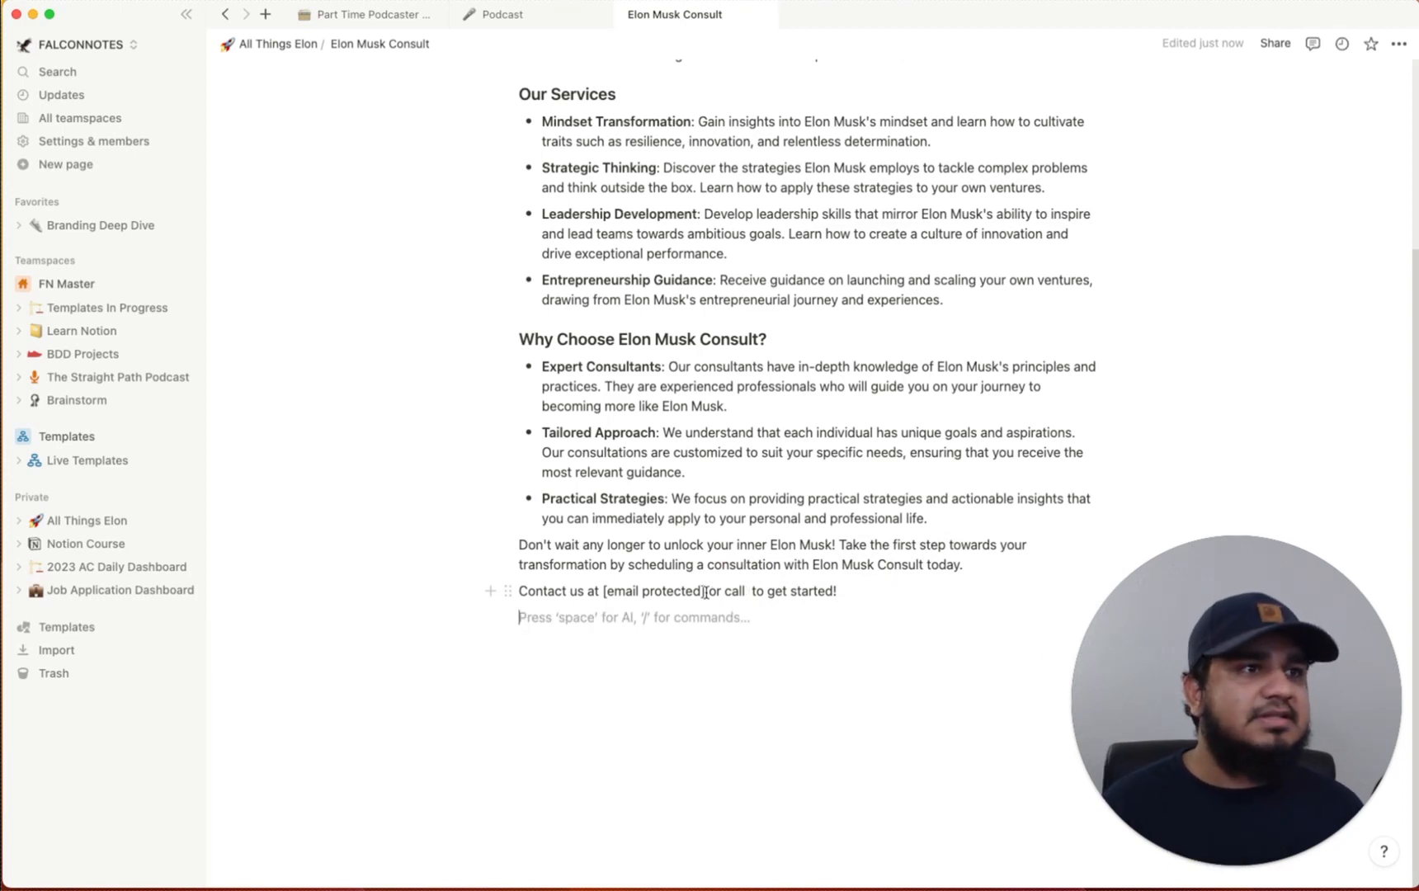
Edit the closing line to 'Contact us now to get started!', then go to the Google Forms contact form
{"action": "left_click_drag", "start_coordinate": [706, 592], "coordinate": [602, 591]}
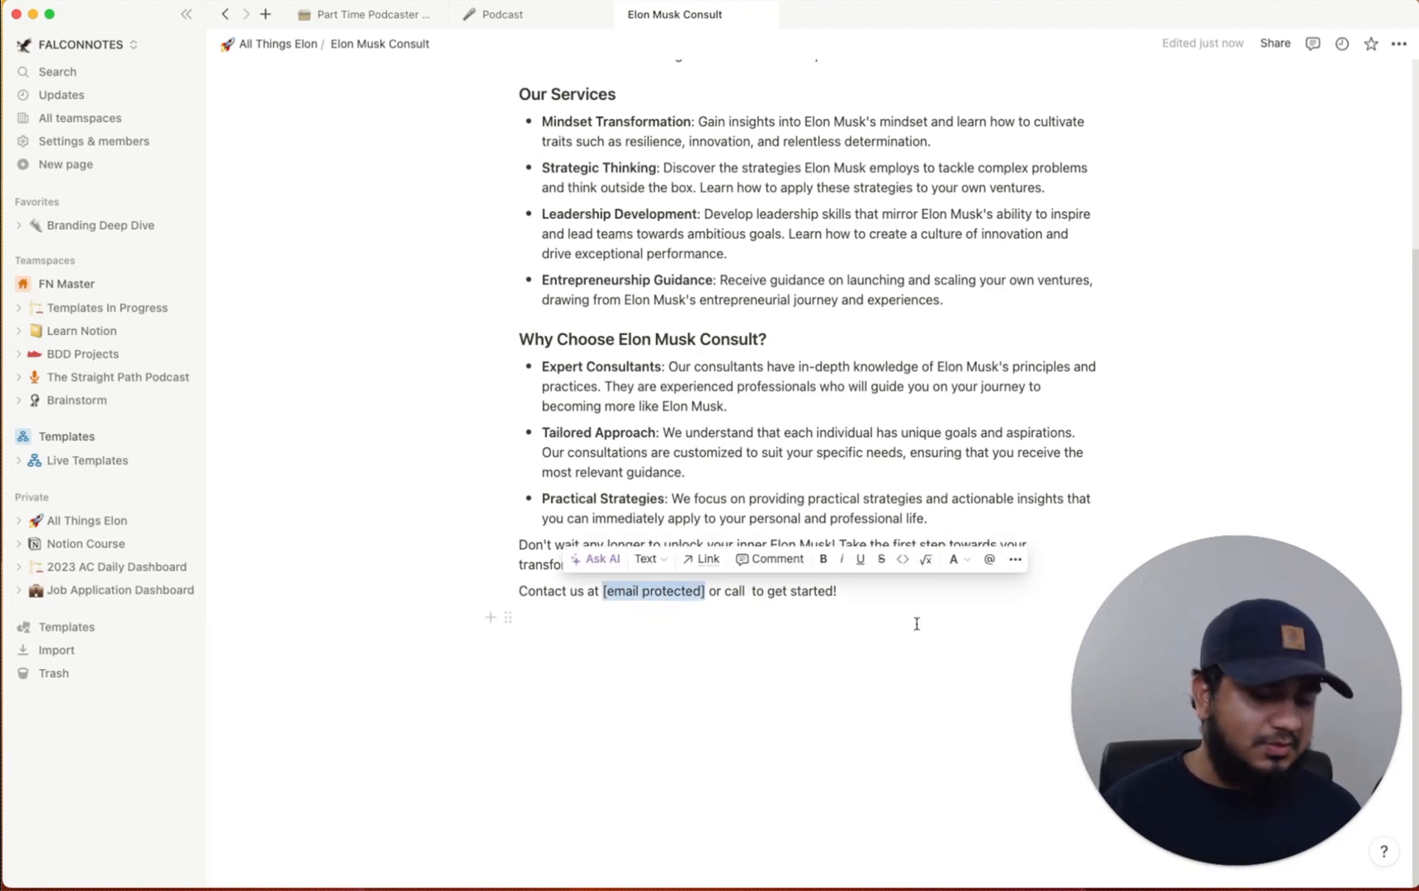
{"action": "key", "text": "BackSpace"}
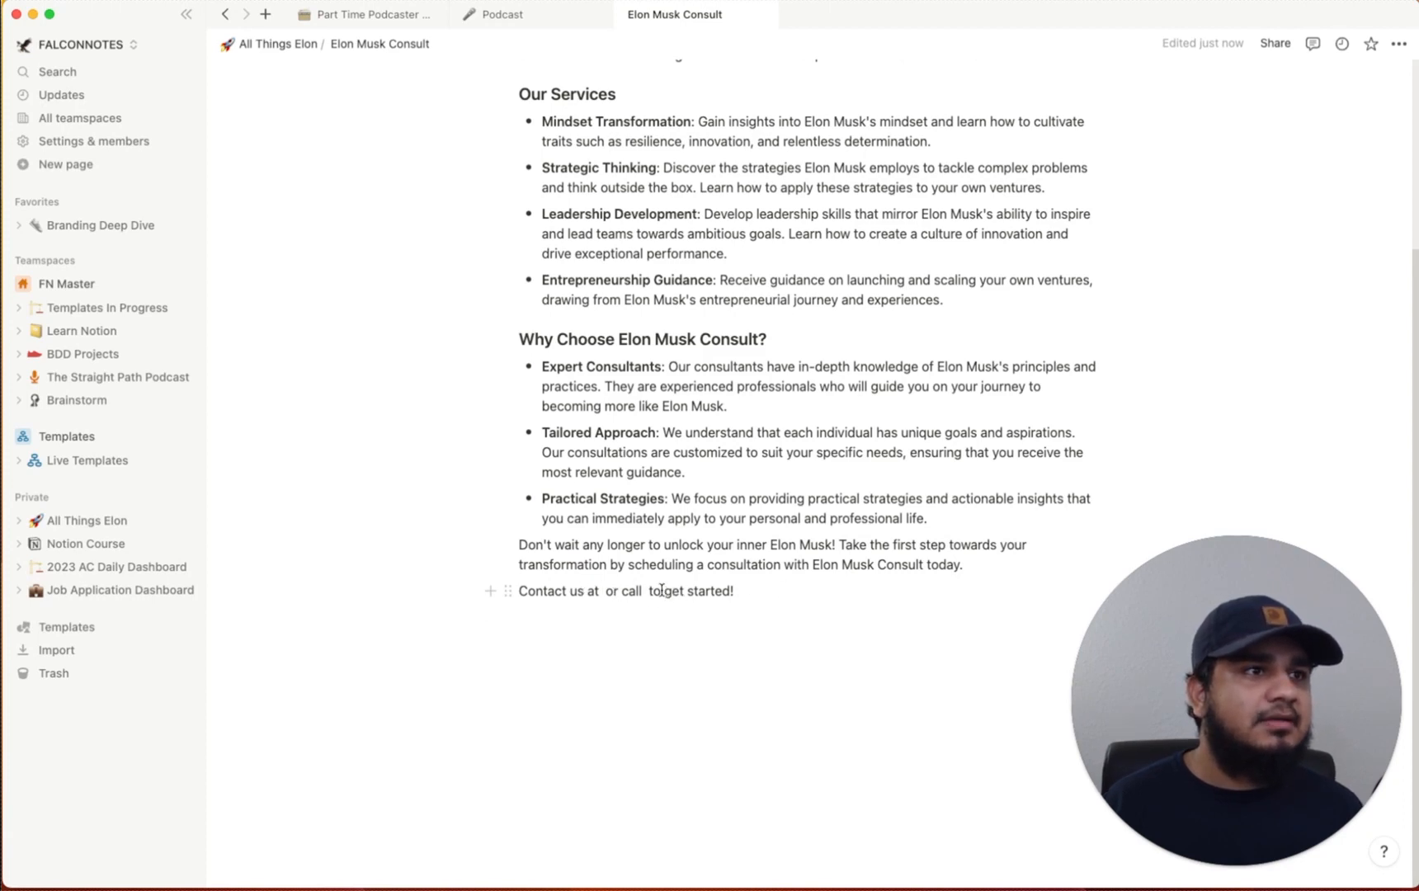
{"action": "left_click_drag", "start_coordinate": [647, 591], "coordinate": [599, 594]}
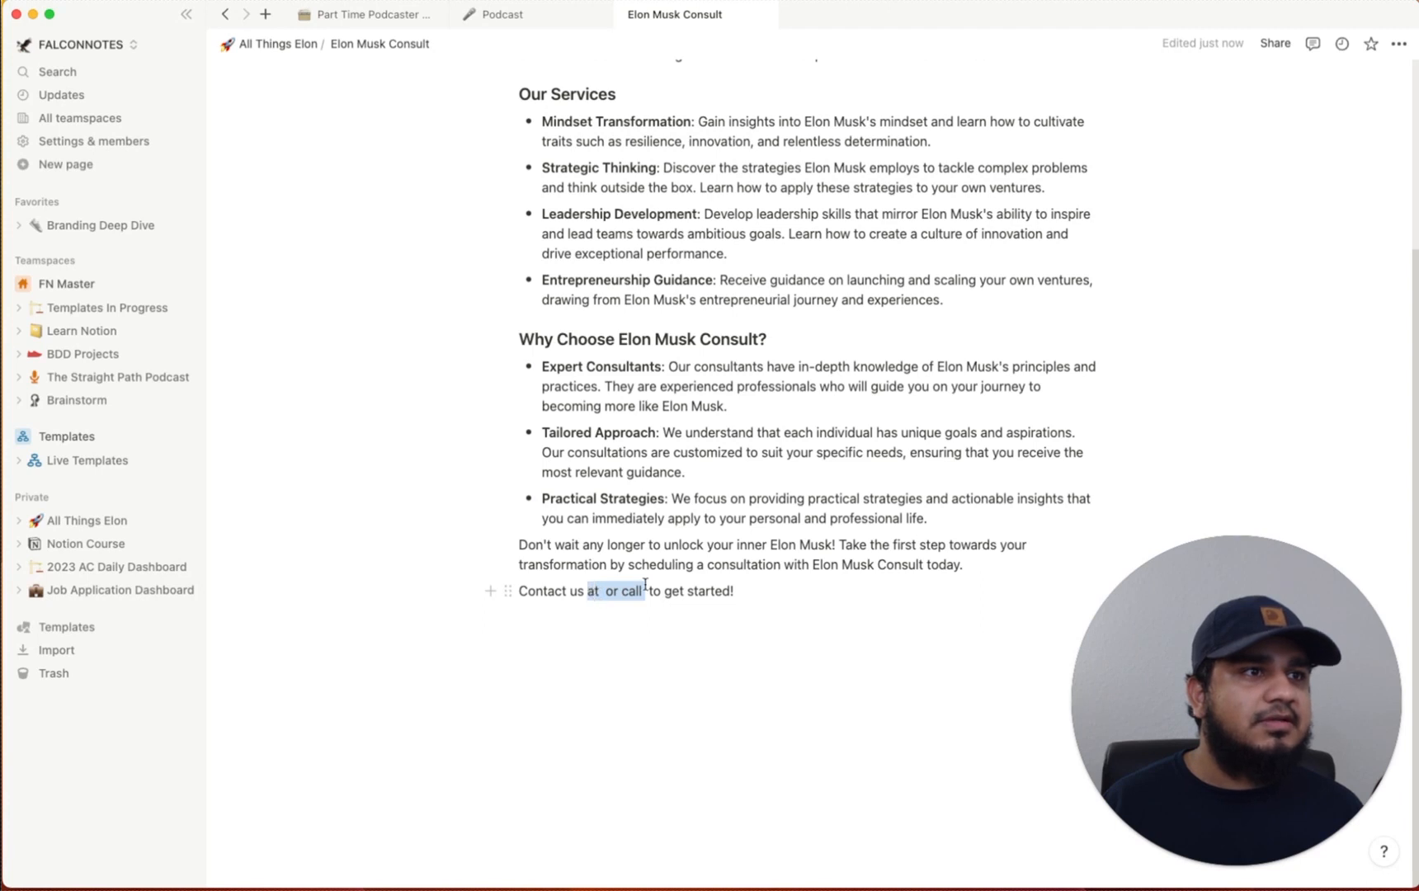
{"action": "key", "text": "BackSpace"}
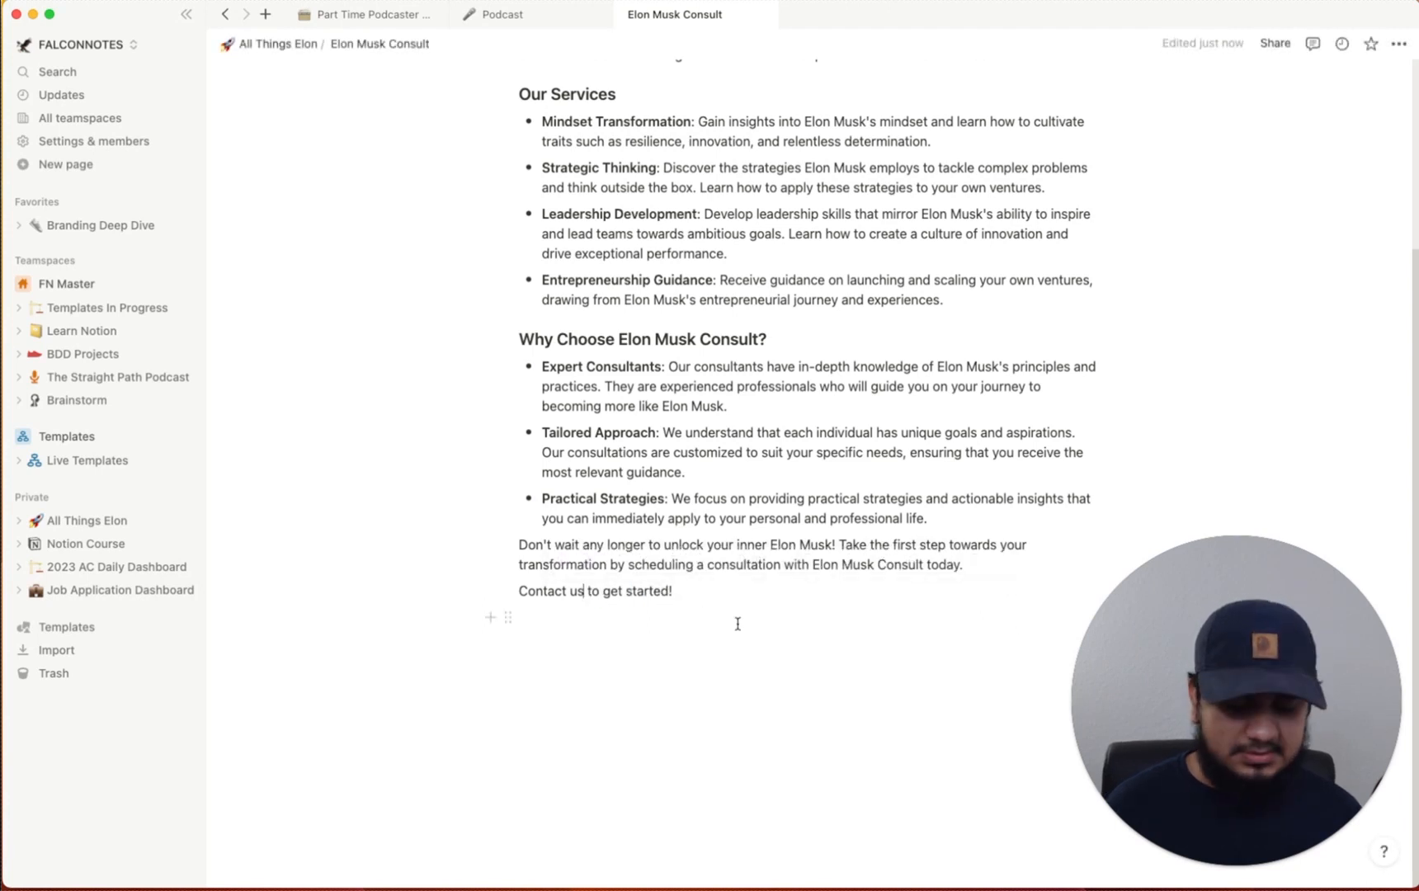
{"action": "type", "text": "no"}
{"action": "key", "text": "BackSpace"}
{"action": "key", "text": "BackSpace"}
{"action": "key", "text": "BackSpace"}
{"action": "type", "text": "no"}
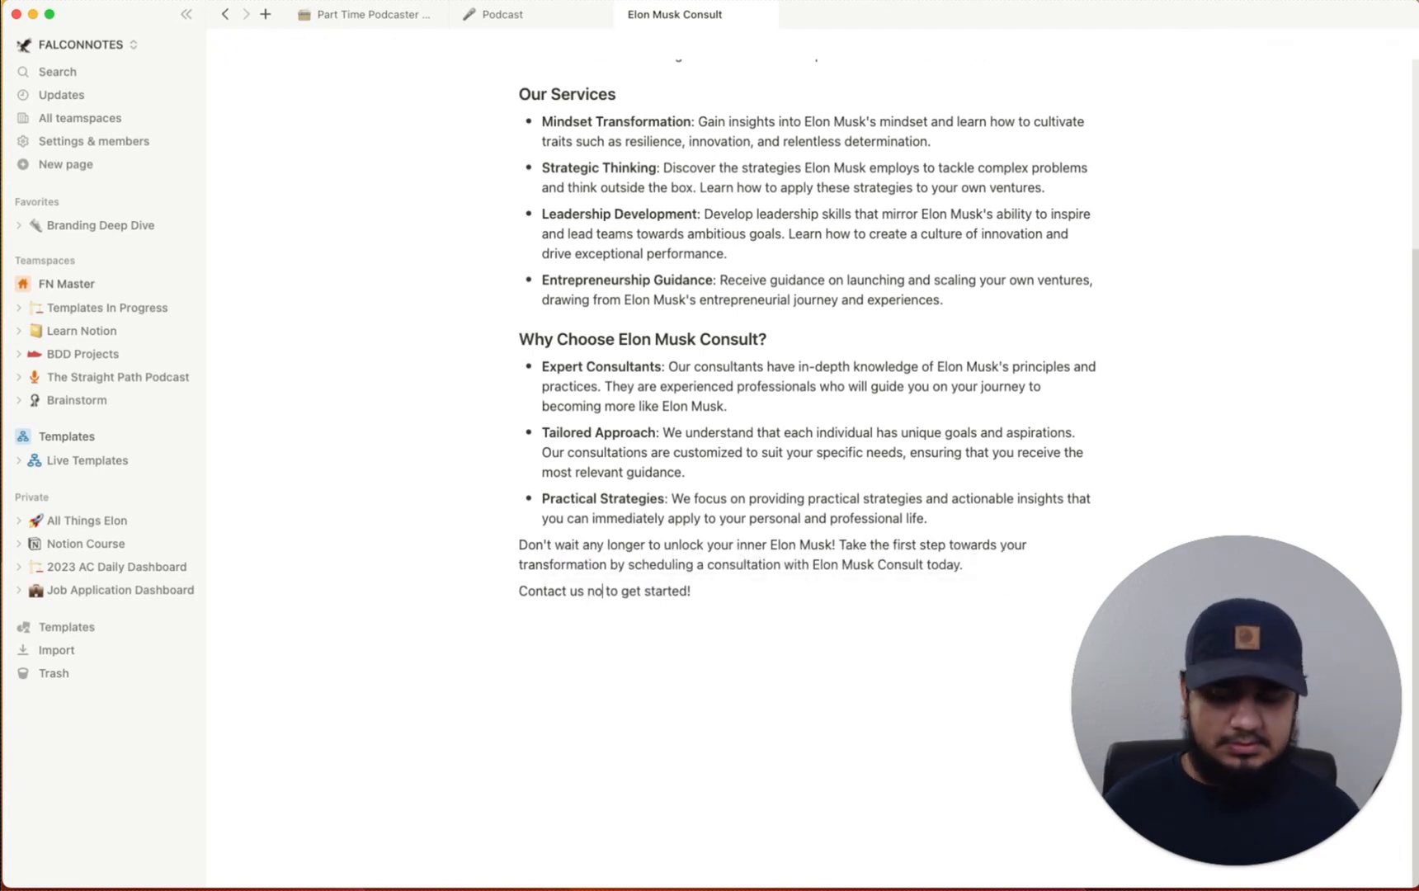
{"action": "type", "text": "w"}
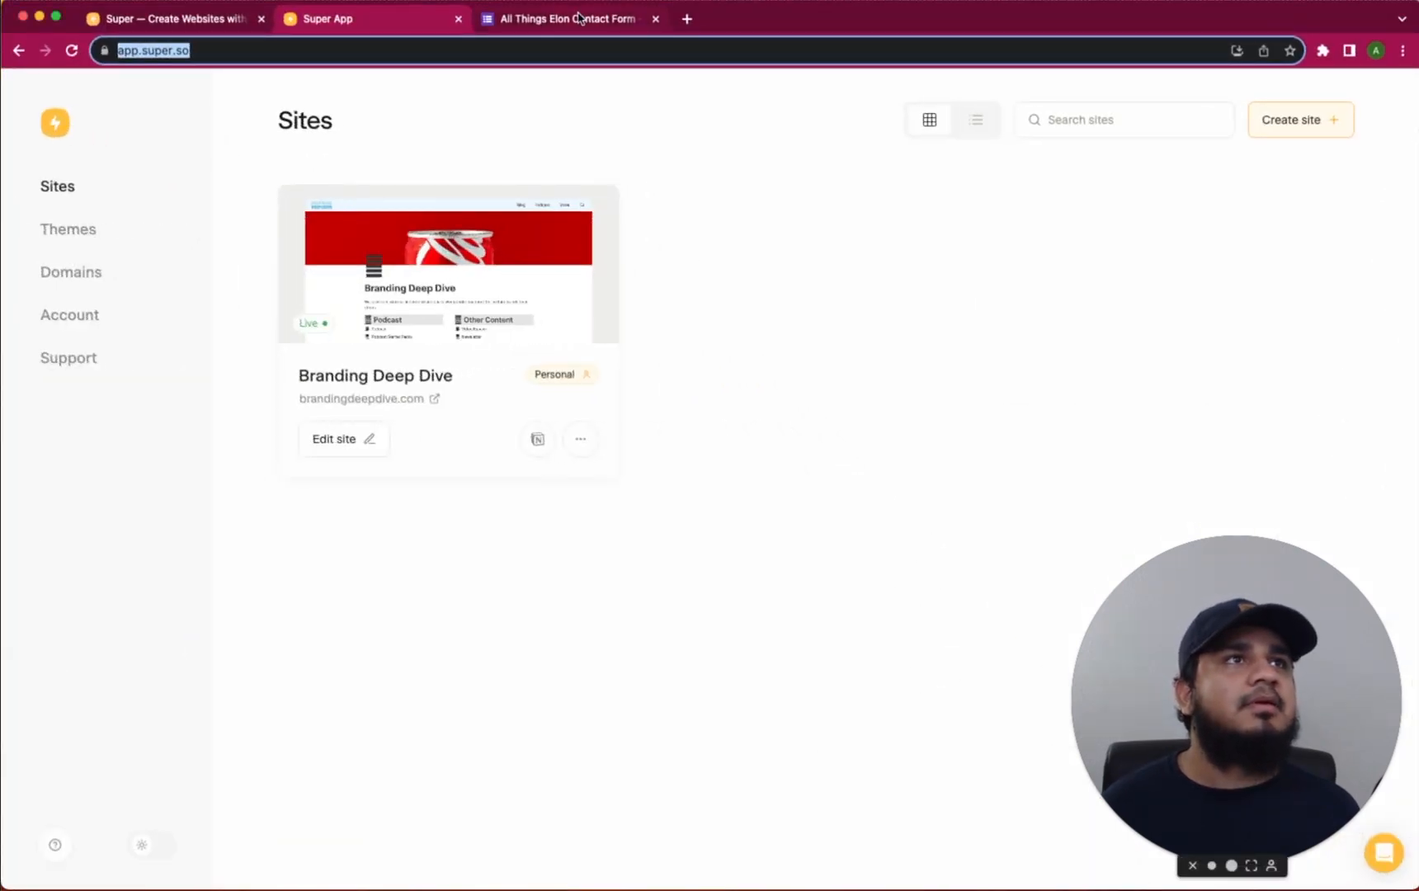
{"action": "left_click", "coordinate": [580, 18]}
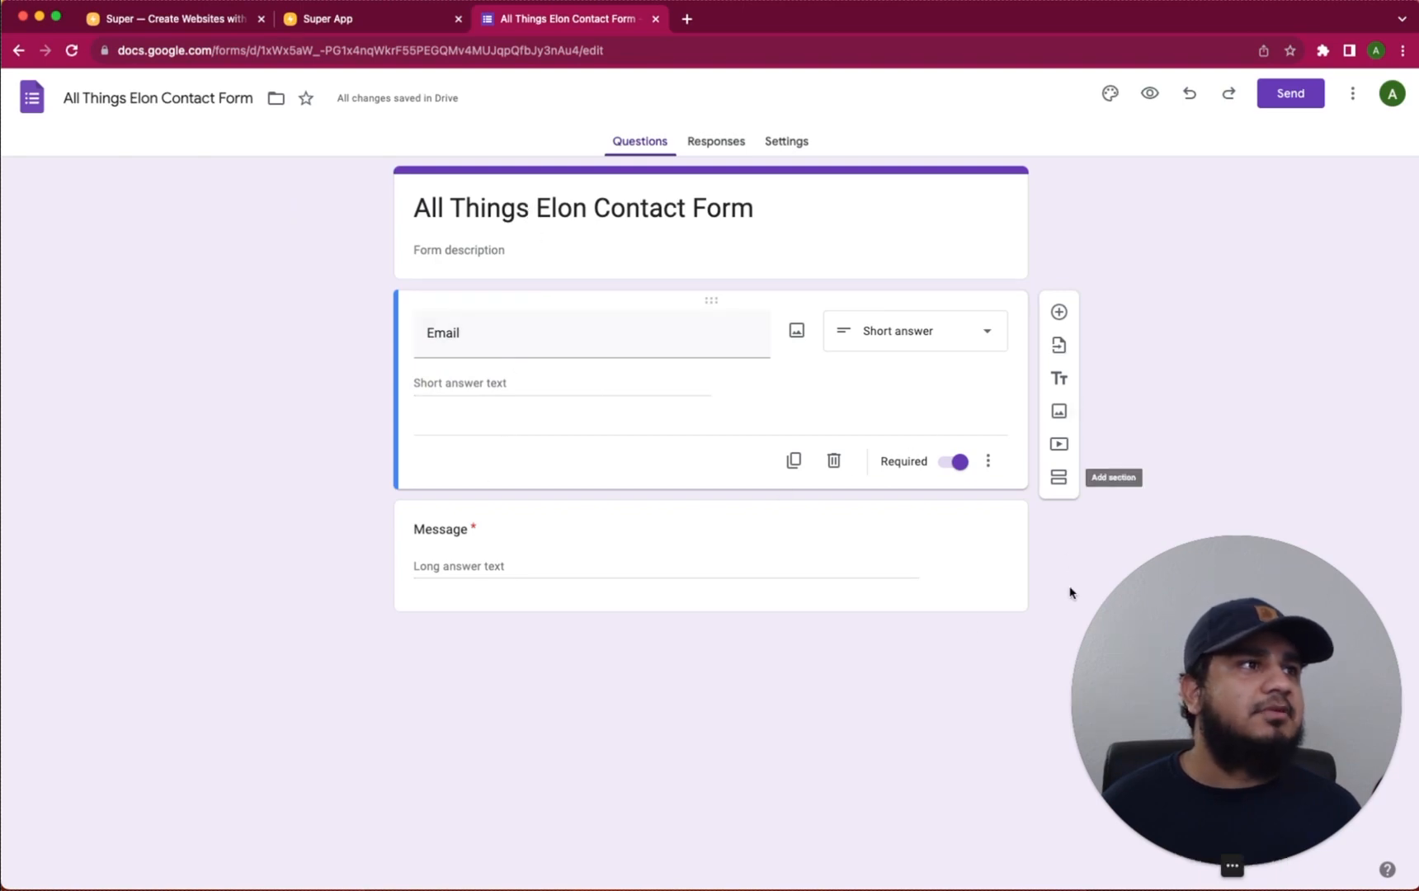
Add a question below Email titled 'Which Consultation Services are you inquiring about?'
{"action": "left_click", "coordinate": [1058, 312]}
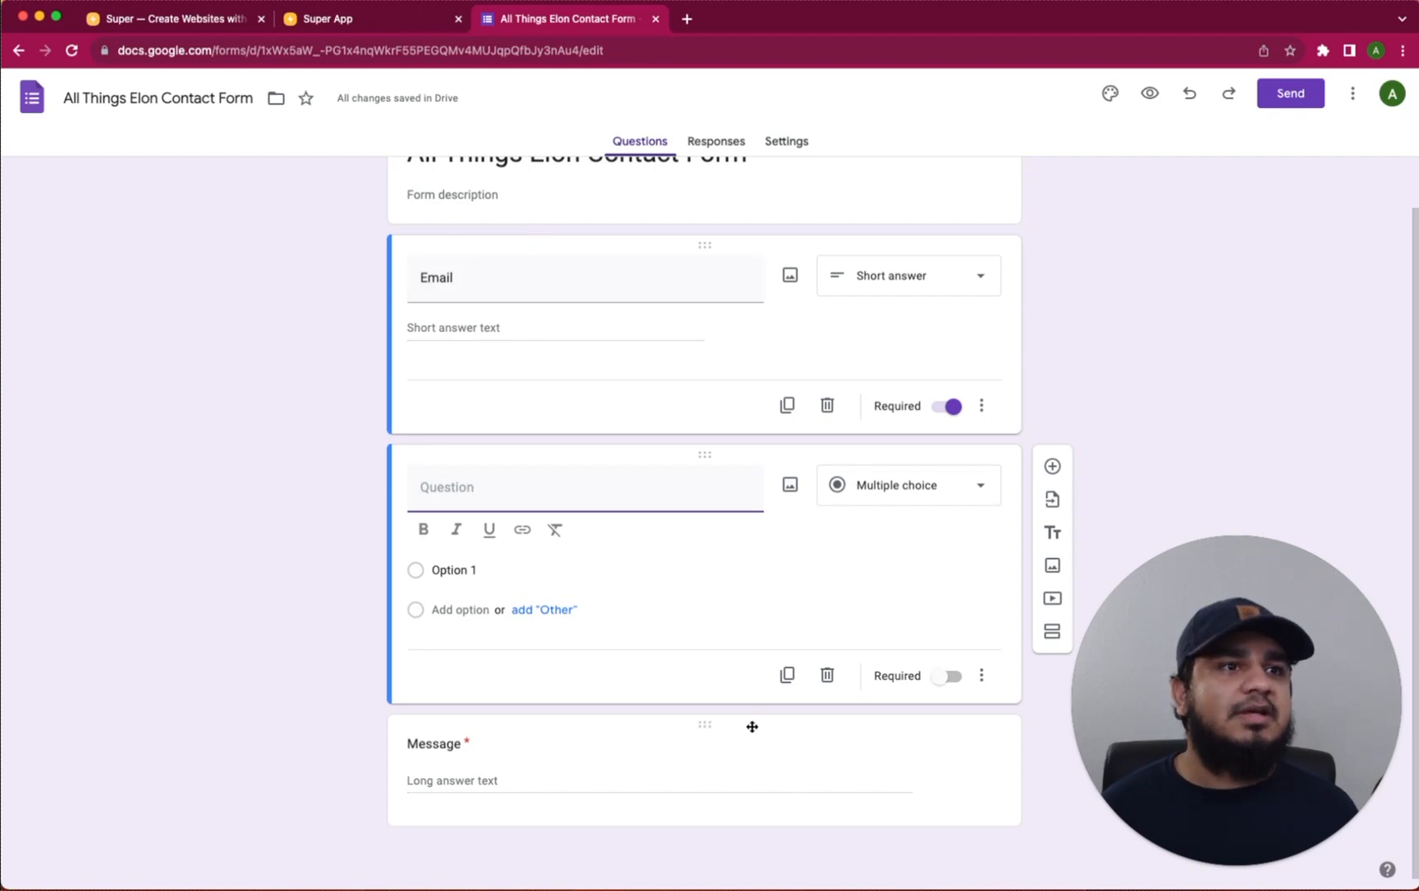
{"action": "left_click", "coordinate": [980, 485]}
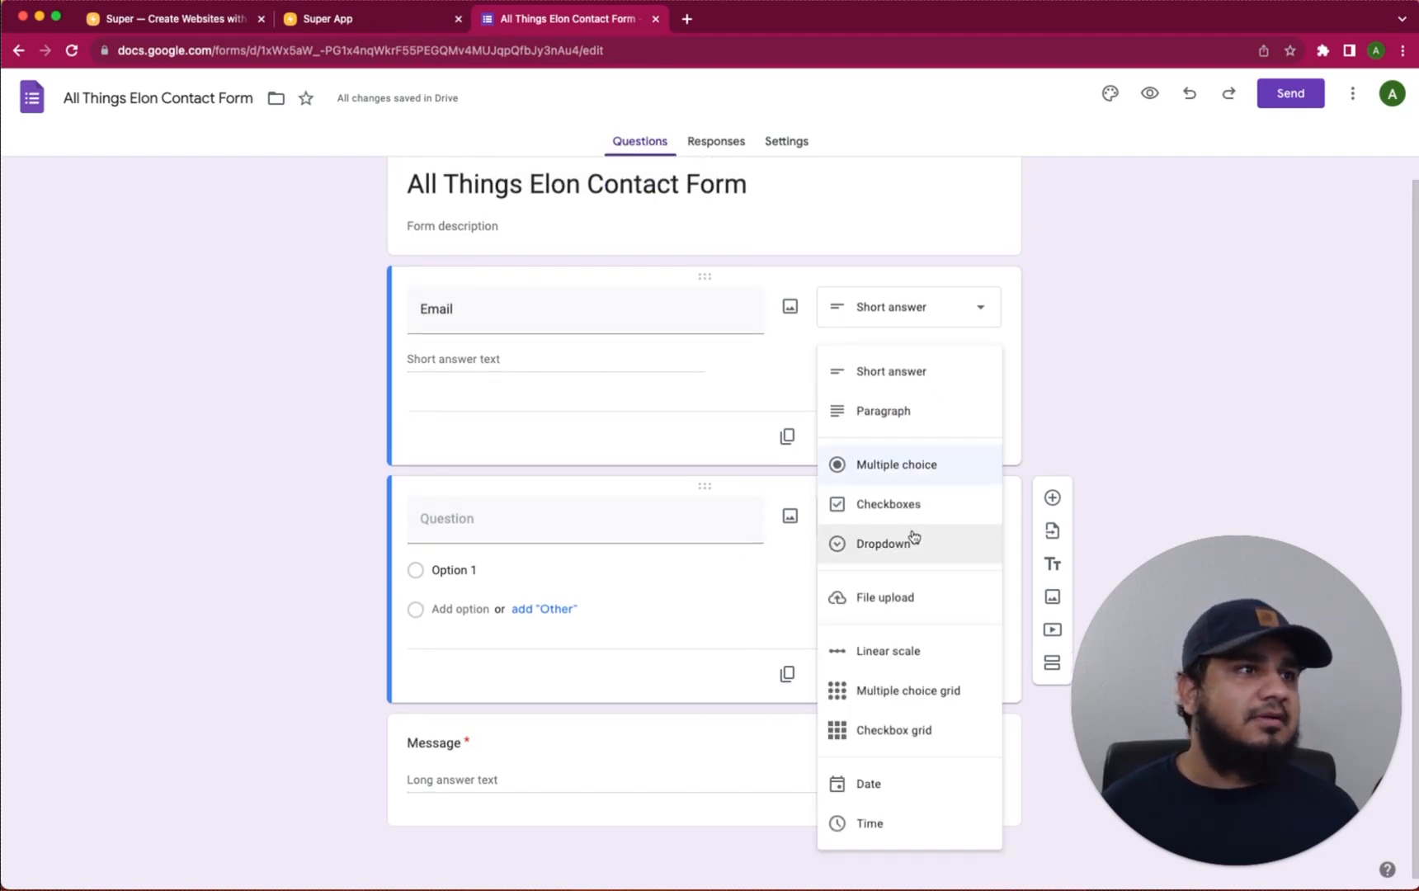
{"action": "left_click", "coordinate": [906, 476]}
{"action": "left_click", "coordinate": [544, 519]}
{"action": "type", "text": "W"}
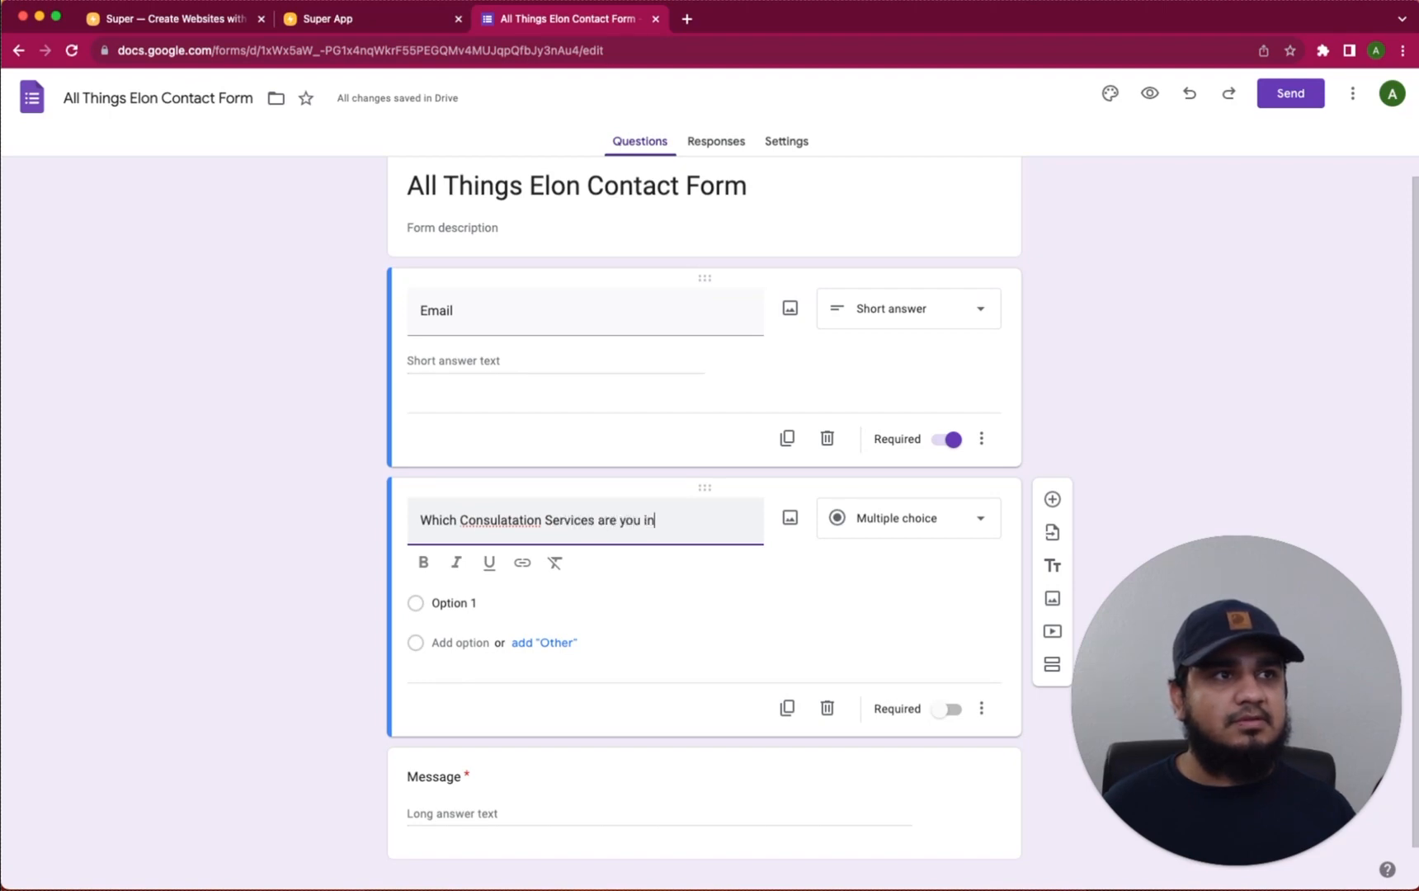
{"action": "type", "text": "bout?"}
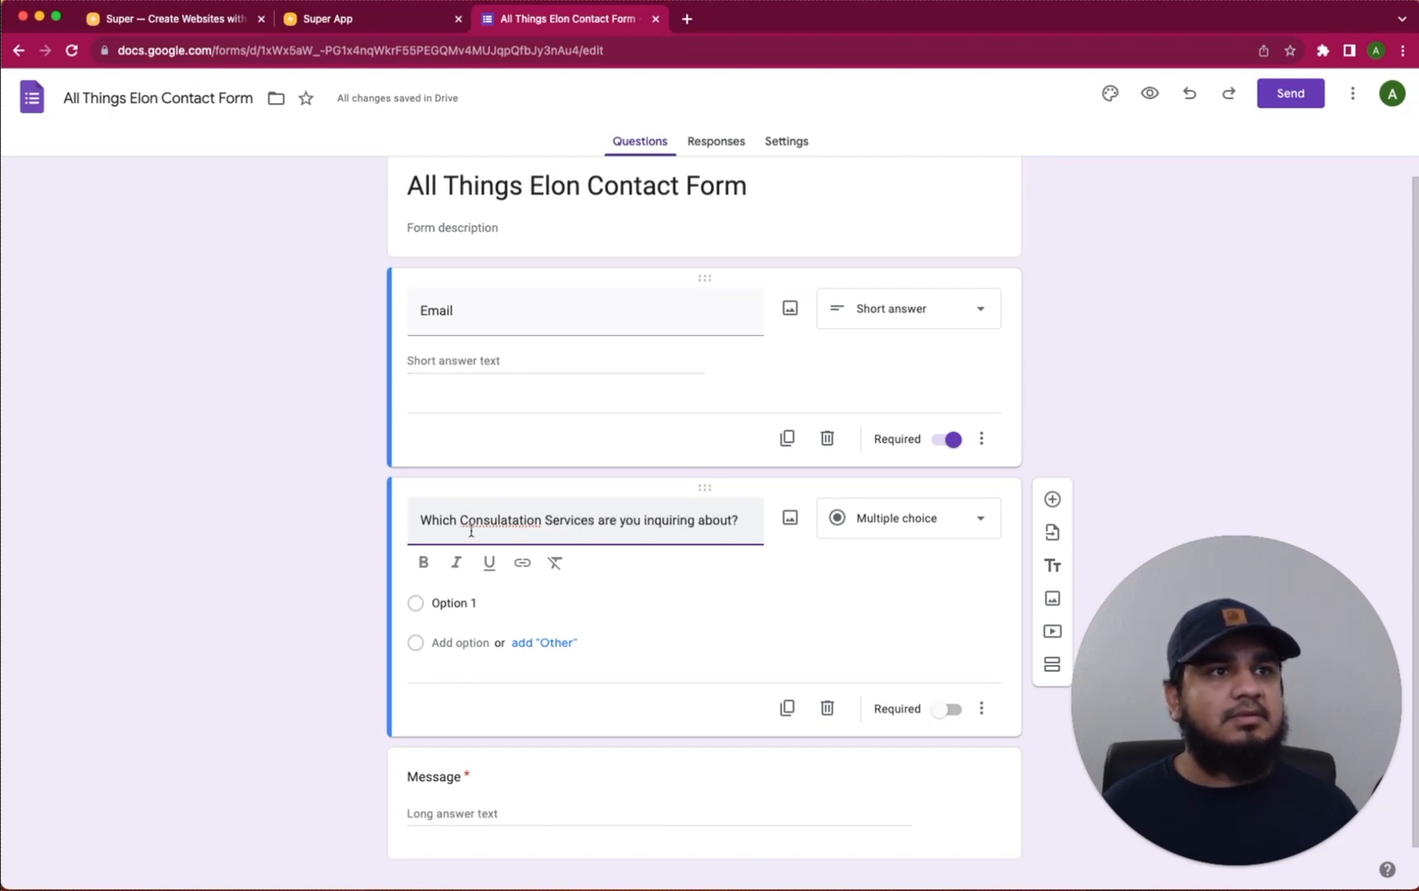
{"action": "right_click", "coordinate": [515, 531]}
{"action": "left_click", "coordinate": [544, 539]}
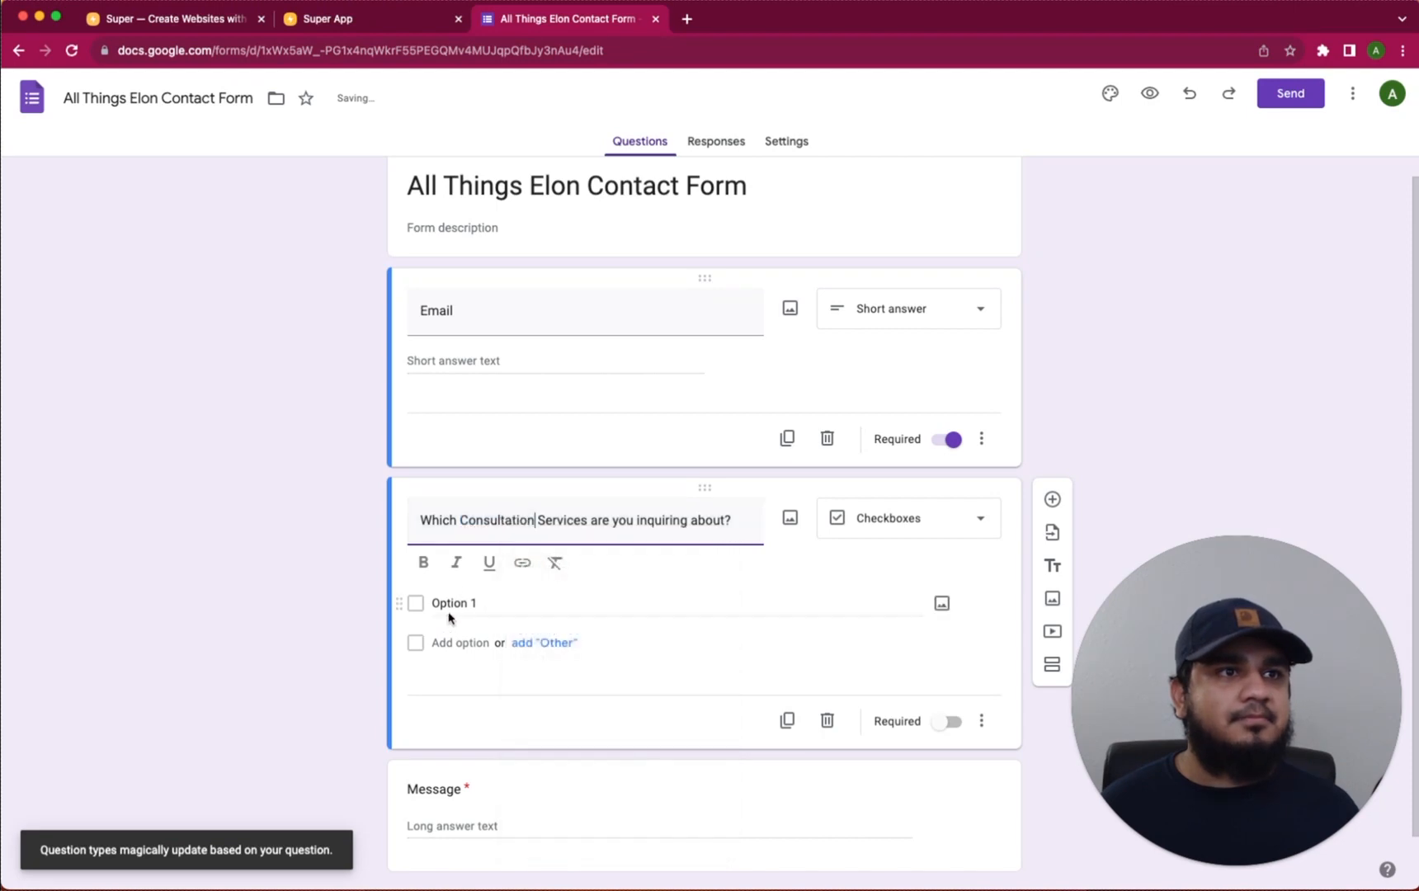
Give it the options Business Leadership, Startup Ideas and Work Ethic Coaching
{"action": "left_click", "coordinate": [462, 601]}
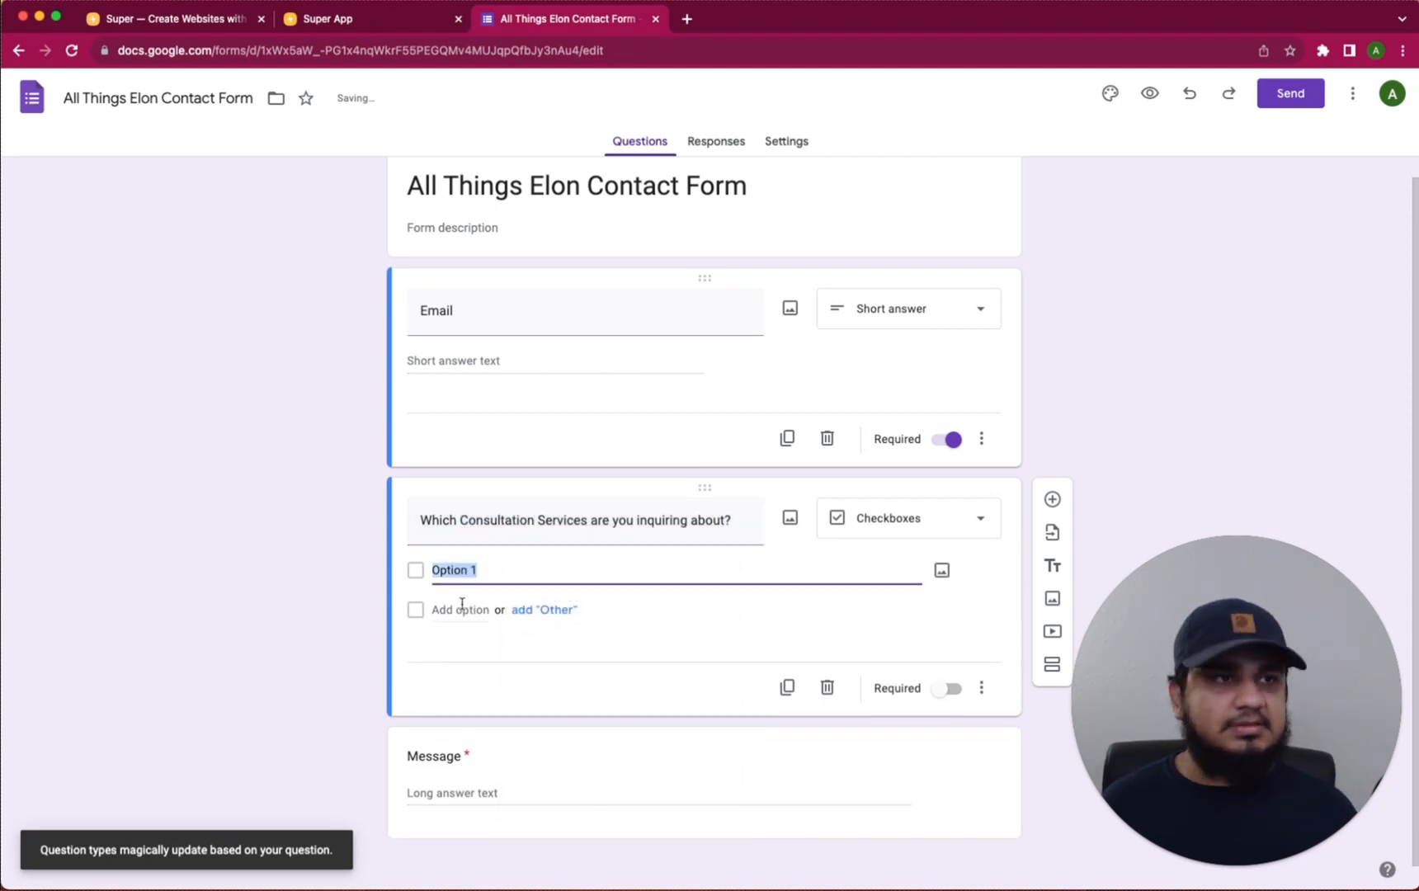
{"action": "type", "text": "Business Leadership"}
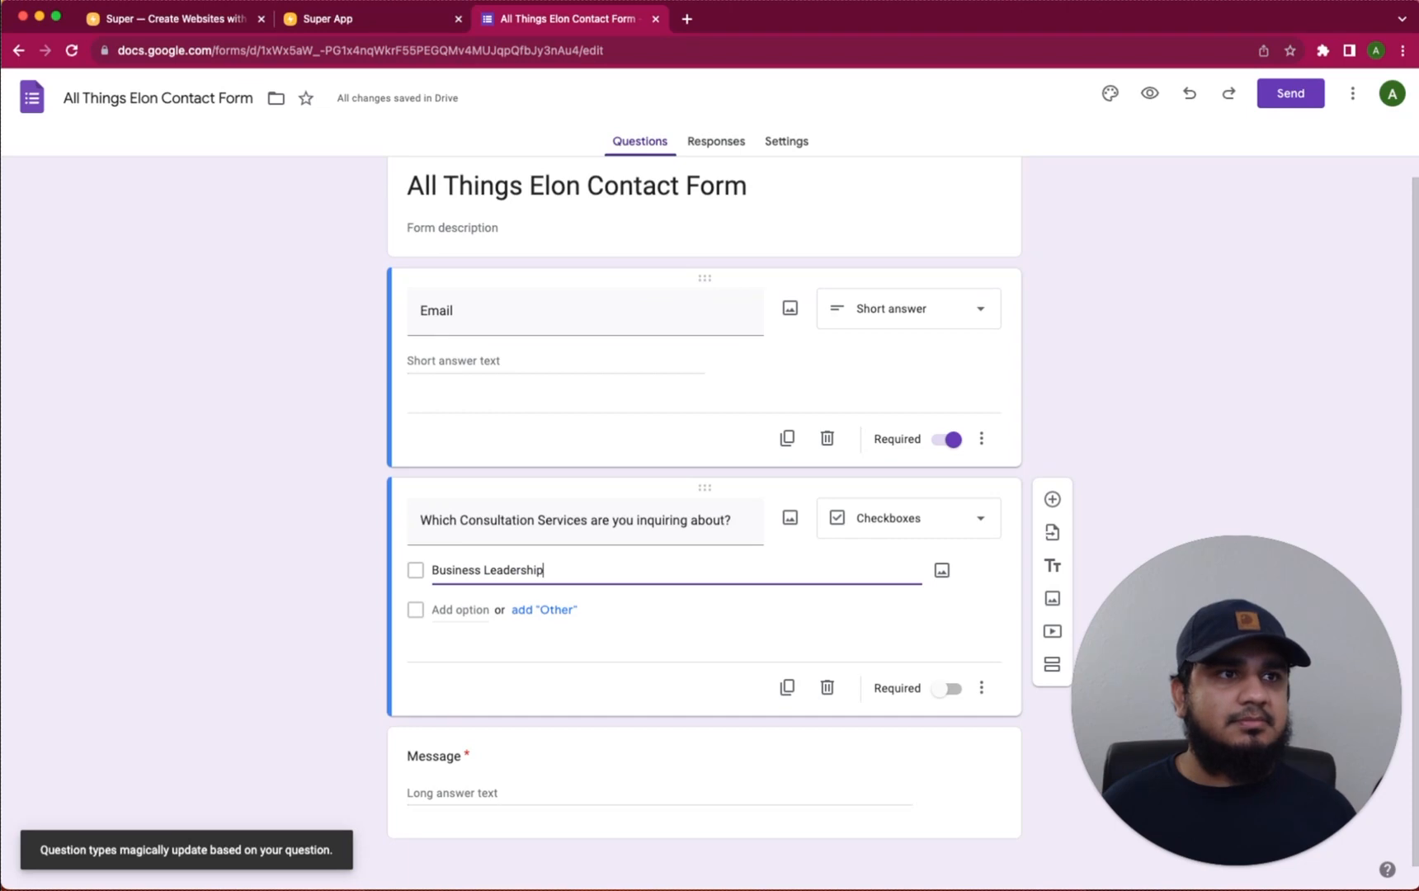
{"action": "left_click", "coordinate": [443, 609]}
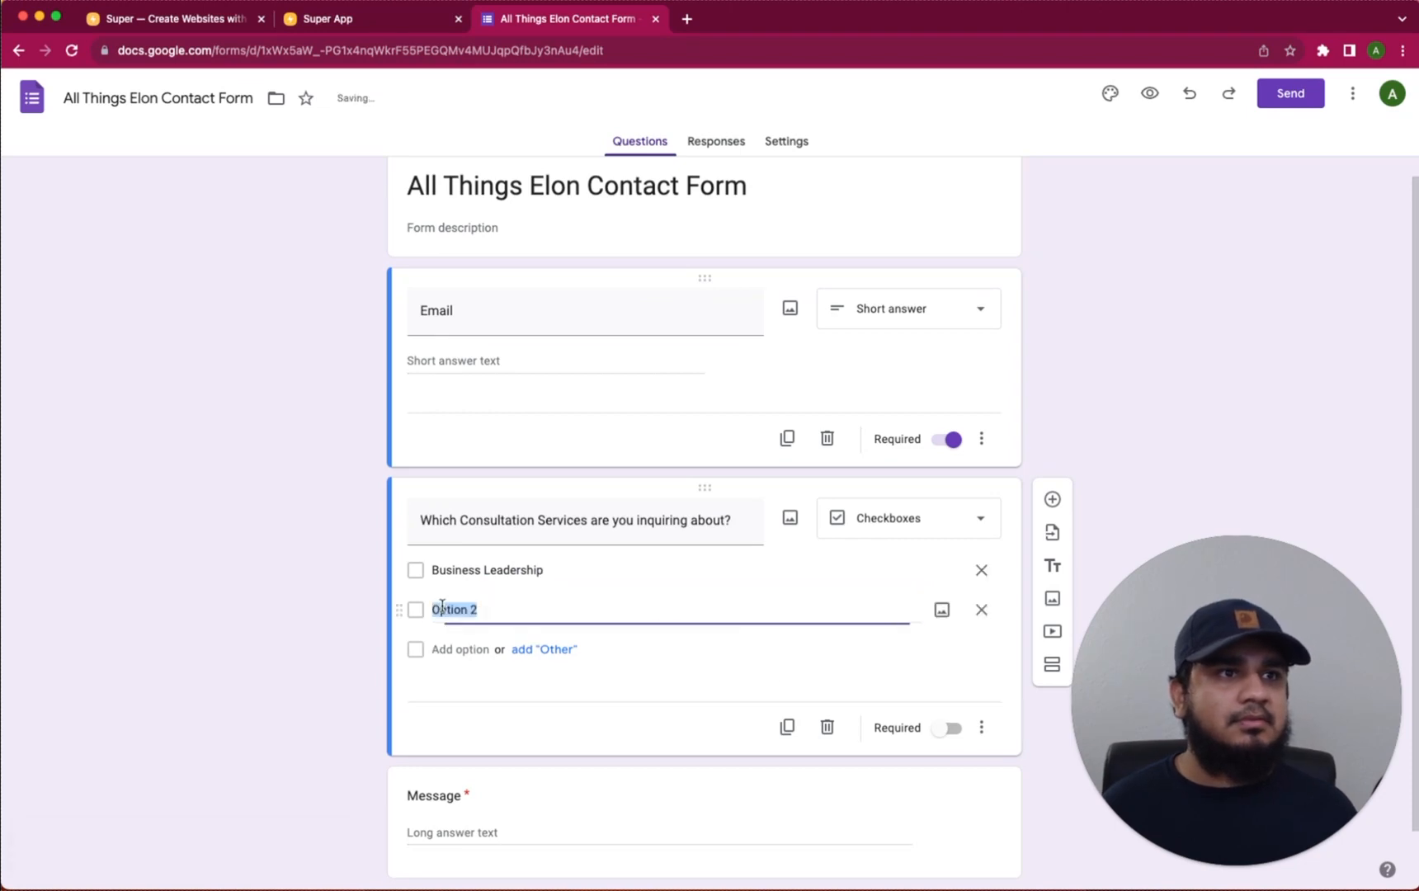
{"action": "type", "text": "Startup "}
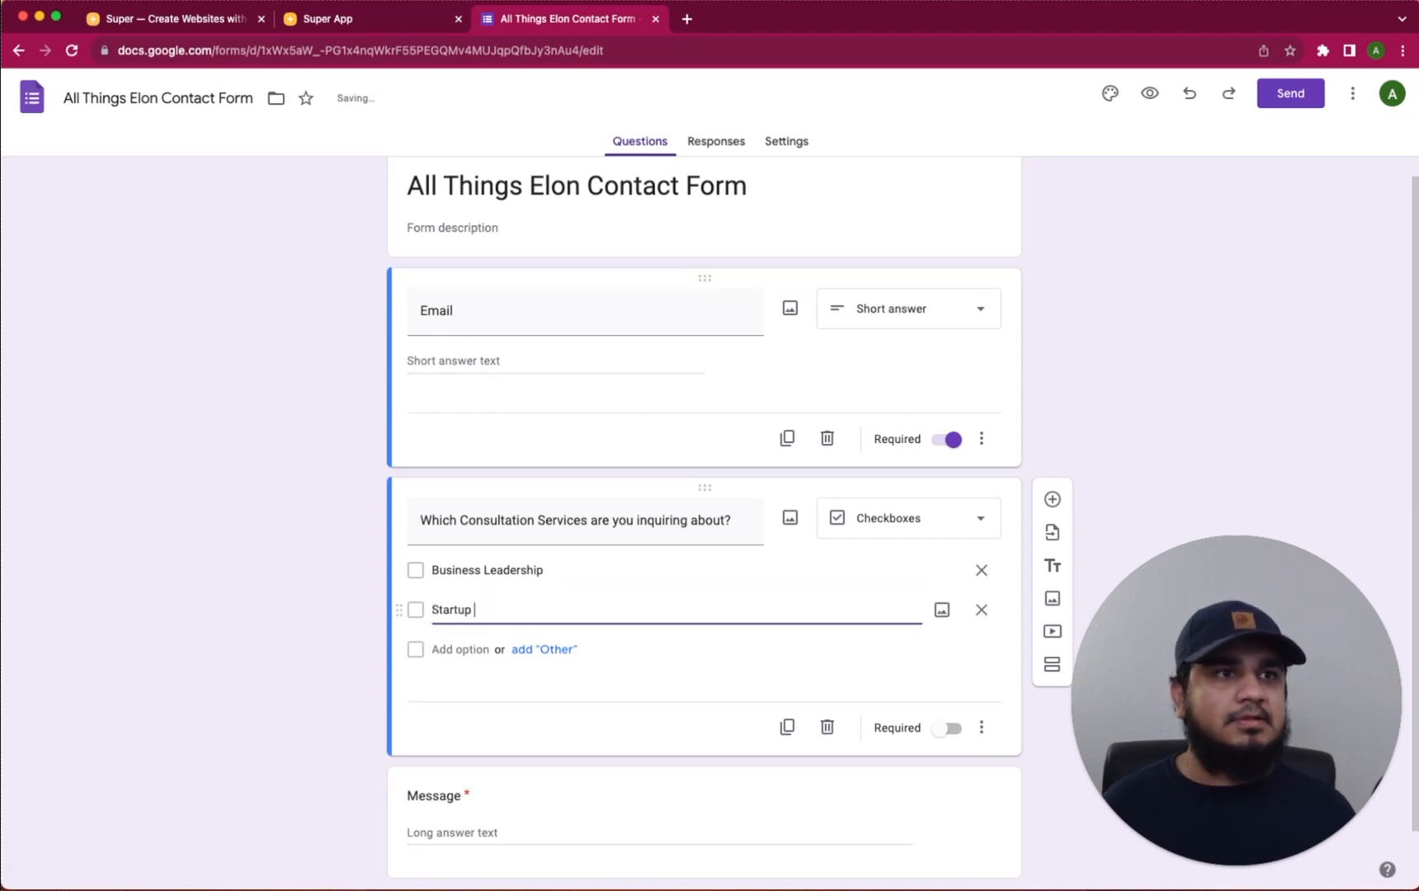
{"action": "type", "text": "Ideas"}
{"action": "left_click", "coordinate": [456, 649]}
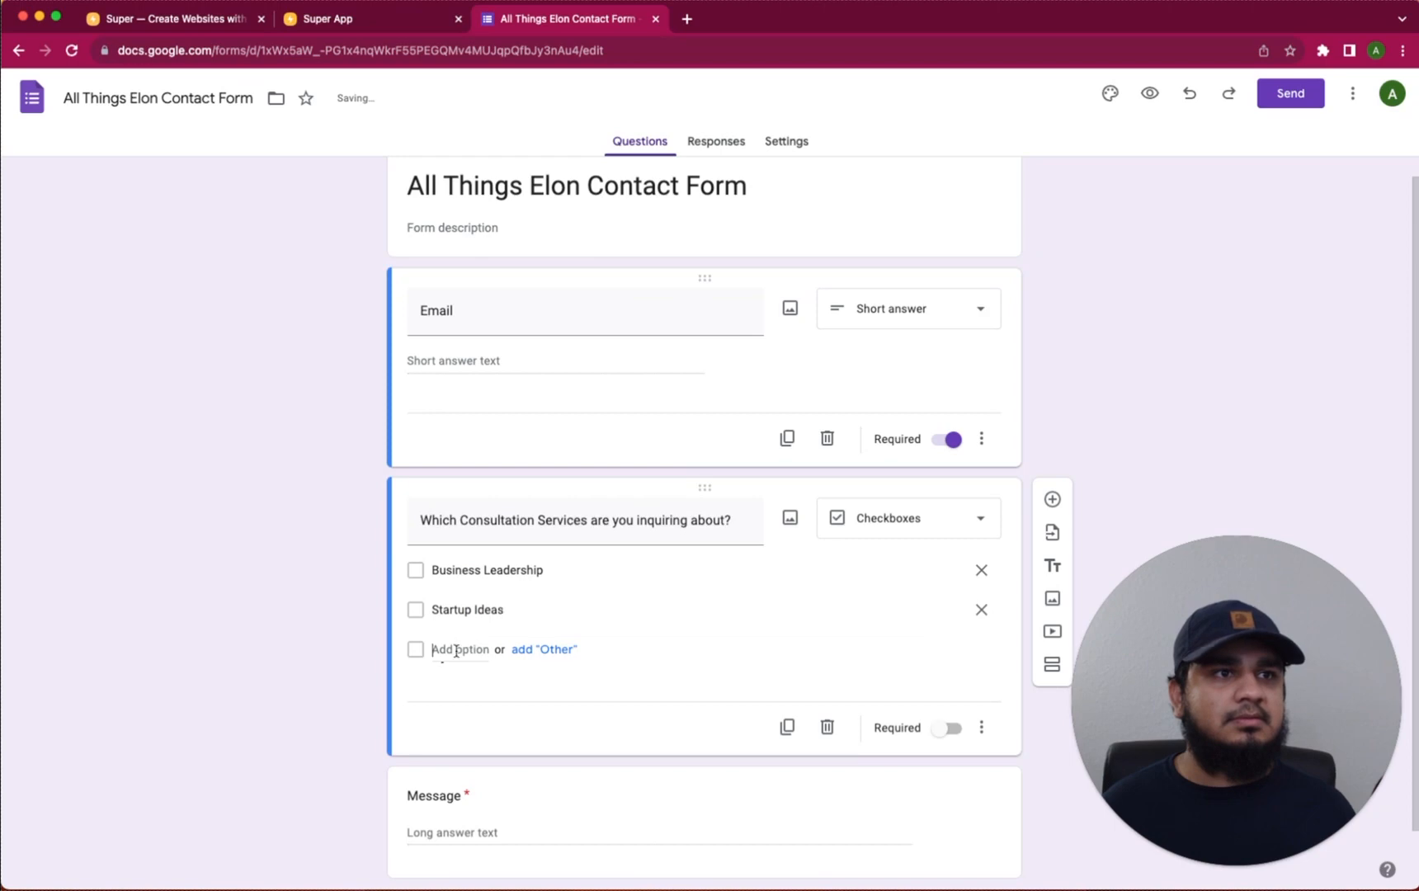
{"action": "type", "text": "Work Ethic "}
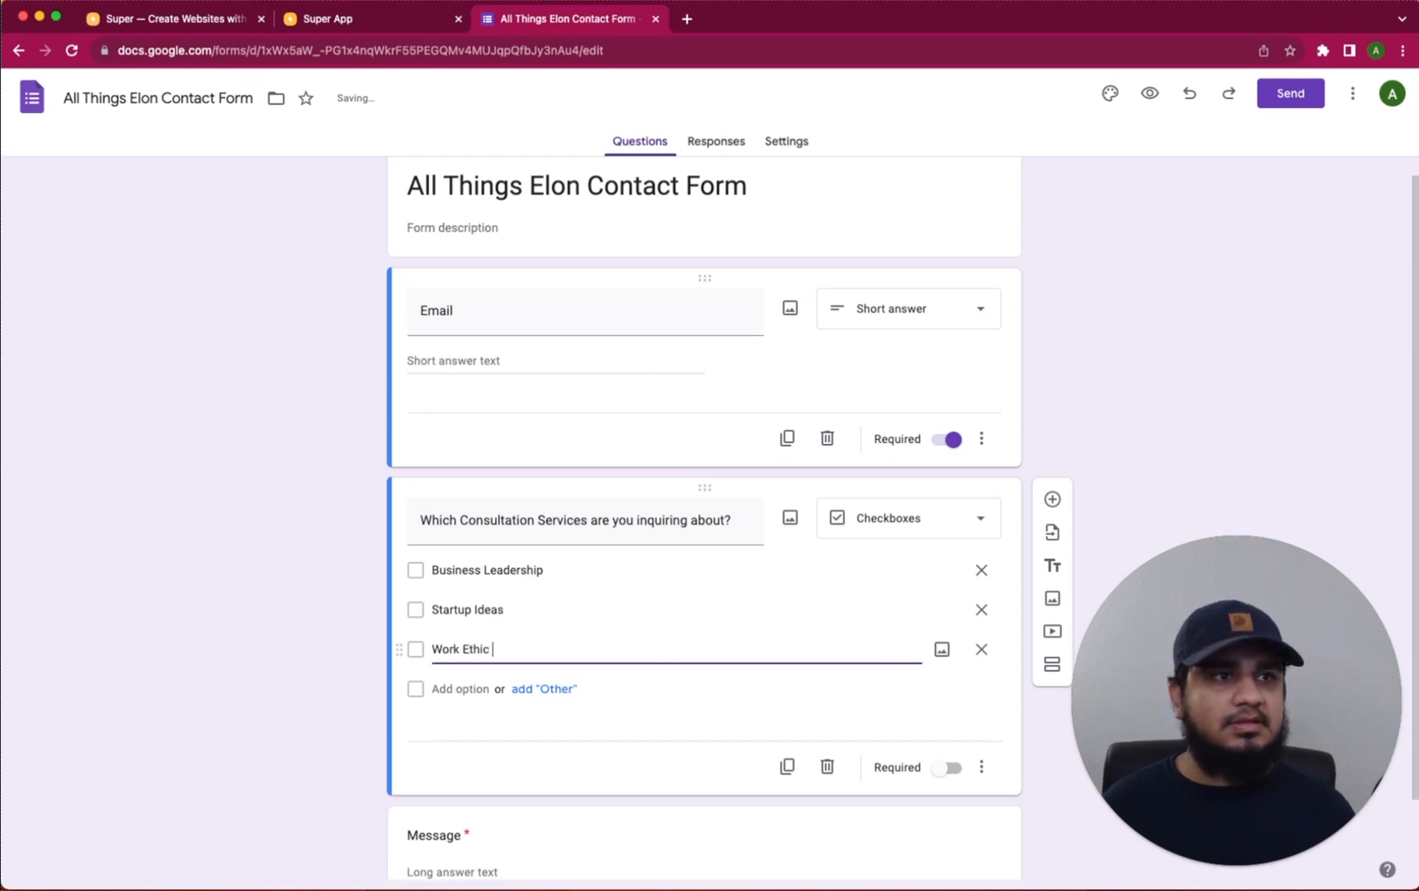
{"action": "type", "text": "Coaching"}
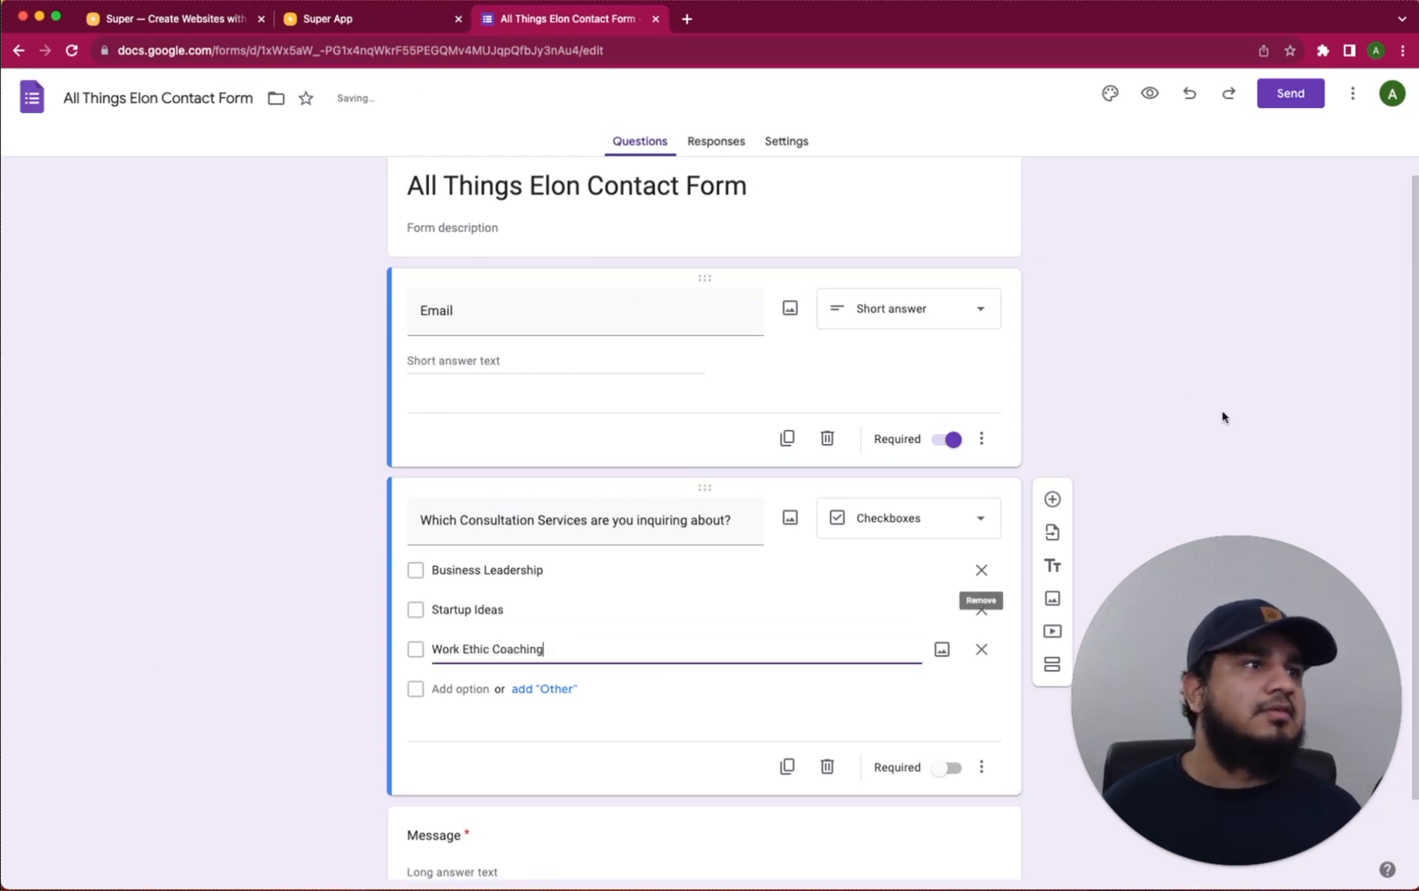
{"action": "left_click", "coordinate": [1224, 417]}
{"action": "scroll", "coordinate": [1189, 363], "scroll_direction": "down", "scroll_amount": 2}
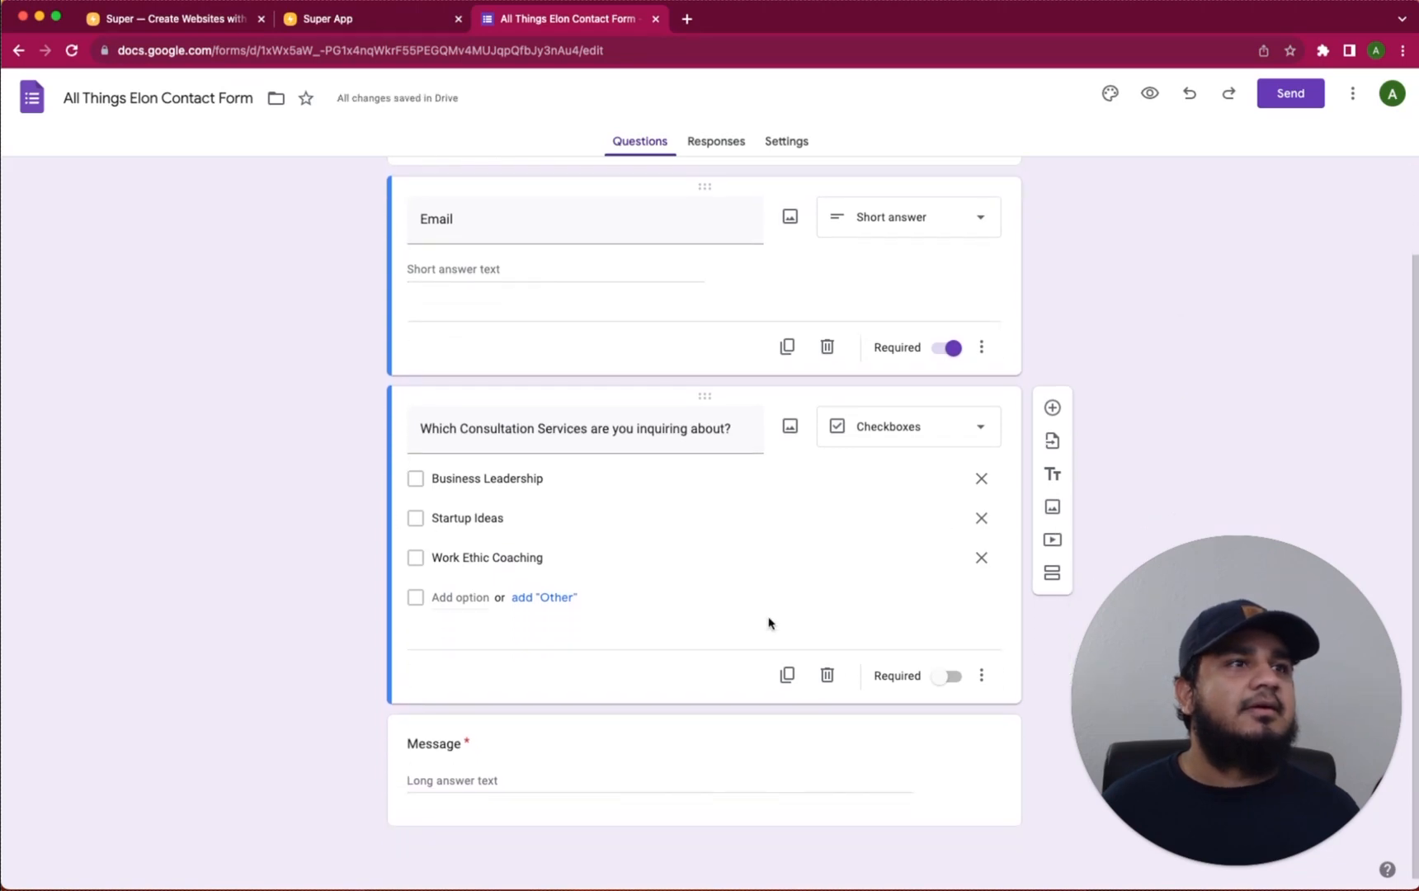
Rename the Message question to 'Other Notes' and make the services question required
{"action": "left_click", "coordinate": [441, 742]}
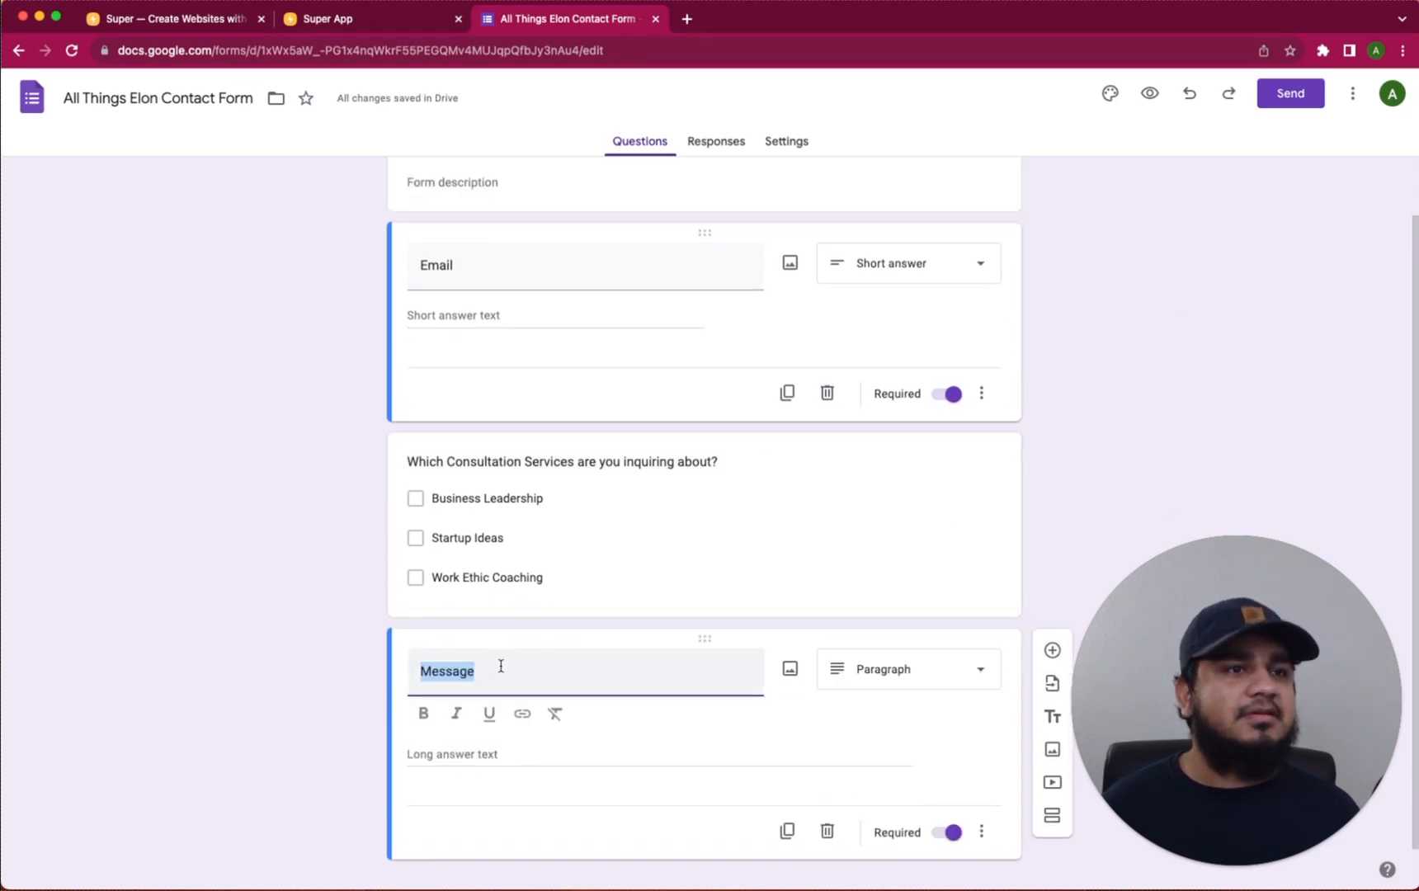
{"action": "type", "text": "N"}
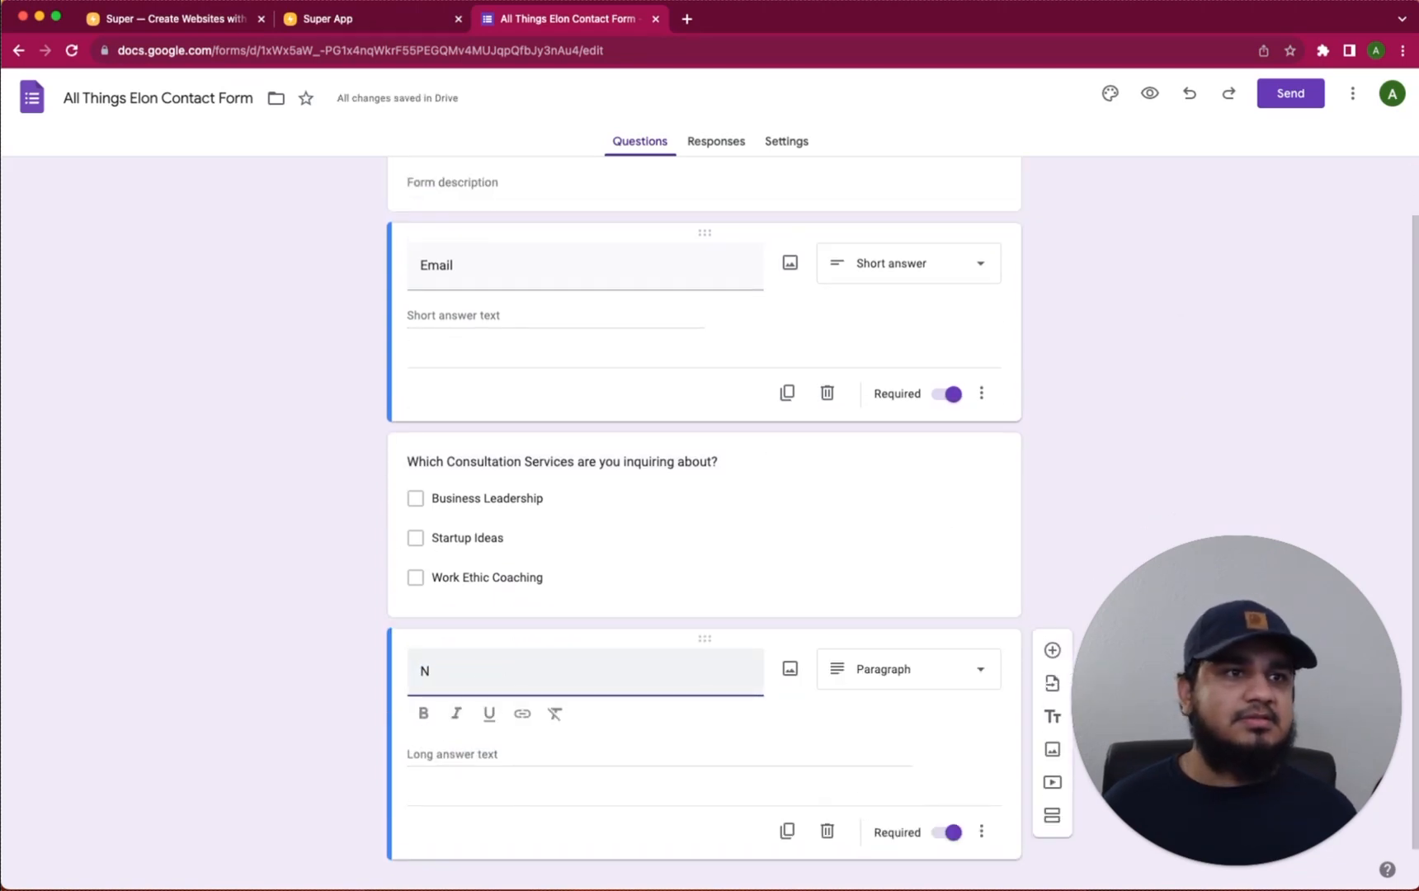
{"action": "type", "text": "Other Notes"}
{"action": "left_click", "coordinate": [660, 548]}
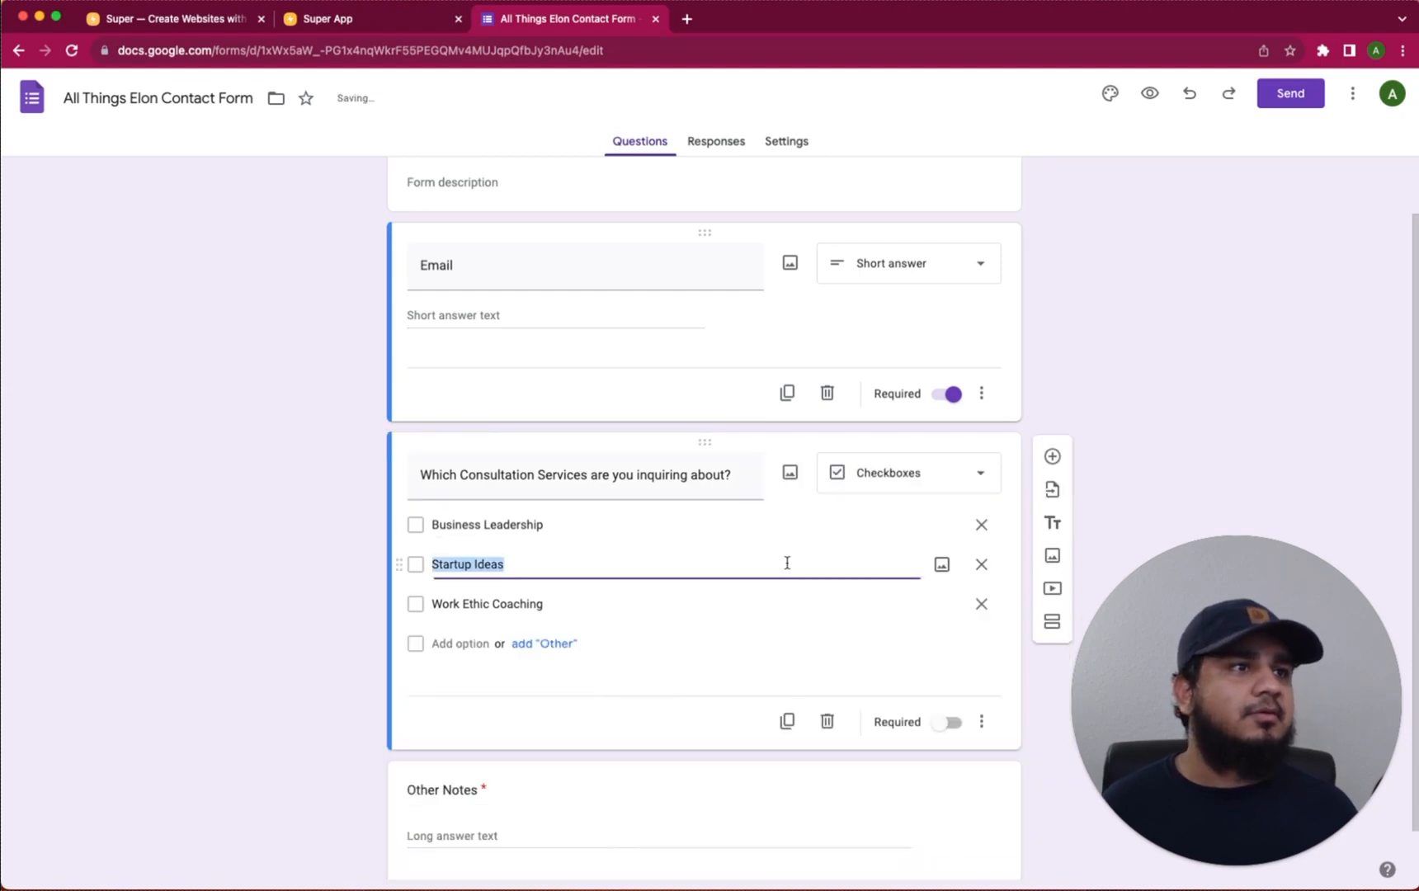
{"action": "left_click", "coordinate": [948, 723]}
Make Other Notes optional, then view the form's Responses
{"action": "scroll", "coordinate": [985, 538], "scroll_direction": "down", "scroll_amount": 1}
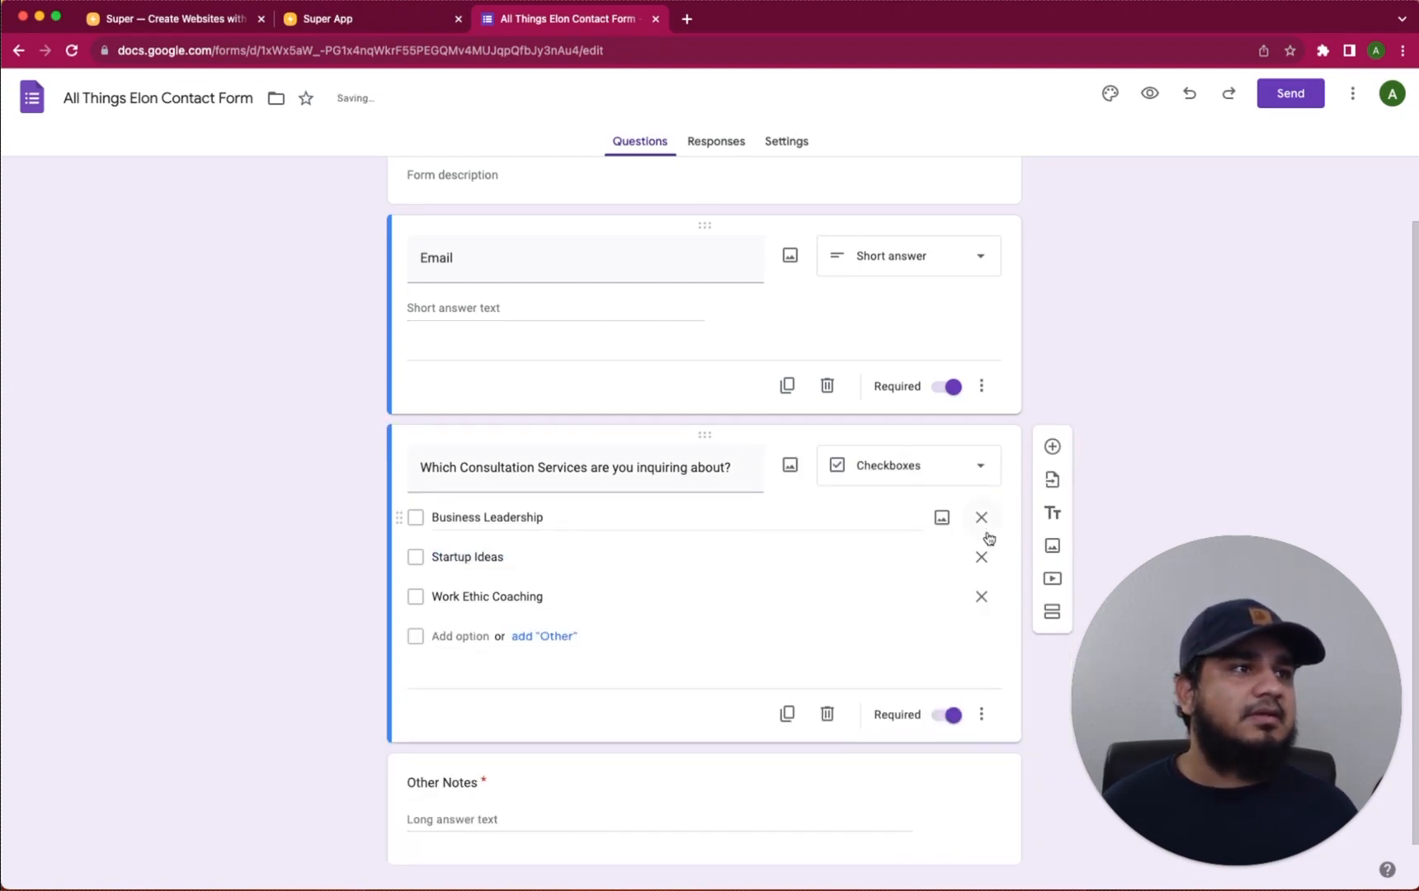
{"action": "left_click", "coordinate": [842, 797]}
{"action": "left_click", "coordinate": [946, 836]}
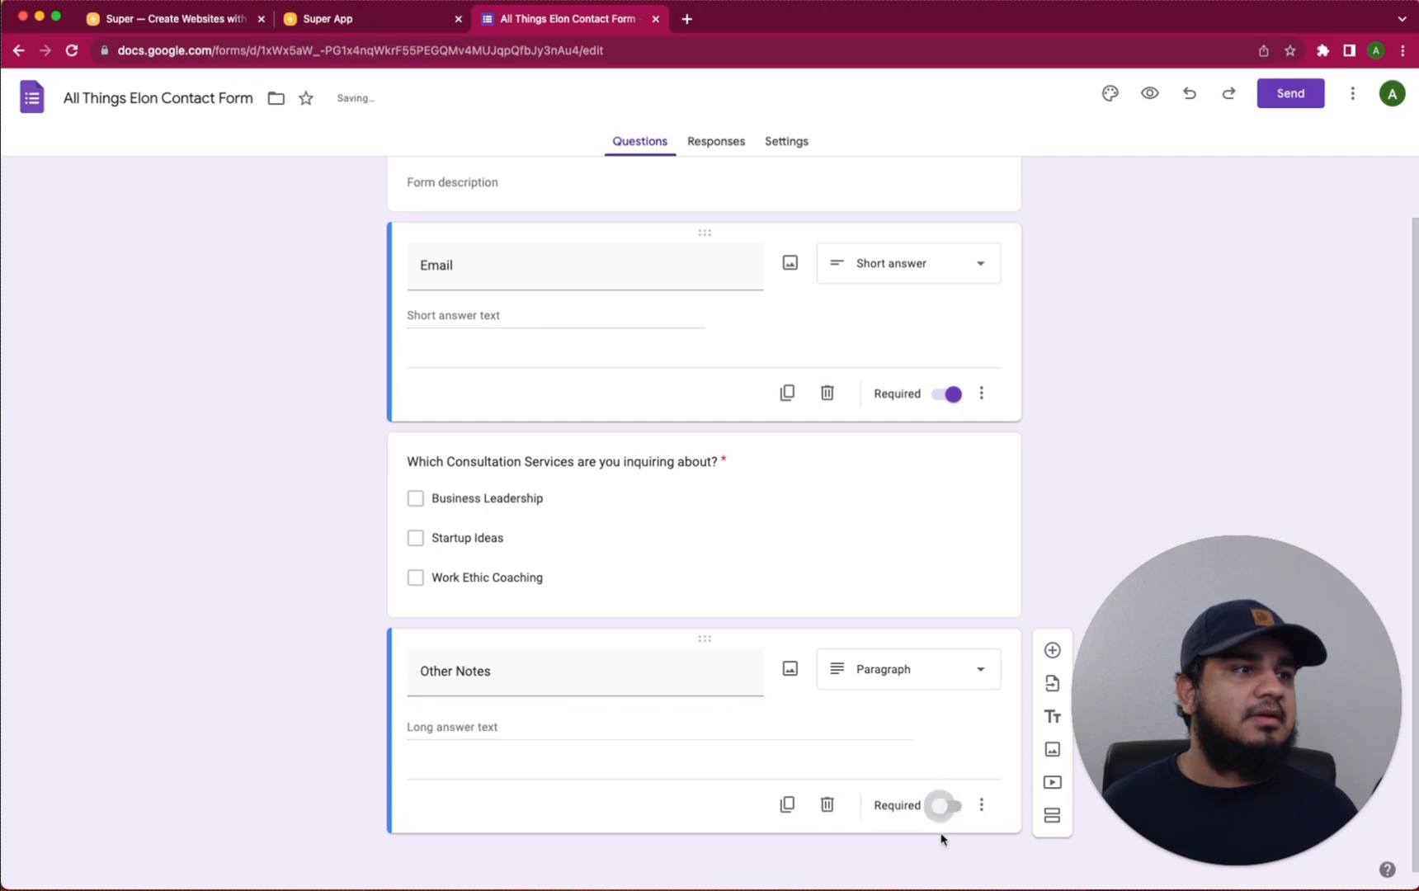
{"action": "scroll", "coordinate": [1073, 494], "scroll_direction": "up", "scroll_amount": 2}
{"action": "left_click", "coordinate": [716, 142]}
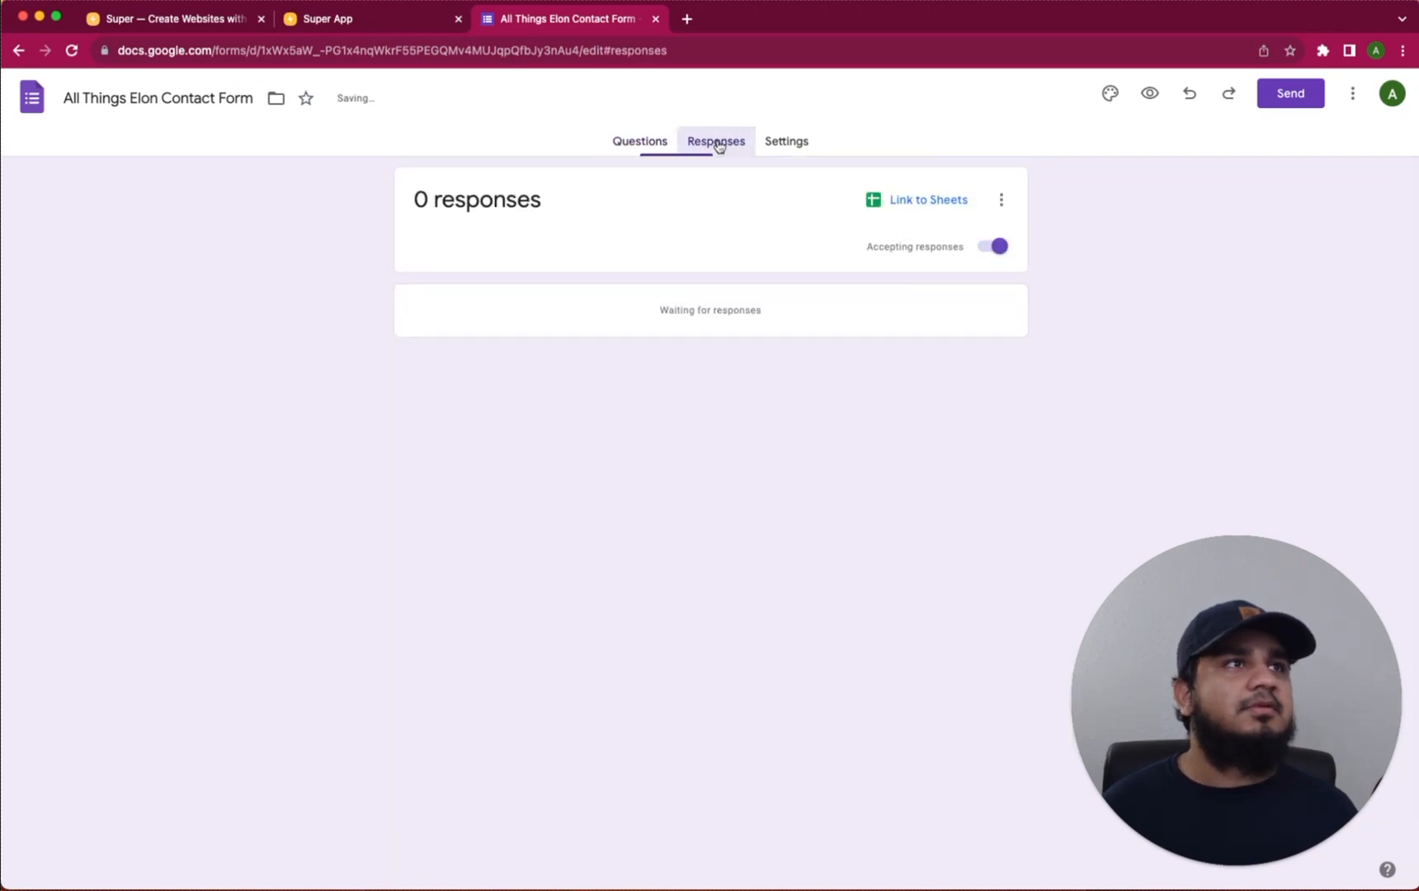
In Settings, drop the sign-in requirement, collect emails as Responder input, and always send response copies
{"action": "left_click", "coordinate": [787, 142]}
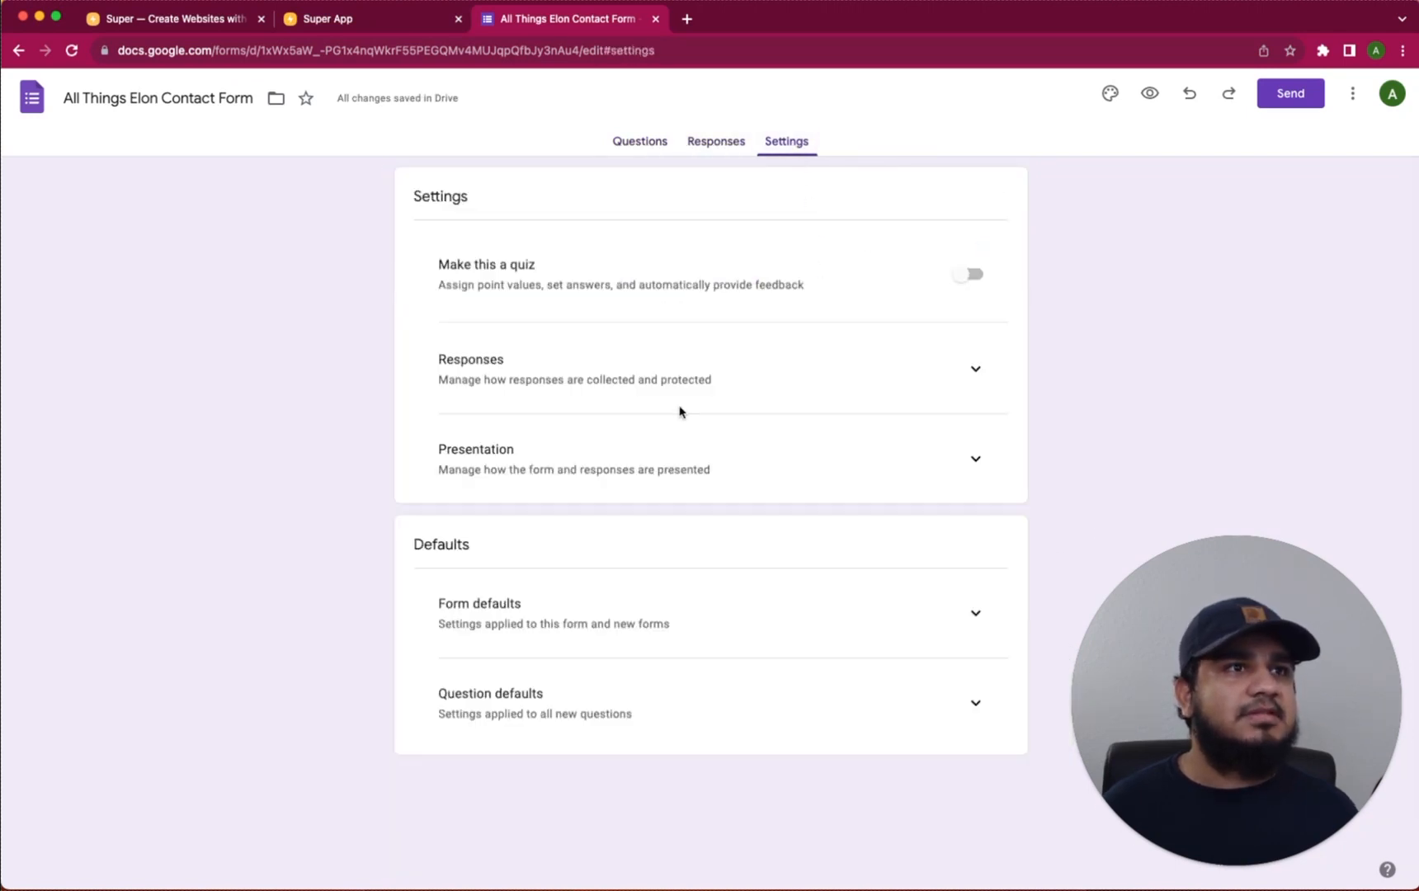
{"action": "left_click", "coordinate": [971, 371]}
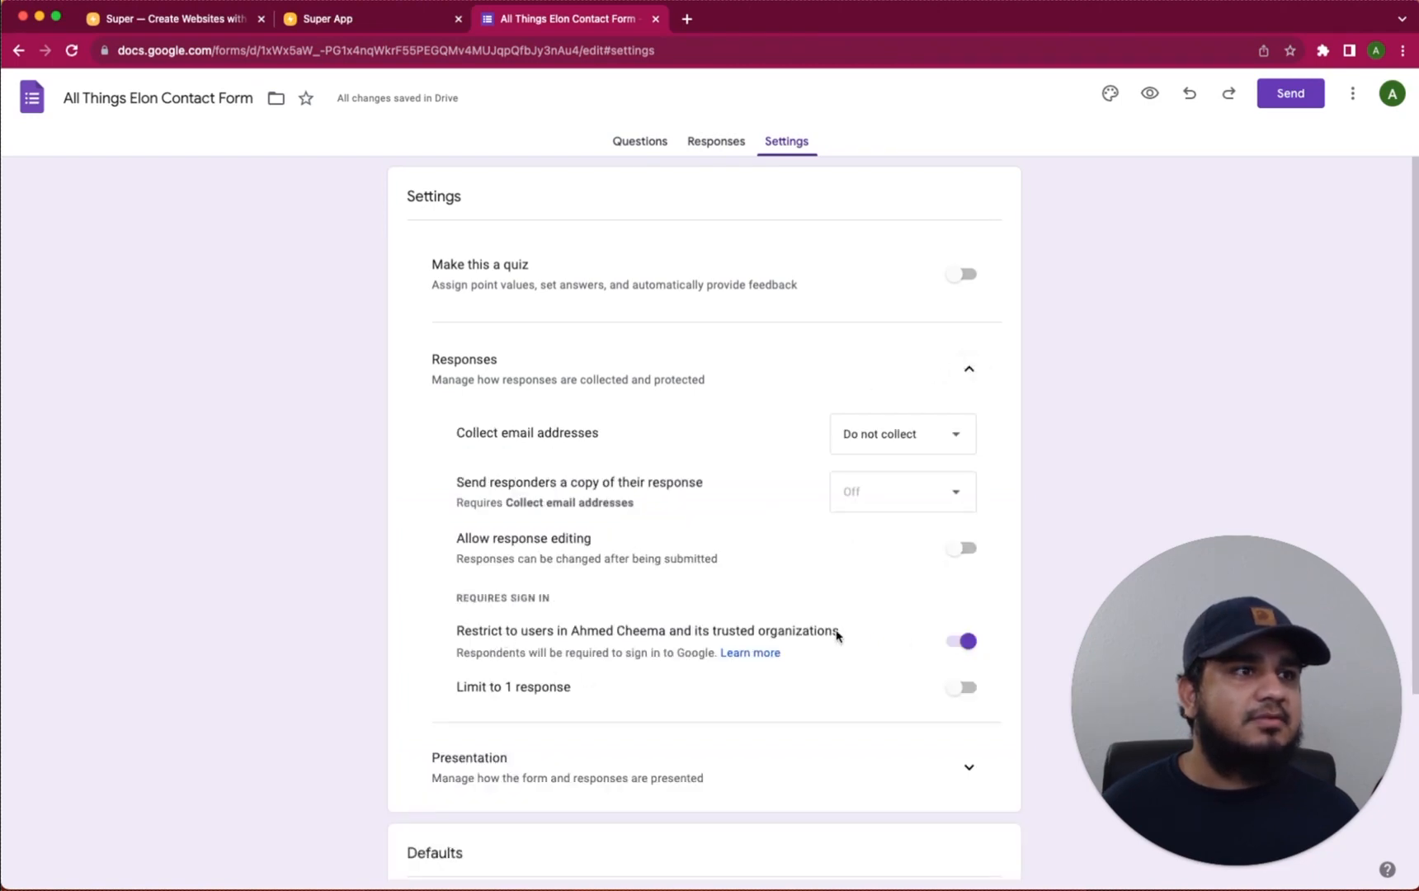
{"action": "left_click", "coordinate": [971, 644]}
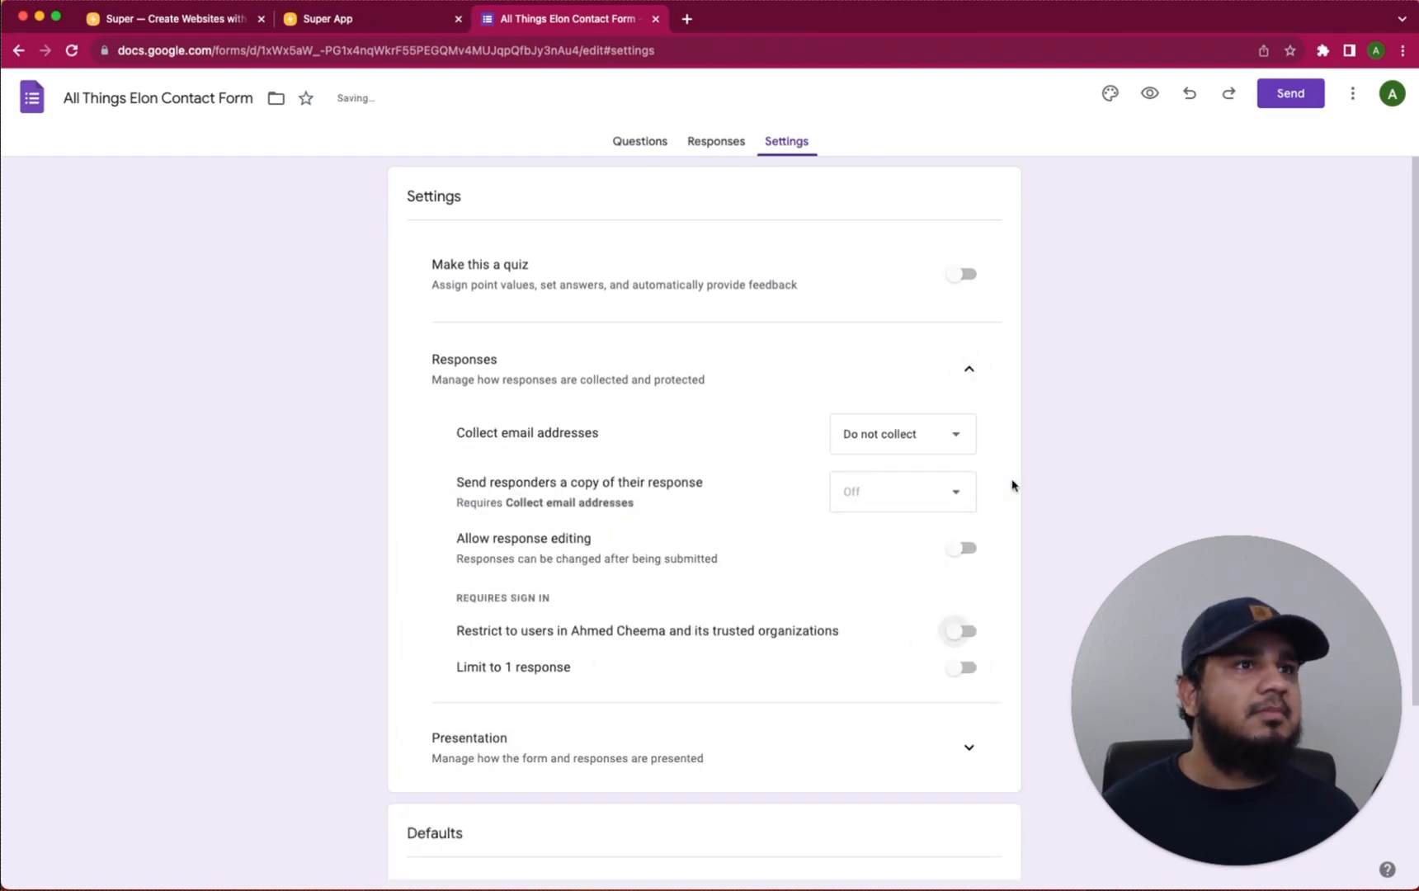
{"action": "left_click", "coordinate": [925, 435]}
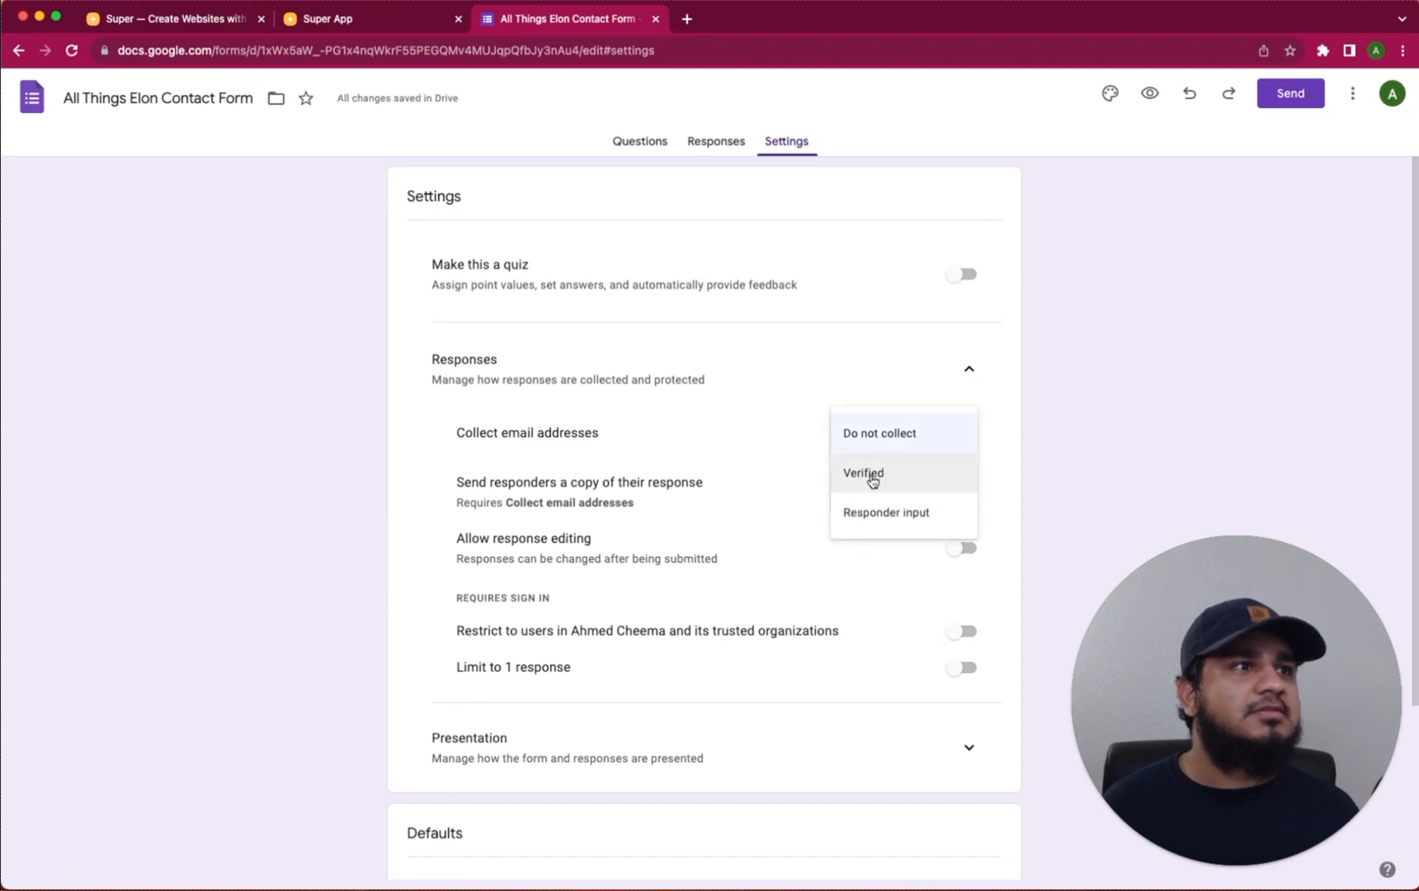
{"action": "left_click", "coordinate": [875, 510]}
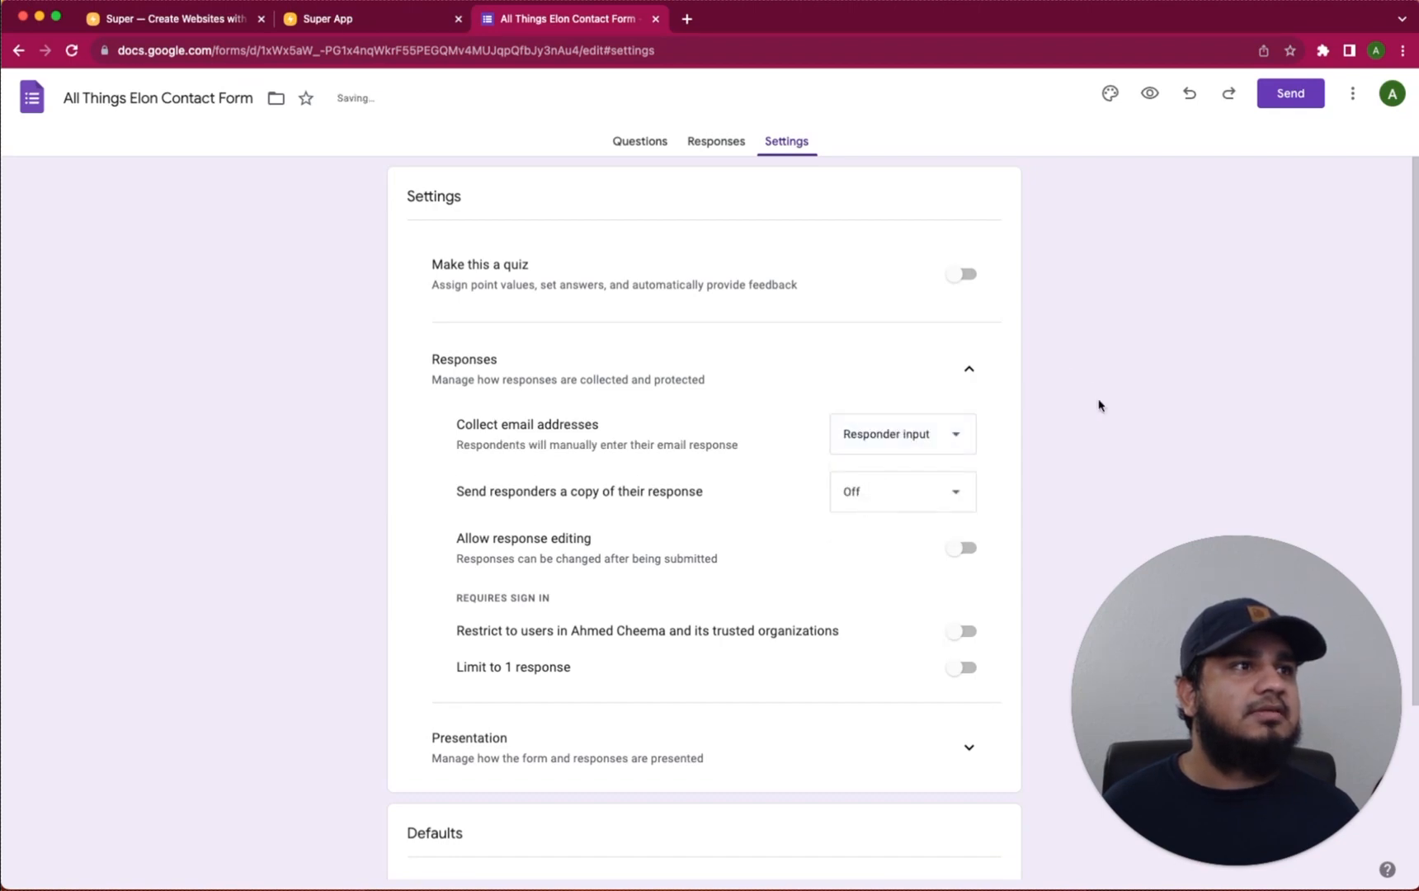
{"action": "left_click", "coordinate": [904, 499]}
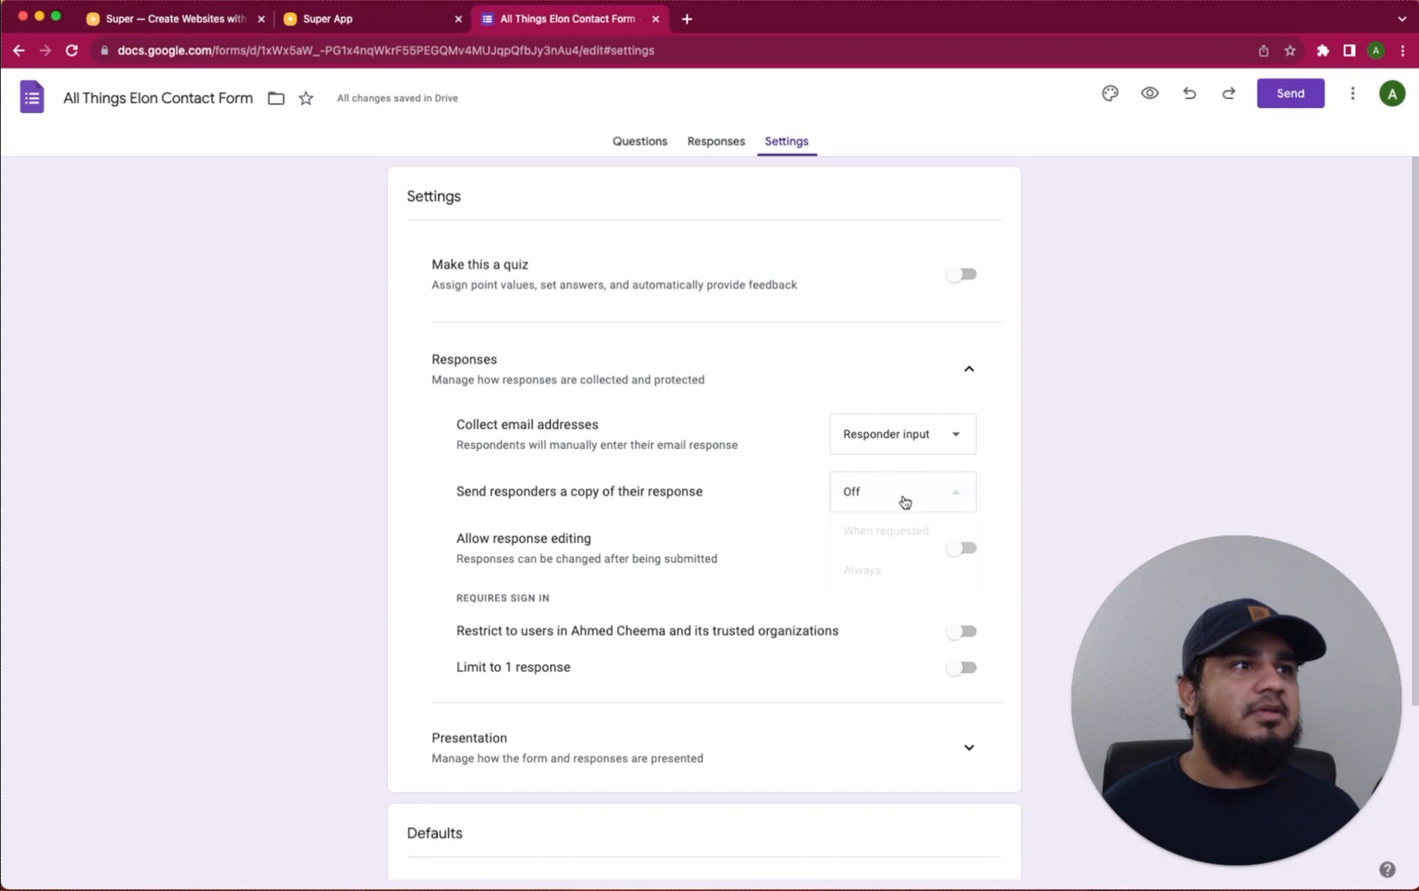
{"action": "left_click", "coordinate": [878, 577]}
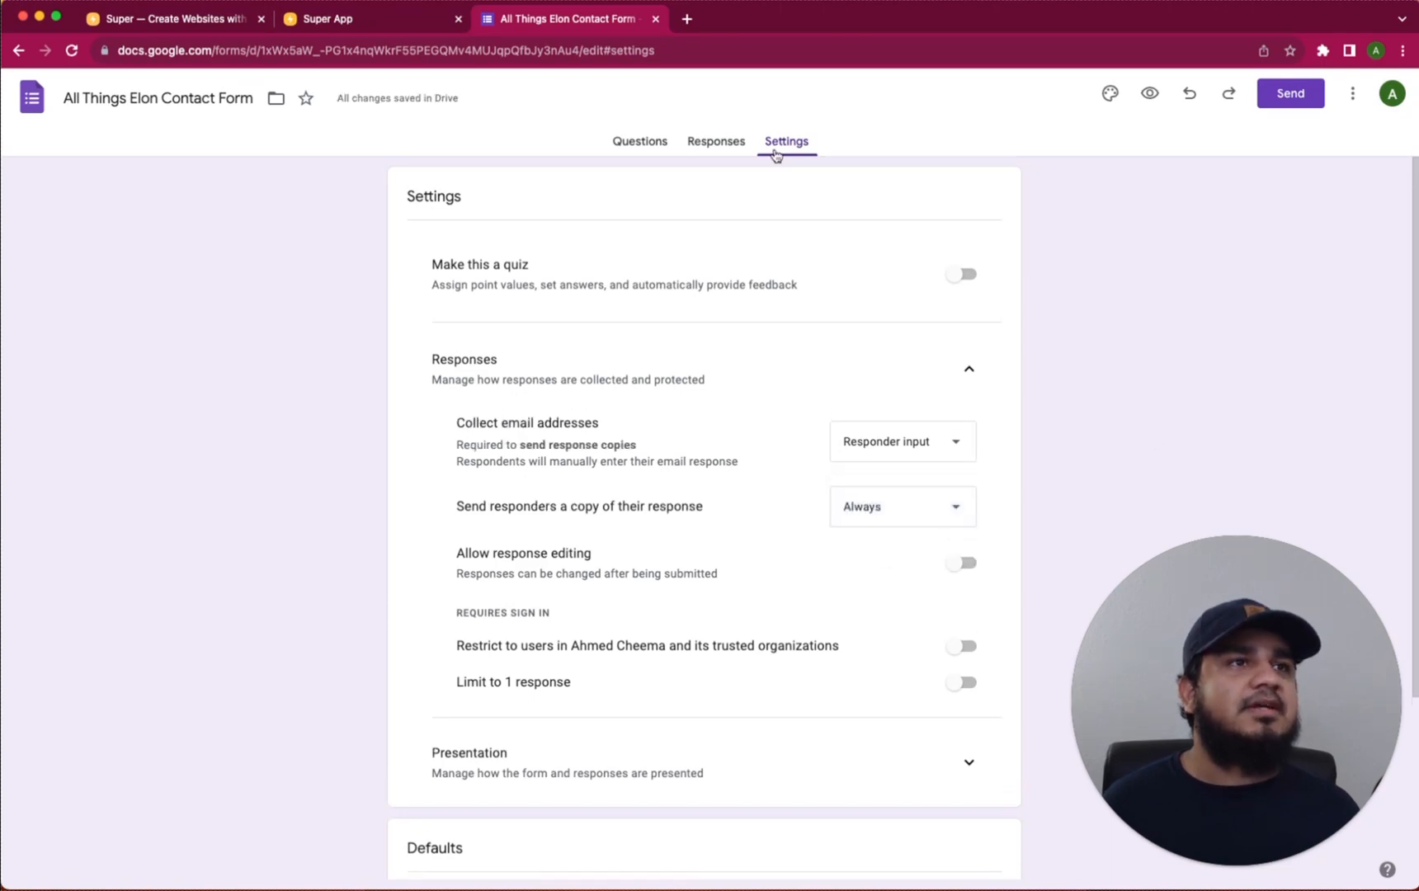
{"action": "left_click", "coordinate": [713, 142]}
{"action": "left_click", "coordinate": [648, 141]}
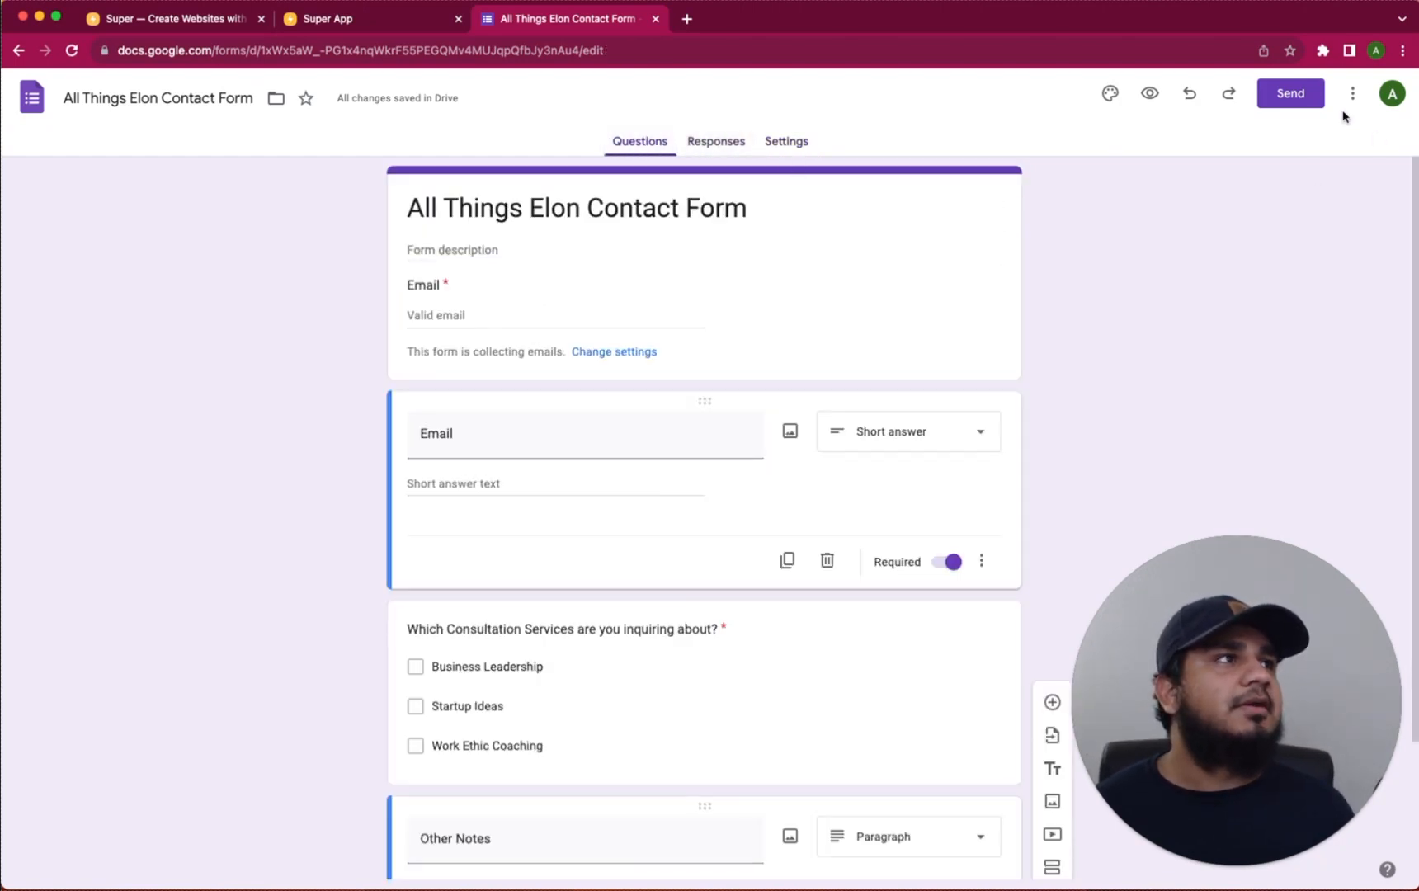
Copy the form's shortened URL from the Send dialog's link option
{"action": "left_click", "coordinate": [1294, 95]}
{"action": "left_click", "coordinate": [649, 248]}
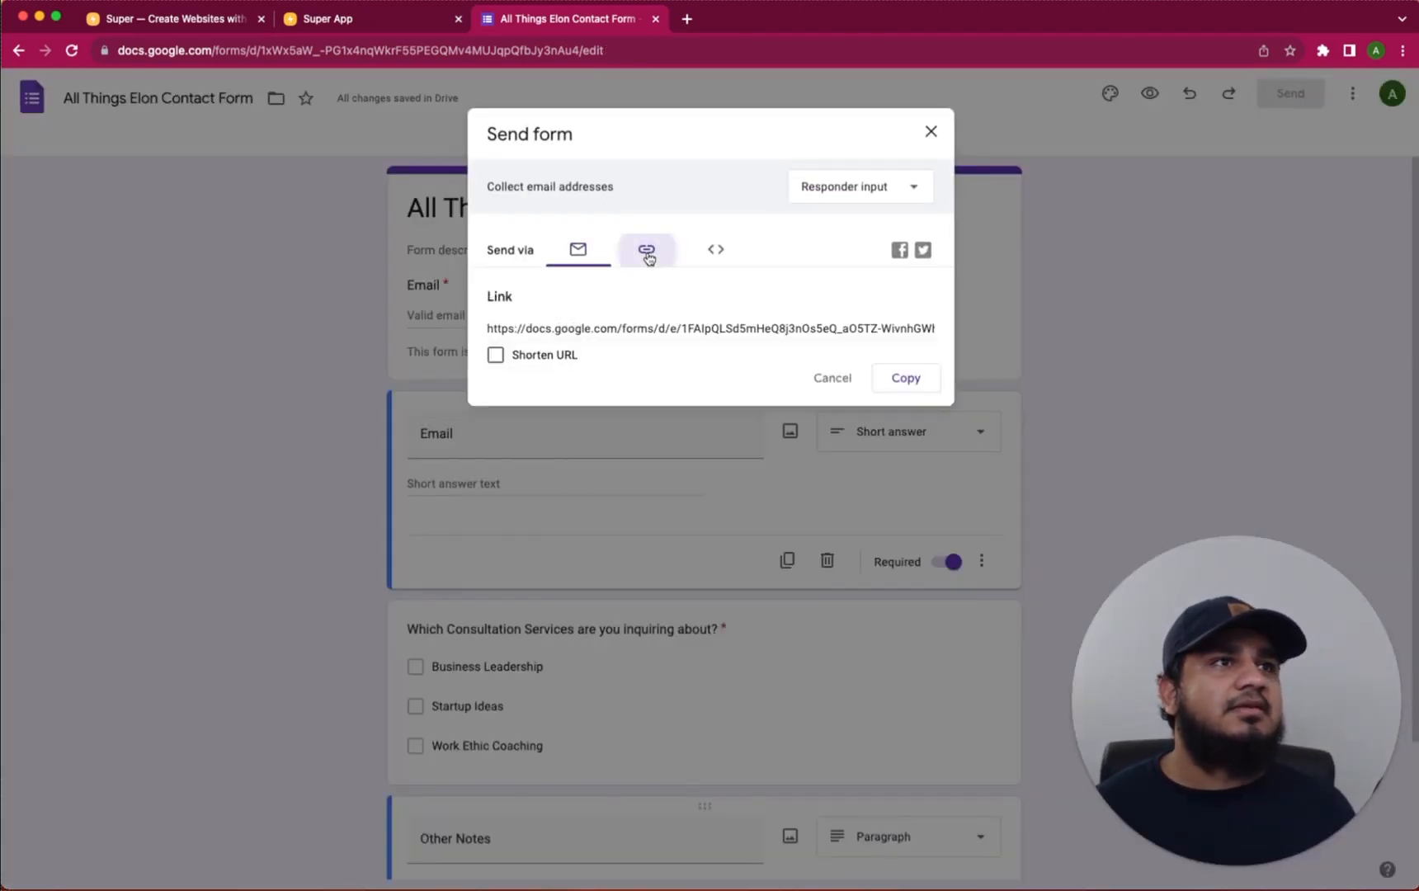
{"action": "left_click", "coordinate": [523, 356]}
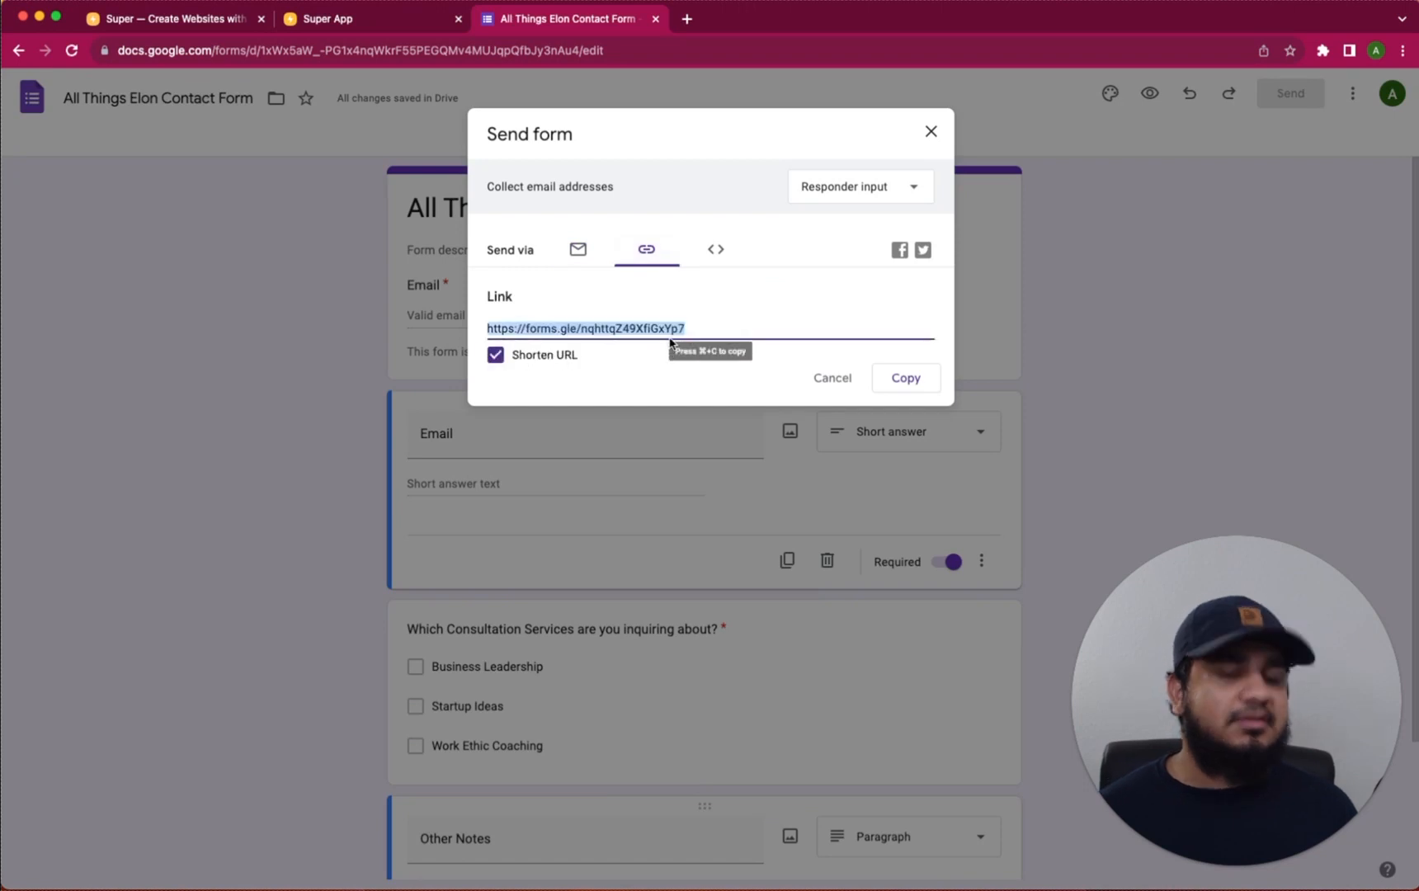
{"action": "left_click", "coordinate": [907, 379]}
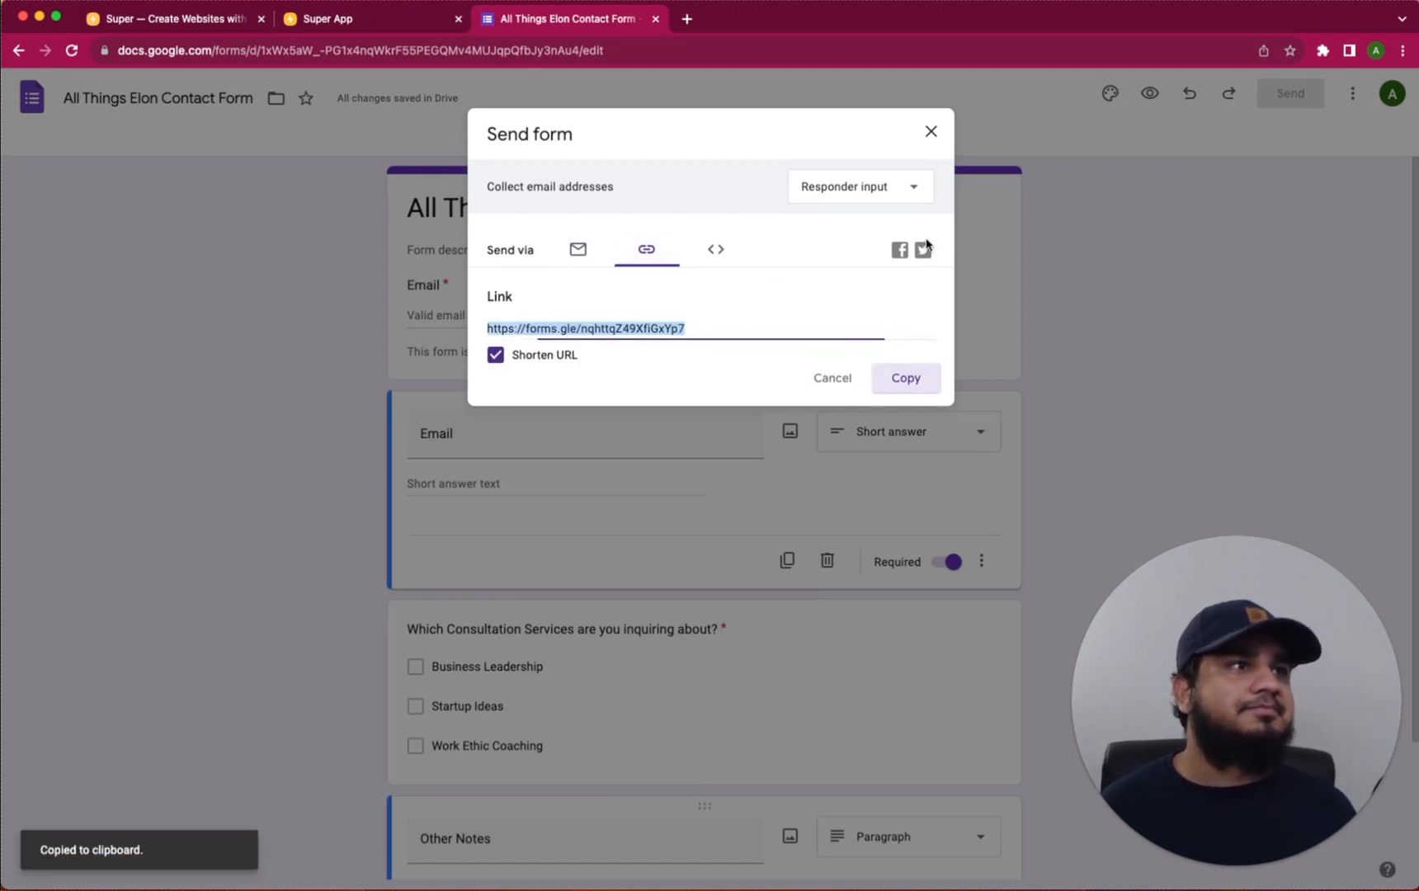
{"action": "left_click", "coordinate": [931, 131]}
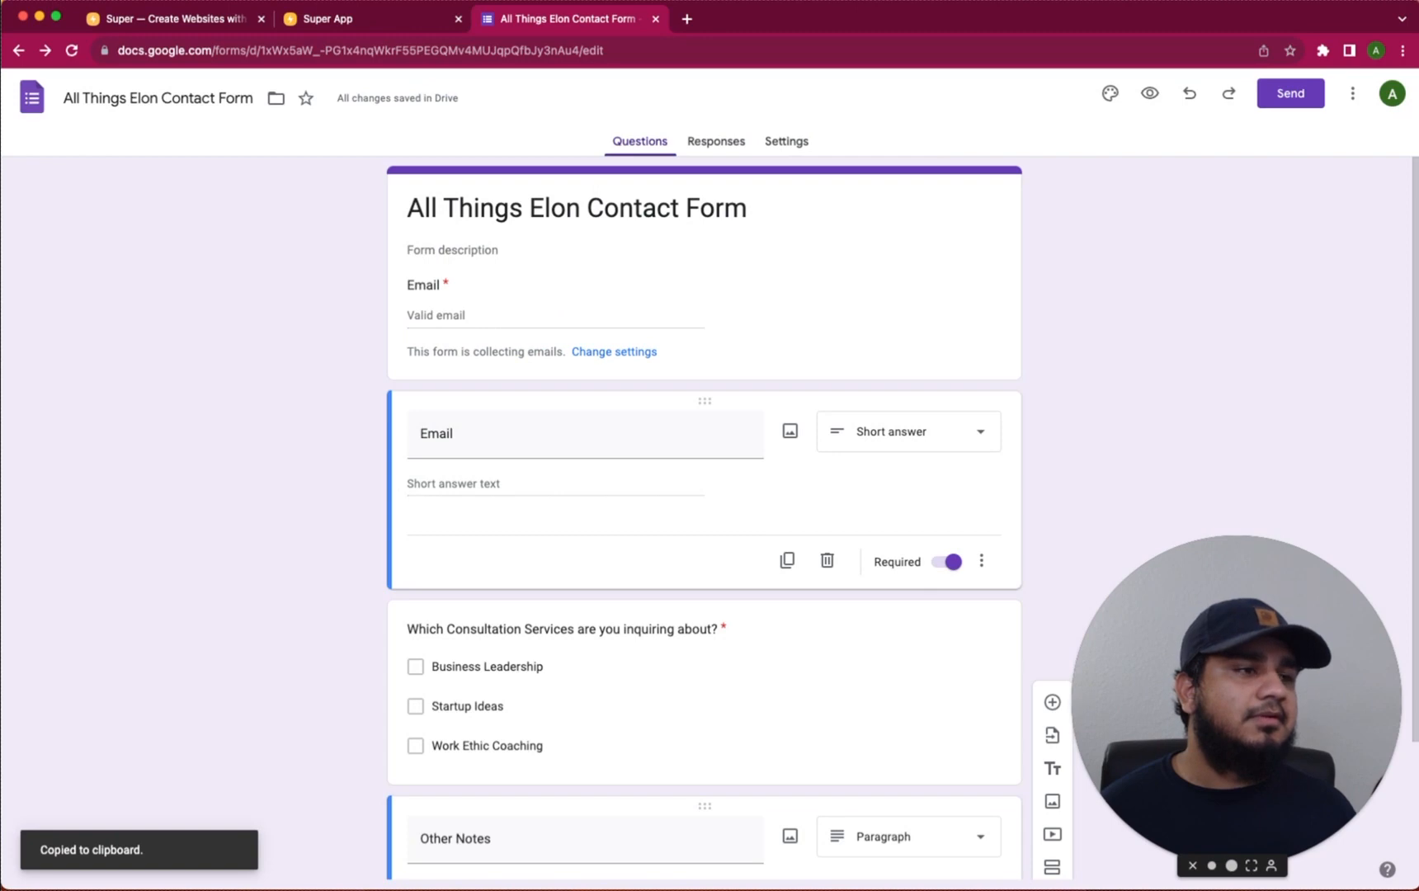
Link the text 'Contact us now' to the copied contact form URL with Cmd+K
{"action": "key", "text": "super+Tab"}
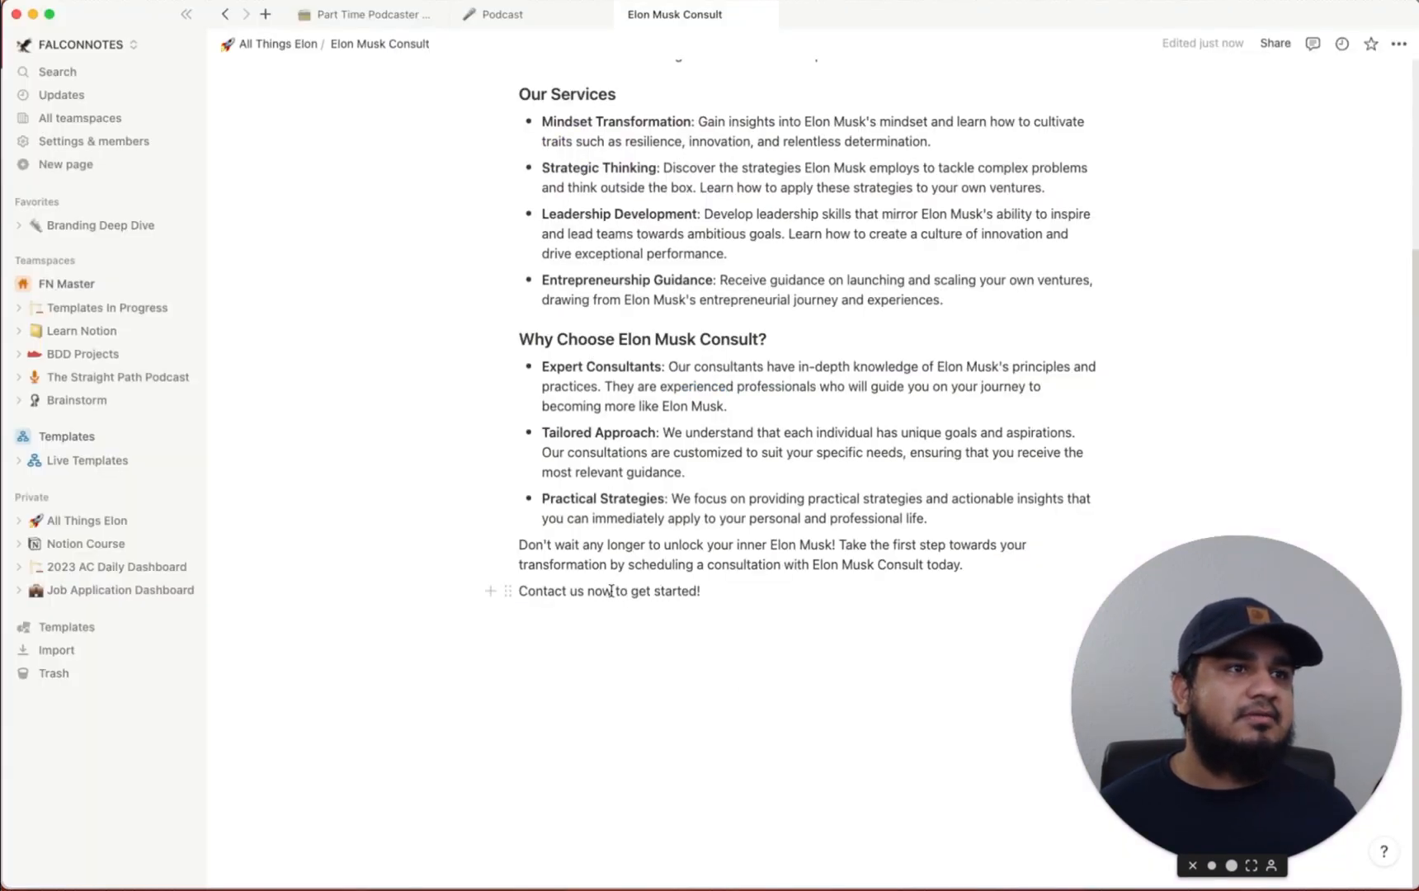
{"action": "left_click_drag", "start_coordinate": [524, 593], "coordinate": [607, 589]}
{"action": "key", "text": "super+k"}
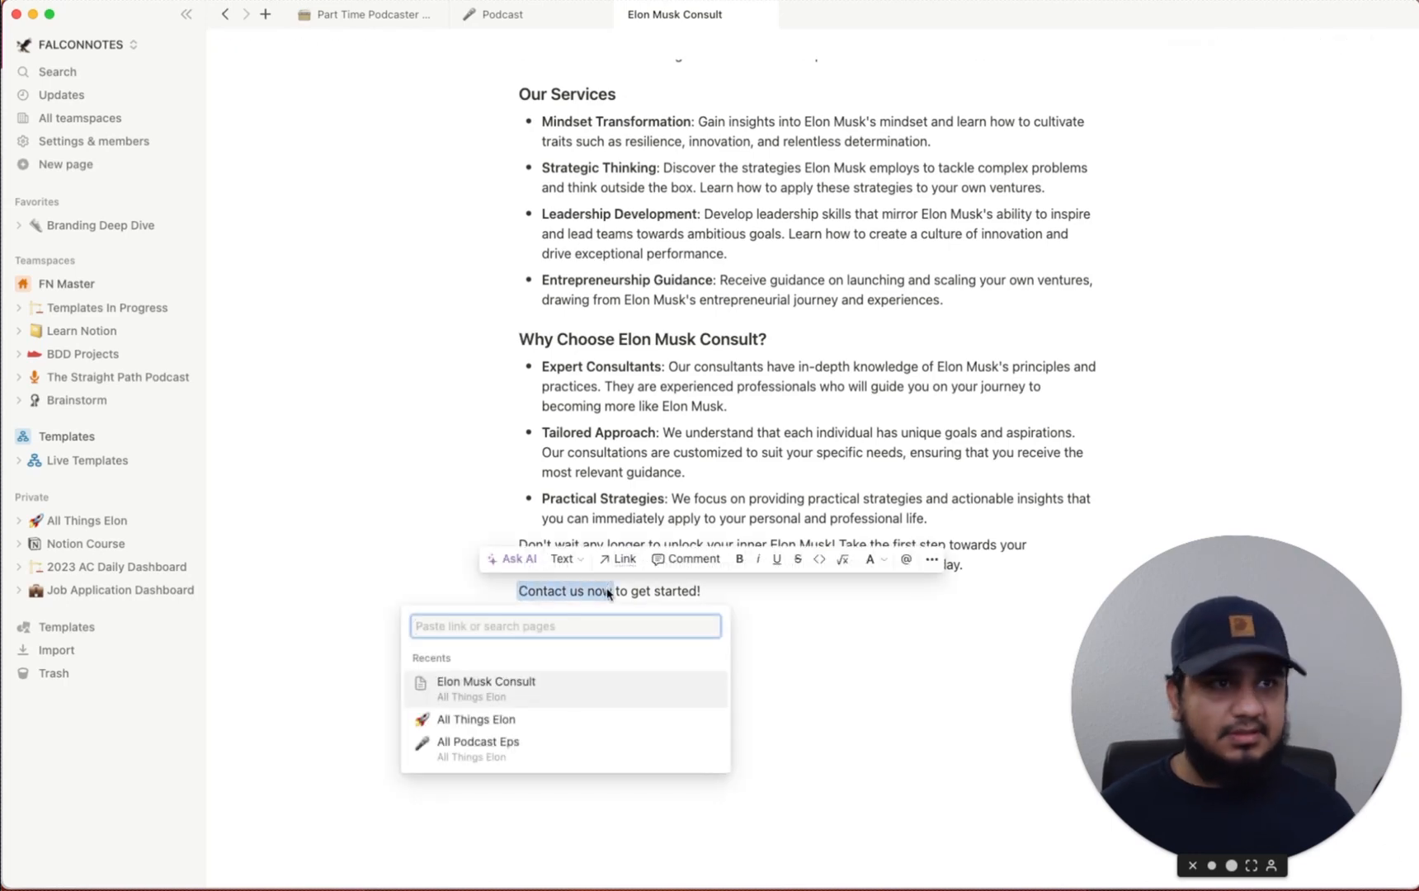
{"action": "key", "text": "super+v"}
{"action": "key", "text": "Return"}
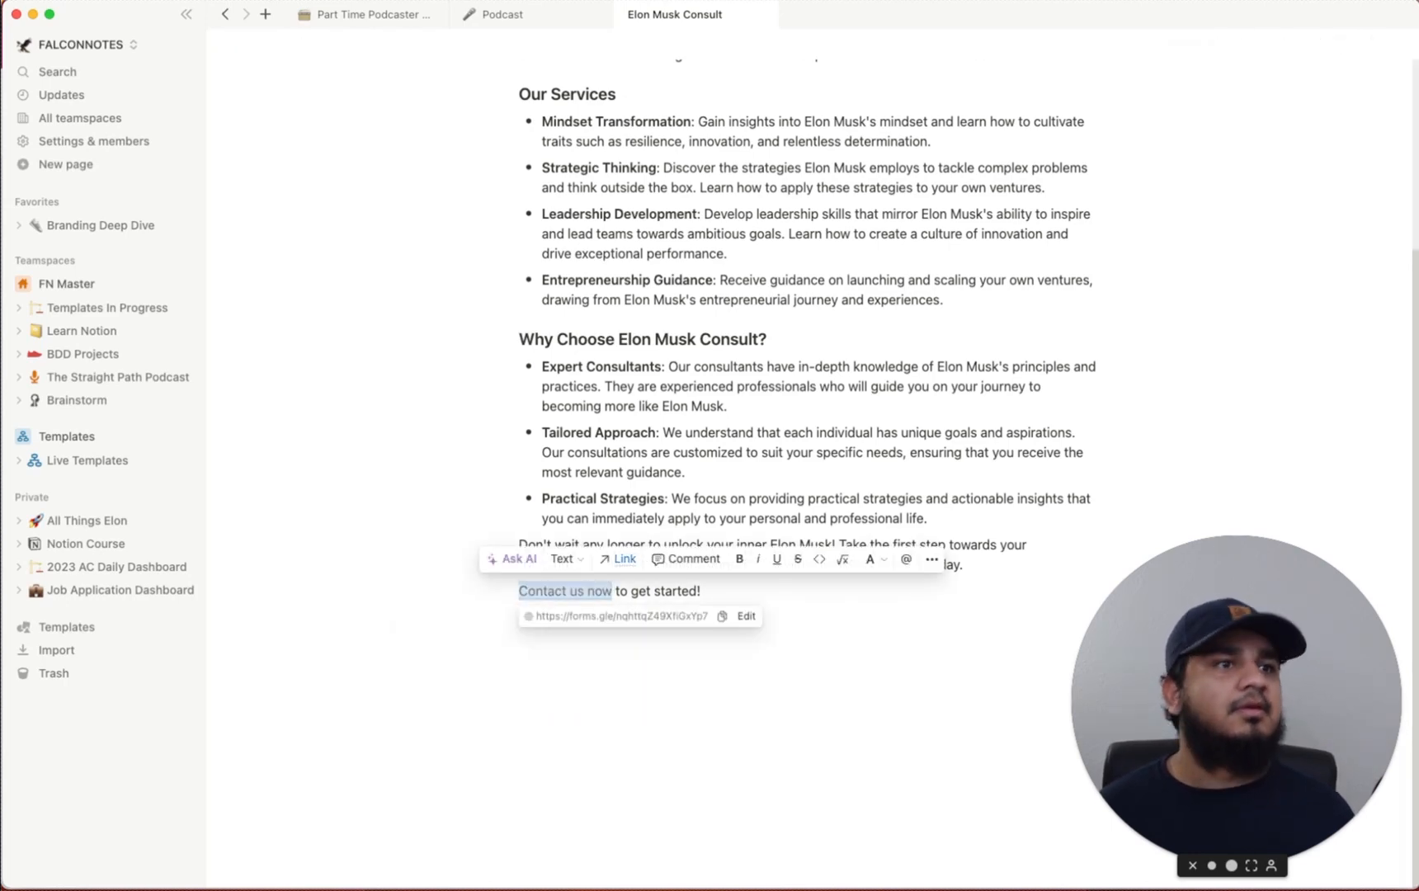
{"action": "left_click", "coordinate": [874, 652]}
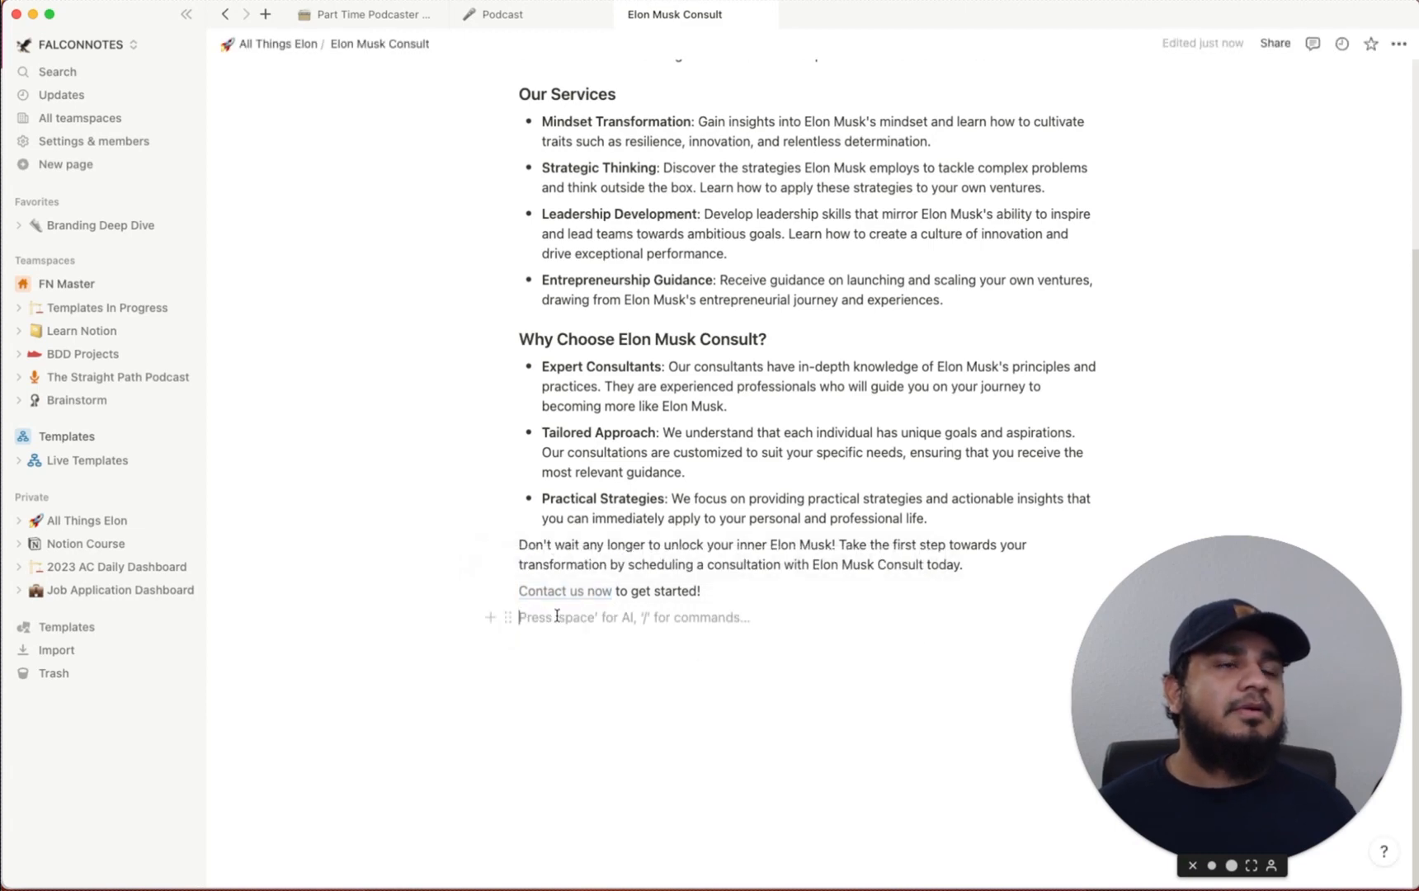
Test the link on the live form, then add a page icon to Elon Musk Consult
{"action": "left_click", "coordinate": [578, 591]}
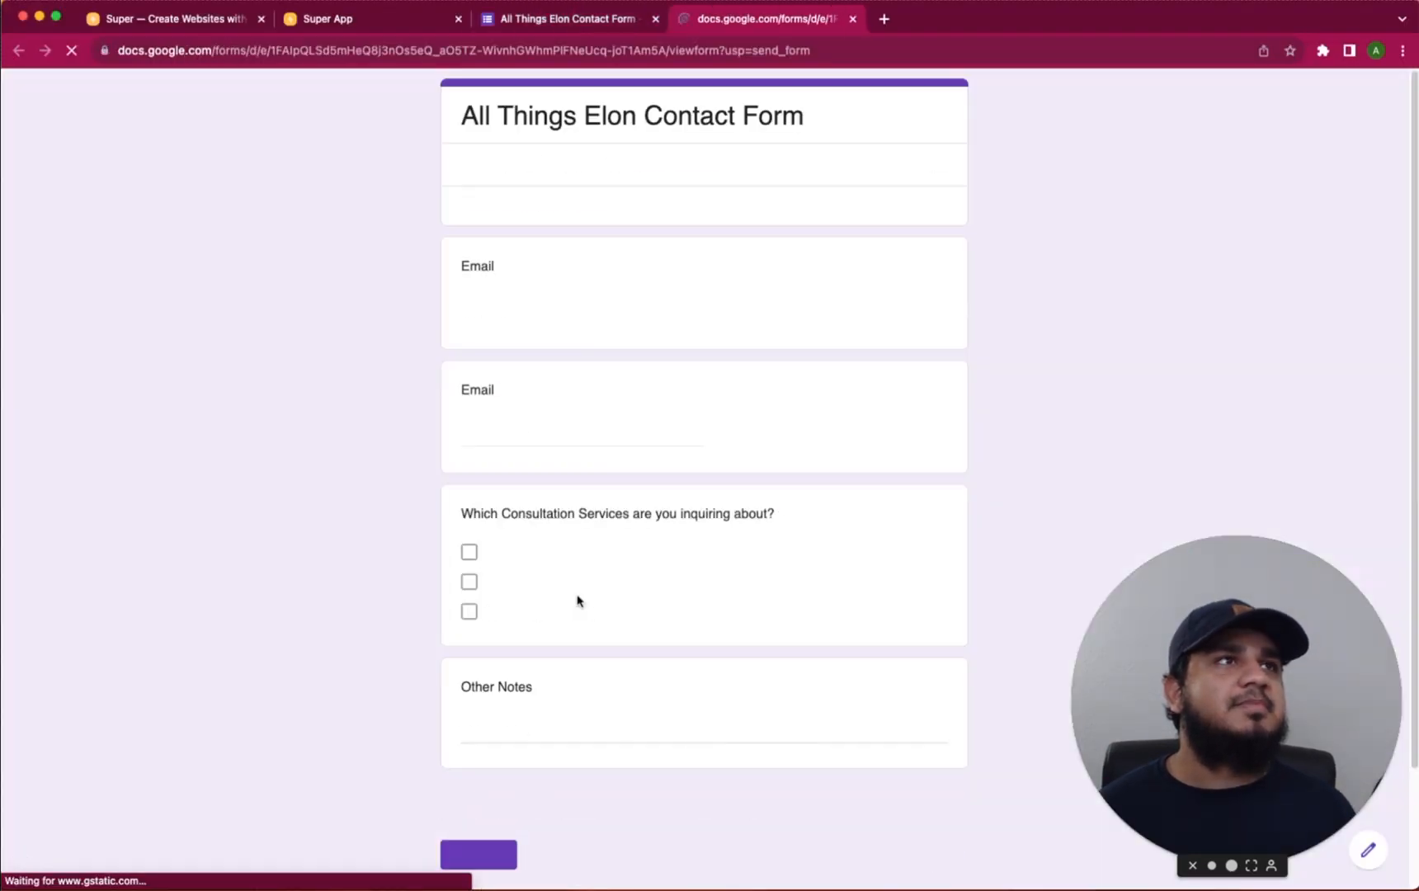
{"action": "scroll", "coordinate": [422, 596], "scroll_direction": "down", "scroll_amount": 1}
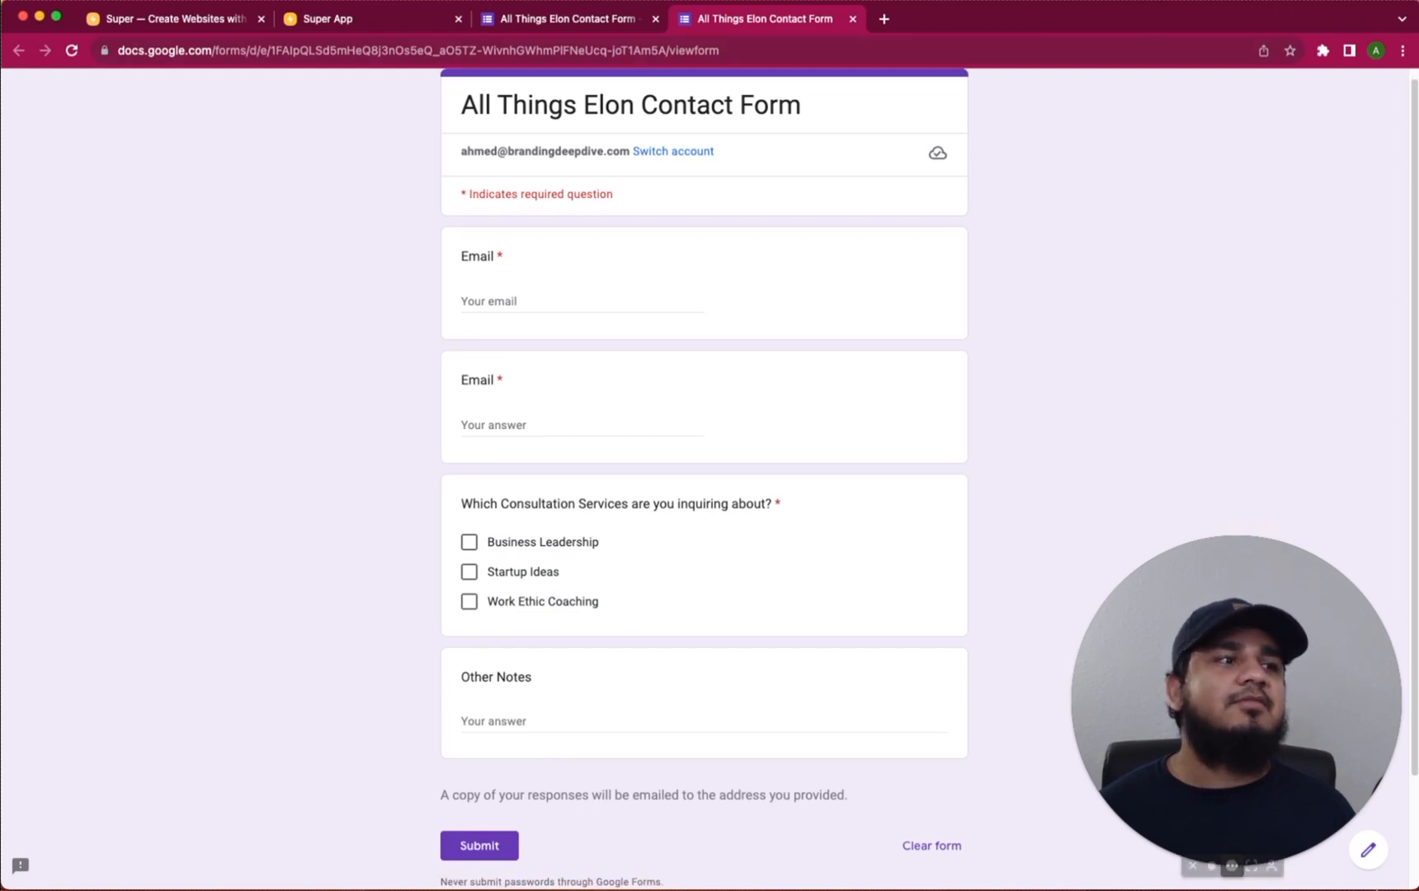
{"action": "key", "text": "super+Tab"}
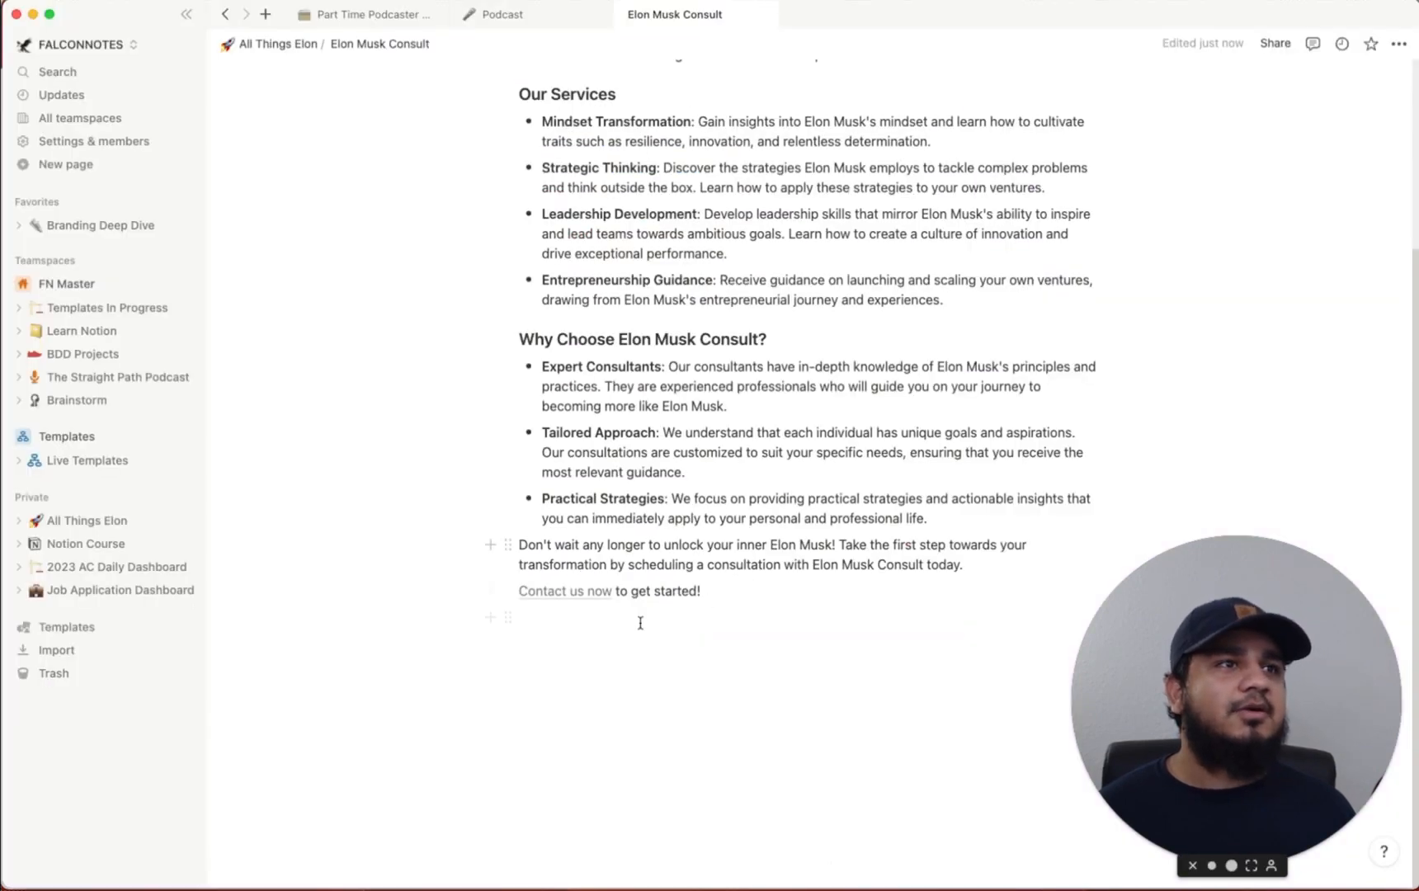
{"action": "scroll", "coordinate": [642, 620], "scroll_direction": "up", "scroll_amount": 5}
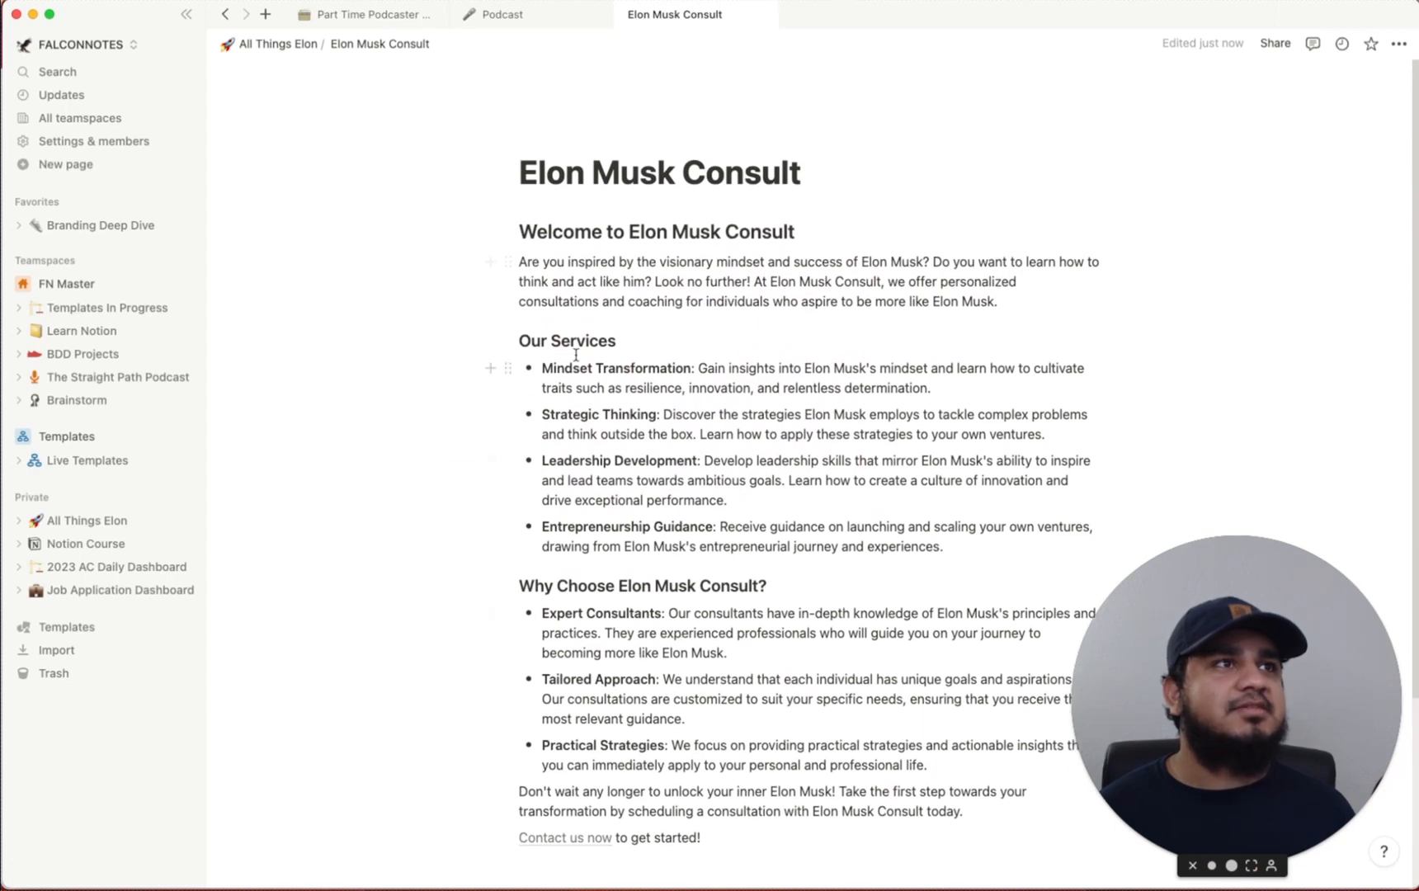
{"action": "left_click", "coordinate": [554, 141]}
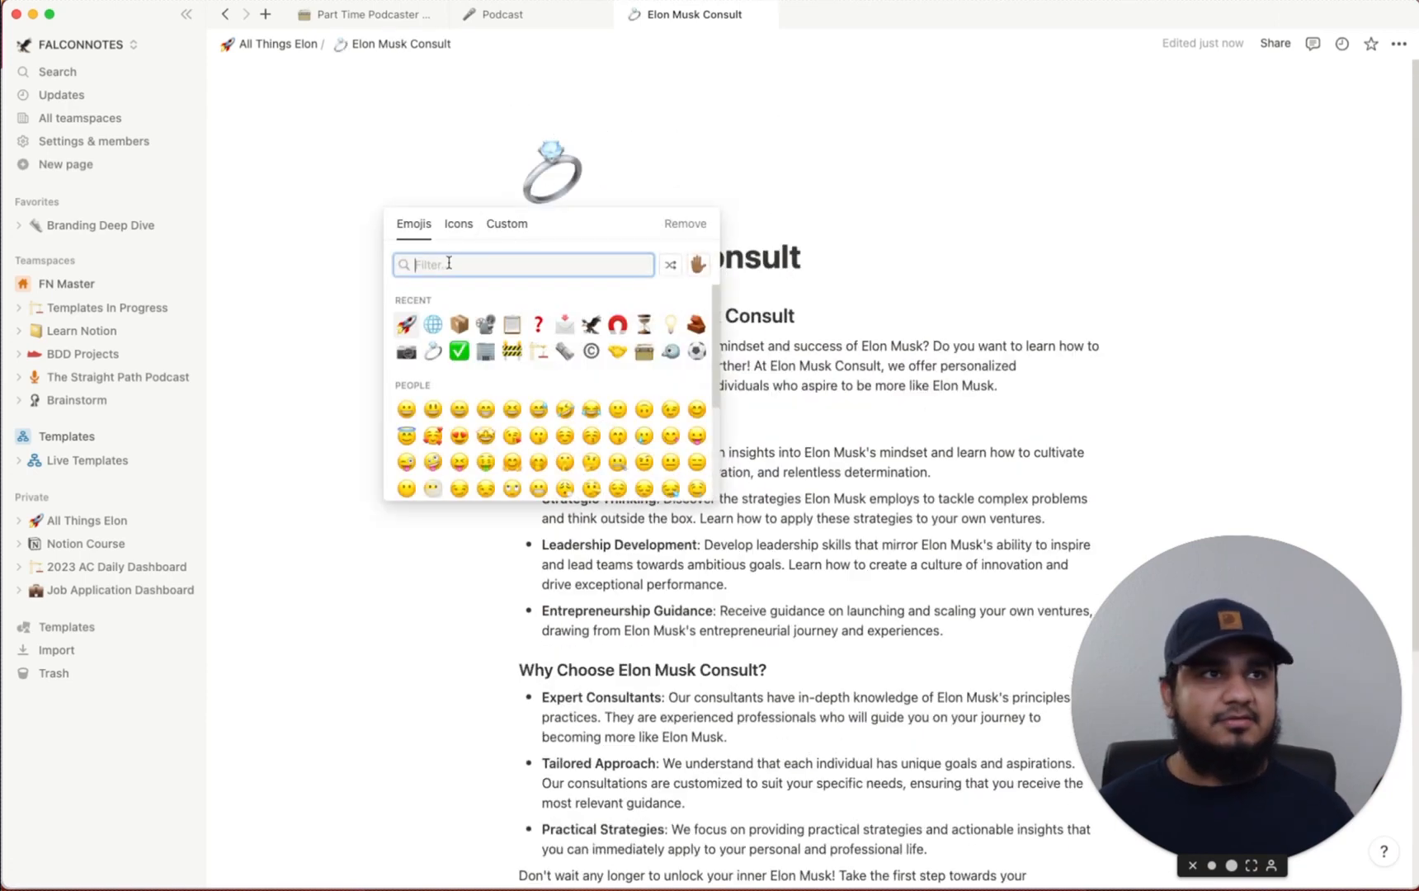
Change the page icon to the red telephone emoji
{"action": "type", "text": "consu"}
{"action": "key", "text": "BackSpace"}
{"action": "key", "text": "BackSpace"}
{"action": "key", "text": "BackSpace"}
{"action": "key", "text": "BackSpace"}
{"action": "key", "text": "BackSpace"}
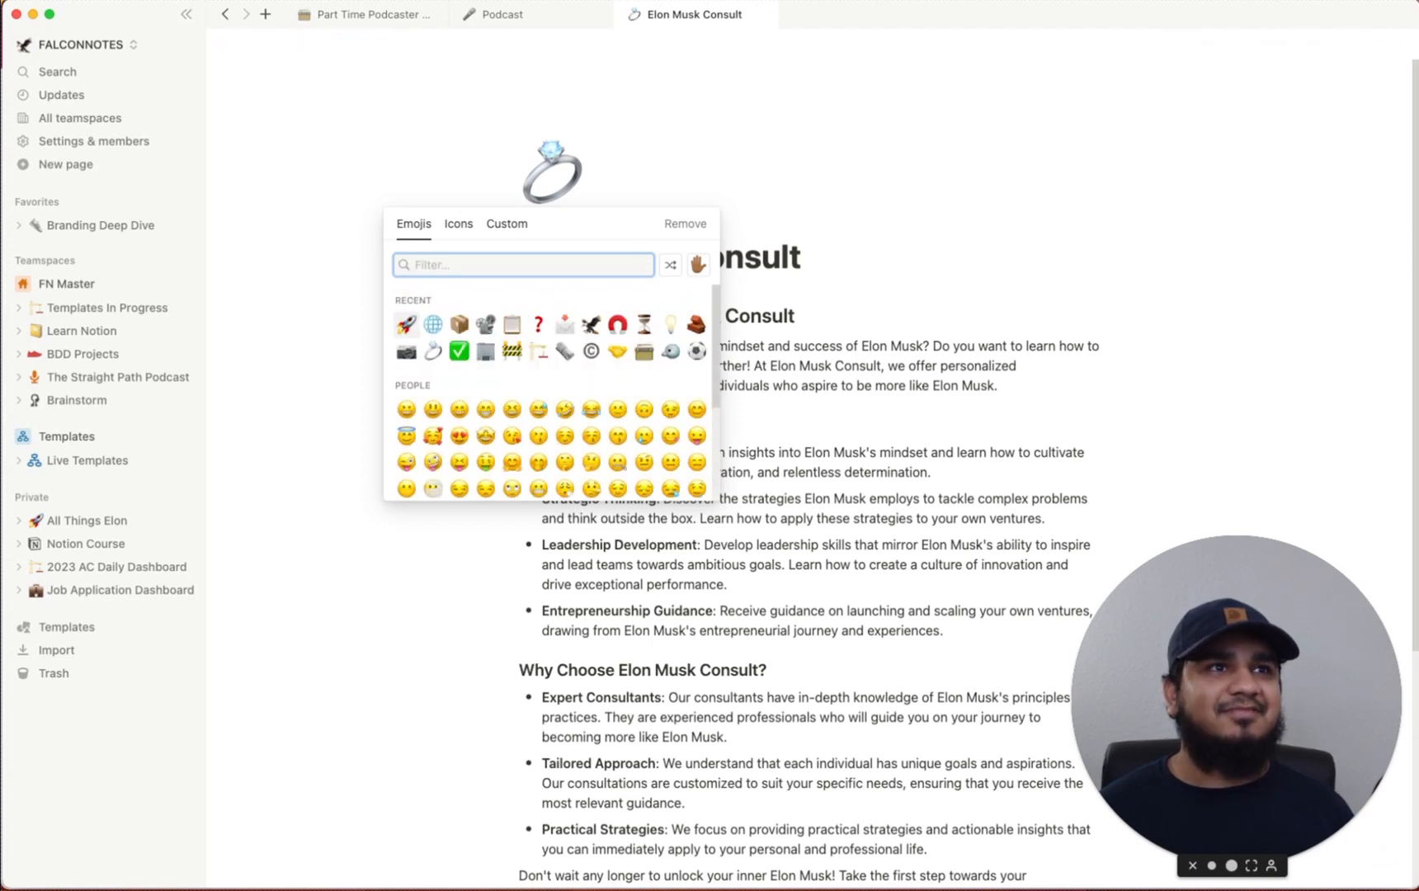
{"action": "type", "text": "phon"}
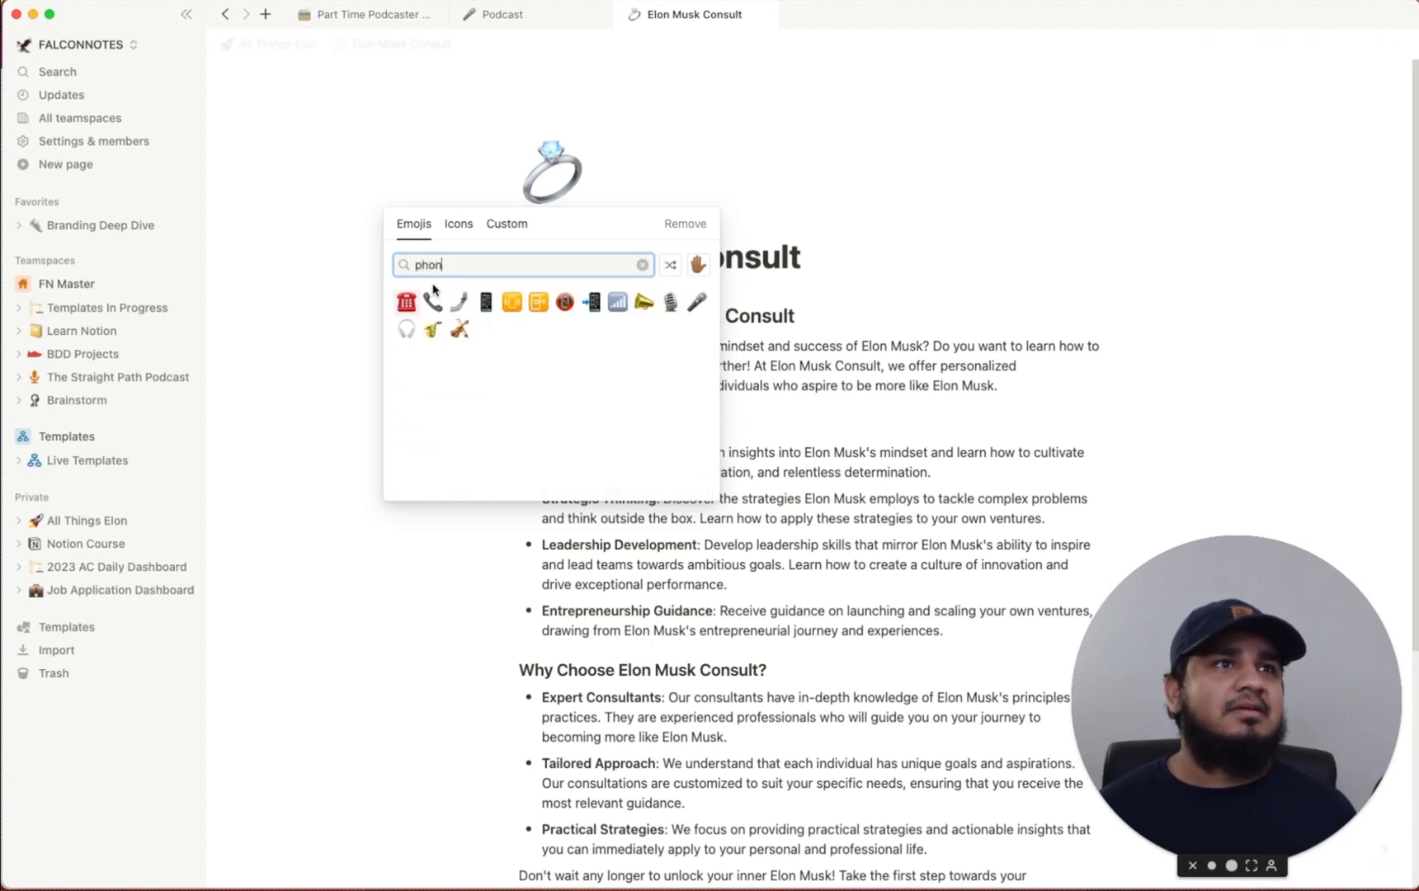
{"action": "left_click", "coordinate": [406, 302]}
Set the astronaut space Gallery image as the cover, then go back to All Things Elon
{"action": "left_click", "coordinate": [564, 222]}
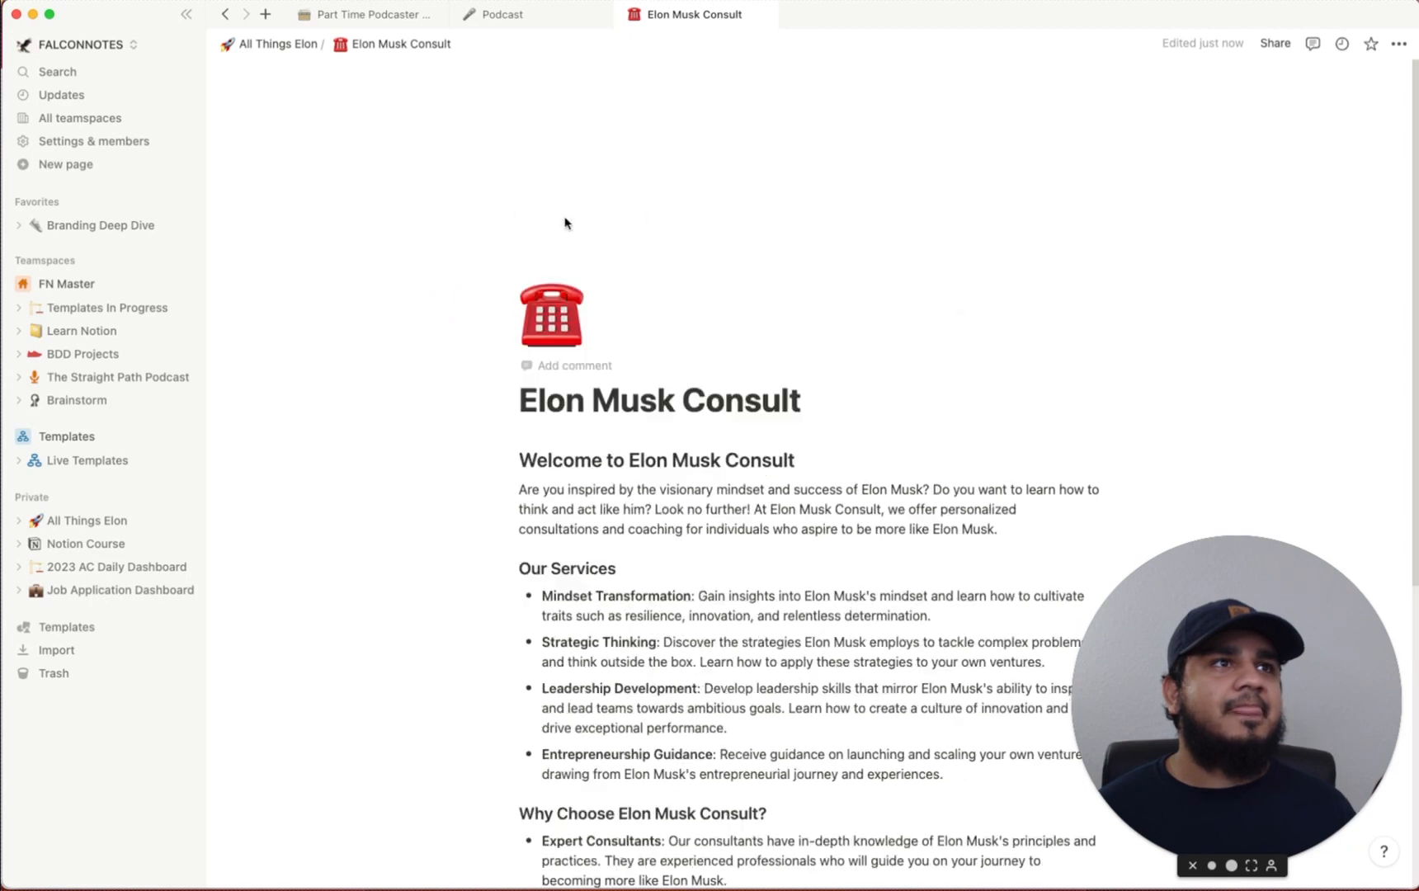
{"action": "left_click", "coordinate": [995, 300]}
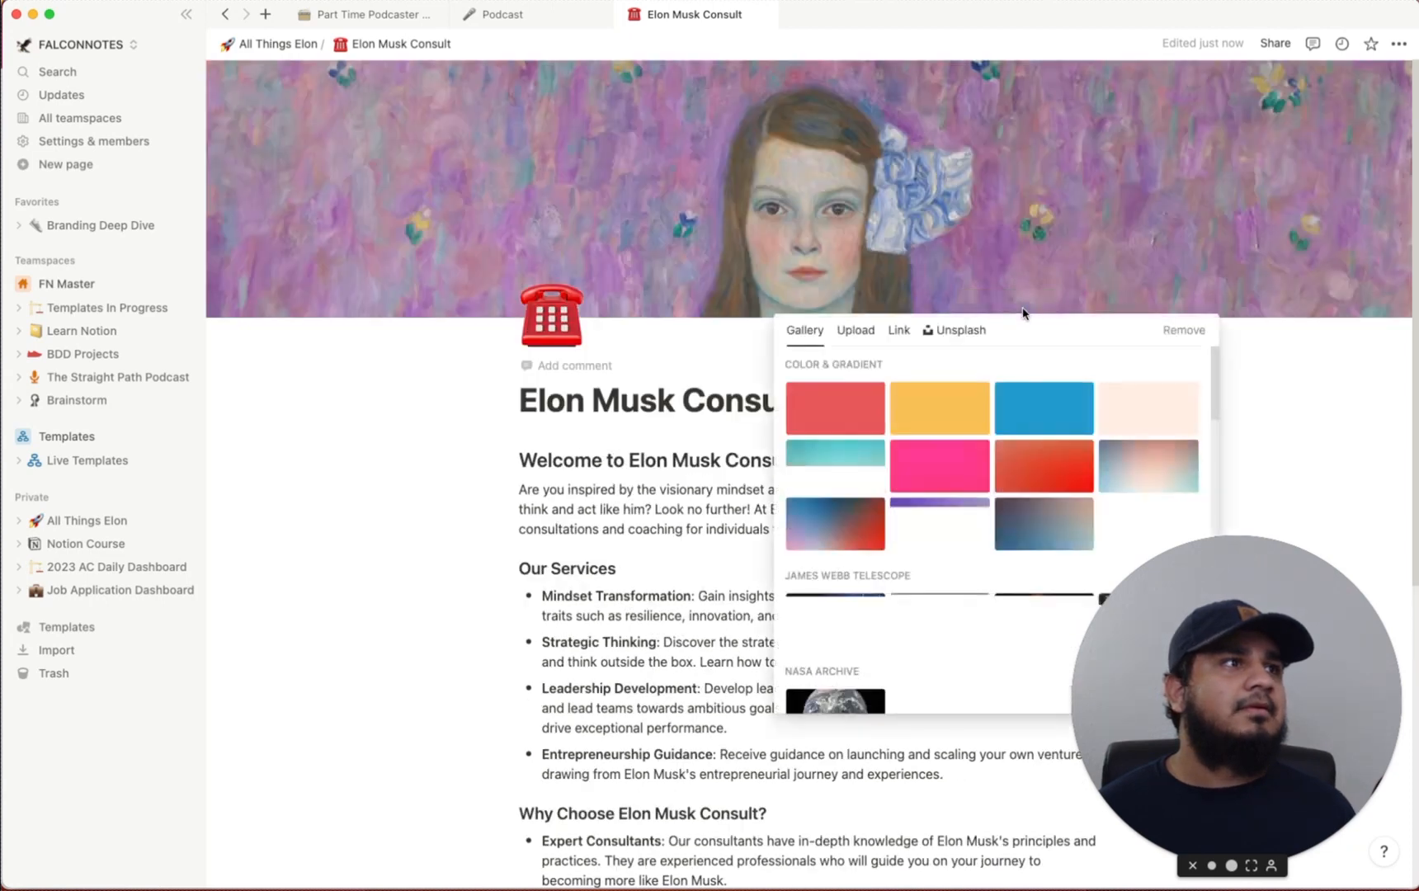
{"action": "scroll", "coordinate": [970, 622], "scroll_direction": "down", "scroll_amount": 10}
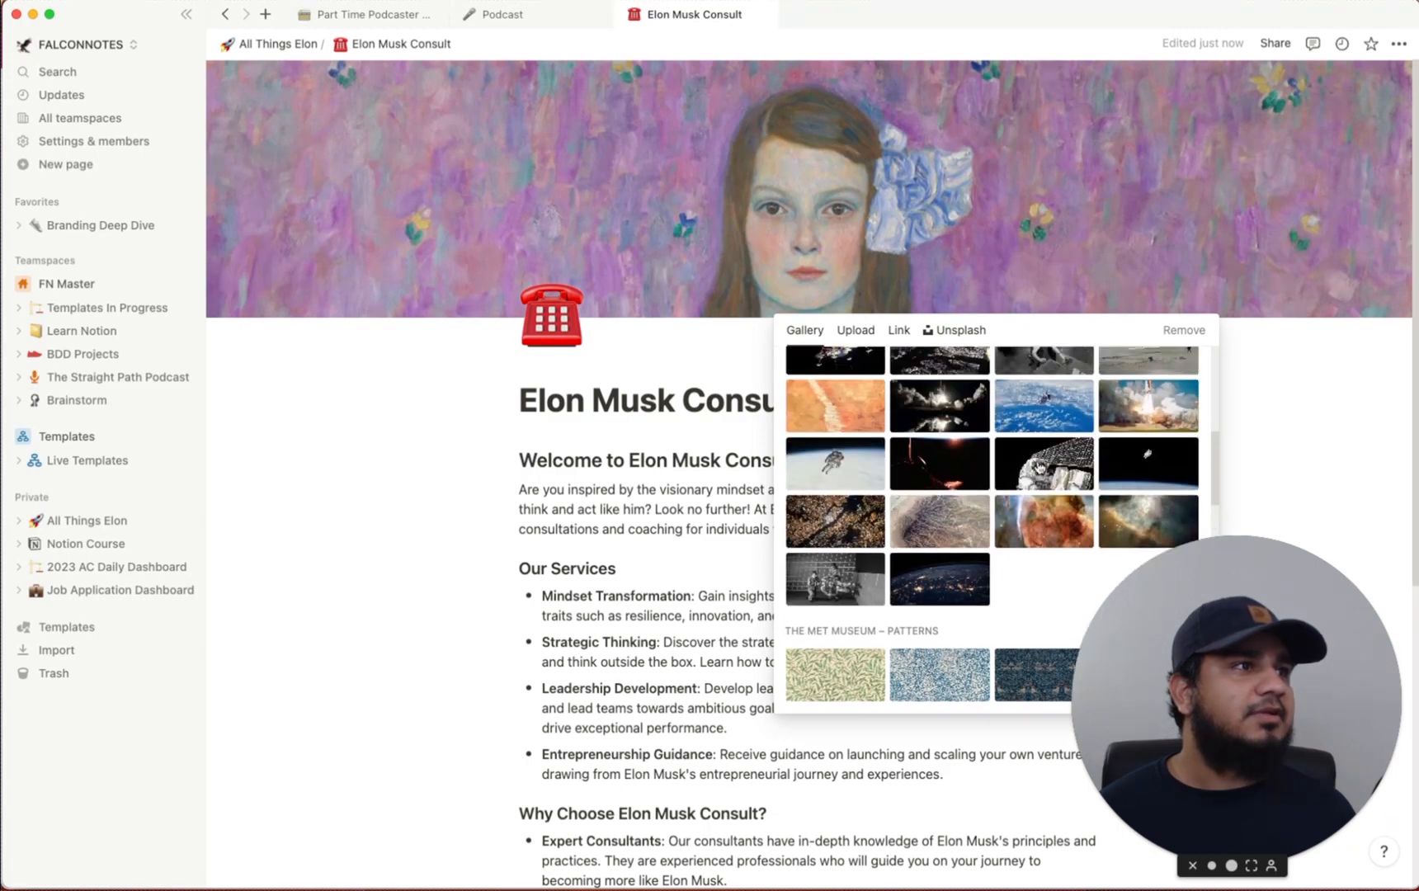
{"action": "left_click", "coordinate": [1160, 466]}
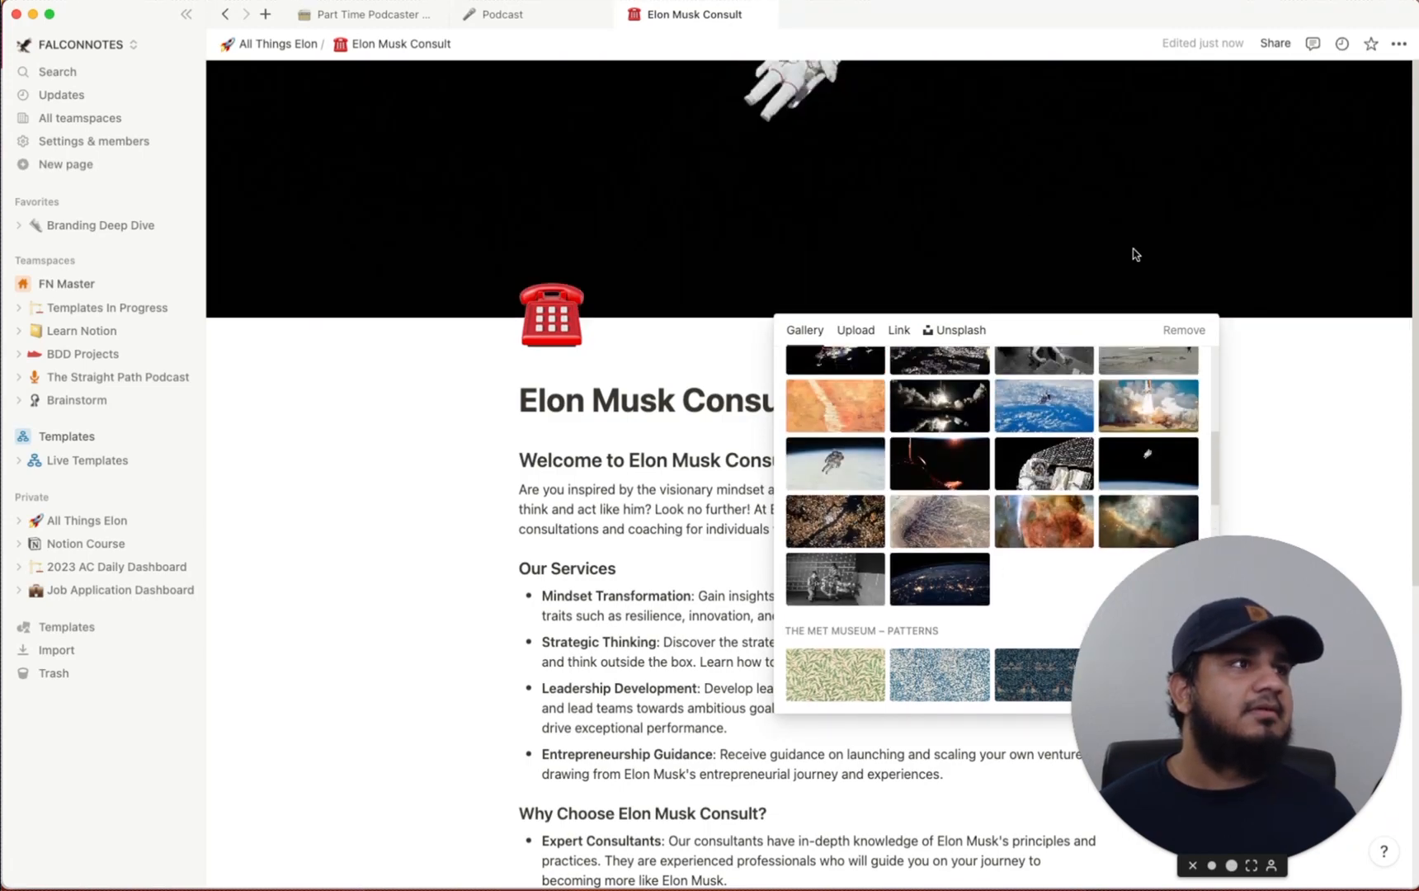
{"action": "left_click", "coordinate": [1133, 252]}
{"action": "left_click", "coordinate": [1073, 299]}
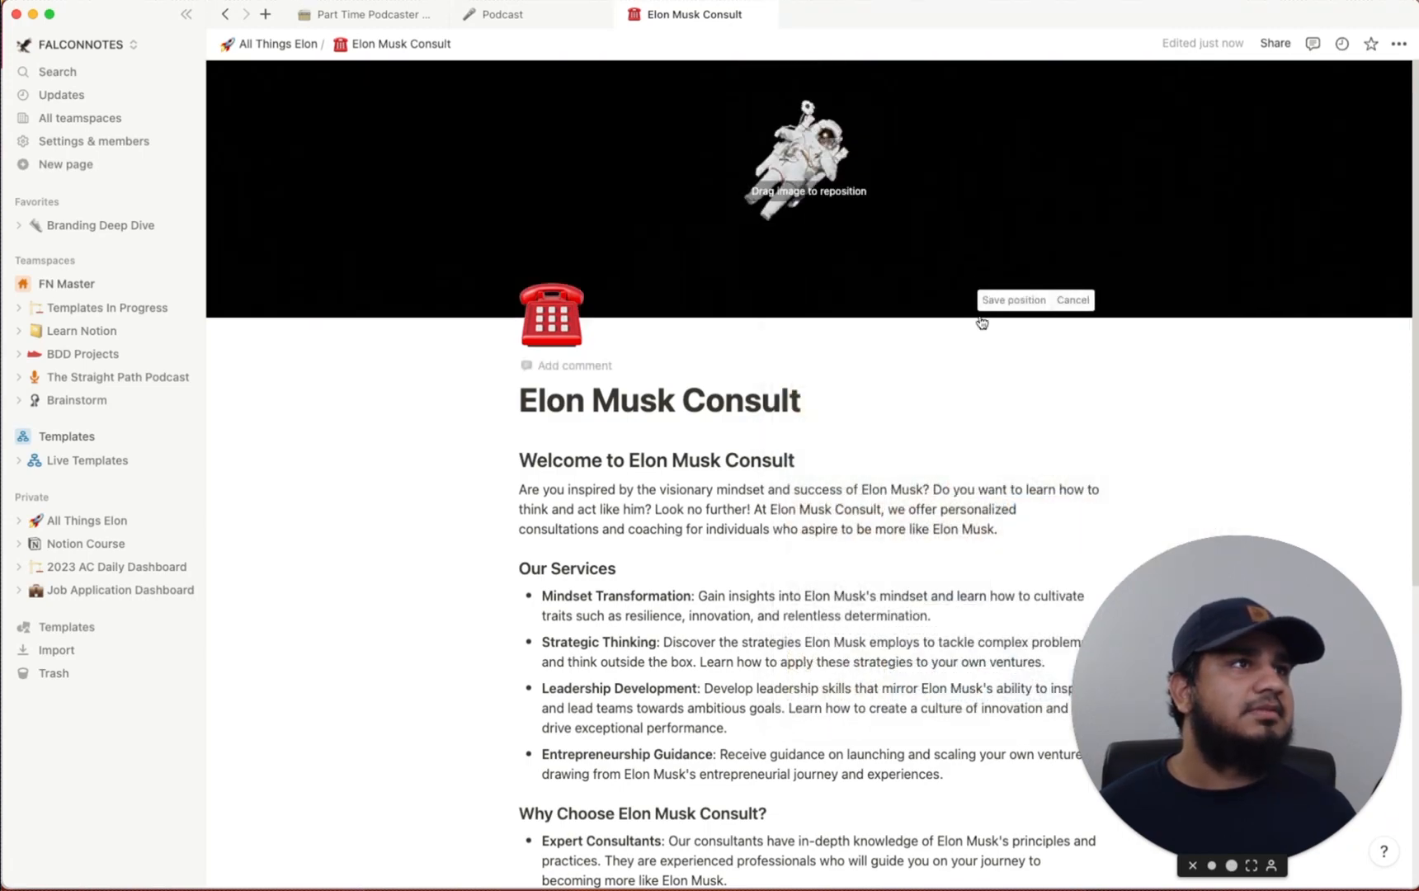
{"action": "left_click", "coordinate": [1010, 299]}
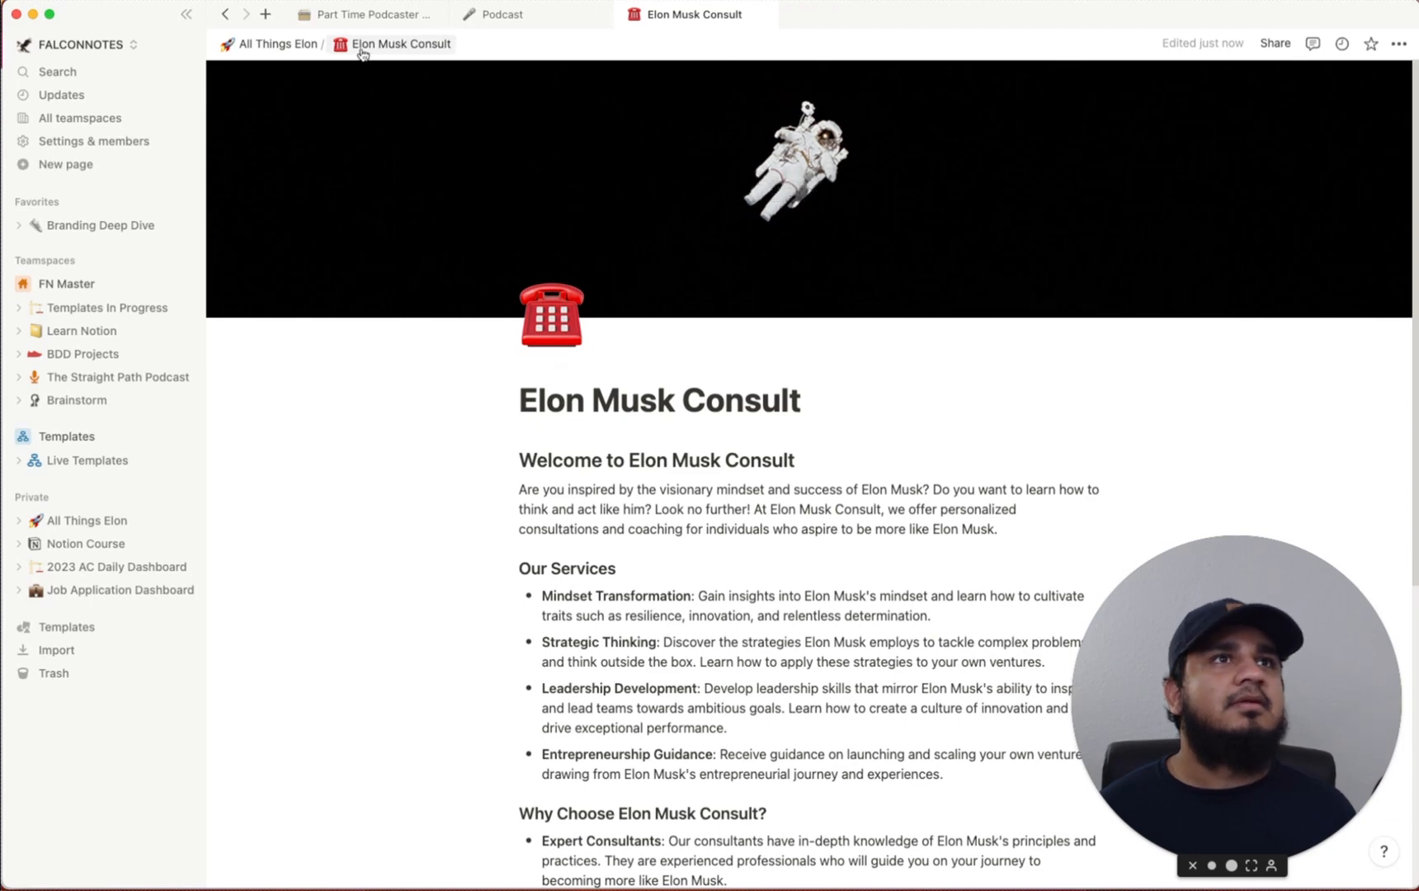
{"action": "left_click", "coordinate": [293, 46]}
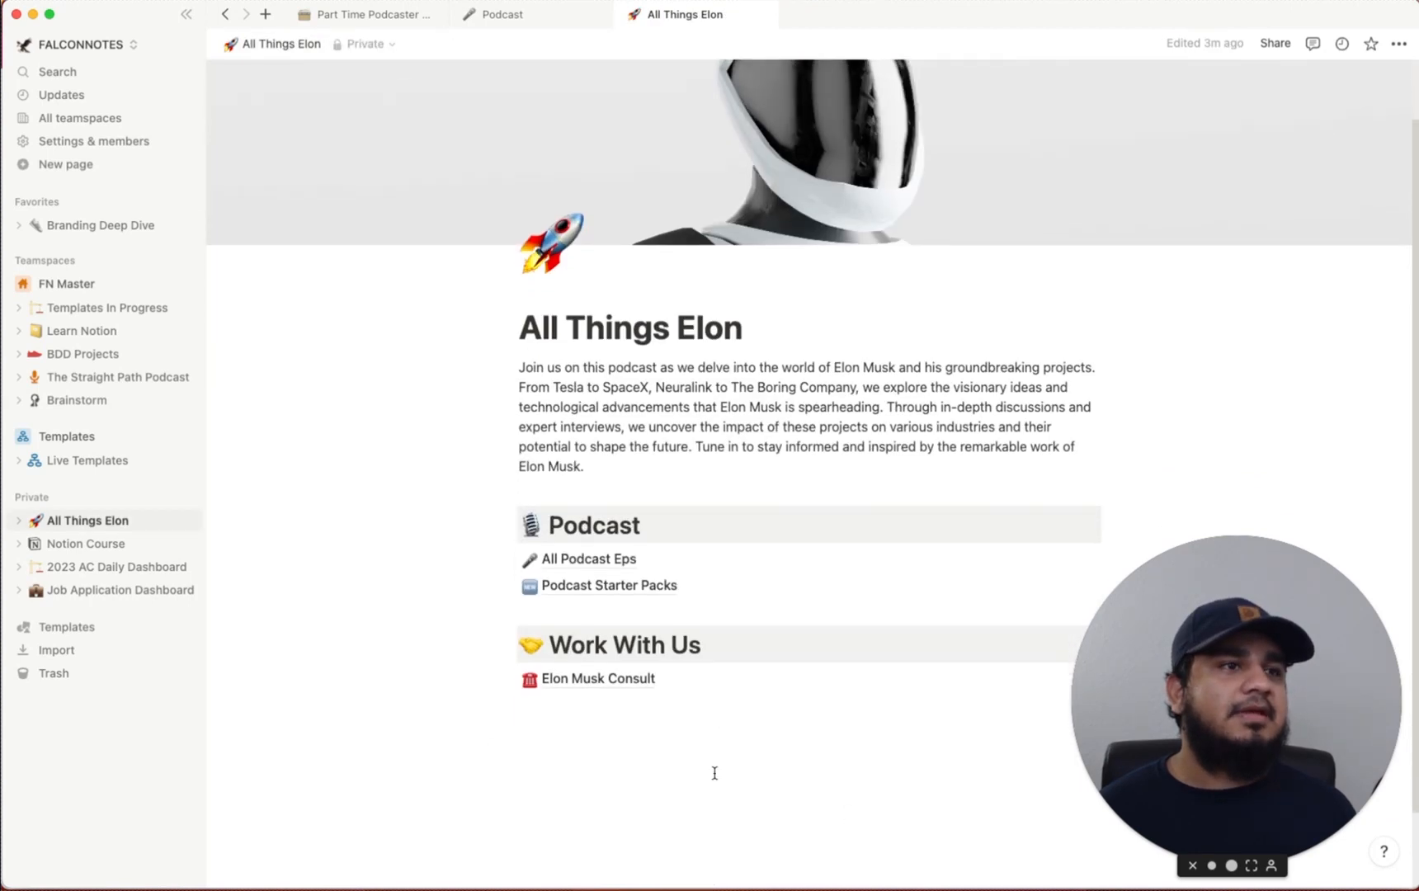
Rename the 'Work With Us' heading to 'Consultations'
{"action": "scroll", "coordinate": [715, 773], "scroll_direction": "down", "scroll_amount": 1}
{"action": "triple_click", "coordinate": [606, 646]}
{"action": "left_click", "coordinate": [716, 643]}
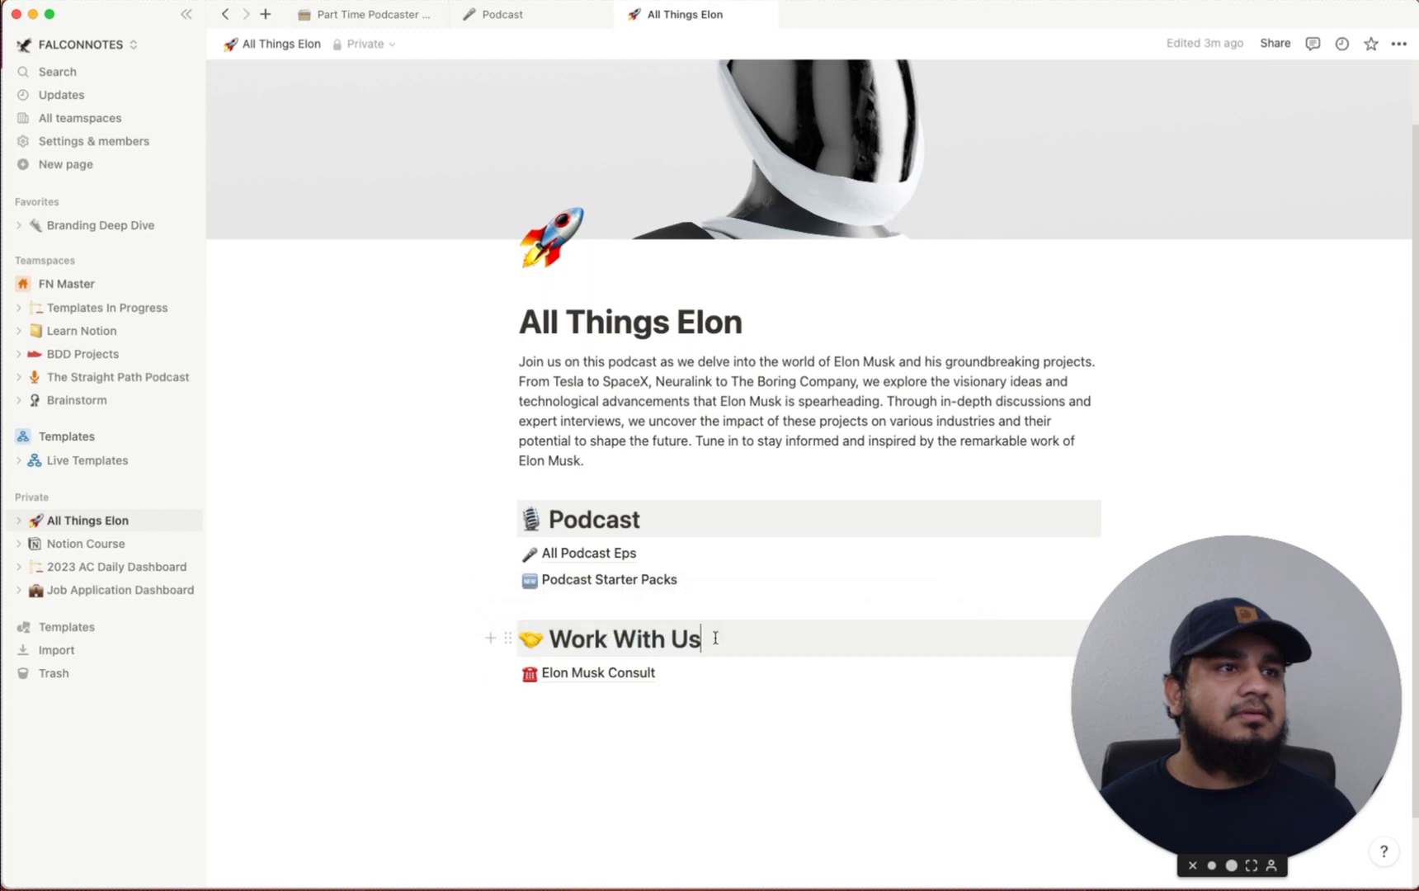
{"action": "left_click_drag", "start_coordinate": [715, 638], "coordinate": [542, 639]}
{"action": "type", "text": "Co"}
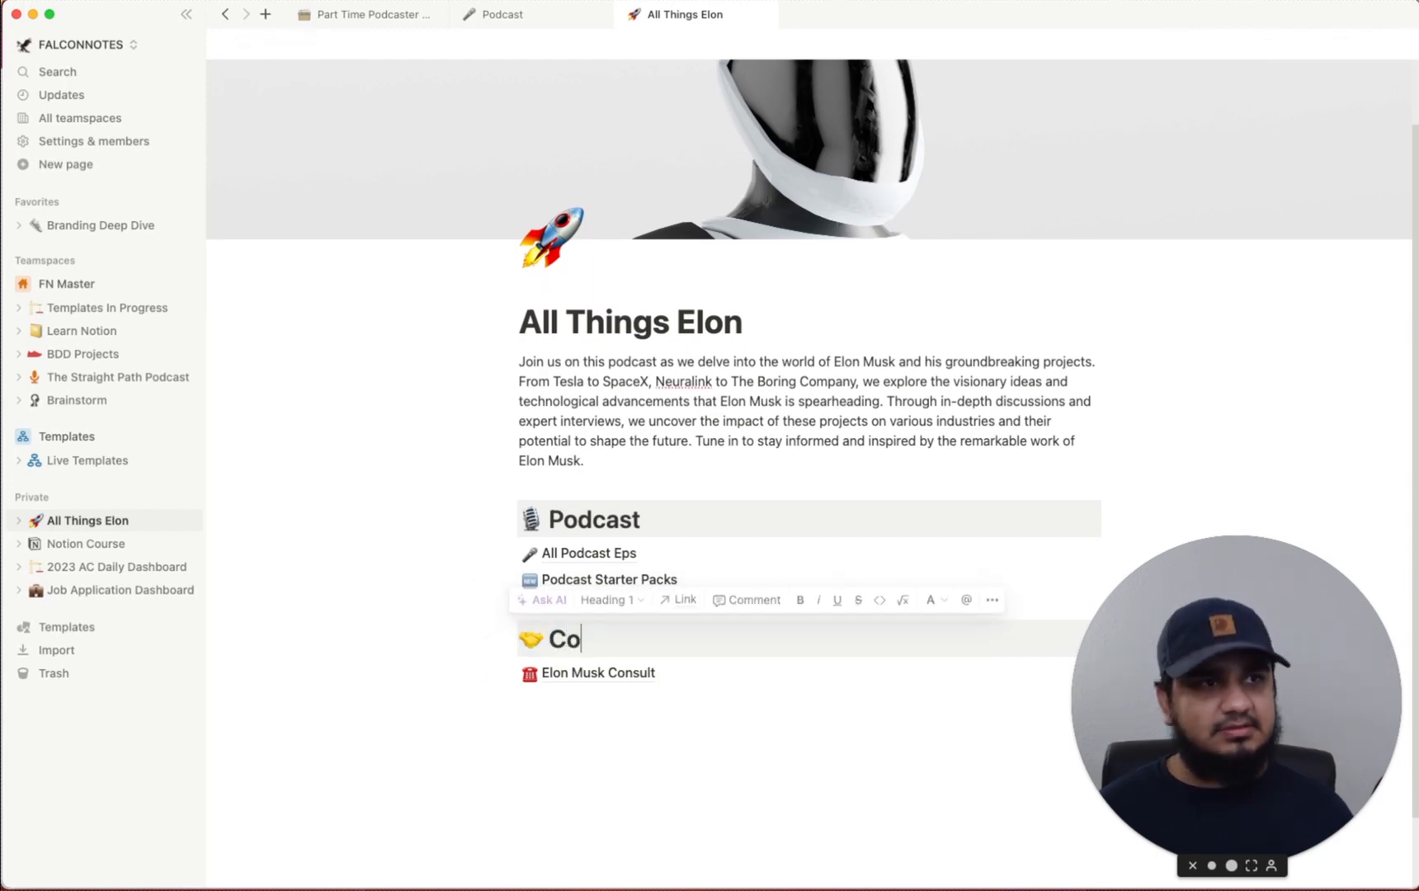
{"action": "type", "text": "nsultations"}
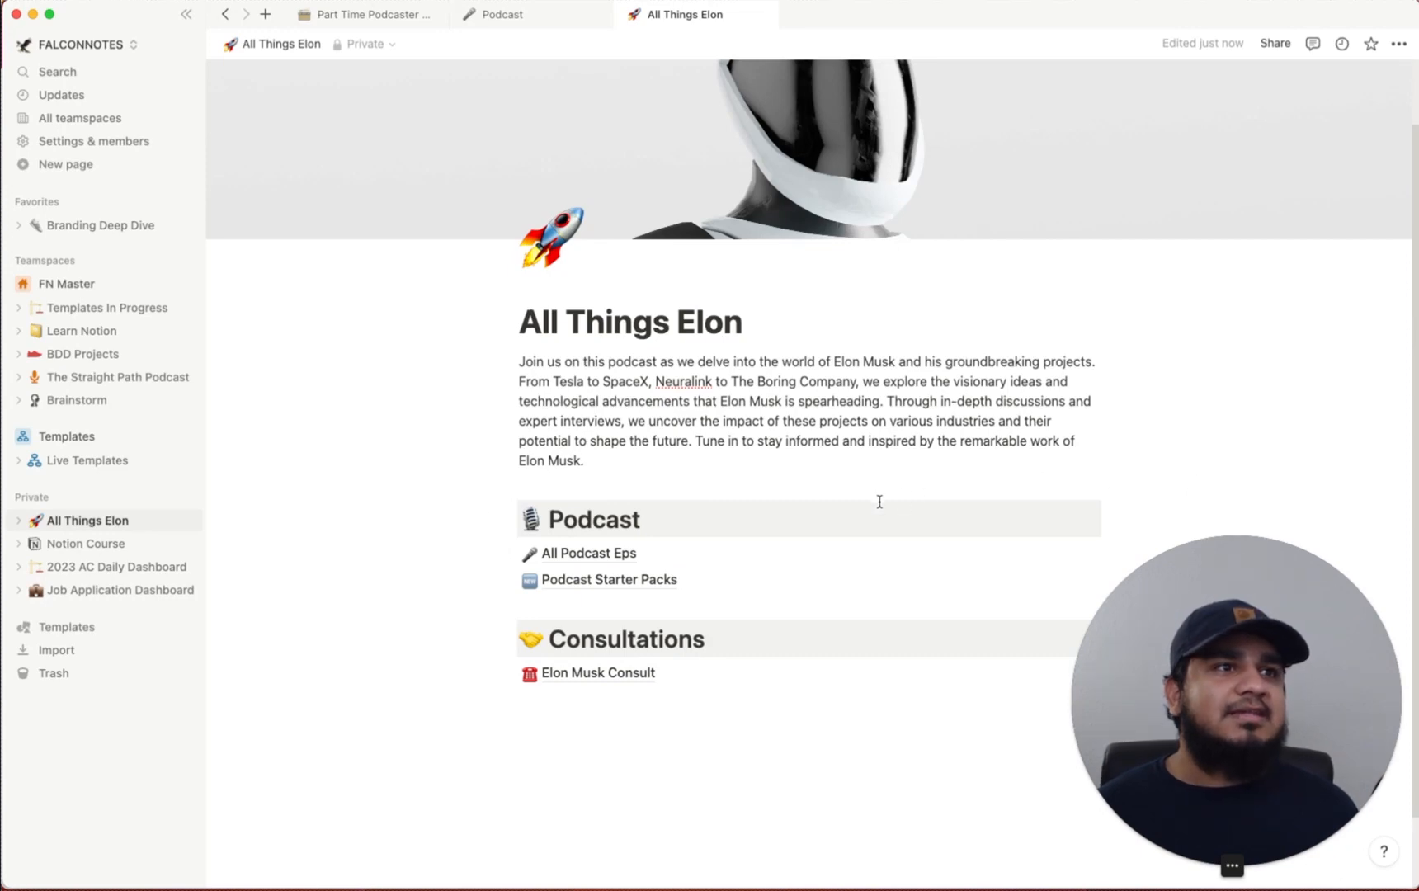
Browse the All Podcast Eps and Podcast Starter Packs subpages, ending on All Podcast Eps
{"action": "left_click", "coordinate": [605, 555]}
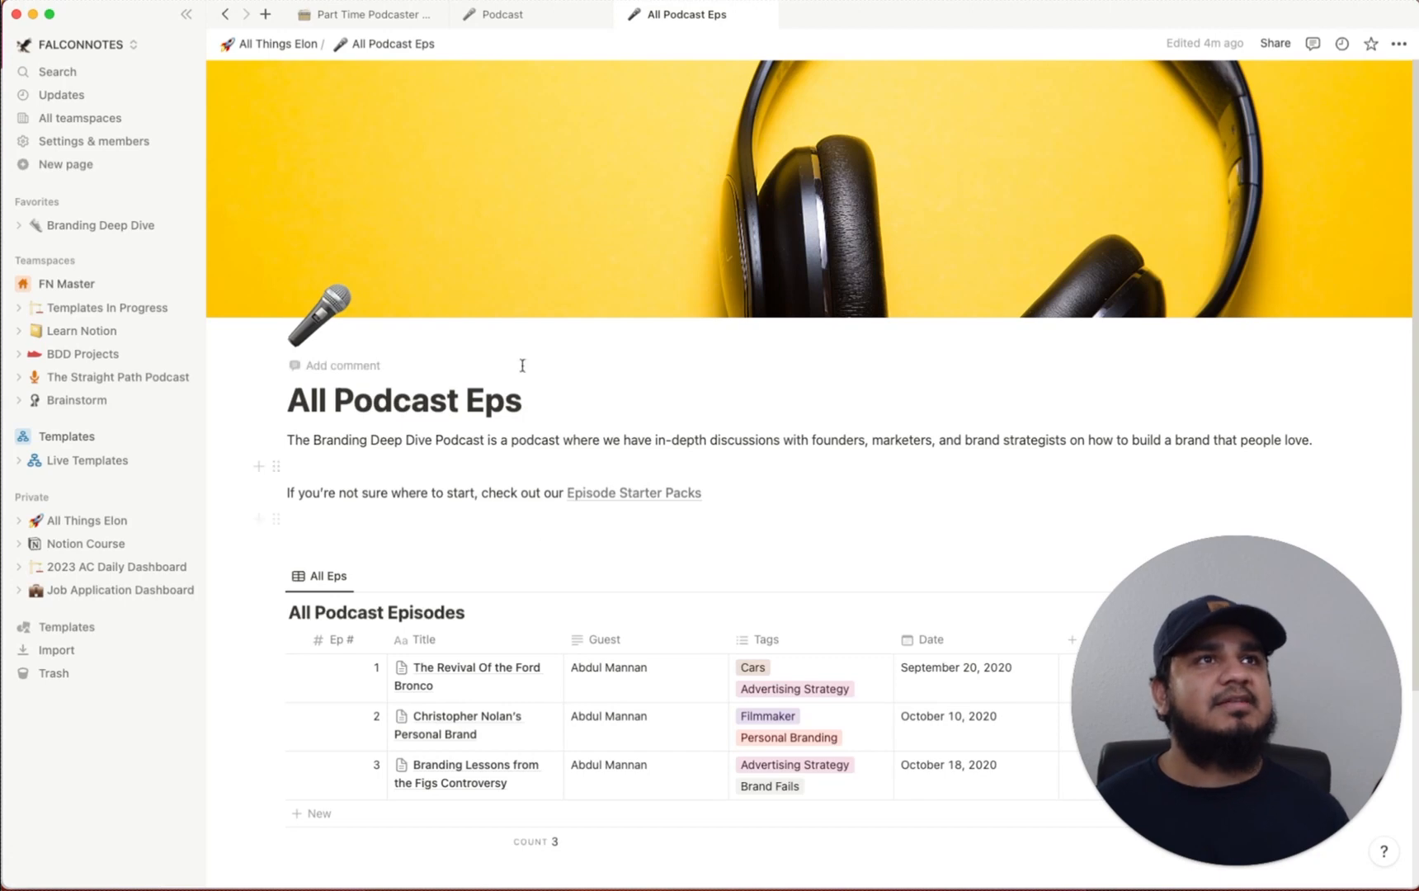
{"action": "left_click", "coordinate": [304, 48]}
{"action": "scroll", "coordinate": [620, 520], "scroll_direction": "down", "scroll_amount": 3}
{"action": "left_click", "coordinate": [620, 513]}
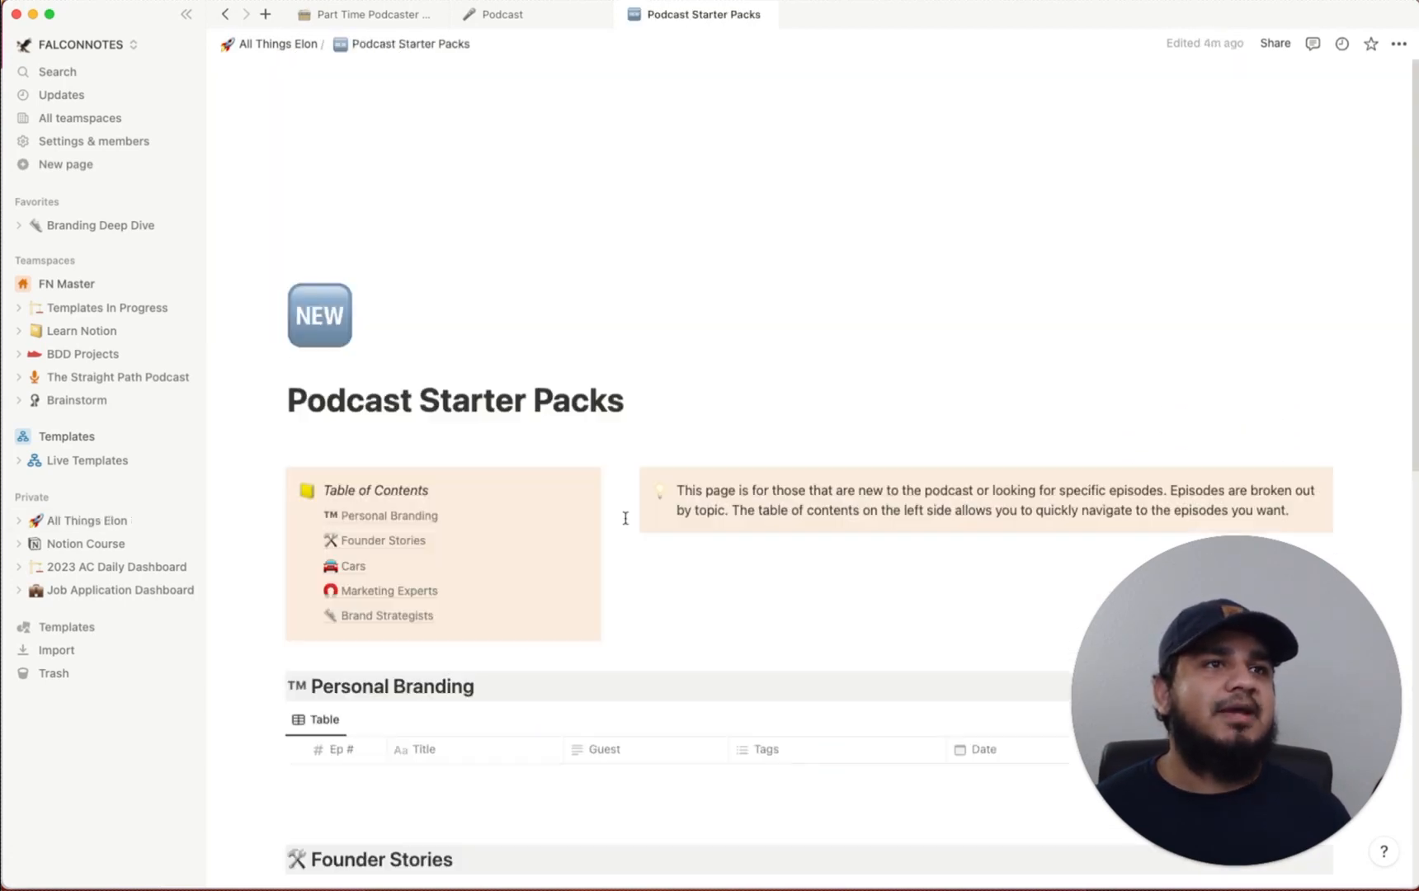
{"action": "scroll", "coordinate": [548, 524], "scroll_direction": "down", "scroll_amount": 10}
{"action": "scroll", "coordinate": [547, 519], "scroll_direction": "up", "scroll_amount": 15}
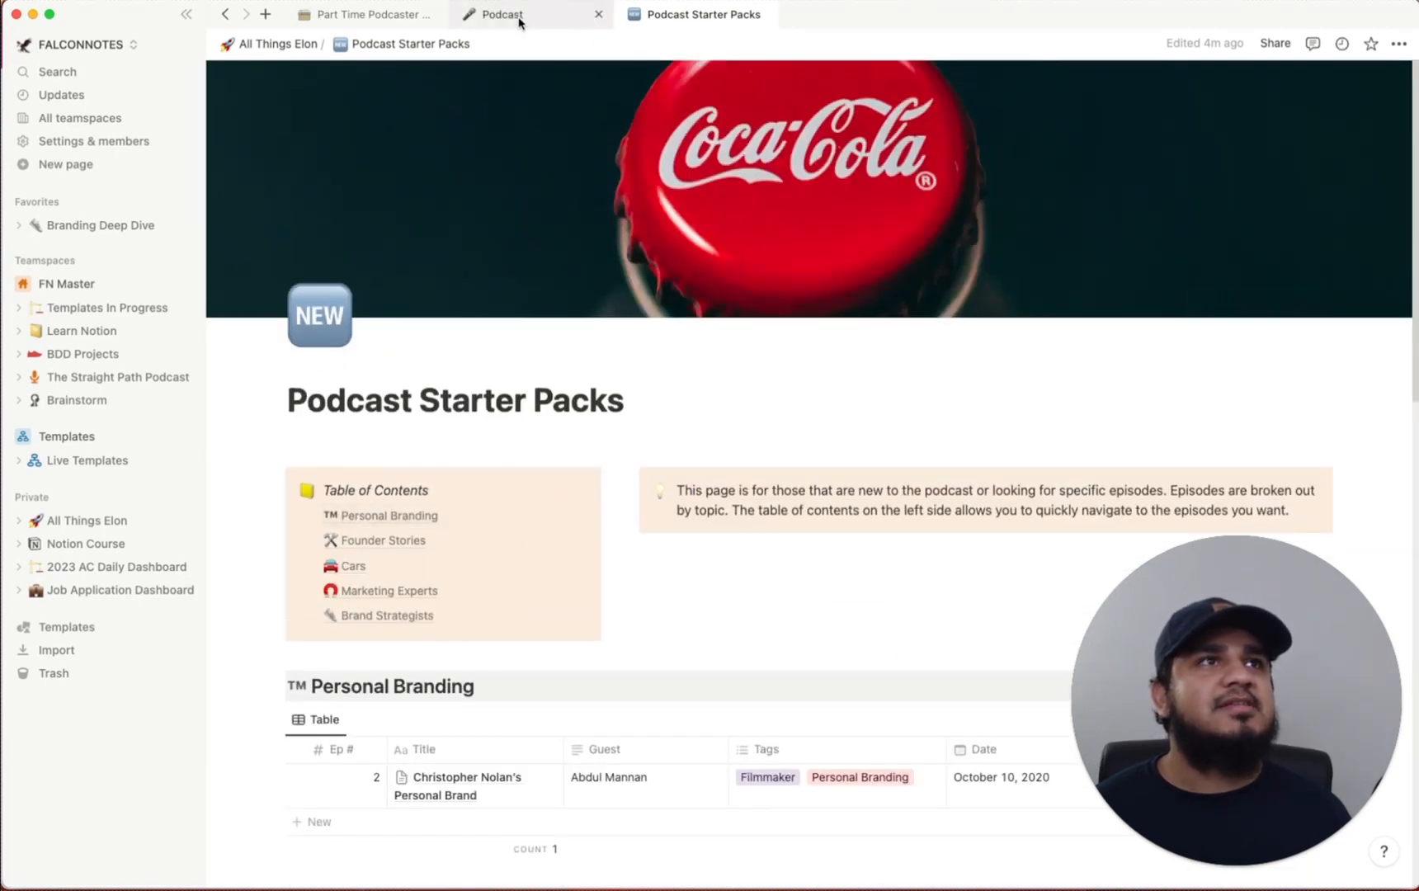
{"action": "left_click", "coordinate": [278, 43]}
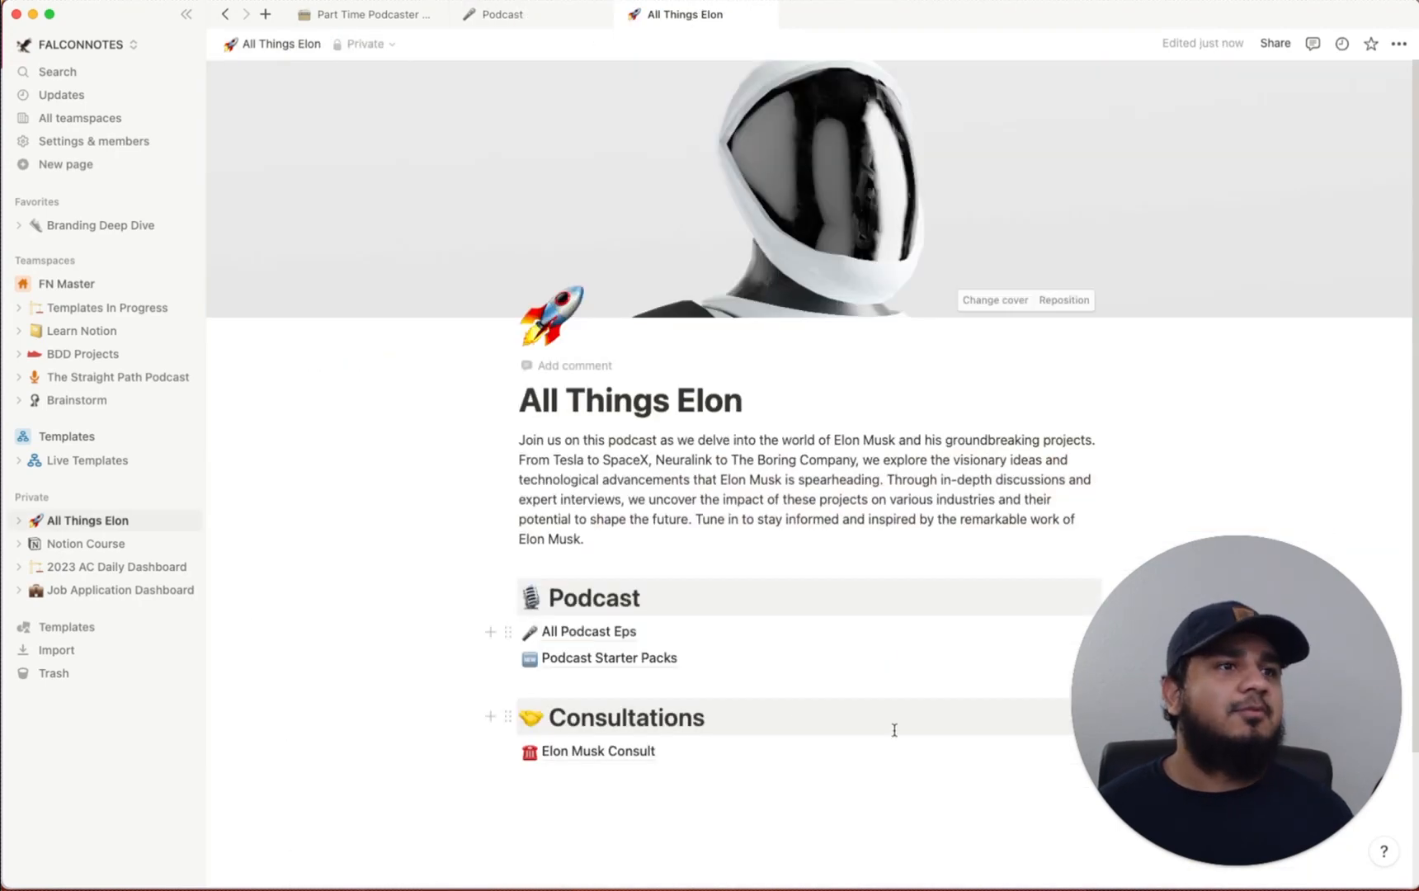
{"action": "left_click", "coordinate": [599, 643]}
{"action": "scroll", "coordinate": [528, 559], "scroll_direction": "down", "scroll_amount": 4}
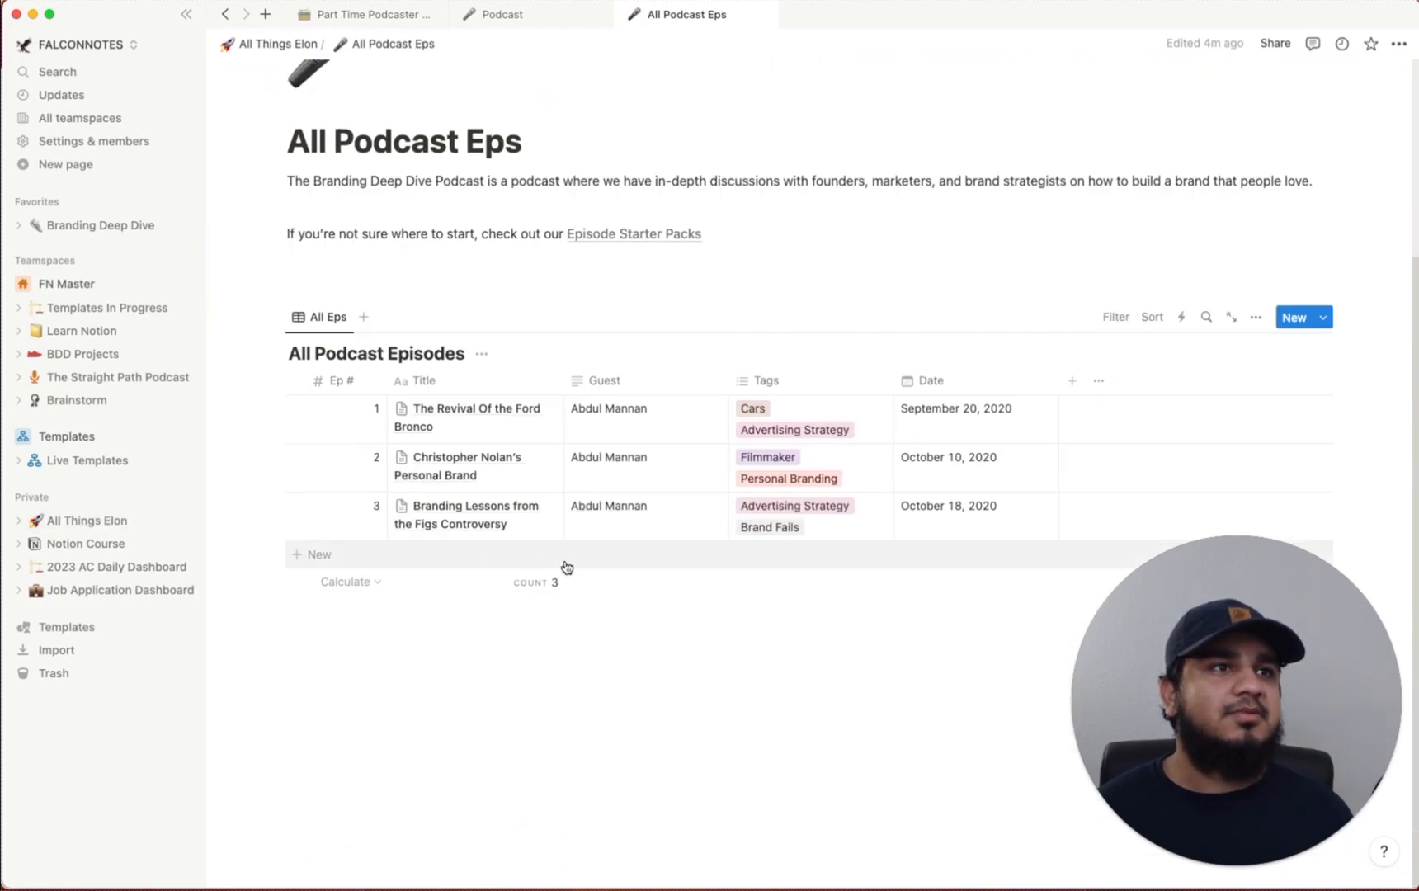
Delete the Ford Bronco, Christopher Nolan and Figs Controversy episodes, then add a new episode row
{"action": "left_click", "coordinate": [278, 409]}
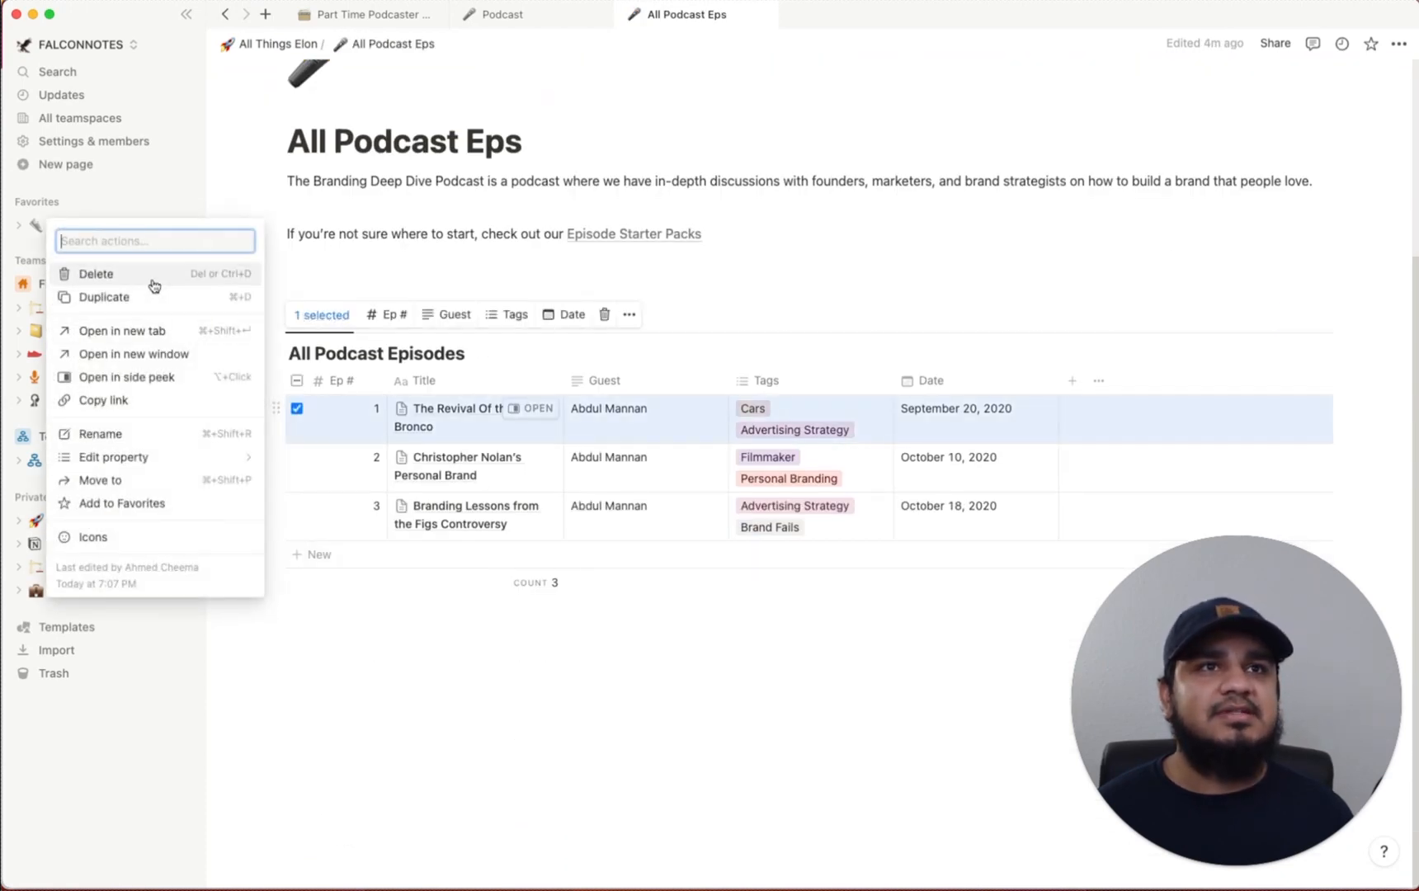
{"action": "left_click", "coordinate": [152, 279]}
{"action": "left_click", "coordinate": [276, 458]}
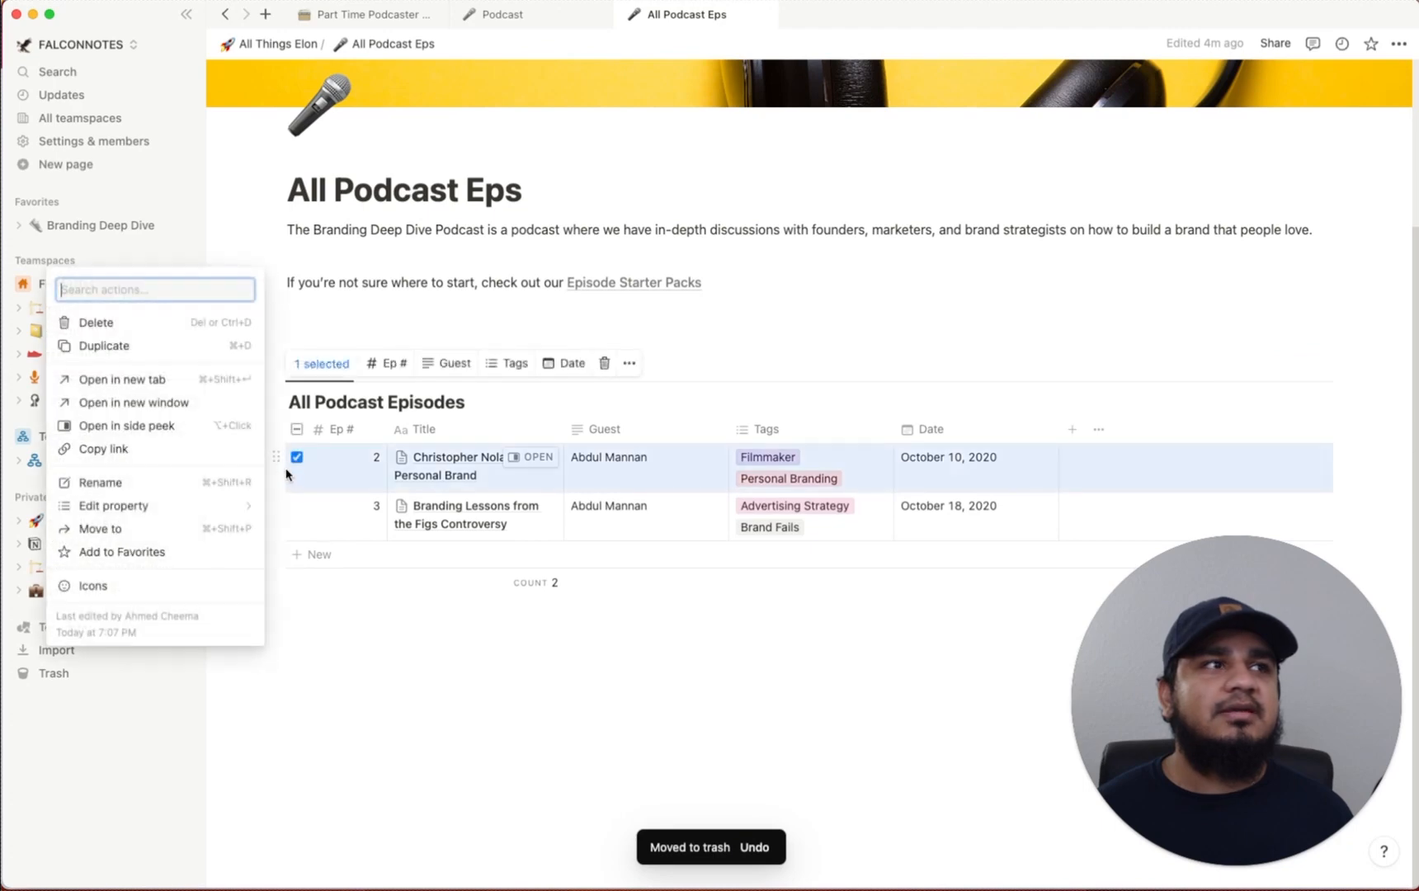
{"action": "left_click", "coordinate": [150, 323]}
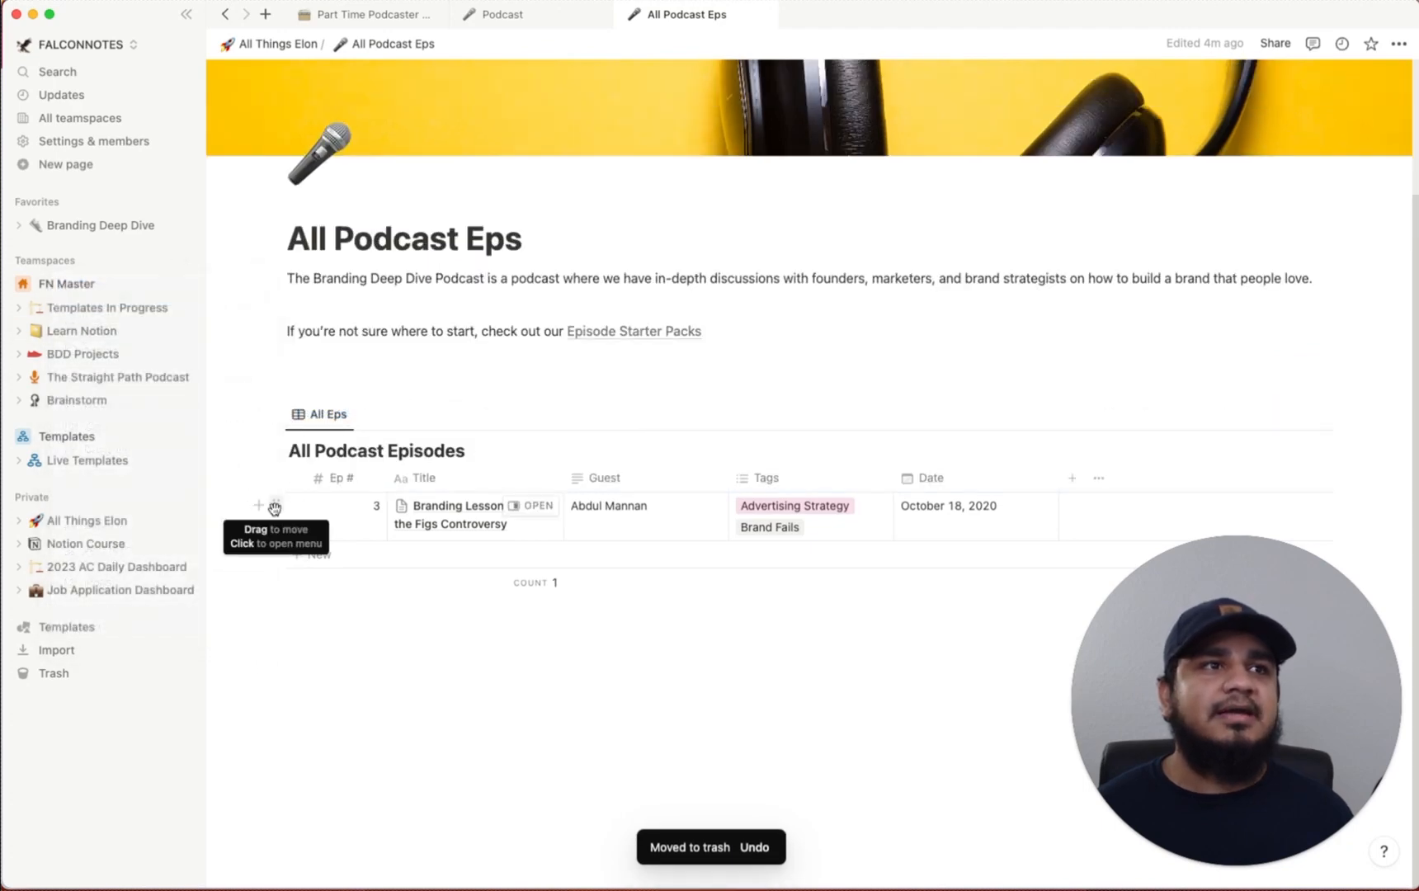
{"action": "left_click", "coordinate": [277, 506]}
{"action": "left_click", "coordinate": [183, 373]}
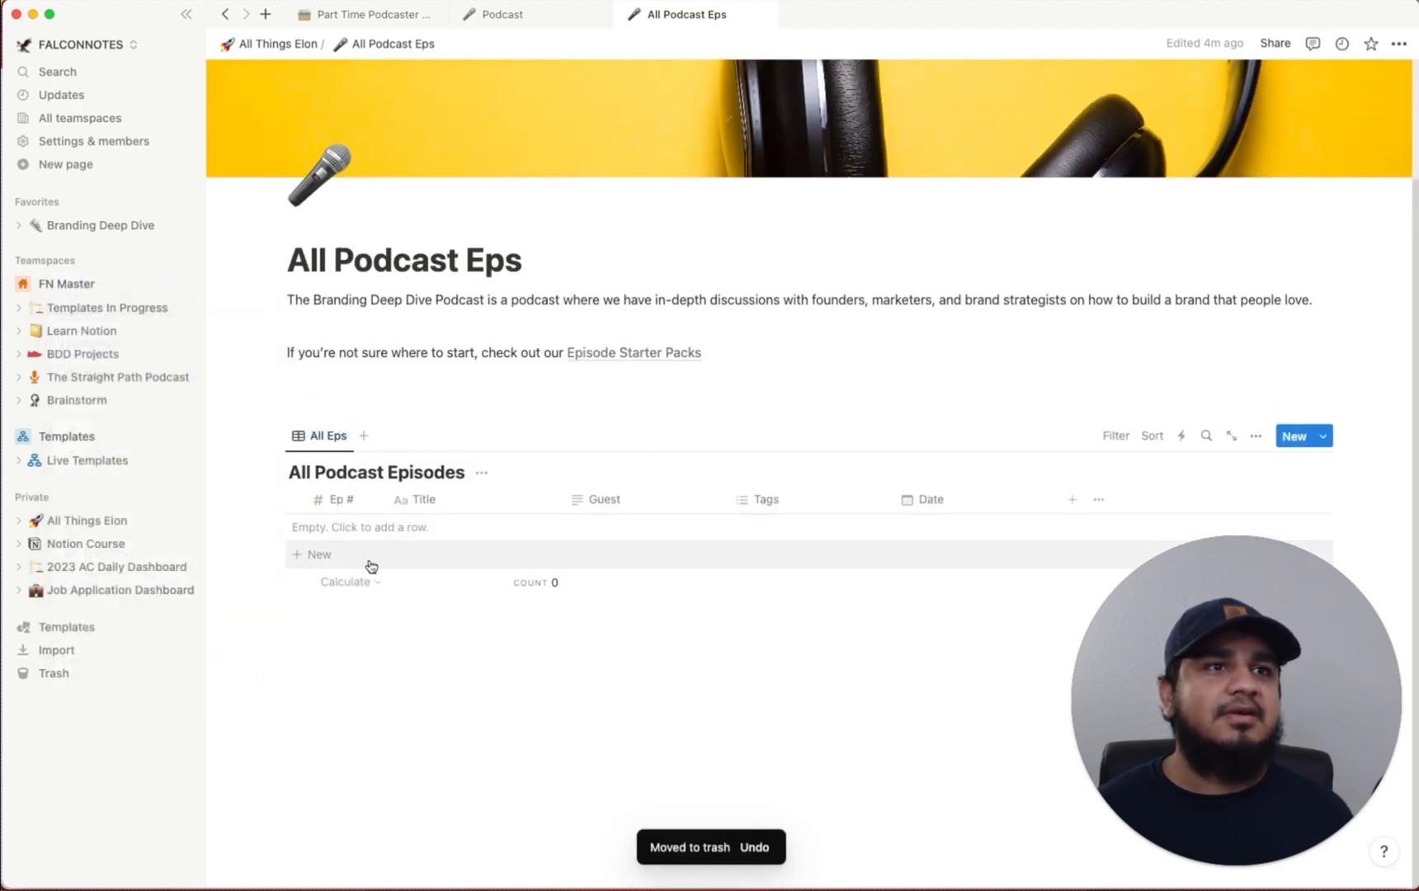
{"action": "left_click", "coordinate": [296, 565]}
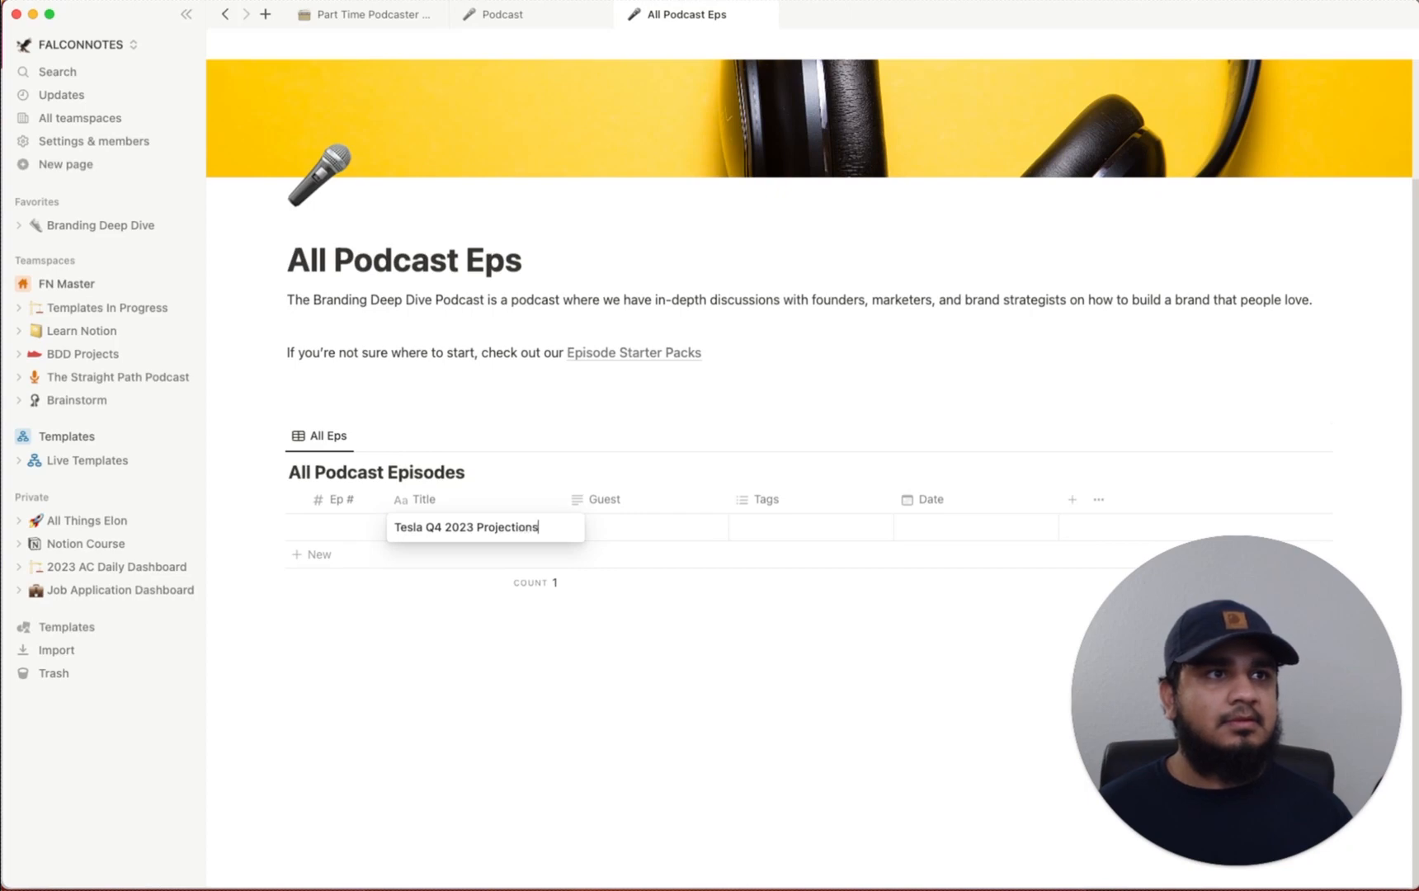
Add episodes 'X Roadmap for 2024' and 'Starlink Progress as of September 2023'
{"action": "left_click", "coordinate": [312, 555]}
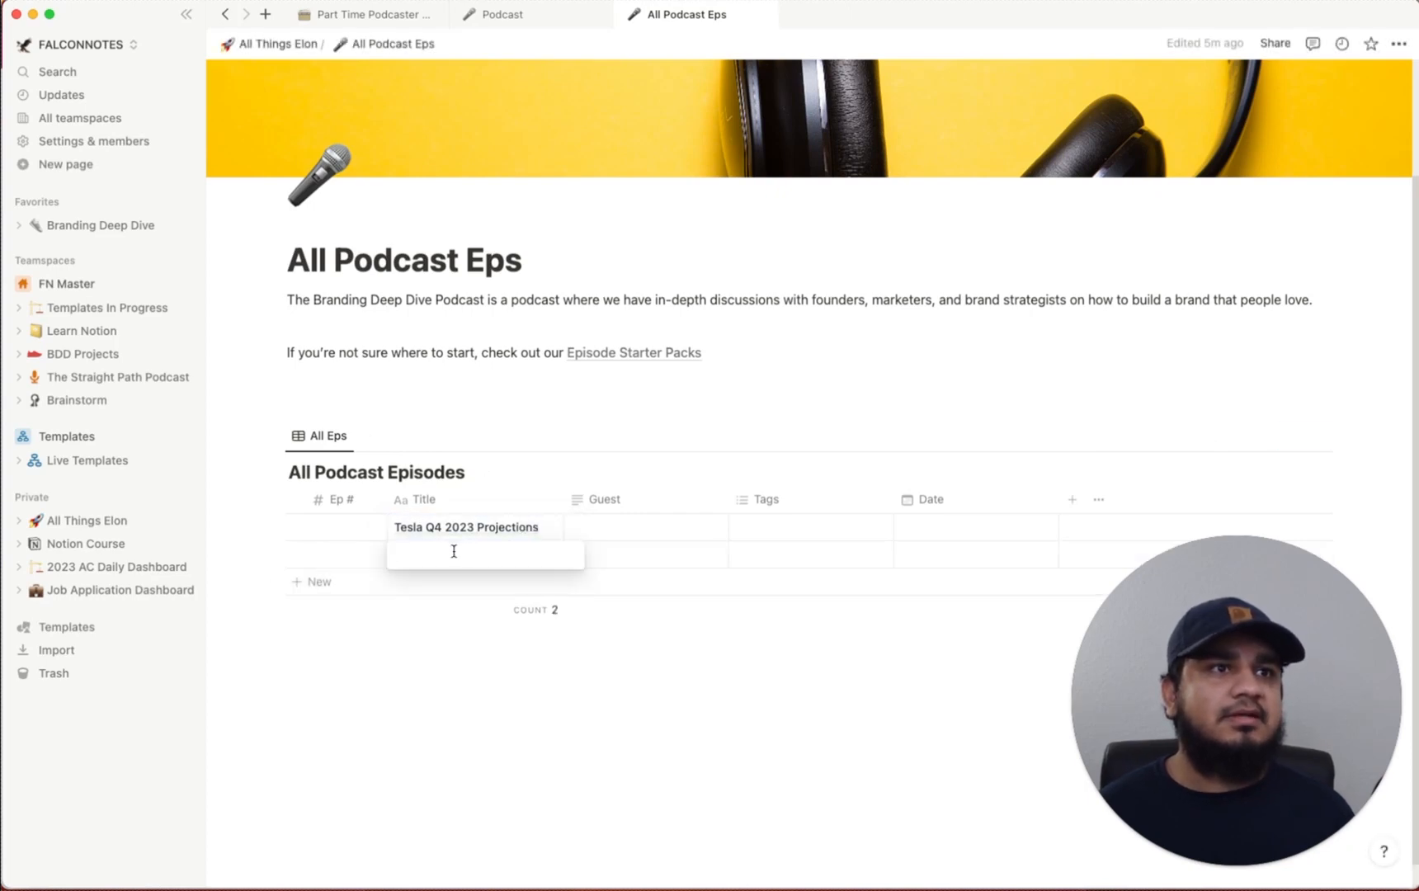
{"action": "type", "text": "X Roadmap for 2024"}
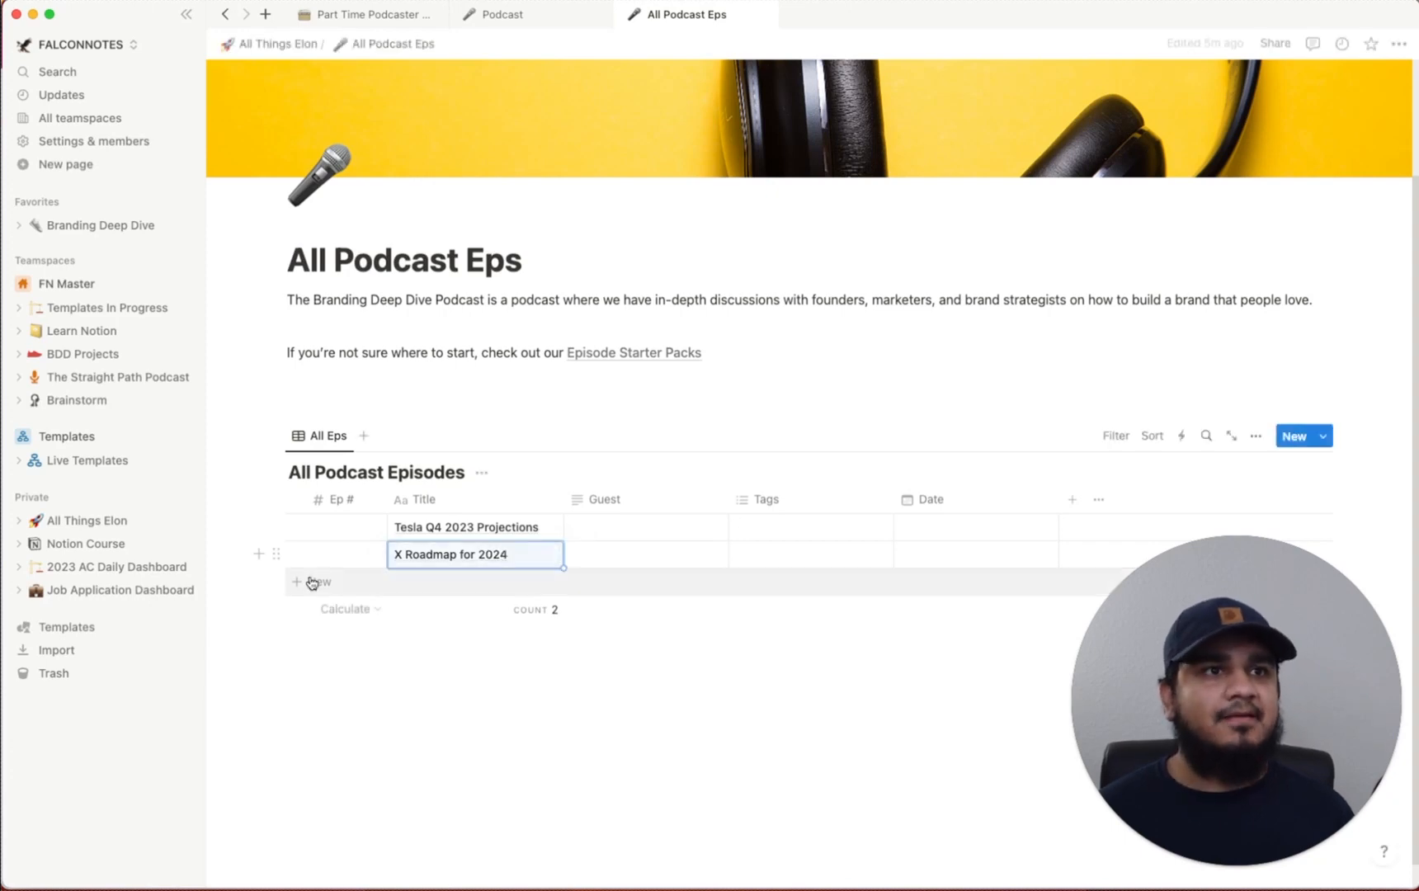
{"action": "left_click", "coordinate": [444, 581]}
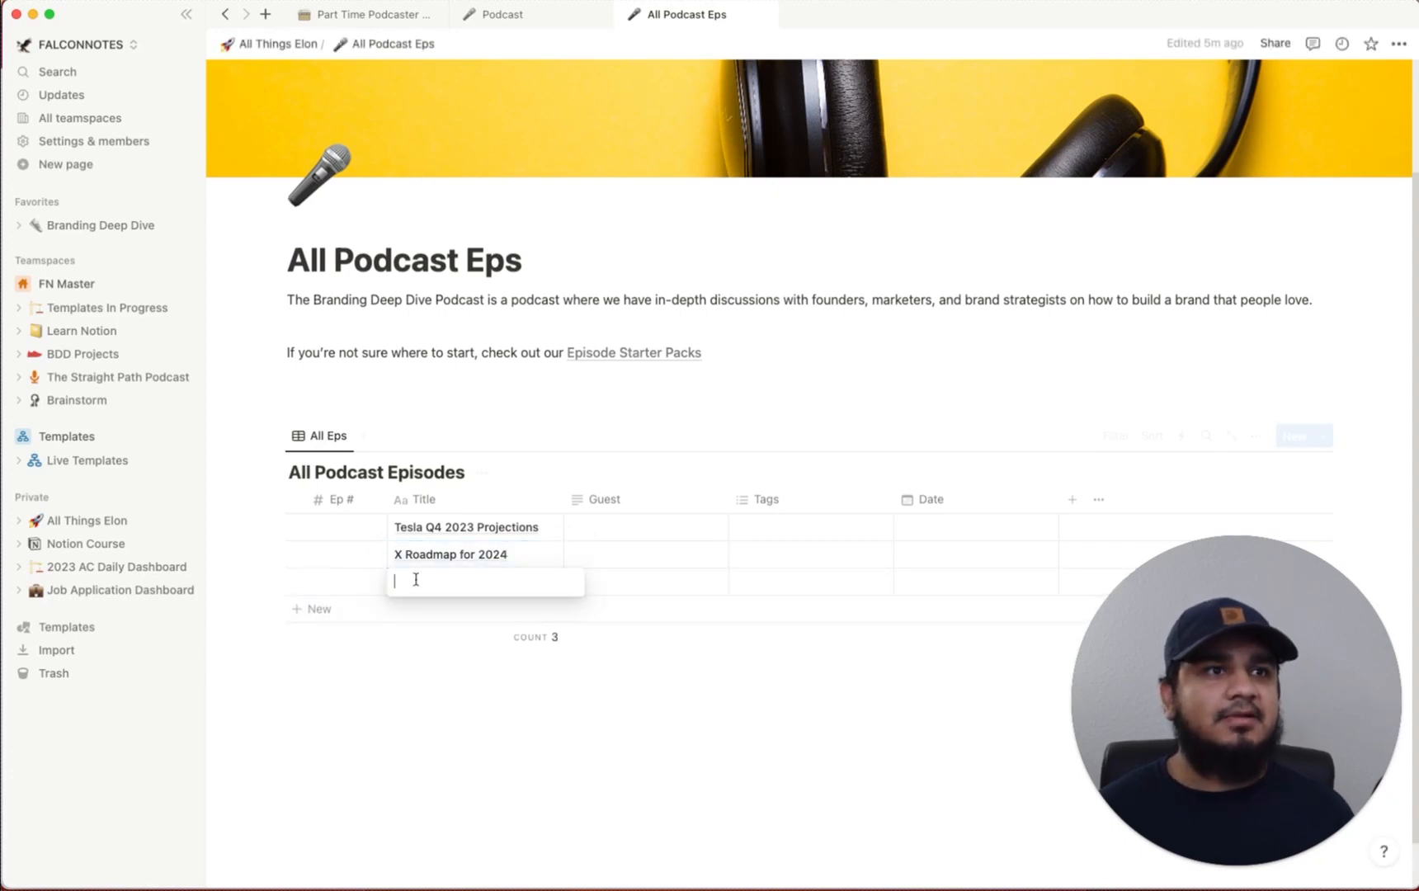
{"action": "type", "text": "Starlink Progress"}
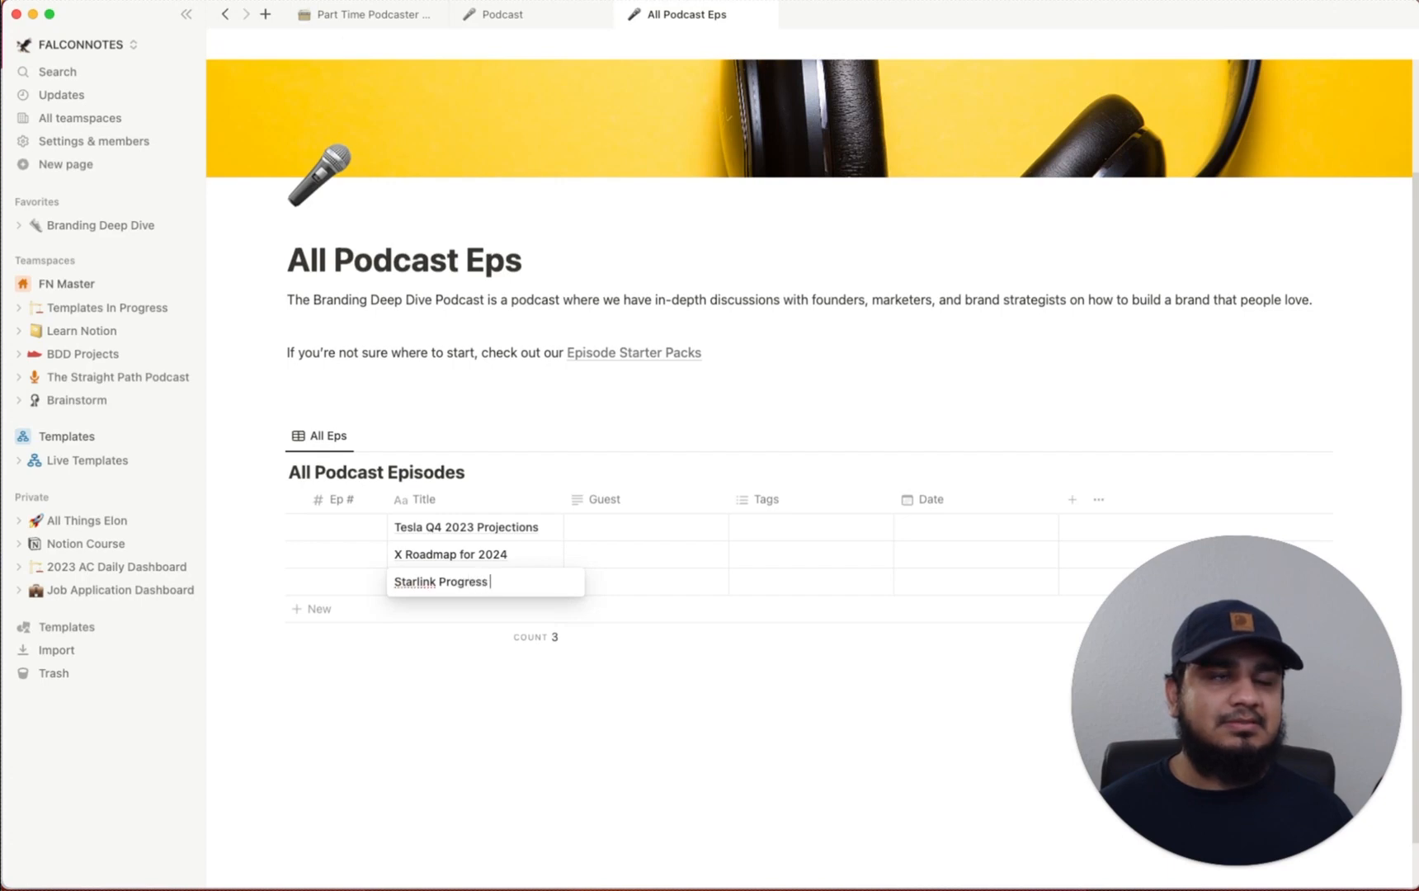
{"action": "type", "text": " as of September 2023"}
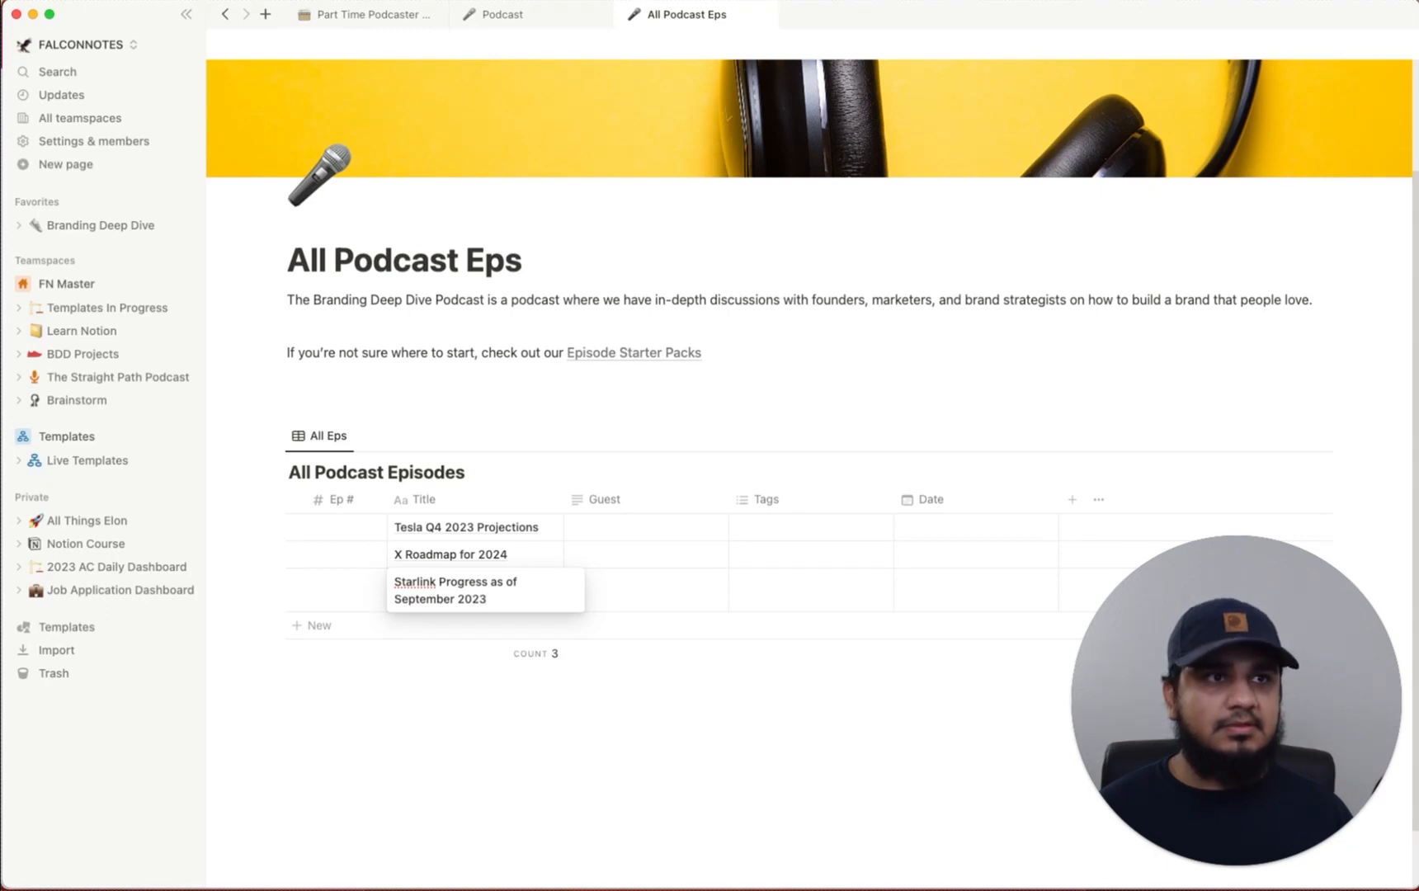
{"action": "key", "text": "Escape"}
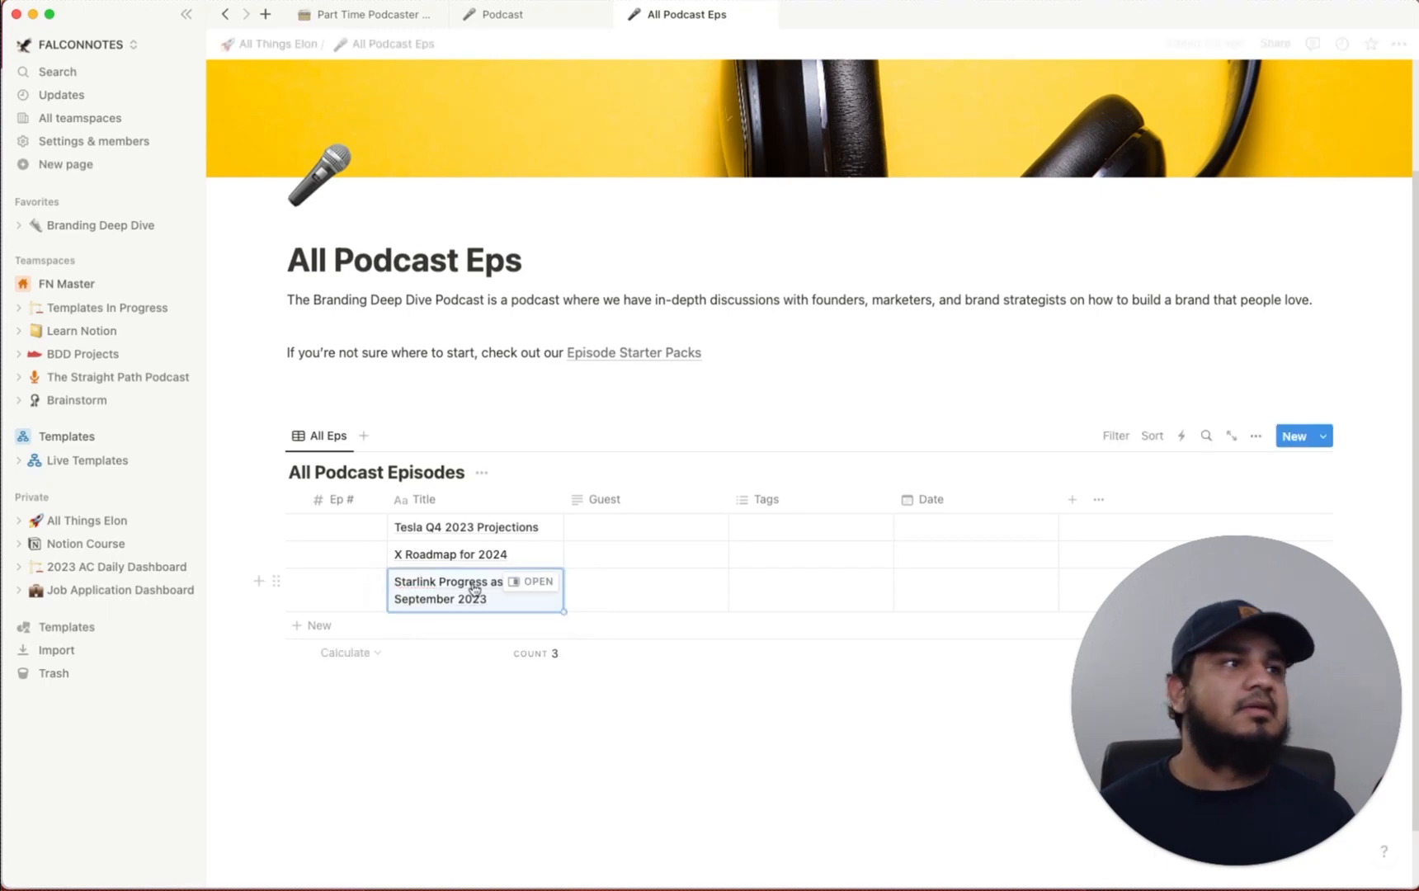
Enter a guest name for each of the three episodes
{"action": "left_click", "coordinate": [635, 534]}
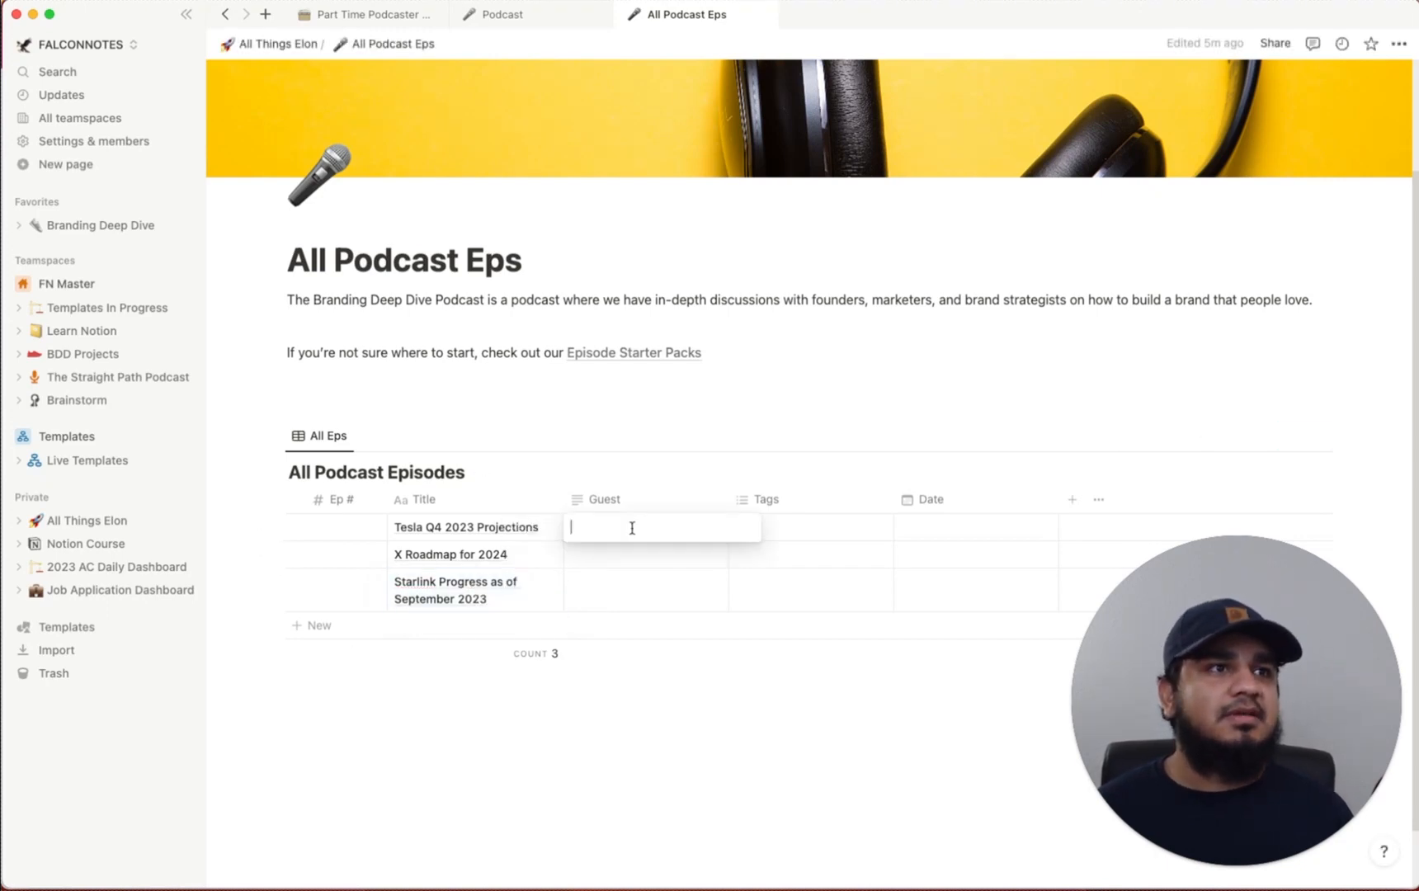
{"action": "type", "text": "Kim"}
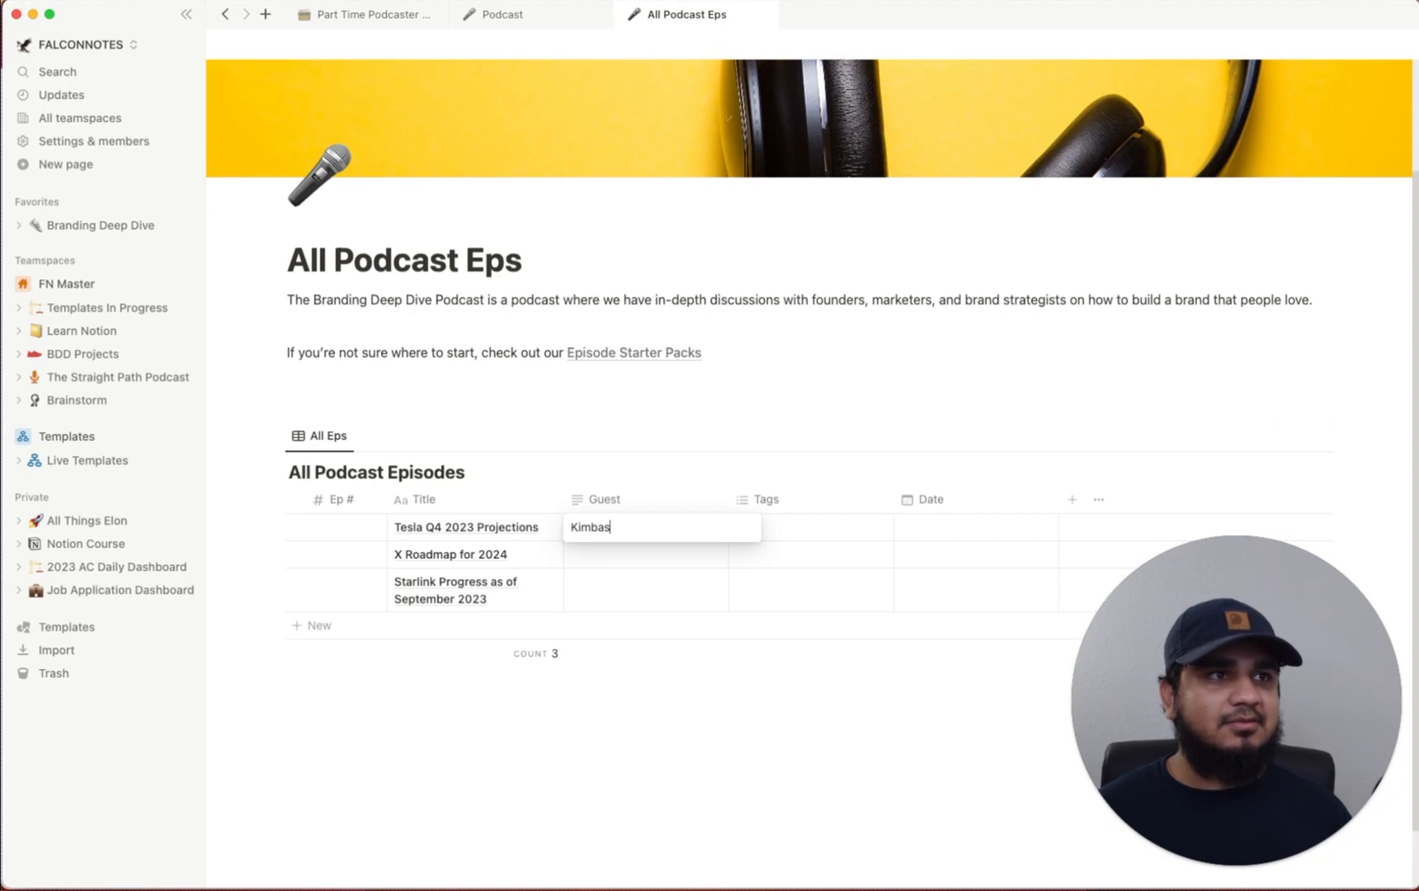
{"action": "type", "text": "ball Musk"}
{"action": "key", "text": "Return"}
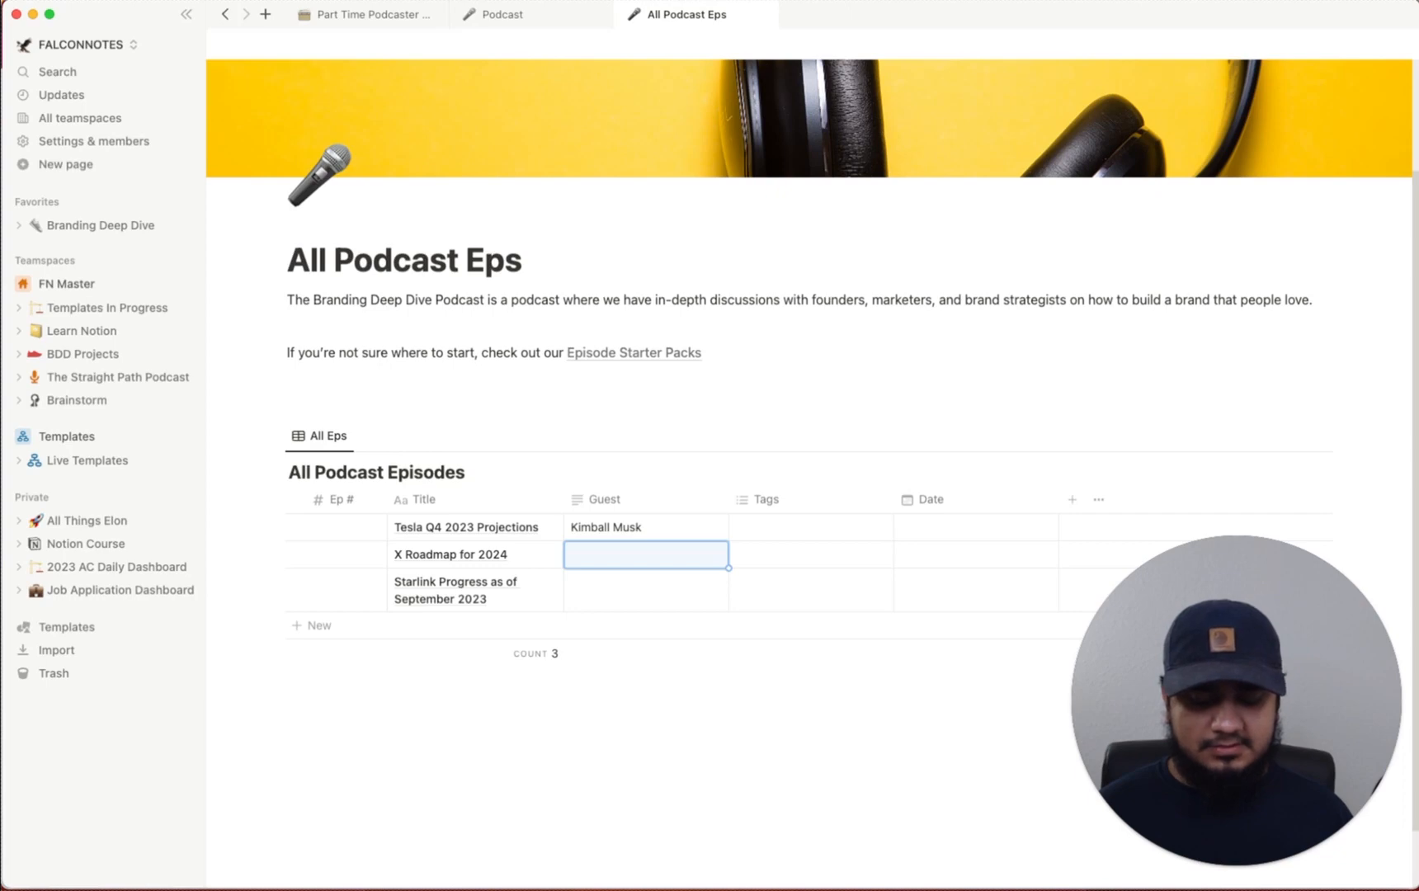
{"action": "type", "text": "Harvey Specter"}
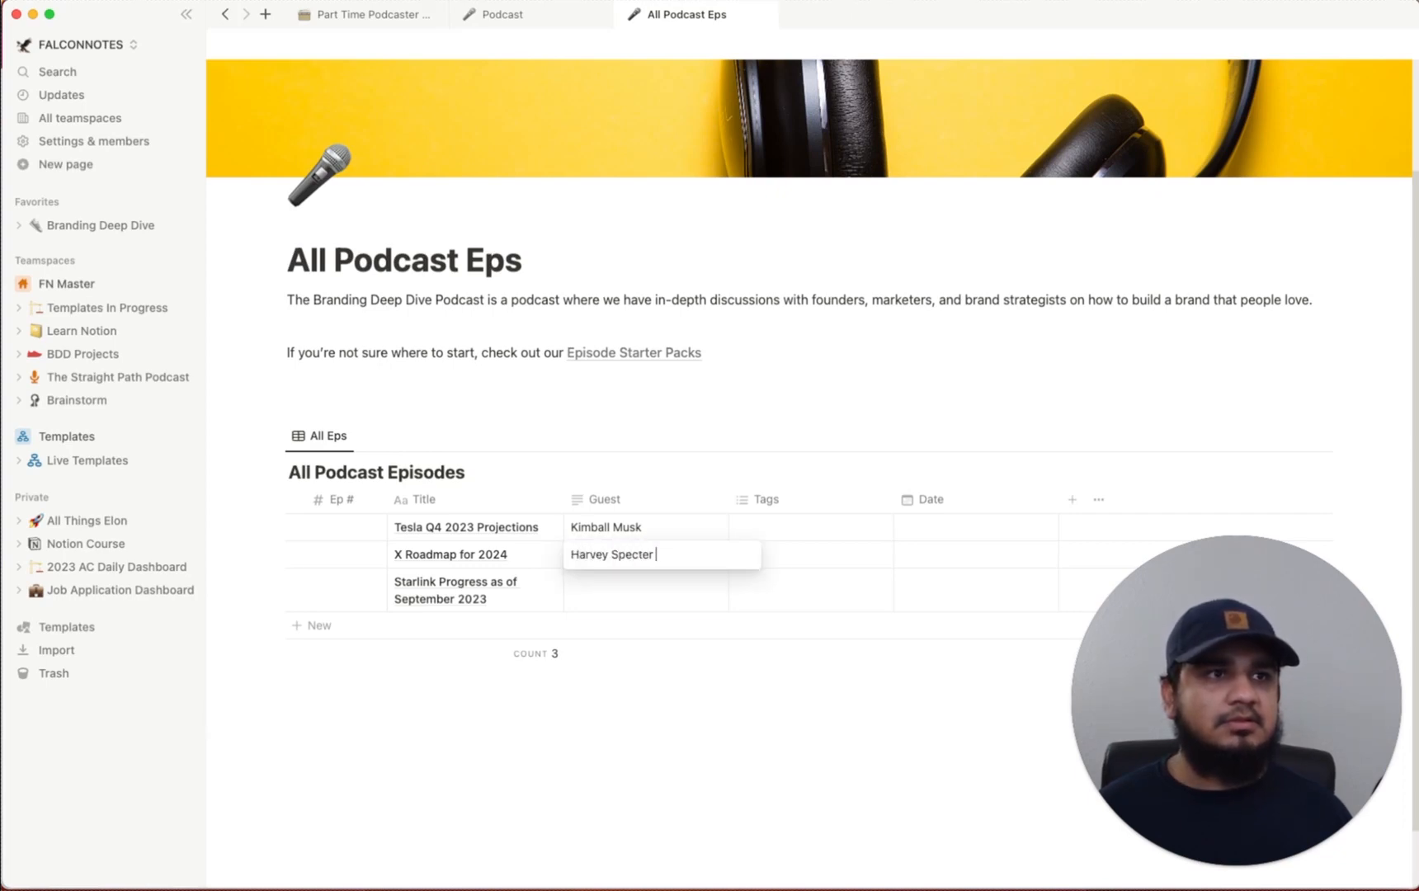
{"action": "key", "text": "Return"}
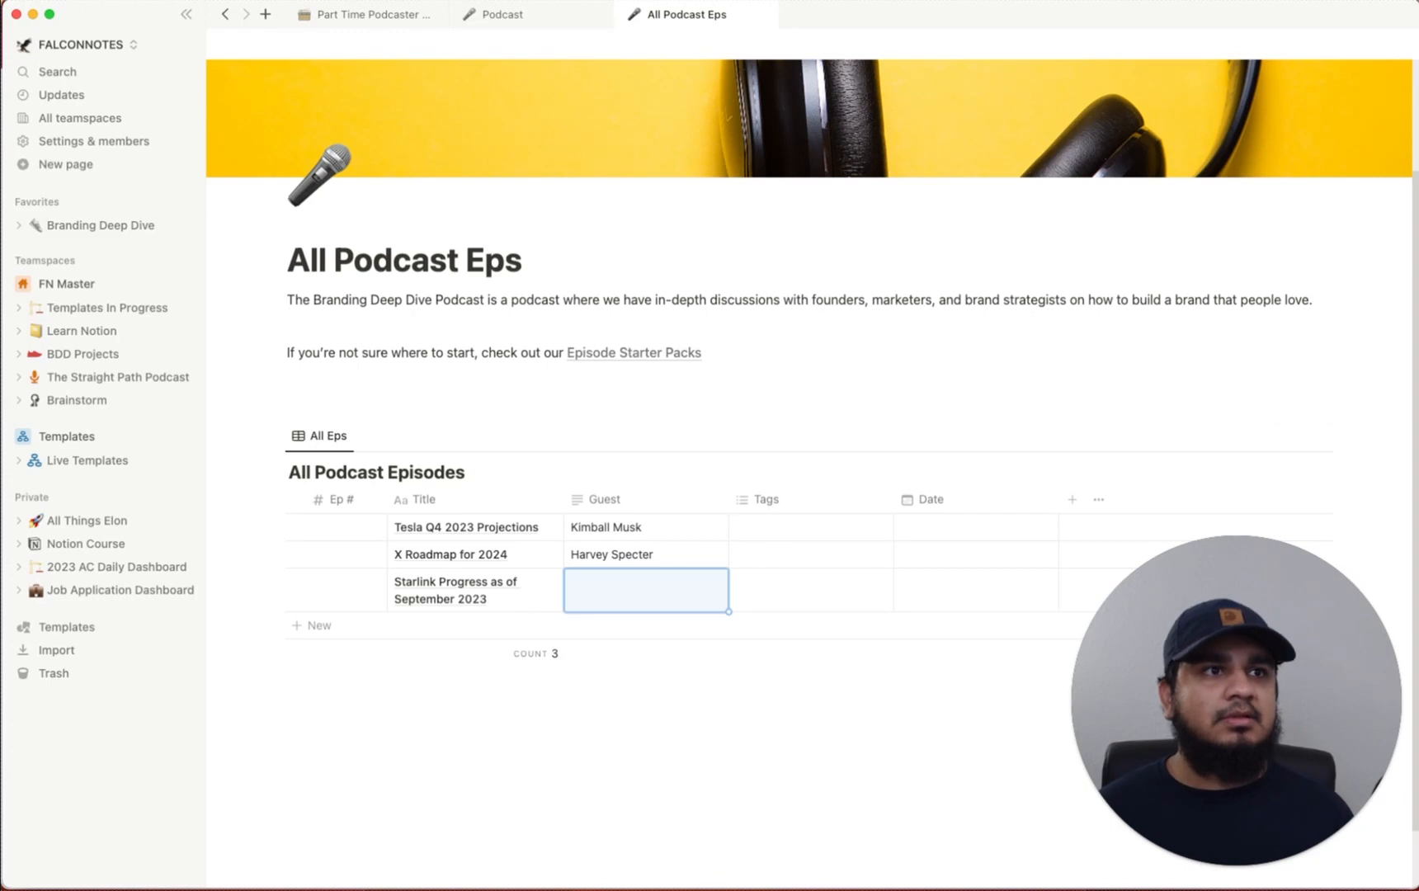
{"action": "left_click", "coordinate": [630, 599]}
{"action": "type", "text": "Jeff Bezos"}
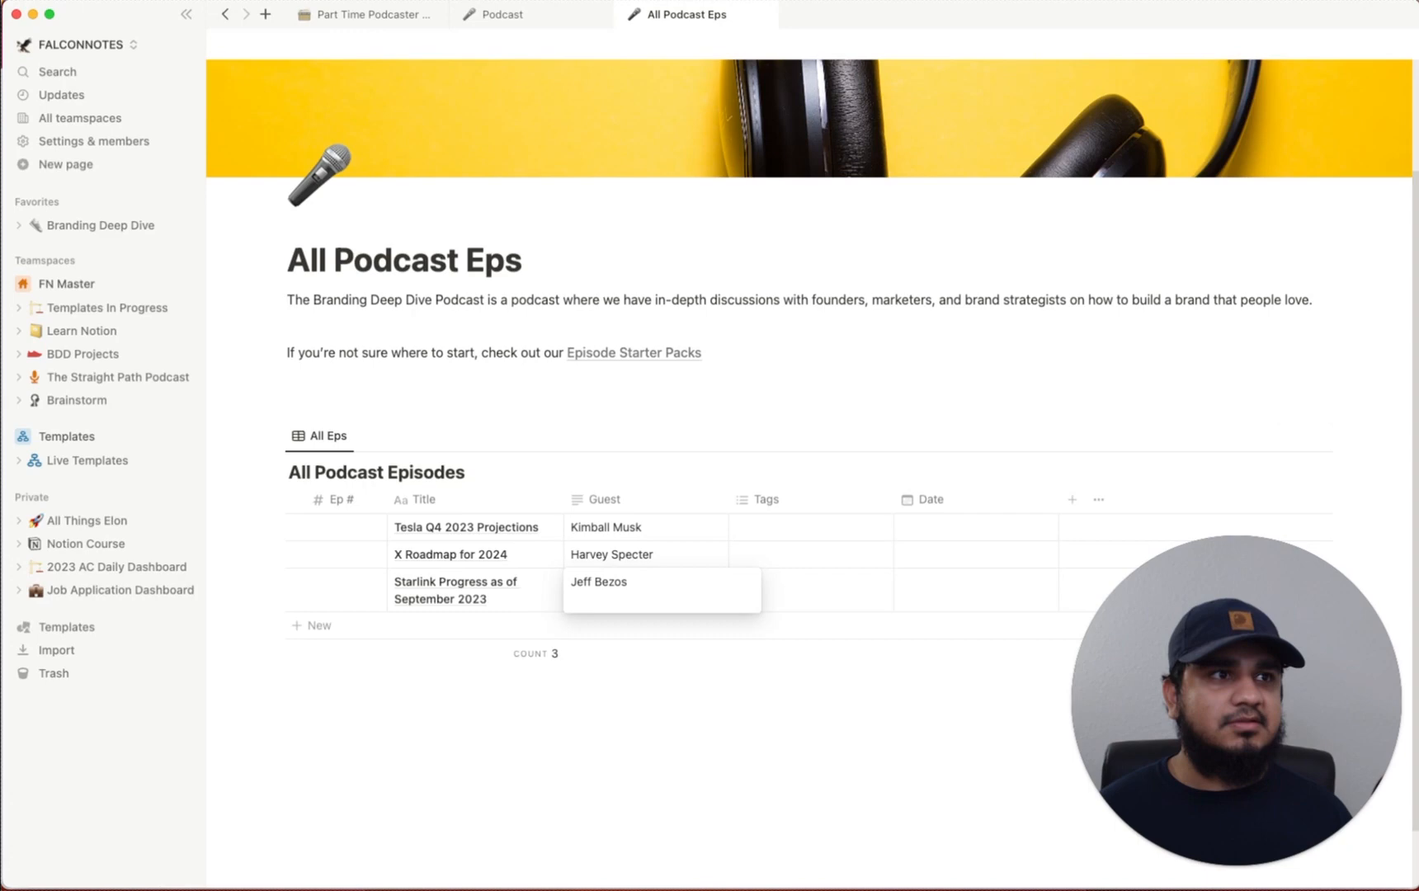
{"action": "key", "text": "Return"}
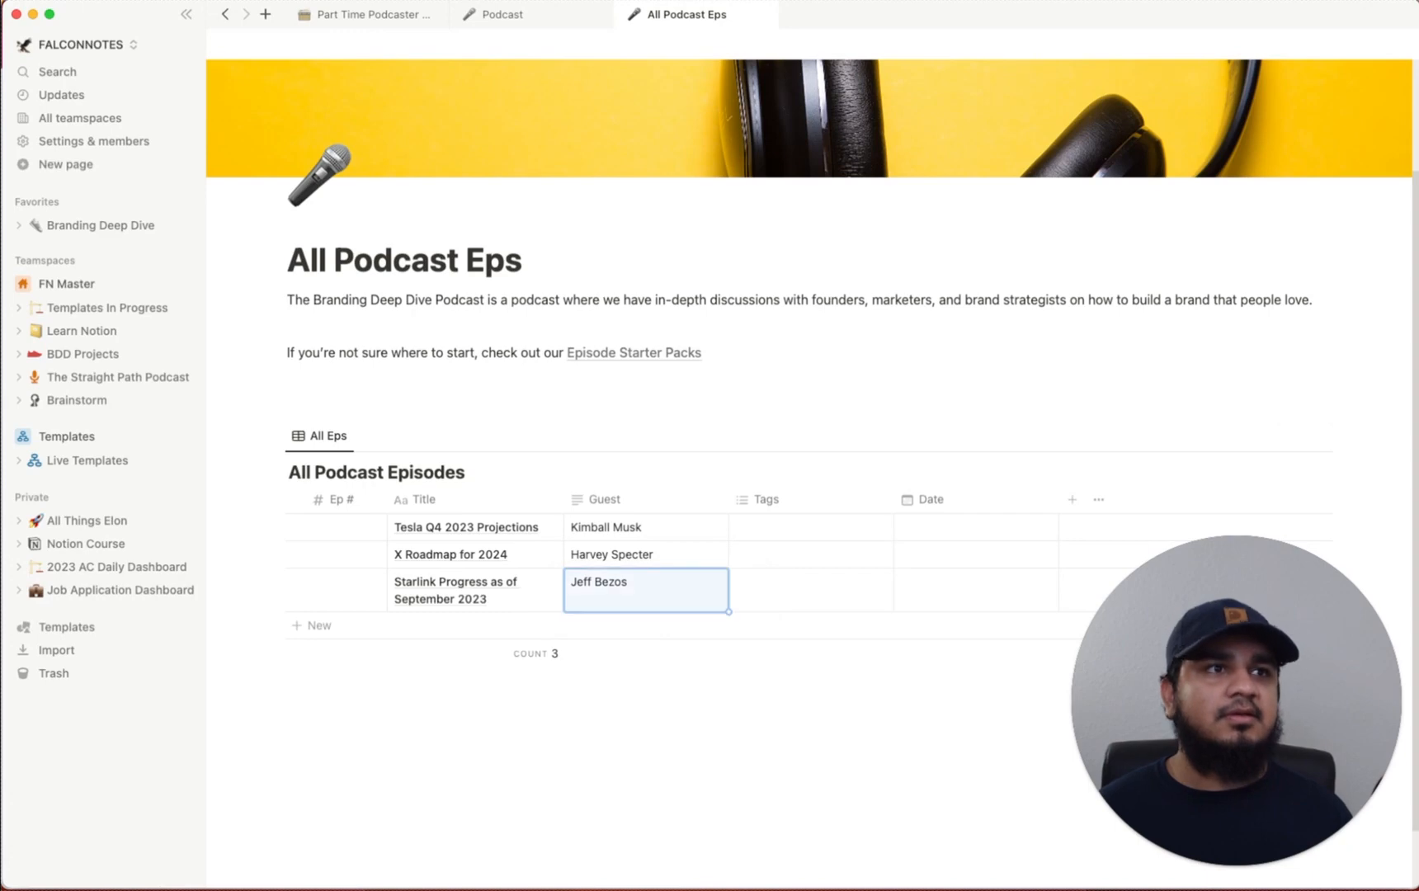
Fill the Ep # column with 1, 2 and 3 for the three episodes
{"action": "left_click", "coordinate": [297, 527]}
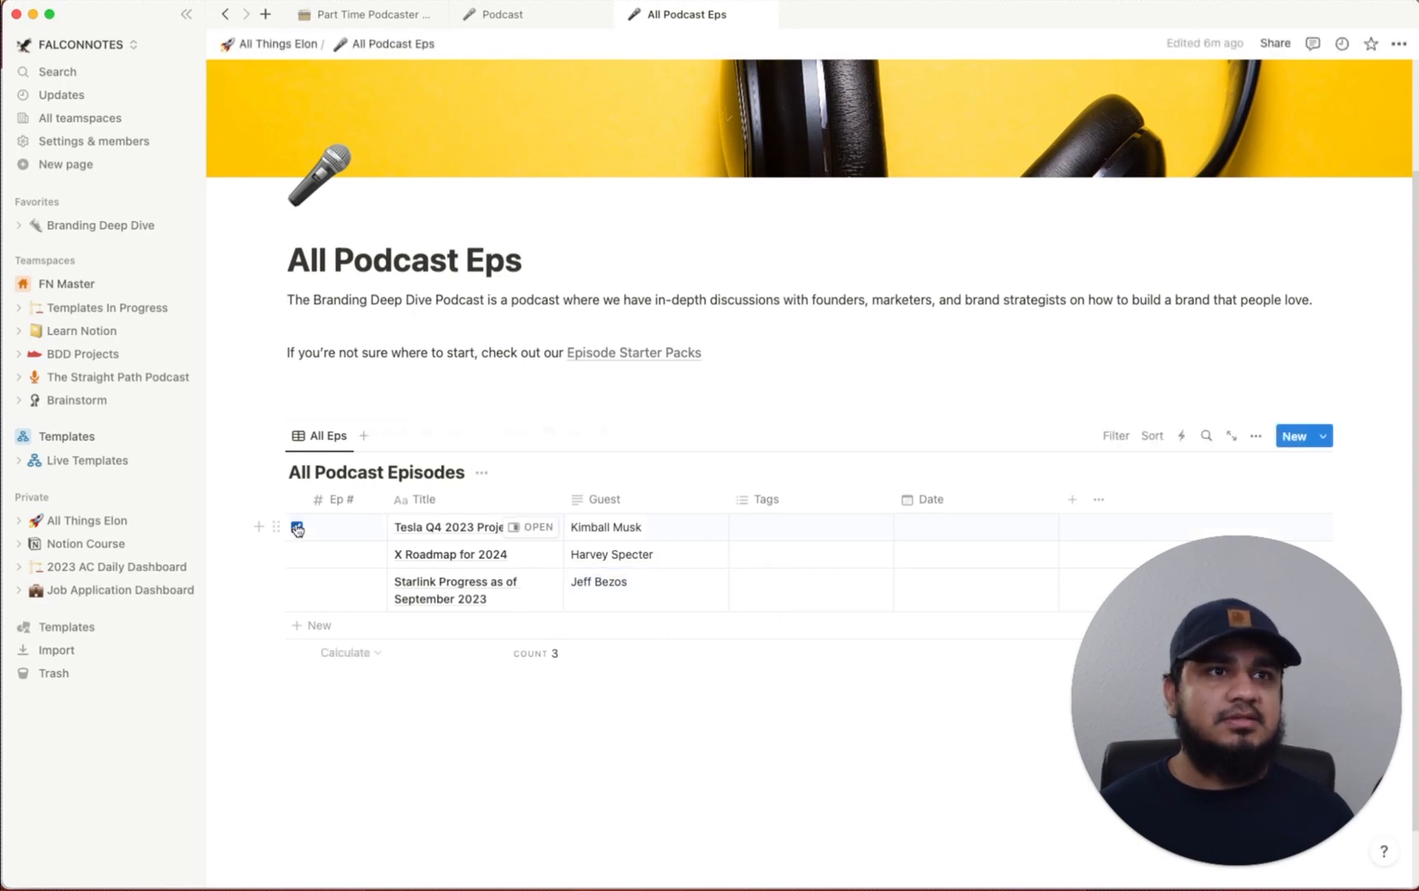
{"action": "left_click", "coordinate": [347, 527]}
{"action": "type", "text": "1"}
{"action": "key", "text": "Return"}
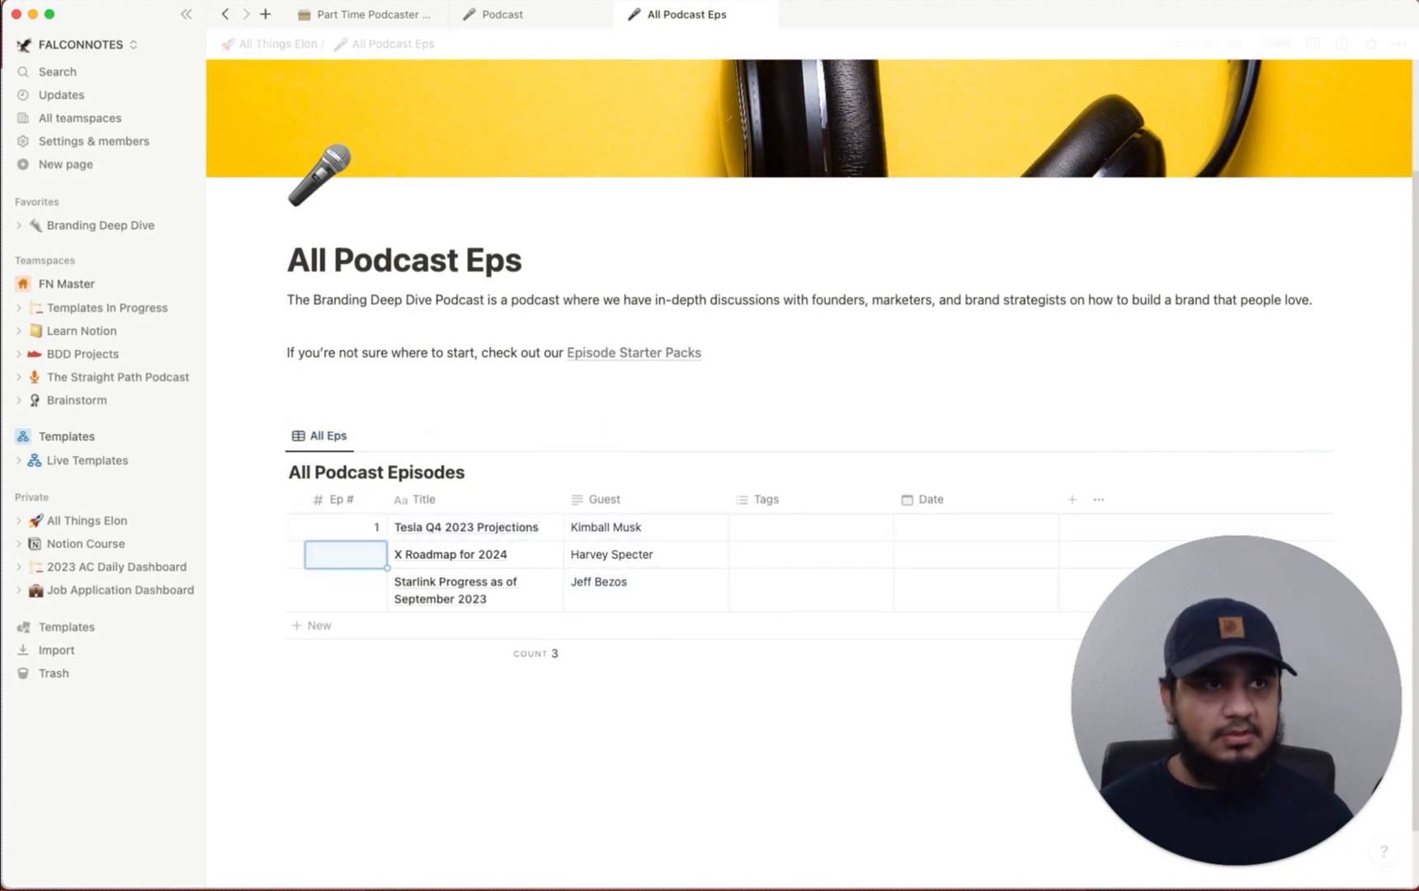
{"action": "type", "text": "2"}
{"action": "key", "text": "Return"}
{"action": "type", "text": "3"}
{"action": "key", "text": "Return"}
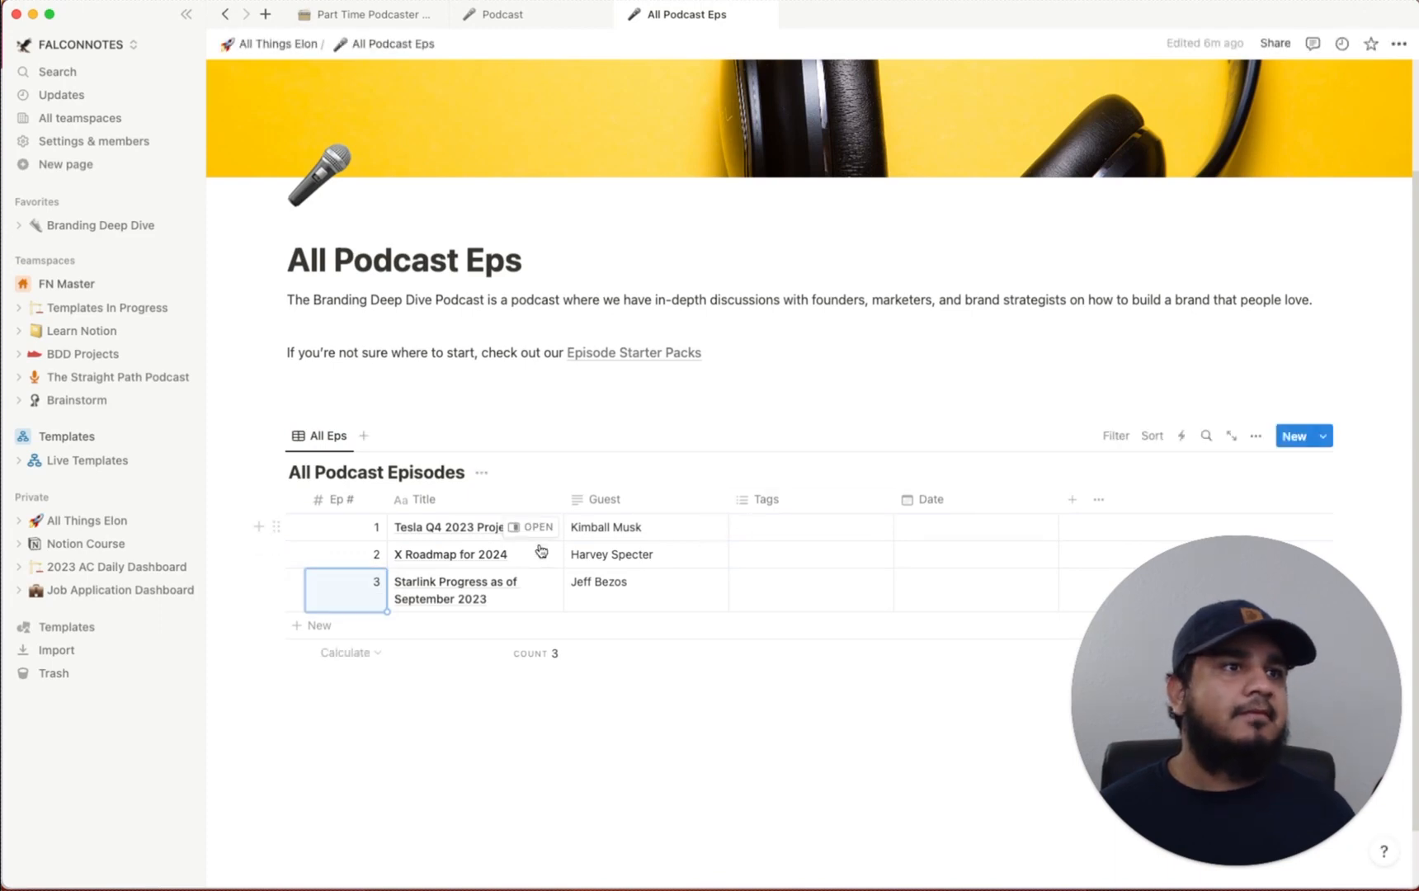
Delete the Cars, Advertising Strategy, Filmmaker, Storytelling and Apparel tag options
{"action": "left_click", "coordinate": [827, 529]}
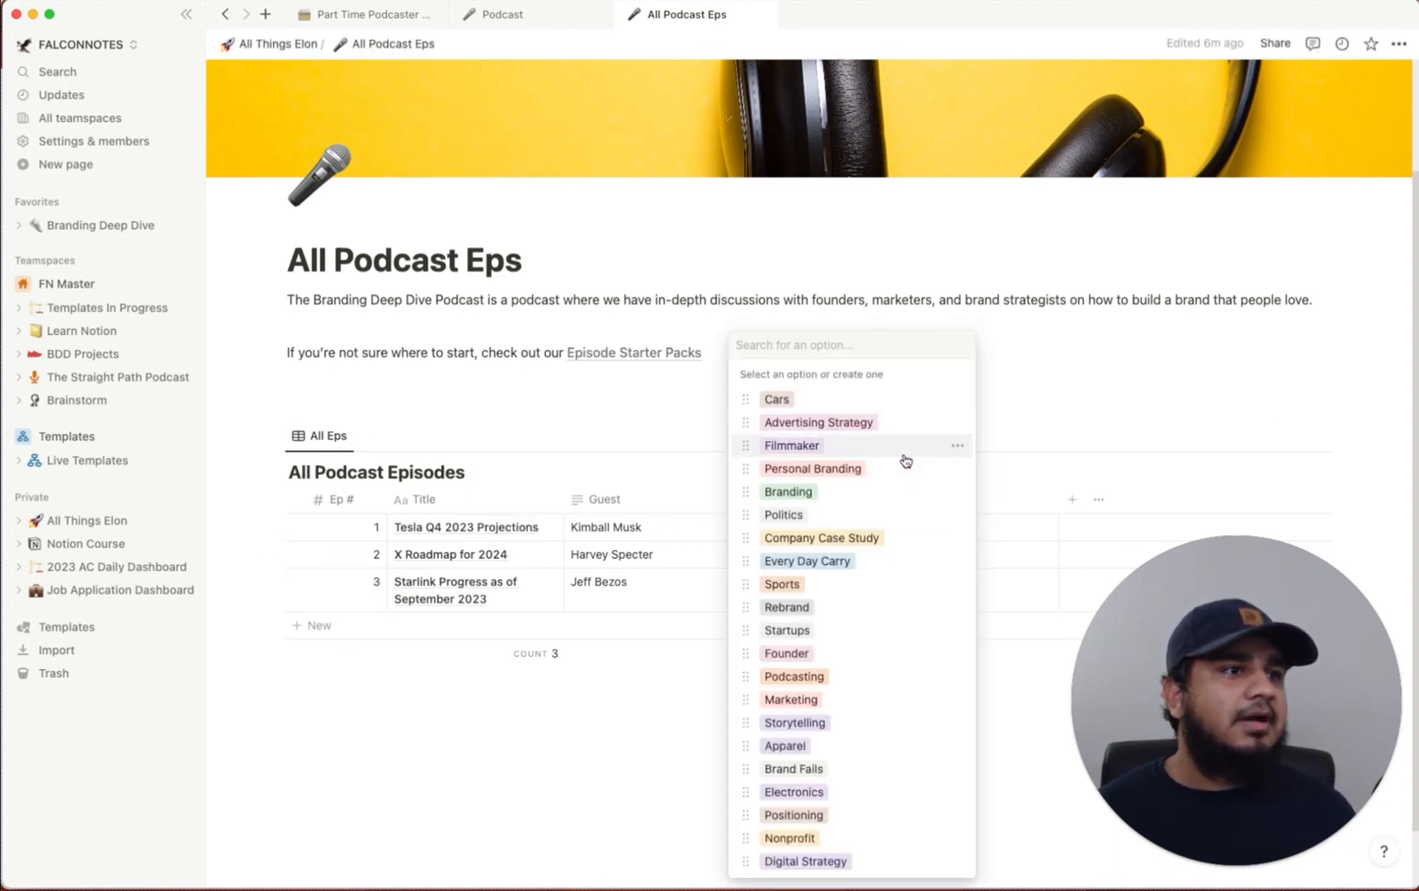
{"action": "left_click", "coordinate": [957, 401]}
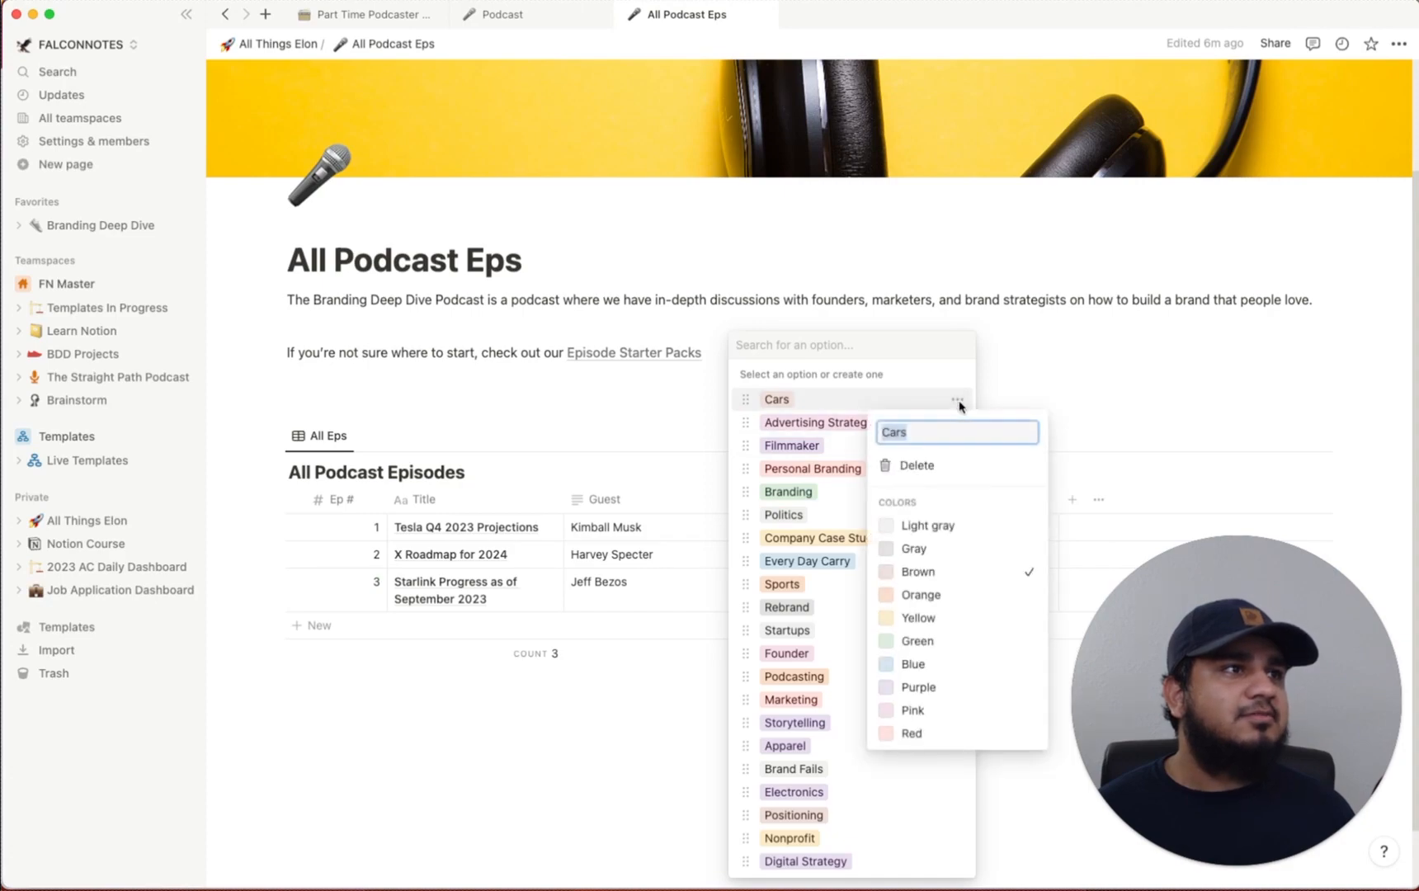
{"action": "left_click", "coordinate": [931, 472]}
{"action": "left_click", "coordinate": [763, 466]}
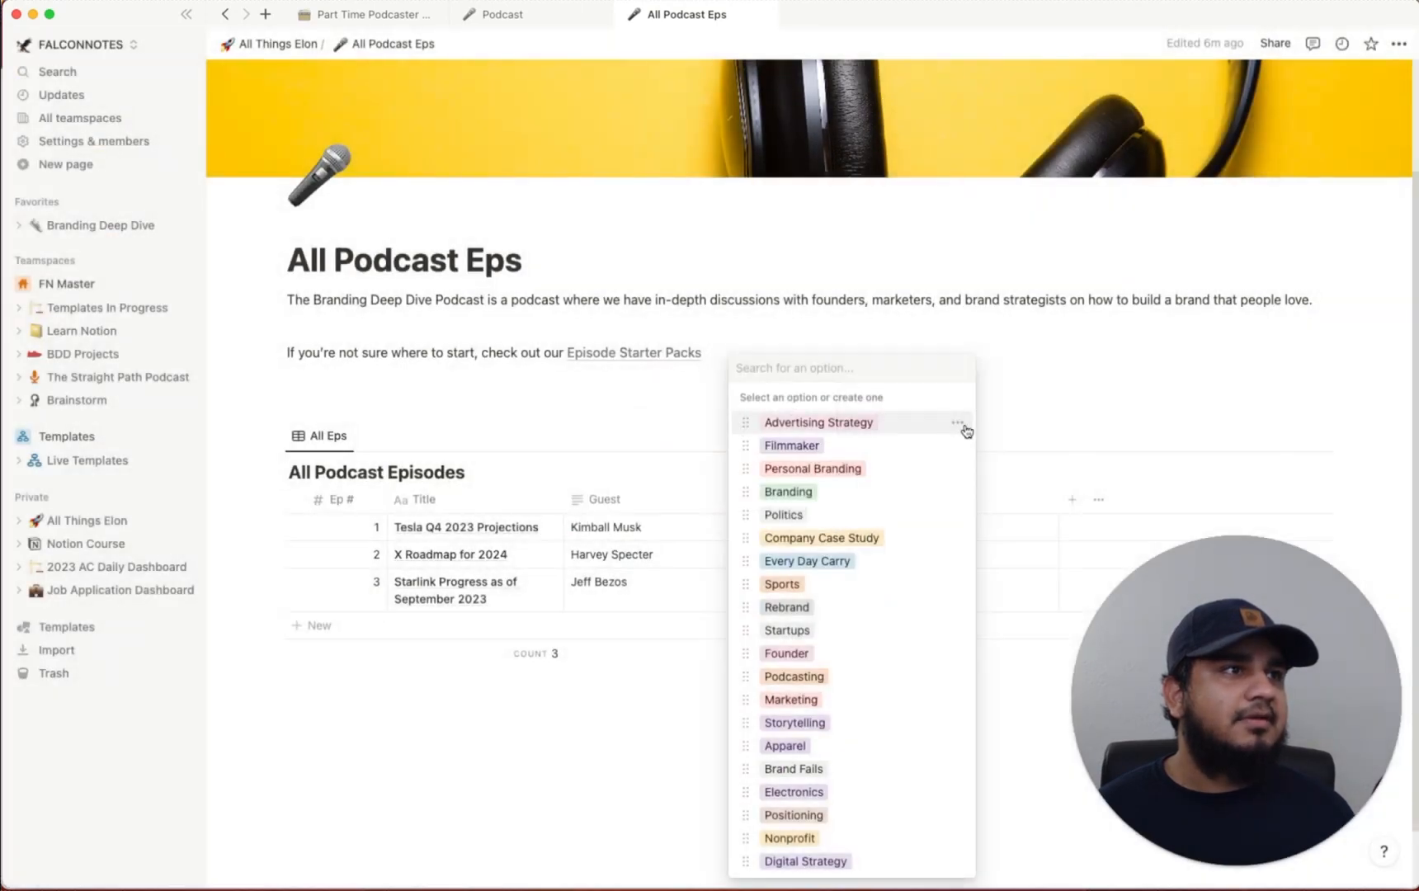
{"action": "left_click", "coordinate": [957, 422]}
{"action": "left_click", "coordinate": [912, 490]}
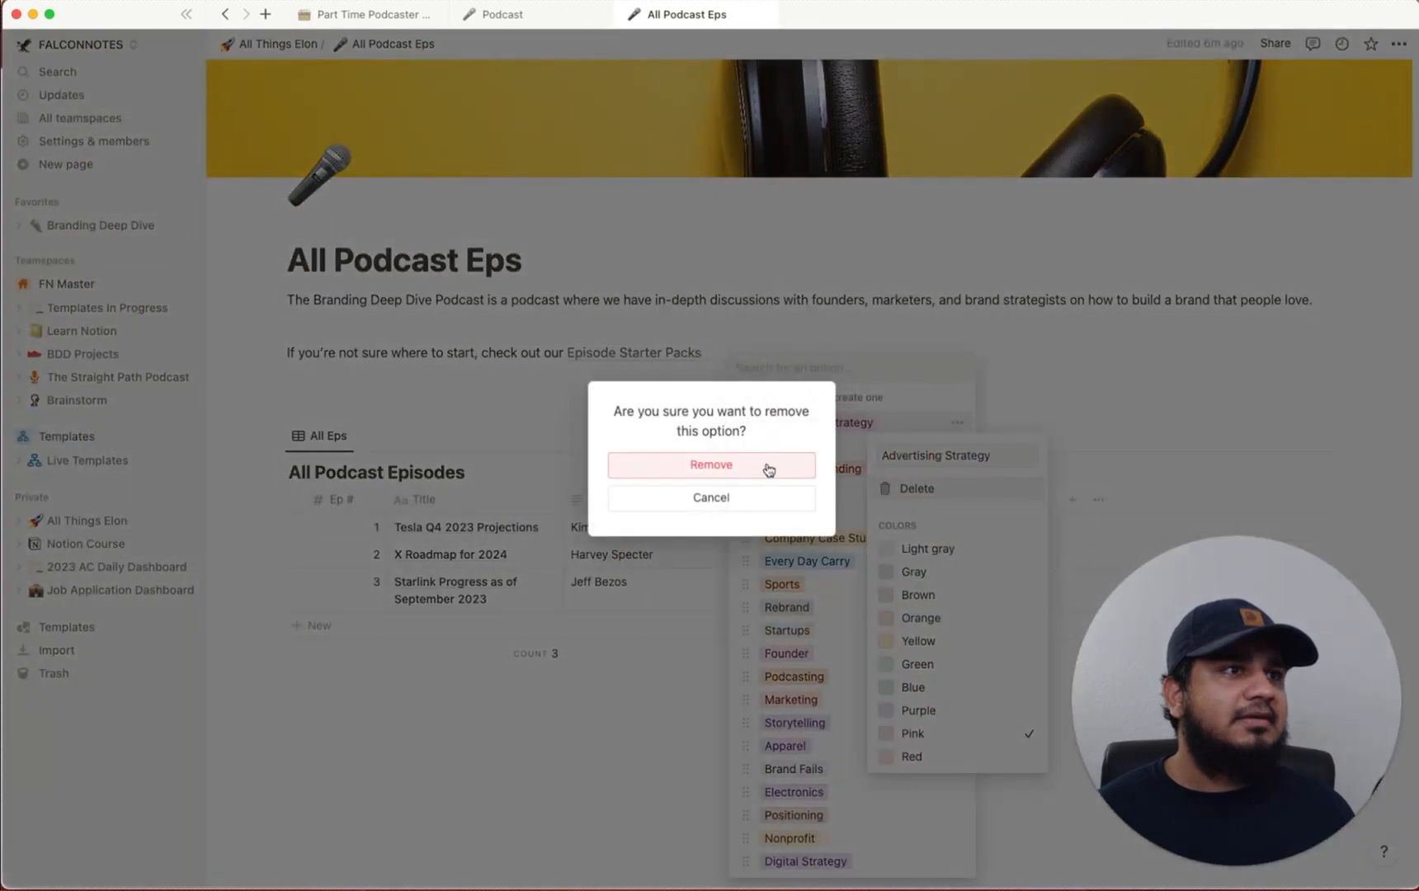
{"action": "left_click", "coordinate": [767, 467]}
{"action": "left_click", "coordinate": [912, 510]}
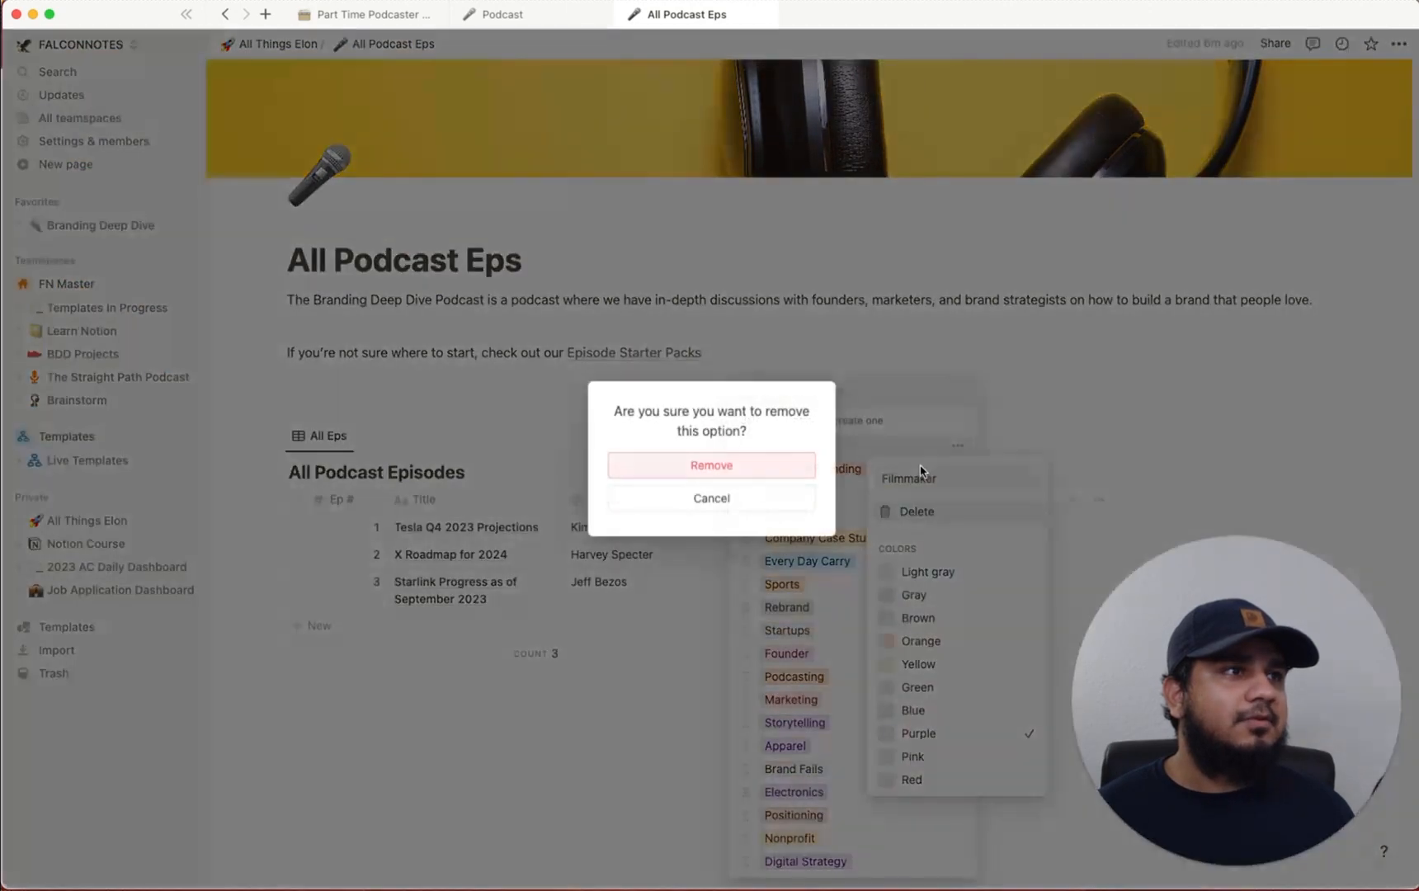
{"action": "left_click", "coordinate": [779, 477]}
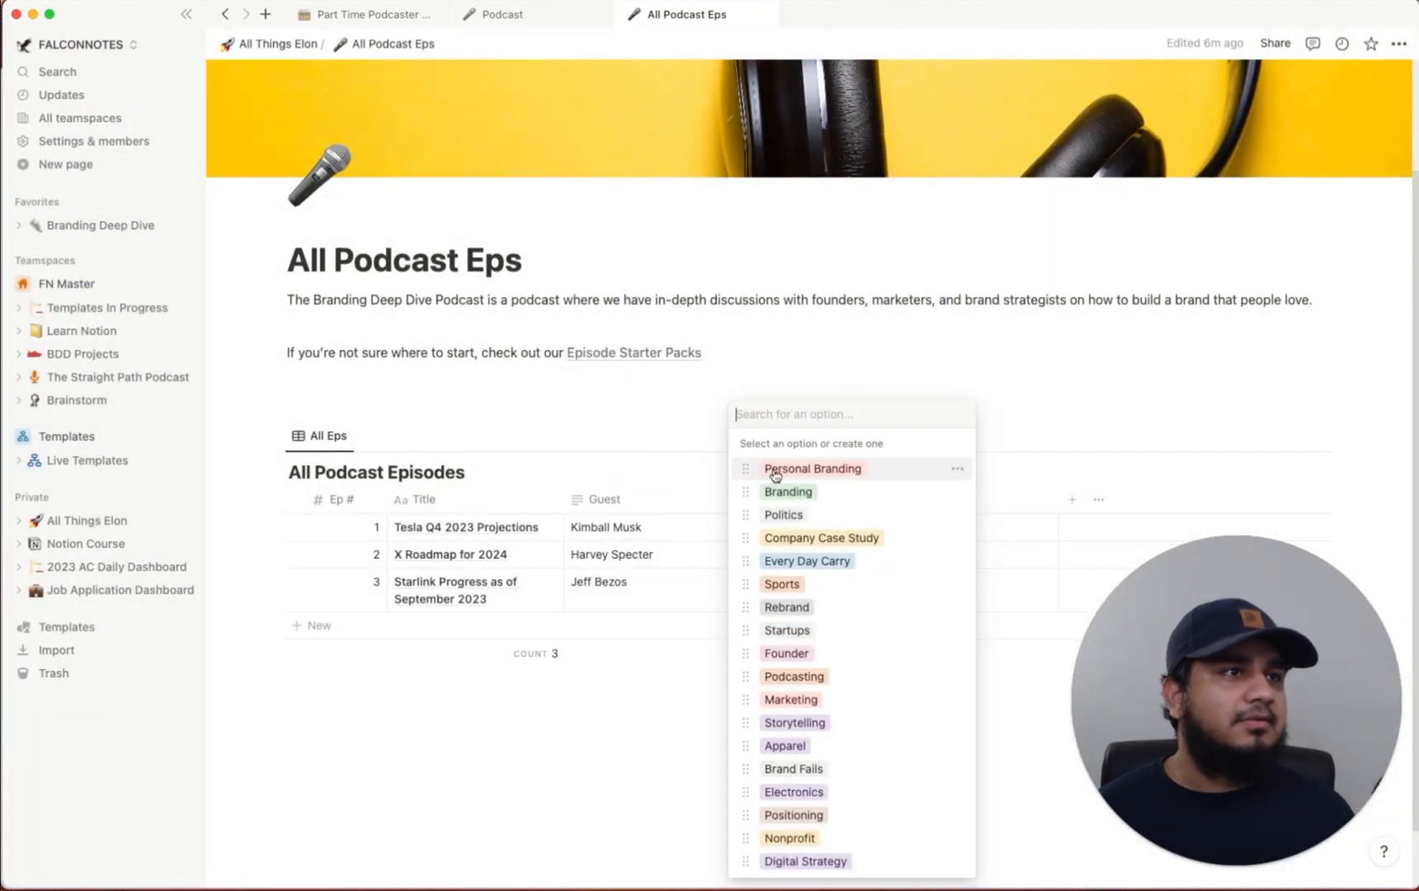
{"action": "left_click", "coordinate": [911, 471]}
{"action": "key", "text": "BackSpace"}
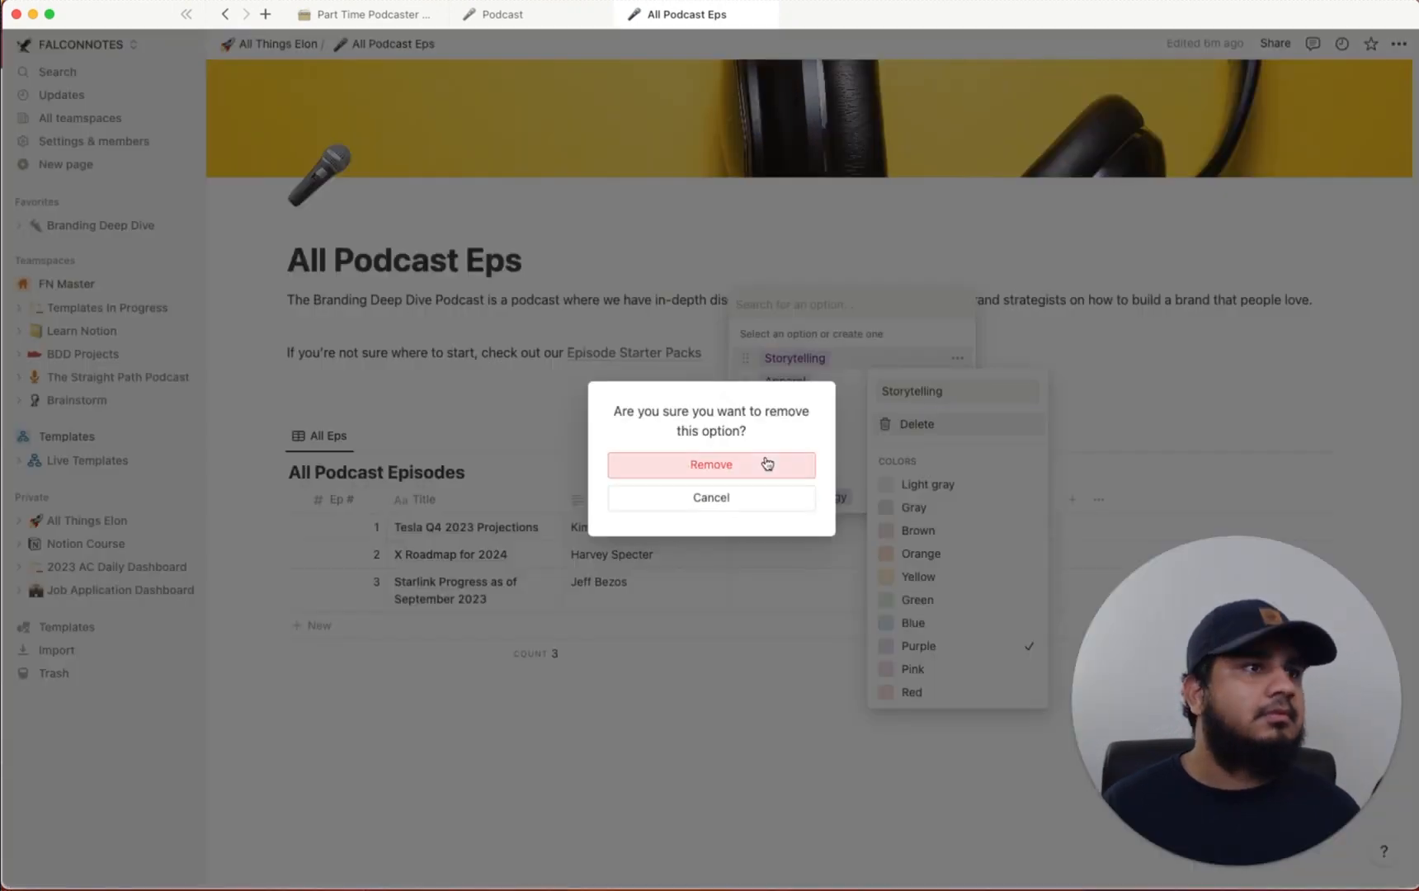
{"action": "left_click", "coordinate": [767, 464]}
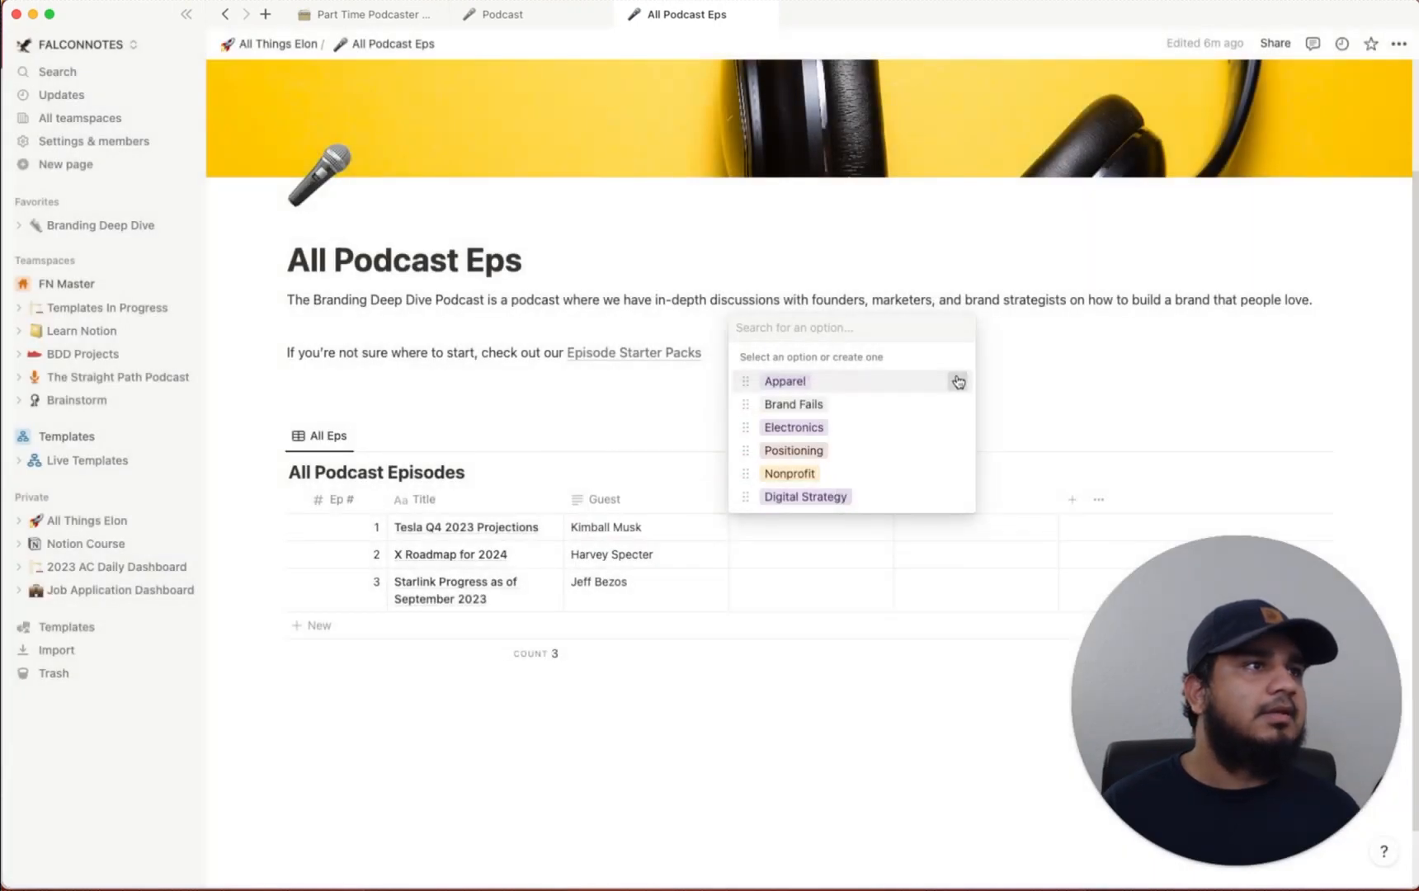
{"action": "left_click", "coordinate": [958, 381]}
{"action": "left_click", "coordinate": [915, 447]}
{"action": "left_click", "coordinate": [773, 469]}
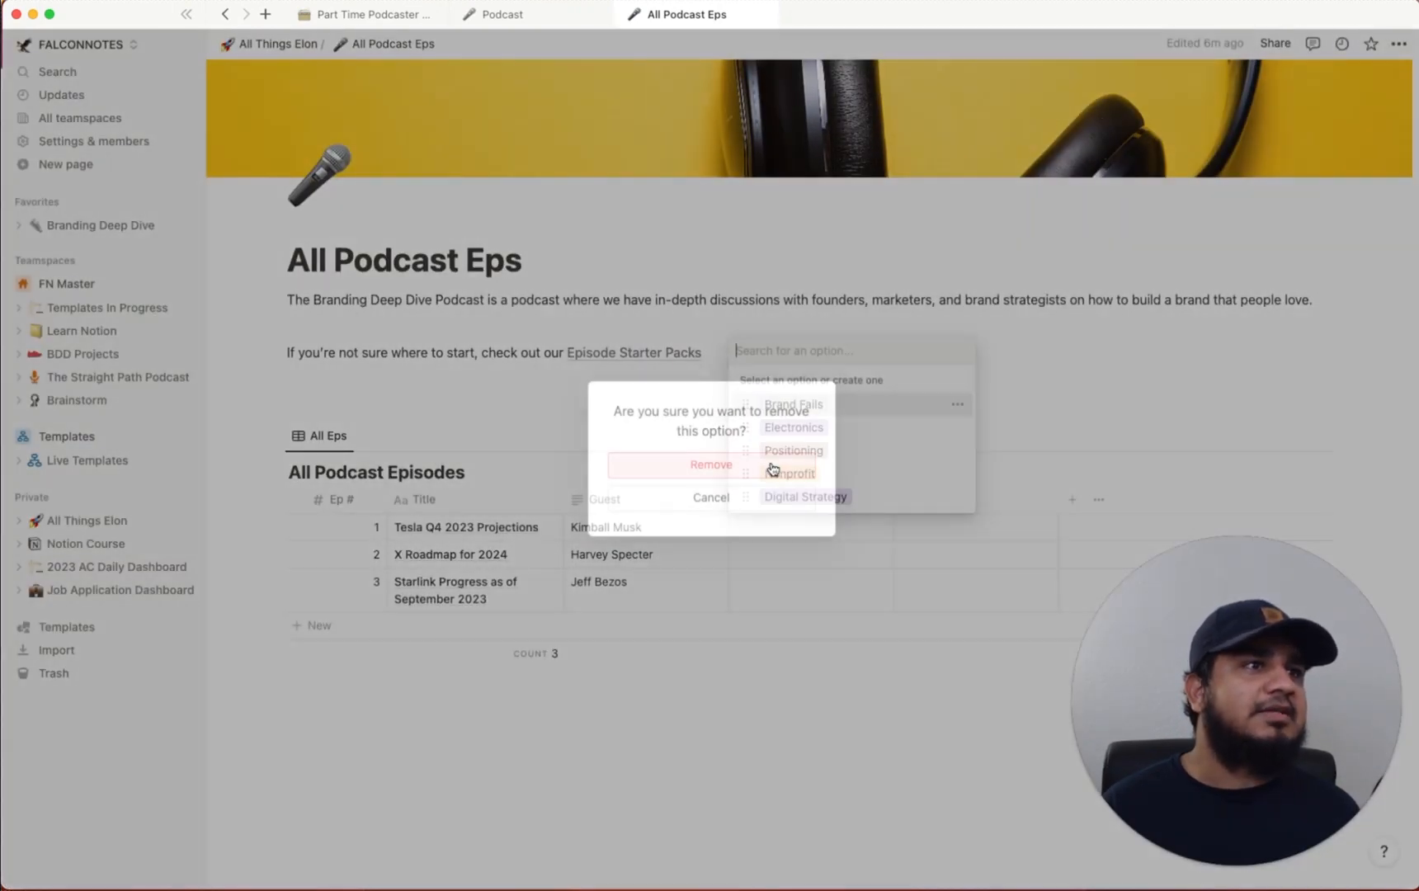
Delete the Brand Fails, Electronics, Positioning, Nonprofit and Digital Strategy tag options
{"action": "left_click", "coordinate": [957, 404]}
{"action": "left_click", "coordinate": [908, 469]}
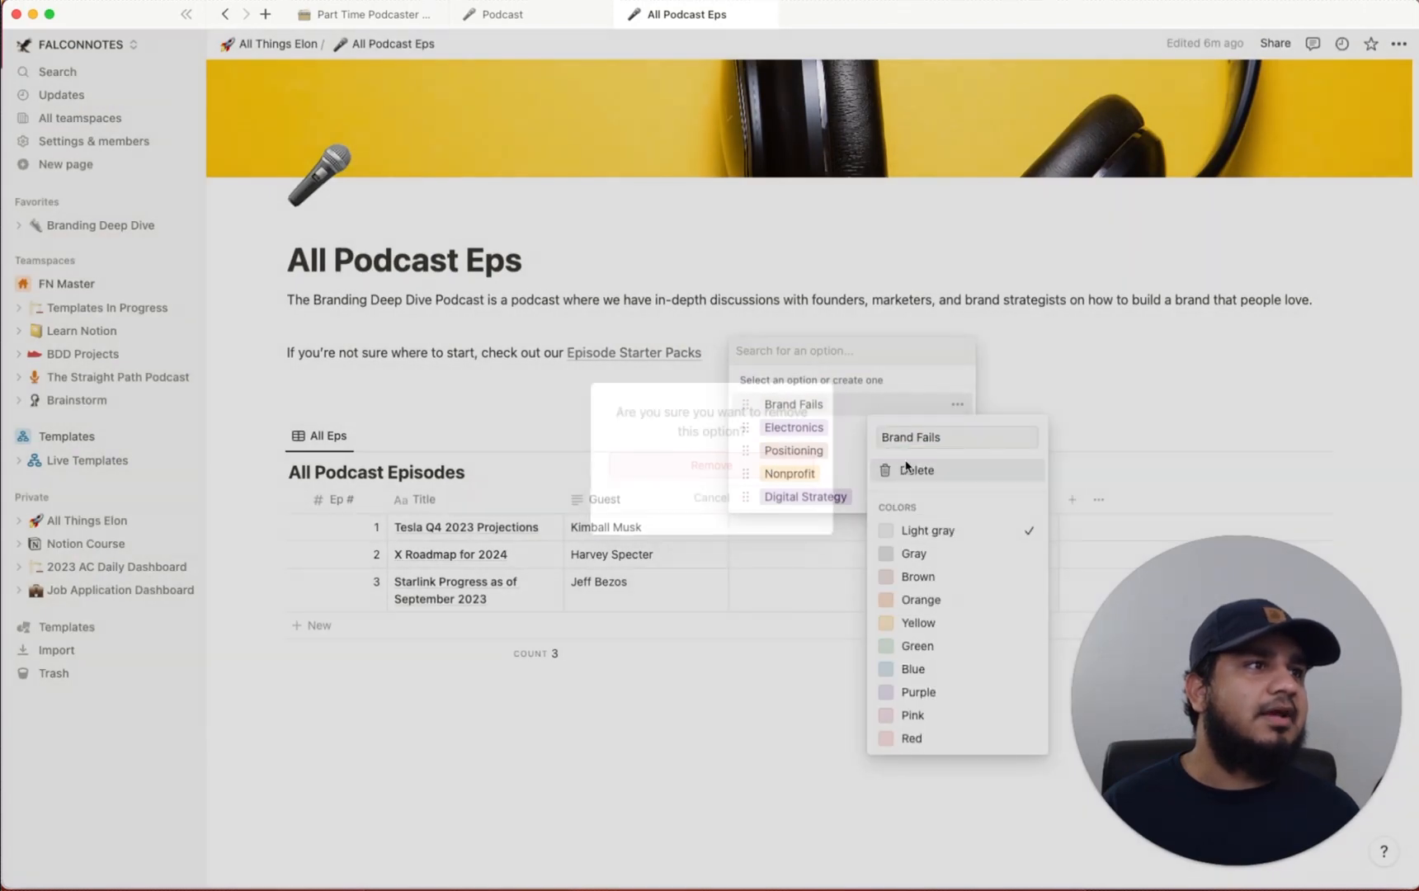
{"action": "left_click", "coordinate": [722, 467]}
{"action": "left_click", "coordinate": [957, 428]}
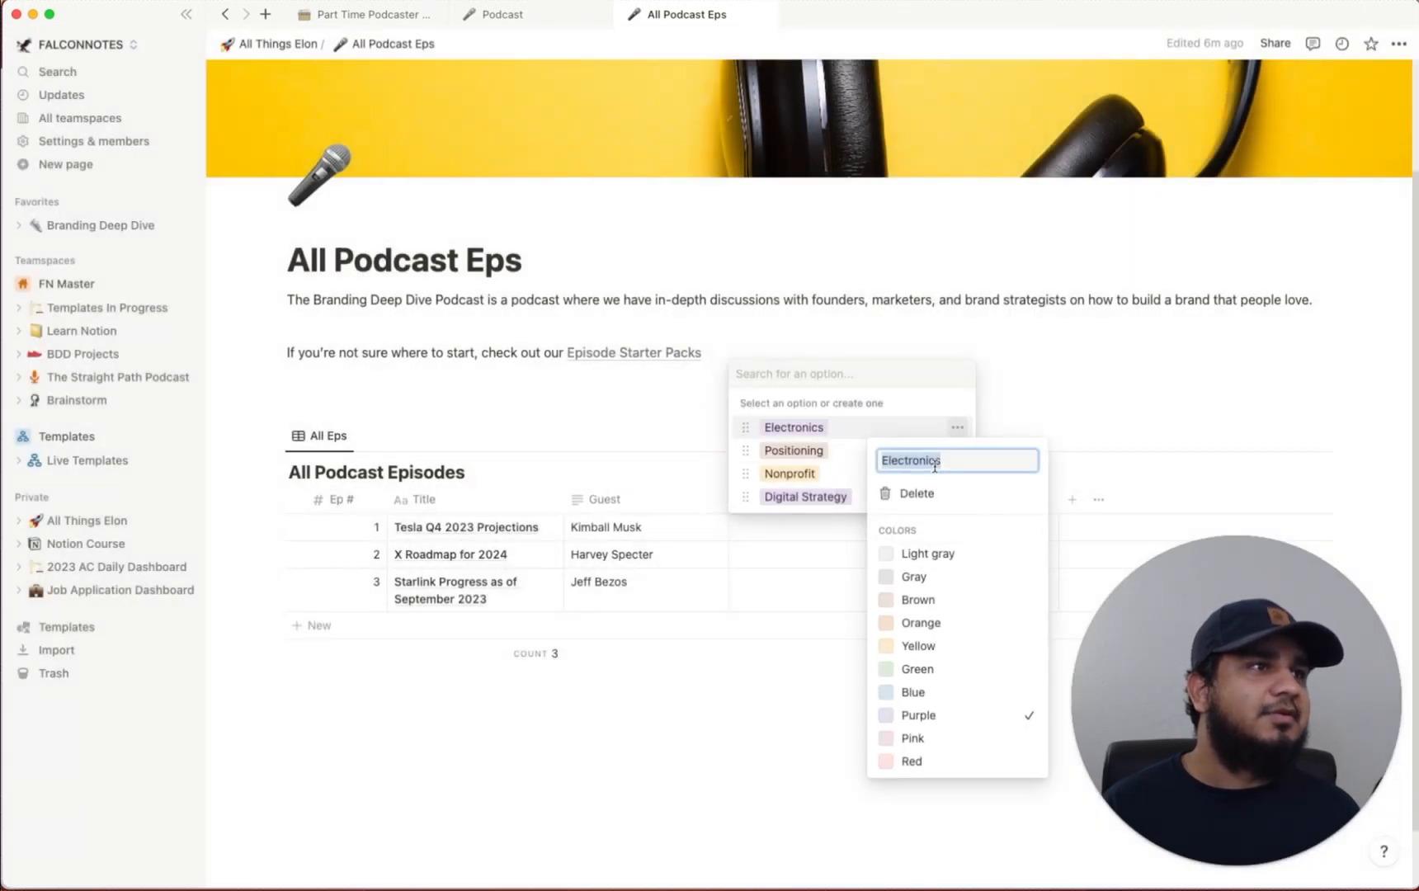
{"action": "left_click", "coordinate": [935, 495]}
{"action": "left_click", "coordinate": [773, 467]}
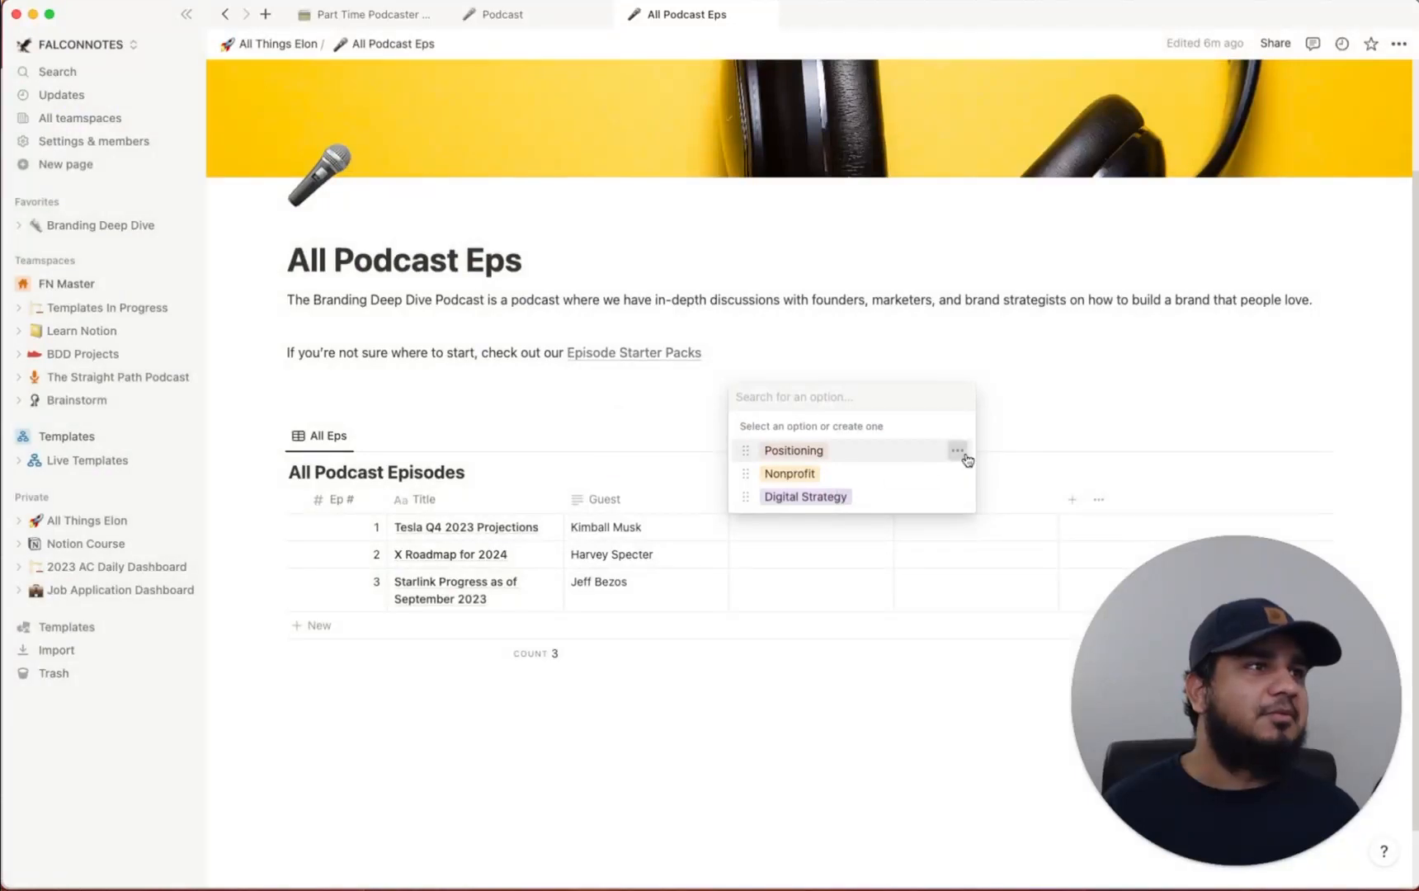
{"action": "left_click", "coordinate": [959, 451]}
{"action": "left_click", "coordinate": [926, 515]}
{"action": "left_click", "coordinate": [754, 467]}
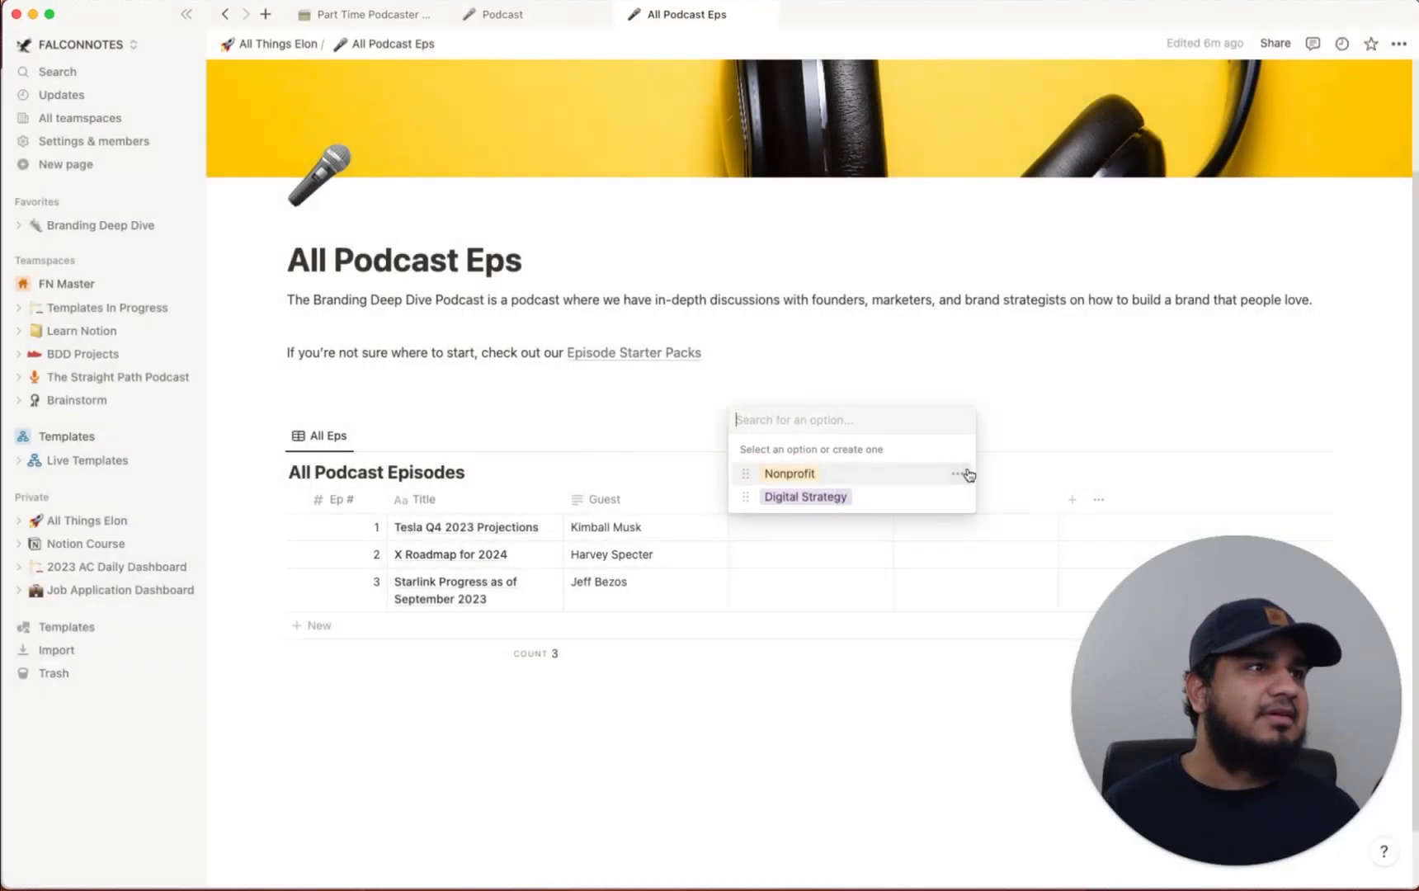
{"action": "left_click", "coordinate": [957, 474]}
{"action": "left_click", "coordinate": [928, 541]}
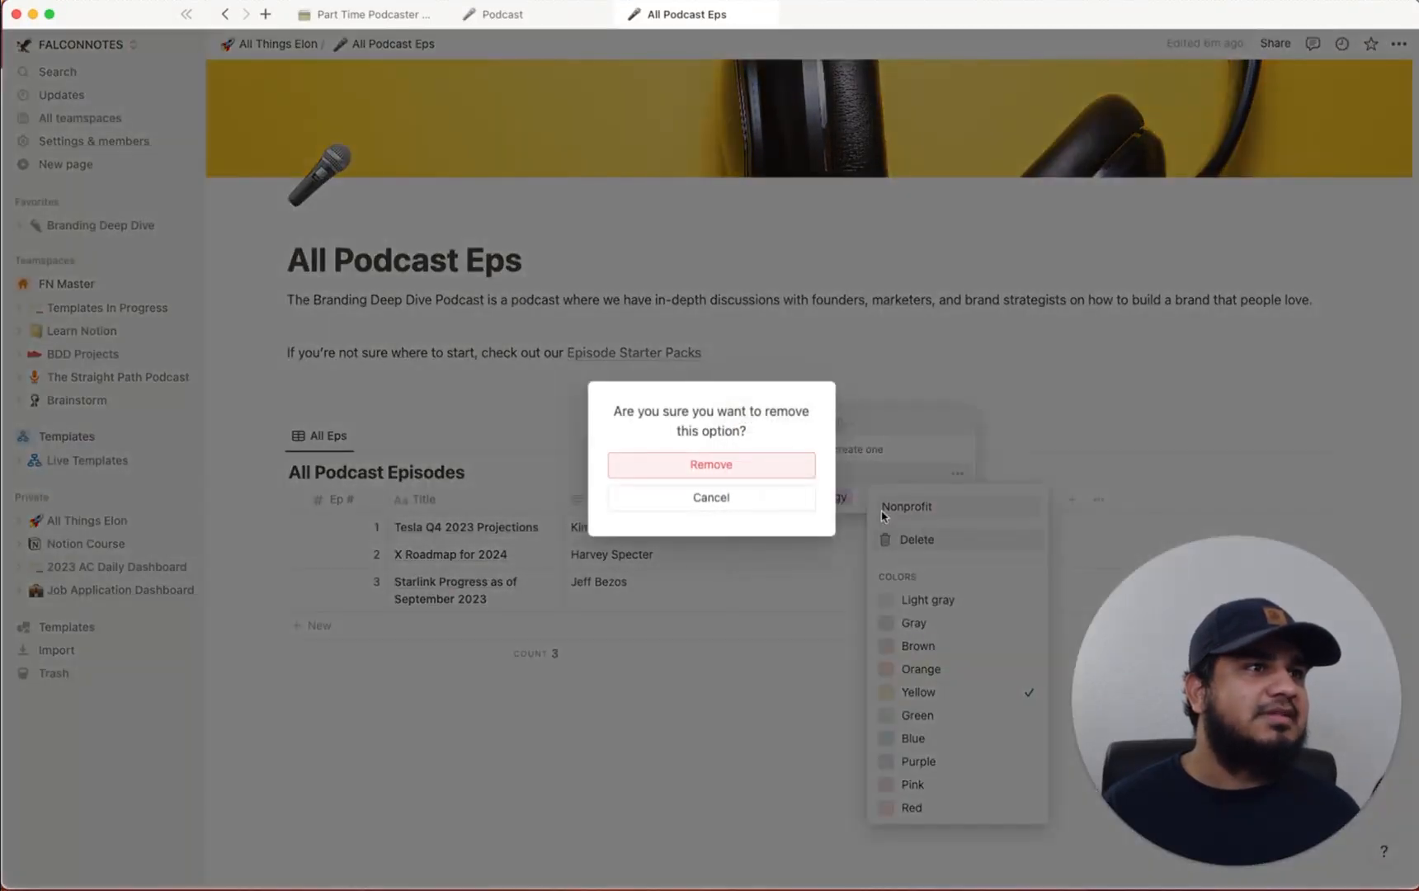
{"action": "left_click", "coordinate": [764, 474]}
{"action": "left_click", "coordinate": [958, 498]}
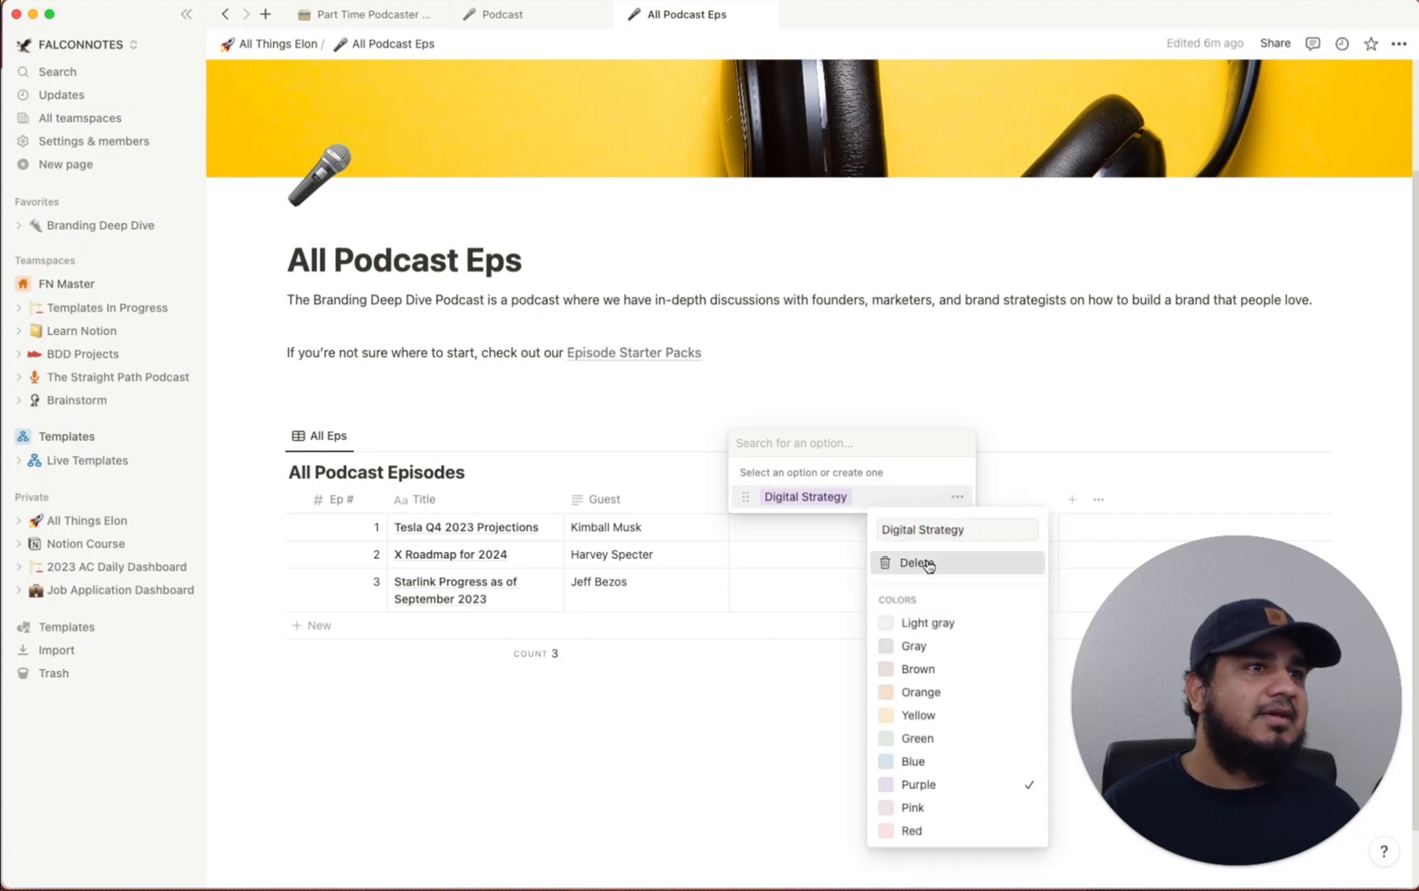
{"action": "left_click", "coordinate": [917, 562]}
{"action": "left_click", "coordinate": [764, 466]}
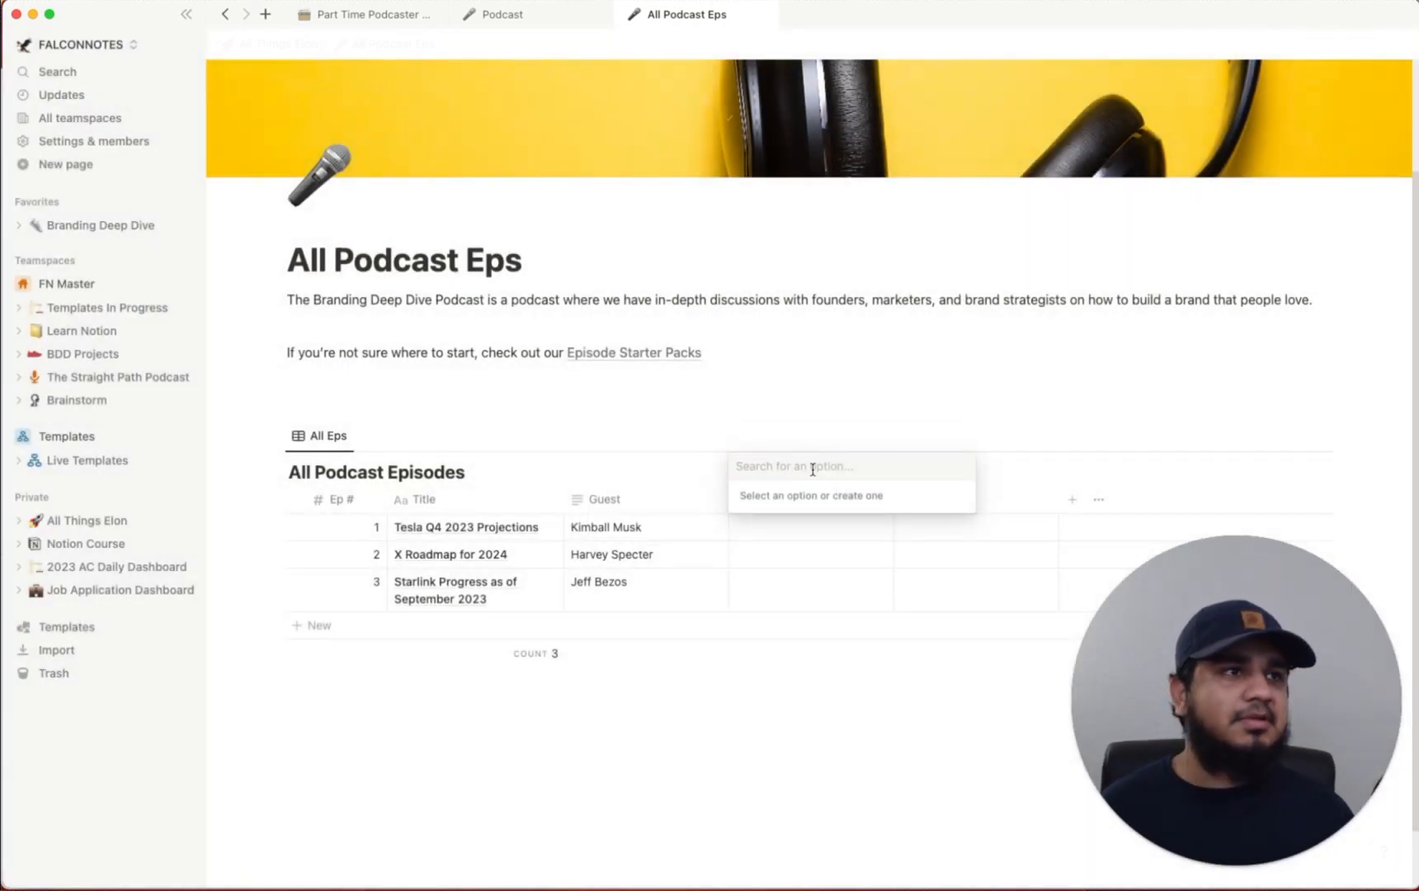
Create the Tesla, X, Starlink and SpaceX tag options
{"action": "type", "text": "Tesla"}
{"action": "key", "text": "Return"}
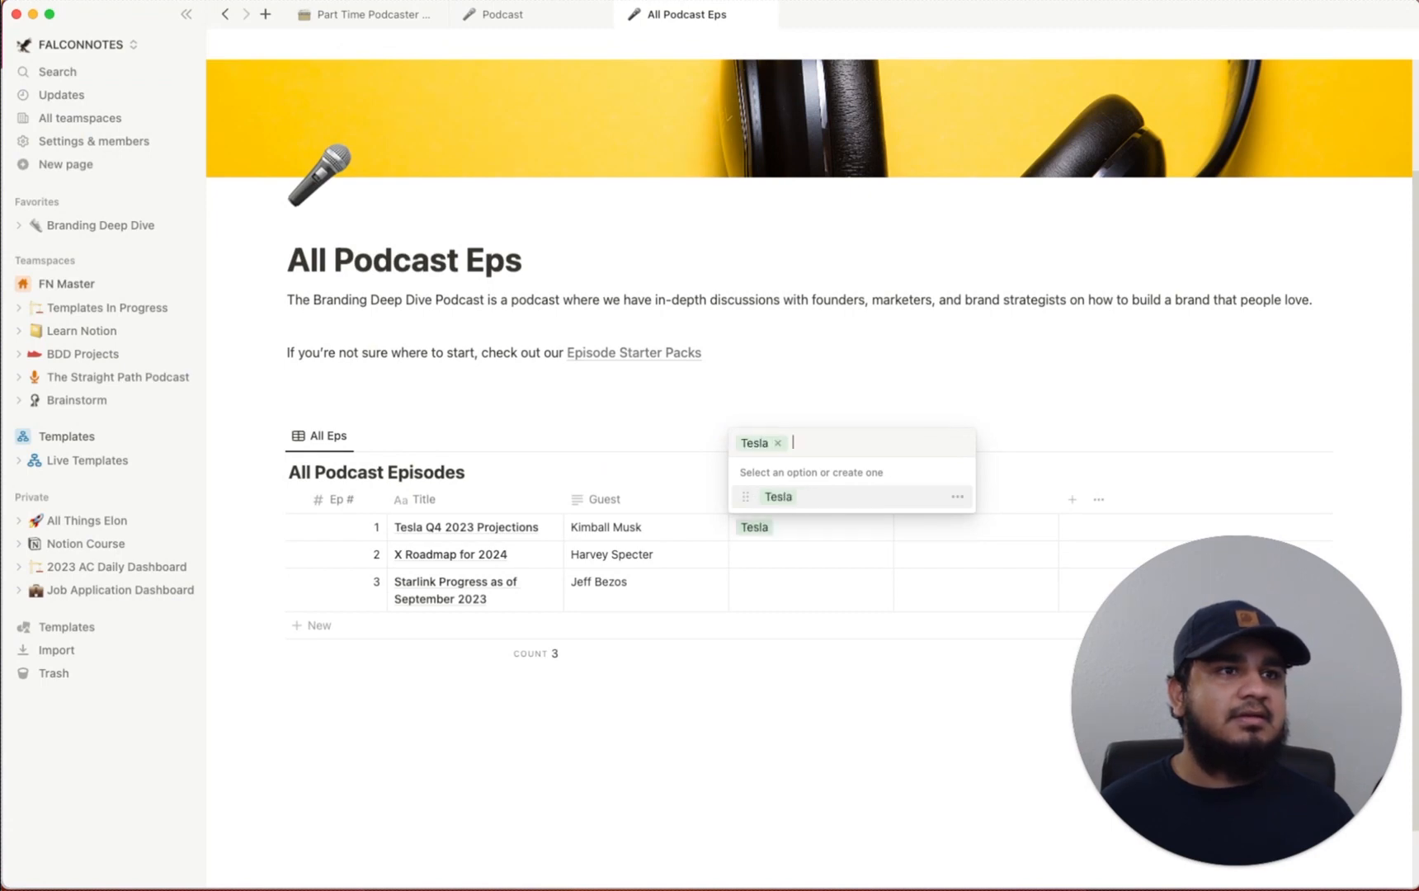
{"action": "type", "text": "X"}
{"action": "key", "text": "Return"}
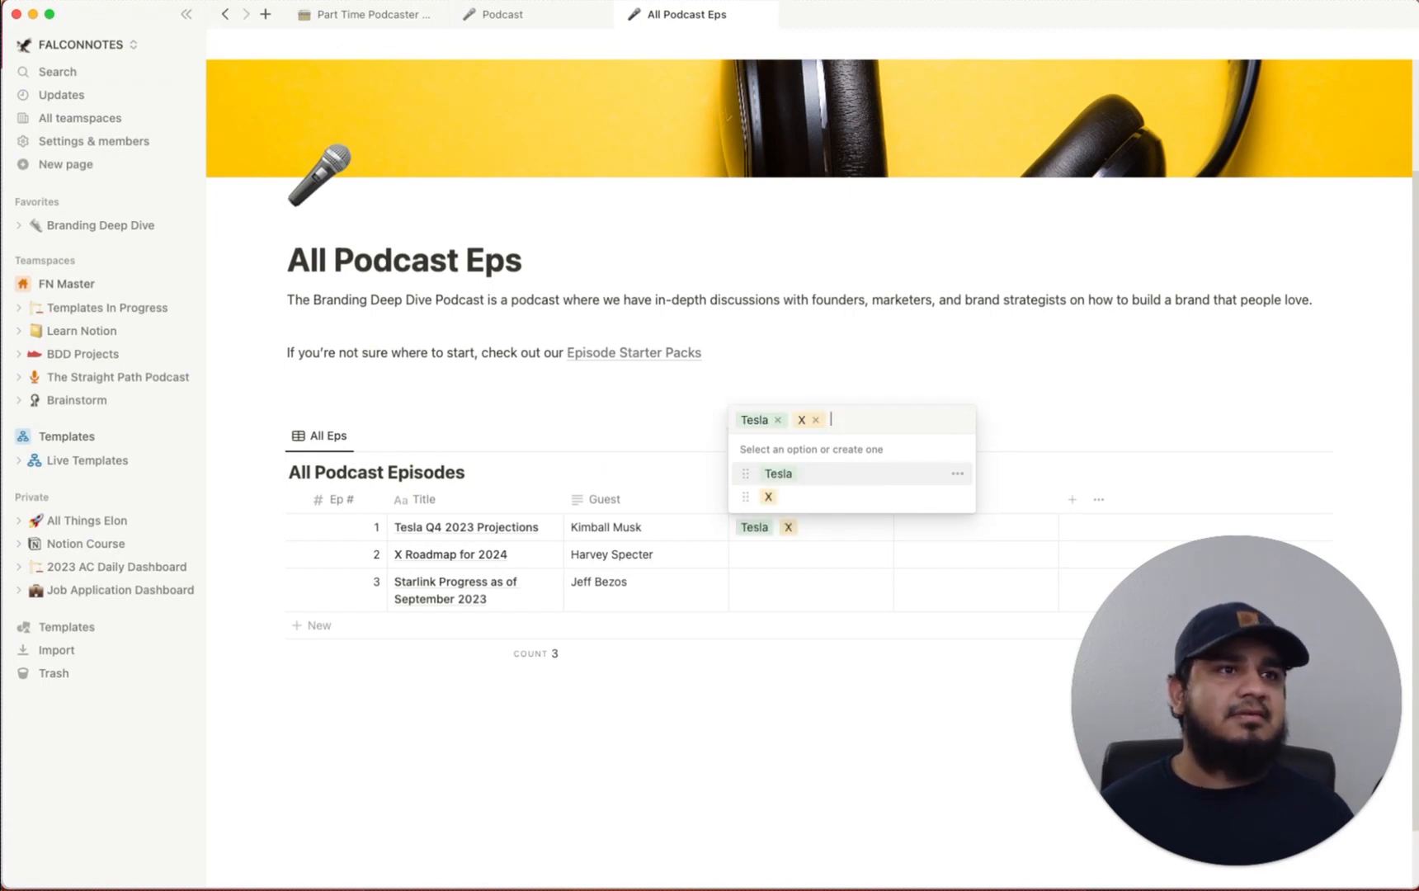
{"action": "type", "text": "Starlink"}
{"action": "key", "text": "Return"}
{"action": "type", "text": "S"}
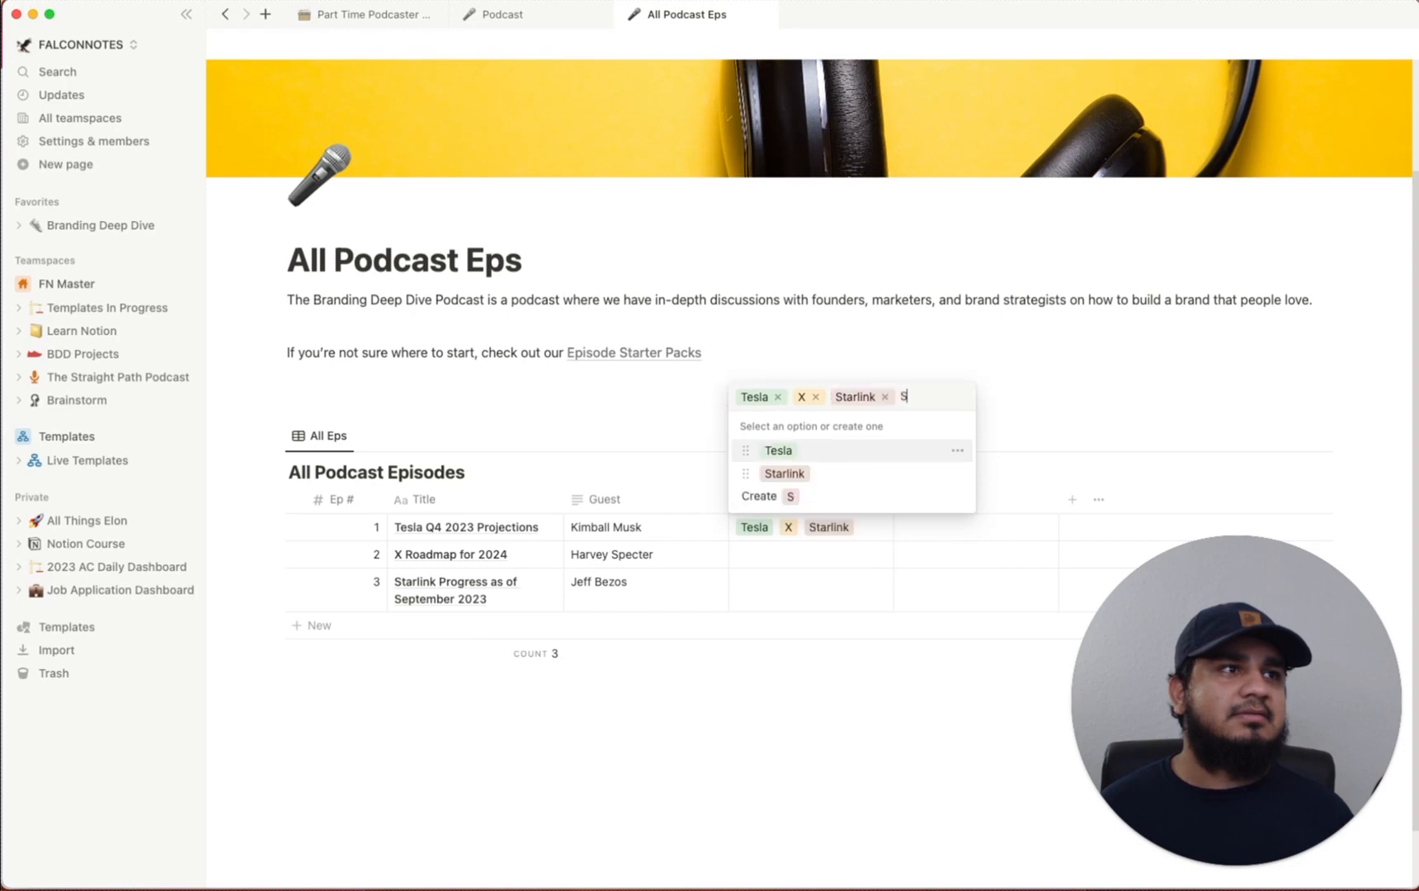
{"action": "type", "text": "paceX"}
{"action": "key", "text": "Return"}
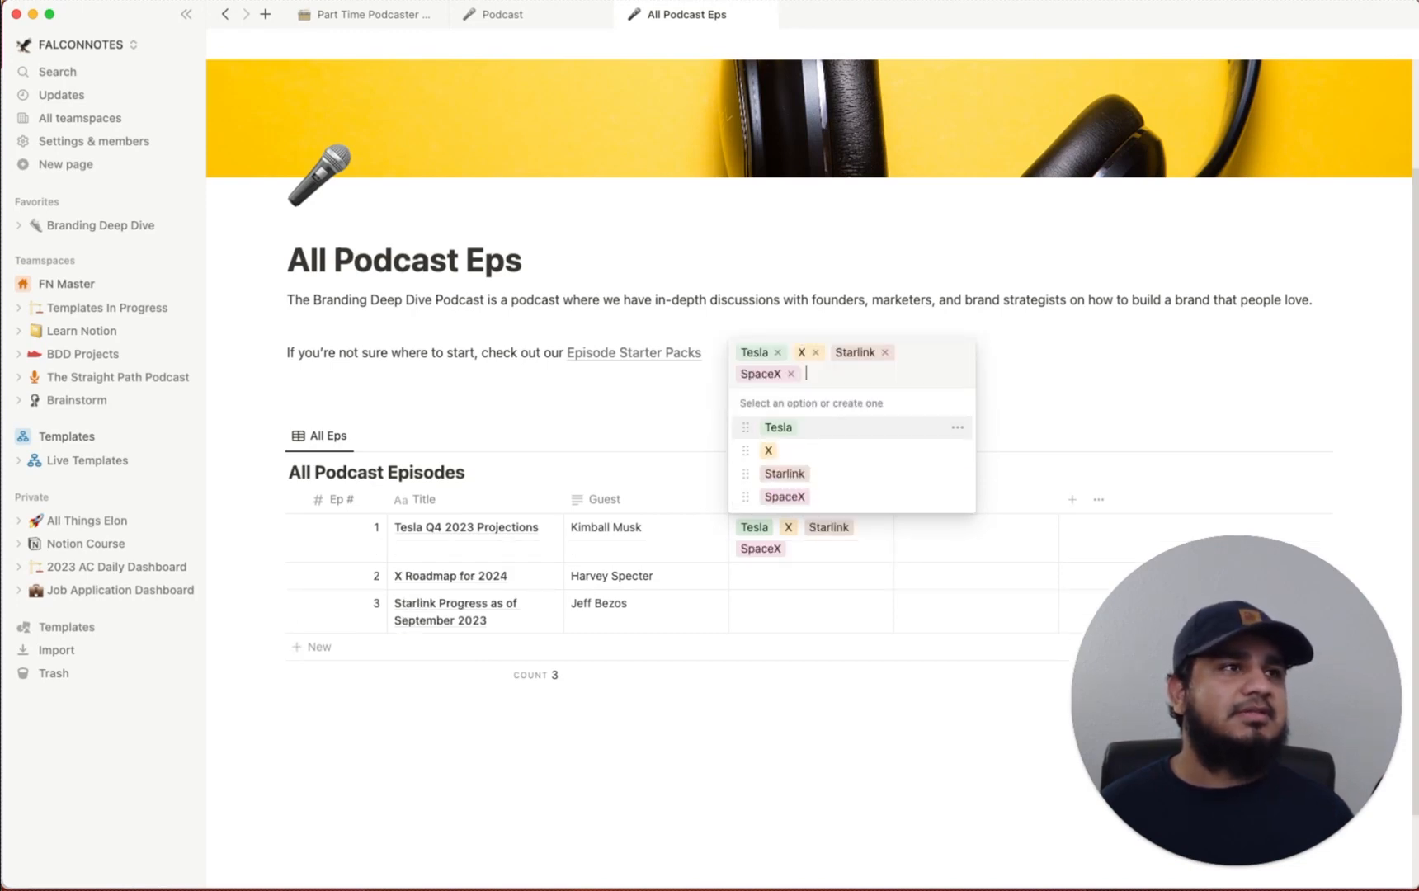
Remove Starlink, SpaceX and X from episode 1 so it keeps only Tesla
{"action": "left_click", "coordinate": [884, 353]}
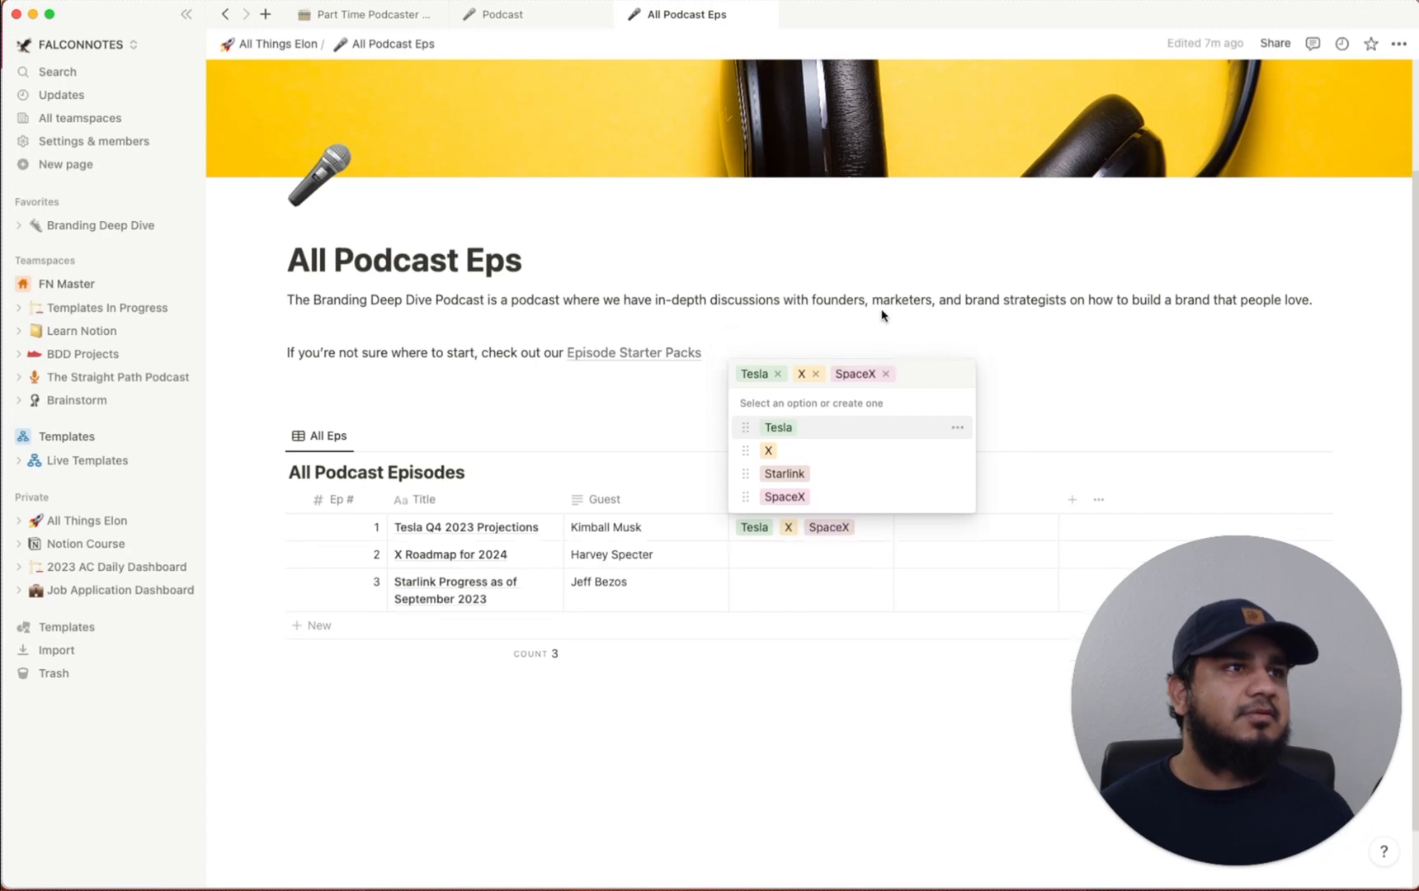
{"action": "left_click", "coordinate": [912, 312]}
{"action": "left_click", "coordinate": [837, 532]}
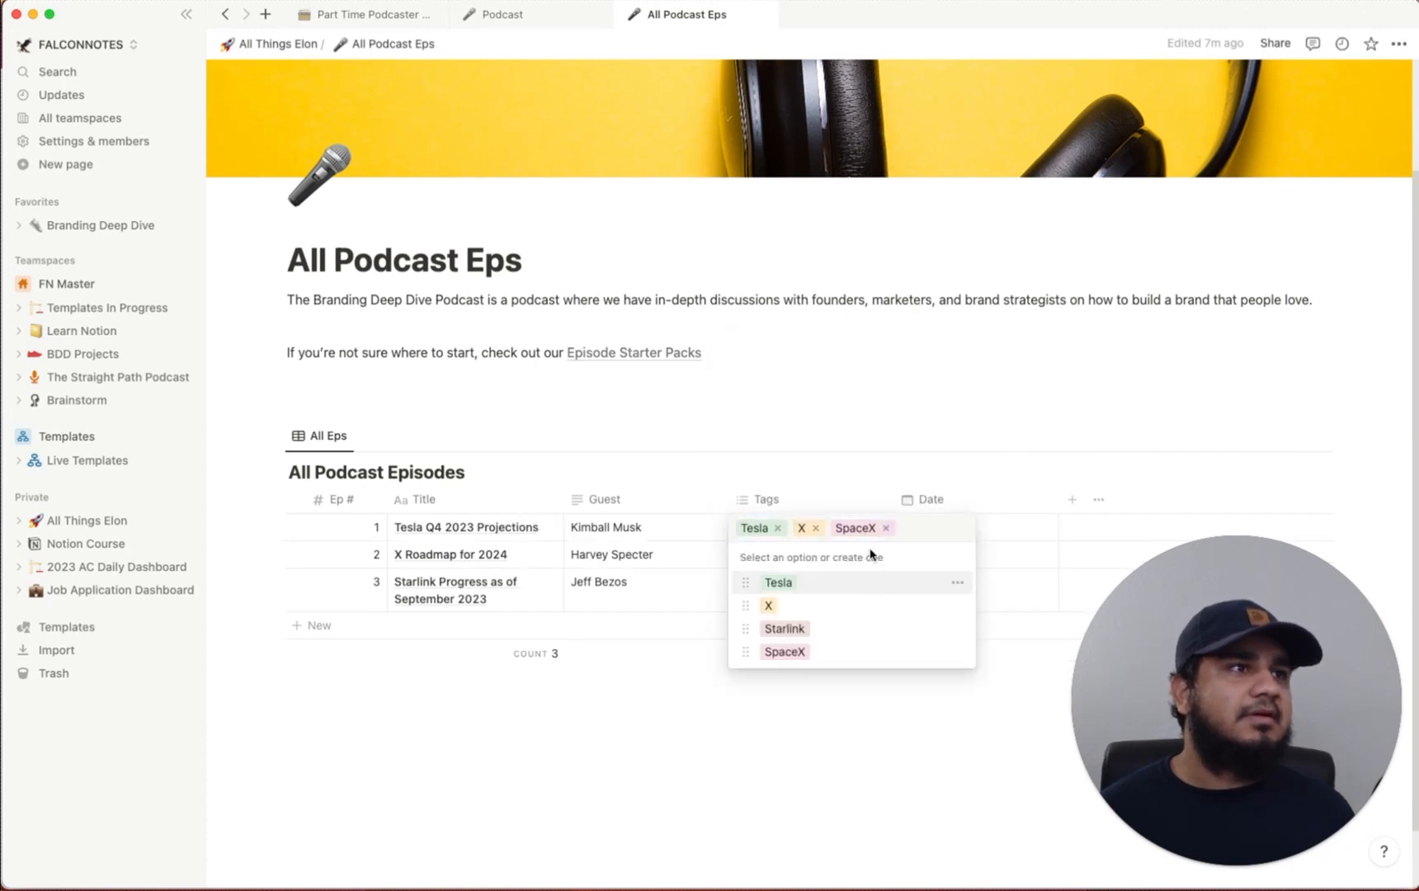
{"action": "left_click", "coordinate": [886, 529]}
{"action": "left_click", "coordinate": [838, 411]}
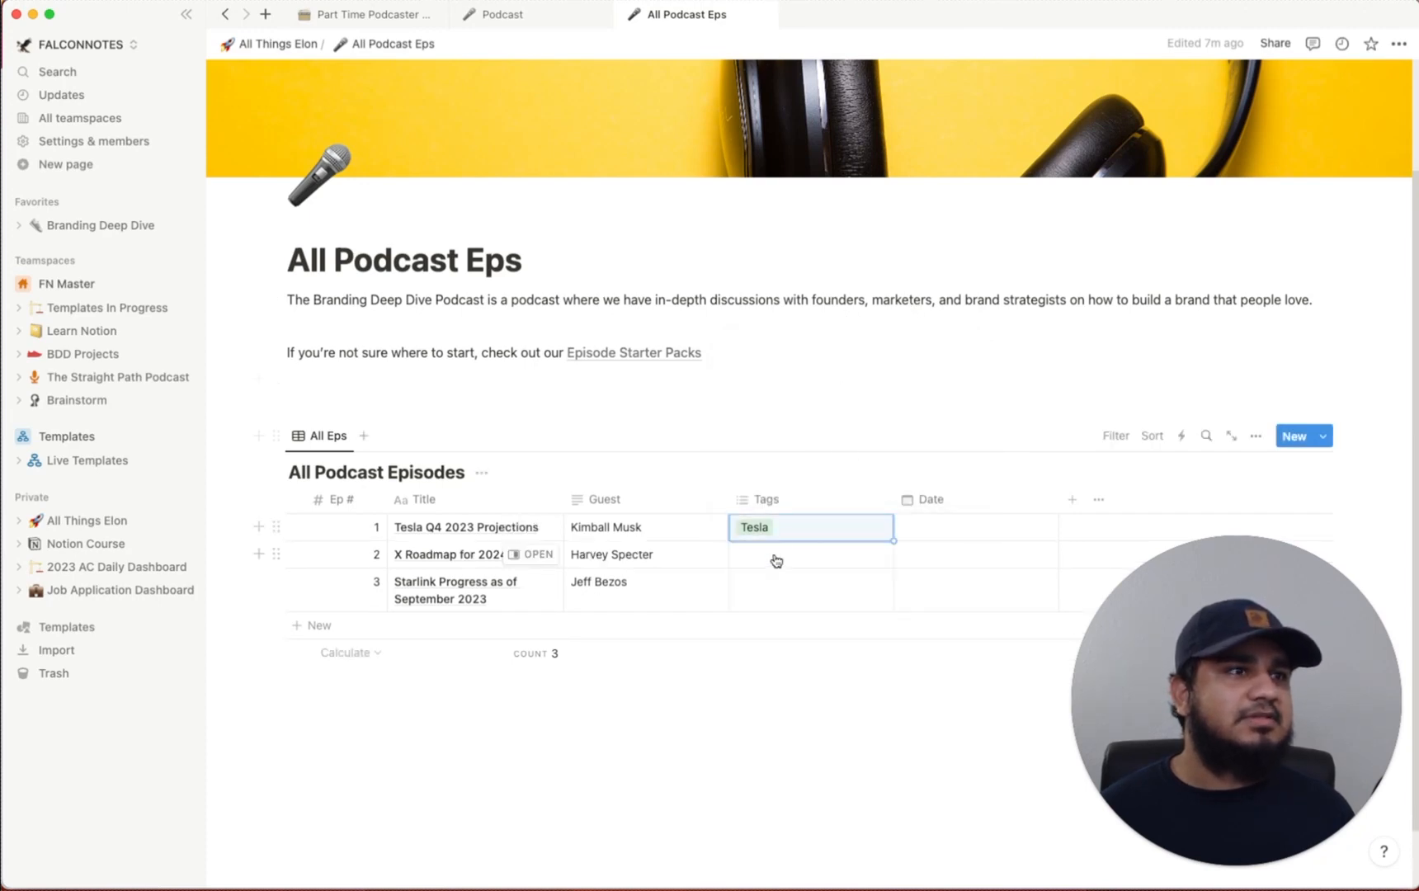
Tag episode 2 with X and episode 3 with SpaceX
{"action": "left_click", "coordinate": [771, 557]}
{"action": "left_click", "coordinate": [770, 632]}
{"action": "left_click", "coordinate": [830, 431]}
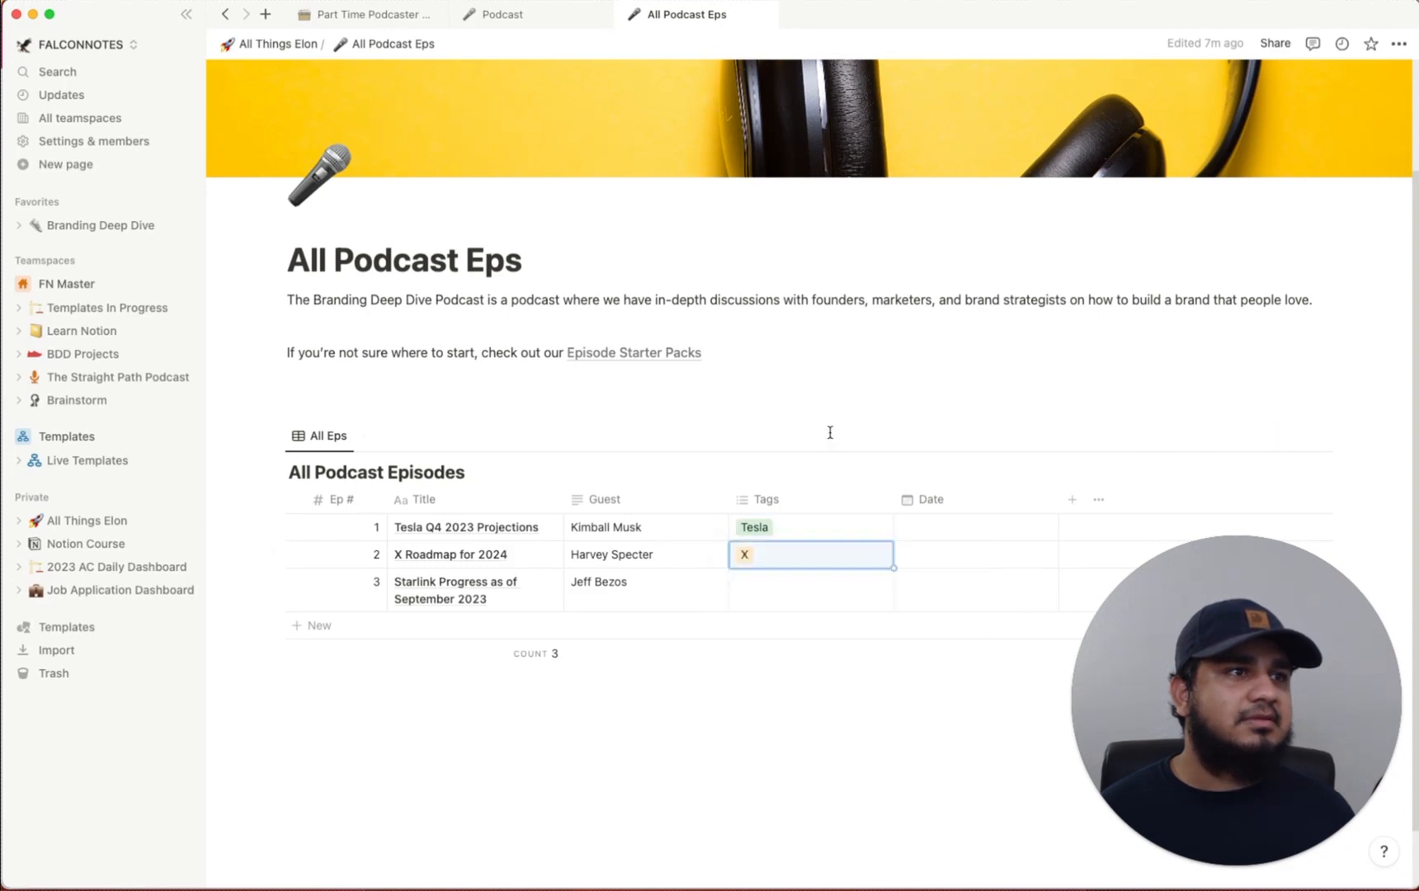
{"action": "left_click", "coordinate": [789, 596]}
{"action": "left_click", "coordinate": [788, 702]}
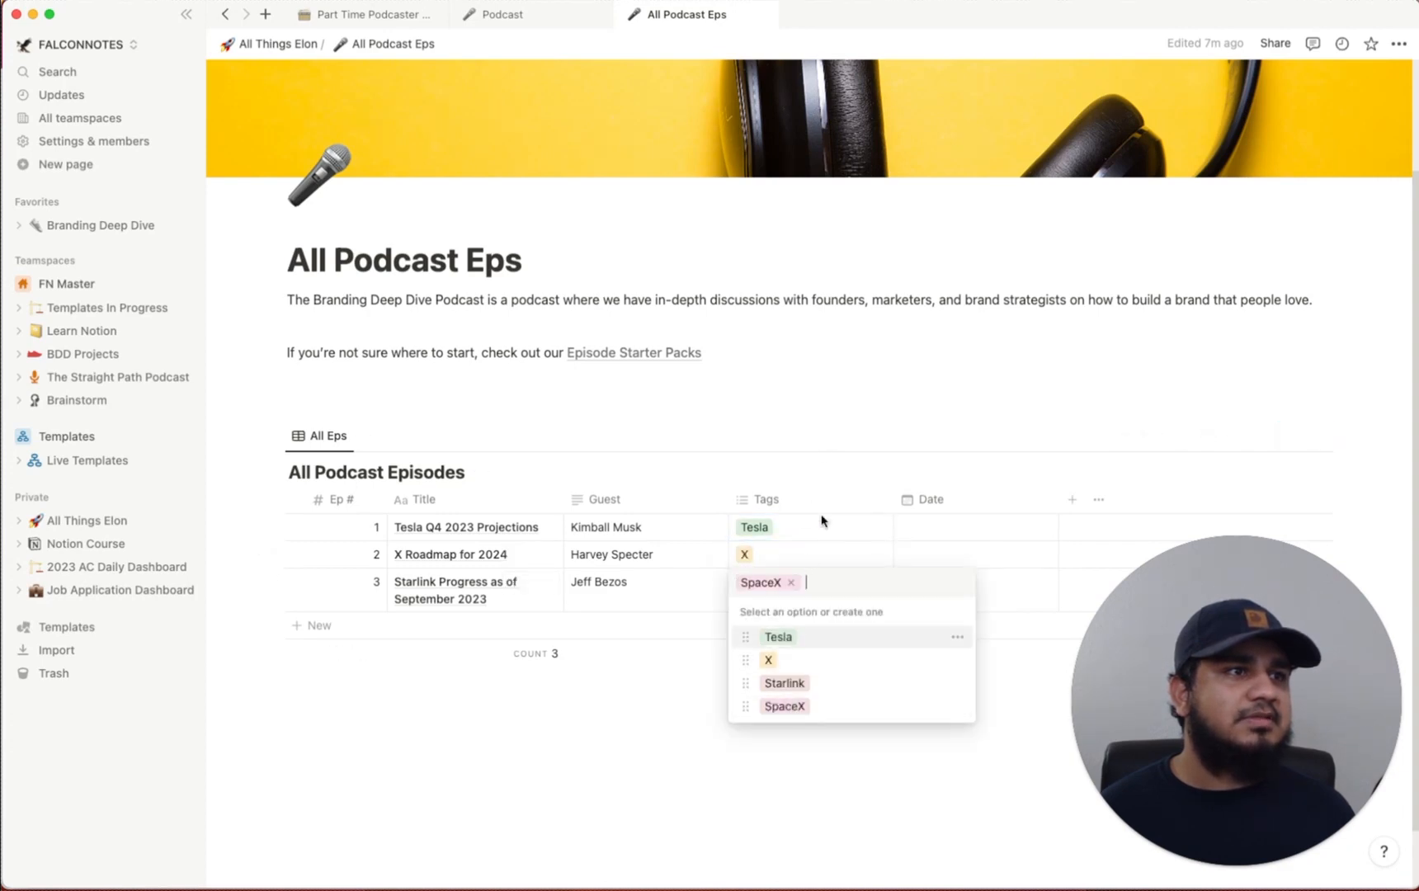
Delete the Starlink tag option
{"action": "left_click", "coordinate": [957, 686]}
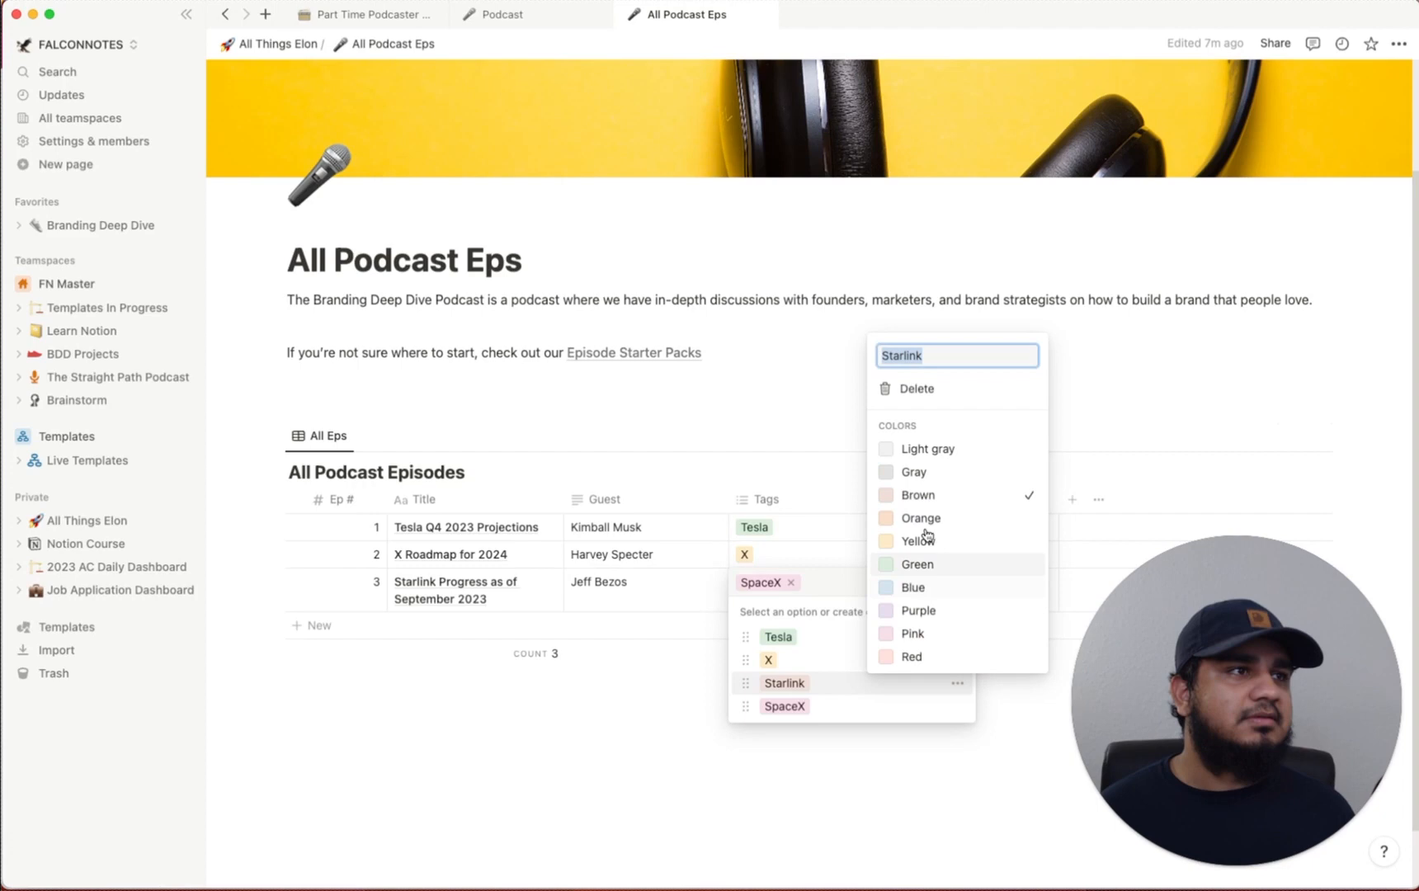
{"action": "left_click", "coordinate": [916, 386]}
{"action": "left_click", "coordinate": [761, 473]}
{"action": "key", "text": "Escape"}
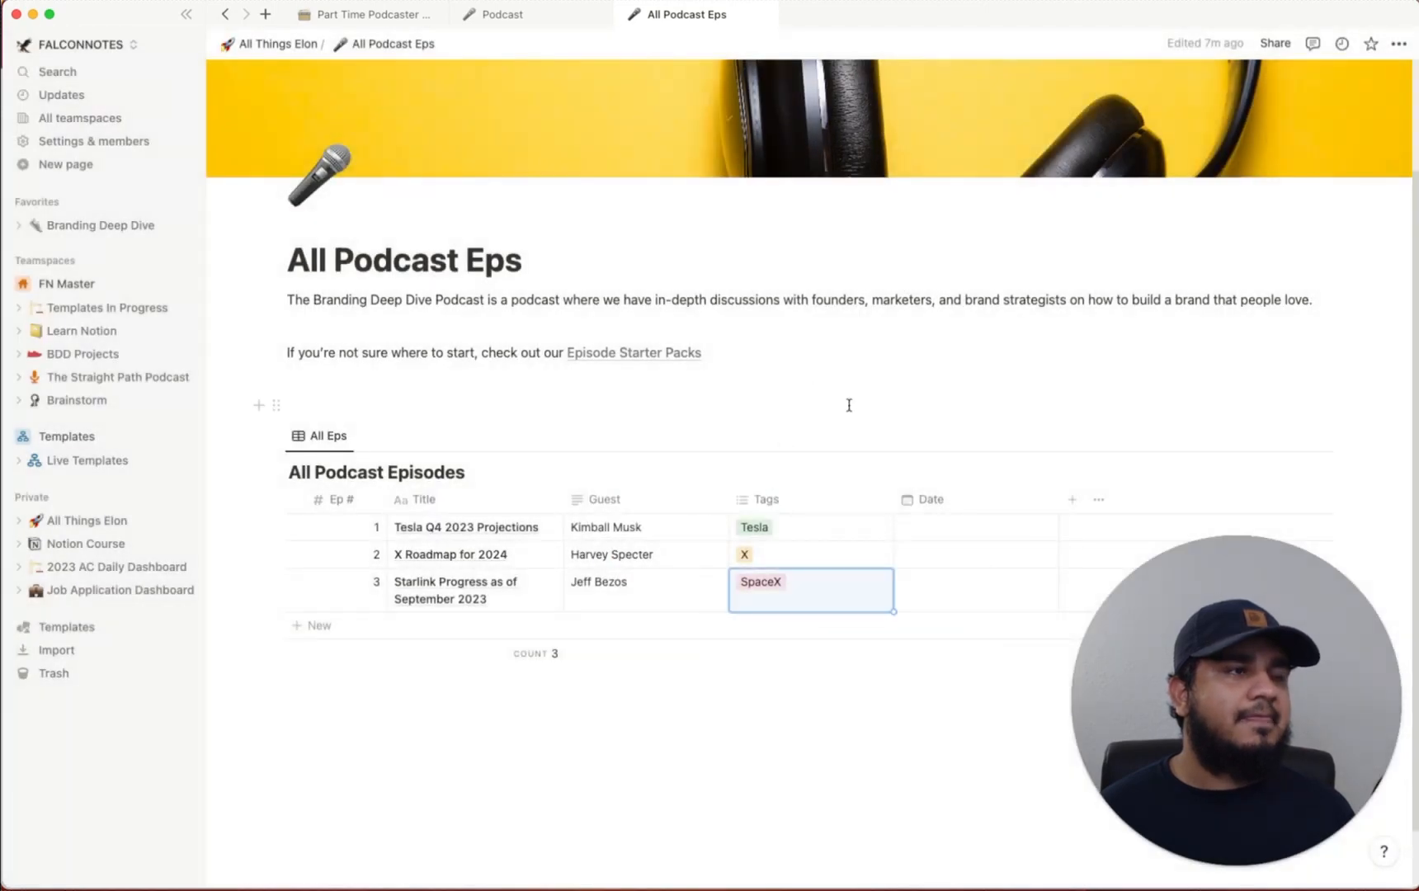
Date episode 1 September 8, 2023 and episode 2 September 12, 2023
{"action": "left_click", "coordinate": [941, 532]}
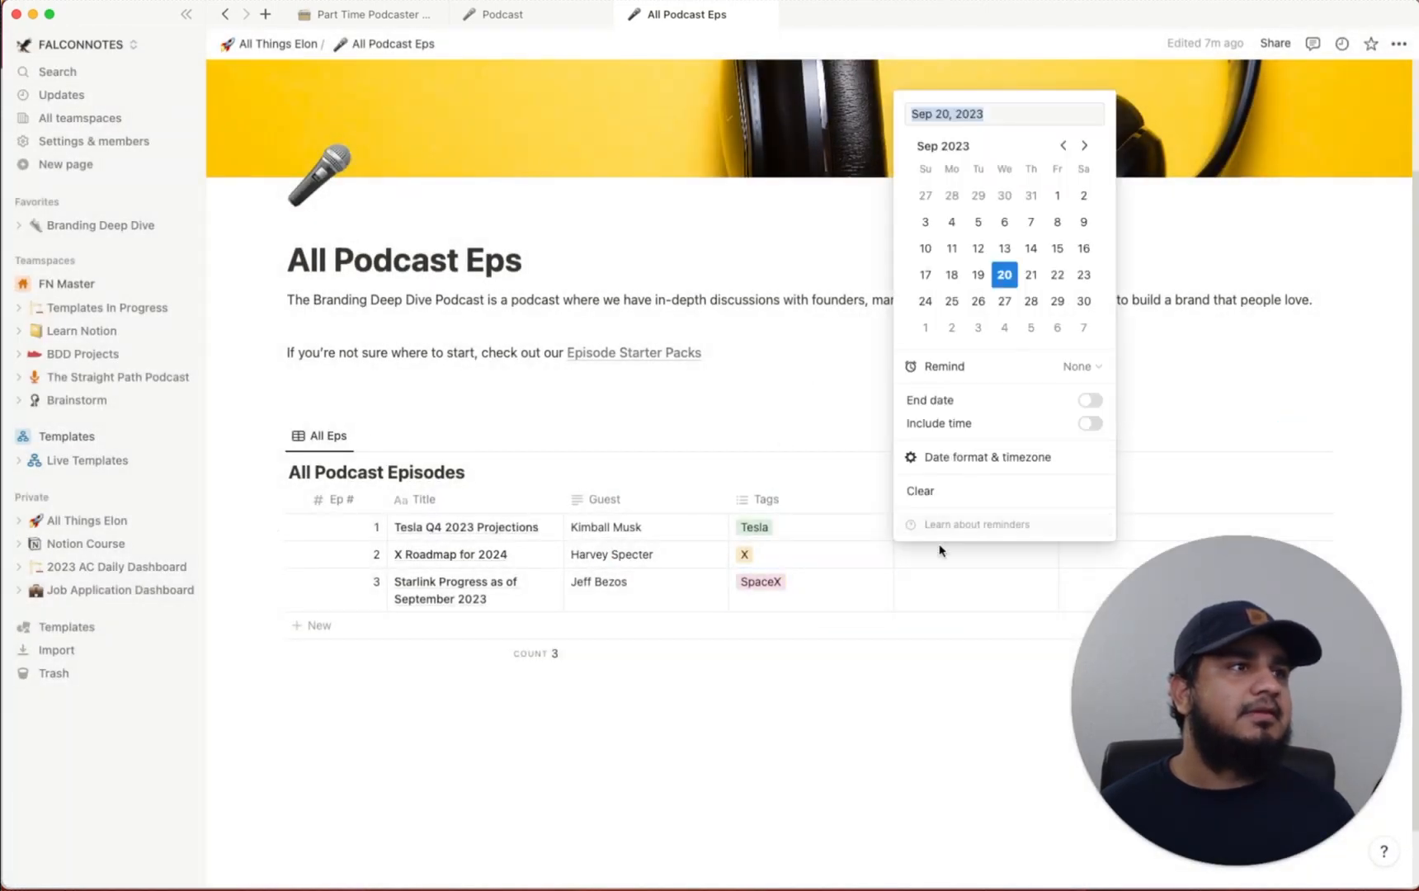
{"action": "left_click", "coordinate": [1057, 222]}
{"action": "left_click", "coordinate": [1008, 54]}
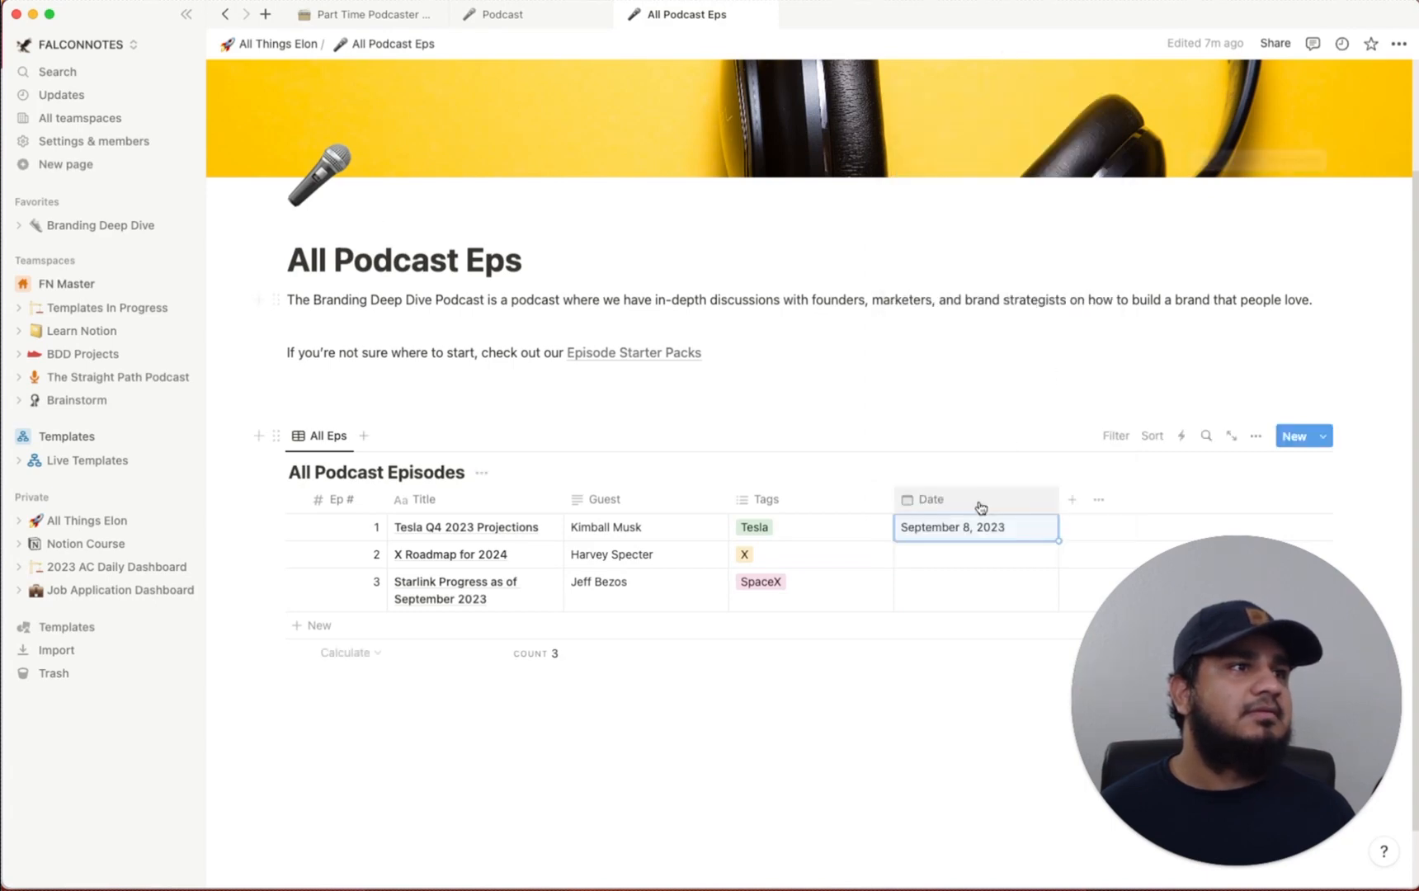
{"action": "left_click", "coordinate": [987, 558]}
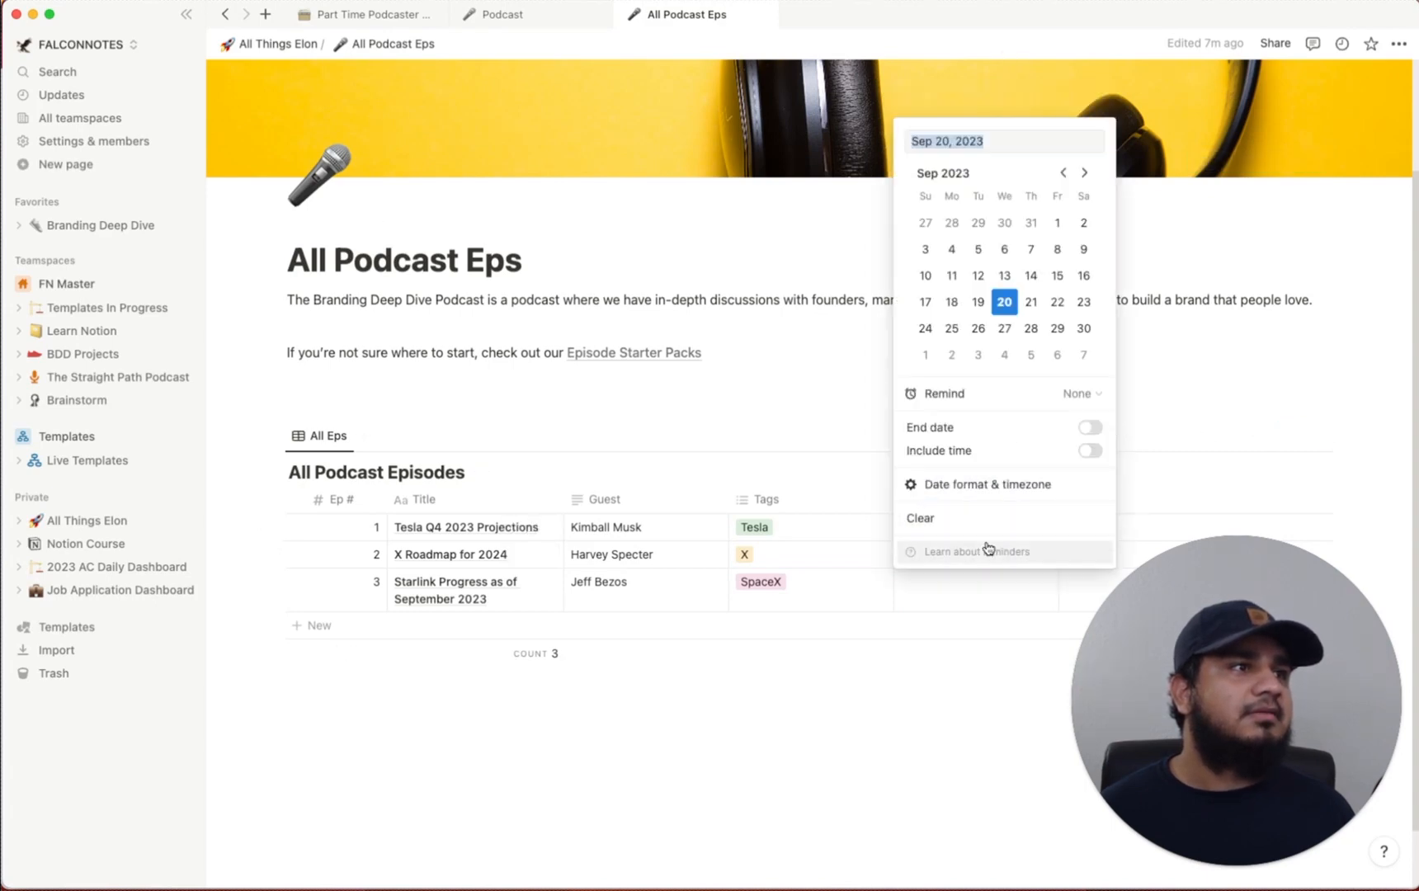
{"action": "left_click", "coordinate": [955, 278]}
{"action": "left_click", "coordinate": [980, 277]}
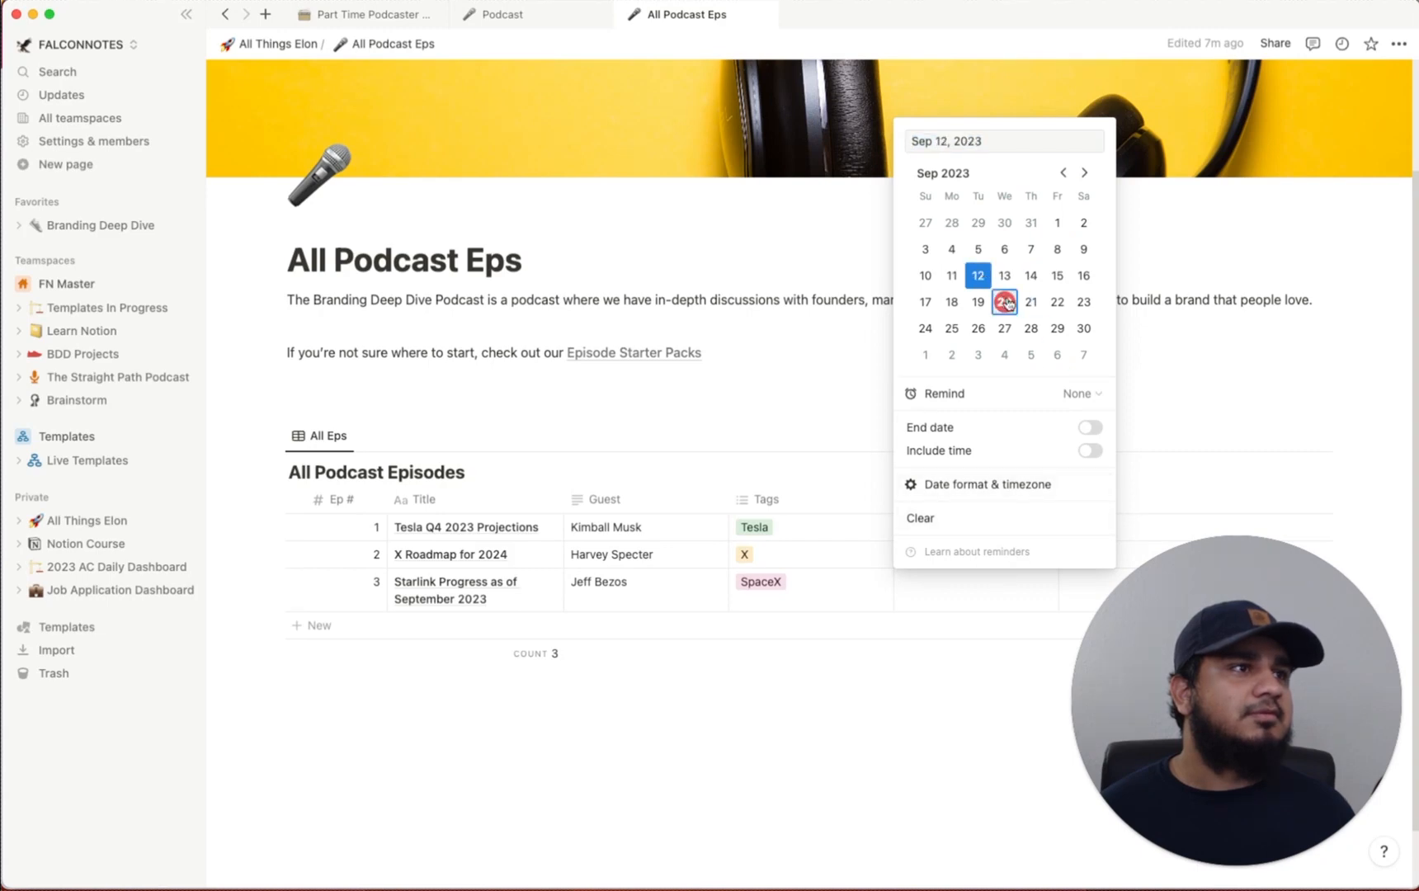
{"action": "left_click", "coordinate": [1005, 735]}
Date episode 3 September 15, 2023, then open the Tesla Q4 2023 Projections page
{"action": "left_click", "coordinate": [1002, 589]}
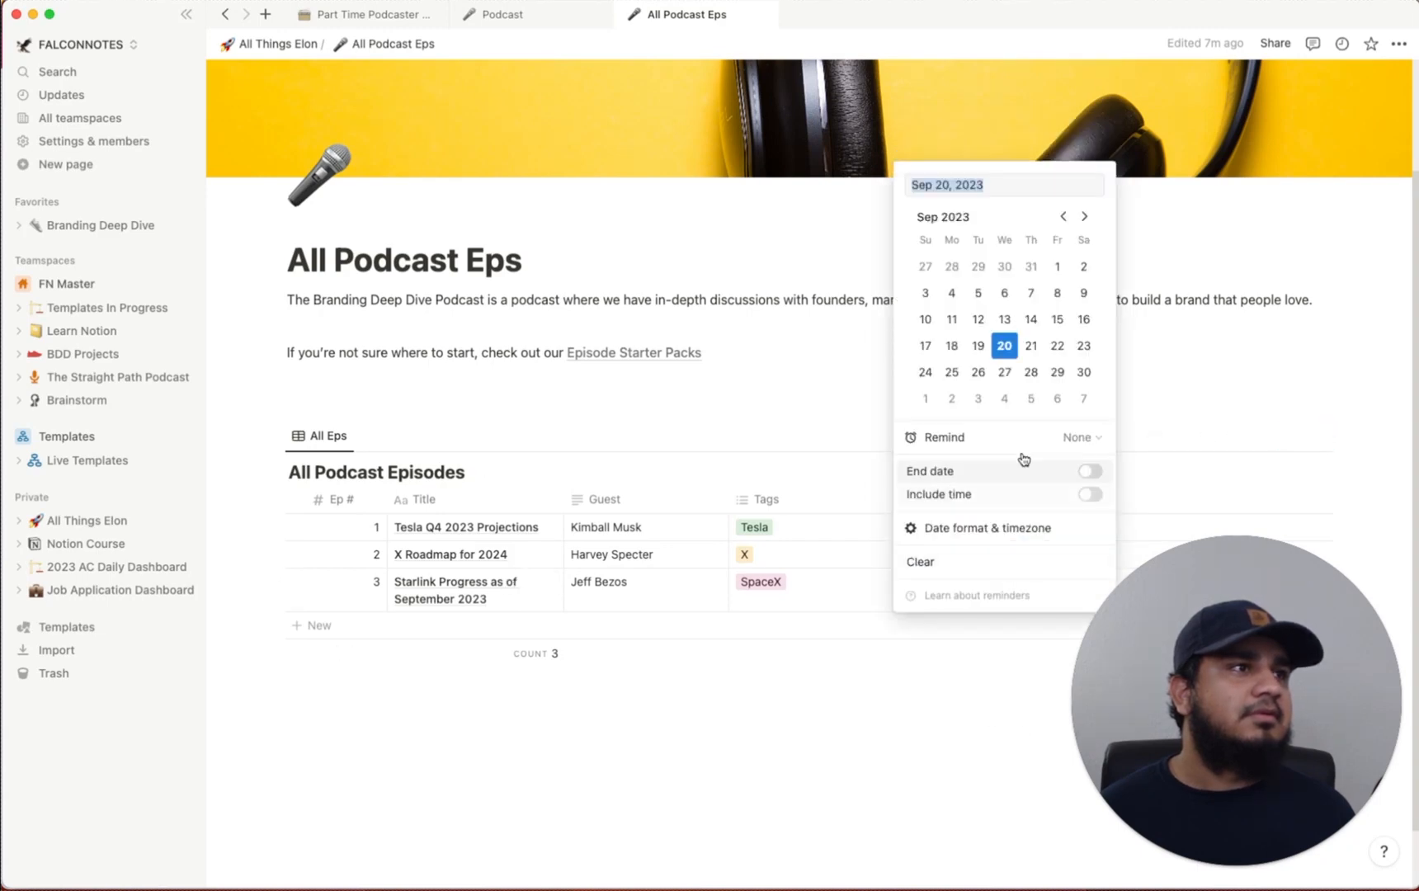
{"action": "left_click", "coordinate": [1057, 319]}
{"action": "left_click", "coordinate": [791, 385]}
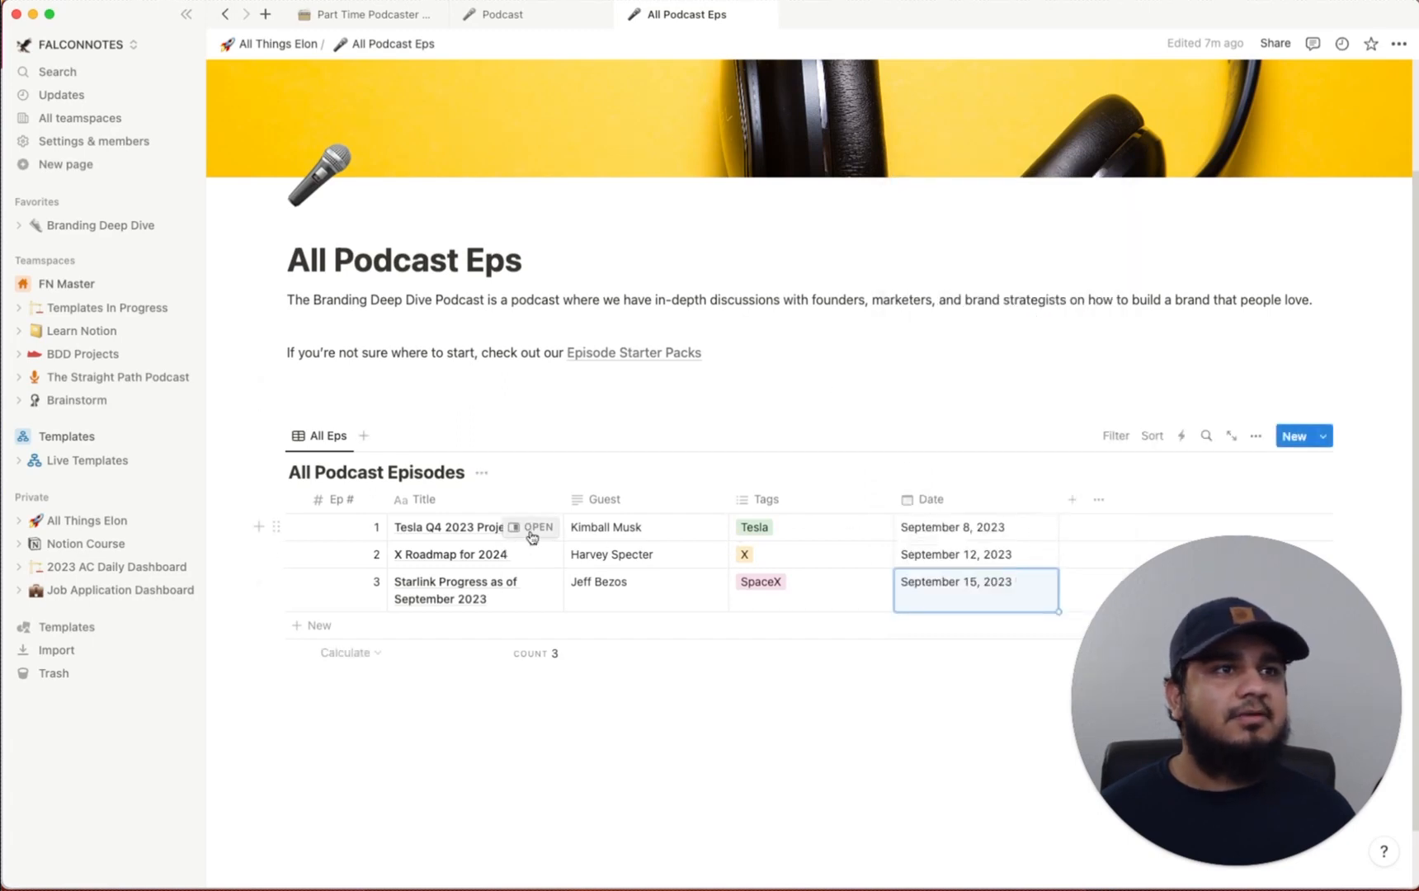
{"action": "left_click", "coordinate": [532, 528]}
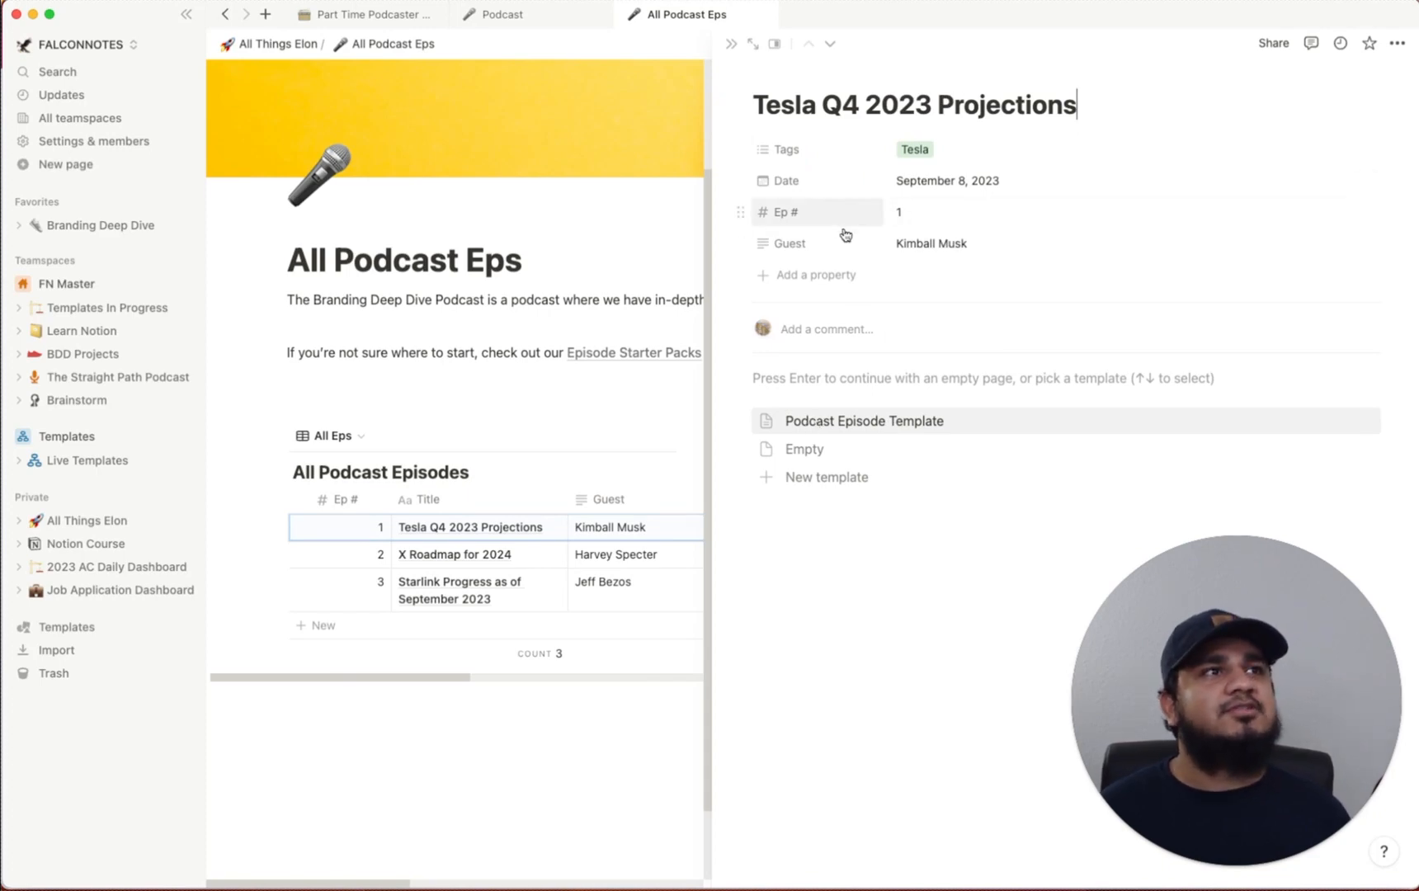
Apply the Podcast Episode Template to the Tesla Q4 2023 Projections page and delete its jeep photo
{"action": "left_click", "coordinate": [858, 422]}
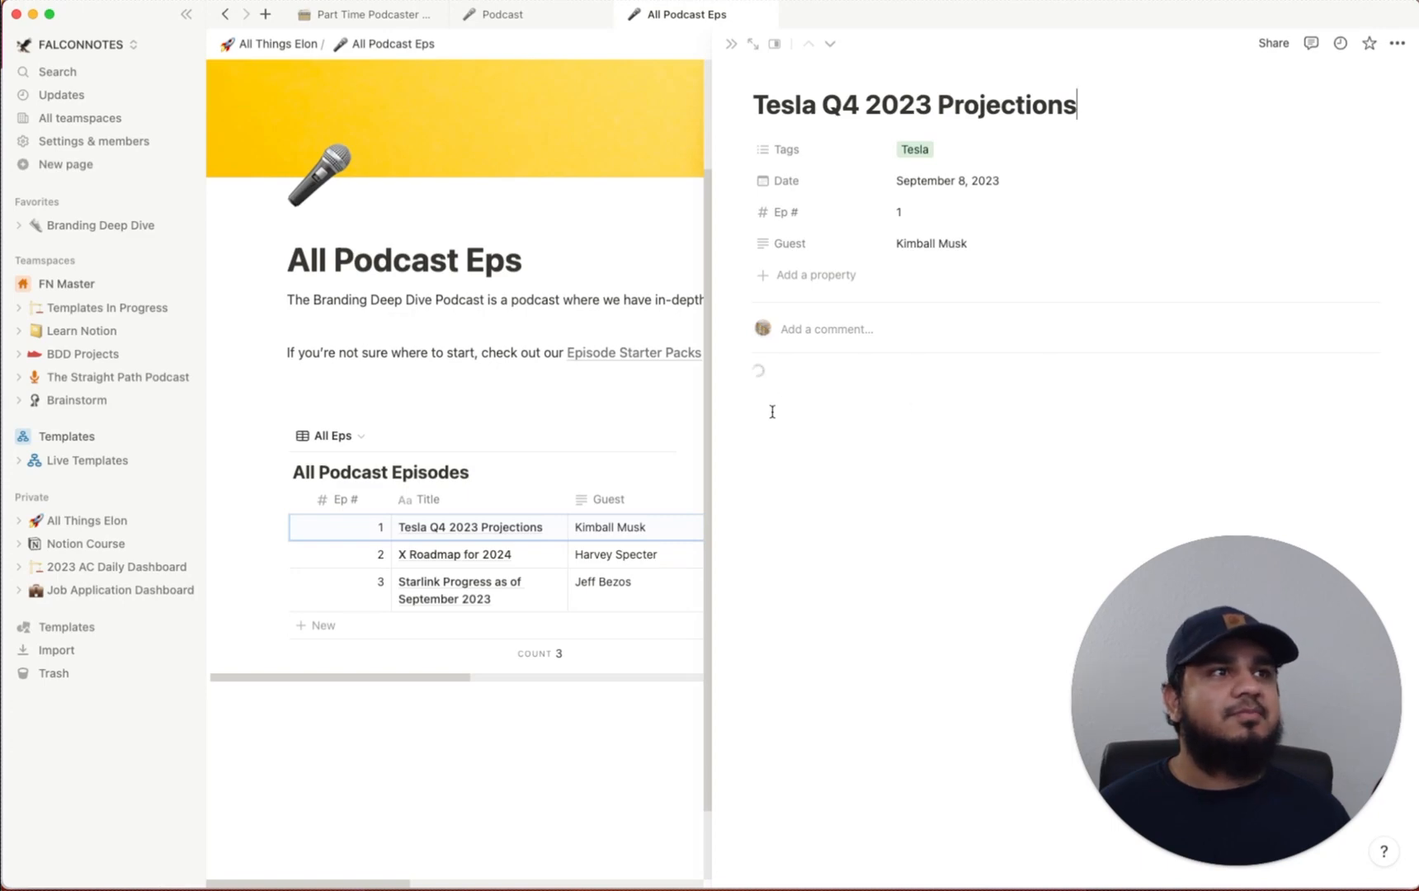
{"action": "scroll", "coordinate": [1021, 464], "scroll_direction": "down", "scroll_amount": 4}
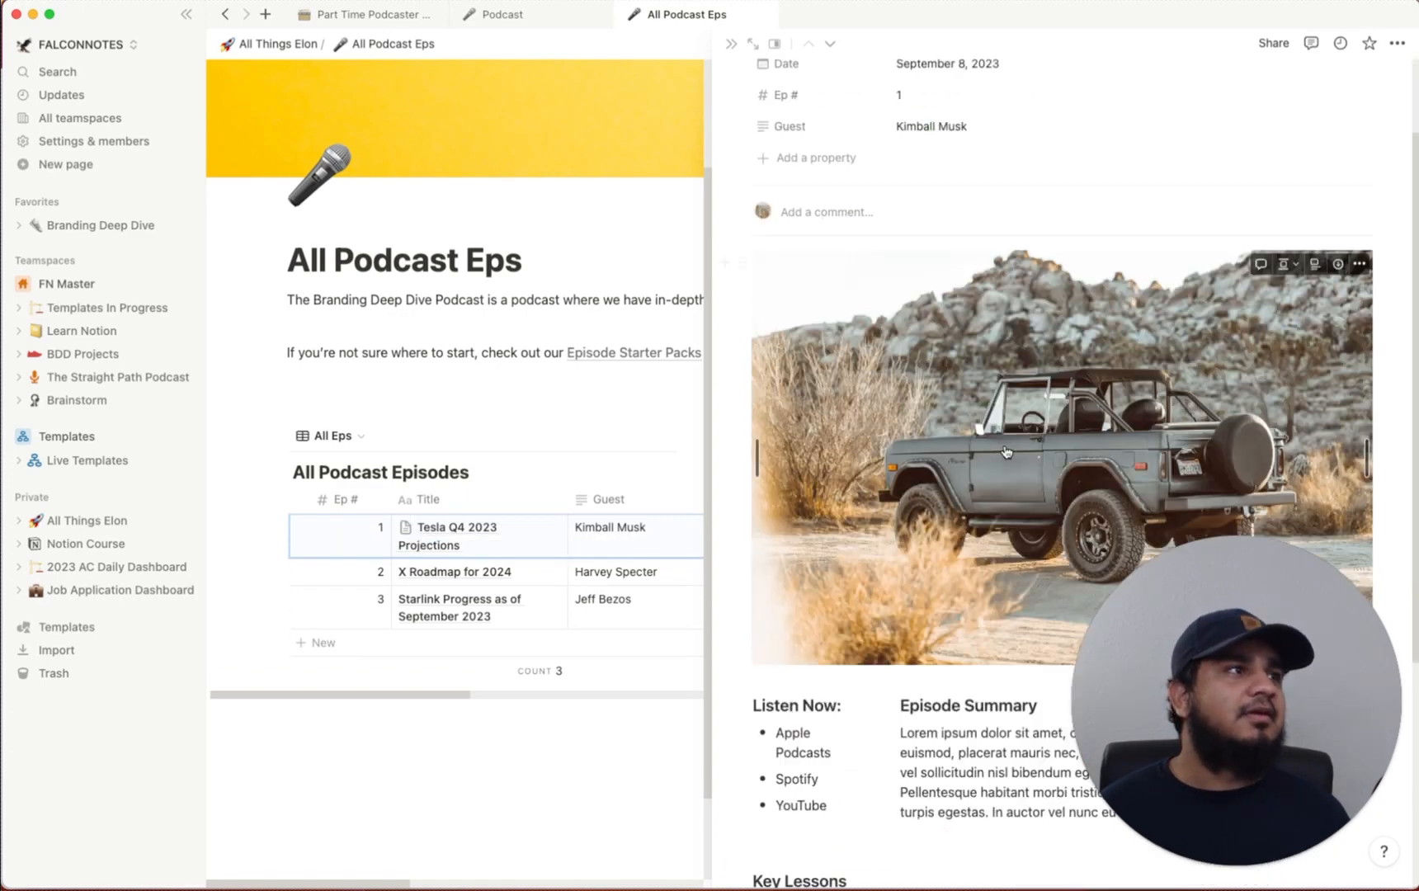
{"action": "scroll", "coordinate": [792, 287], "scroll_direction": "up", "scroll_amount": 2}
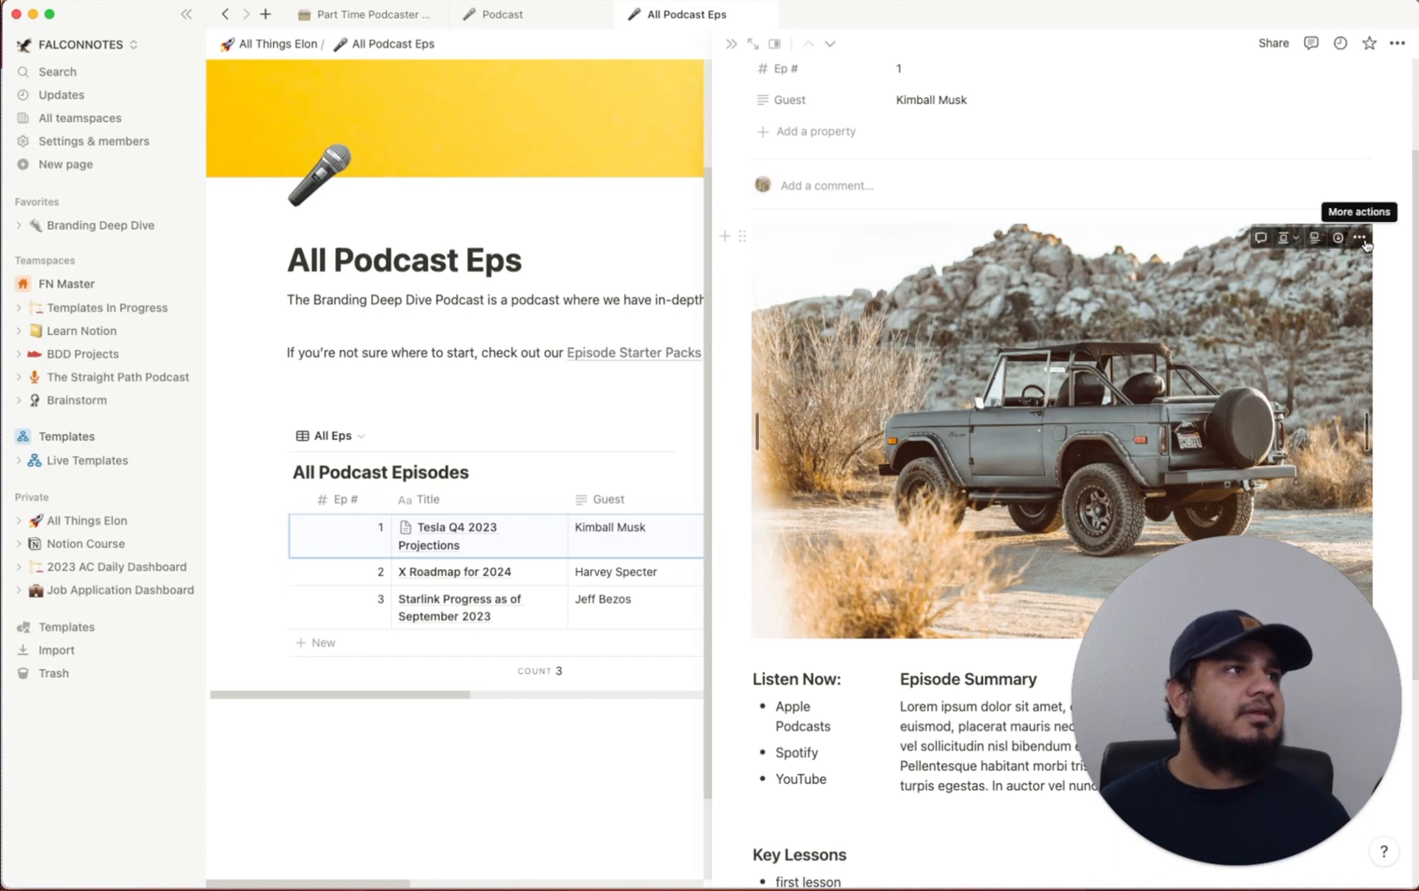
{"action": "scroll", "coordinate": [1184, 392], "scroll_direction": "down", "scroll_amount": 1}
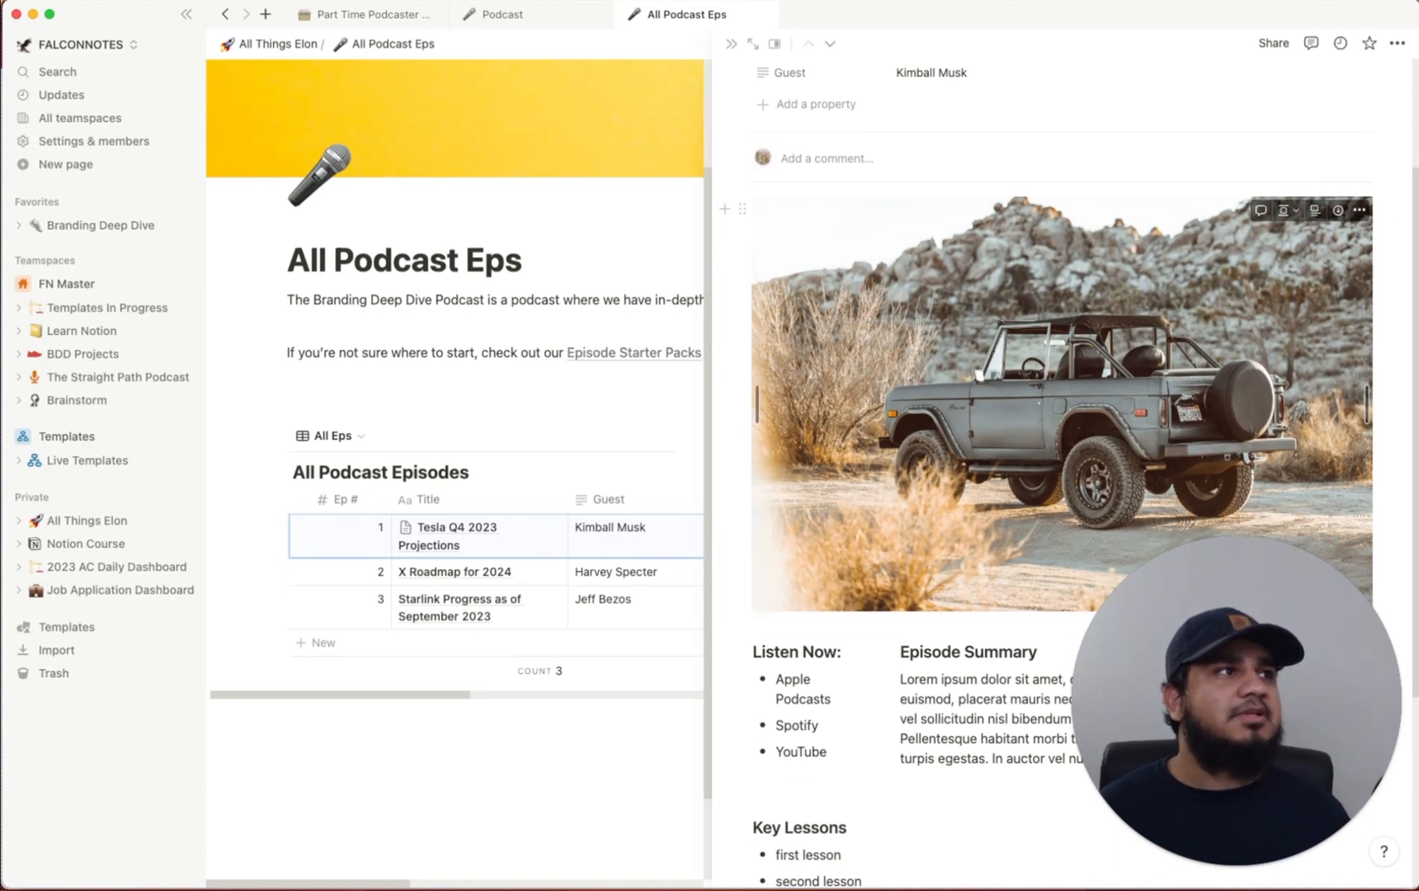
{"action": "left_click", "coordinate": [1360, 210]}
{"action": "left_click", "coordinate": [1260, 272]}
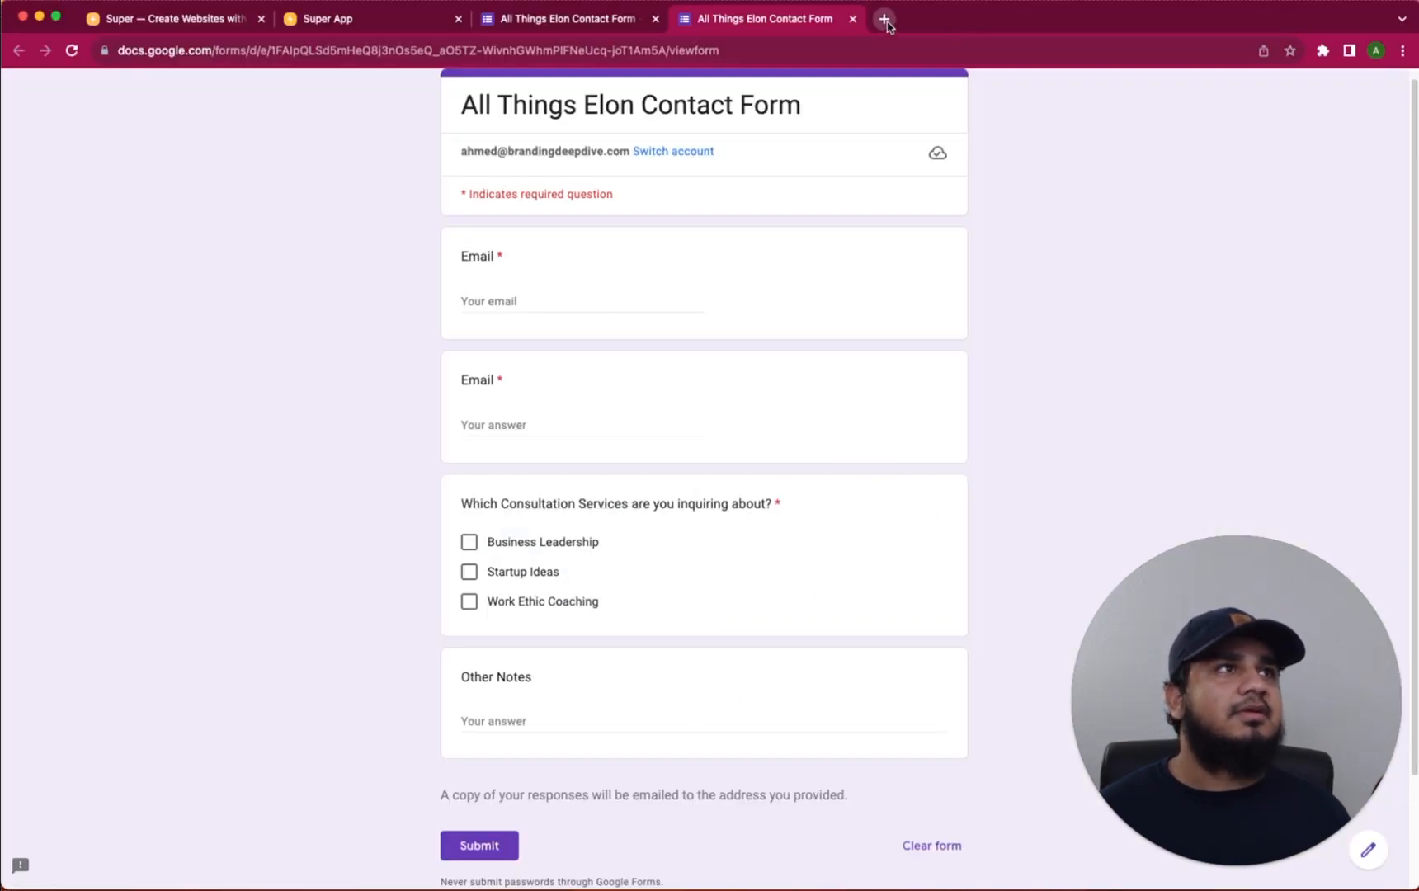
Search YouTube in a new tab for 'tesla q4 2023'
{"action": "left_click", "coordinate": [885, 19]}
{"action": "type", "text": "youtube.co"}
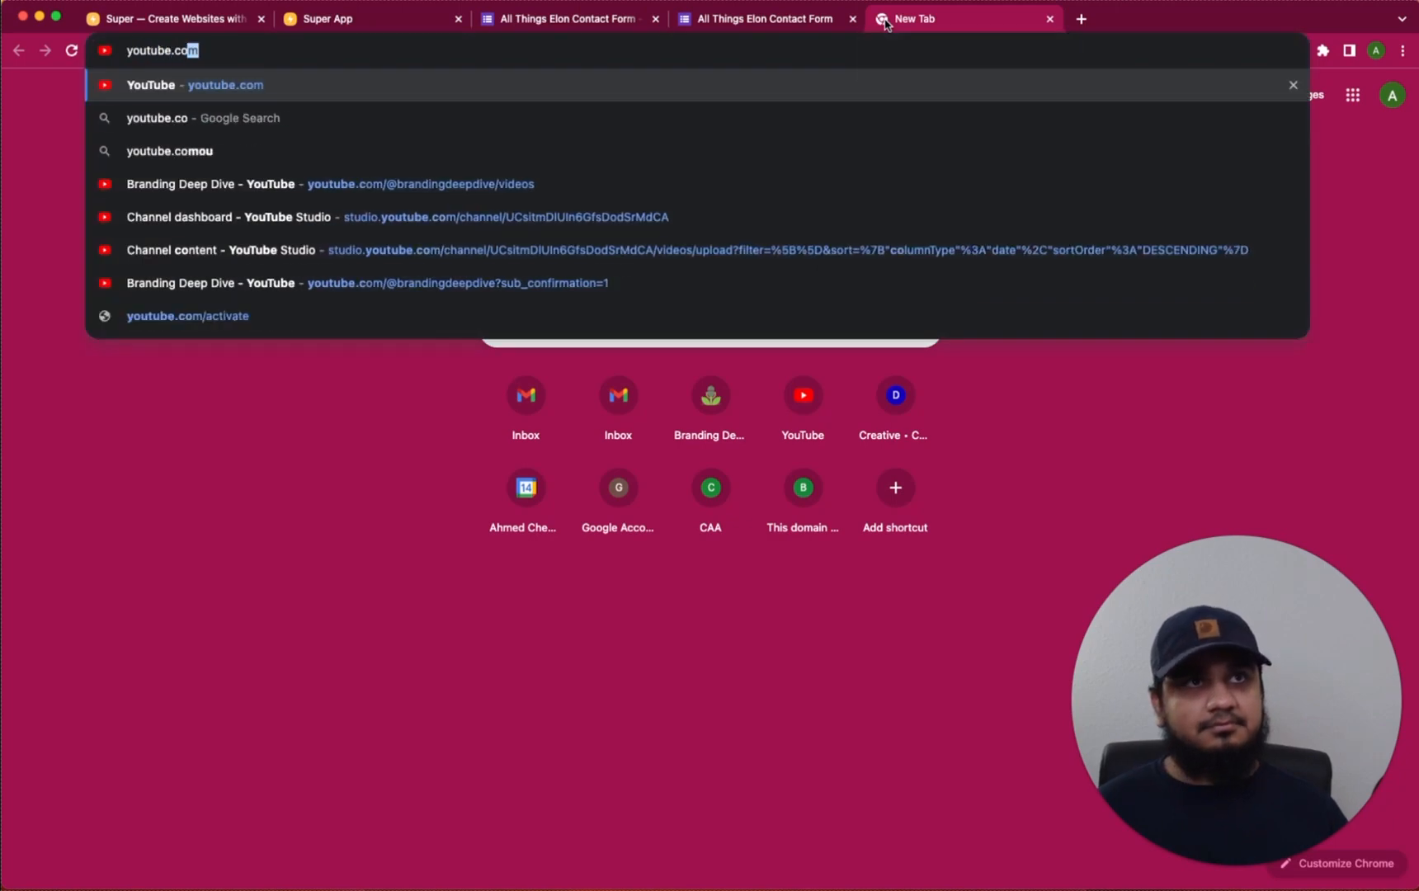
{"action": "key", "text": "Return"}
{"action": "left_click", "coordinate": [525, 90]}
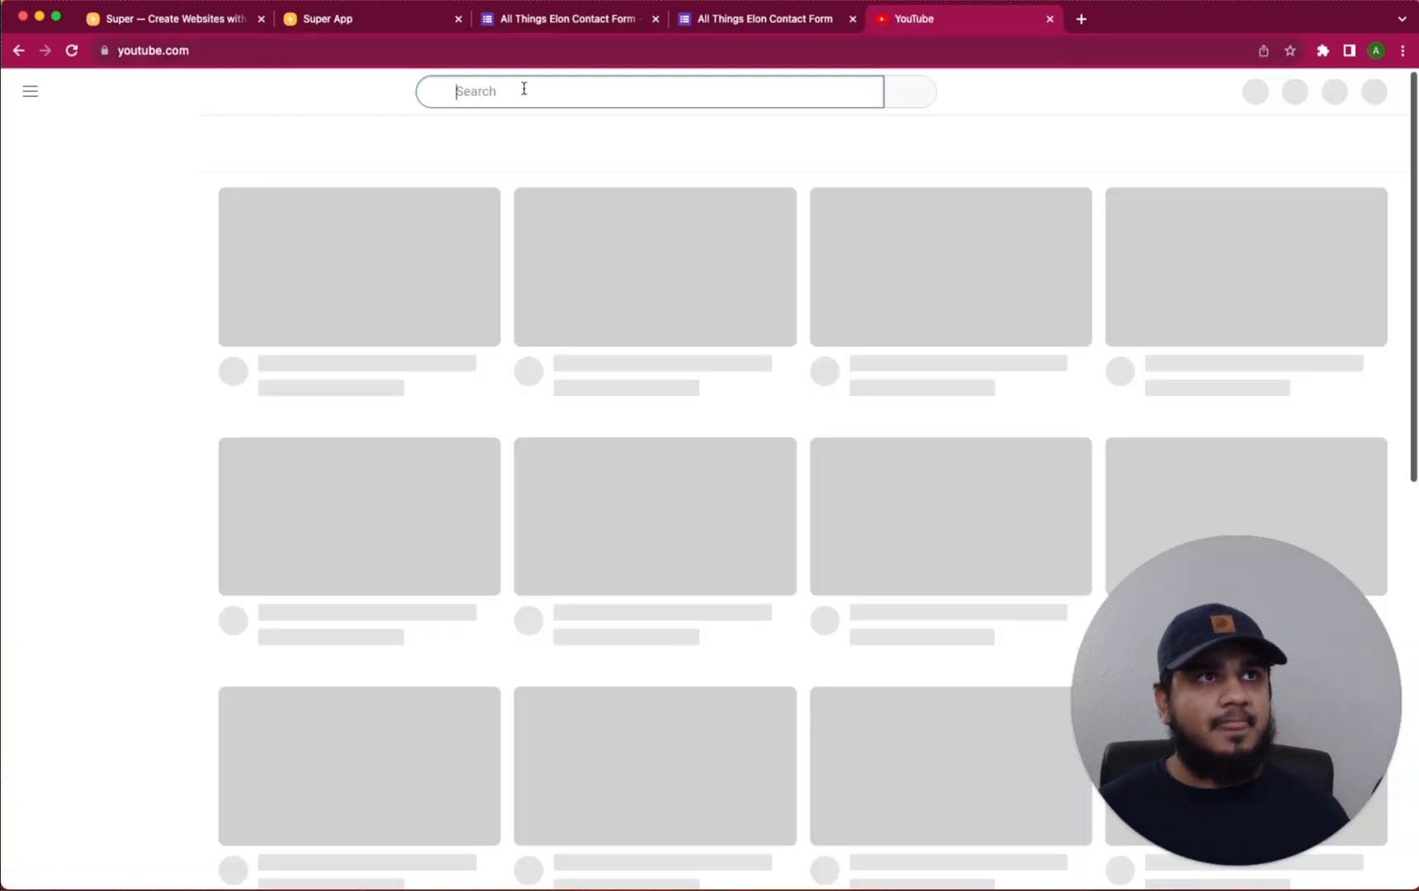
{"action": "type", "text": "test"}
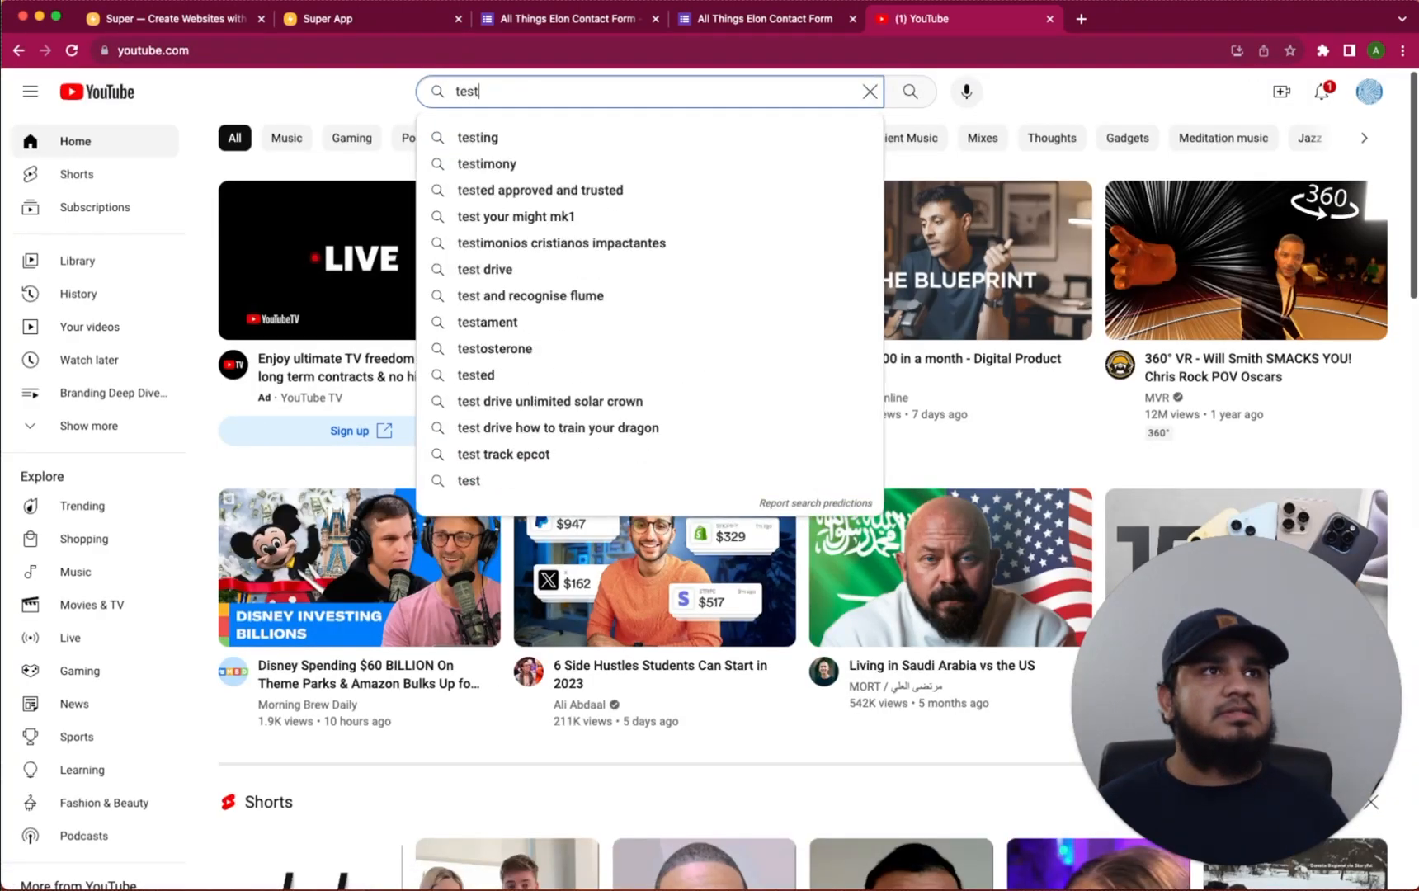
{"action": "key", "text": "BackSpace"}
{"action": "type", "text": "la q"}
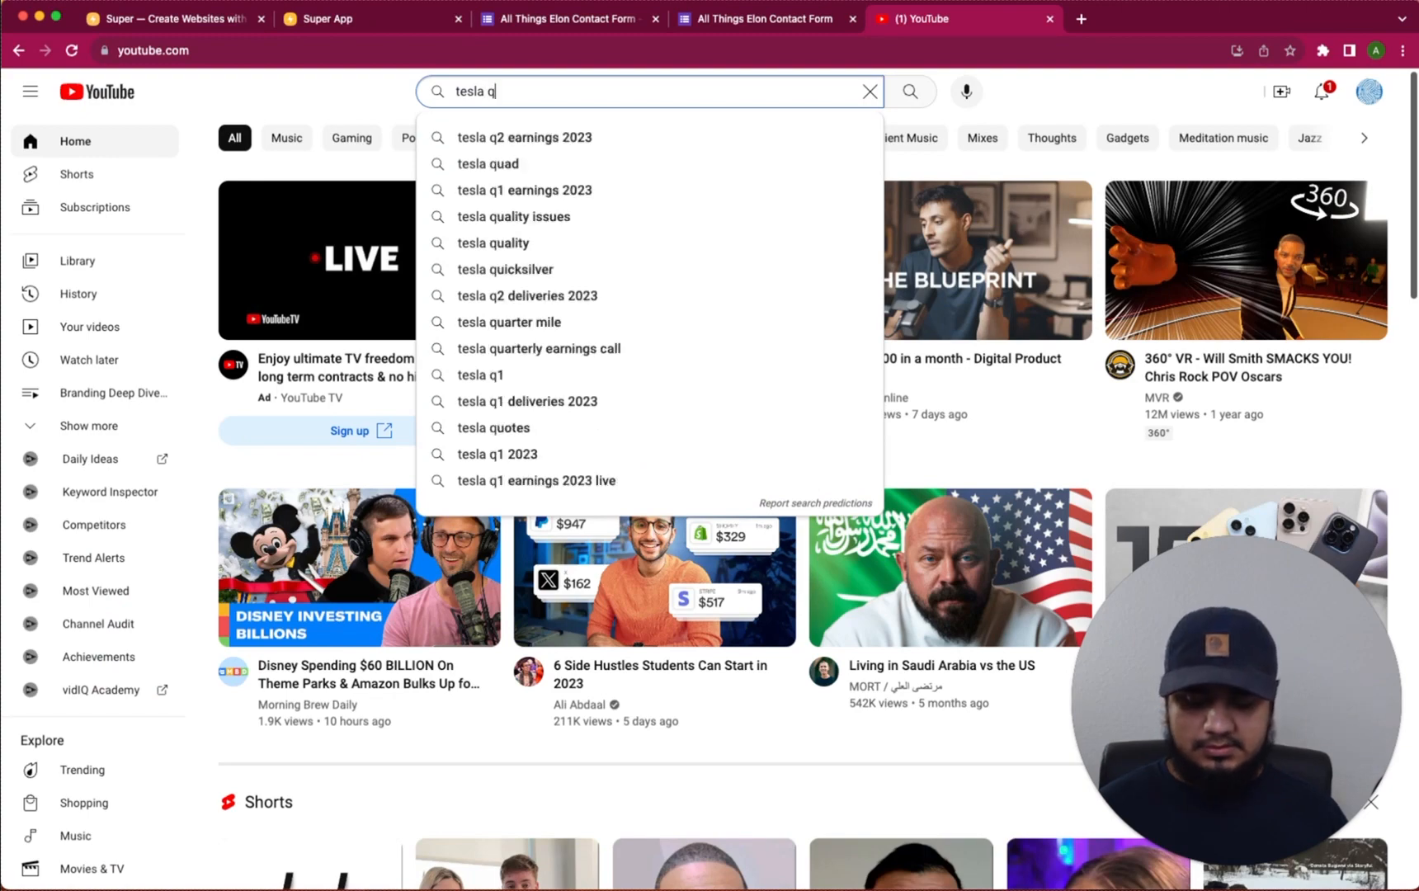
{"action": "type", "text": "4 2023"}
{"action": "key", "text": "Return"}
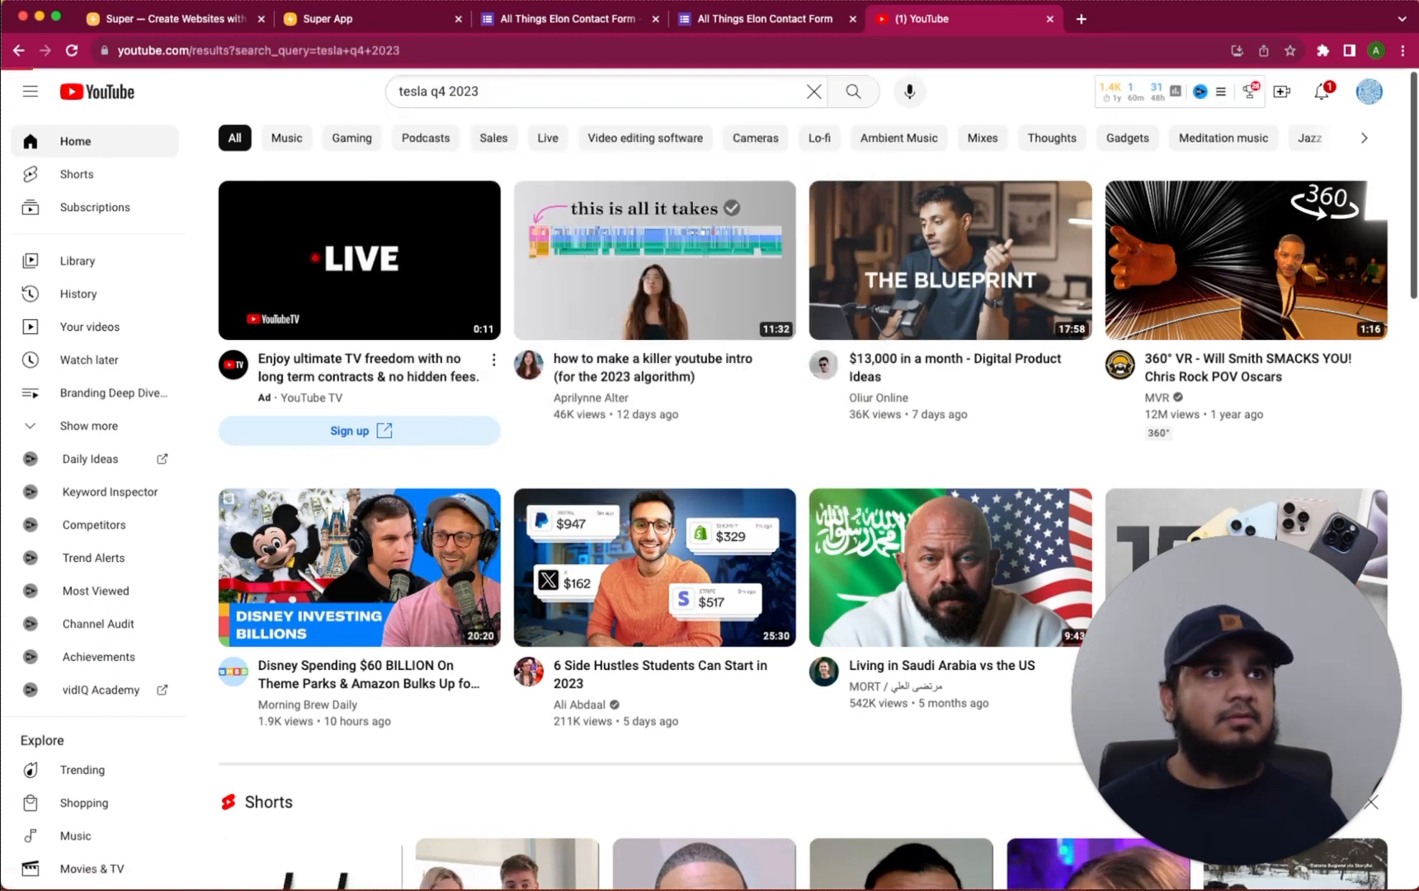
Copy the share link of the Tesla Q4 and full year 2022 Financial Results webcast
{"action": "scroll", "coordinate": [619, 319], "scroll_direction": "down", "scroll_amount": 3}
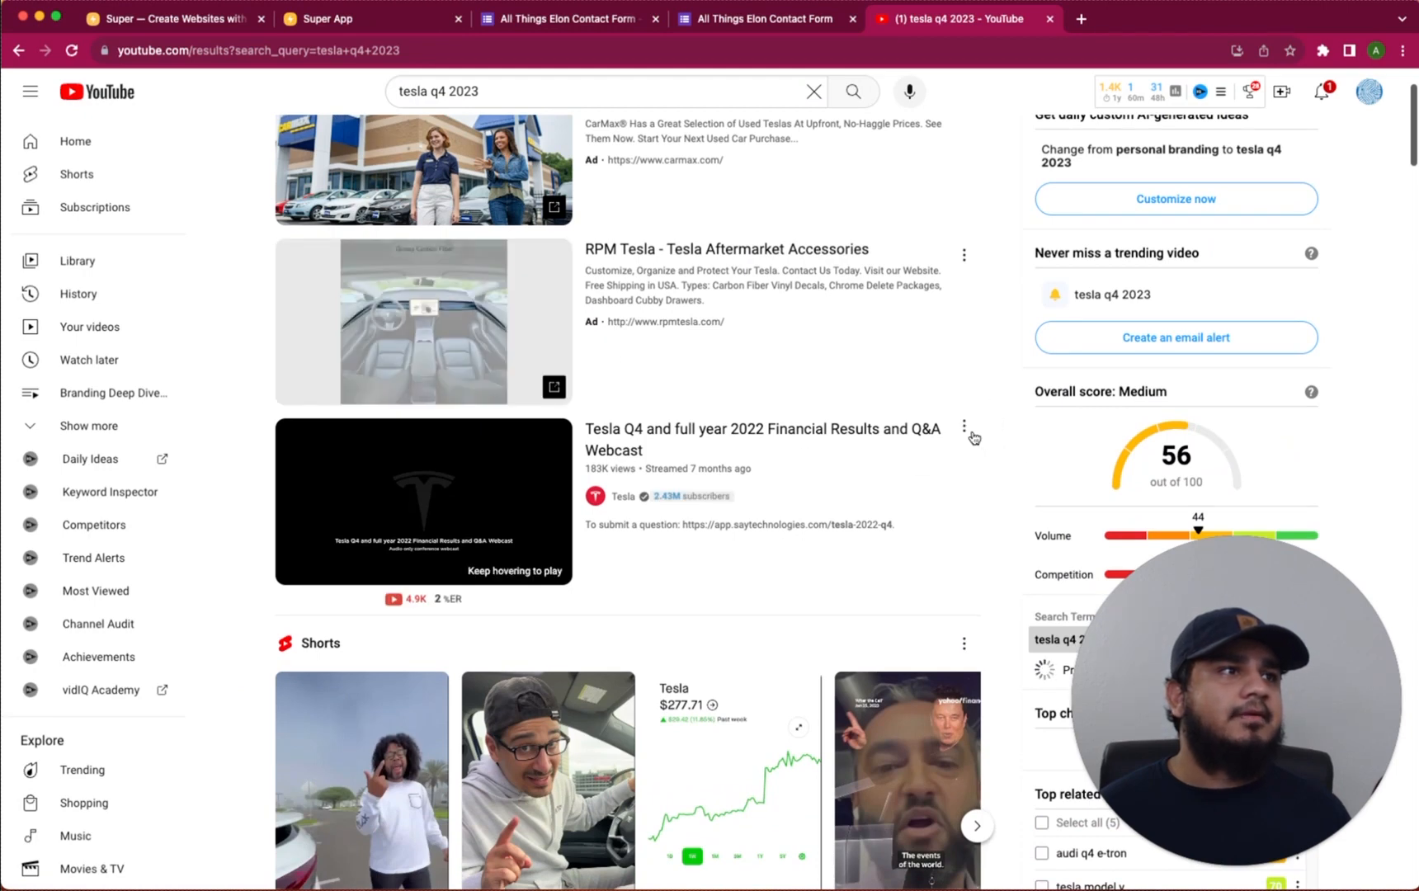
{"action": "left_click", "coordinate": [963, 426]}
{"action": "left_click", "coordinate": [999, 586]}
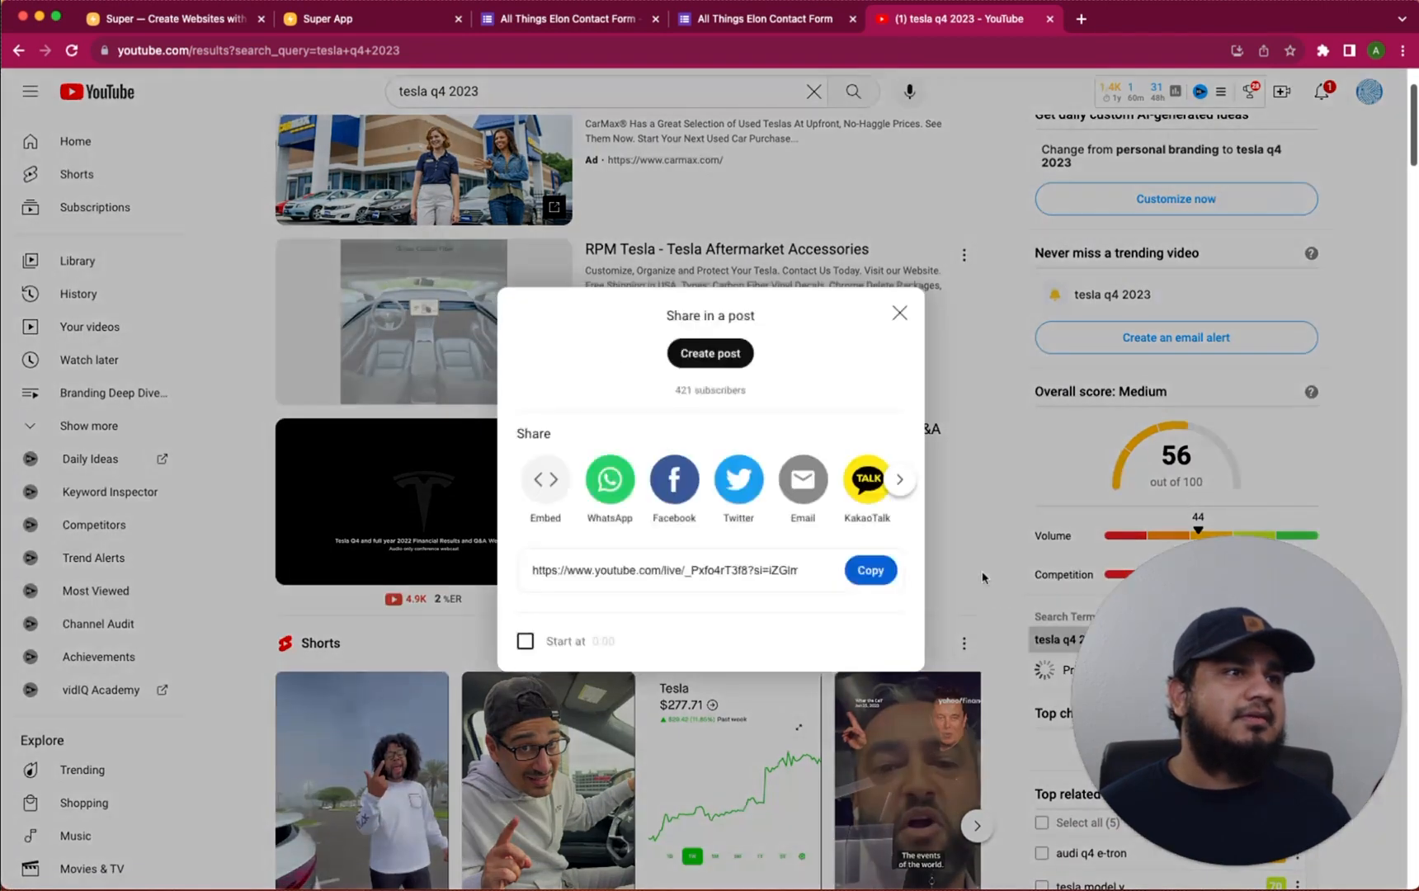
{"action": "left_click", "coordinate": [898, 317]}
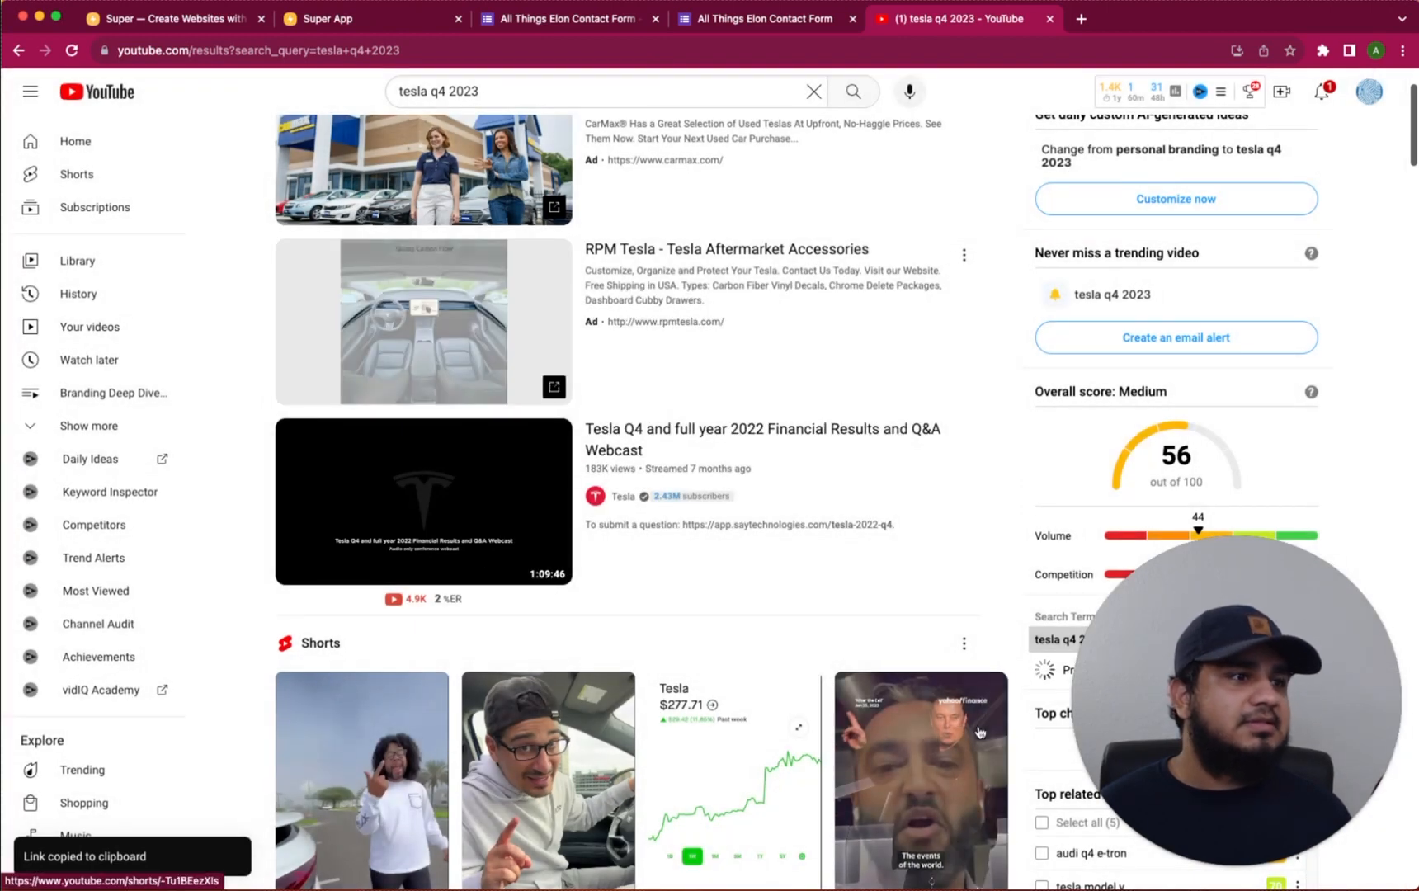
Paste the webcast link above Listen Now and turn it into an embedded video
{"action": "key", "text": "super+Tab"}
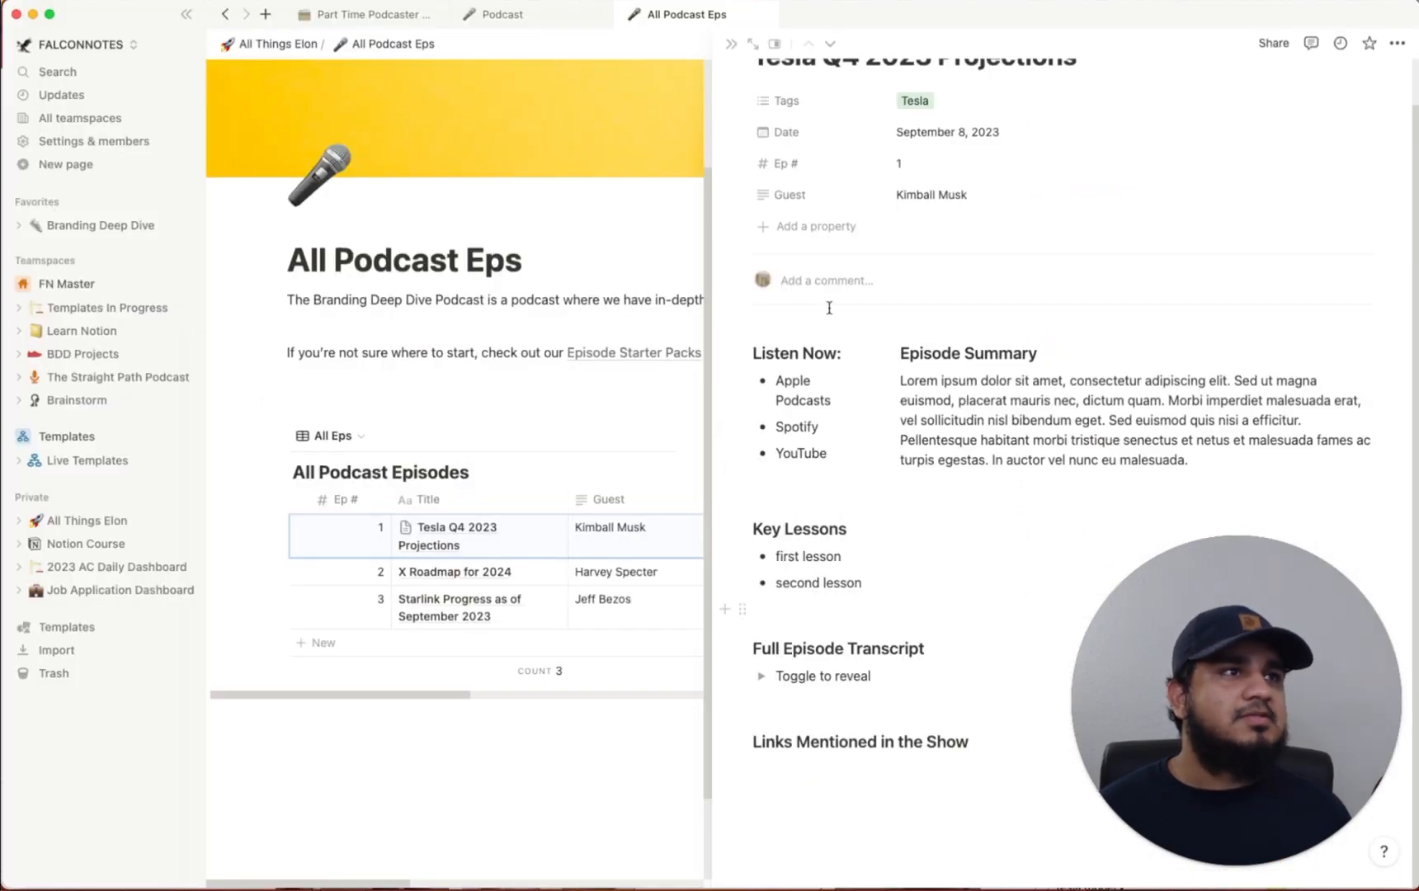
{"action": "scroll", "coordinate": [811, 302], "scroll_direction": "up", "scroll_amount": 2}
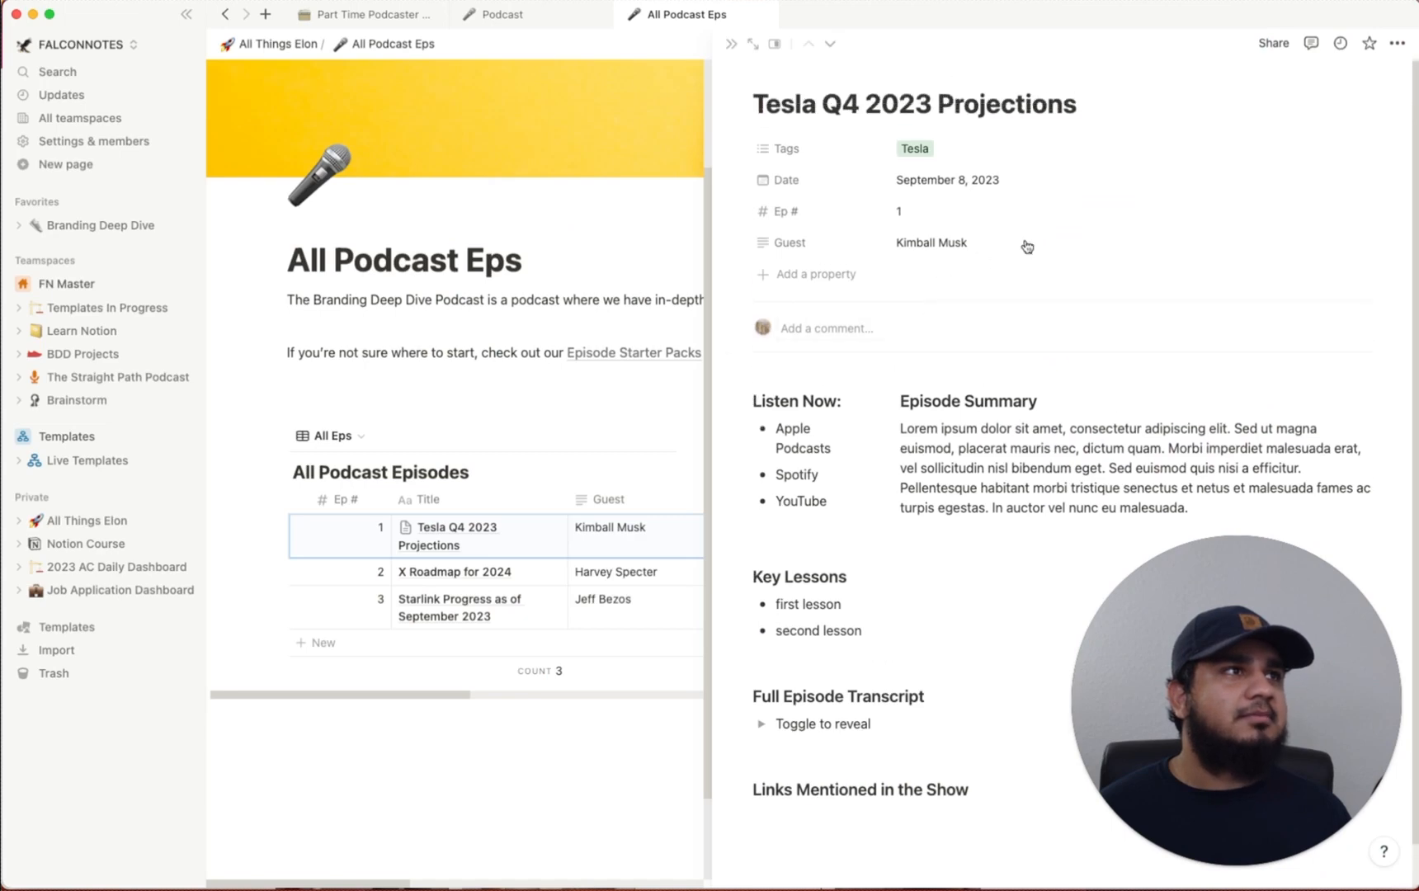
{"action": "key", "text": "Return"}
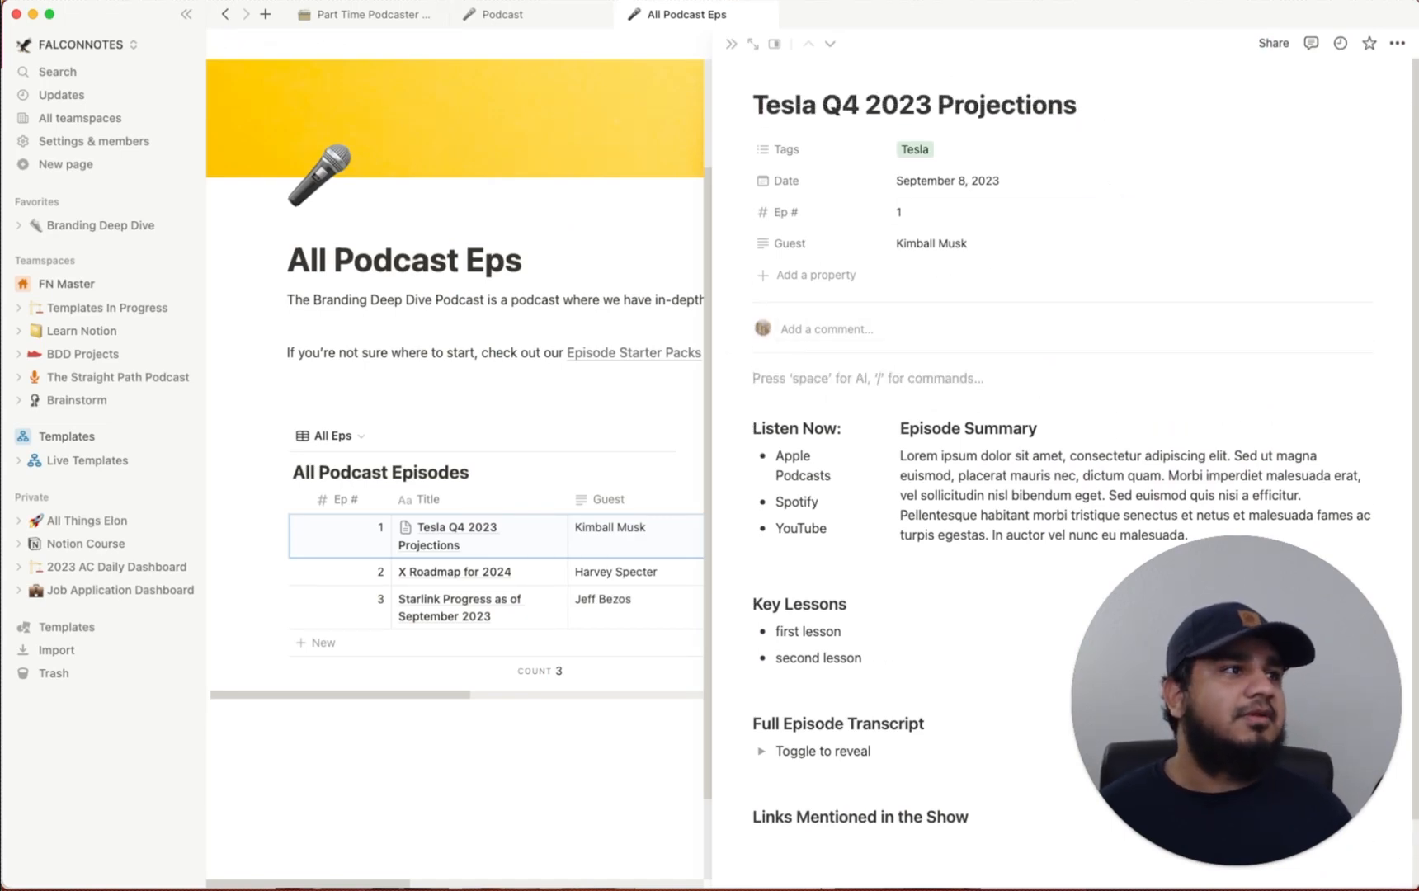
{"action": "key", "text": "super+v"}
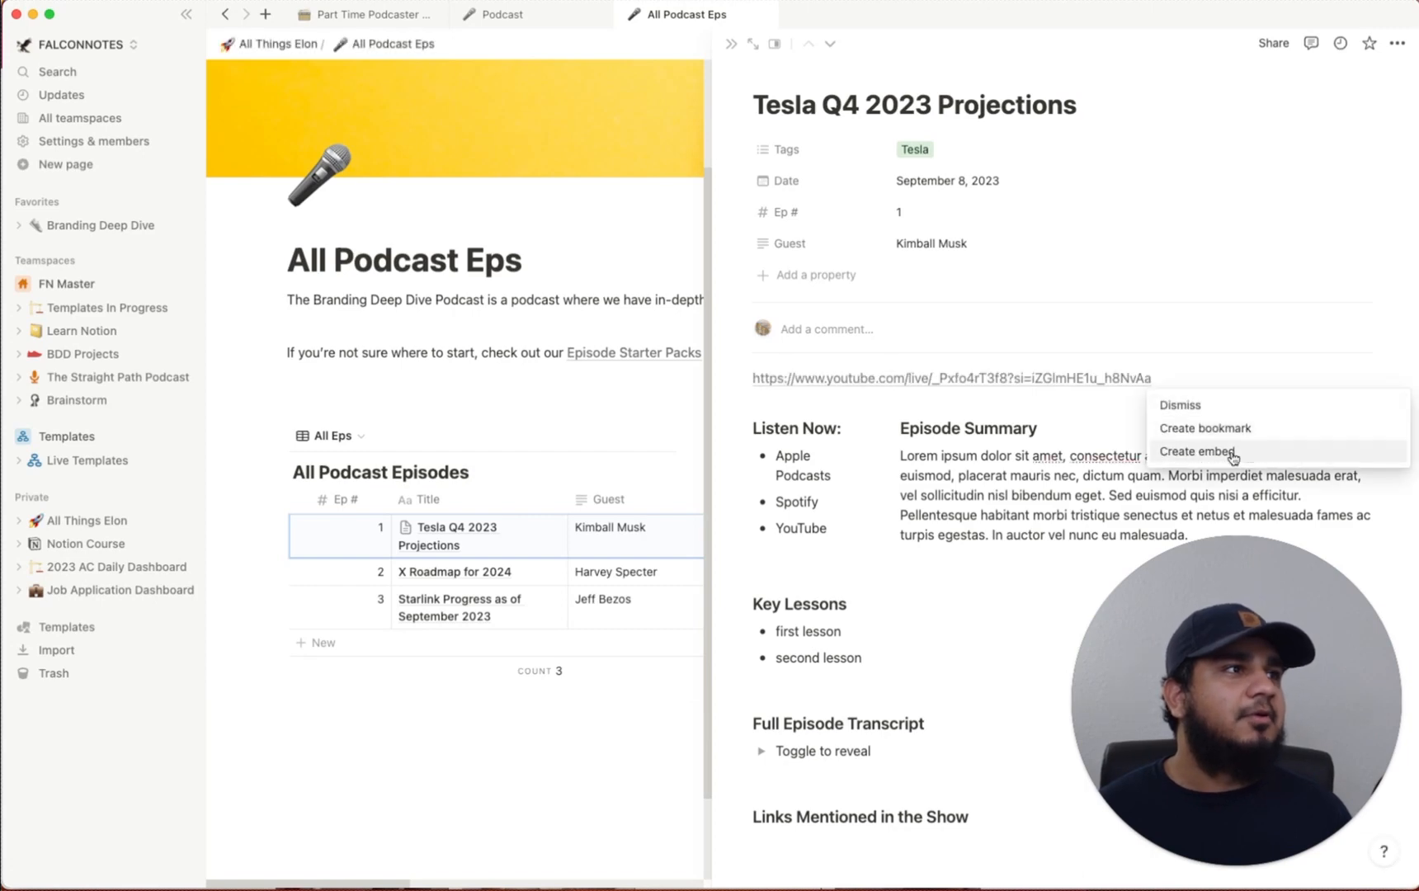
{"action": "left_click", "coordinate": [1233, 456]}
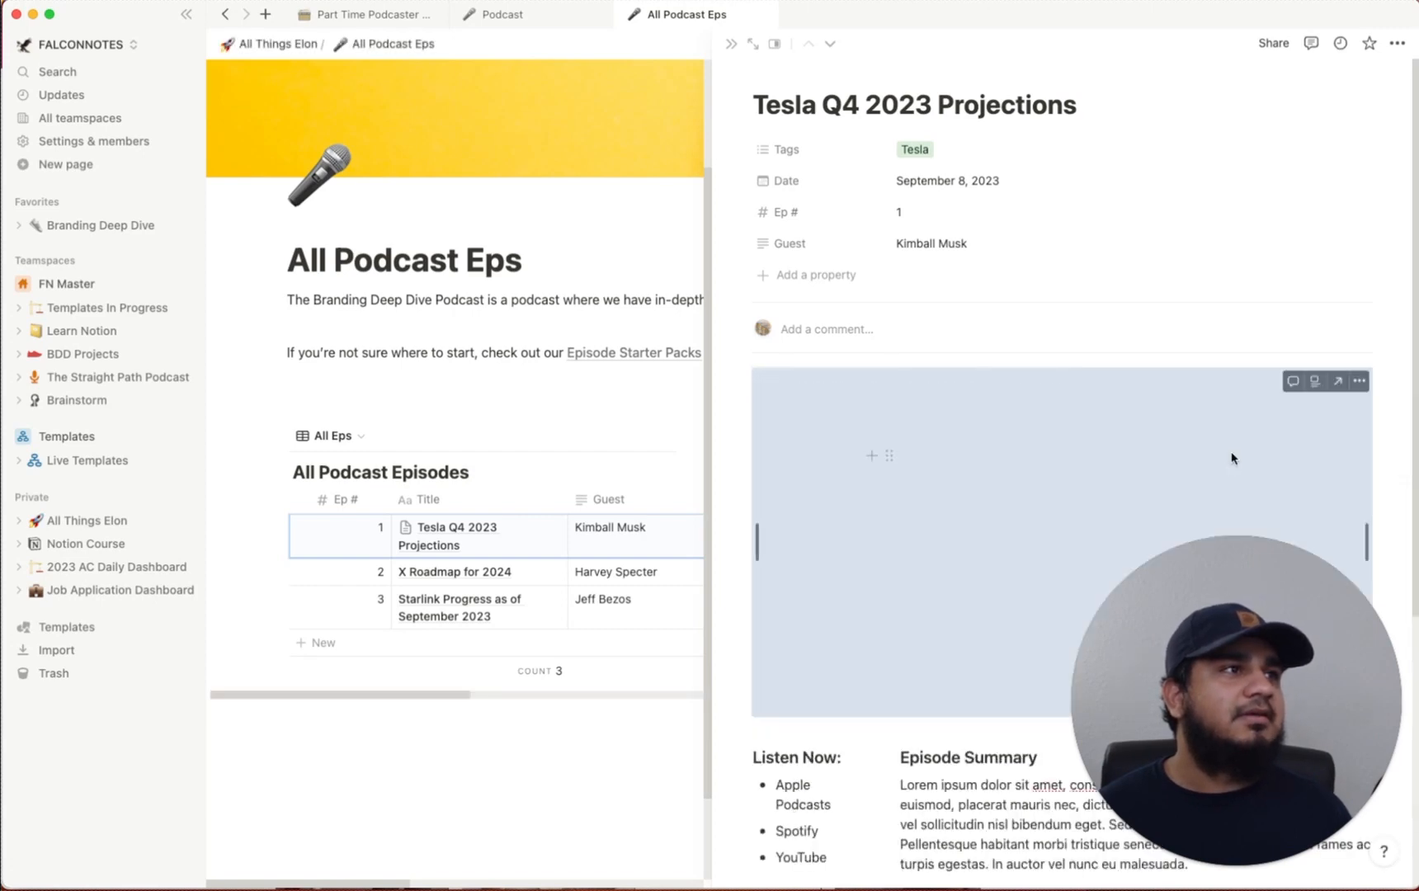
{"action": "scroll", "coordinate": [1082, 446], "scroll_direction": "down", "scroll_amount": 3}
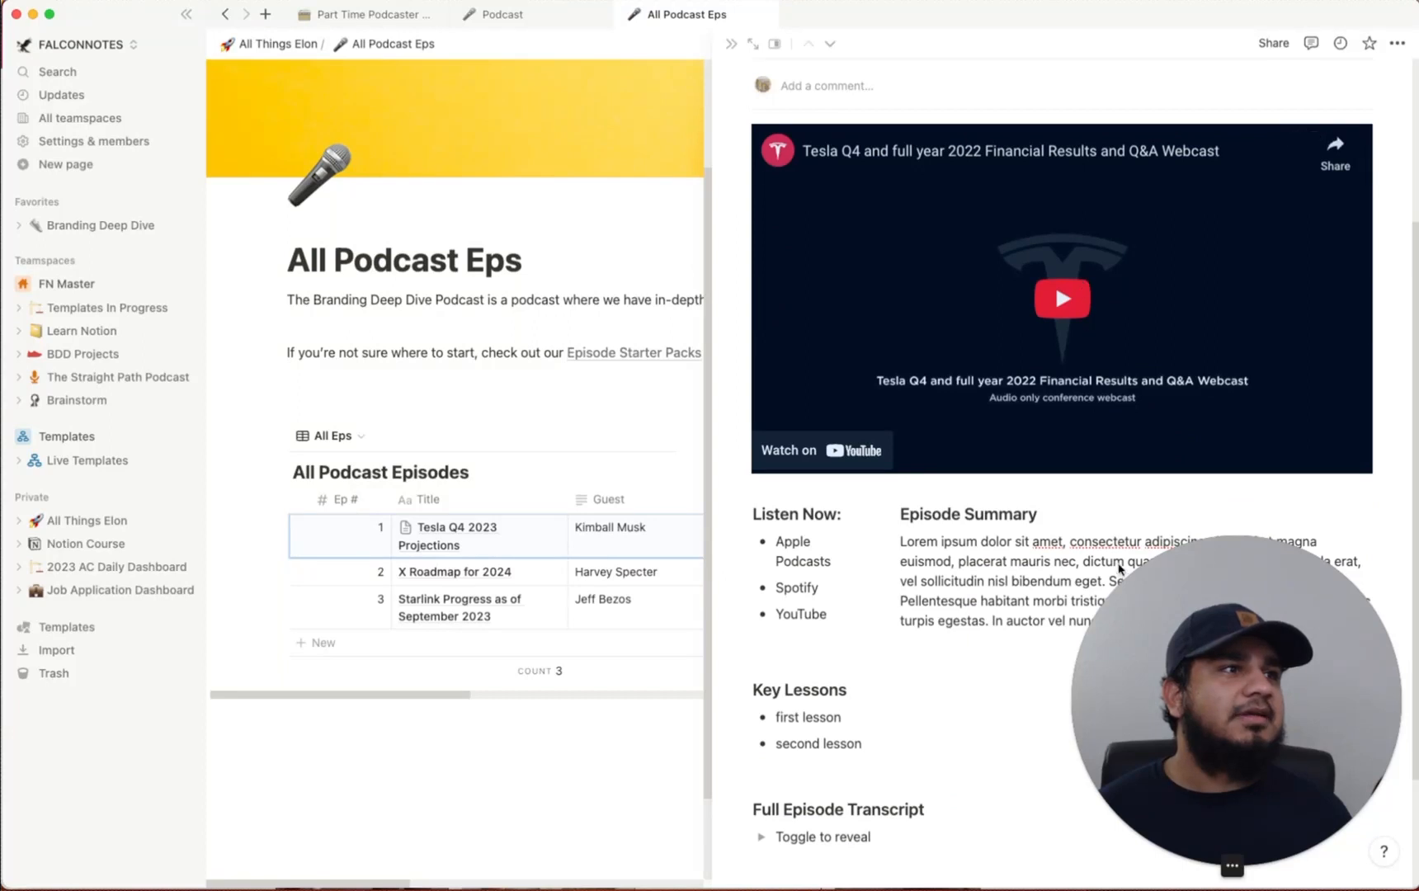
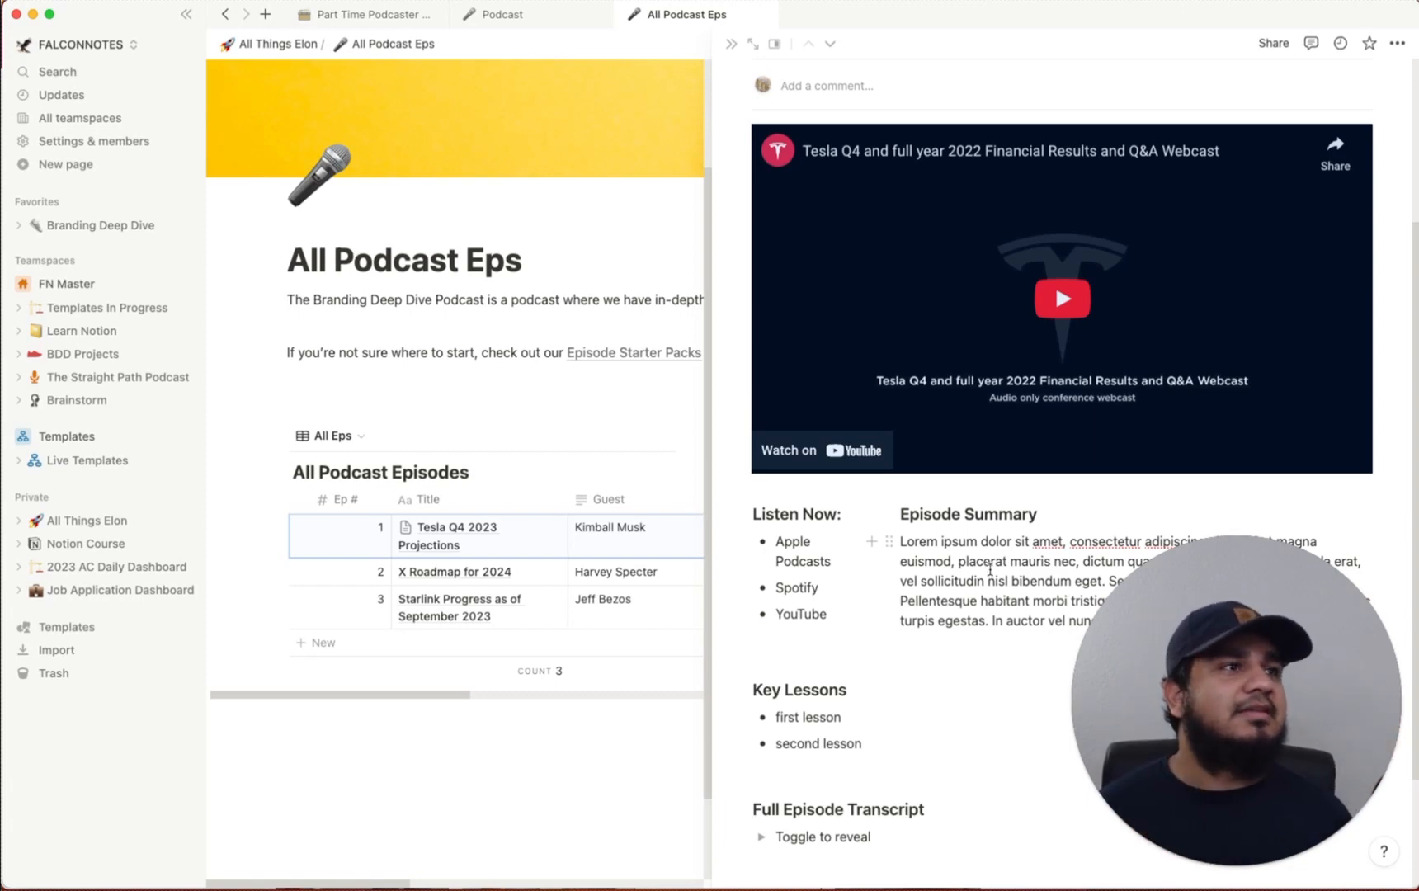
Select the placeholder lorem ipsum paragraph under Episode Summary
{"action": "scroll", "coordinate": [1206, 486], "scroll_direction": "down", "scroll_amount": 3}
{"action": "left_click_drag", "start_coordinate": [1206, 486], "coordinate": [906, 412]}
Replace the placeholder with an Ask AI description of a podcast about Tesla's Q4 projections
{"action": "key", "text": "BackSpace"}
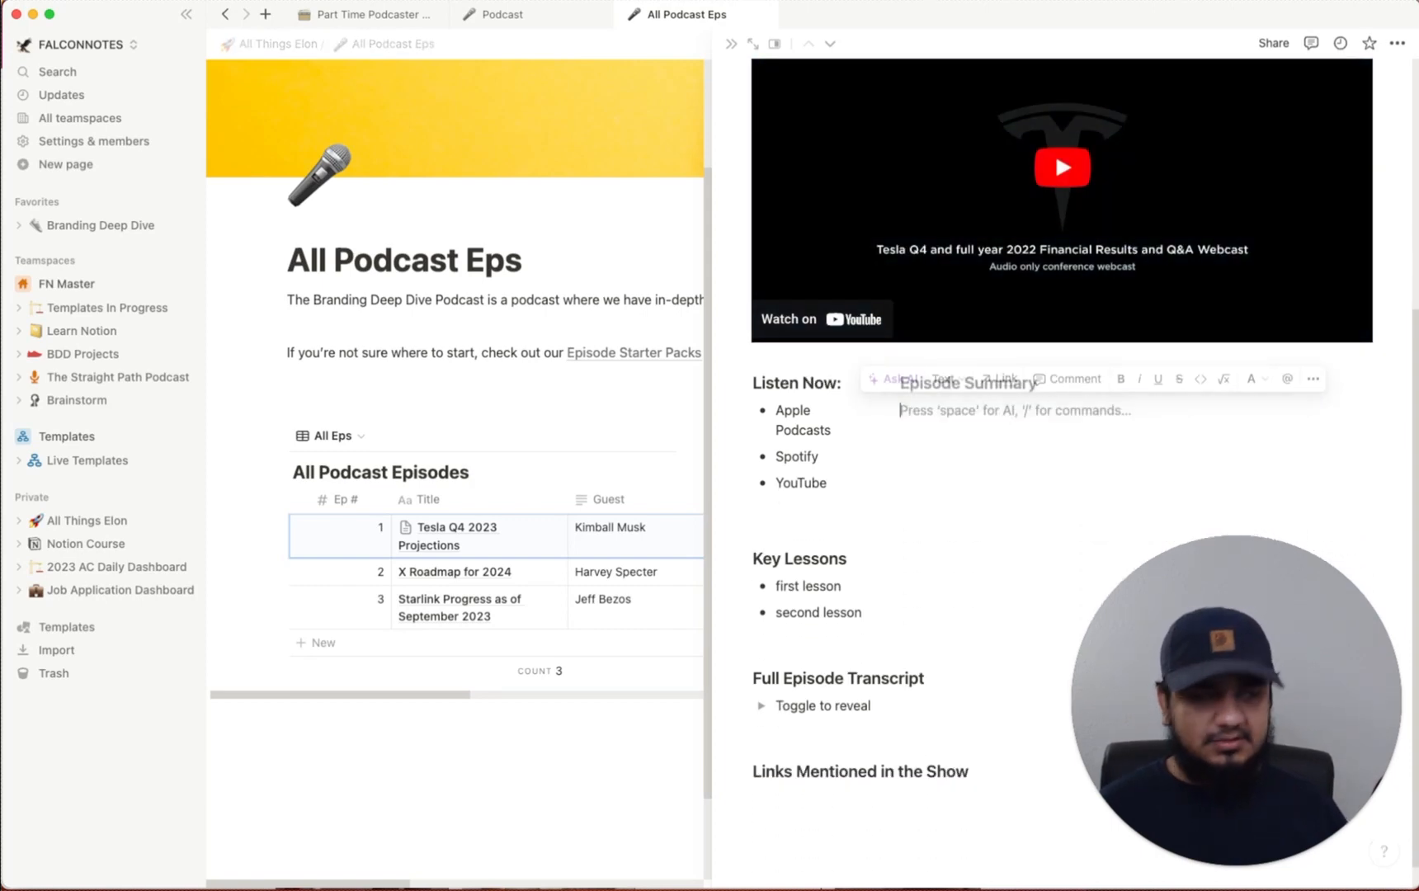
{"action": "key", "text": "space"}
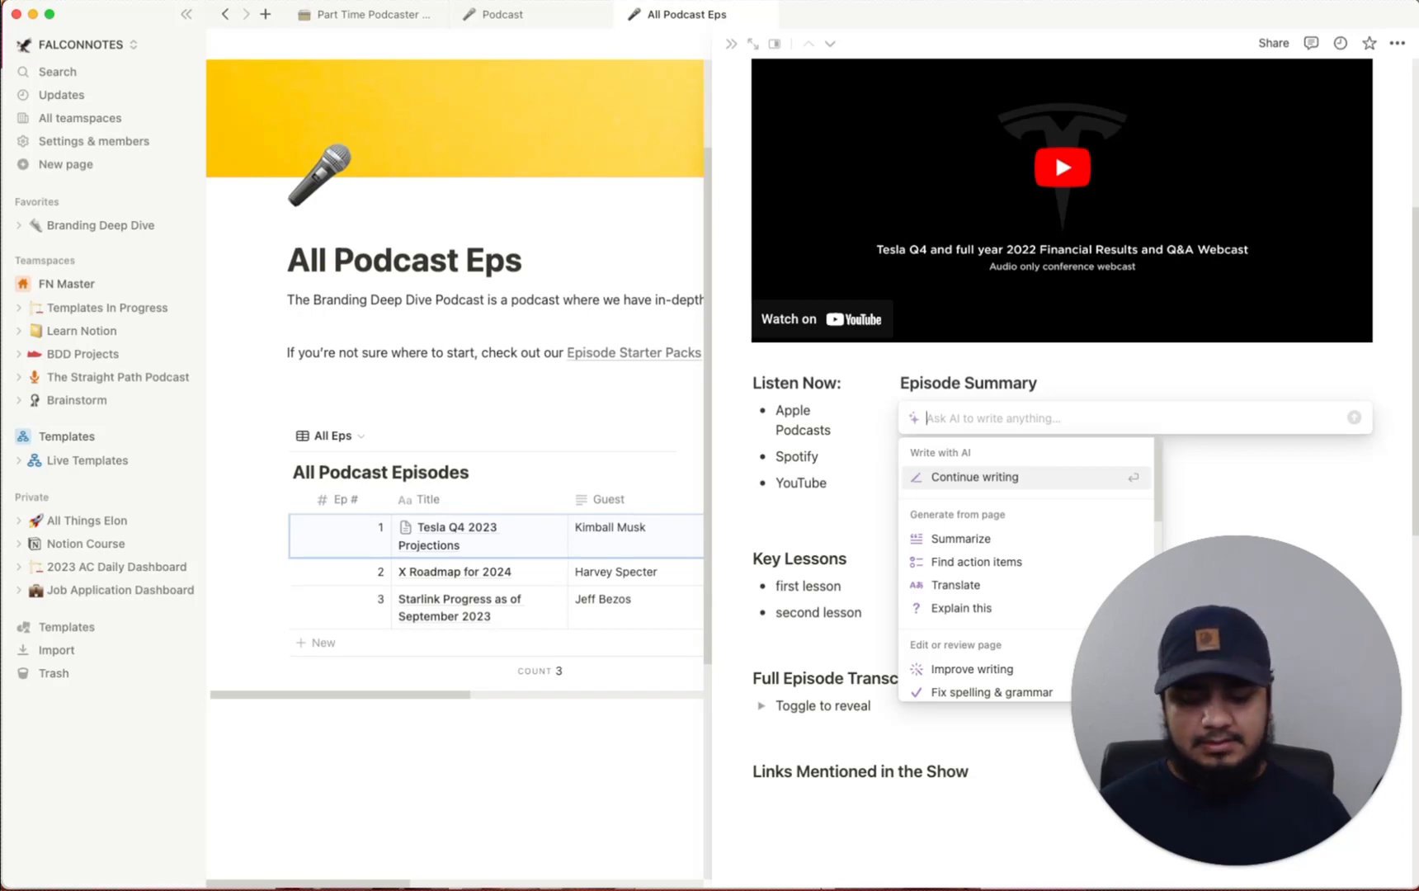
{"action": "type", "text": "write a descri"}
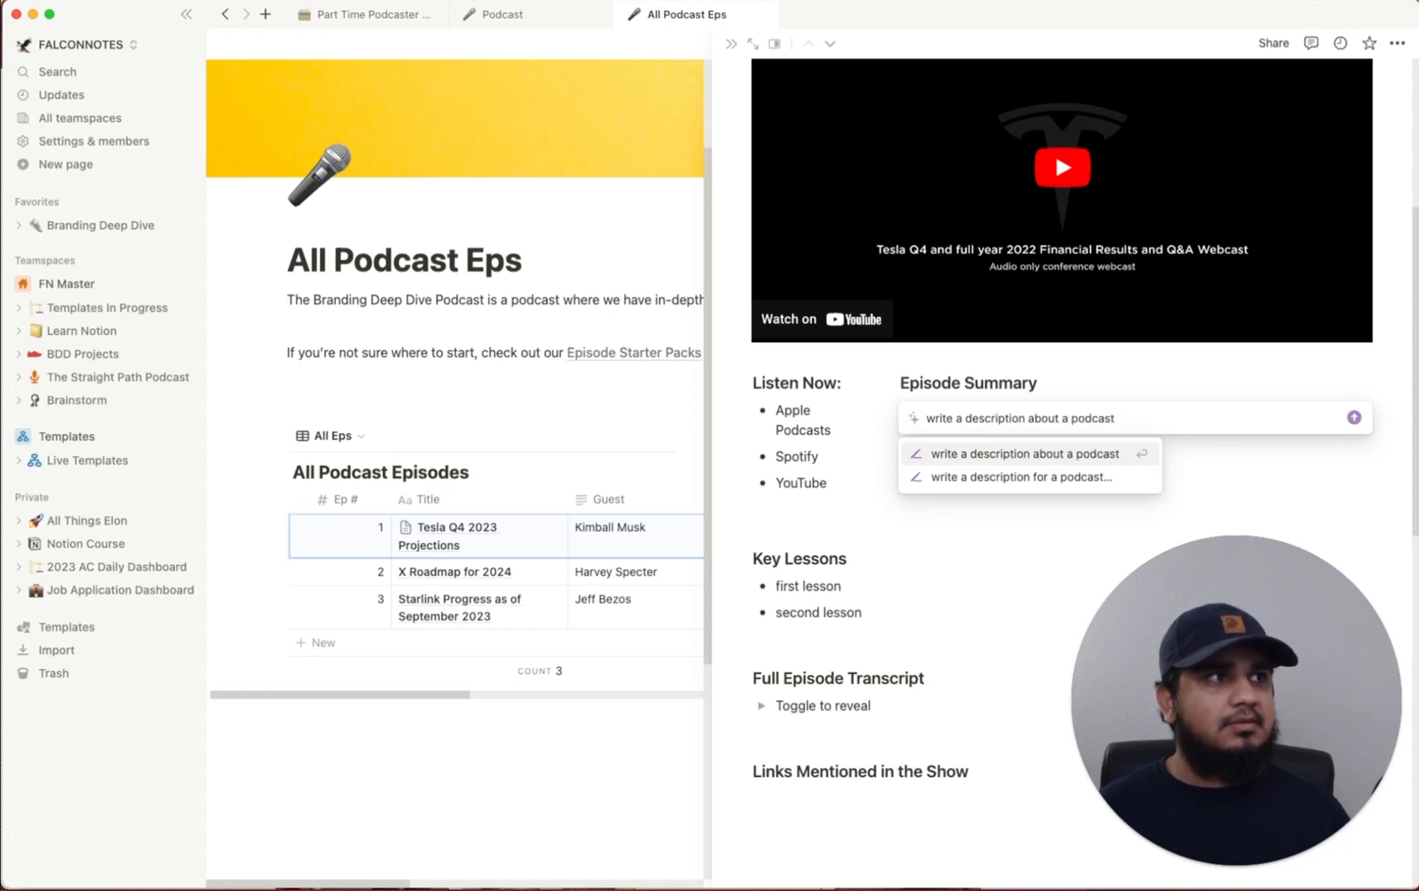
{"action": "type", "text": "ption about a podcast"}
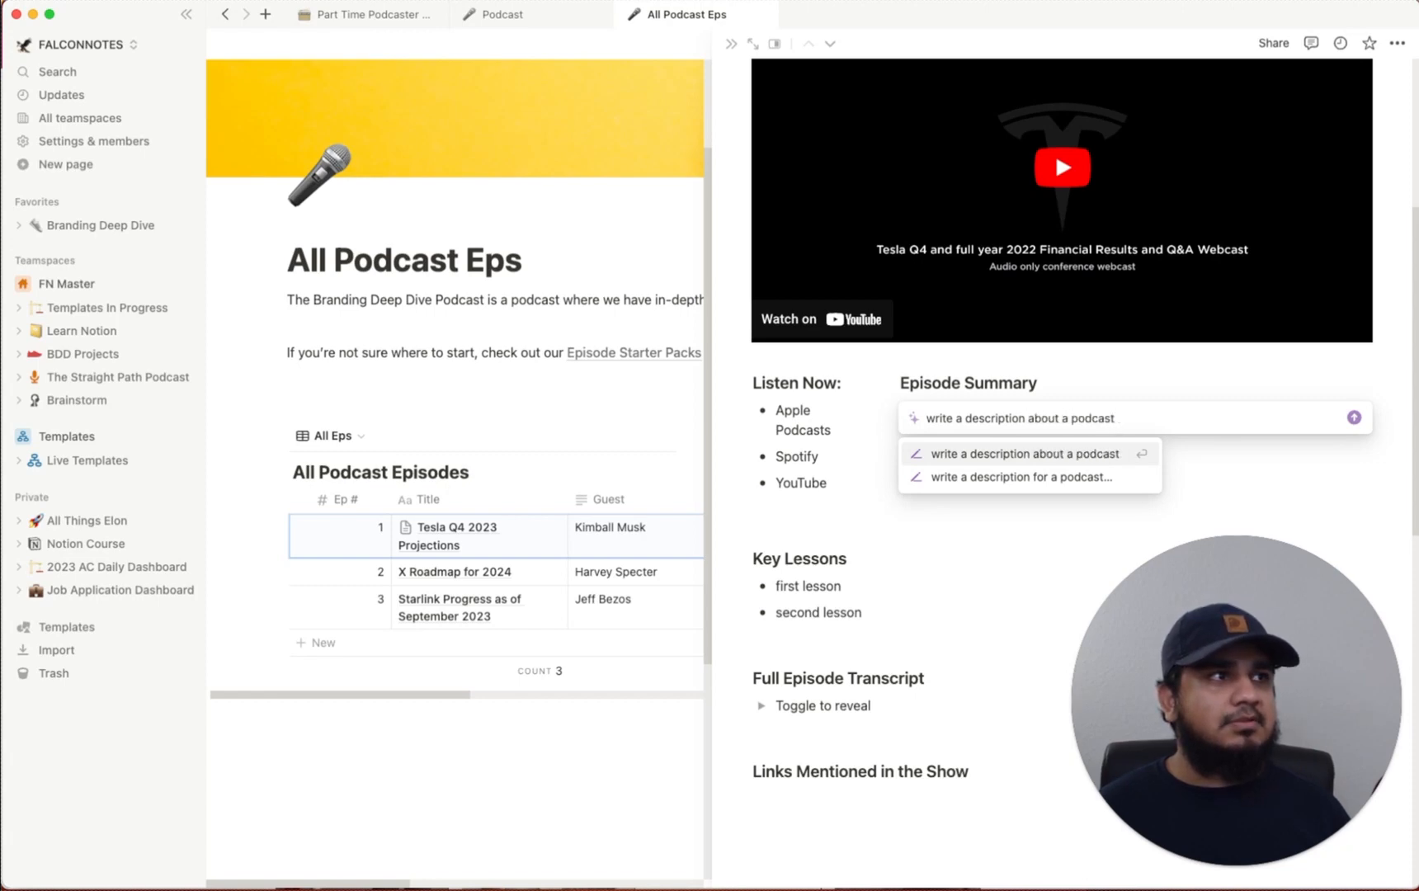
{"action": "type", "text": " talking about tesla's q4 projections"}
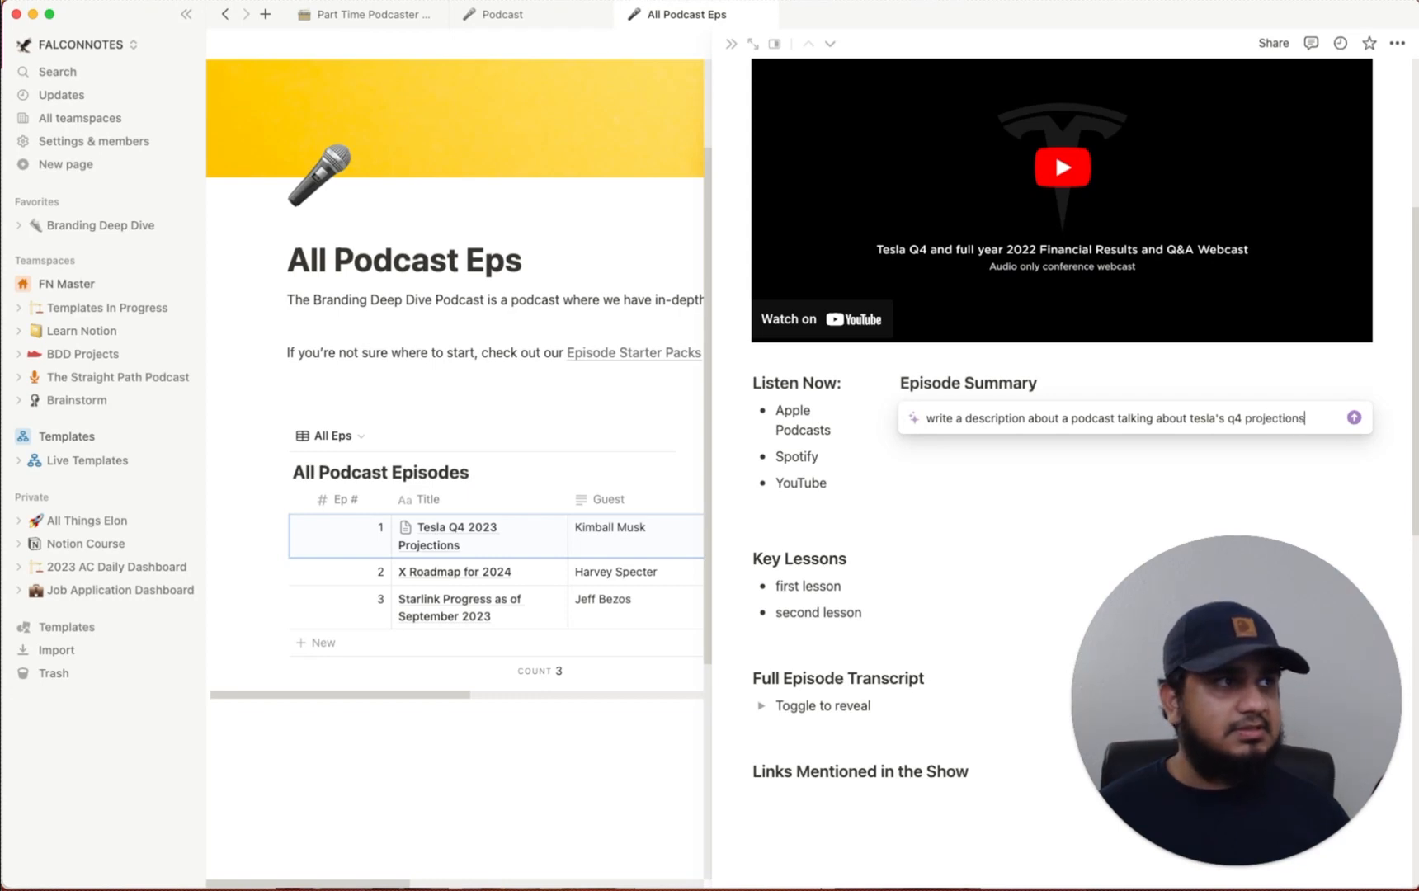
{"action": "key", "text": "Return"}
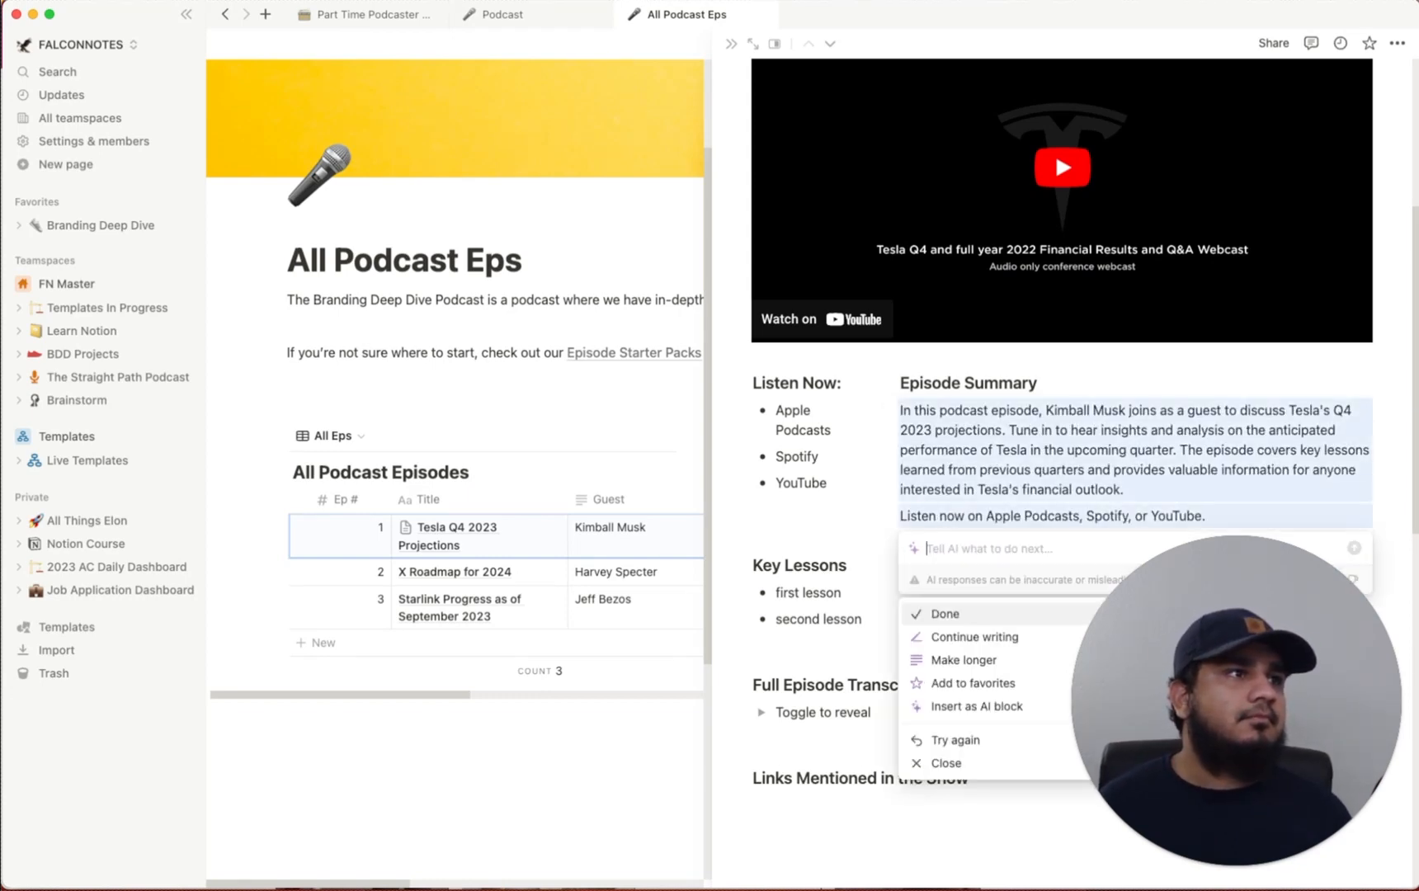
{"action": "key", "text": "Return"}
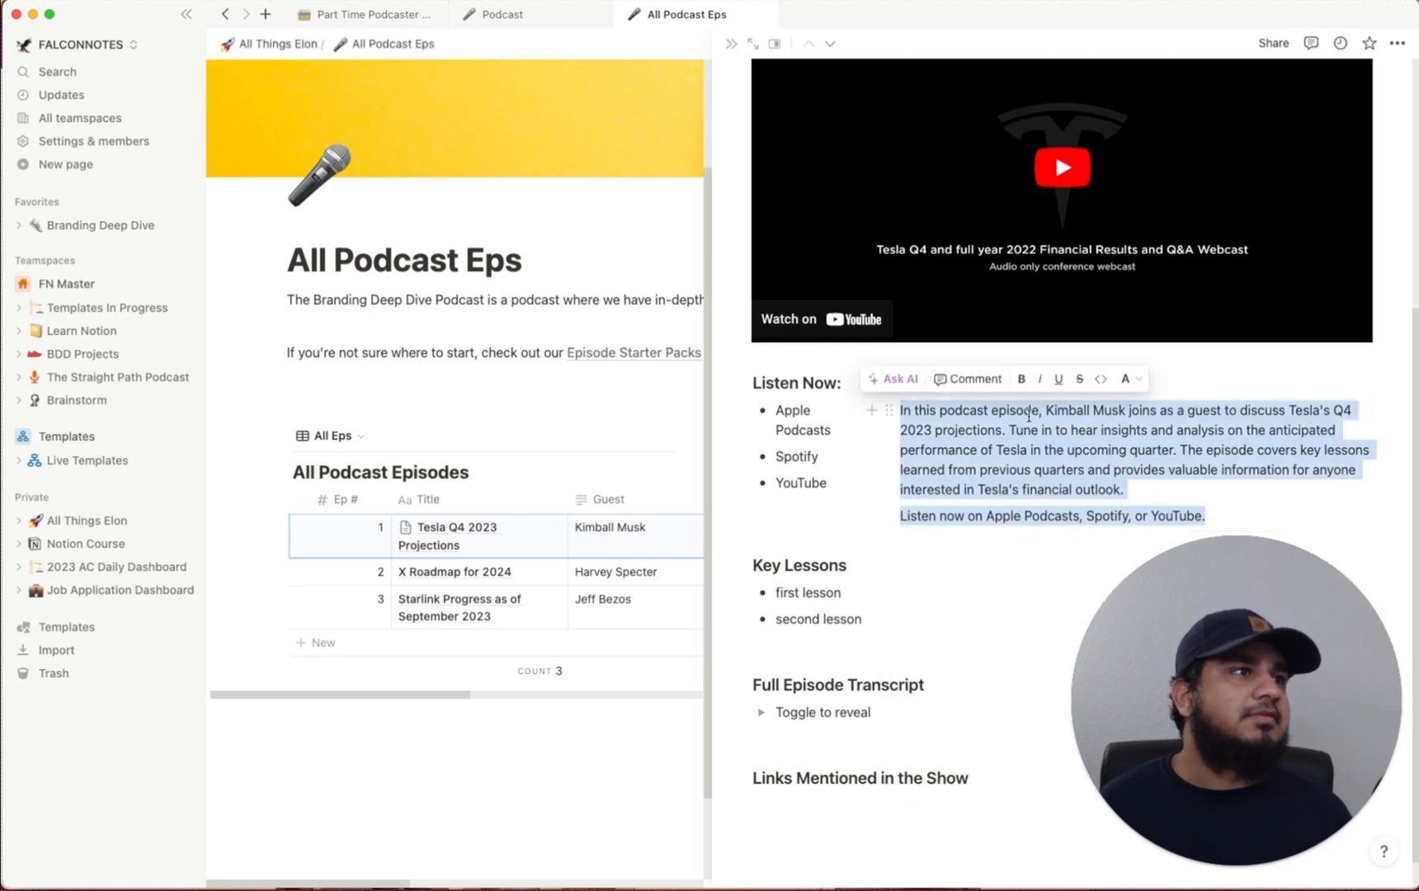
{"action": "left_click", "coordinate": [1166, 487]}
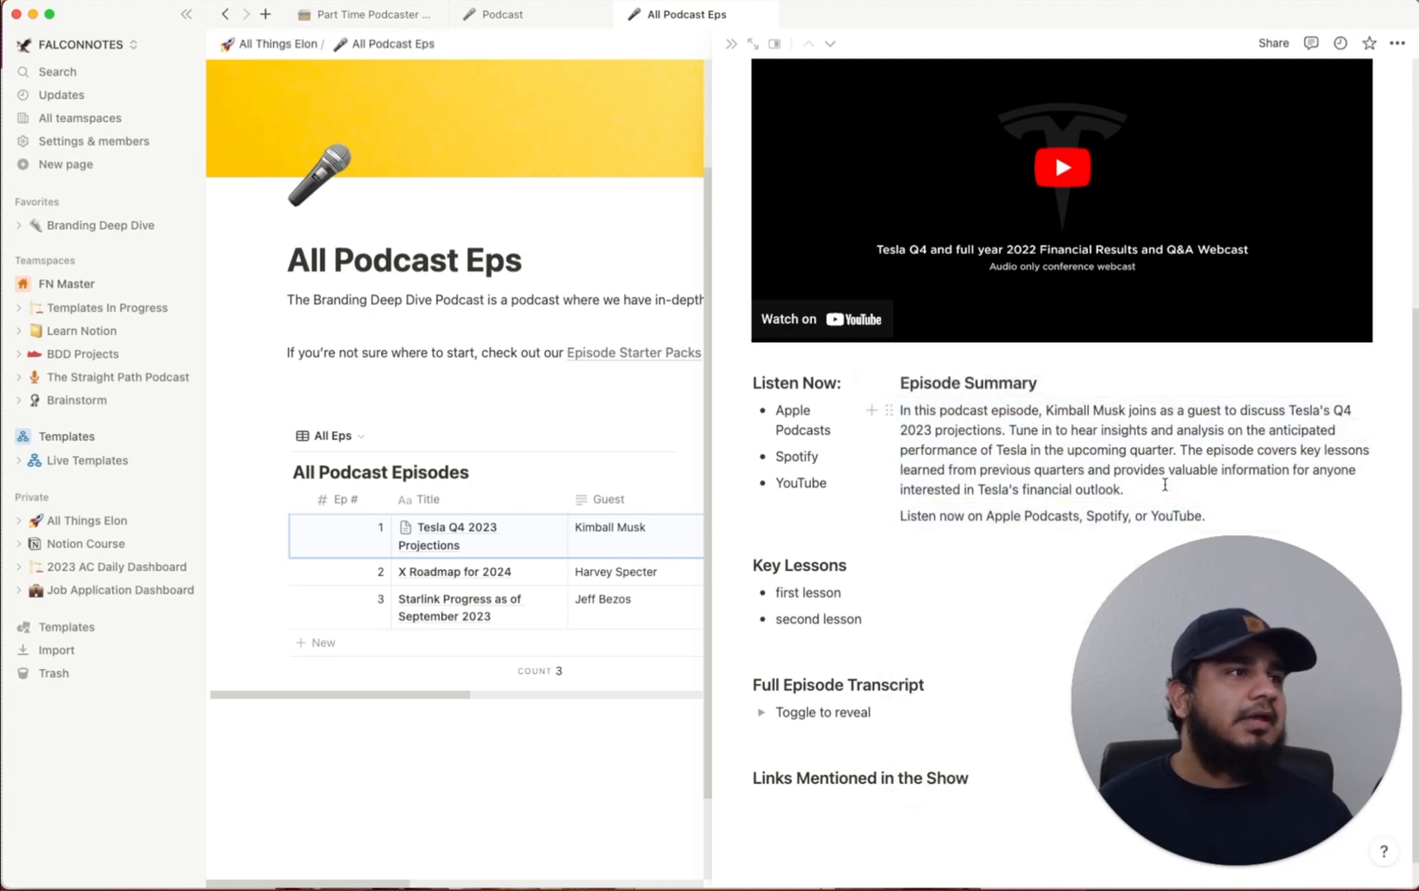
Review the generated summary, briefly selecting the guest's first name
{"action": "scroll", "coordinate": [1166, 485], "scroll_direction": "up", "scroll_amount": 5}
{"action": "scroll", "coordinate": [1032, 429], "scroll_direction": "down", "scroll_amount": 4}
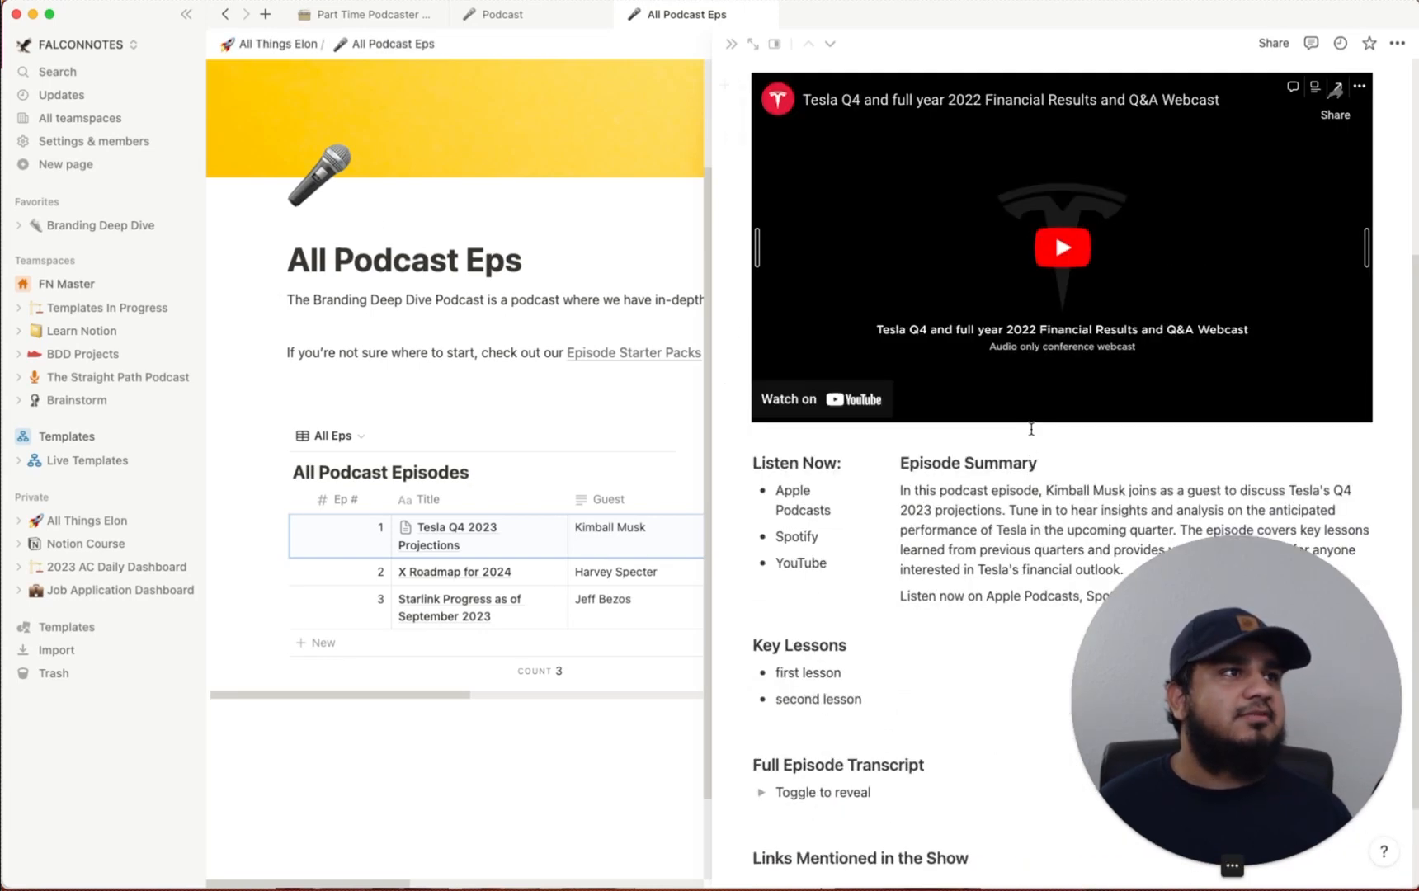
{"action": "scroll", "coordinate": [1036, 553], "scroll_direction": "down", "scroll_amount": 3}
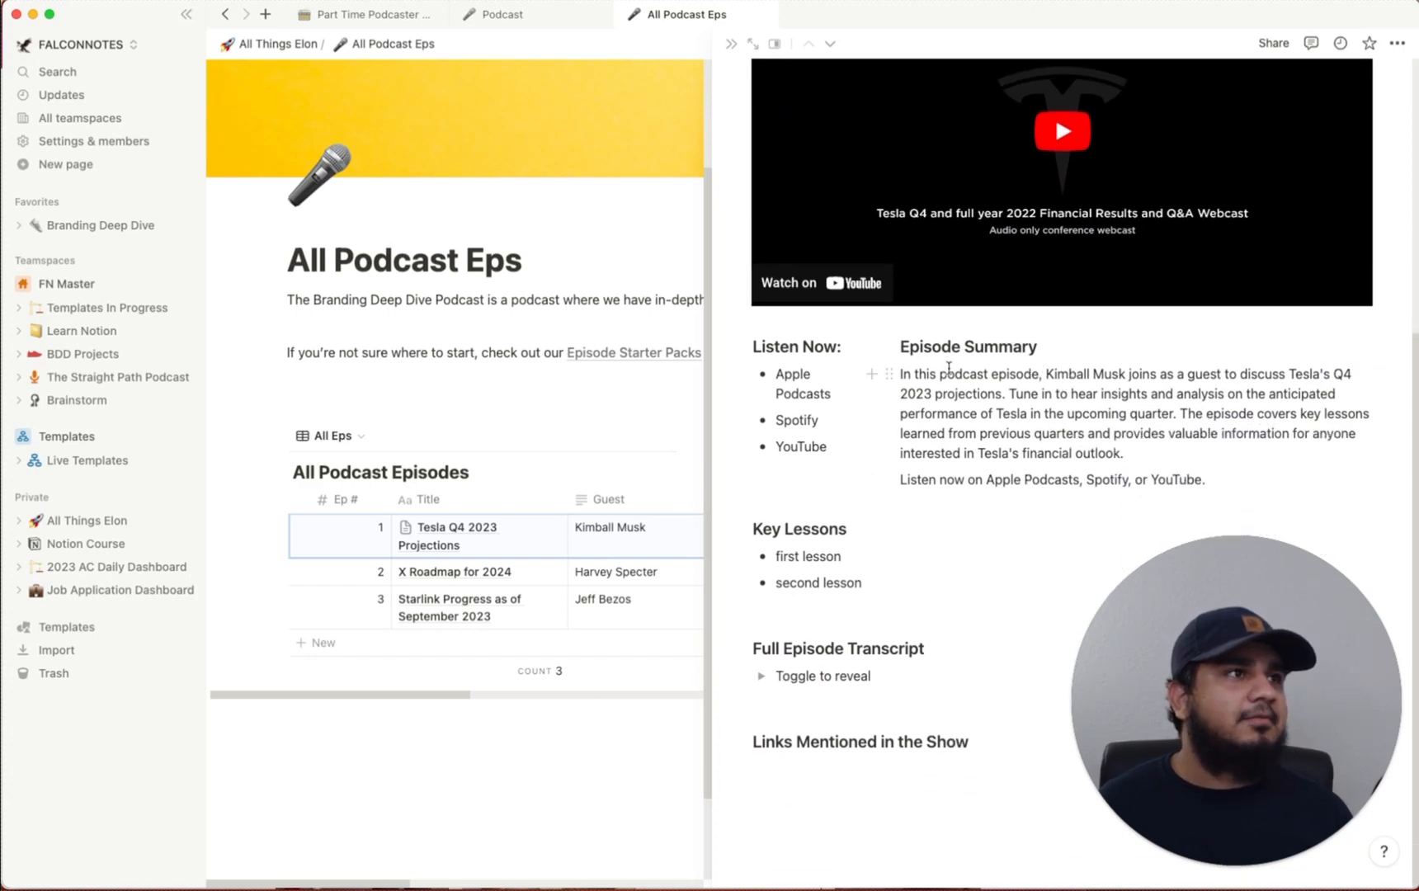
{"action": "double_click", "coordinate": [1064, 374]}
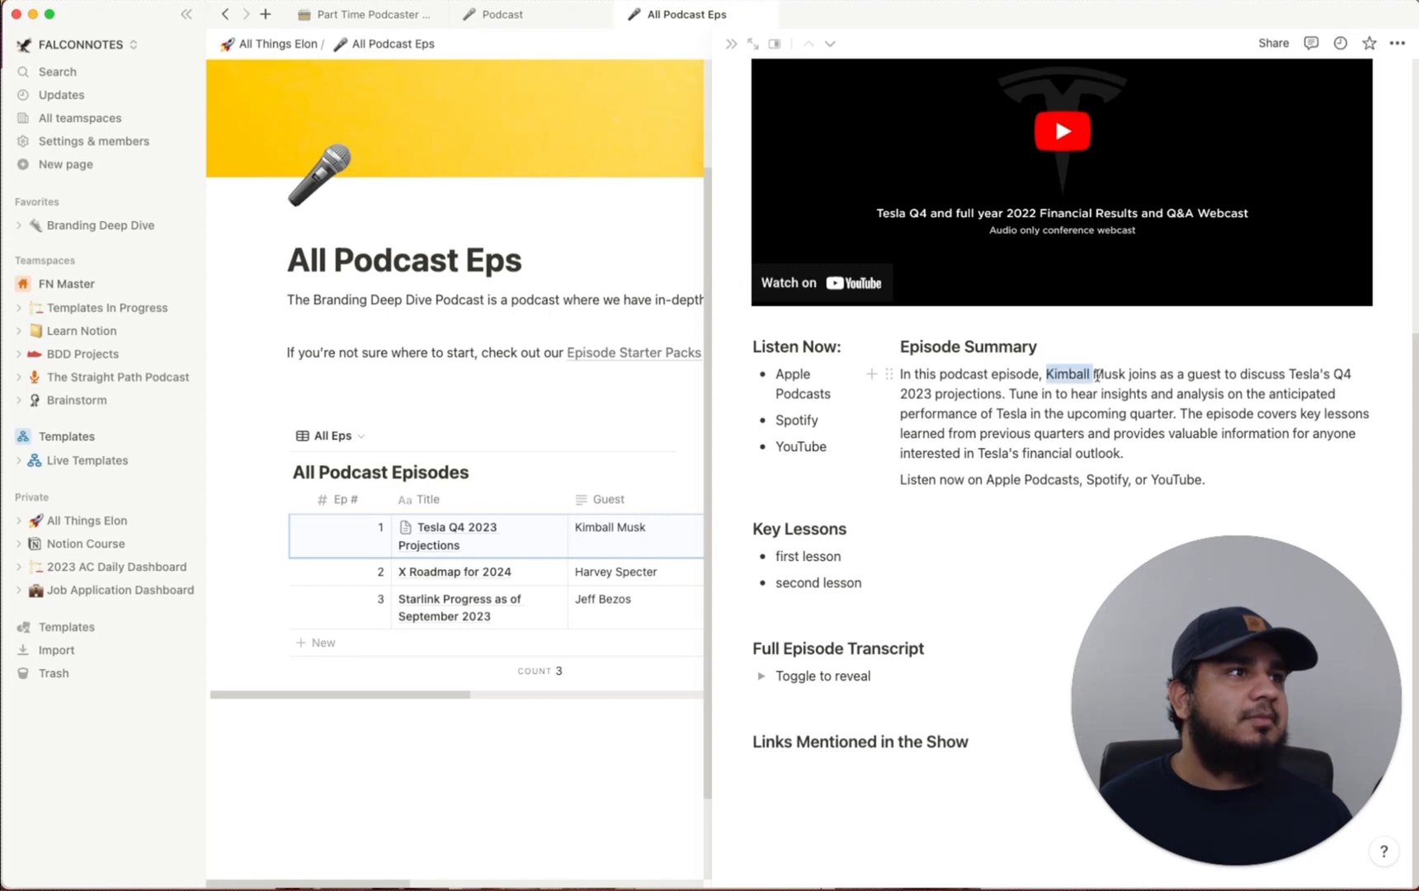
{"action": "scroll", "coordinate": [1052, 430], "scroll_direction": "up", "scroll_amount": 5}
{"action": "scroll", "coordinate": [945, 384], "scroll_direction": "down", "scroll_amount": 5}
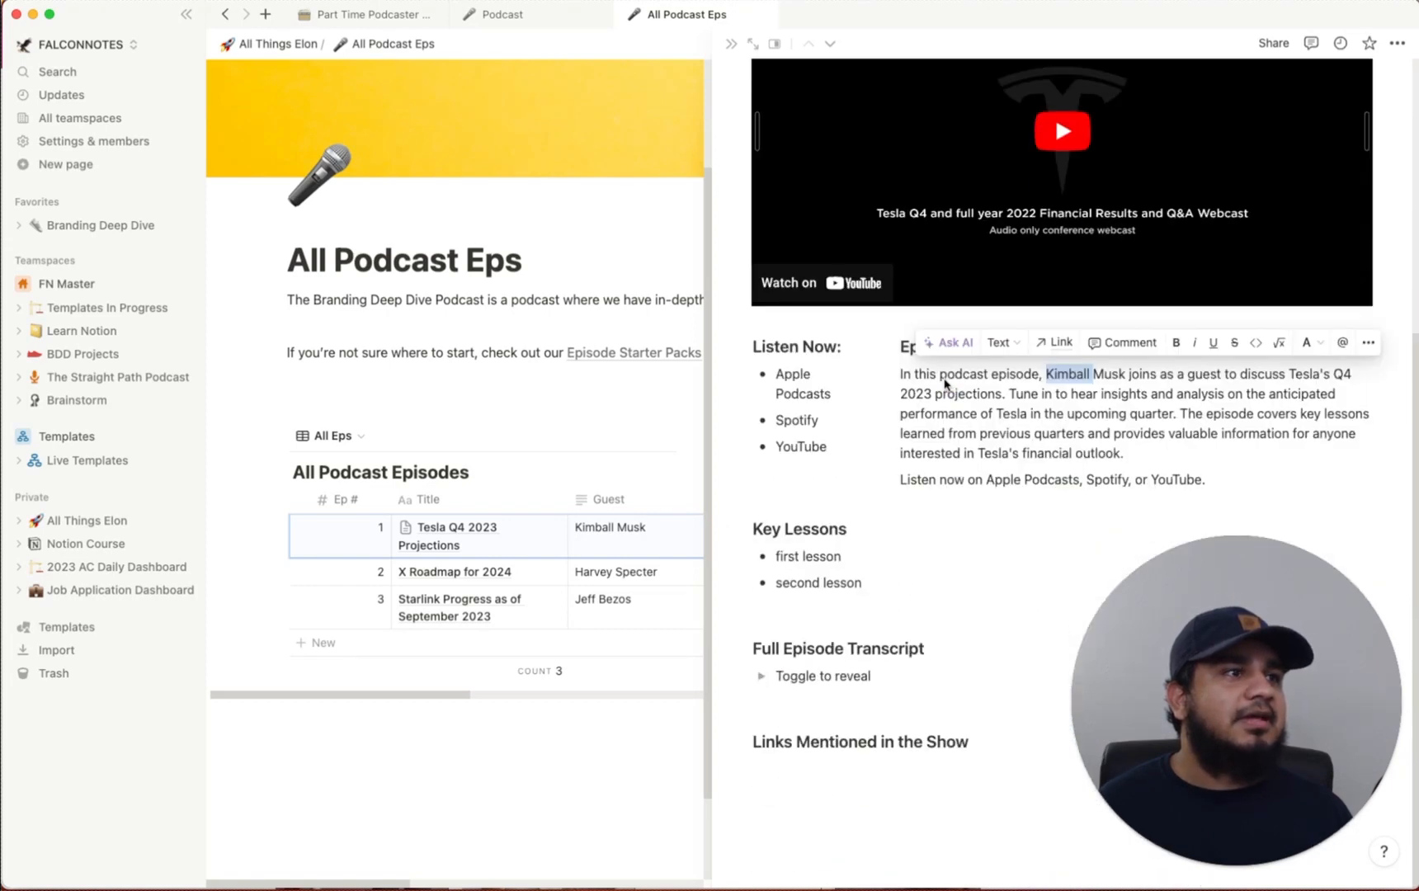
{"action": "left_click", "coordinate": [1103, 439]}
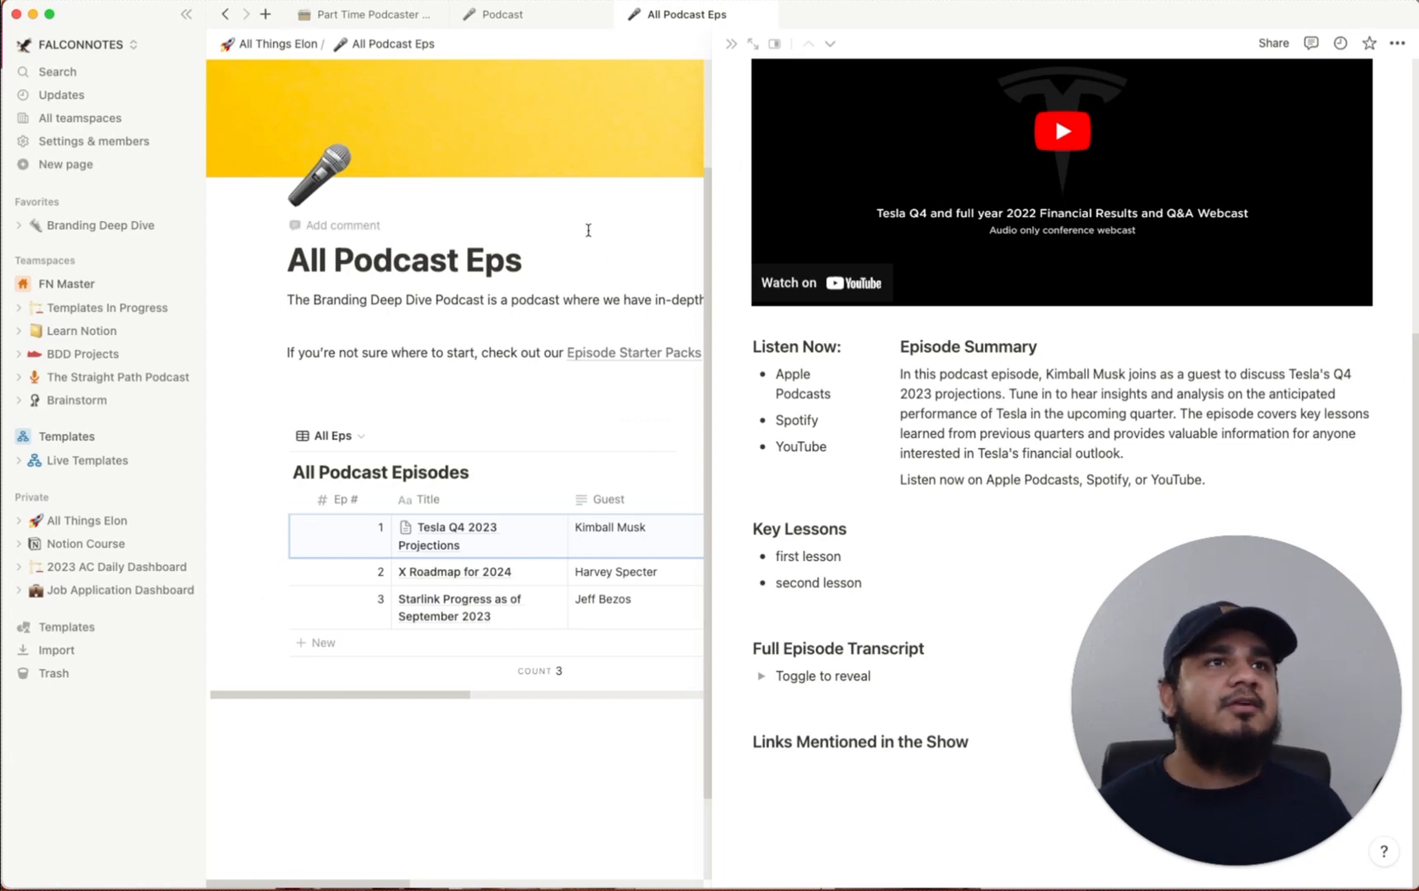
Go to All Podcast Eps and preview the Tesla Q4 2023 Projections episode
{"action": "left_click", "coordinate": [731, 44]}
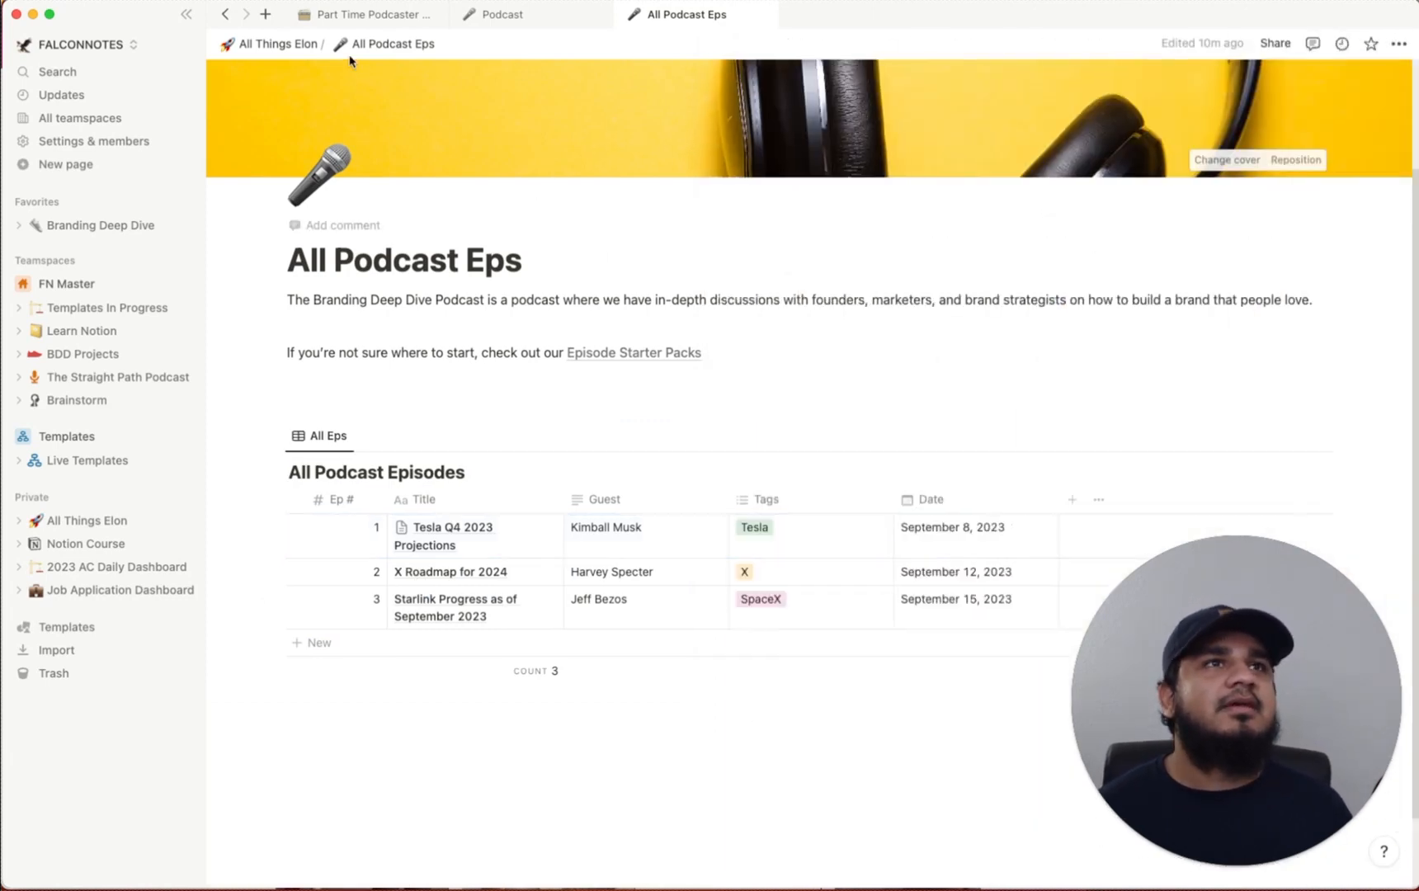
{"action": "left_click", "coordinate": [280, 44]}
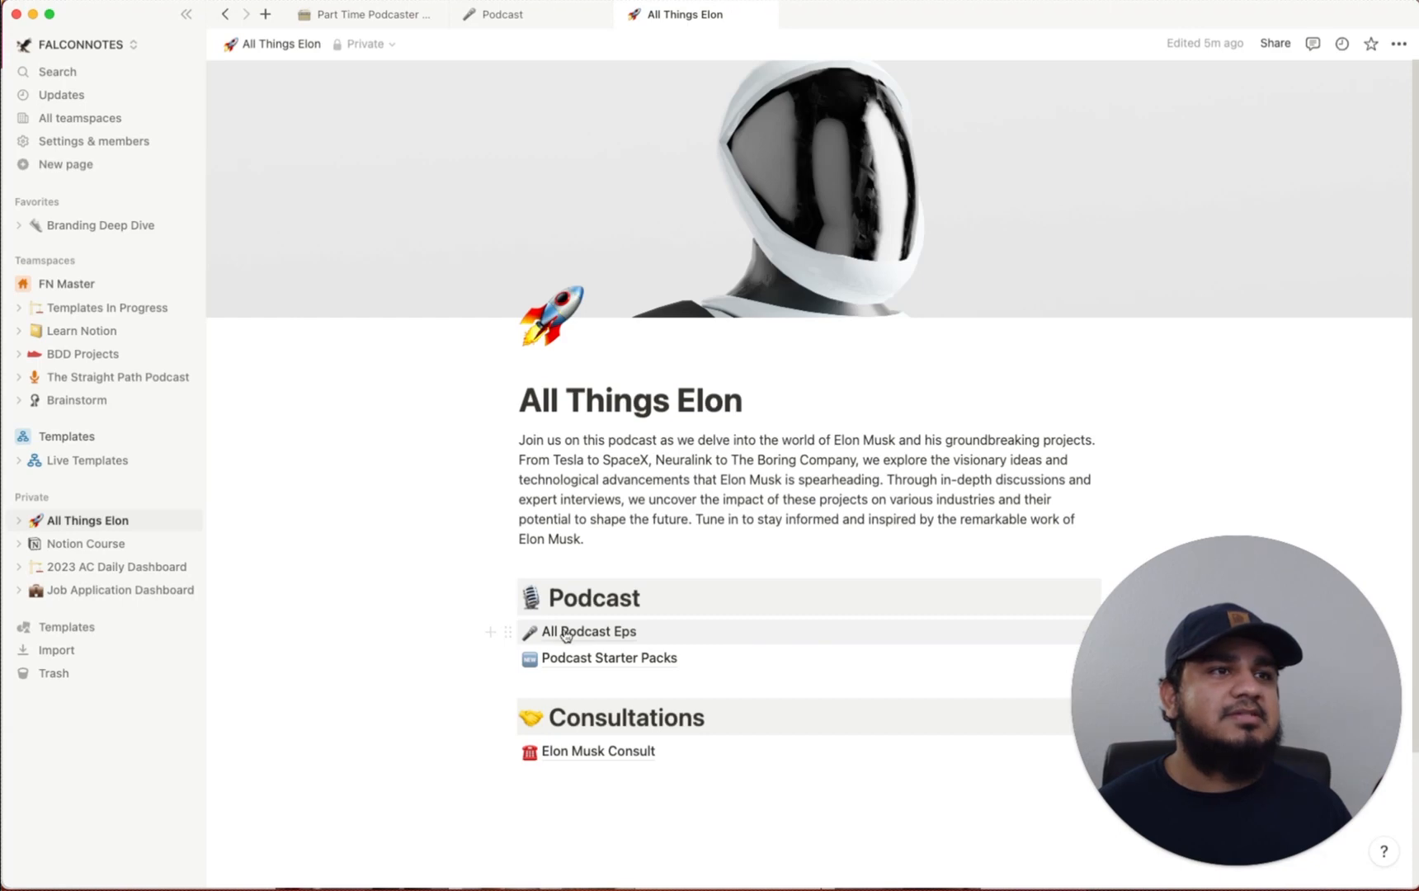
{"action": "left_click", "coordinate": [566, 633]}
{"action": "scroll", "coordinate": [683, 411], "scroll_direction": "down", "scroll_amount": 3}
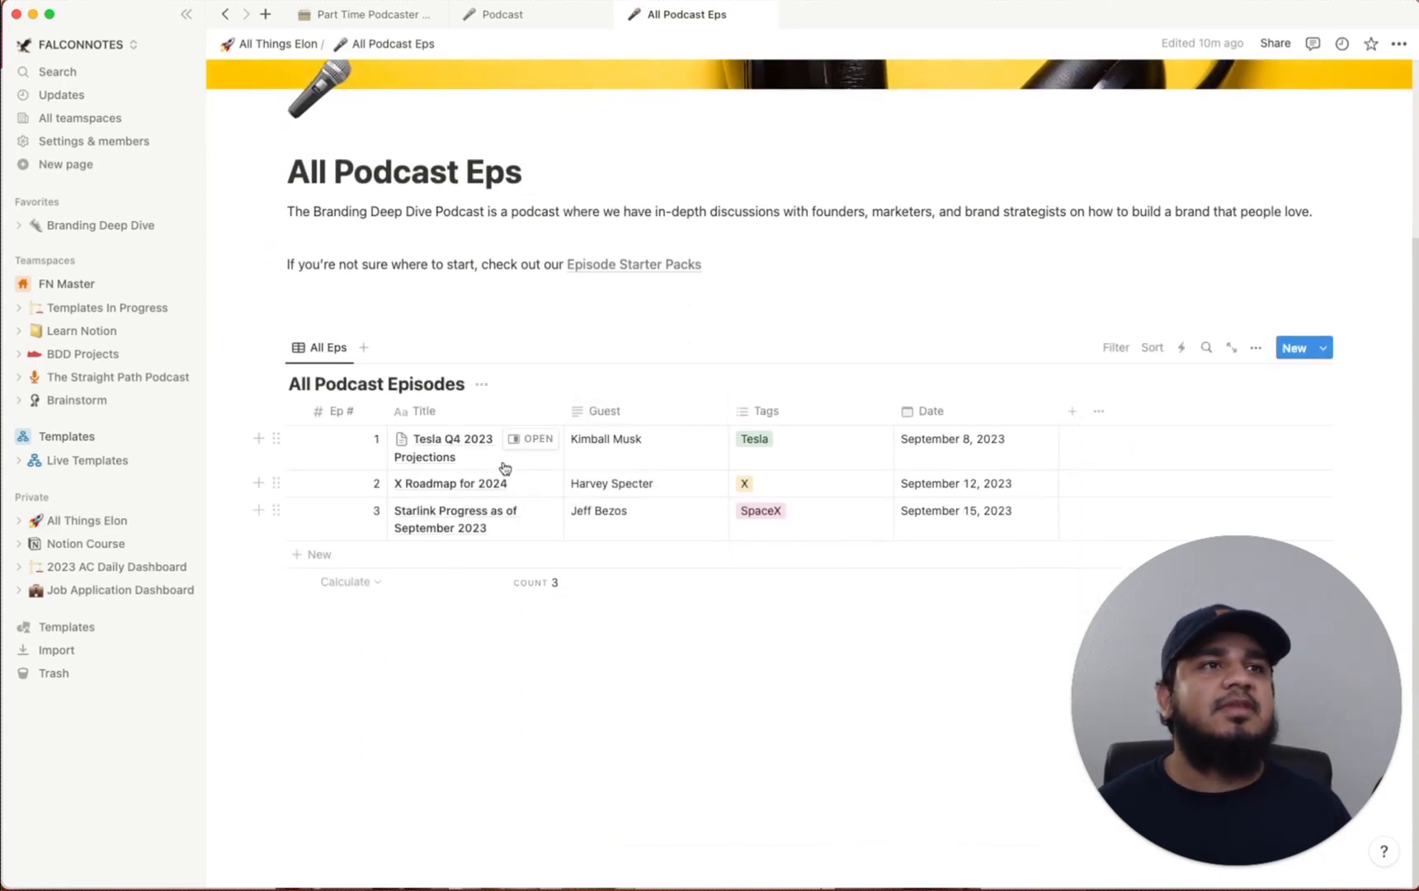
{"action": "left_click", "coordinate": [544, 443]}
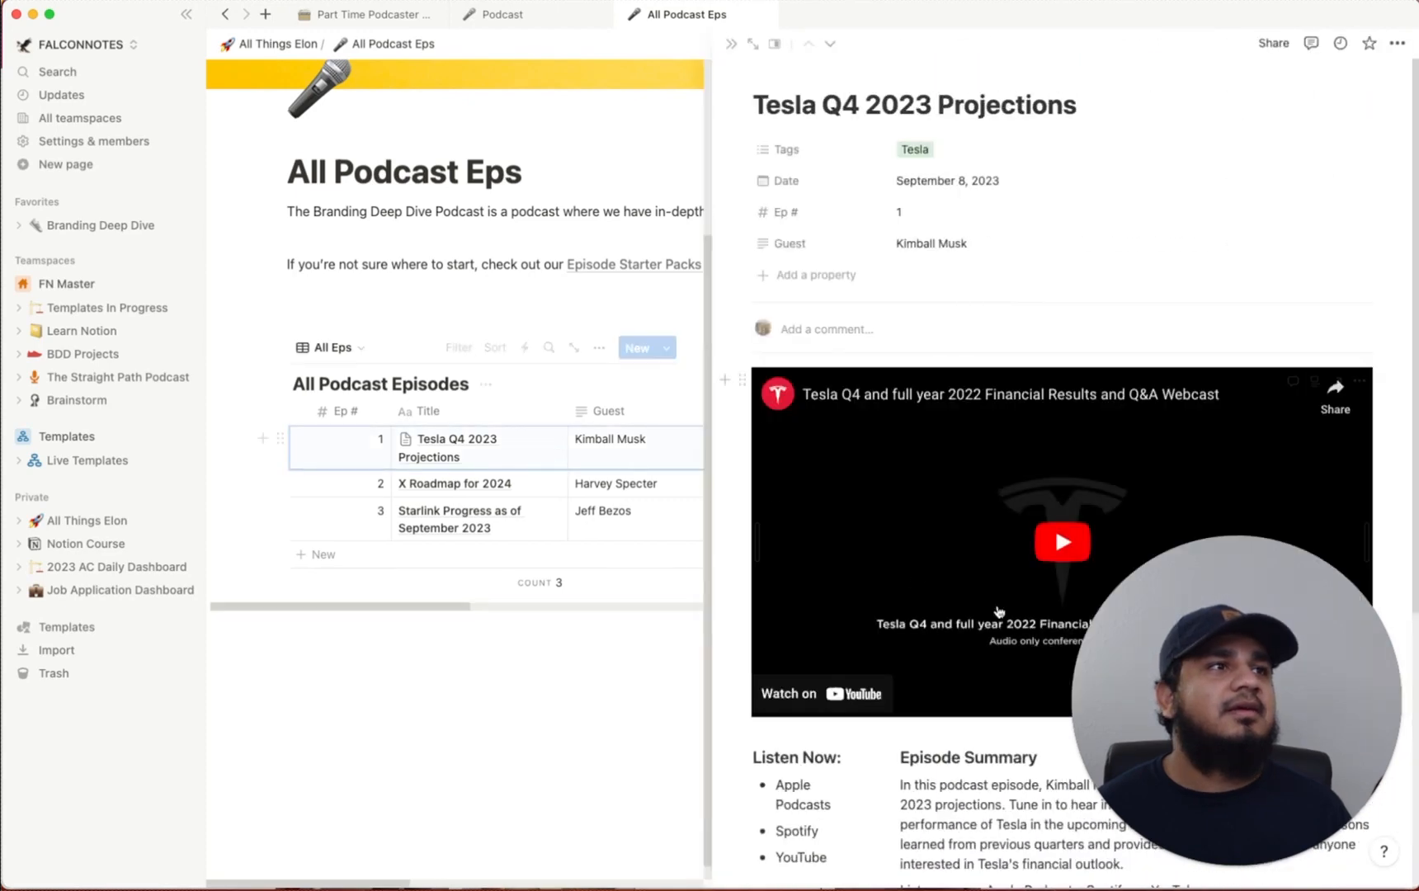
{"action": "scroll", "coordinate": [1001, 612], "scroll_direction": "down", "scroll_amount": 5}
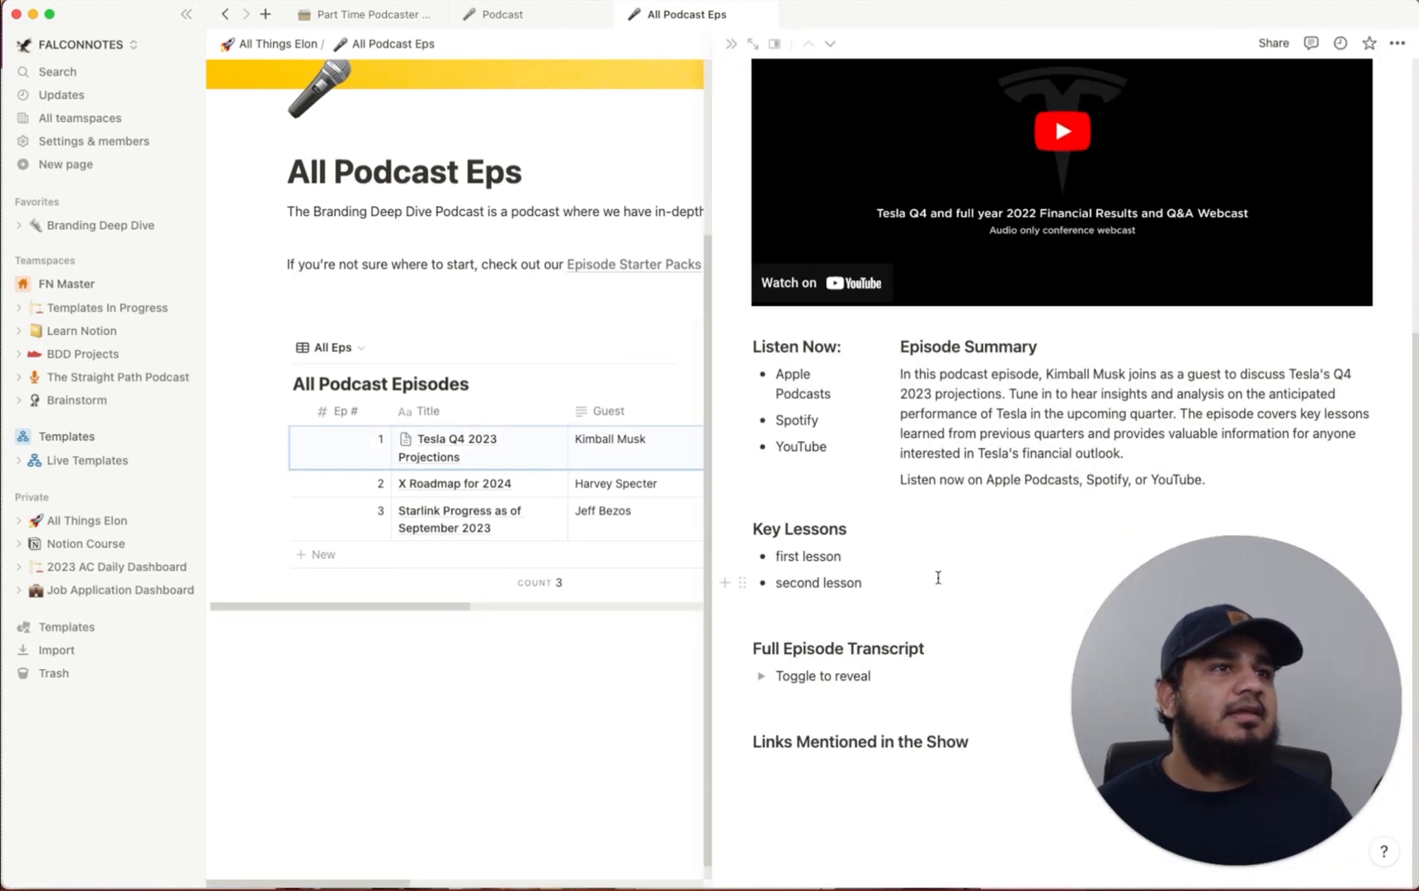
{"action": "scroll", "coordinate": [938, 578], "scroll_direction": "up", "scroll_amount": 5}
Apply the Podcast Episode Template to the X Roadmap for 2024 episode
{"action": "left_click", "coordinate": [483, 479]}
{"action": "left_click", "coordinate": [517, 391]}
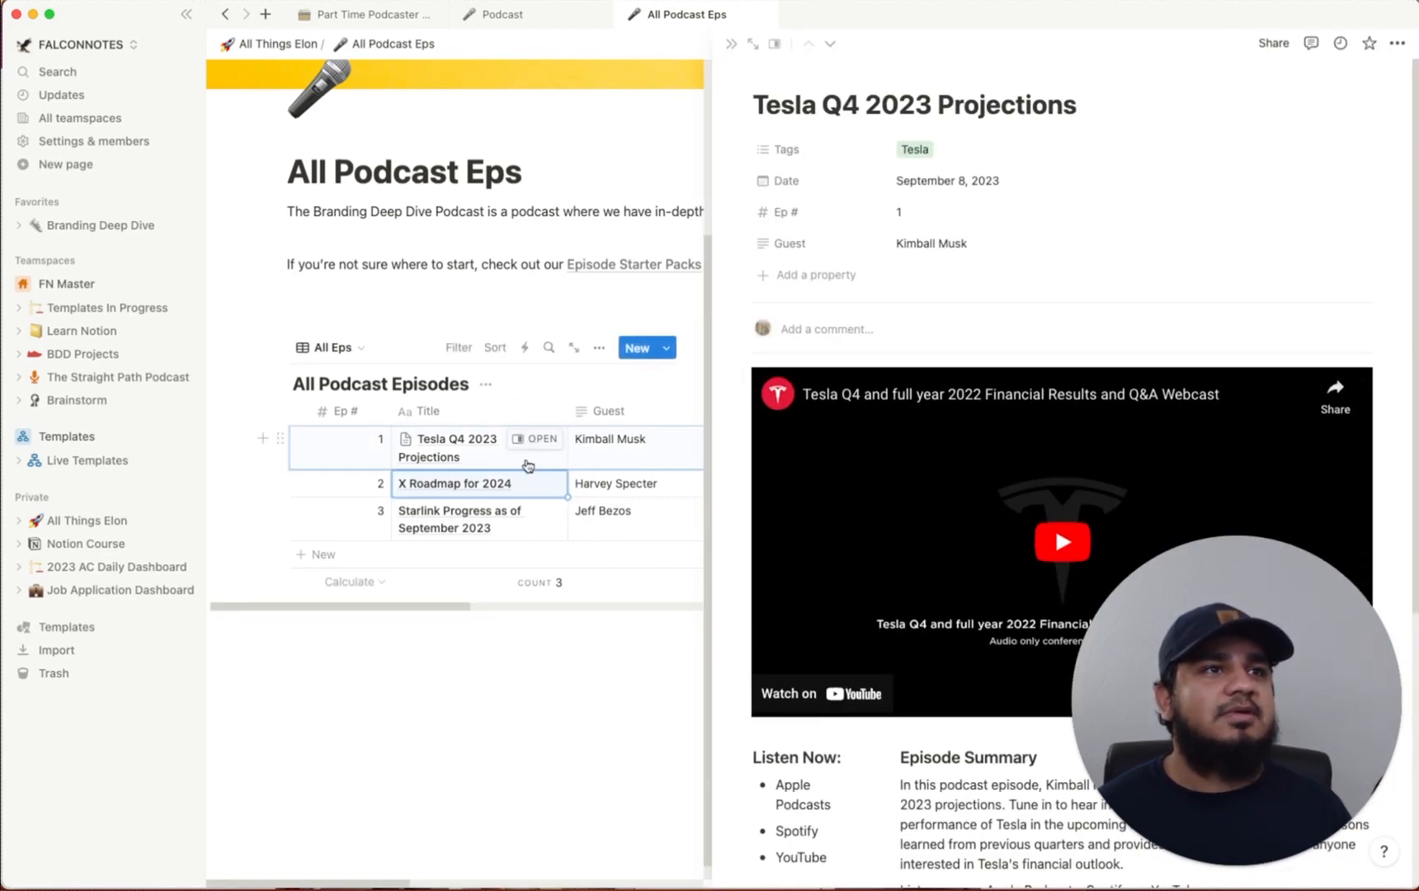
{"action": "left_click", "coordinate": [540, 484]}
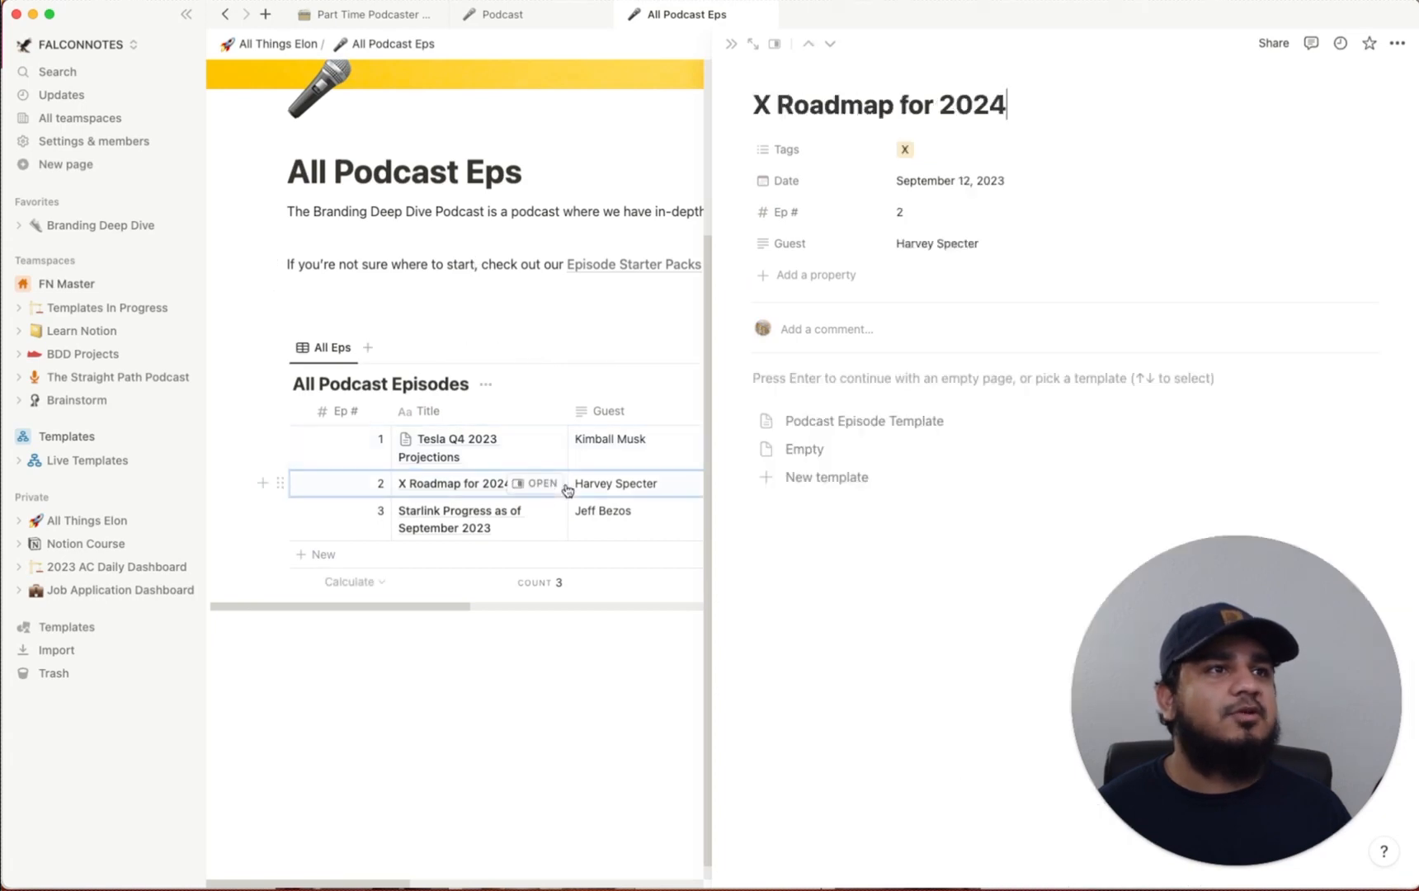
{"action": "left_click", "coordinate": [912, 420]}
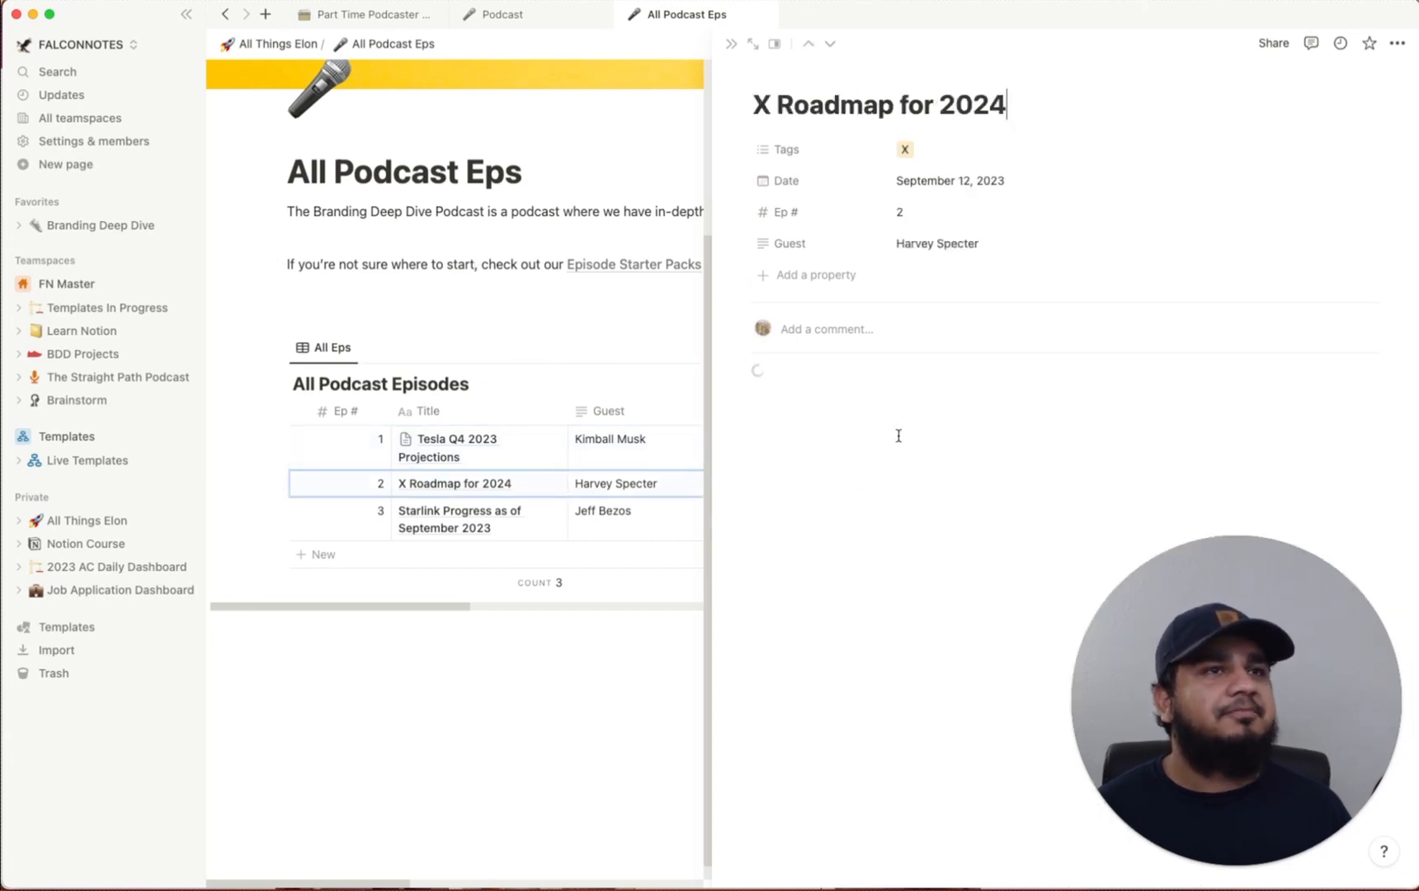
{"action": "left_click", "coordinate": [731, 44]}
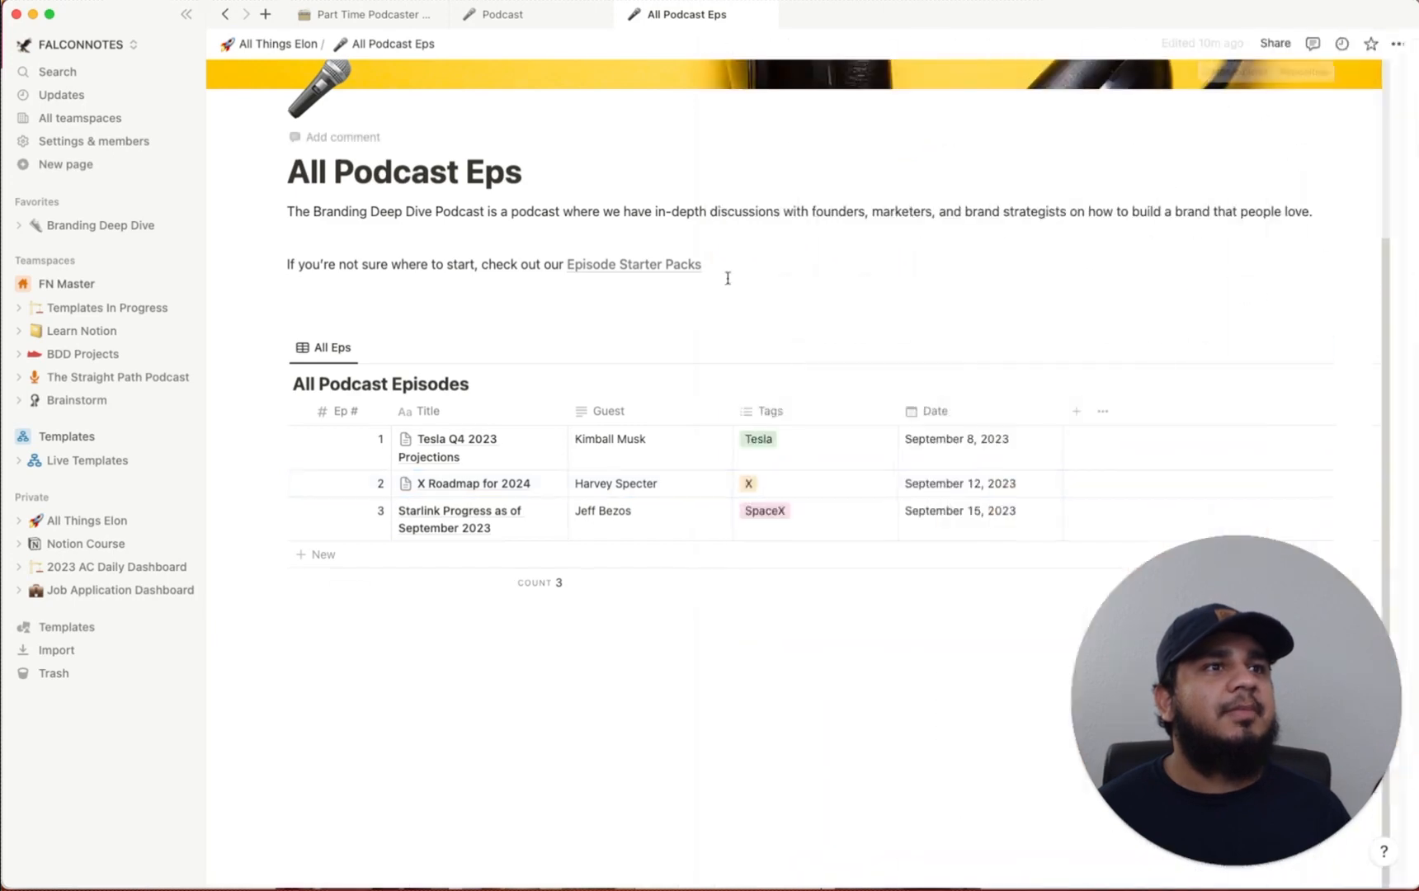
Check the Starlink Progress as of September 2023 episode, then return to All Things Elon
{"action": "left_click", "coordinate": [538, 511]}
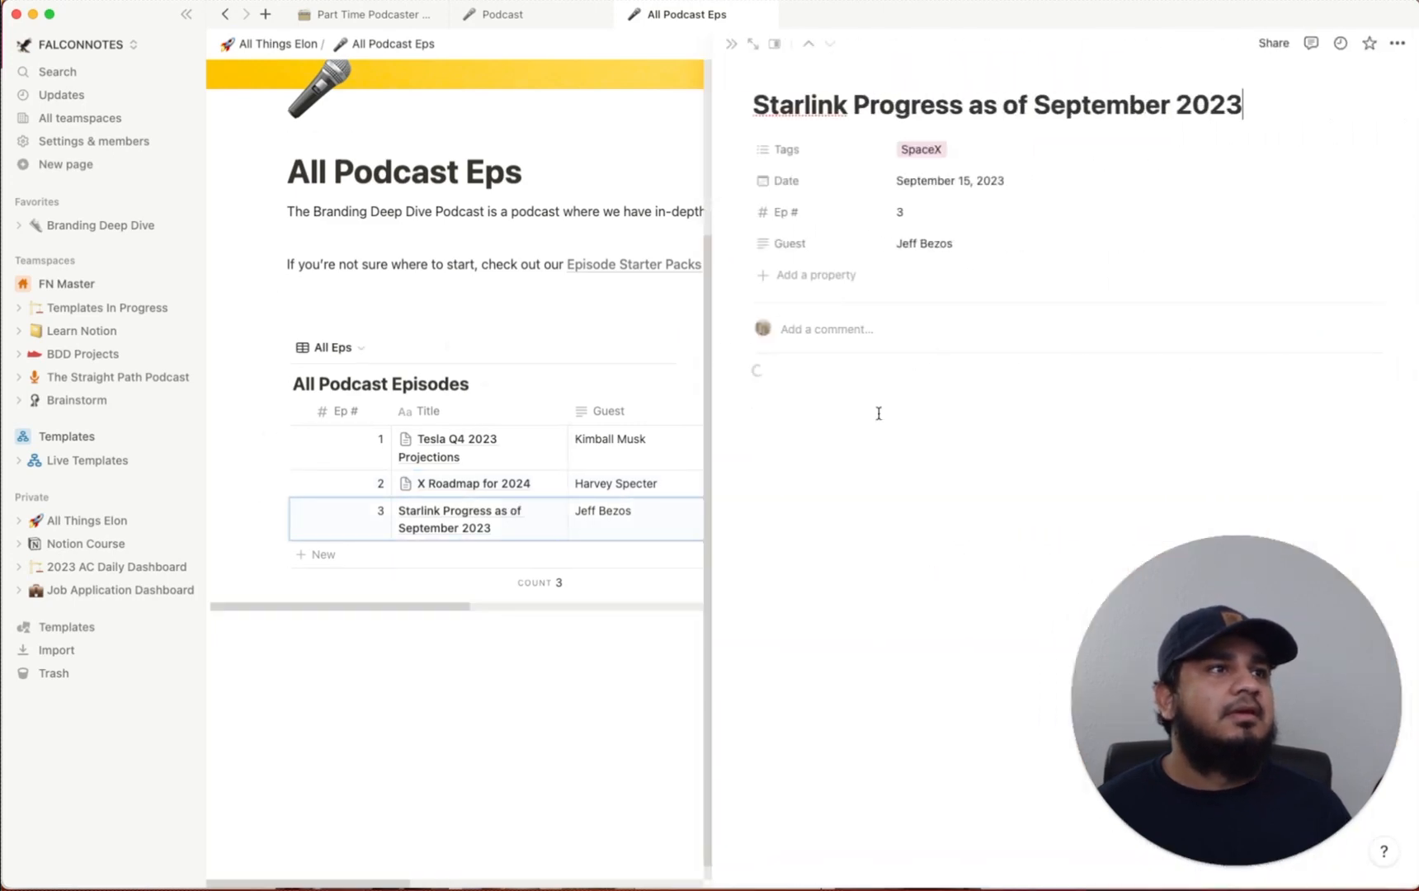
{"action": "left_click", "coordinate": [730, 44]}
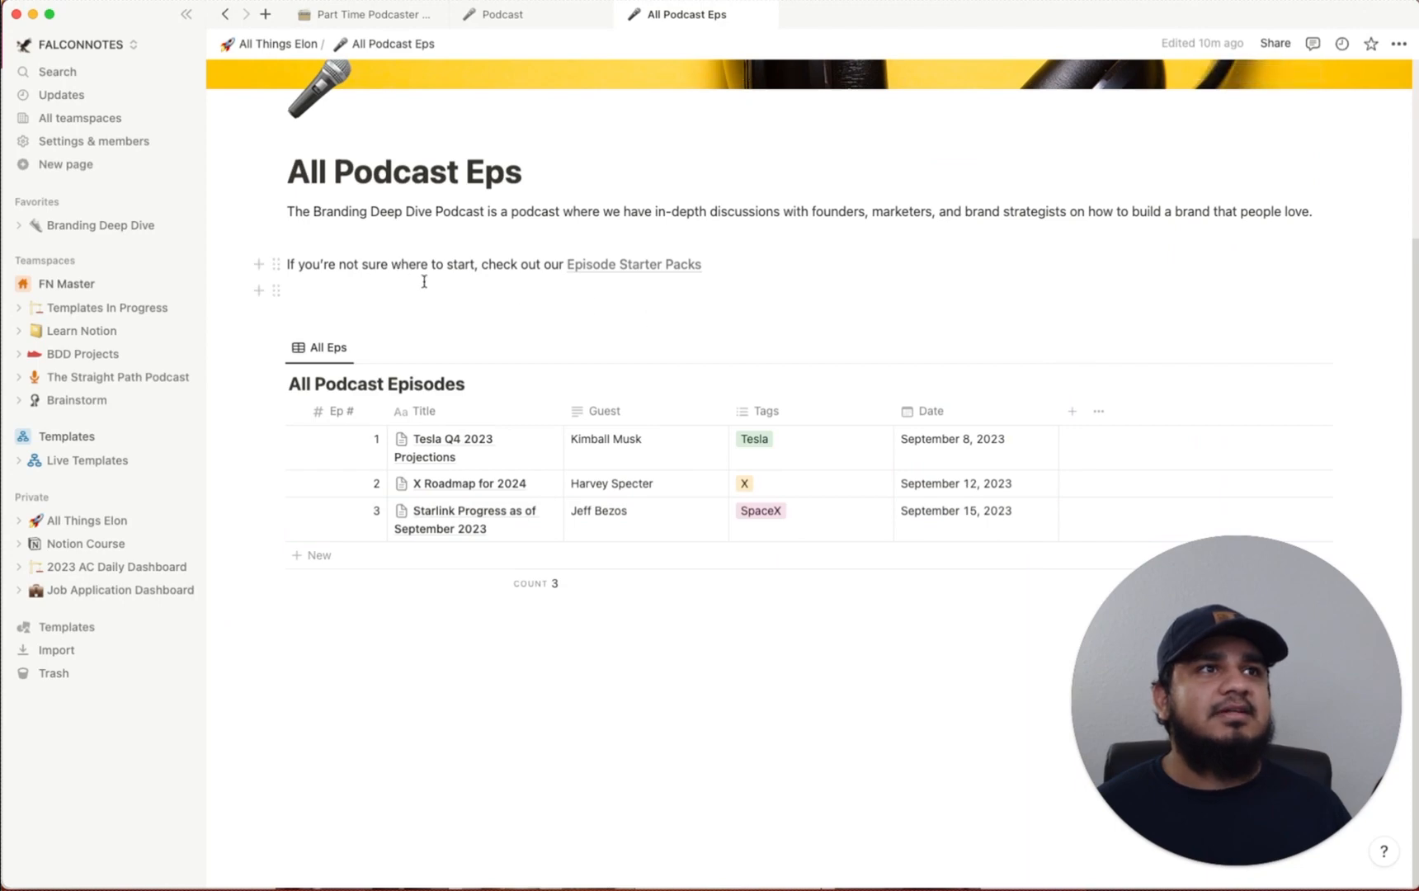
{"action": "scroll", "coordinate": [467, 263], "scroll_direction": "up", "scroll_amount": 5}
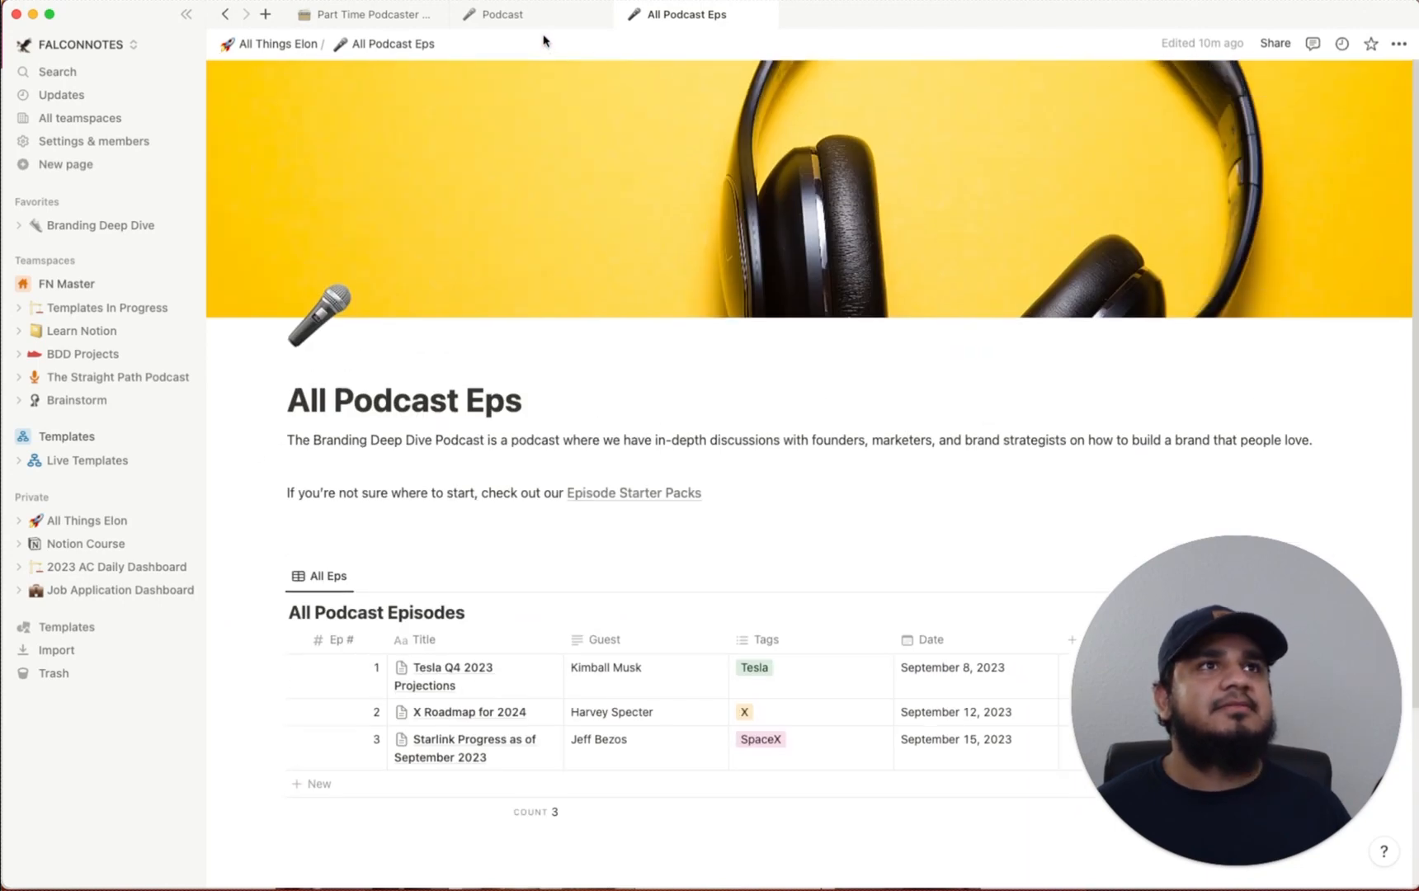
{"action": "left_click", "coordinate": [278, 44]}
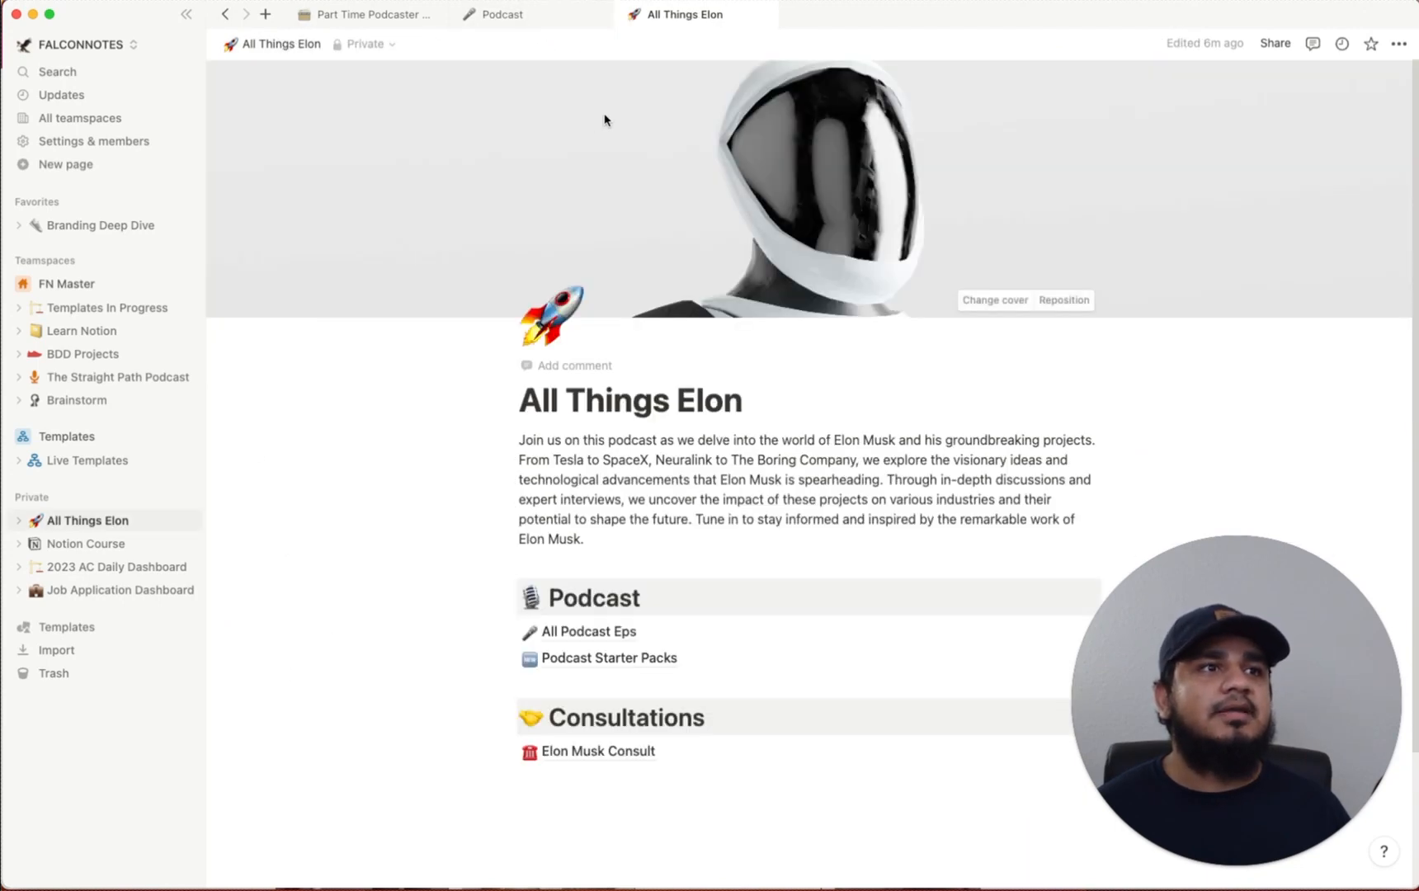
{"action": "scroll", "coordinate": [838, 481], "scroll_direction": "down", "scroll_amount": 1}
Open the Podcast Starter Packs page and look over its sections
{"action": "left_click", "coordinate": [615, 626]}
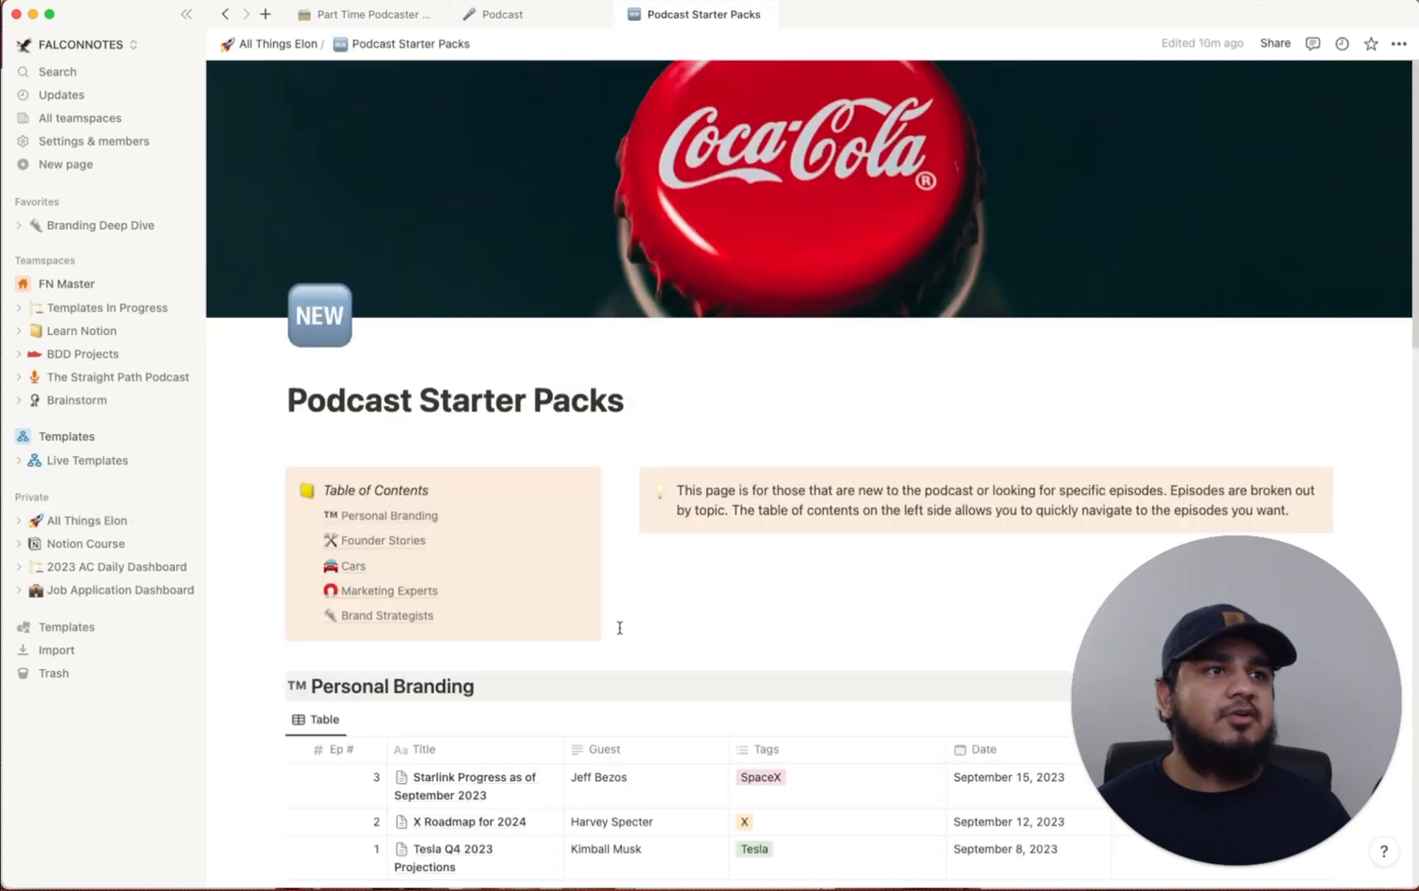
{"action": "scroll", "coordinate": [533, 510], "scroll_direction": "down", "scroll_amount": 2}
{"action": "scroll", "coordinate": [535, 510], "scroll_direction": "down", "scroll_amount": 4}
{"action": "scroll", "coordinate": [535, 507], "scroll_direction": "up", "scroll_amount": 5}
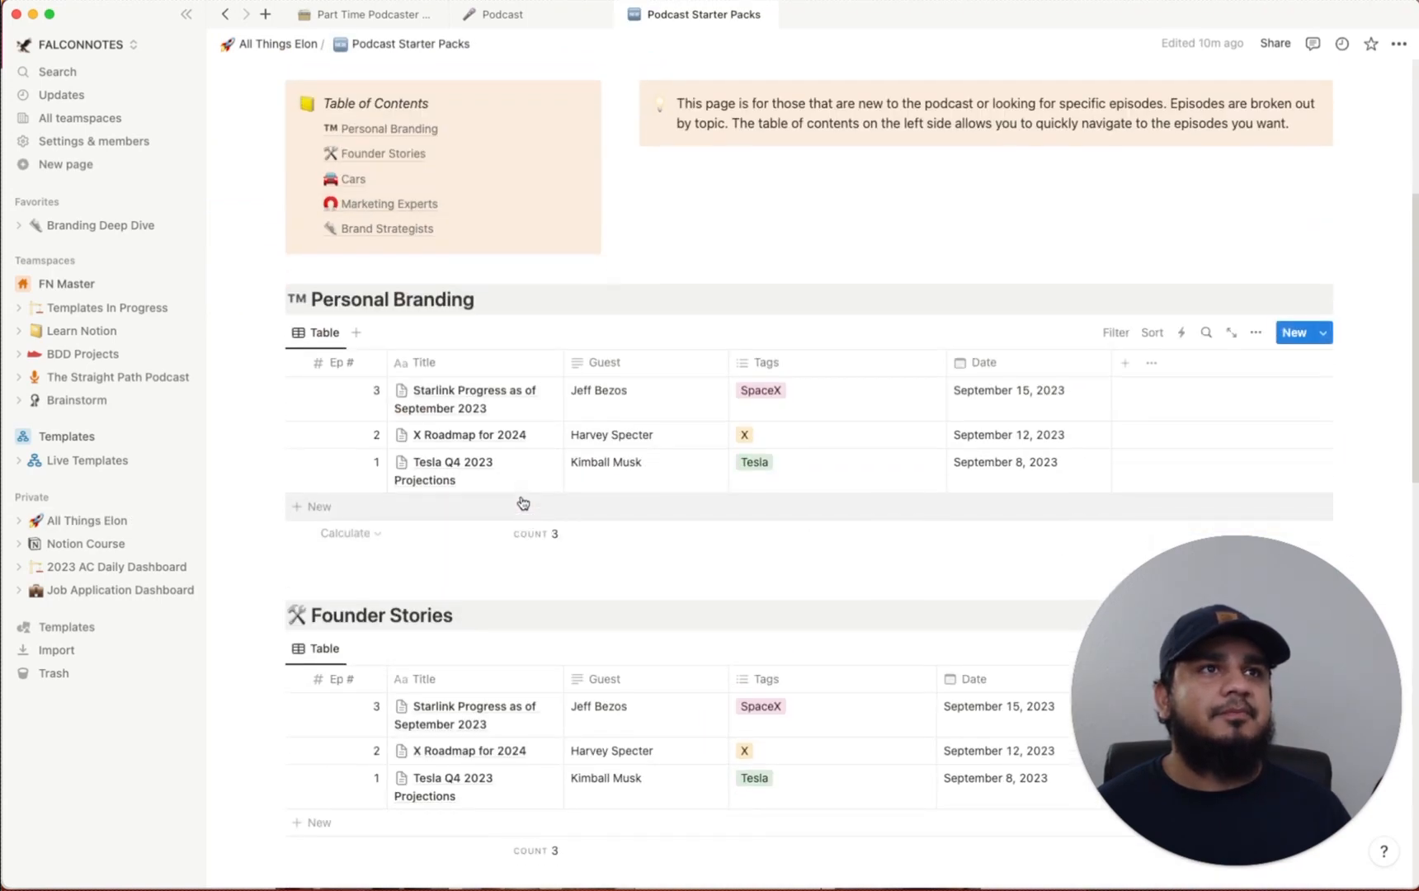
{"action": "scroll", "coordinate": [523, 503], "scroll_direction": "down", "scroll_amount": 3}
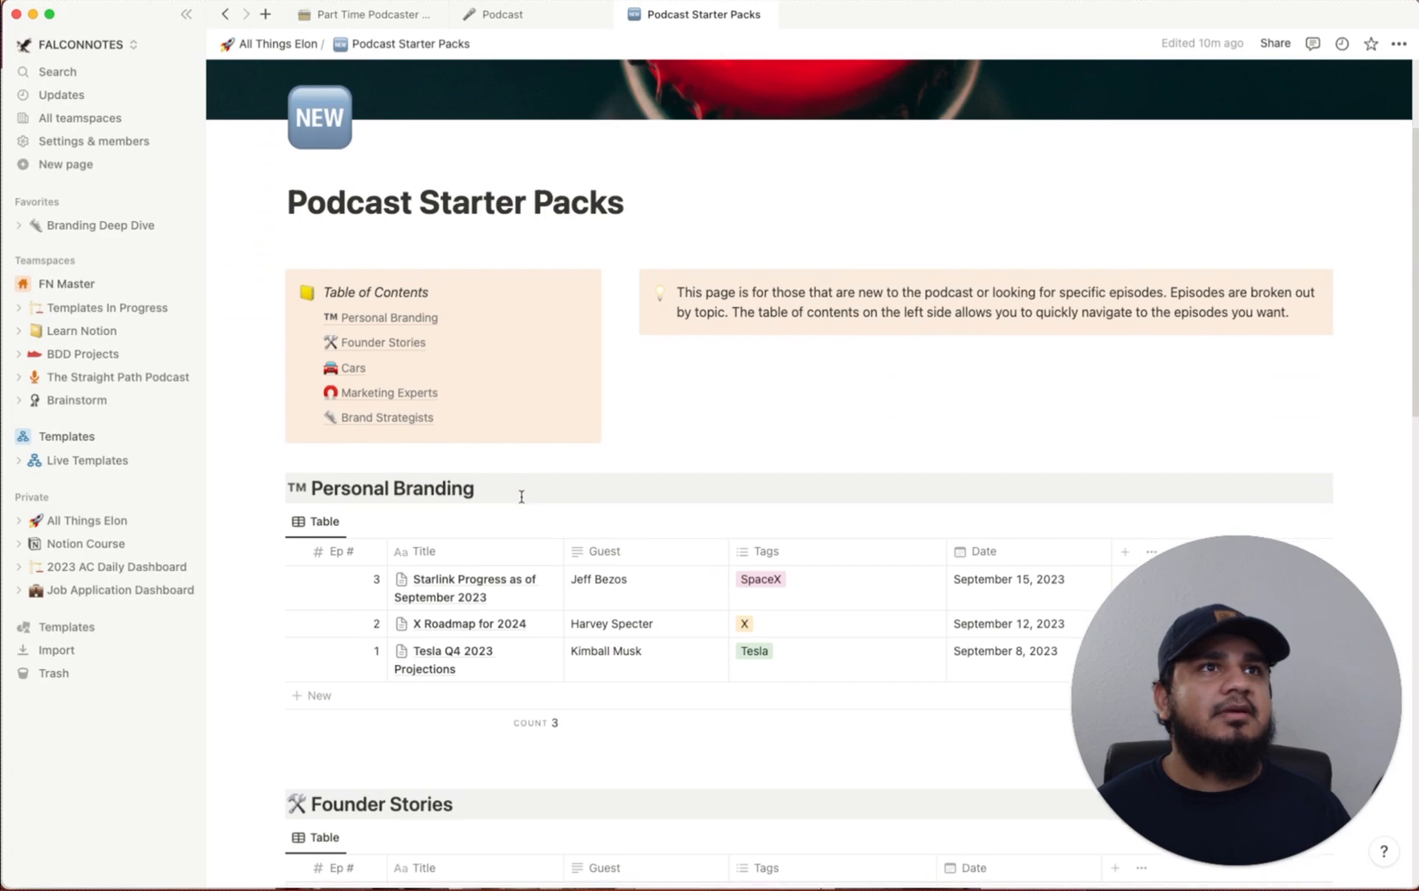
{"action": "scroll", "coordinate": [523, 503], "scroll_direction": "down", "scroll_amount": 1}
{"action": "scroll", "coordinate": [523, 502], "scroll_direction": "up", "scroll_amount": 4}
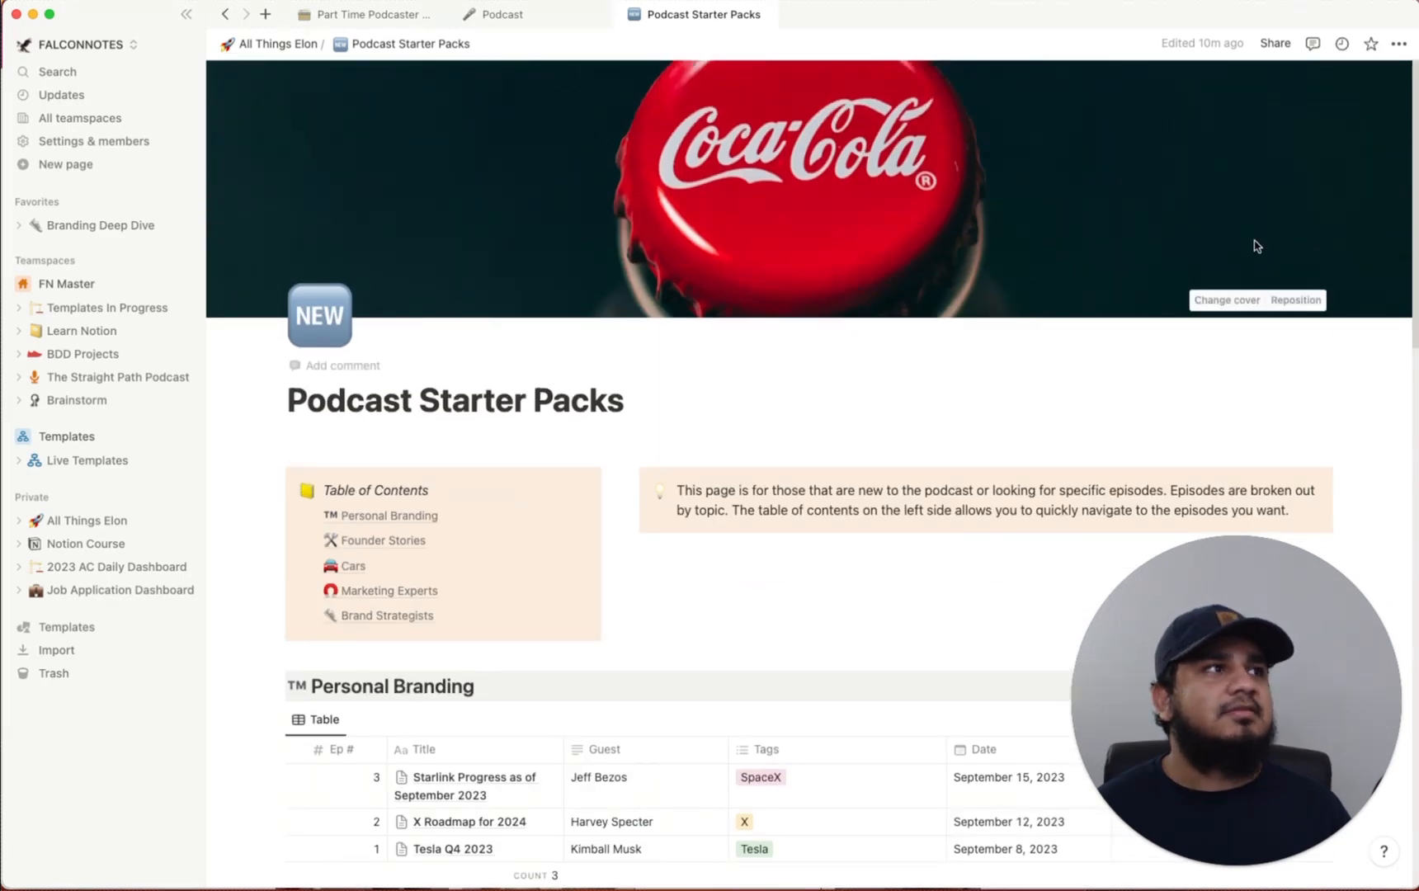
Set the page cover to the James Webb Telescope deep-space gallery image
{"action": "left_click", "coordinate": [1213, 300]}
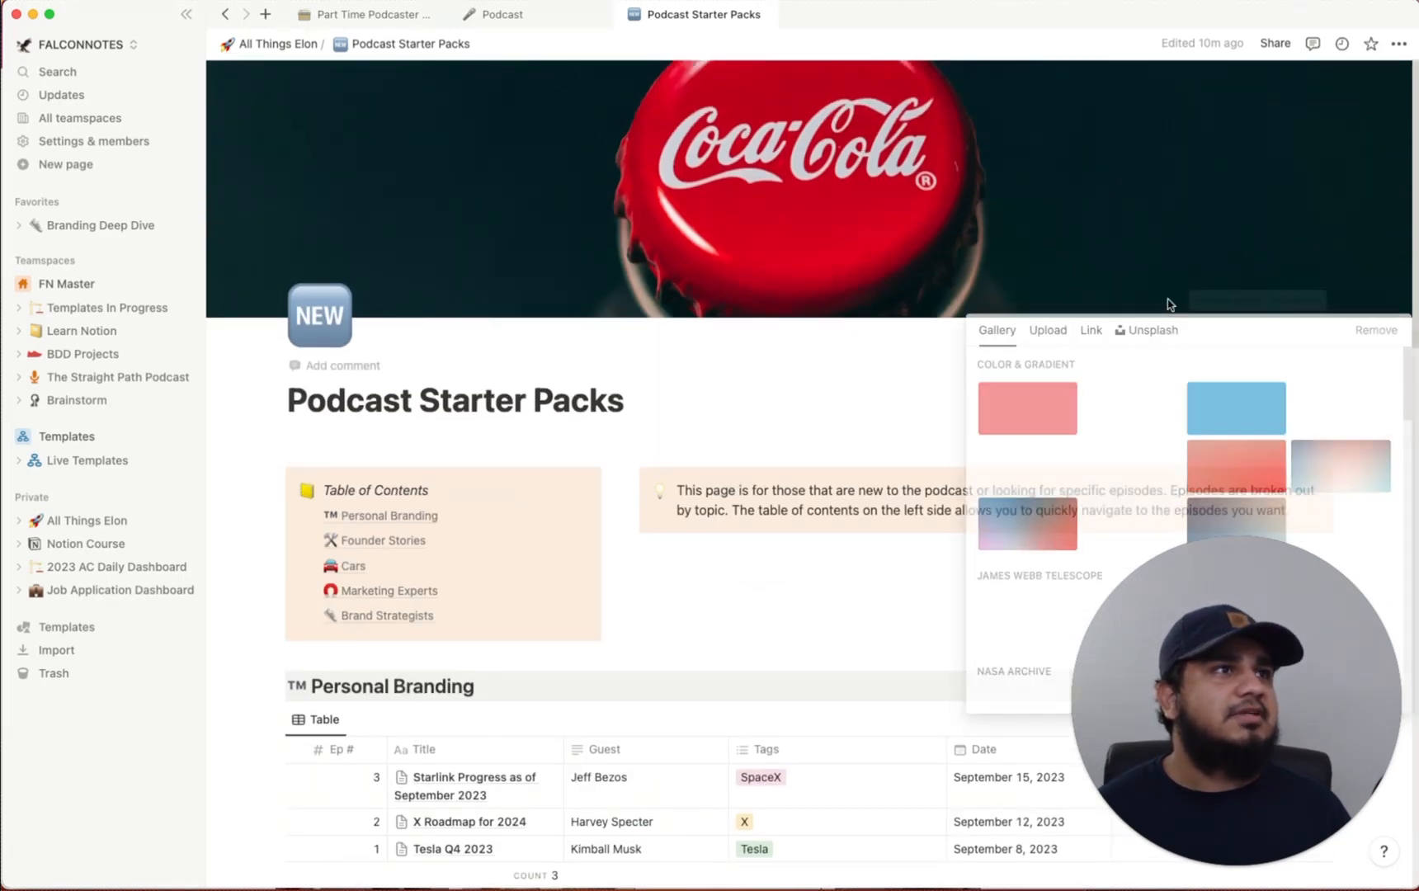
{"action": "left_click", "coordinate": [1143, 333]}
{"action": "type", "text": "space"}
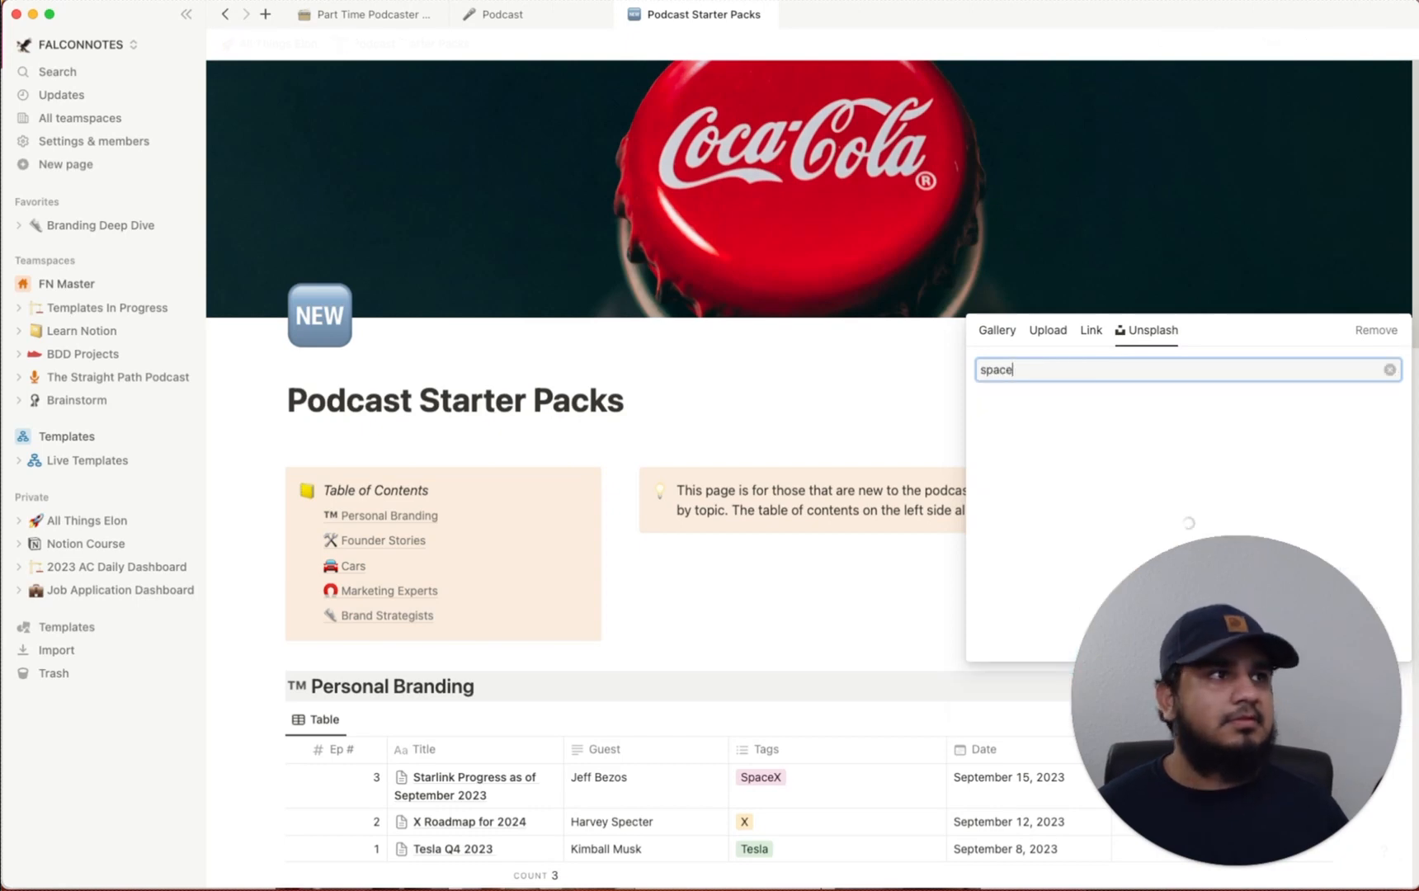
{"action": "left_click", "coordinate": [997, 331]}
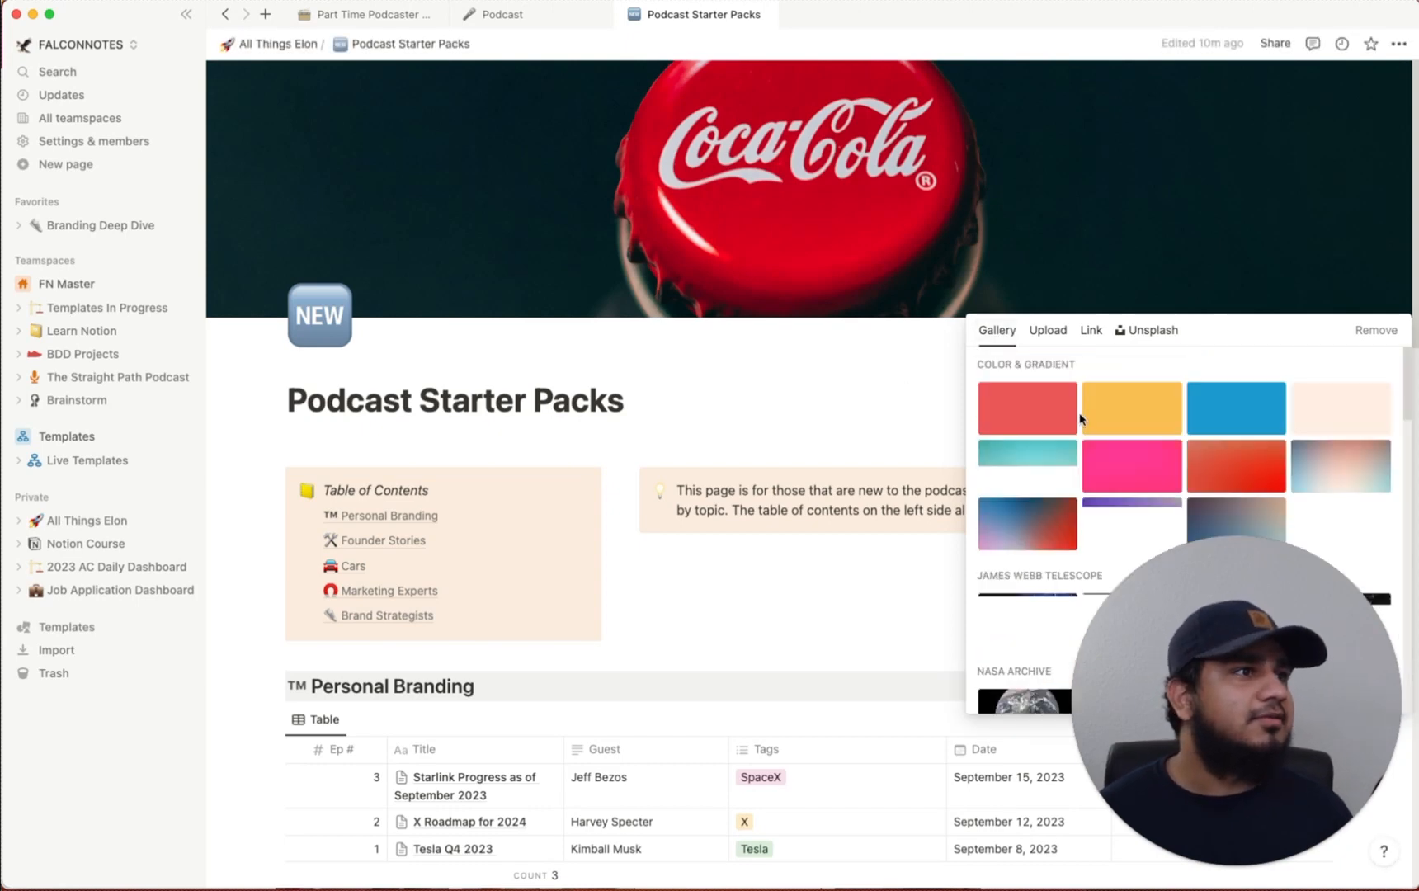
{"action": "scroll", "coordinate": [1208, 465], "scroll_direction": "down", "scroll_amount": 3}
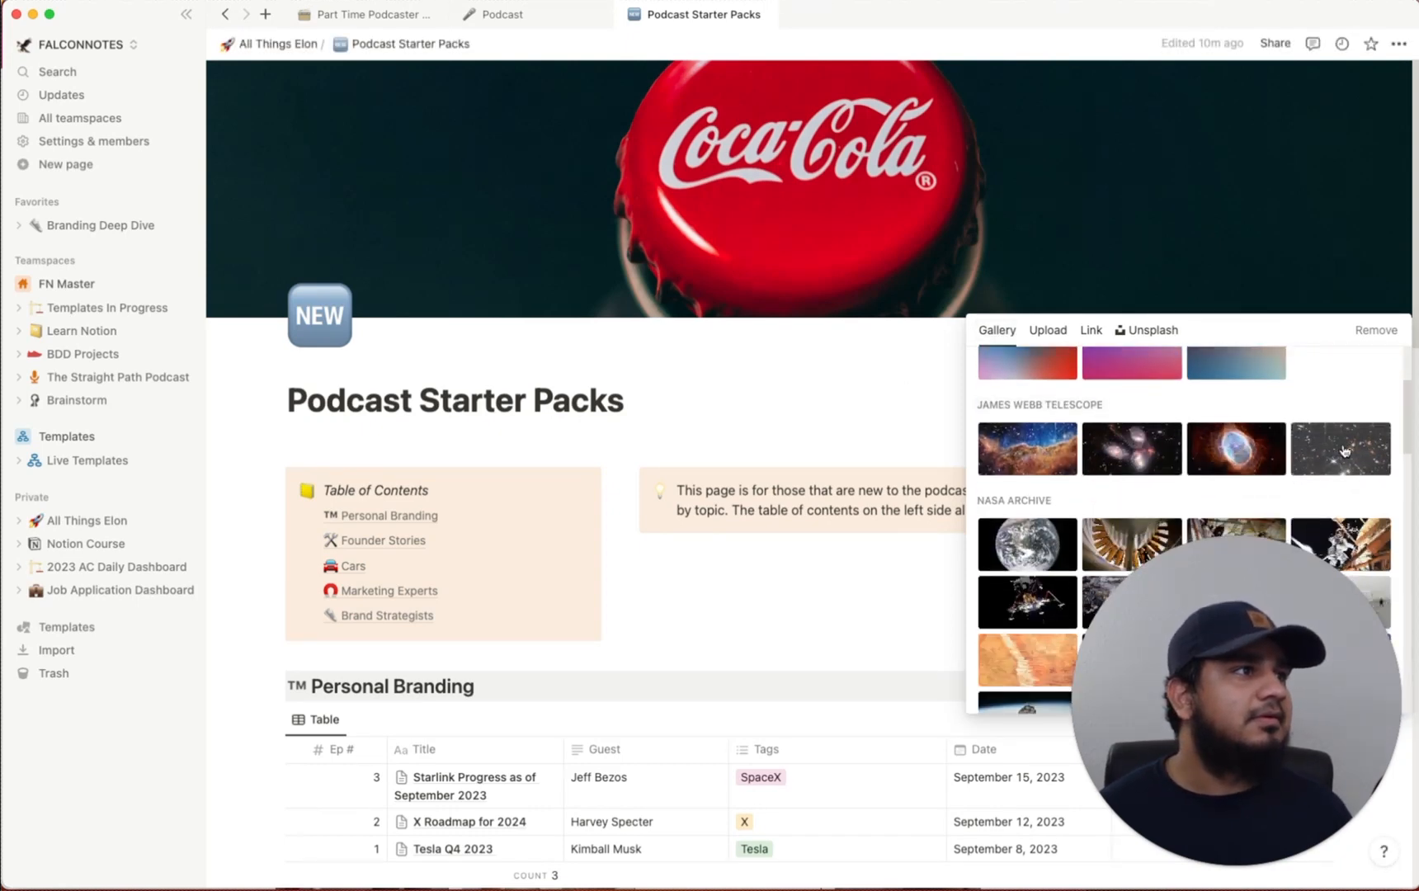
{"action": "left_click", "coordinate": [1333, 448]}
{"action": "left_click", "coordinate": [330, 326]}
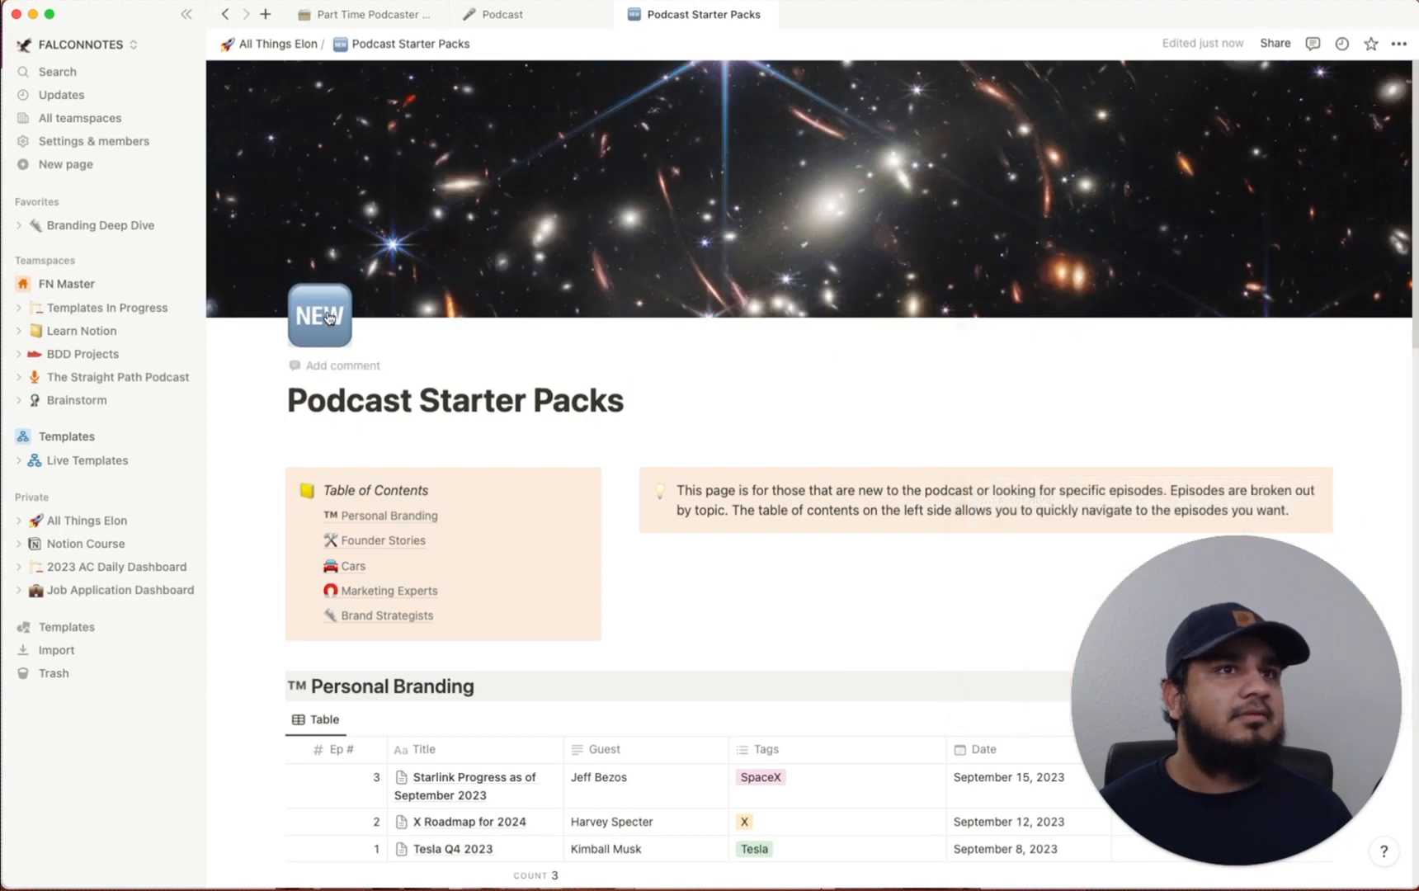
Make the construction-crane emoji the page icon
{"action": "left_click", "coordinate": [330, 326]}
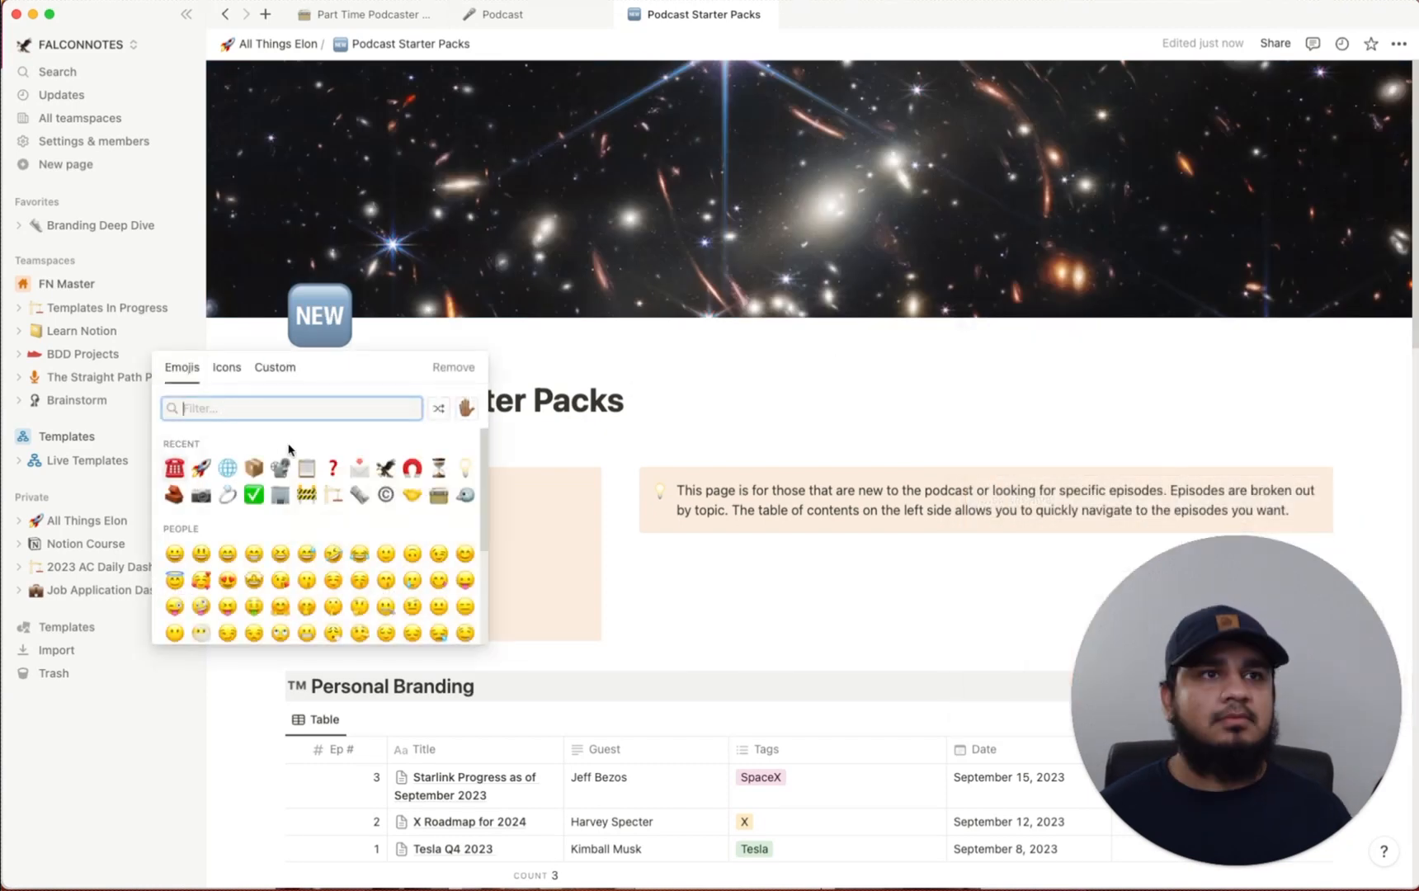
{"action": "left_click", "coordinate": [335, 510]}
{"action": "scroll", "coordinate": [710, 590], "scroll_direction": "down", "scroll_amount": 5}
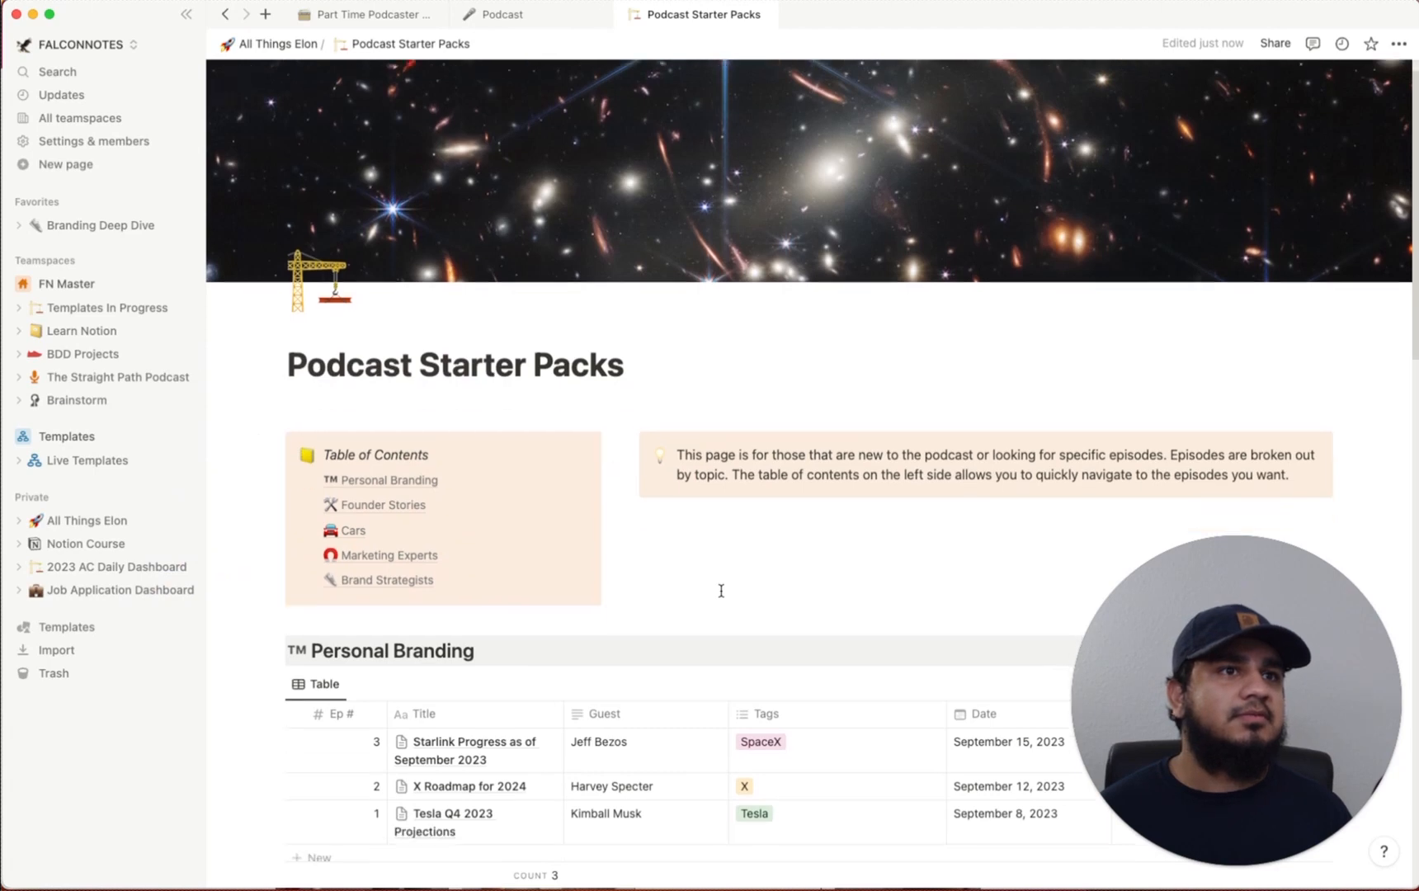
Rename the Personal Branding heading to Tesla with a 🚘 car emoji
{"action": "left_click_drag", "start_coordinate": [498, 446], "coordinate": [312, 440]}
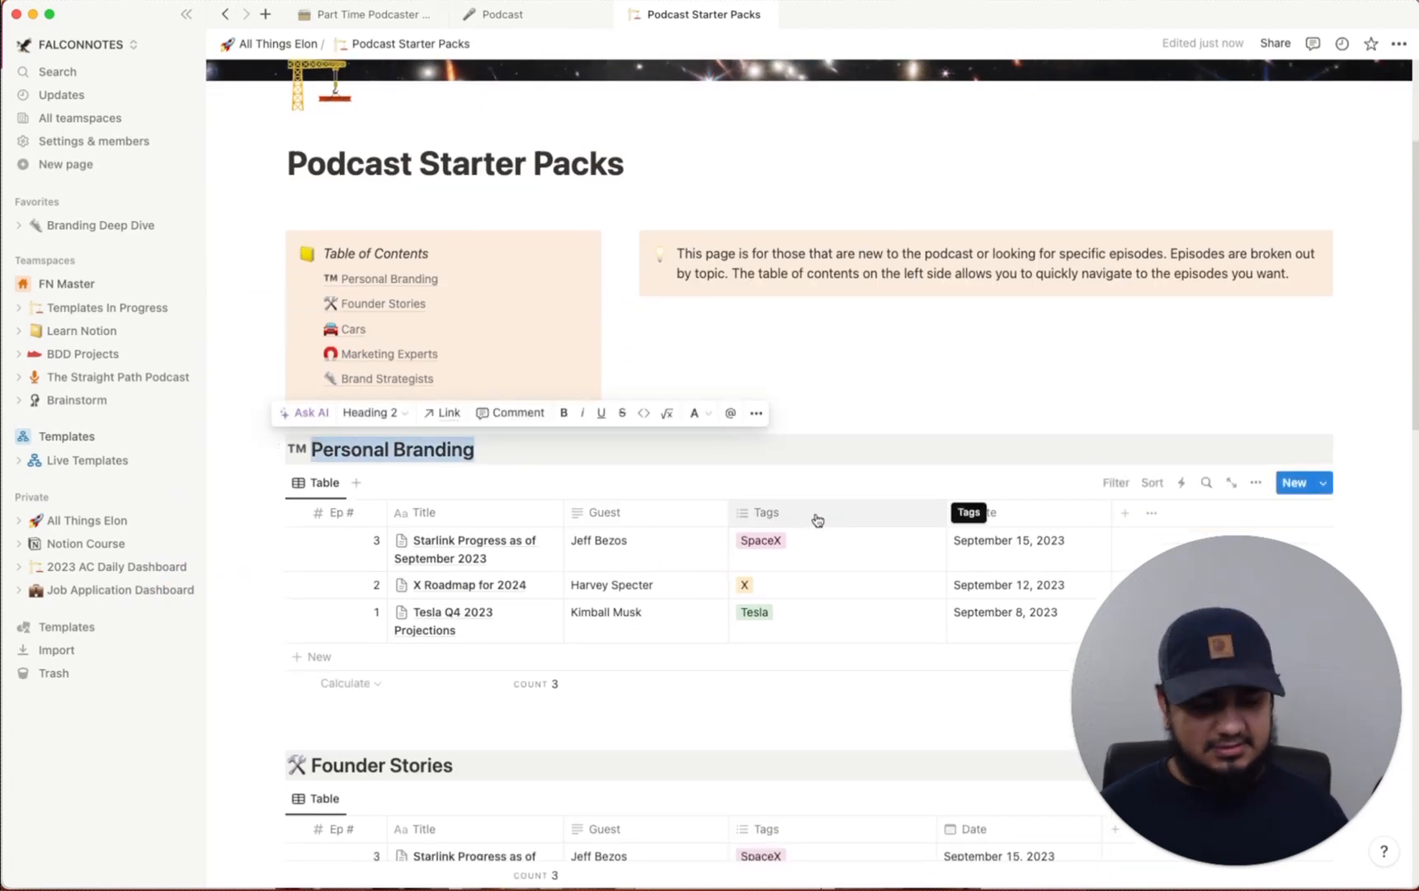
{"action": "key", "text": "BackSpace"}
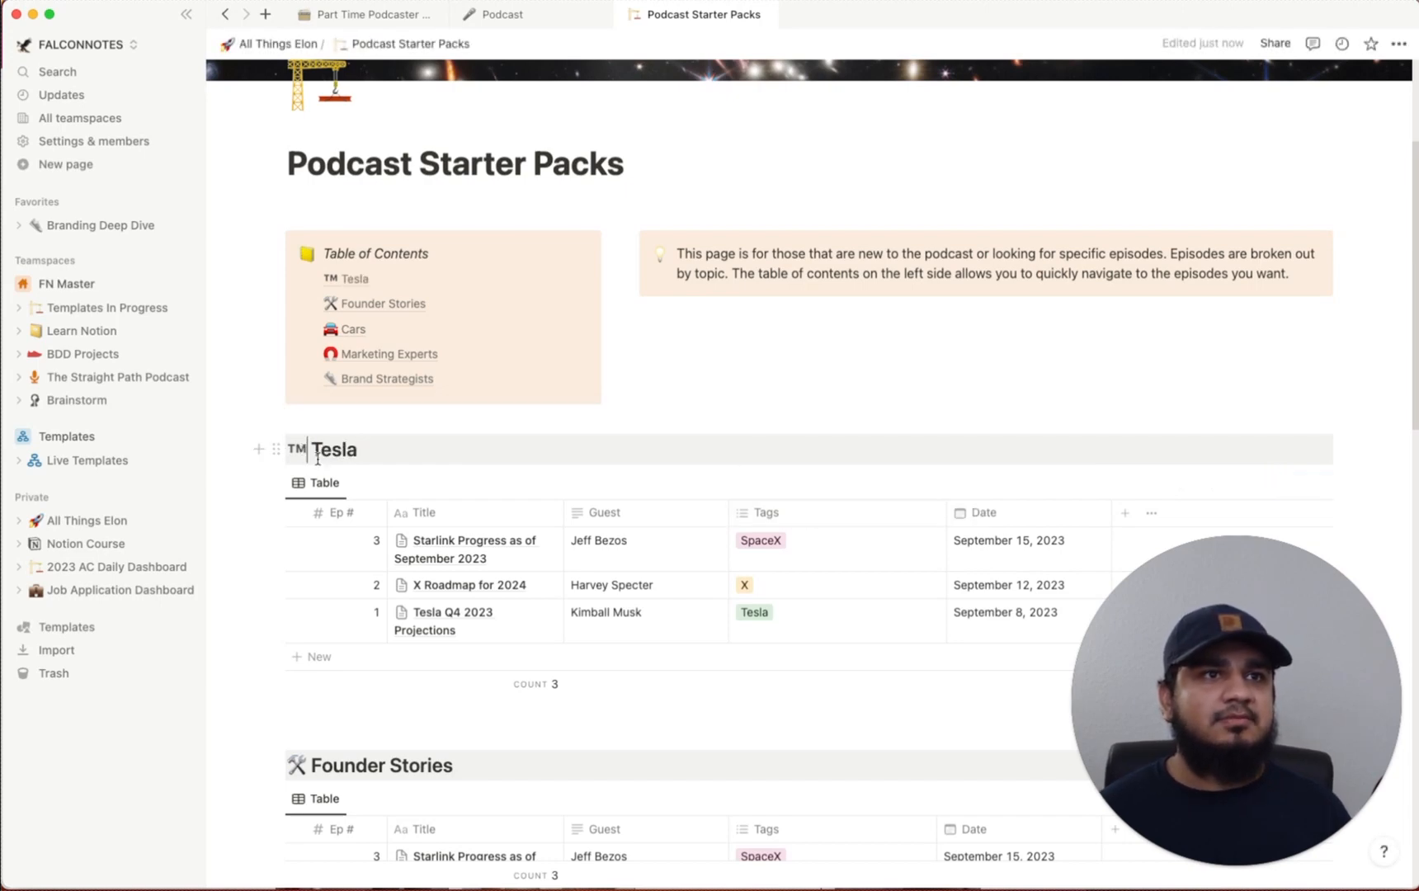
{"action": "key", "text": "BackSpace"}
{"action": "type", "text": "/en"}
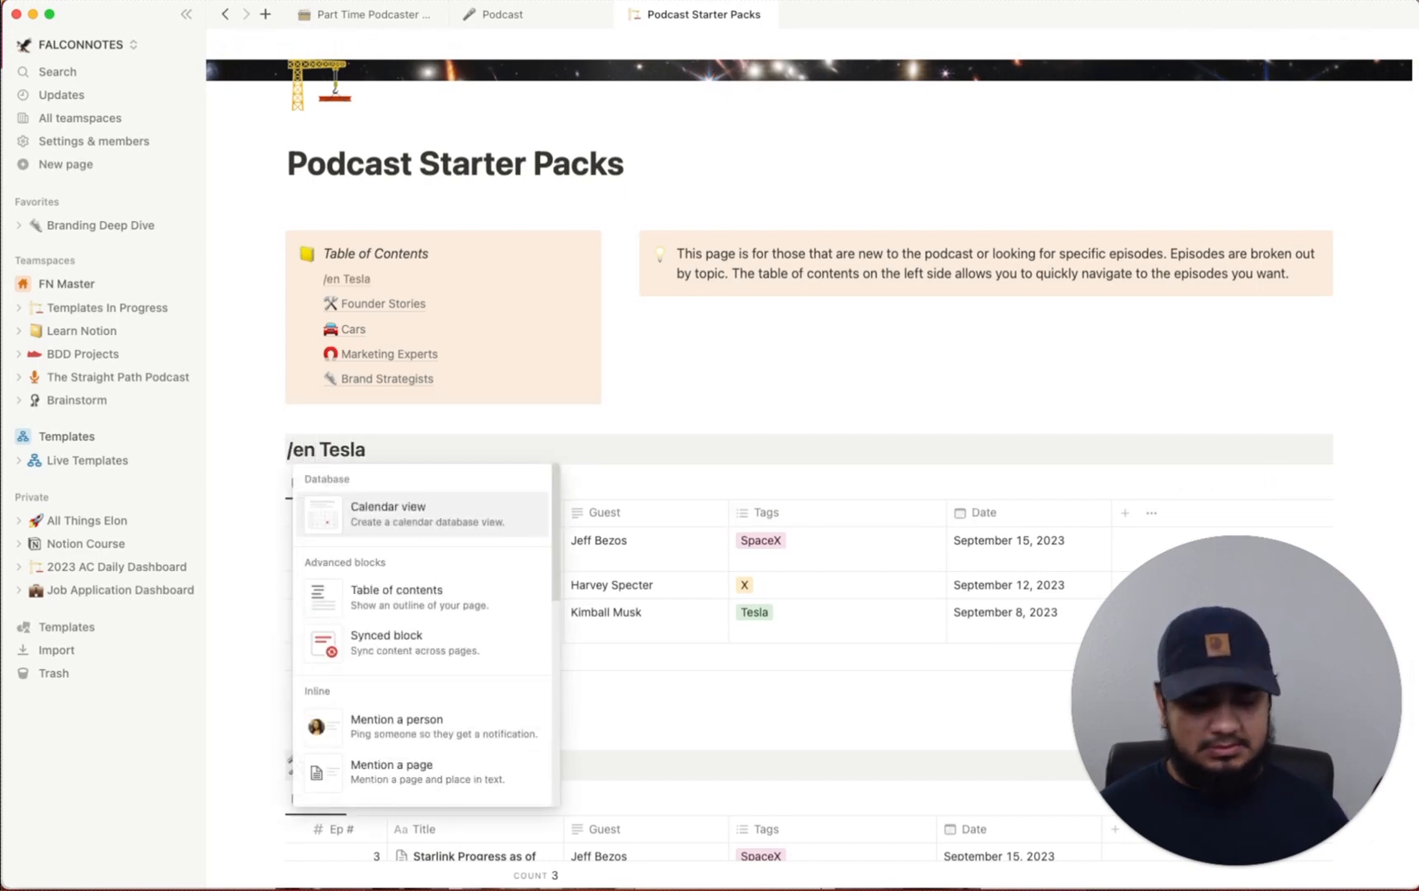
{"action": "type", "text": "mo"}
{"action": "key", "text": "BackSpace"}
{"action": "key", "text": "BackSpace"}
{"action": "key", "text": "BackSpace"}
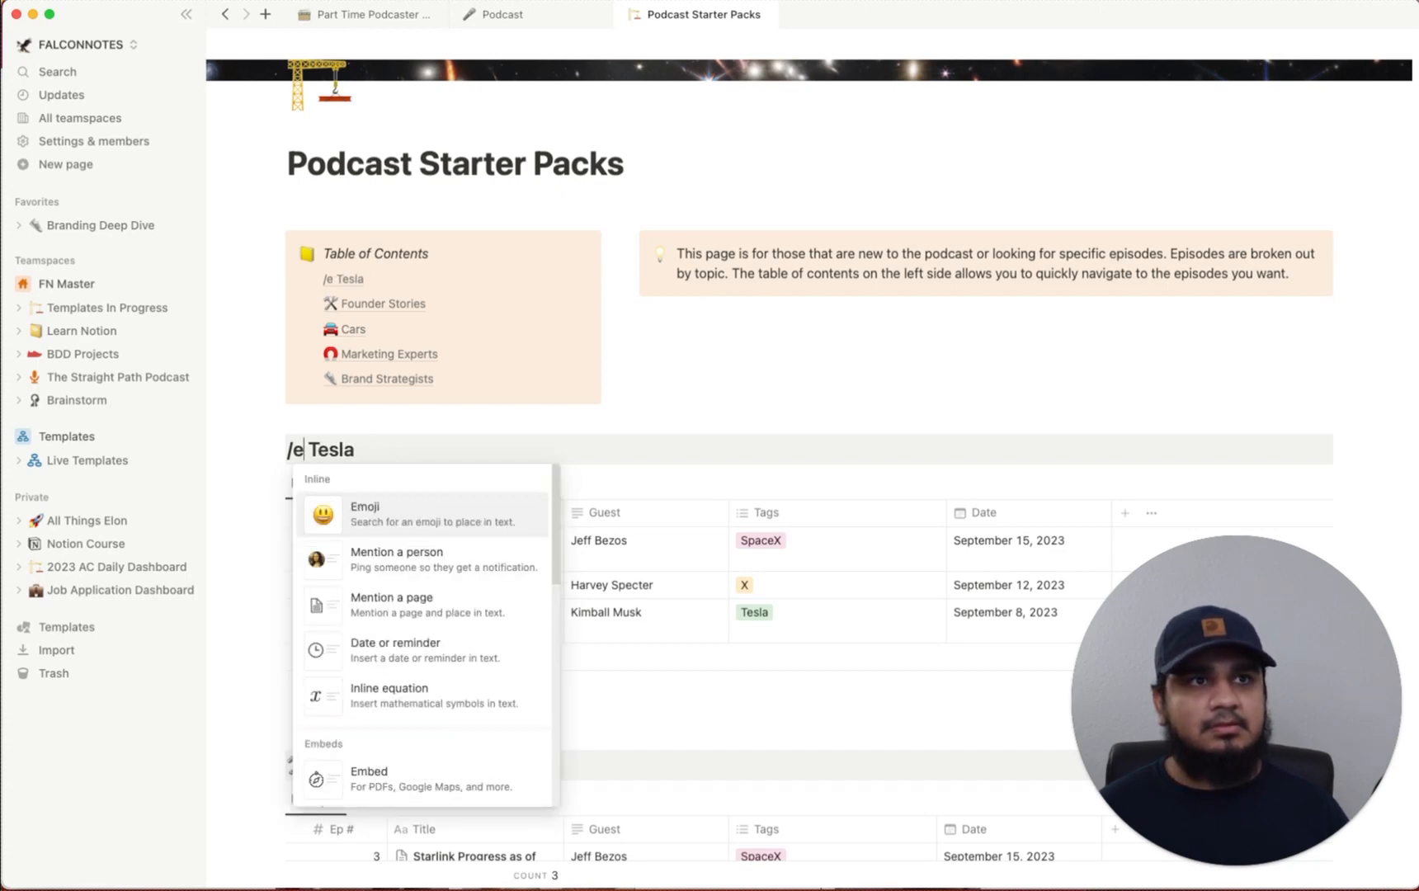
{"action": "type", "text": "m"}
{"action": "key", "text": "Return"}
{"action": "type", "text": ":car"}
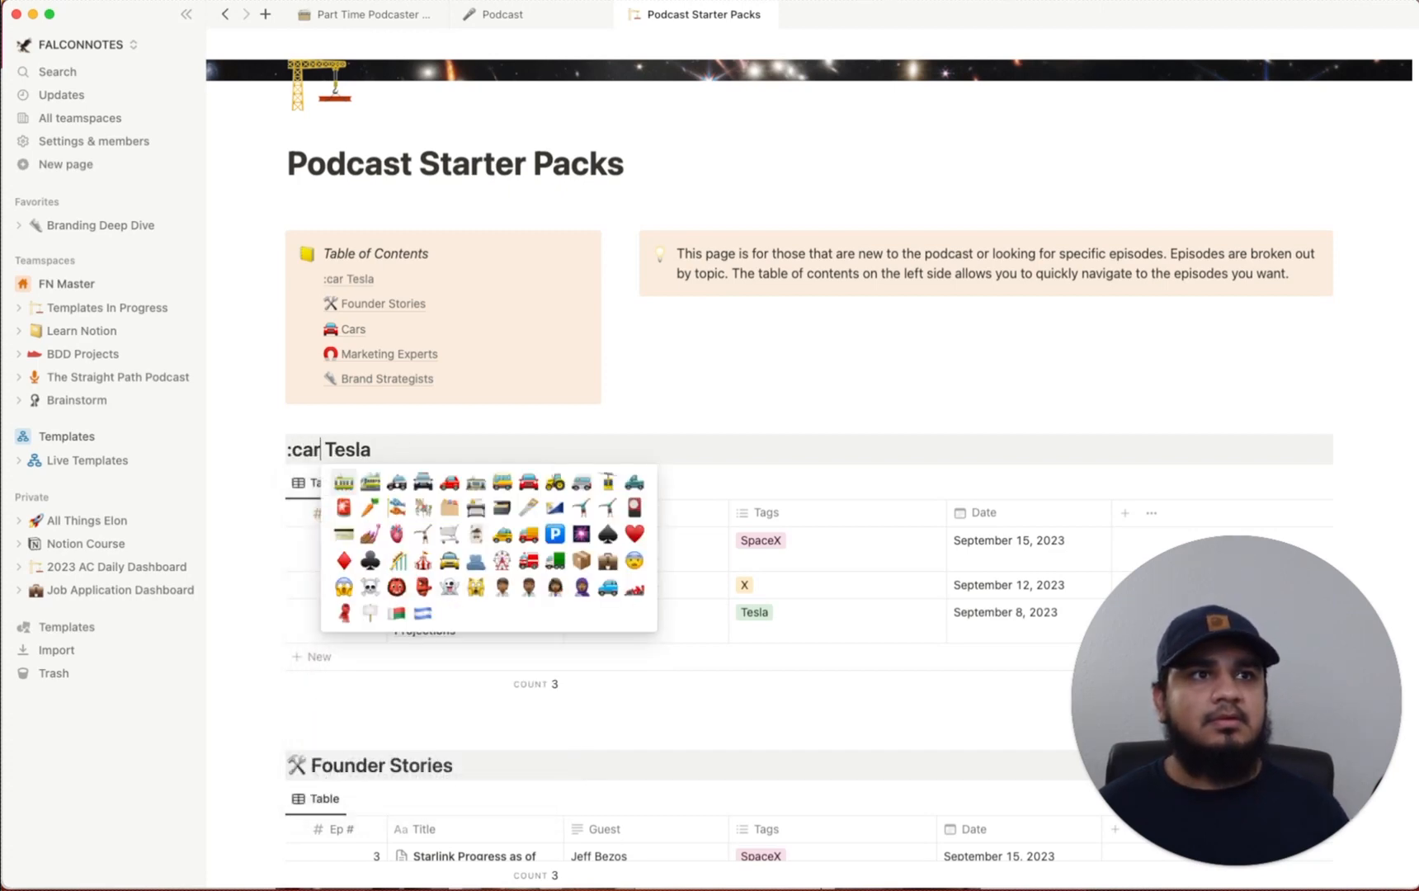
{"action": "left_click", "coordinate": [523, 488]}
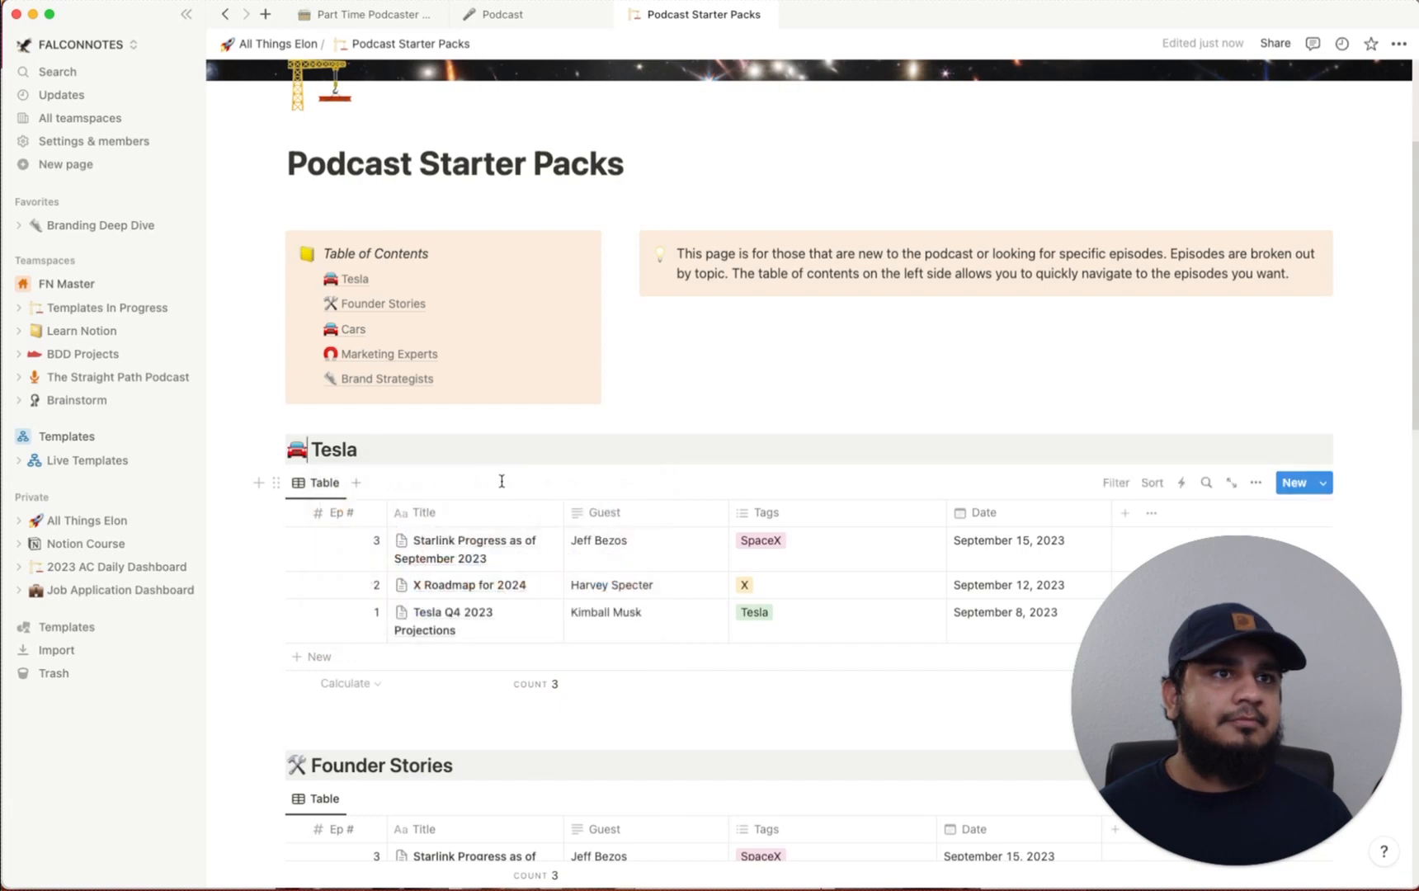
Rename the Founder Stories heading to SpaceX with a 🚀 rocket emoji
{"action": "left_click_drag", "start_coordinate": [455, 765], "coordinate": [312, 765]}
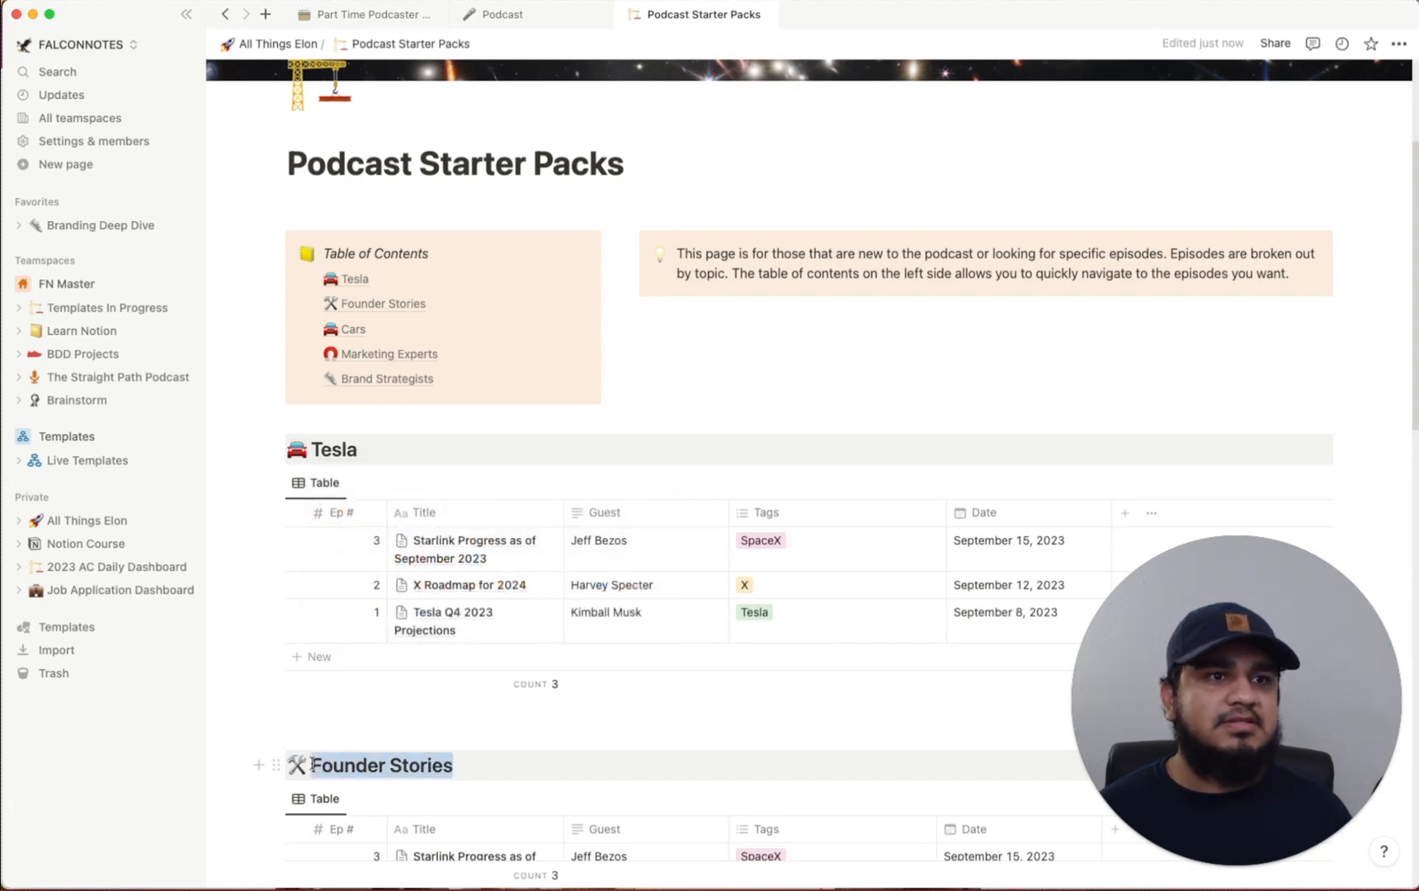
{"action": "key", "text": "BackSpace"}
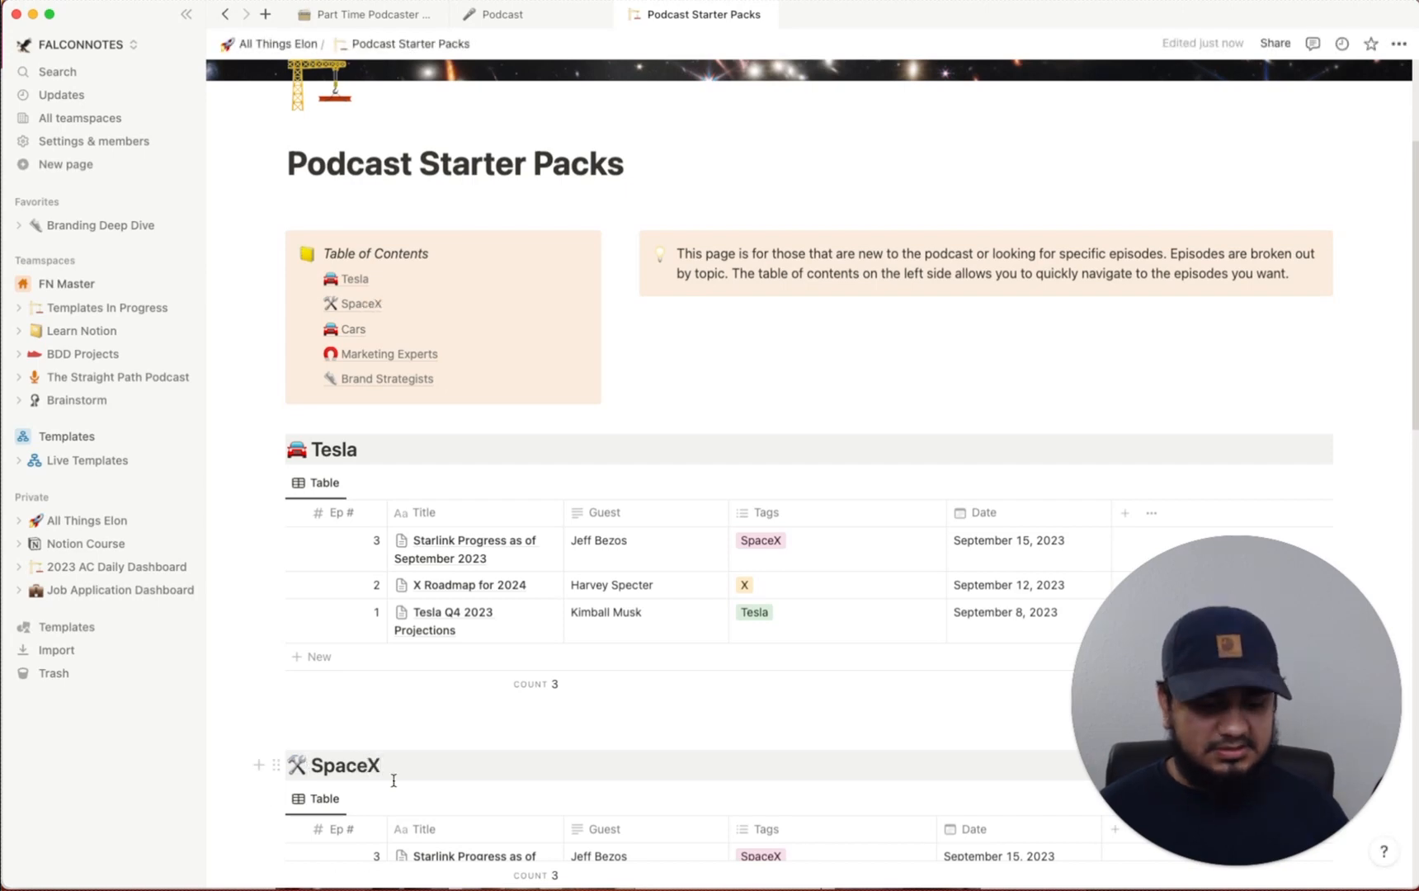
{"action": "key", "text": "BackSpace"}
{"action": "type", "text": "/emoi"}
{"action": "key", "text": "BackSpace"}
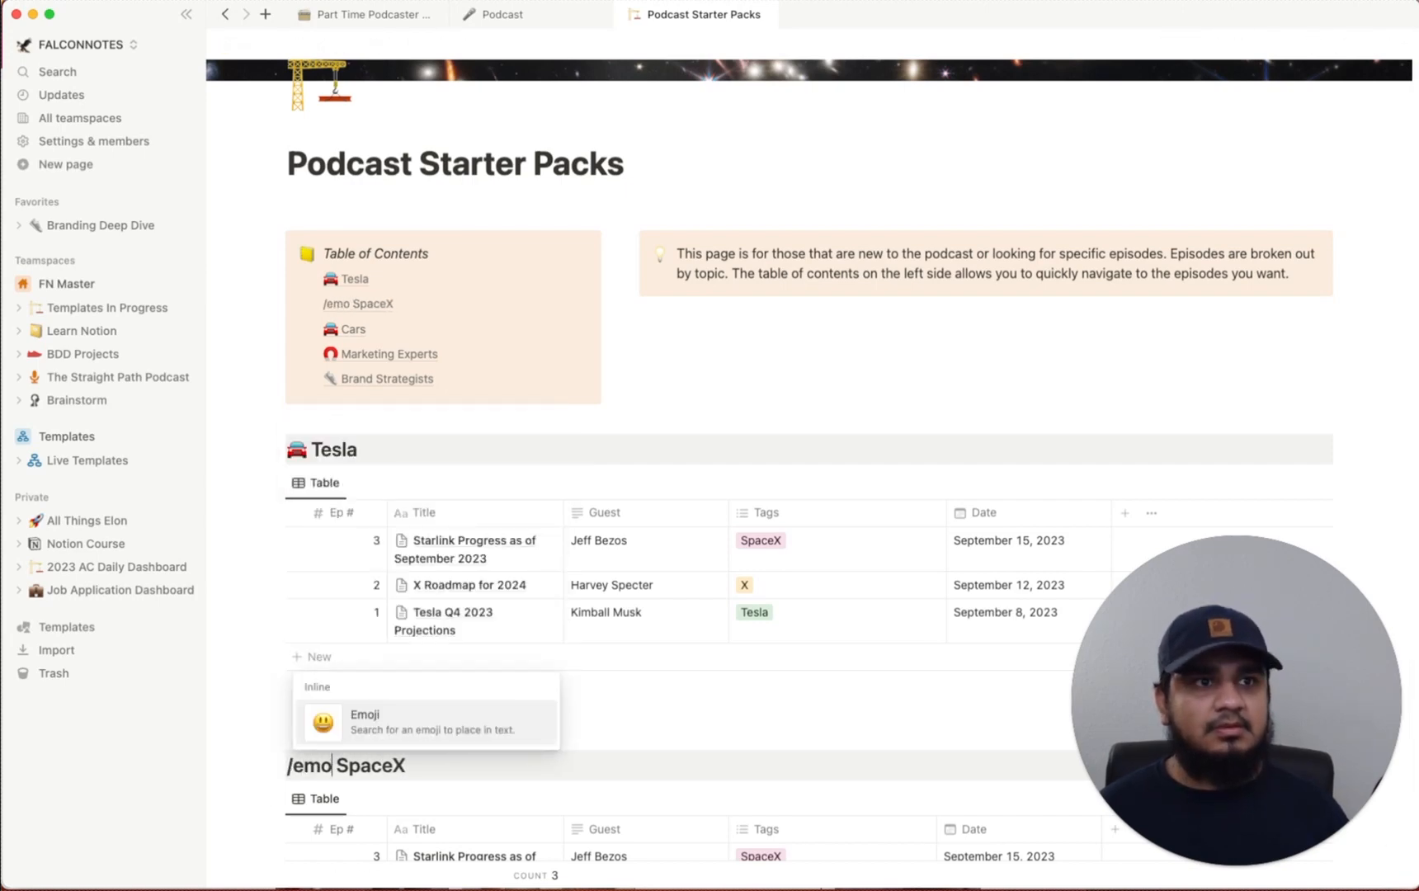
{"action": "type", "text": "ji"}
{"action": "key", "text": "Return"}
{"action": "key", "text": "Escape"}
{"action": "type", "text": ":rock"}
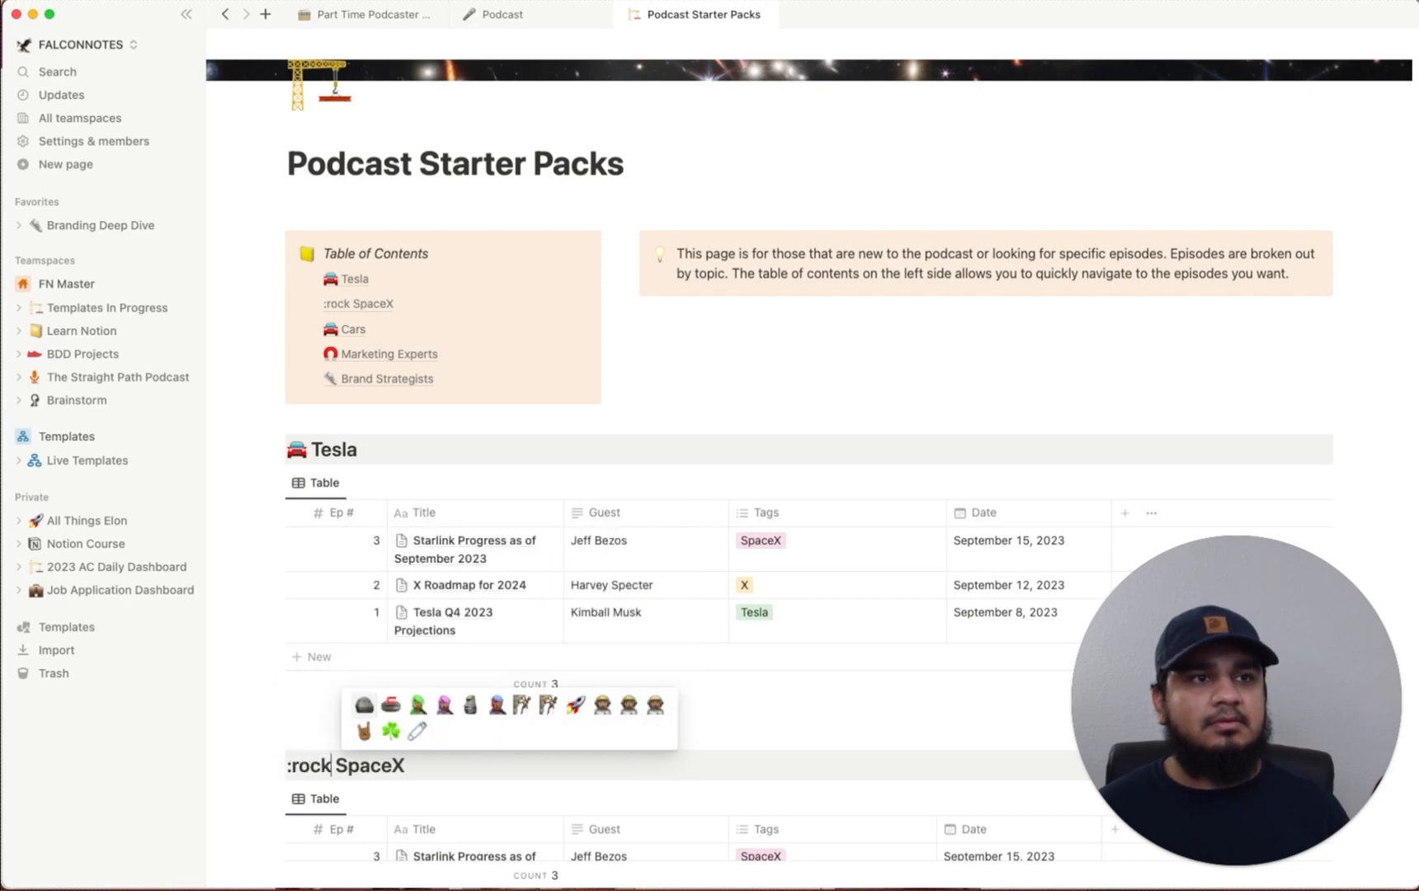
{"action": "type", "text": "e"}
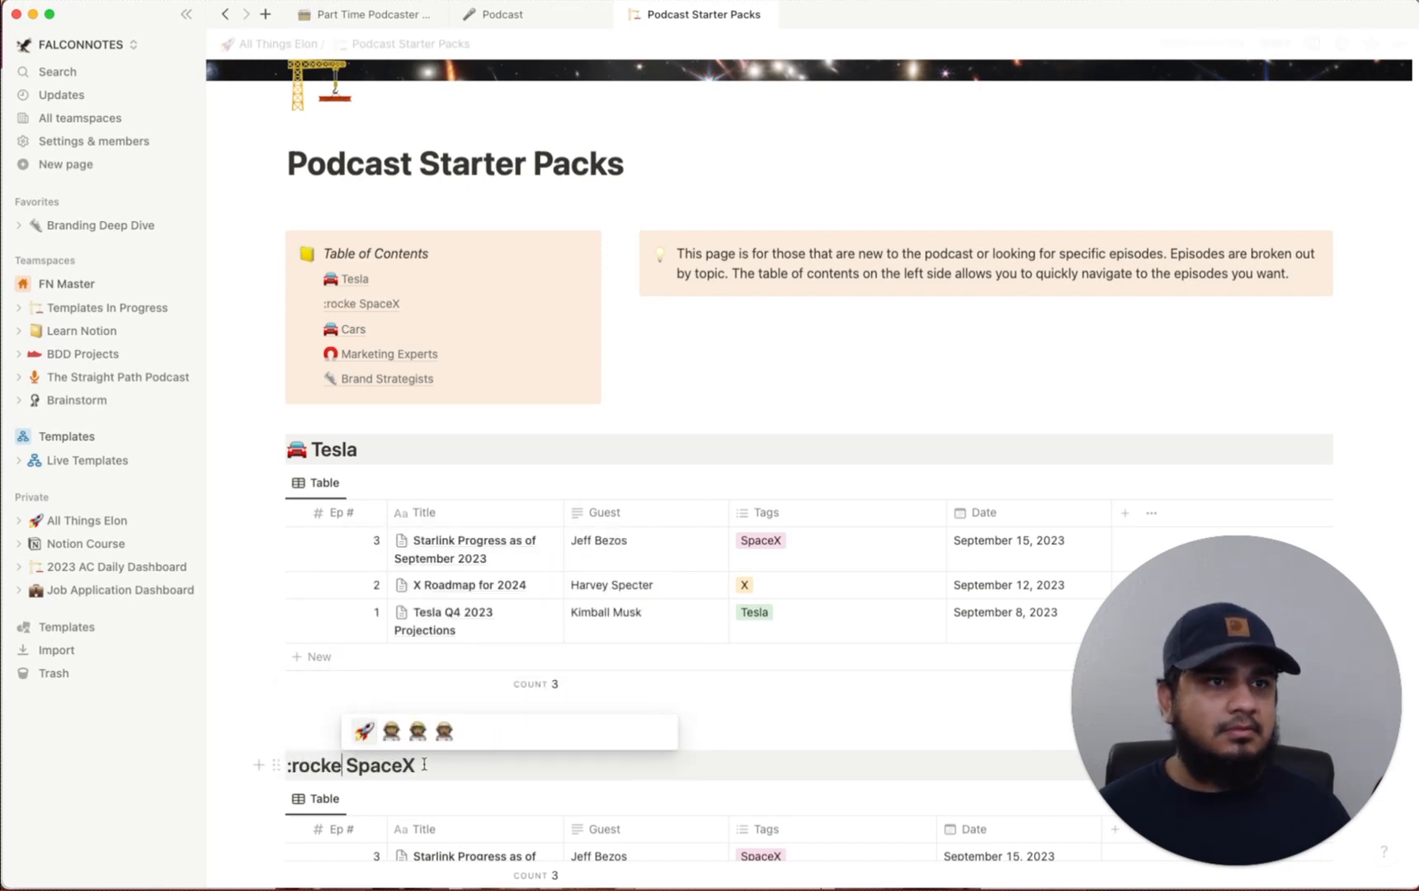
{"action": "left_click", "coordinate": [364, 729]}
Rename the third heading to X with a 📱 phone emoji
{"action": "scroll", "coordinate": [381, 768], "scroll_direction": "down", "scroll_amount": 6}
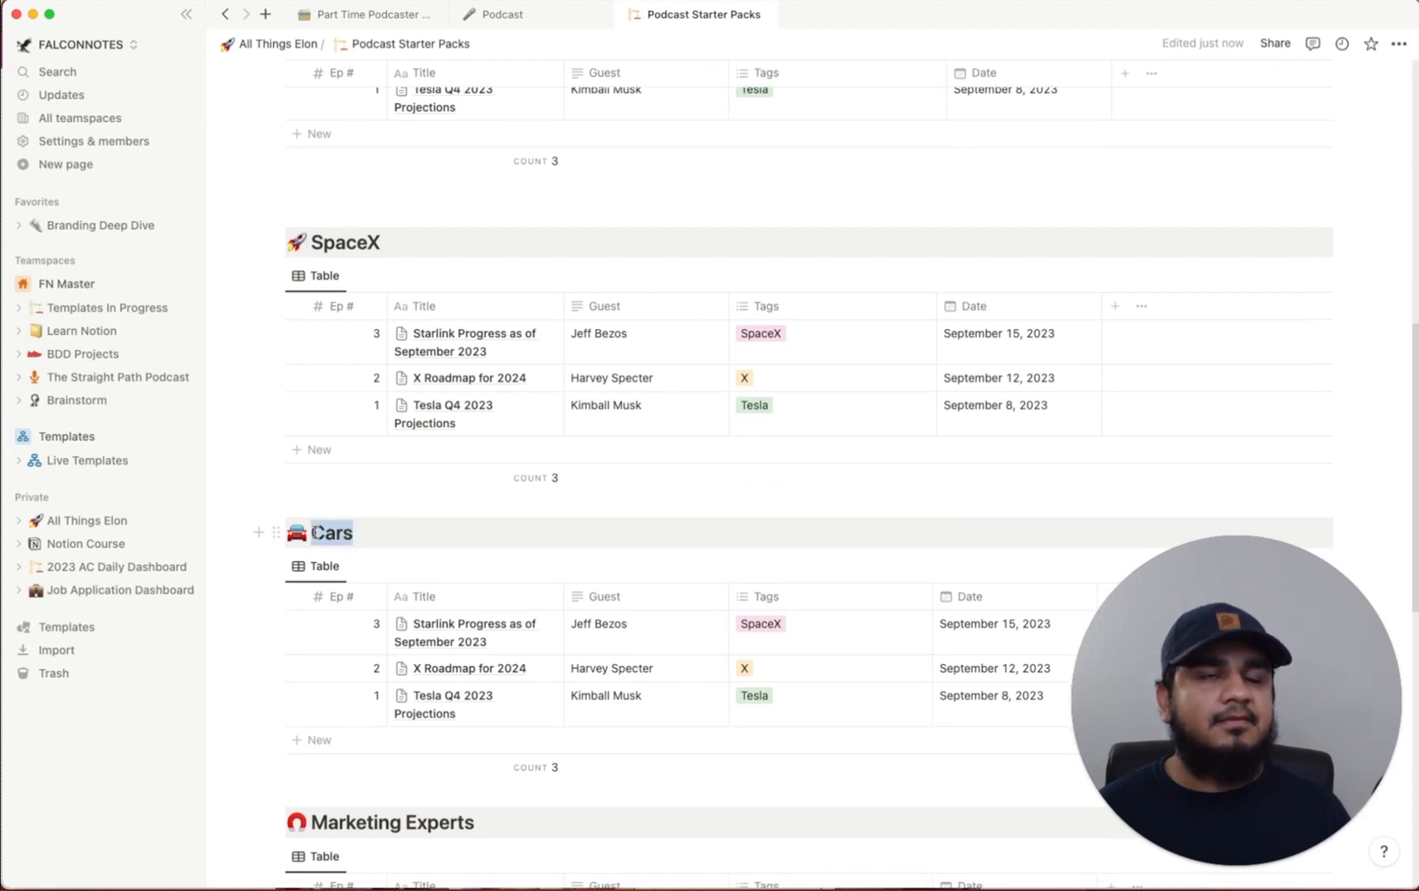
{"action": "type", "text": "X"}
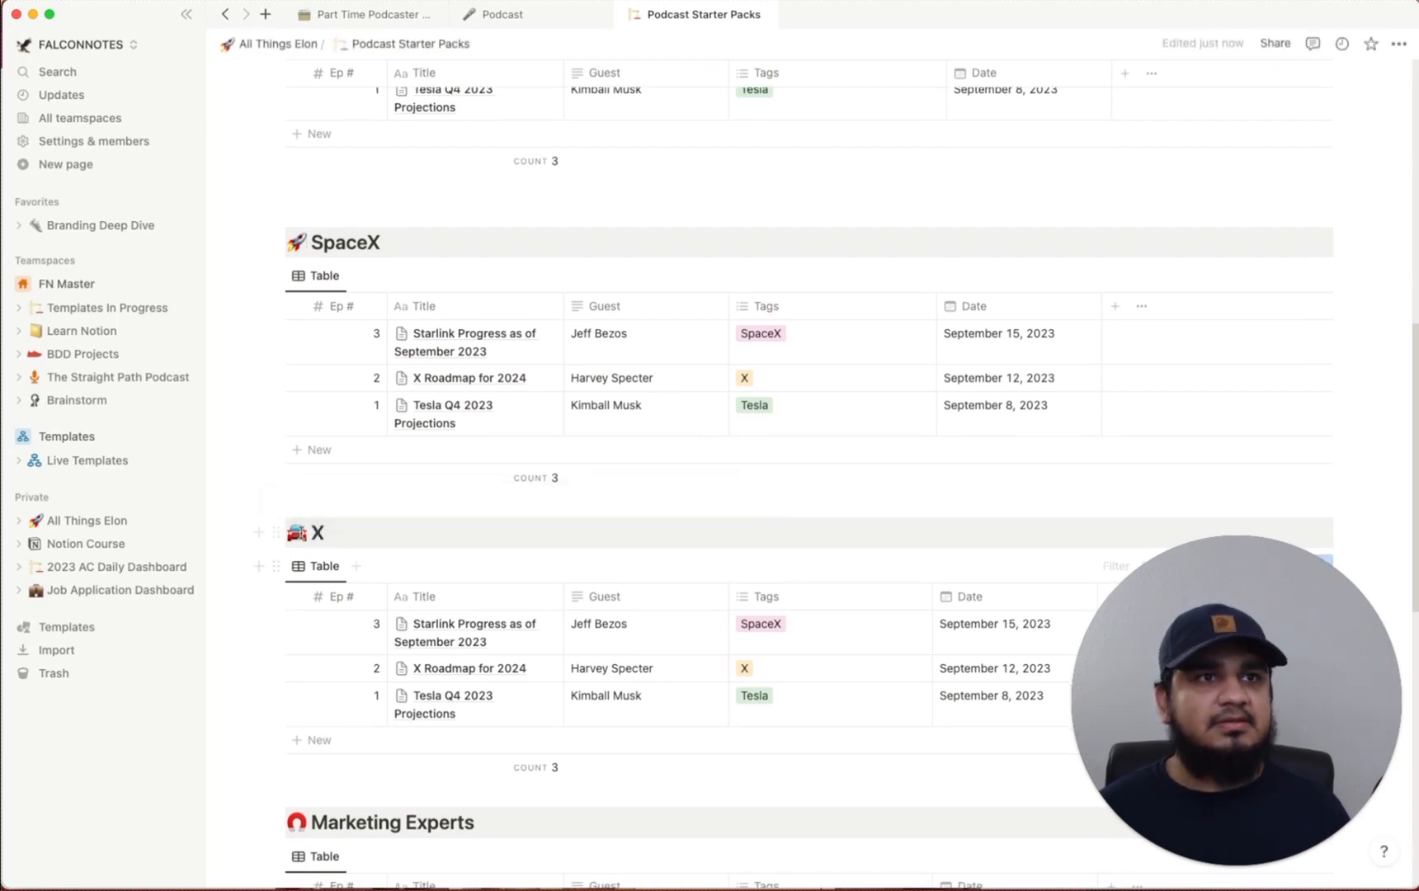
{"action": "key", "text": "BackSpace"}
{"action": "type", "text": "/emoji"}
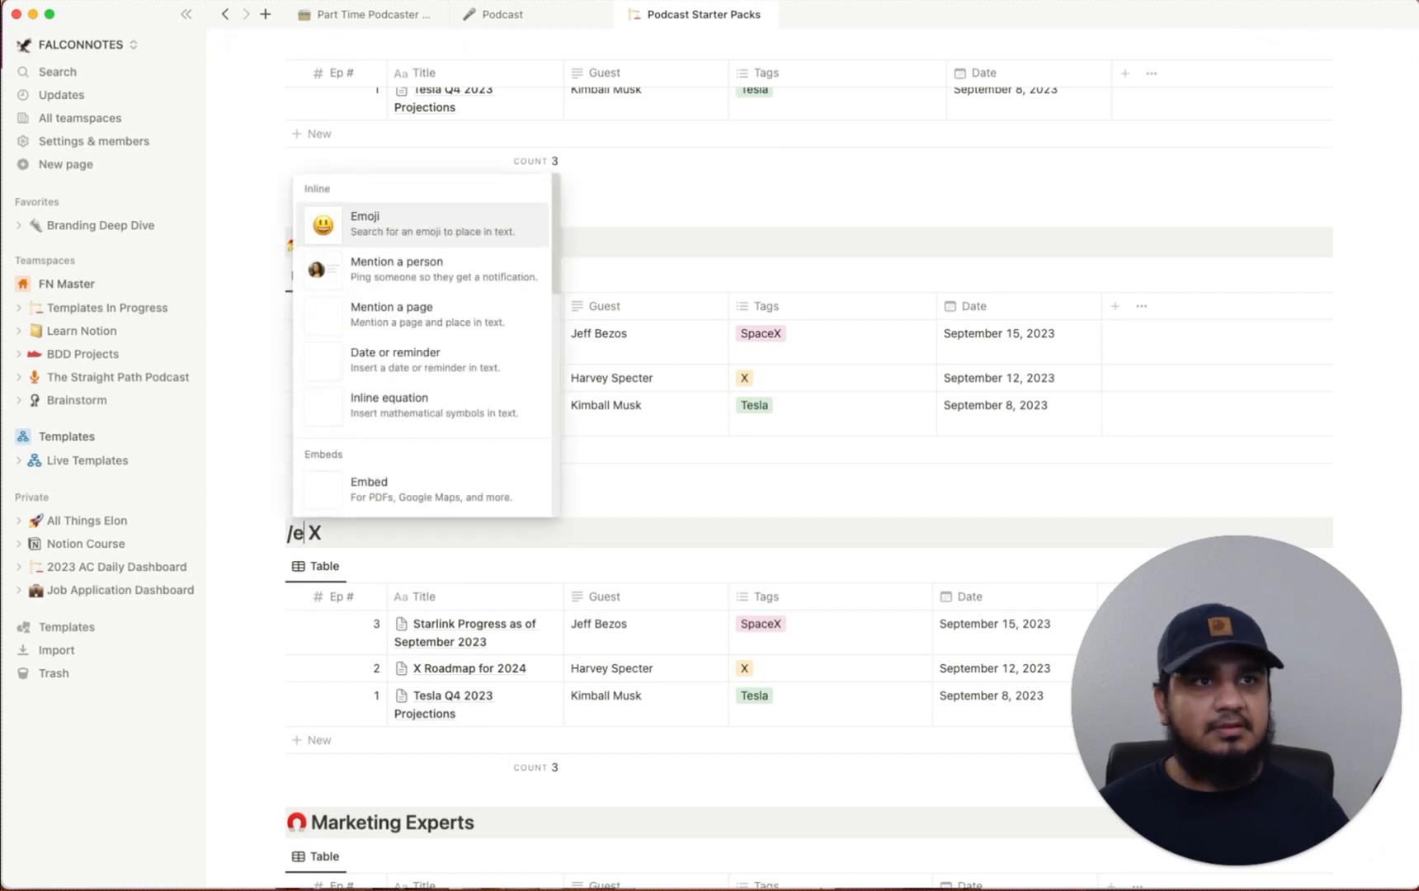
{"action": "key", "text": "Return"}
{"action": "type", "text": "phone"}
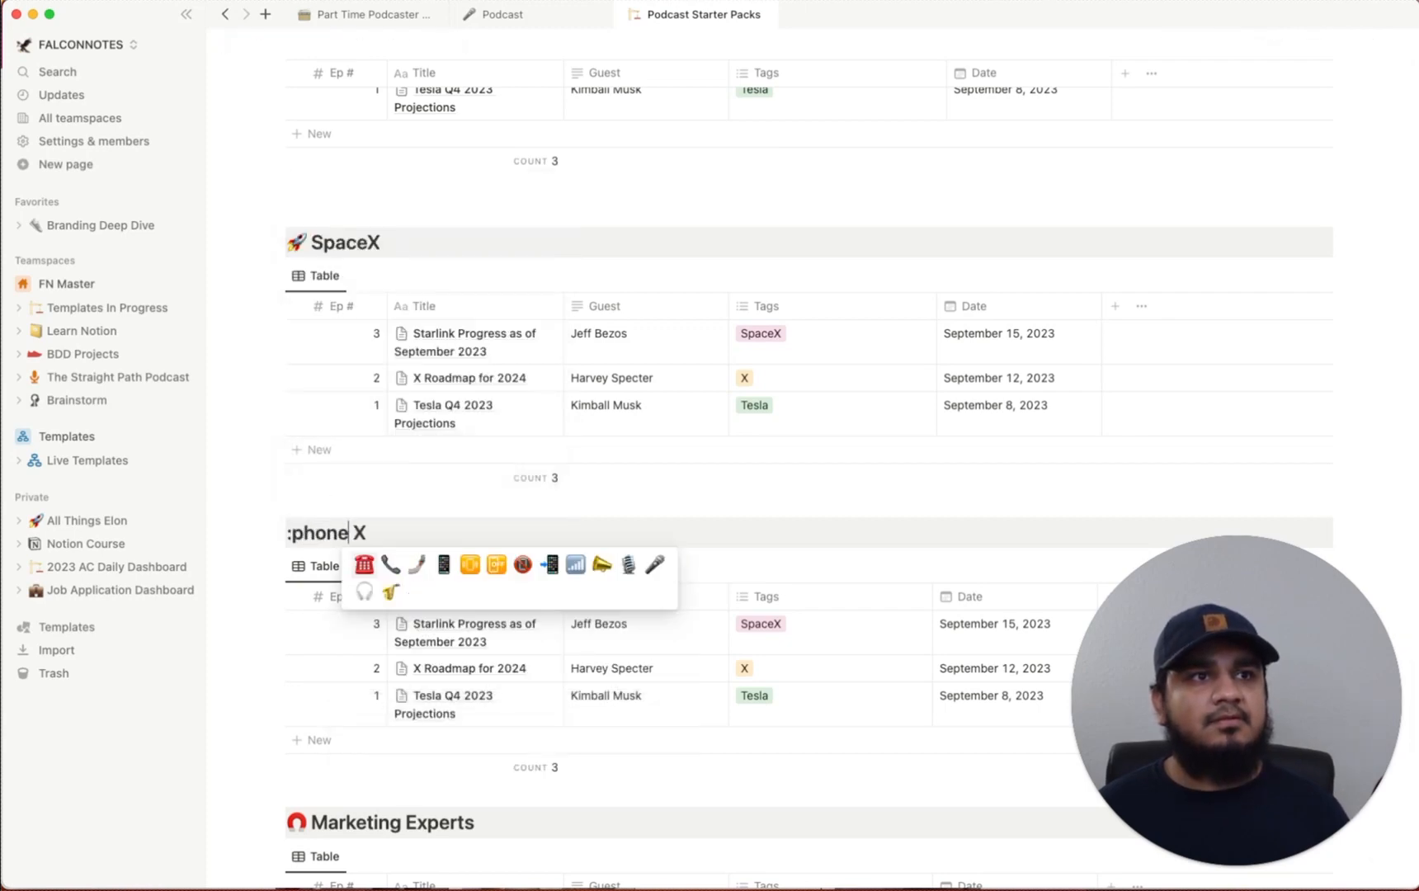
{"action": "left_click", "coordinate": [444, 565]}
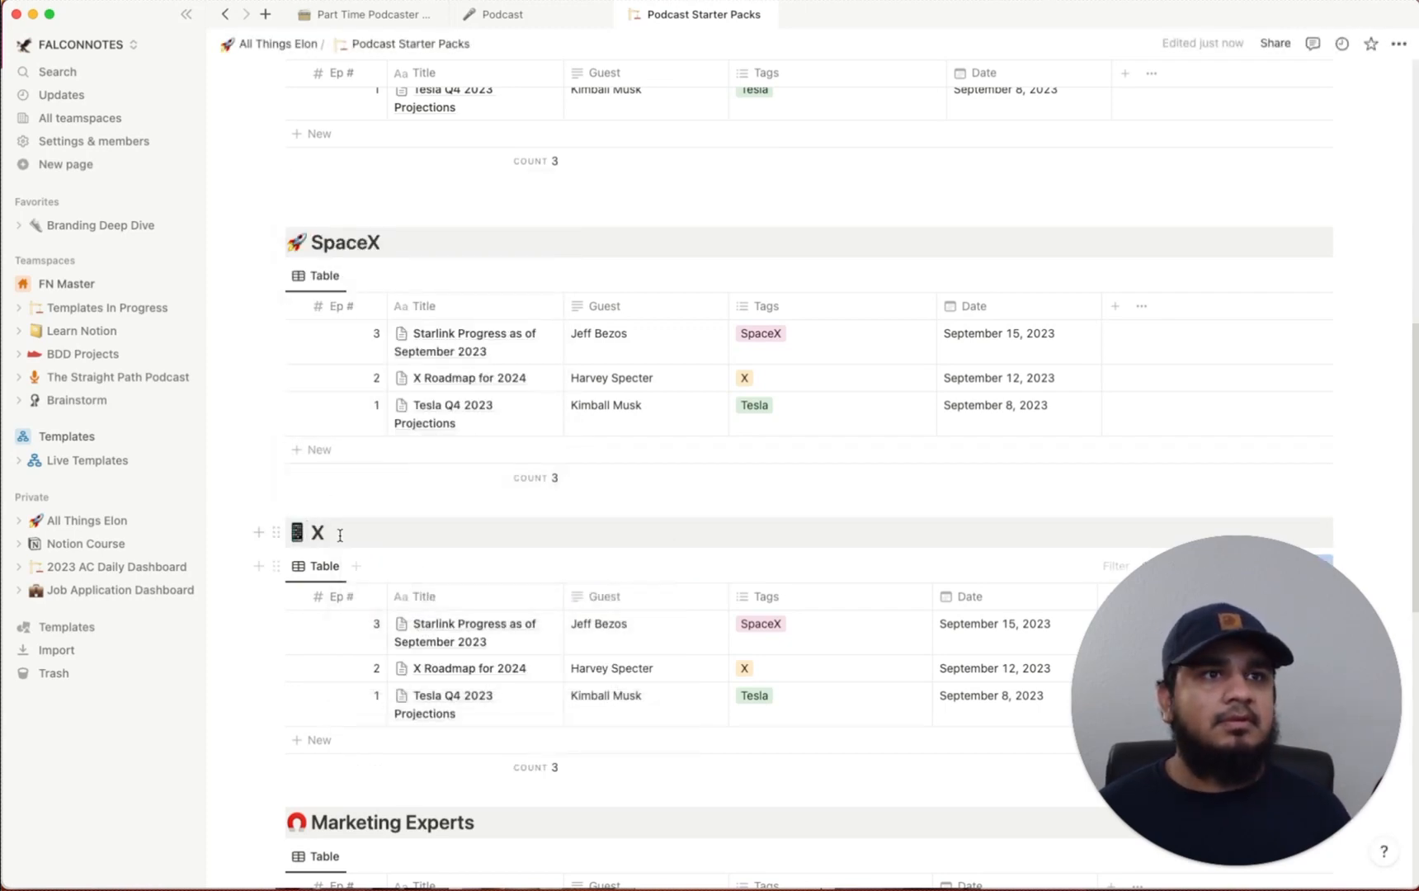
Delete the Marketing Experts and Brand Strategists sections
{"action": "scroll", "coordinate": [364, 564], "scroll_direction": "down", "scroll_amount": 5}
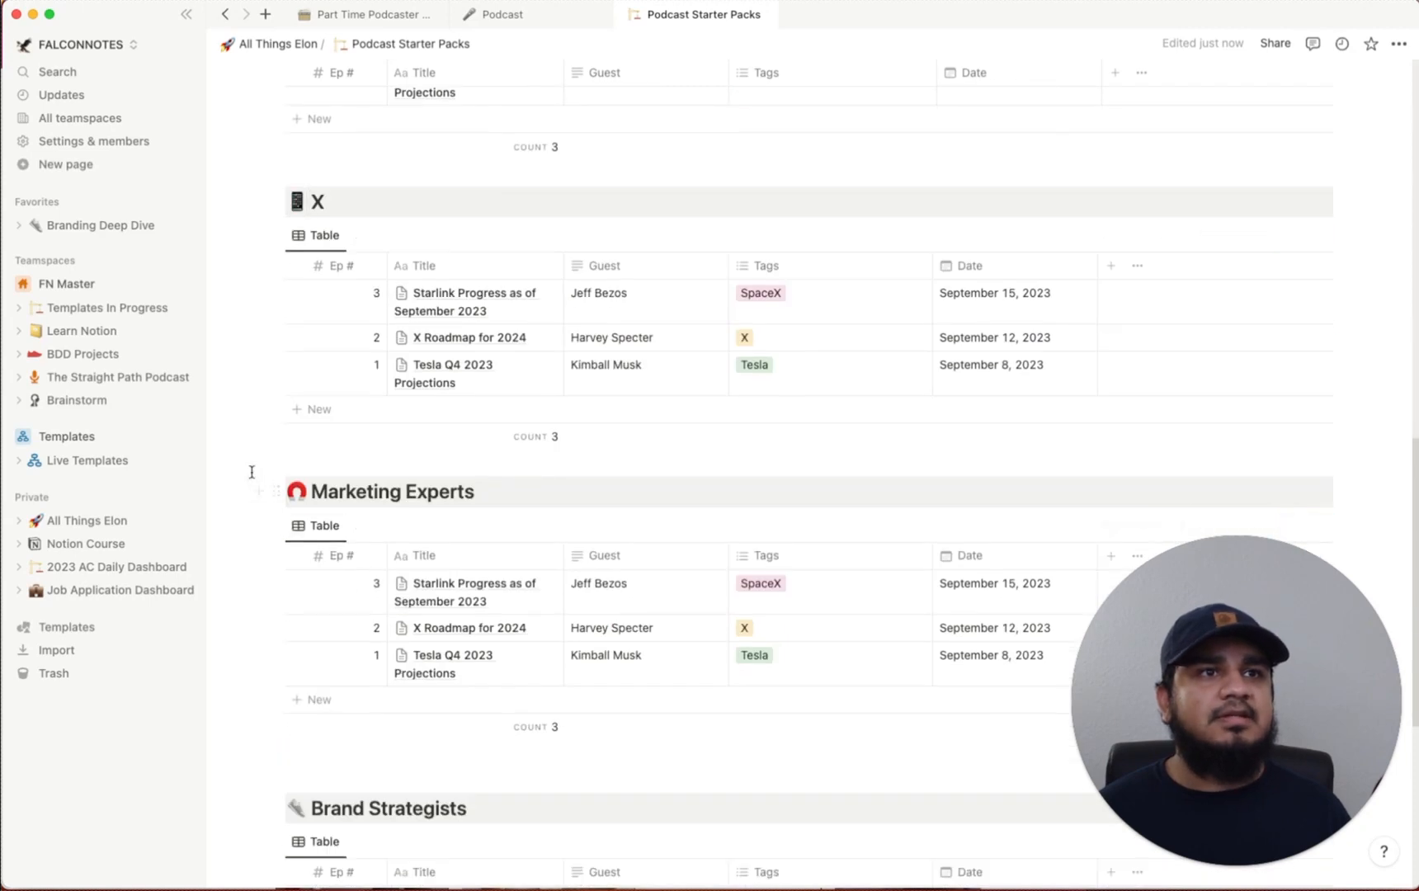
{"action": "left_click_drag", "start_coordinate": [252, 471], "coordinate": [849, 627]}
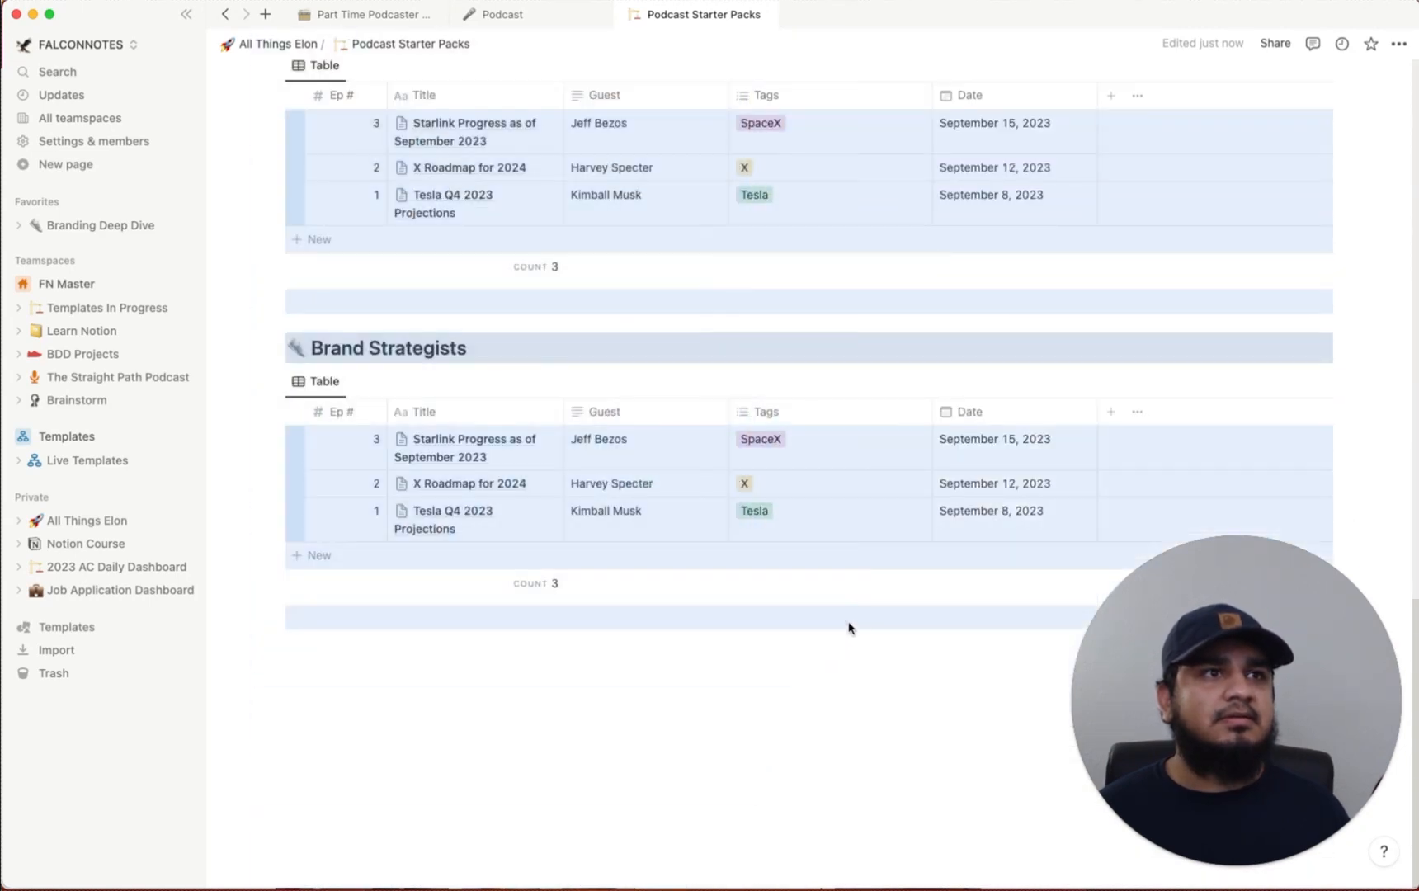
{"action": "key", "text": "Delete"}
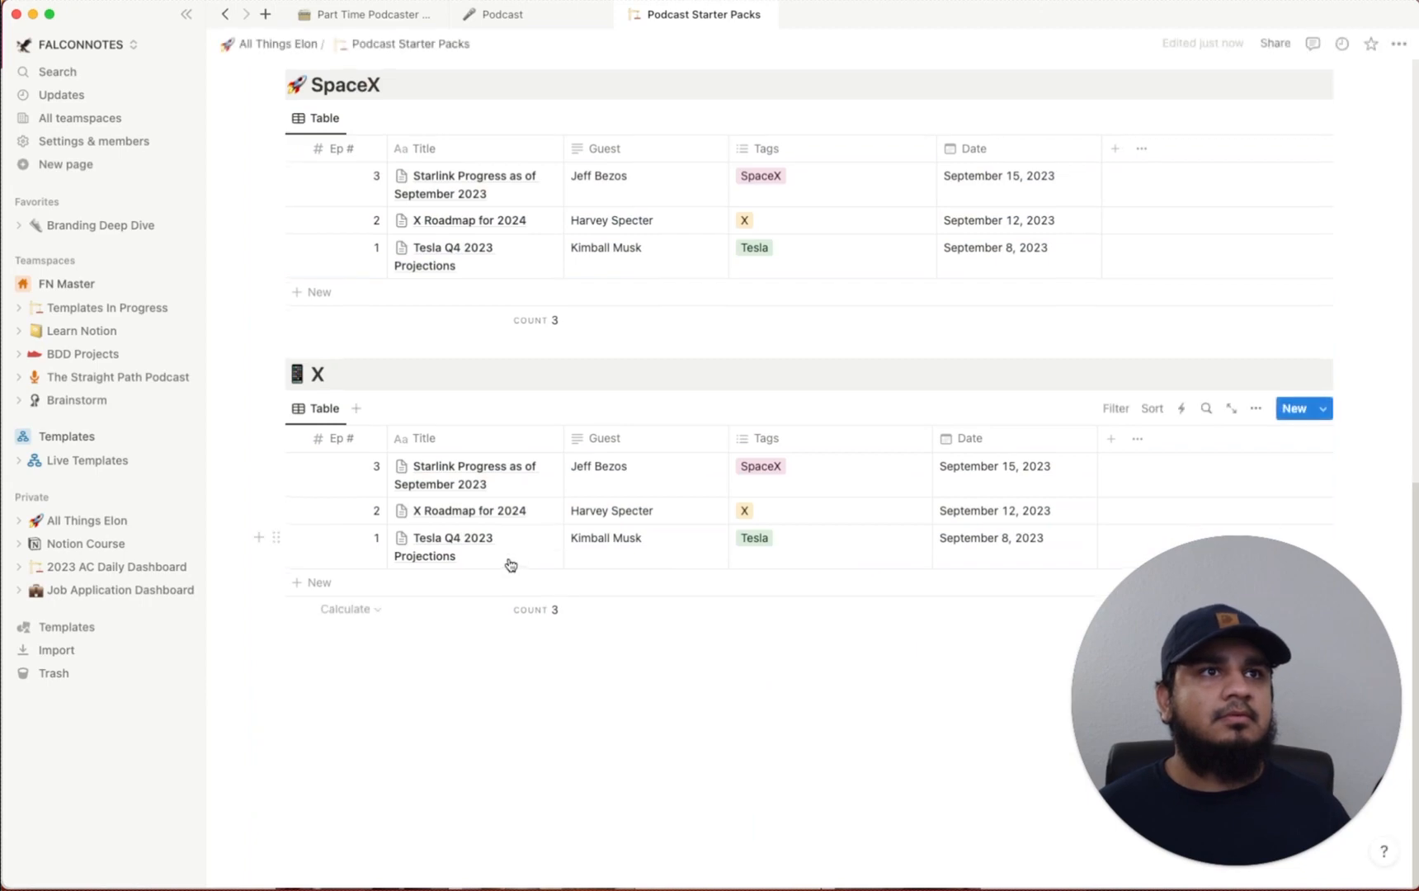
{"action": "scroll", "coordinate": [509, 565], "scroll_direction": "up", "scroll_amount": 3}
{"action": "scroll", "coordinate": [511, 565], "scroll_direction": "up", "scroll_amount": 7}
{"action": "scroll", "coordinate": [583, 565], "scroll_direction": "down", "scroll_amount": 2}
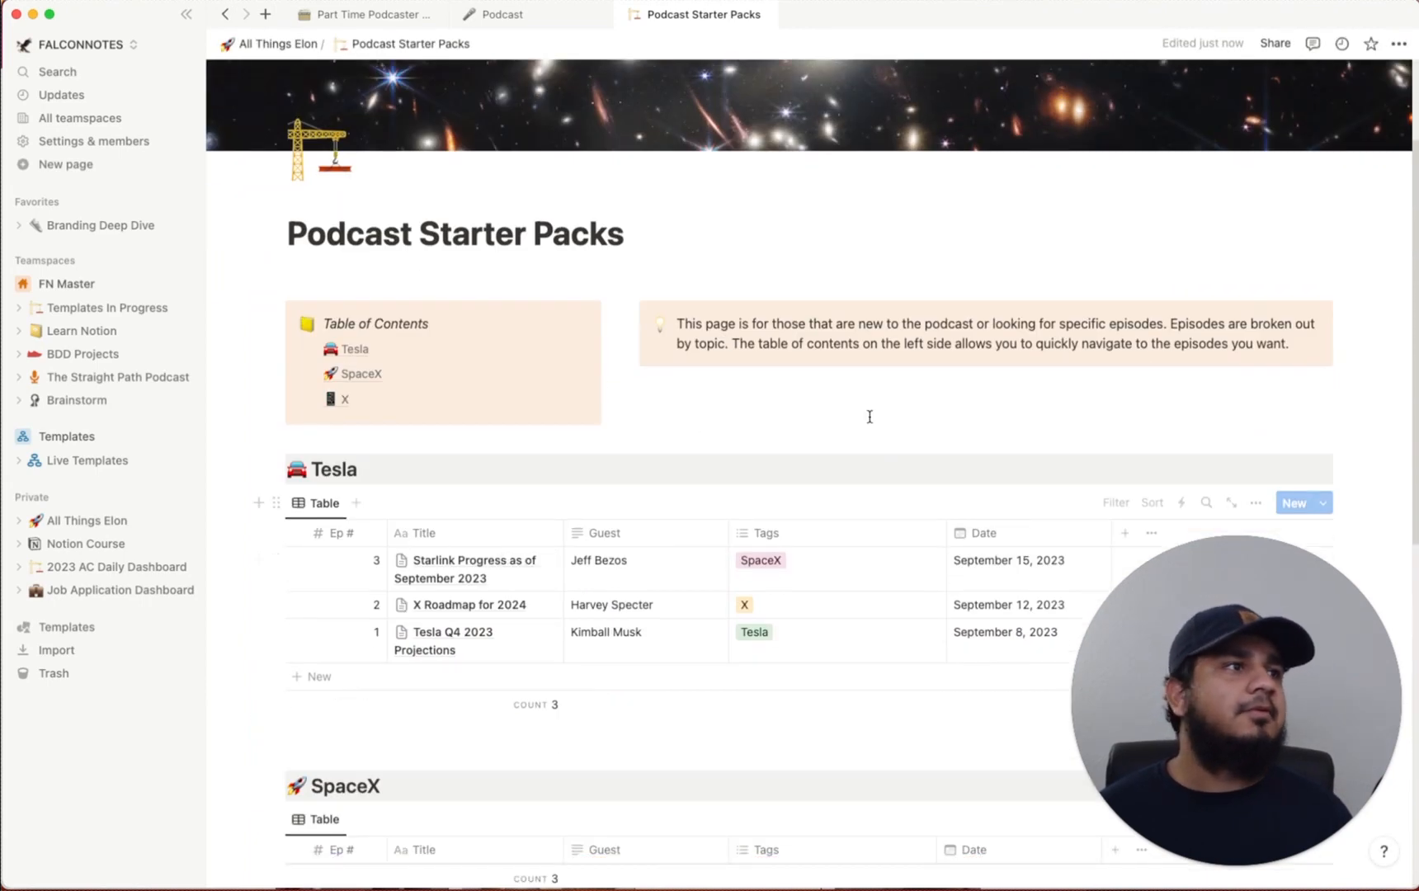
{"action": "scroll", "coordinate": [868, 415], "scroll_direction": "down", "scroll_amount": 3}
Filter the Tesla table to show only Tesla-tagged episodes
{"action": "left_click", "coordinate": [1116, 244]}
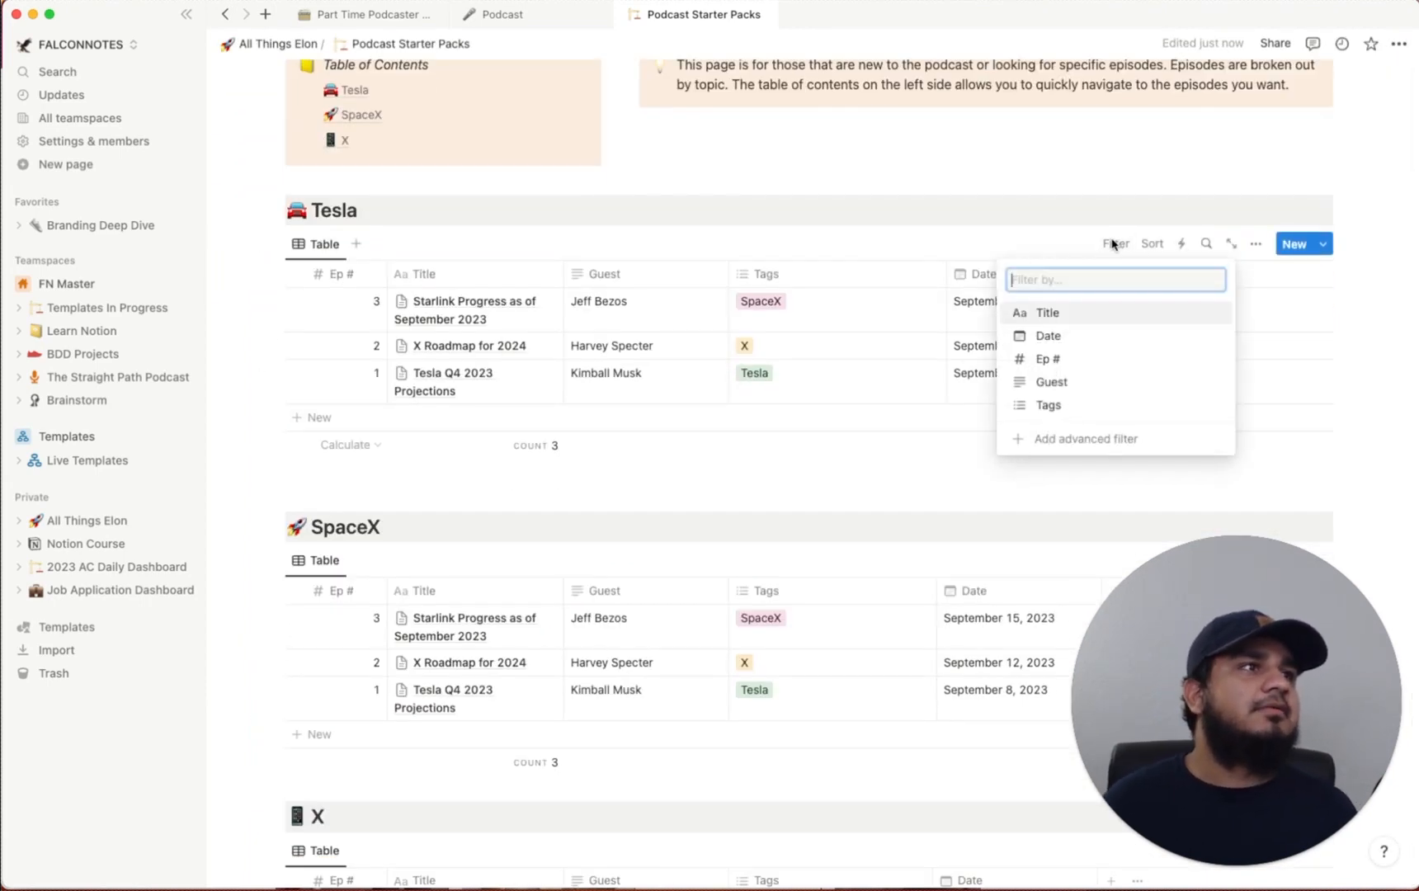
{"action": "left_click", "coordinate": [1115, 225]}
{"action": "left_click", "coordinate": [1116, 244]}
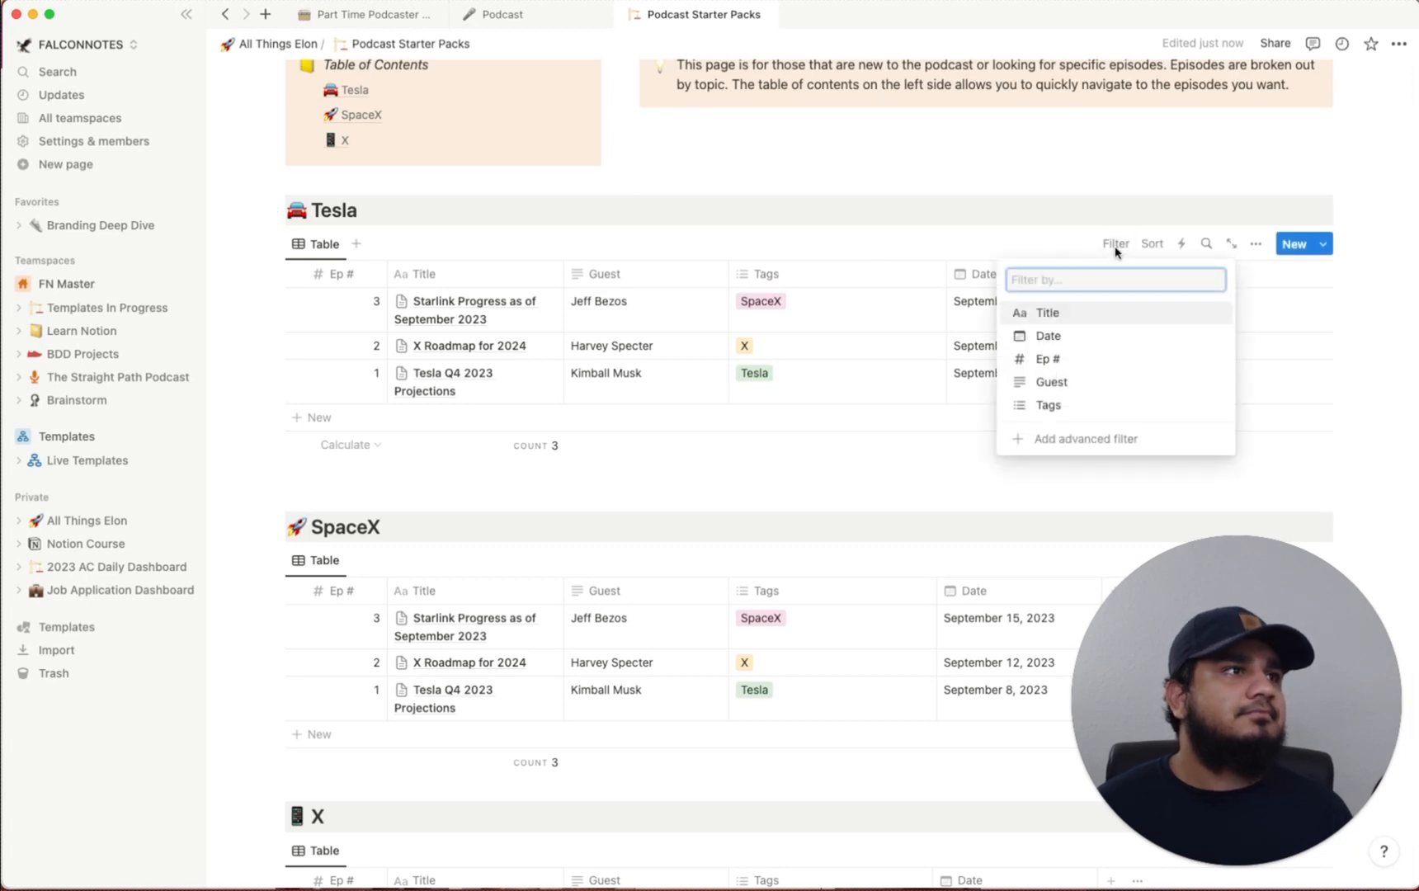
{"action": "left_click", "coordinate": [1051, 405]}
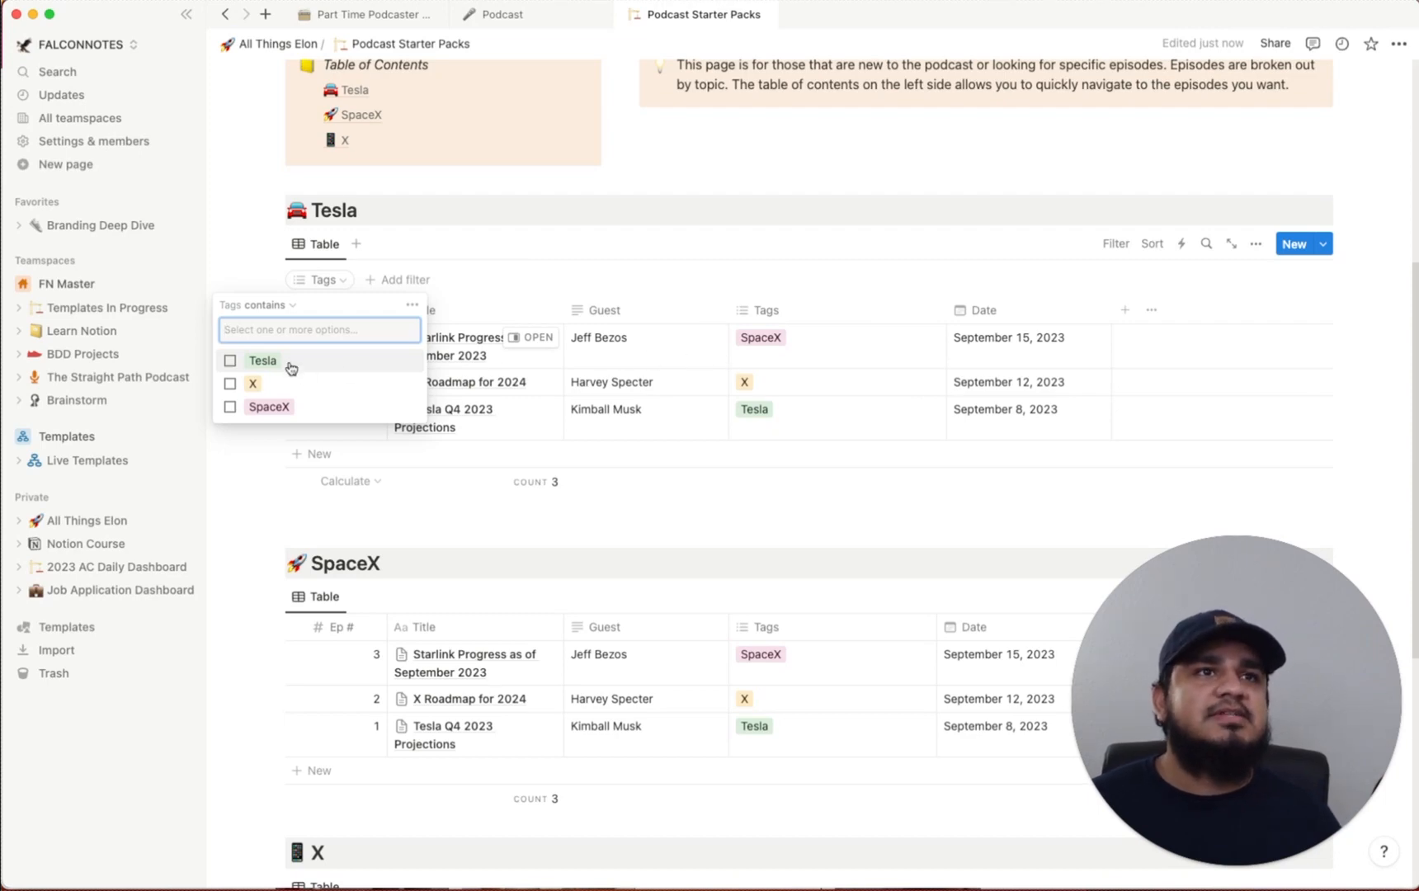
{"action": "left_click", "coordinate": [291, 366]}
{"action": "left_click", "coordinate": [449, 236]}
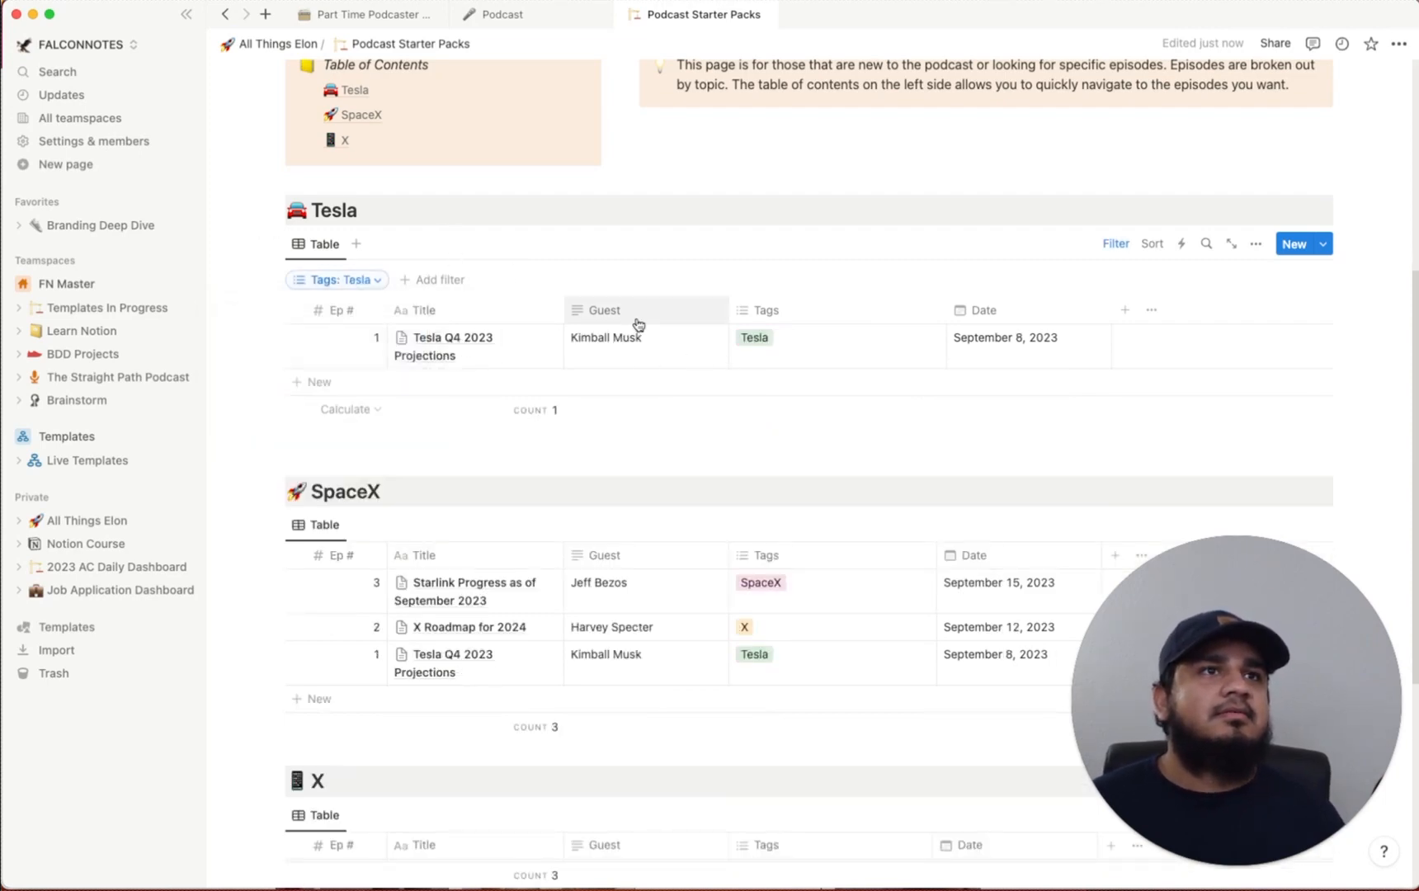
{"action": "scroll", "coordinate": [1039, 441], "scroll_direction": "down", "scroll_amount": 3}
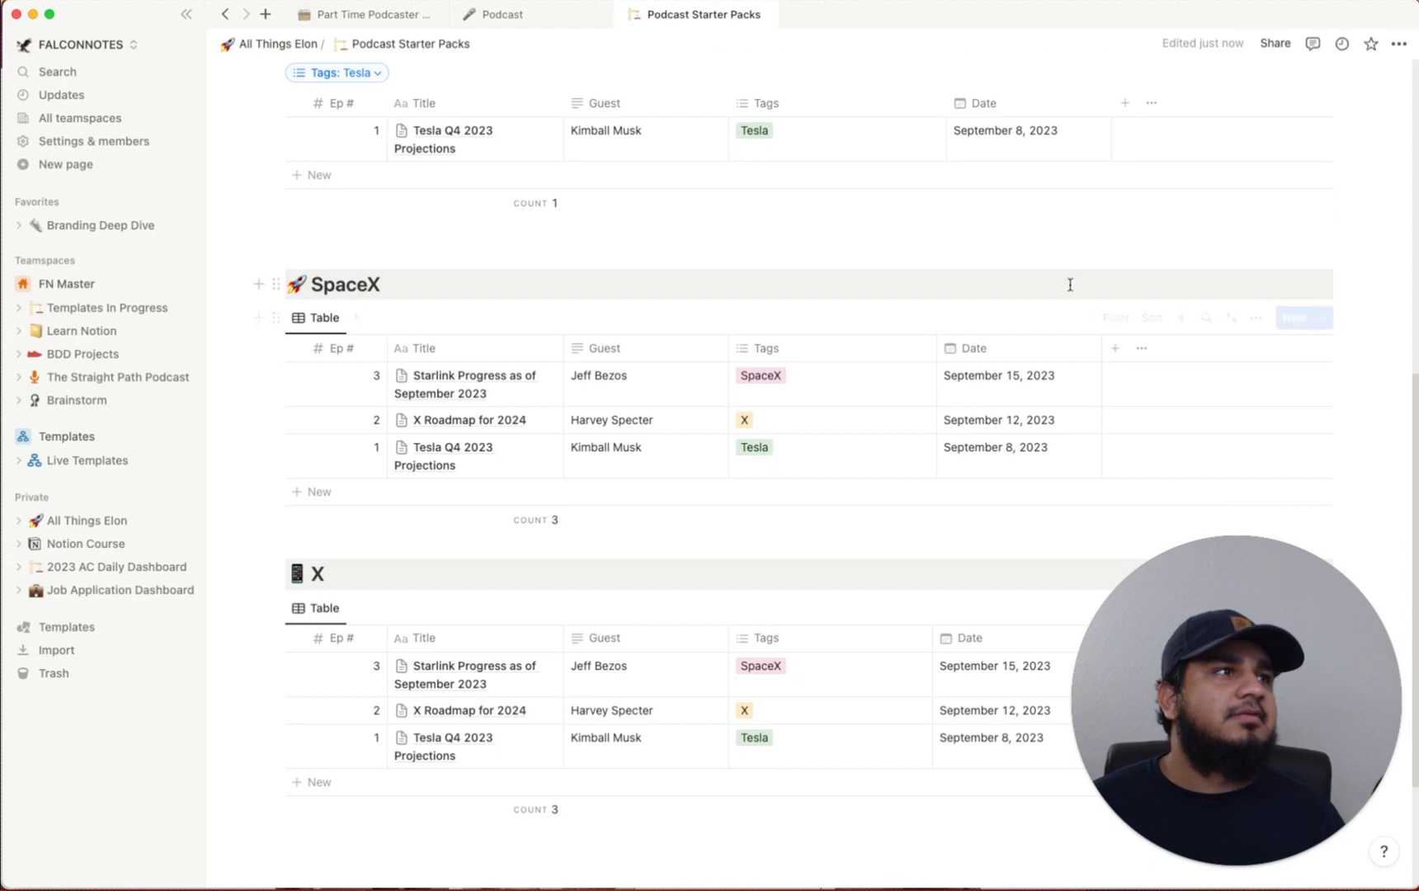
{"action": "scroll", "coordinate": [1135, 392], "scroll_direction": "up", "scroll_amount": 5}
{"action": "scroll", "coordinate": [1135, 392], "scroll_direction": "down", "scroll_amount": 2}
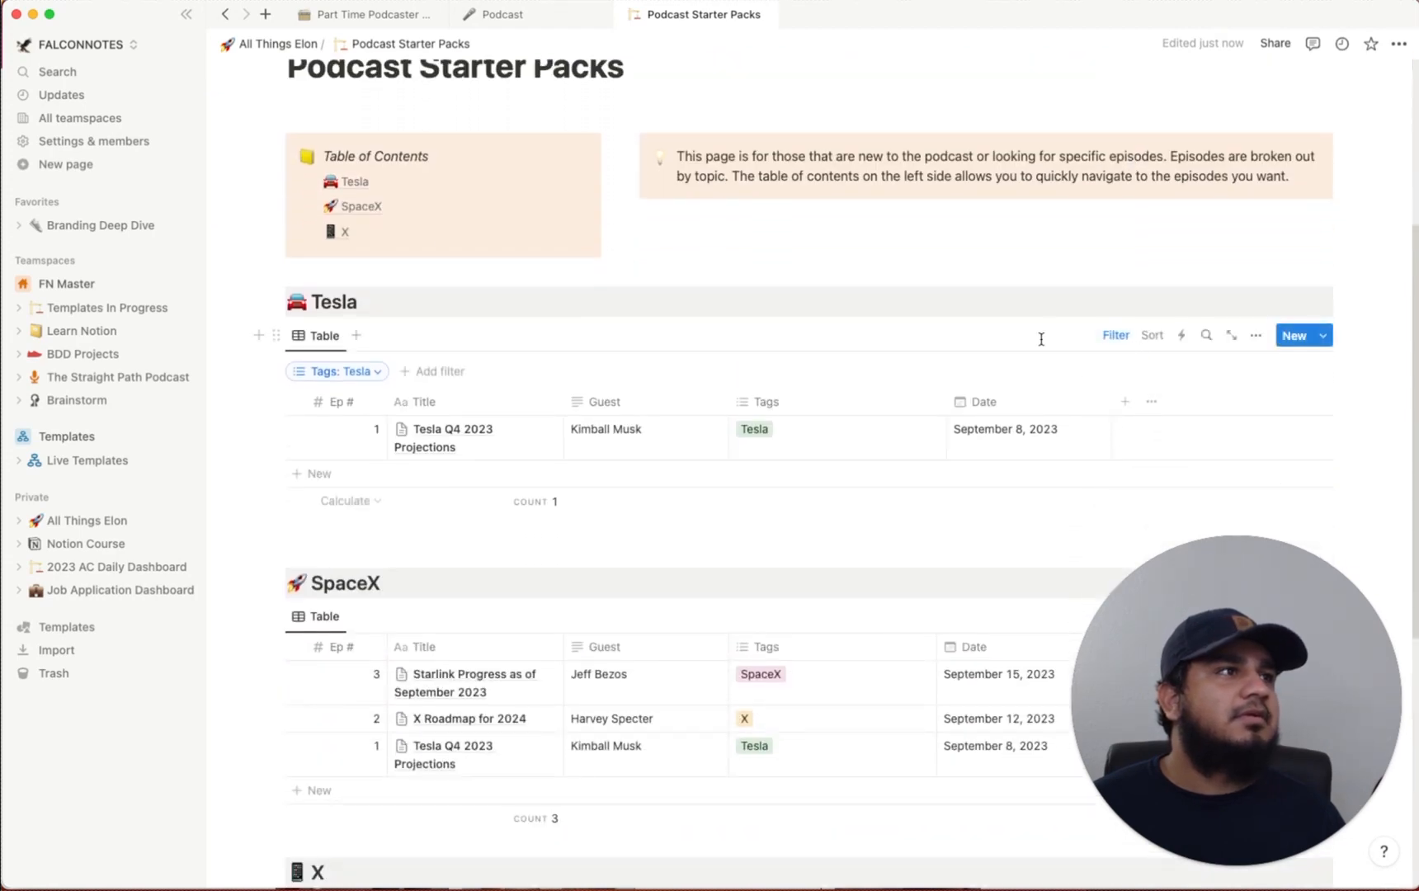
{"action": "scroll", "coordinate": [1048, 331], "scroll_direction": "down", "scroll_amount": 5}
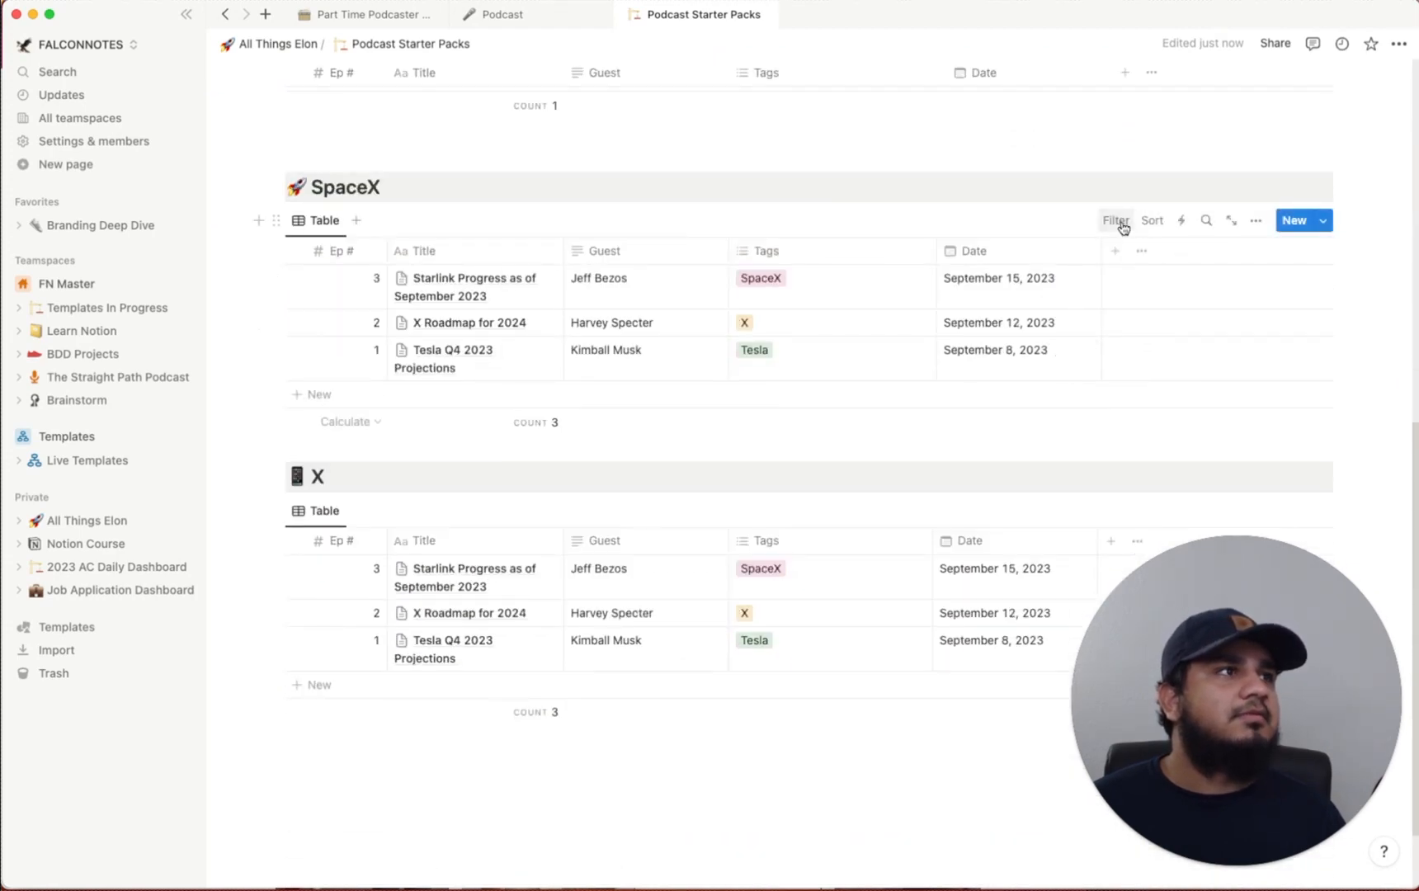
Filter the SpaceX table by the SpaceX tag
{"action": "left_click", "coordinate": [1116, 221]}
{"action": "left_click", "coordinate": [1049, 382]}
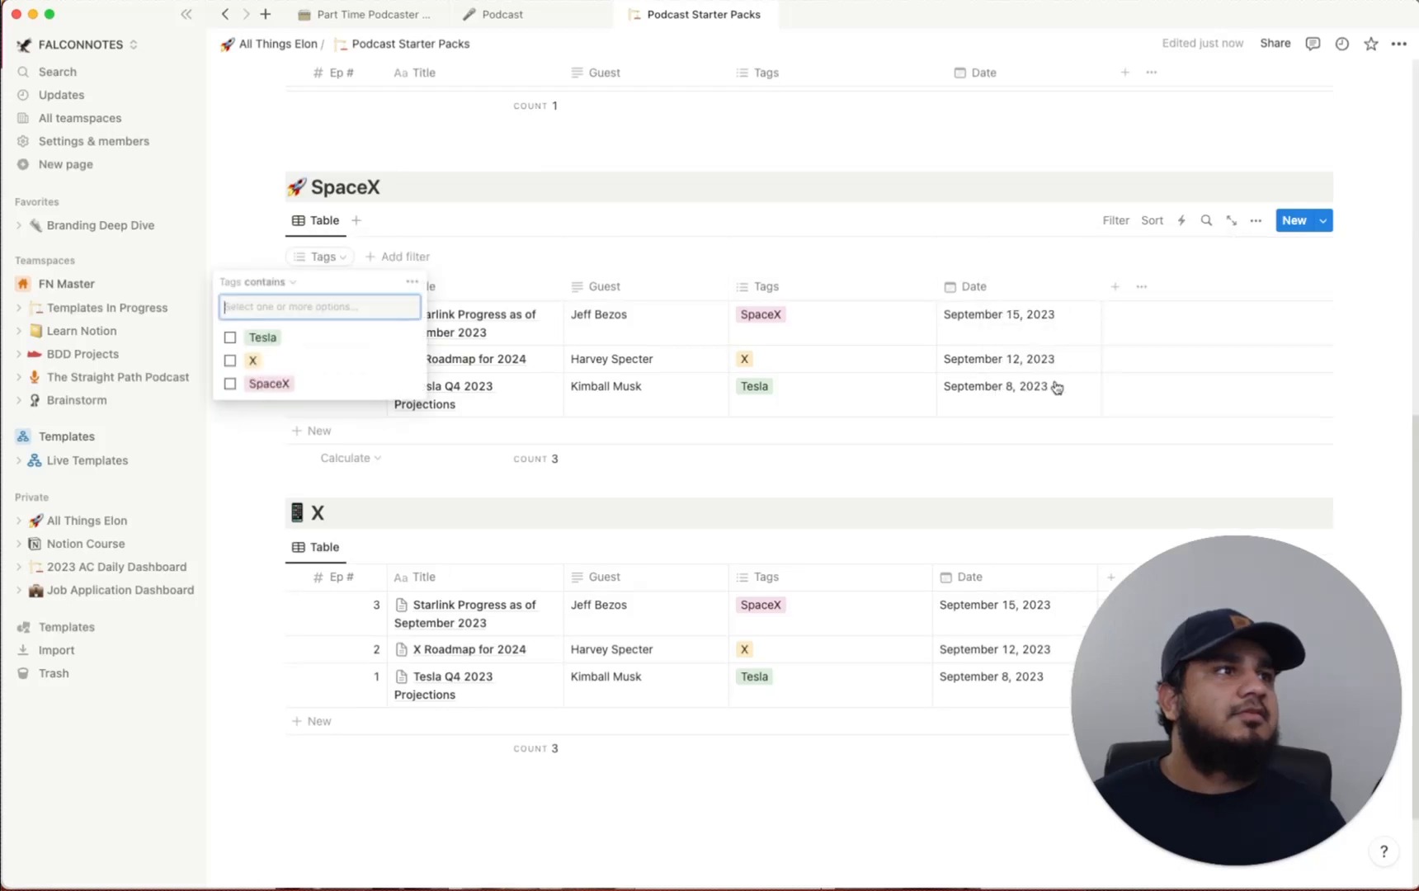
{"action": "left_click", "coordinate": [260, 386]}
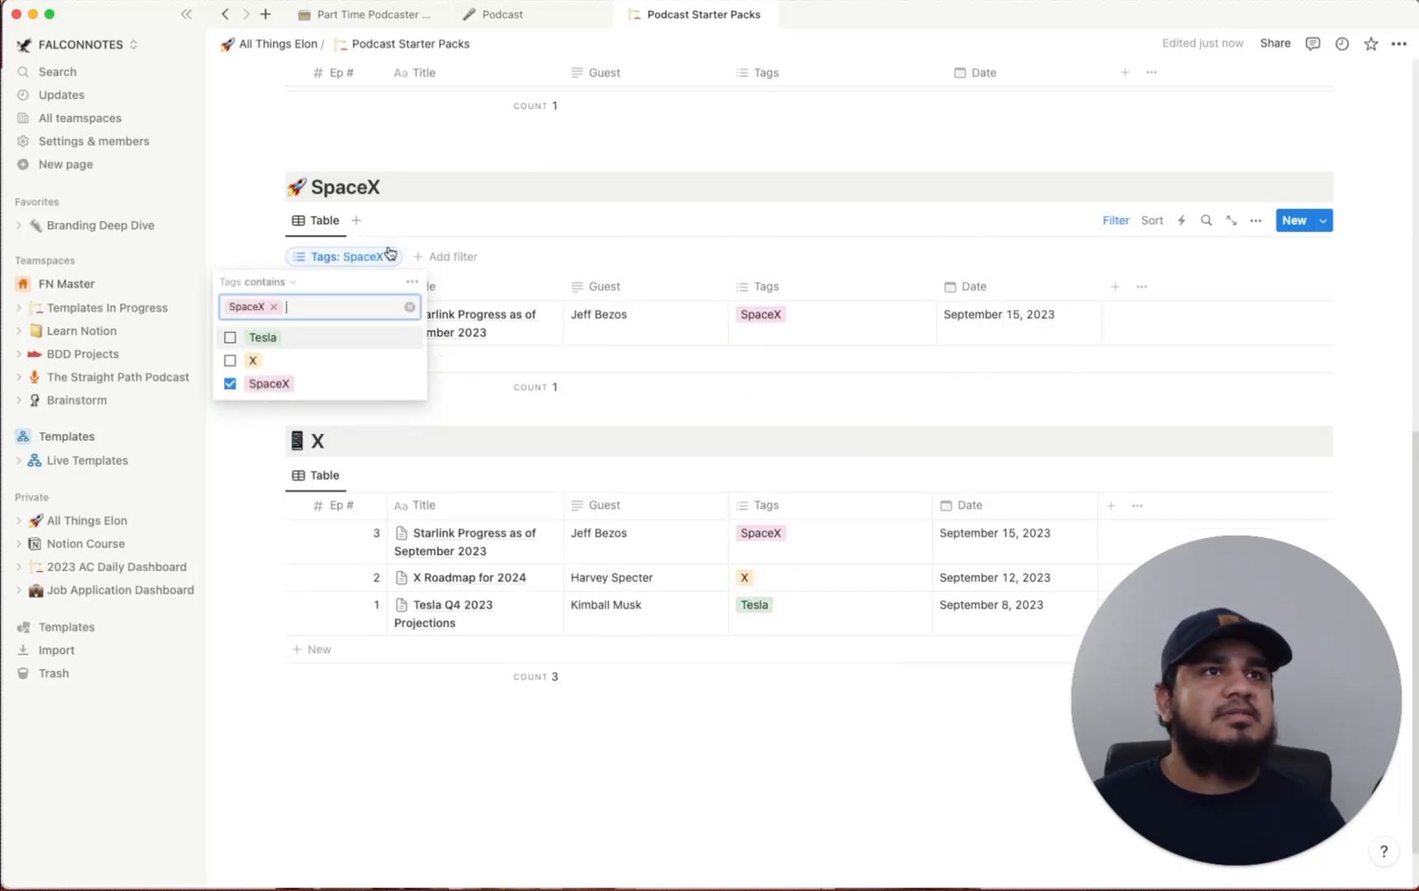
{"action": "left_click", "coordinate": [611, 238]}
{"action": "scroll", "coordinate": [1029, 308], "scroll_direction": "down", "scroll_amount": 2}
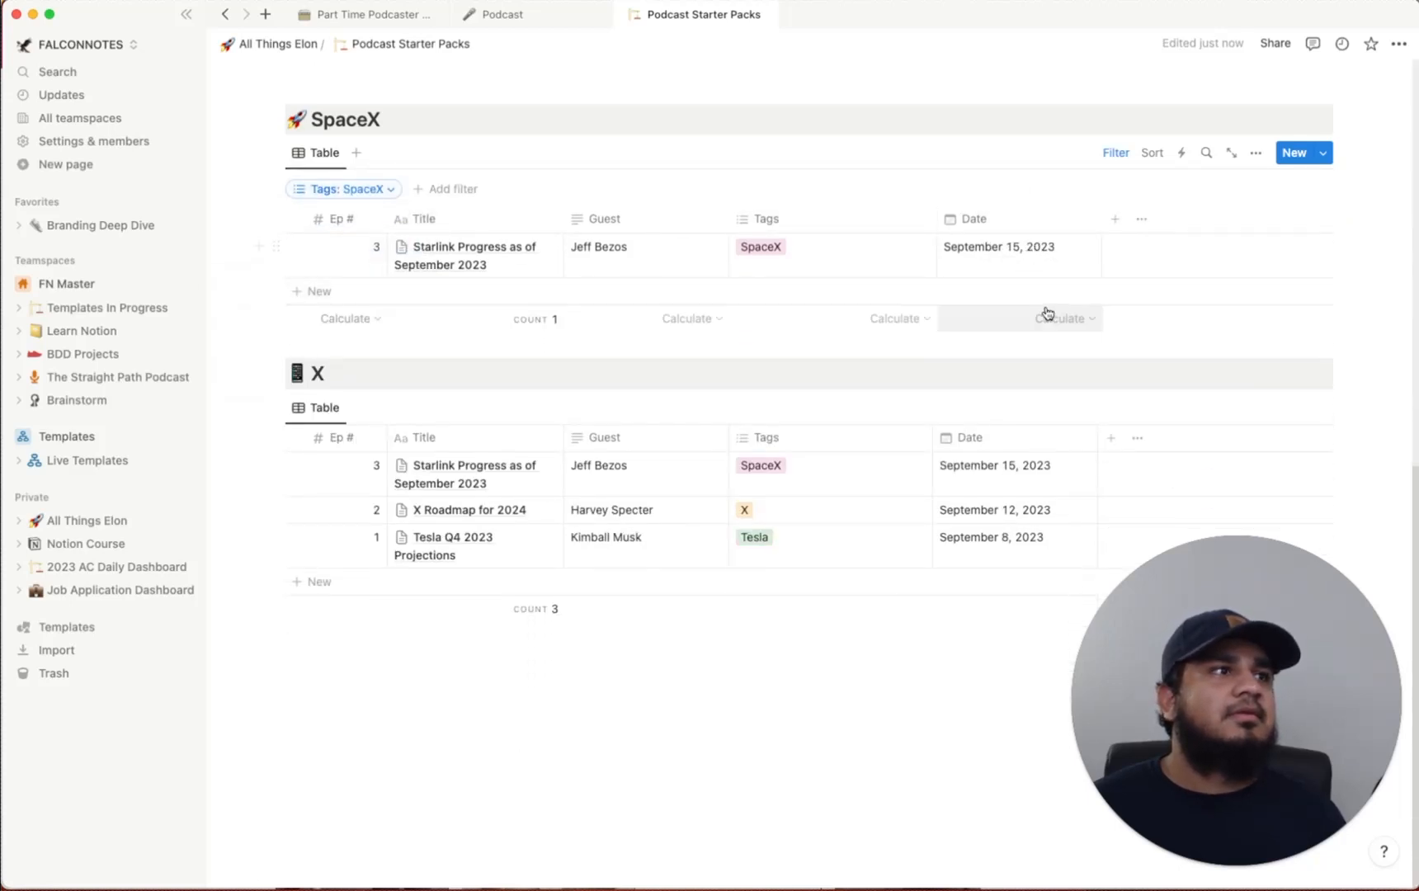
Filter the X table by the X tag
{"action": "left_click", "coordinate": [1116, 408]}
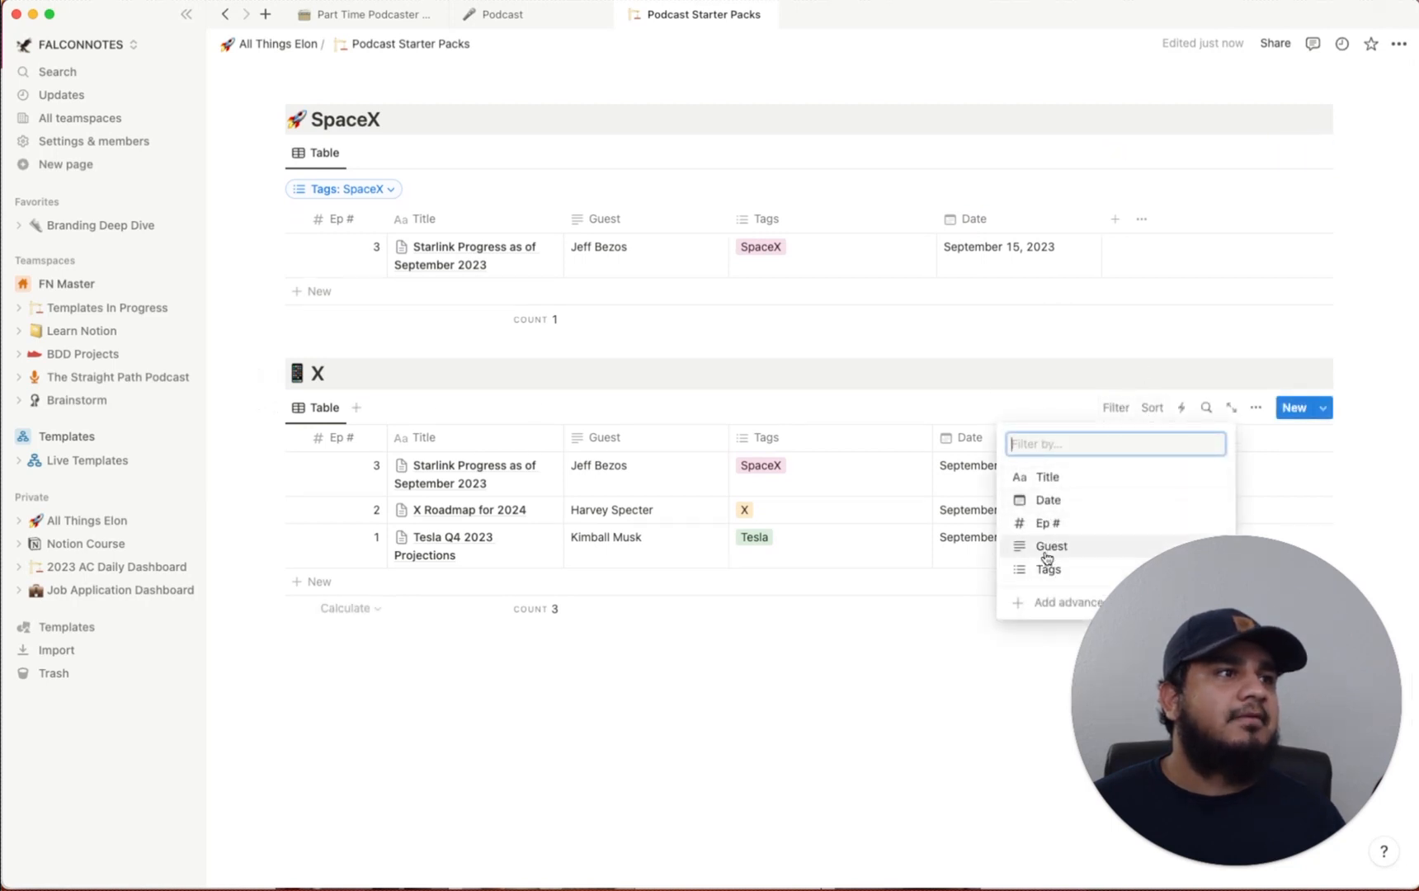
{"action": "left_click", "coordinate": [1048, 570]}
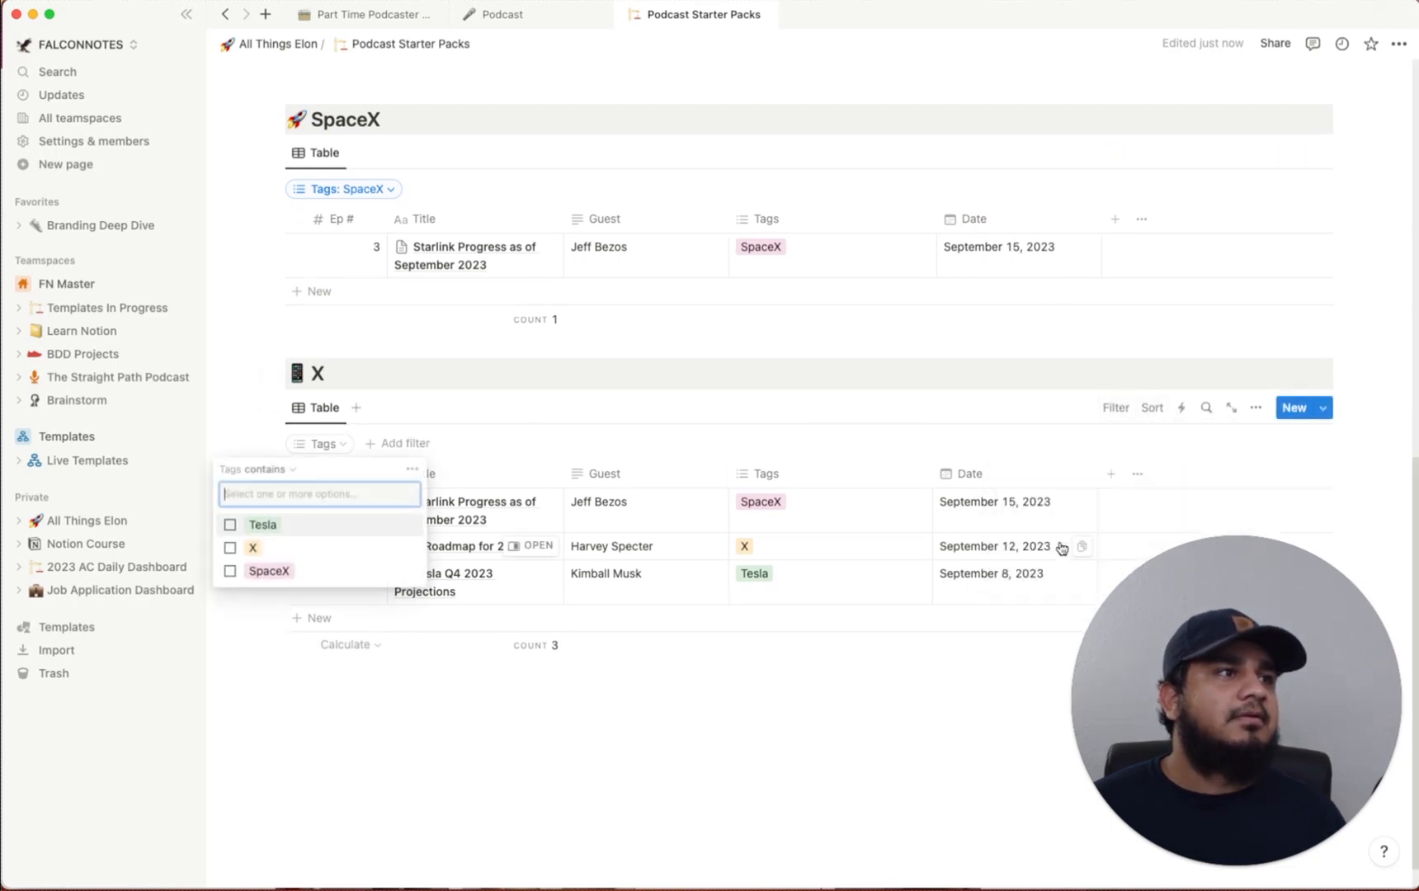
{"action": "left_click", "coordinate": [257, 551]}
{"action": "left_click", "coordinate": [955, 385]}
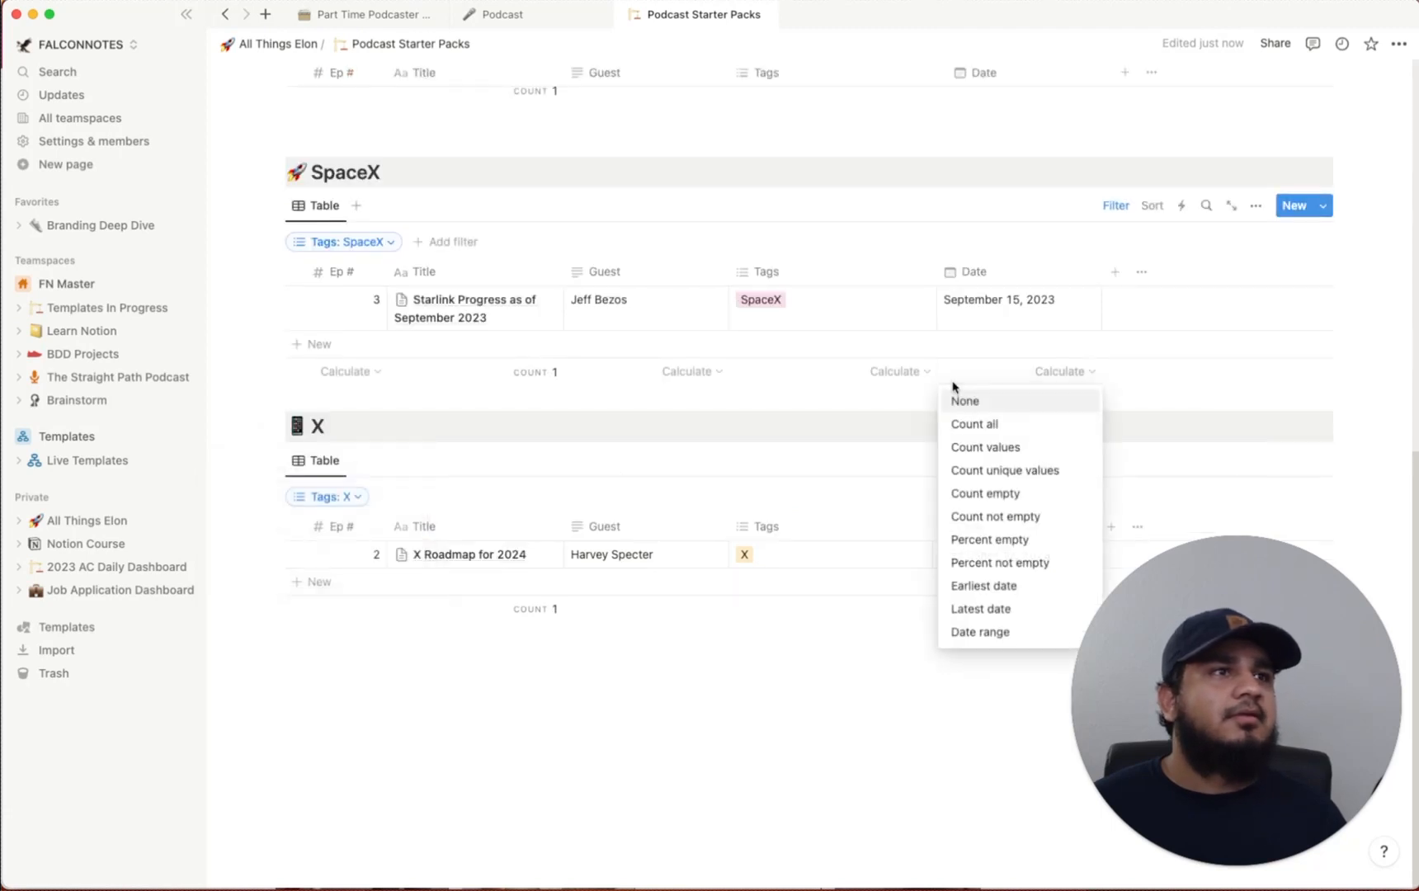
{"action": "left_click", "coordinate": [827, 403]}
{"action": "scroll", "coordinate": [858, 405], "scroll_direction": "up", "scroll_amount": 10}
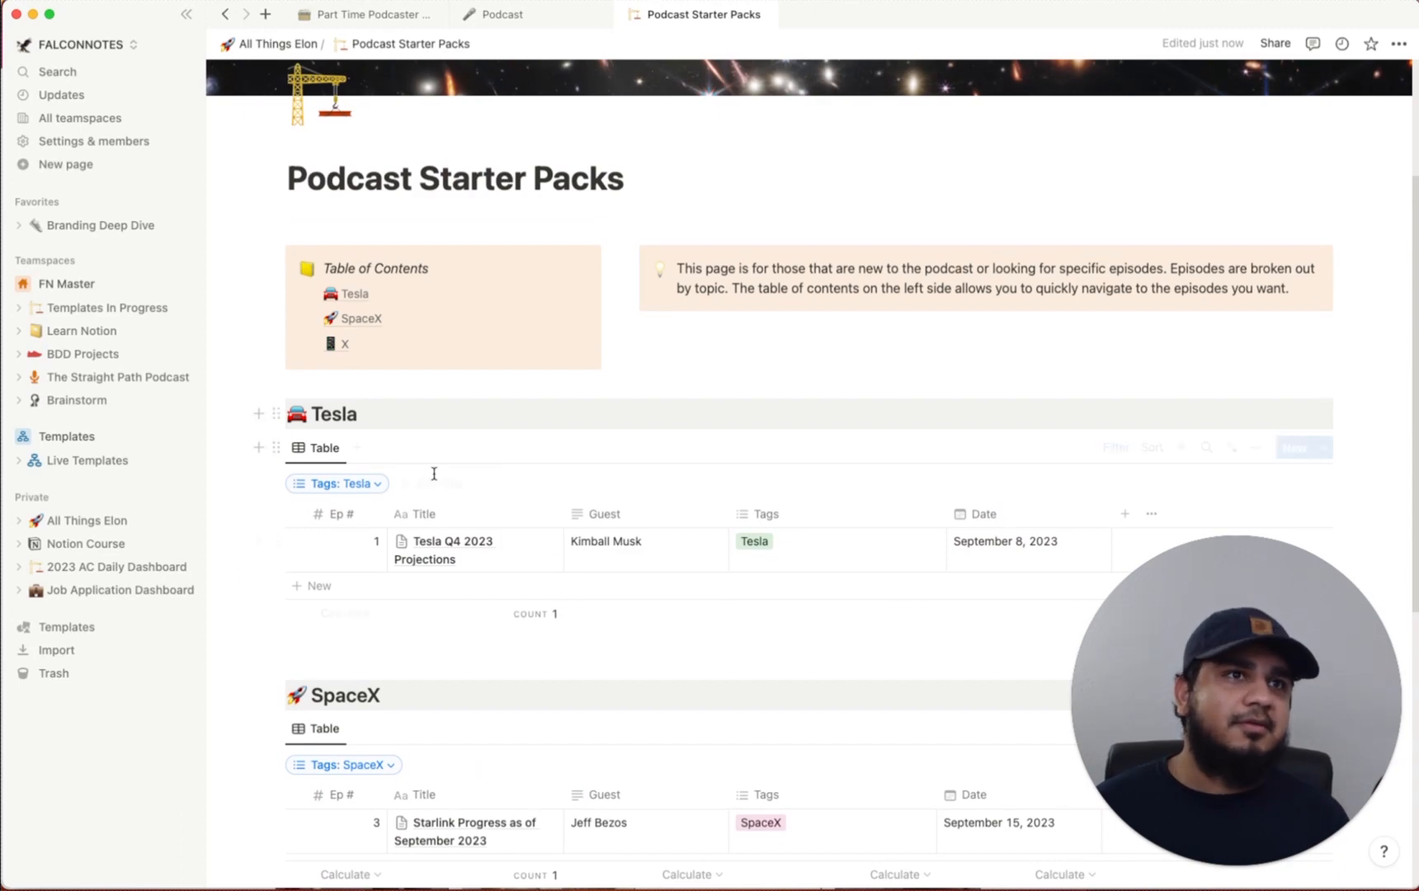
{"action": "scroll", "coordinate": [374, 487], "scroll_direction": "up", "scroll_amount": 5}
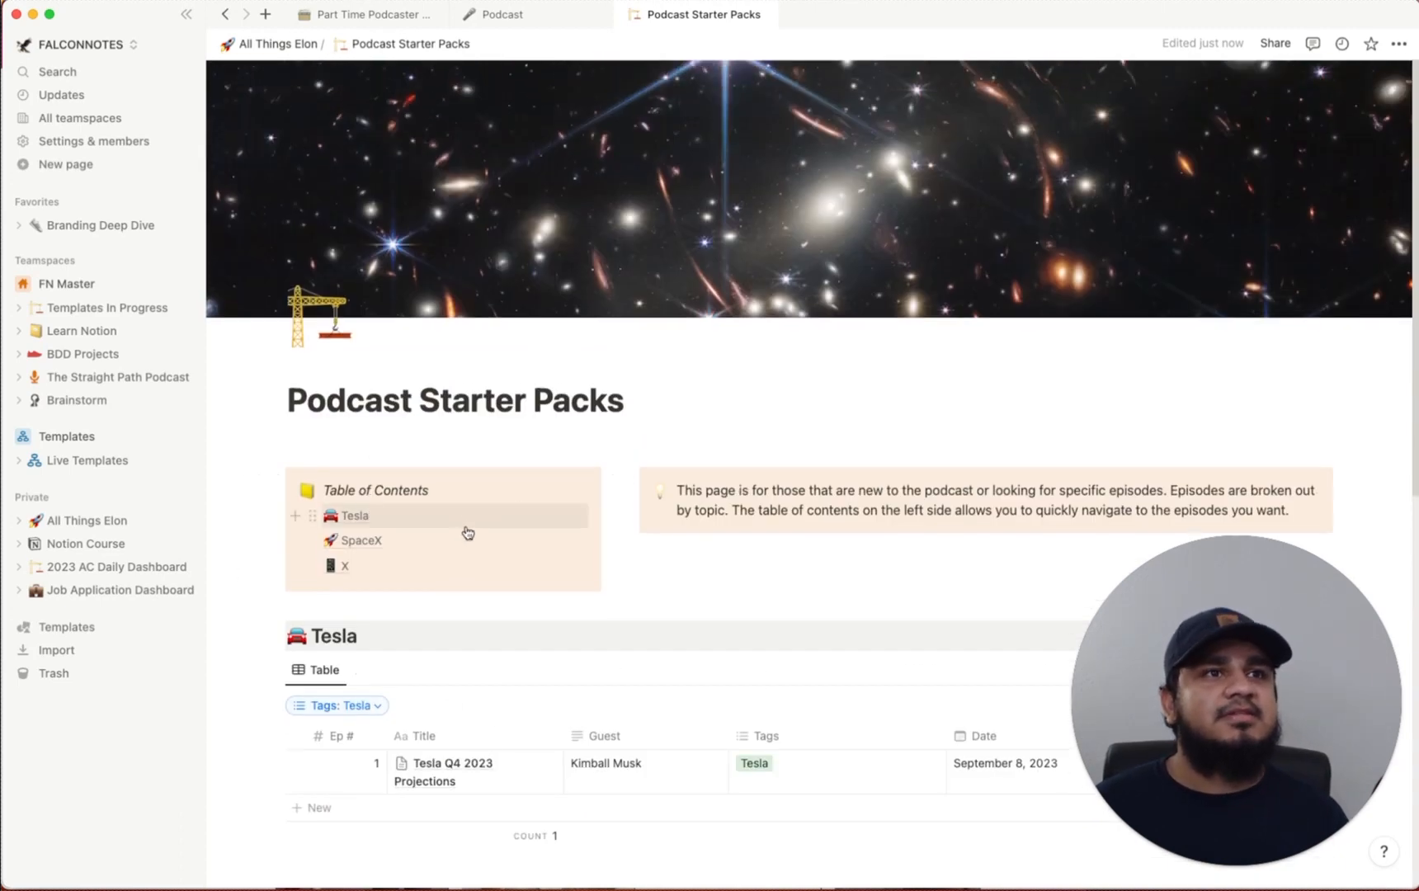
Jump to Tesla, preview the Tesla Q4 2023 Projections episode, then return to All Things Elon
{"action": "left_click", "coordinate": [356, 520]}
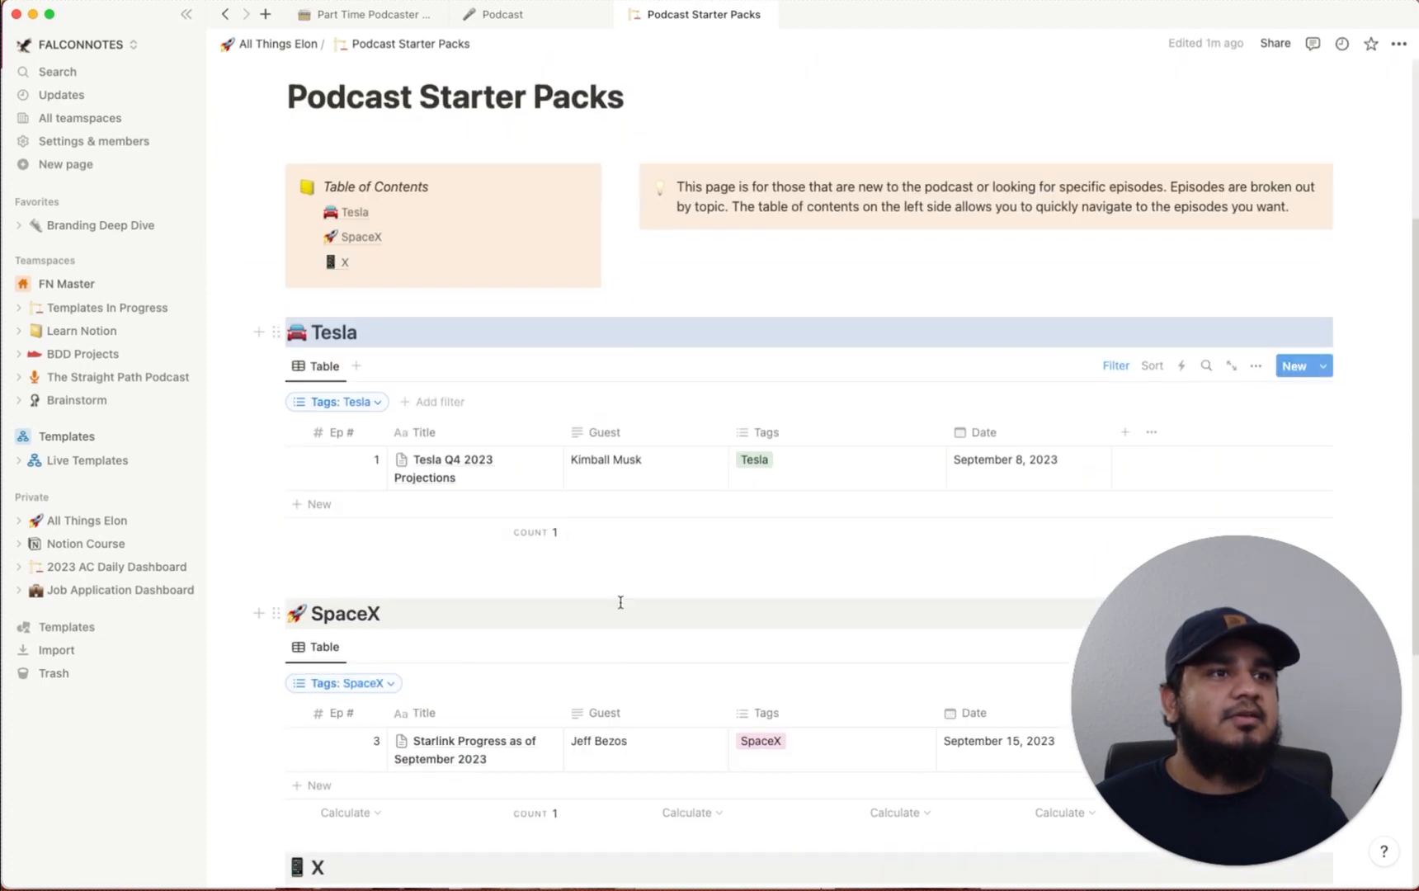
{"action": "left_click", "coordinate": [529, 462]}
{"action": "scroll", "coordinate": [973, 415], "scroll_direction": "down", "scroll_amount": 5}
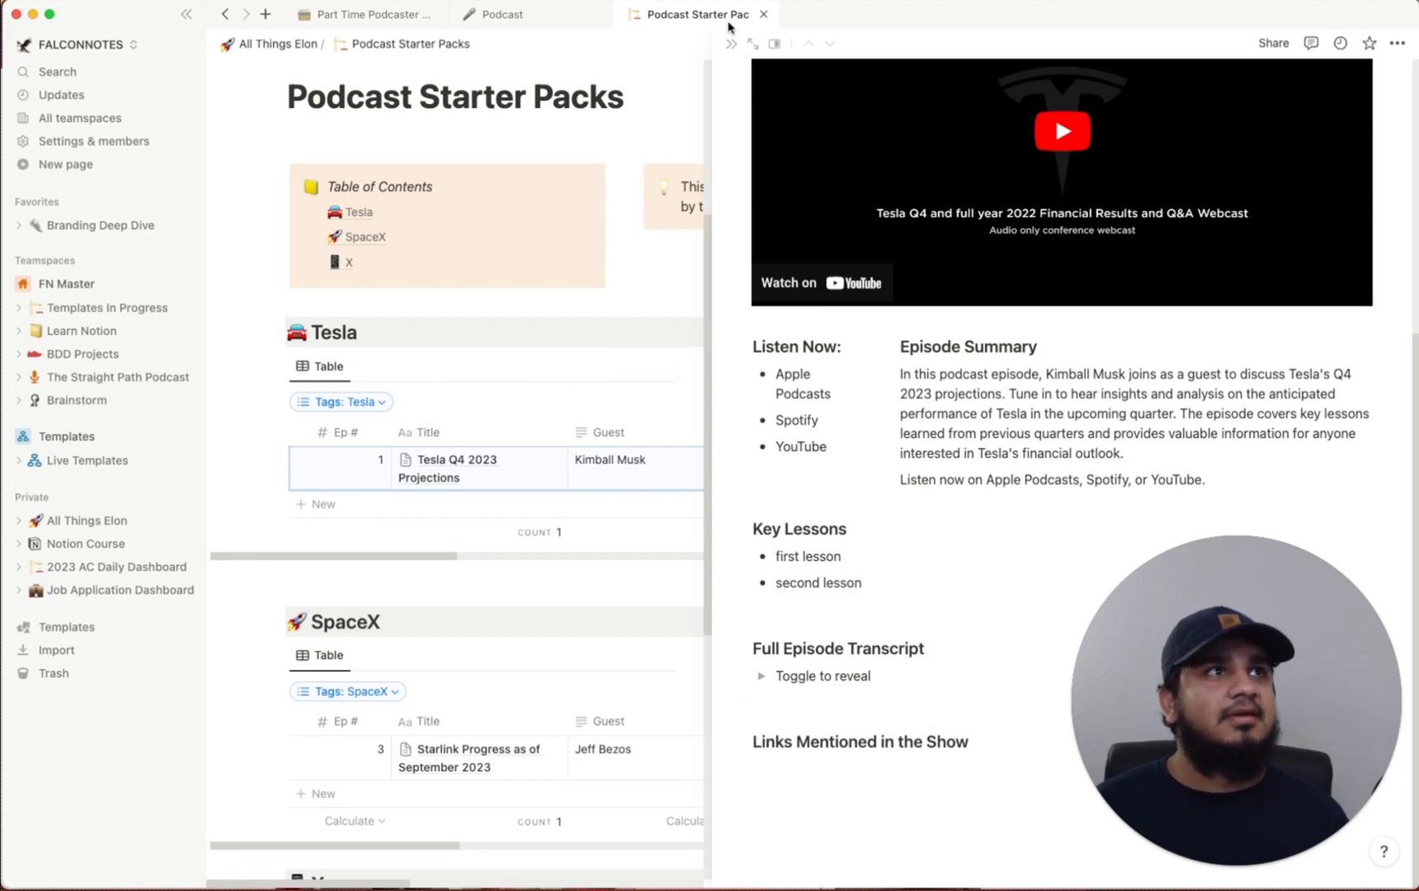
{"action": "left_click", "coordinate": [731, 46]}
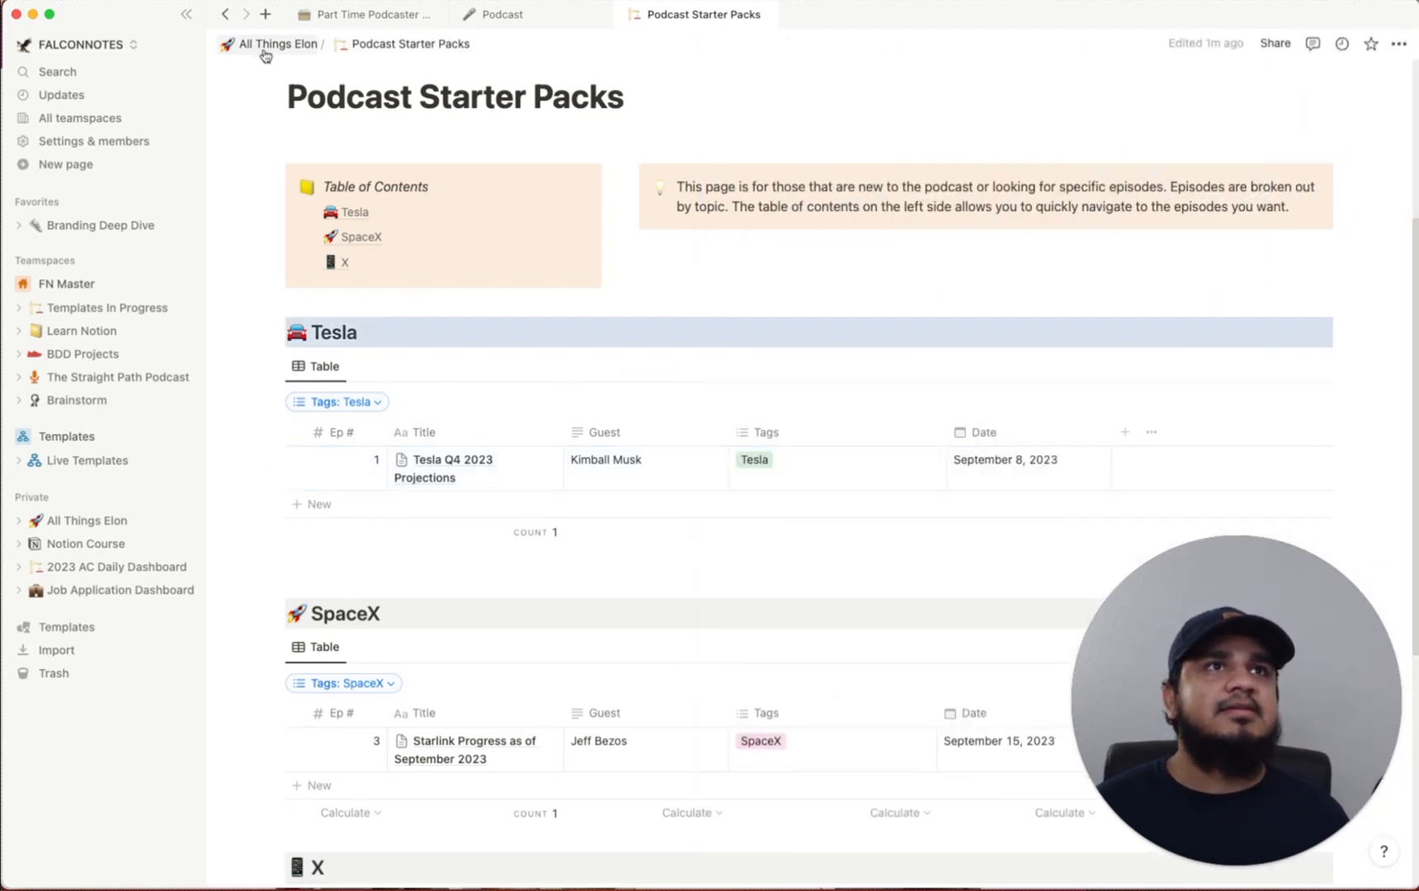
{"action": "left_click", "coordinate": [264, 43]}
{"action": "scroll", "coordinate": [793, 525], "scroll_direction": "down", "scroll_amount": 4}
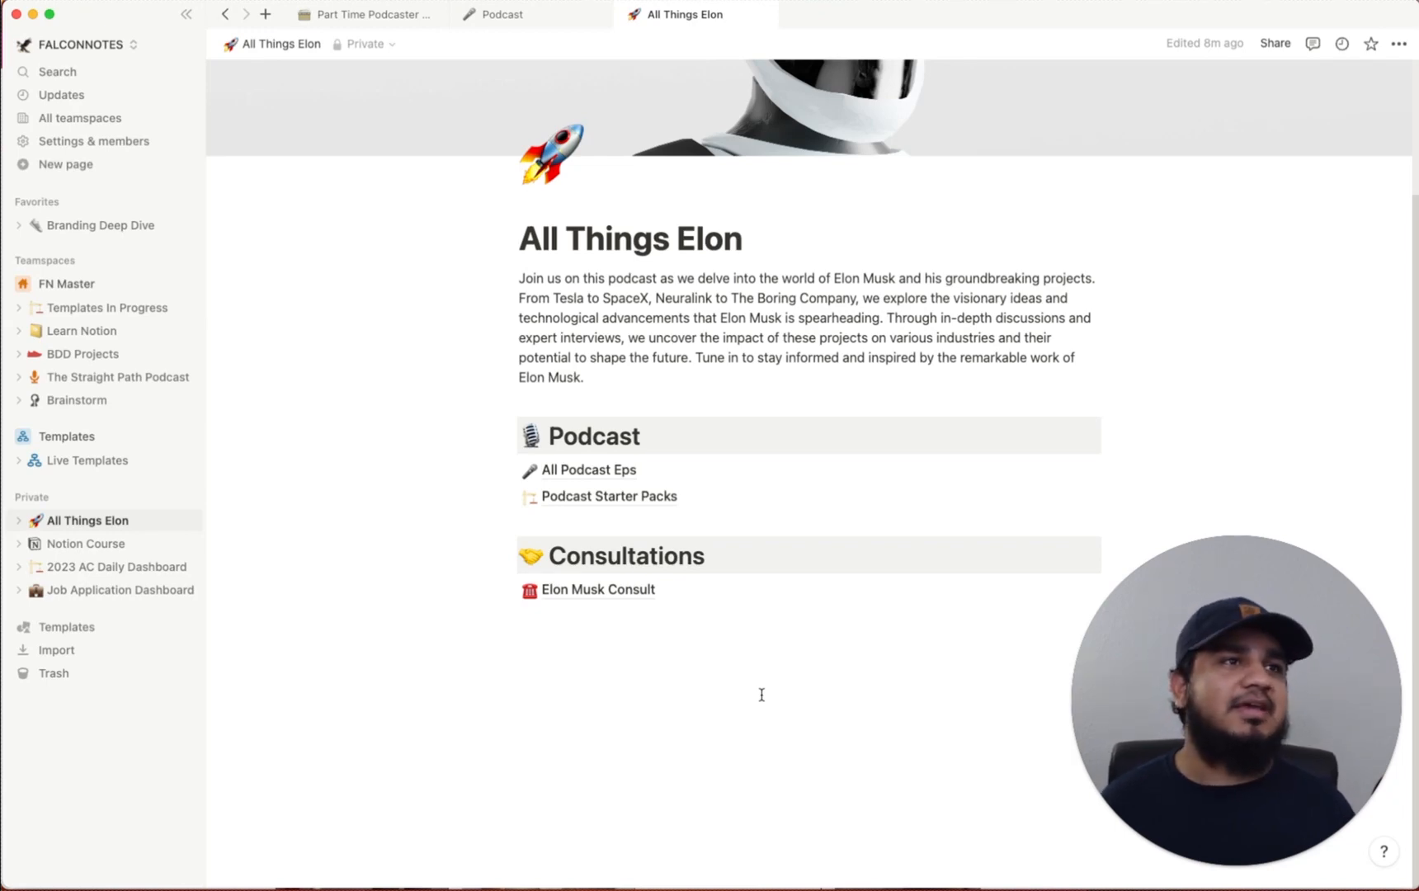
{"action": "left_click", "coordinate": [596, 469]}
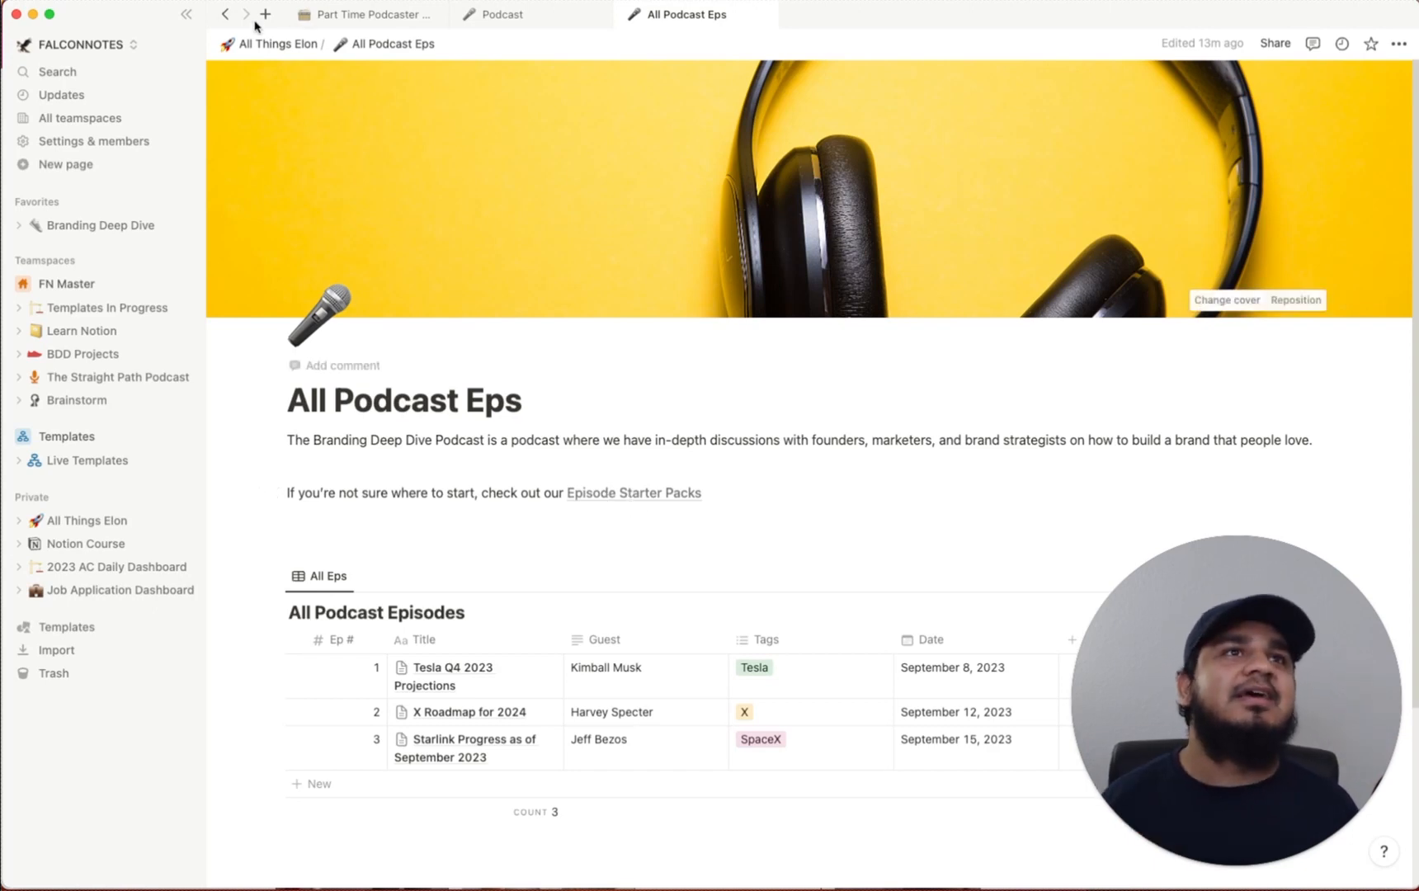
{"action": "left_click", "coordinate": [259, 46]}
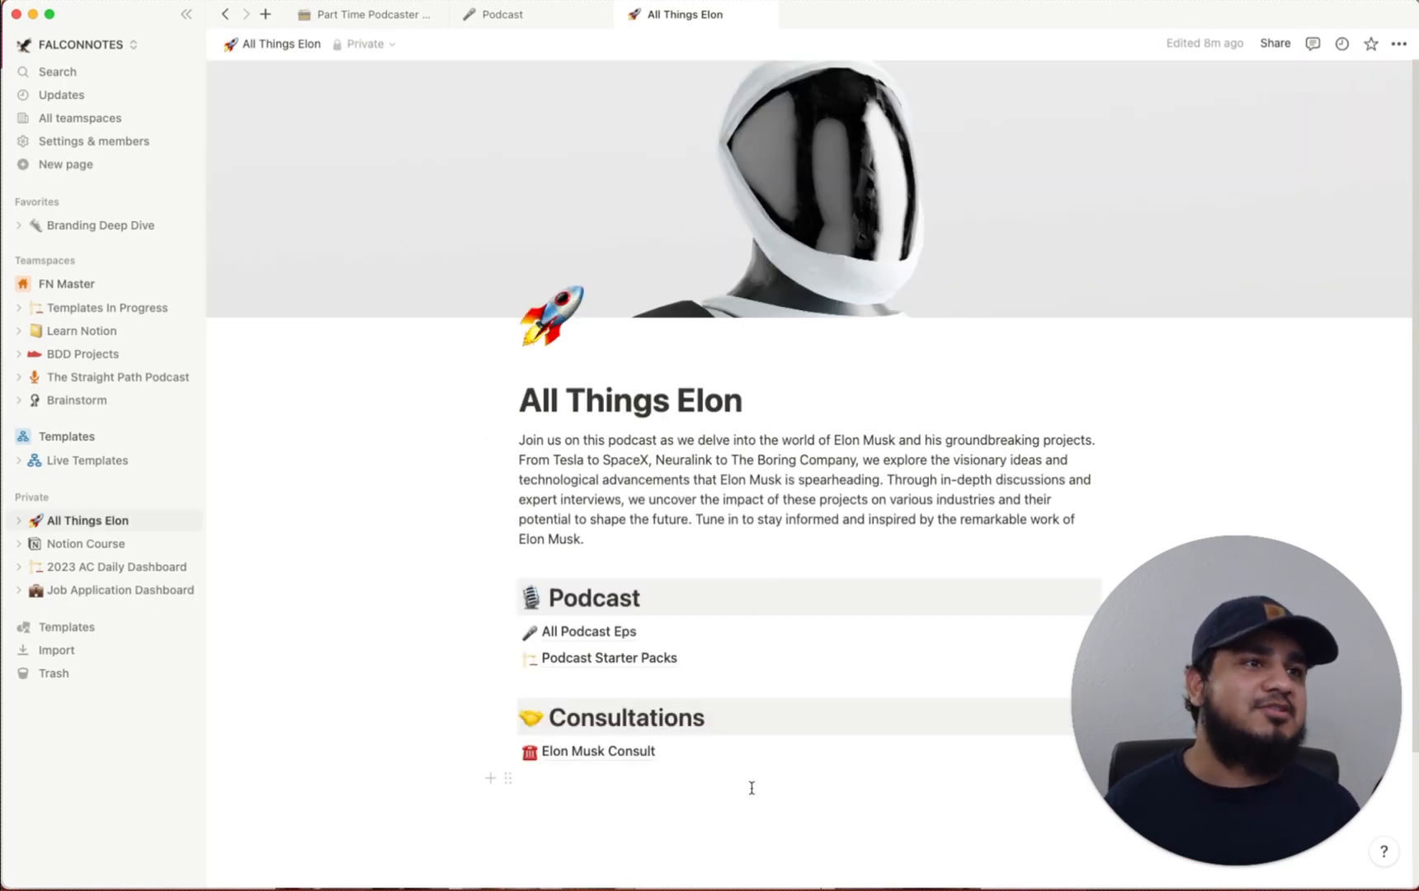
Place Consultations beside Podcast in columns and move the All Podcast Eps and Starter Packs links under Podcast
{"action": "scroll", "coordinate": [660, 829], "scroll_direction": "down", "scroll_amount": 1}
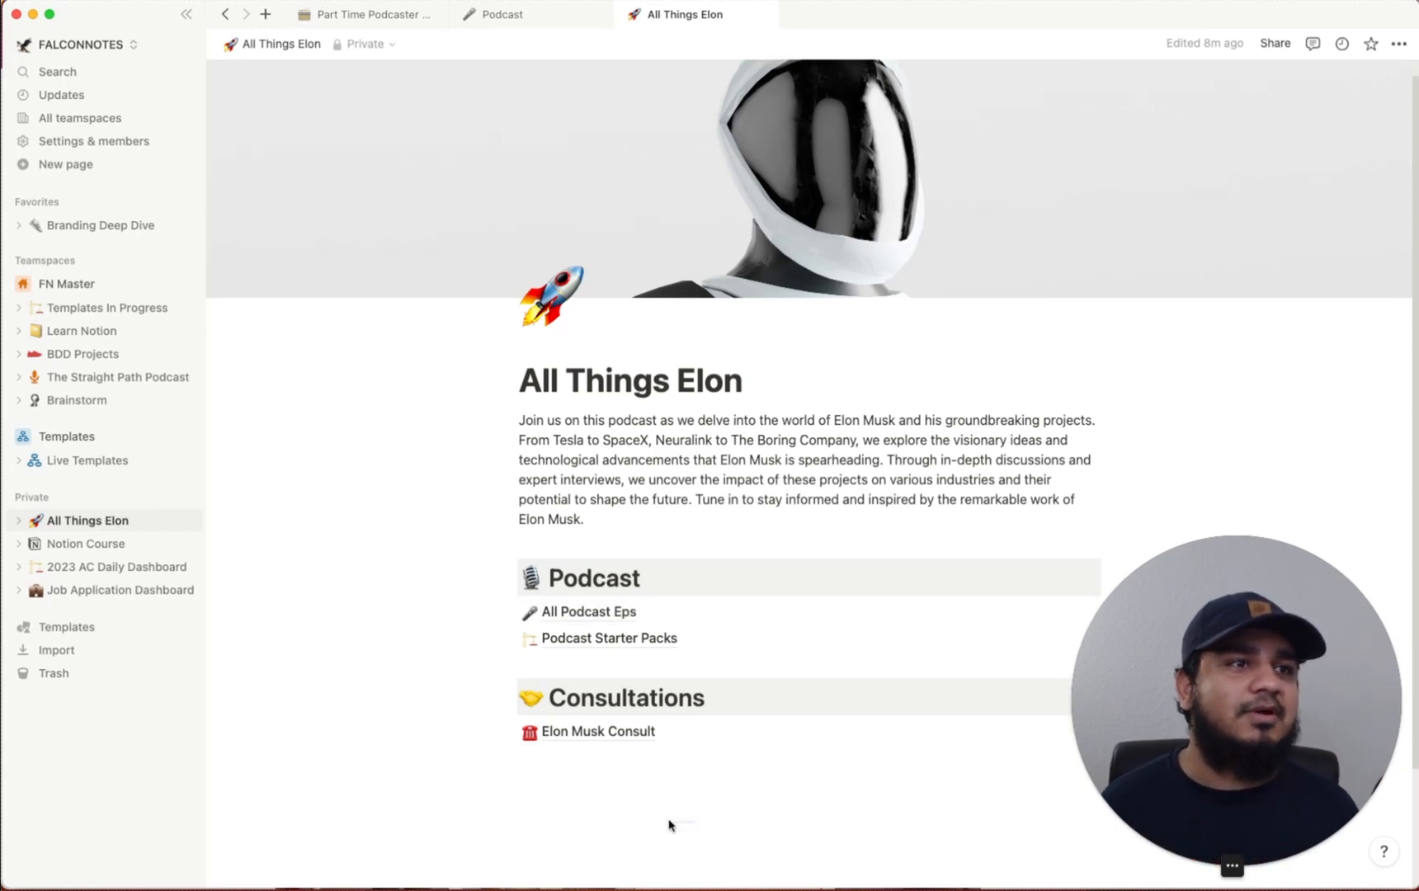
{"action": "left_click_drag", "start_coordinate": [694, 815], "coordinate": [1097, 575]}
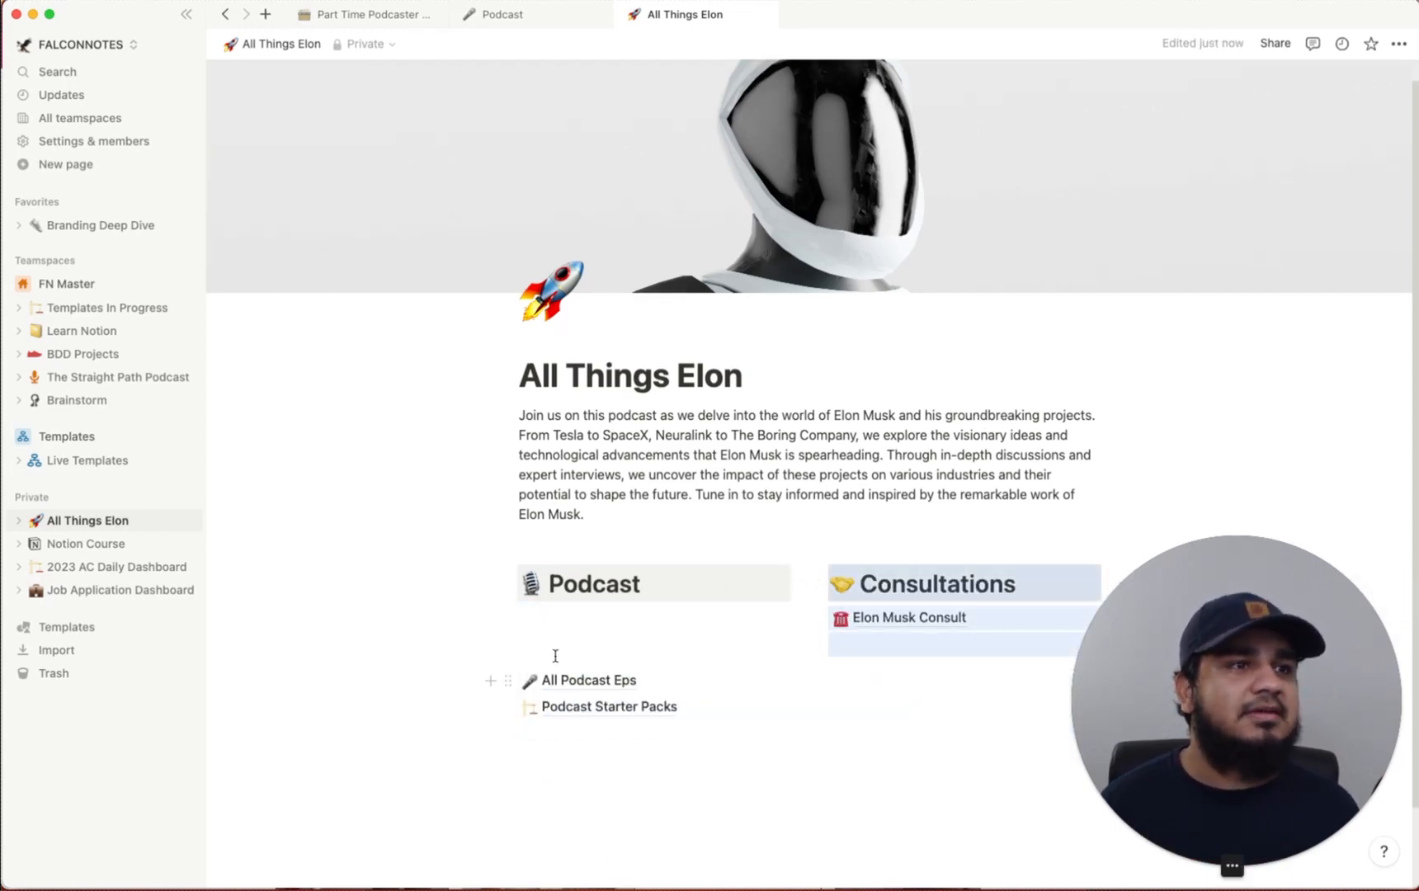
{"action": "left_click_drag", "start_coordinate": [650, 761], "coordinate": [594, 689]}
{"action": "left_click_drag", "start_coordinate": [508, 679], "coordinate": [569, 628]}
{"action": "left_click", "coordinate": [884, 695]}
{"action": "scroll", "coordinate": [889, 685], "scroll_direction": "up", "scroll_amount": 1}
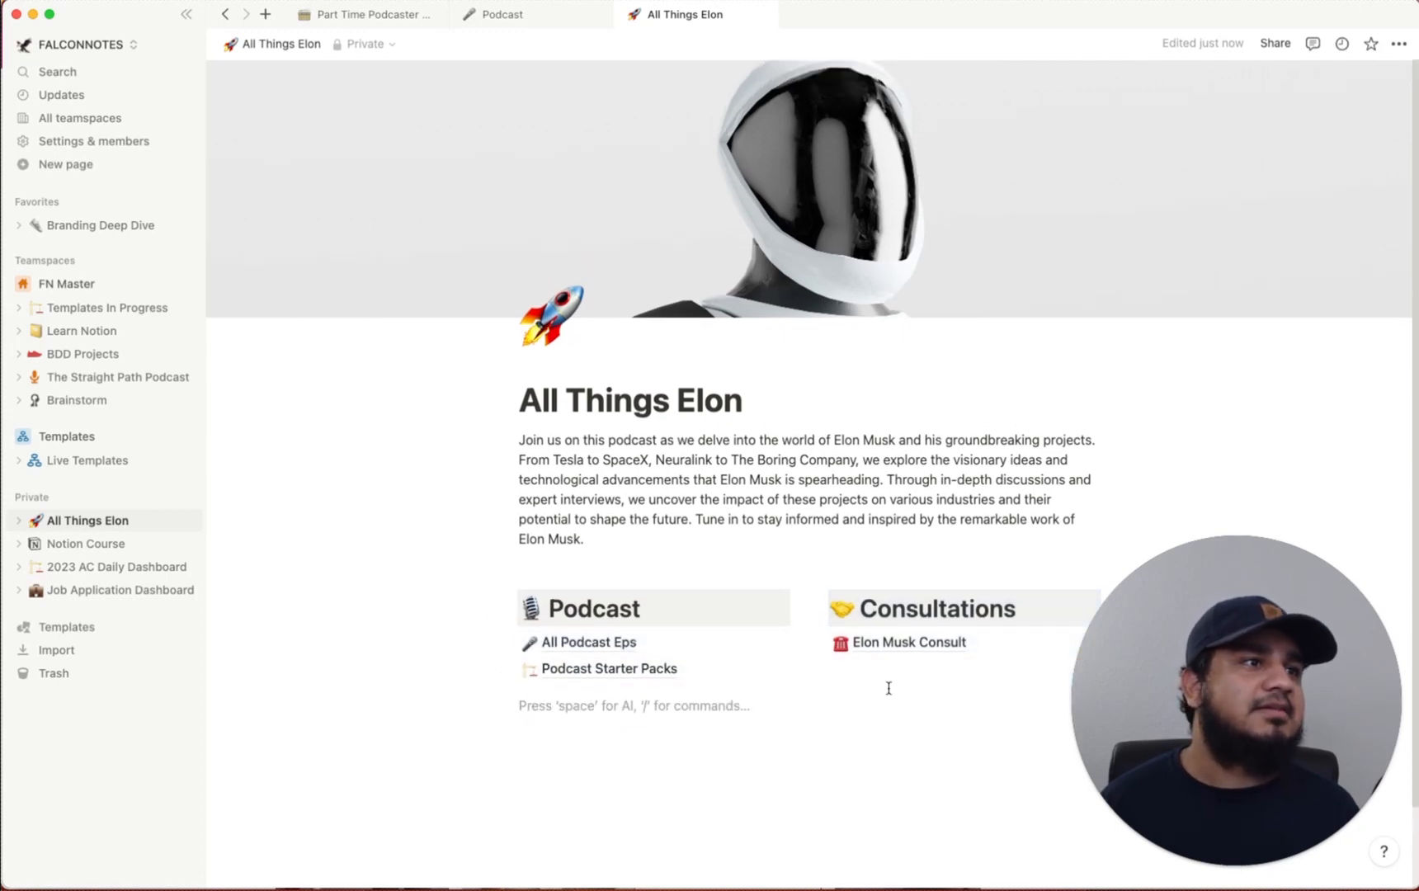
{"action": "scroll", "coordinate": [888, 684], "scroll_direction": "down", "scroll_amount": 3}
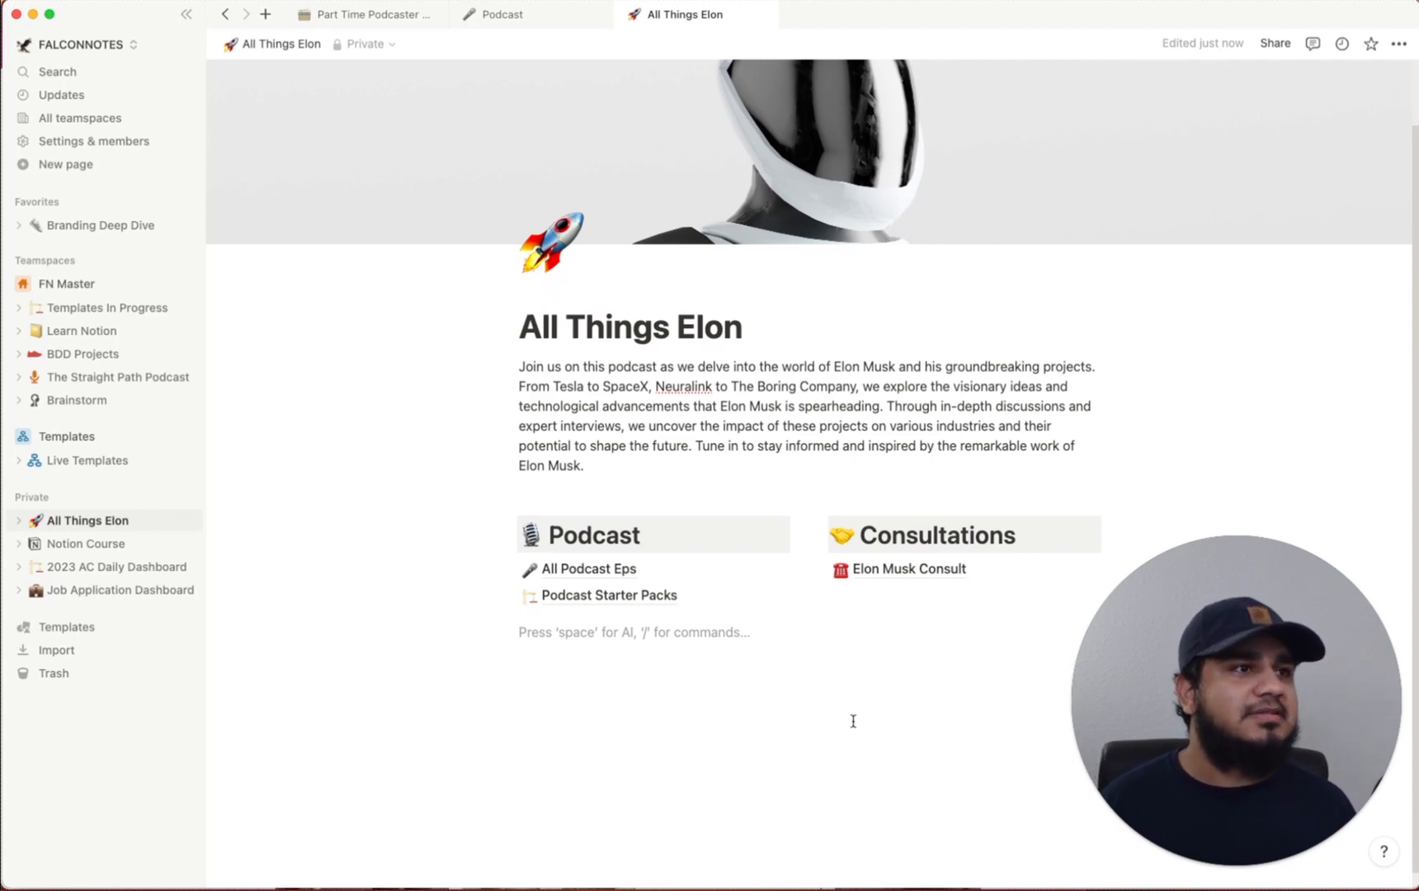
{"action": "scroll", "coordinate": [853, 720], "scroll_direction": "down", "scroll_amount": 1}
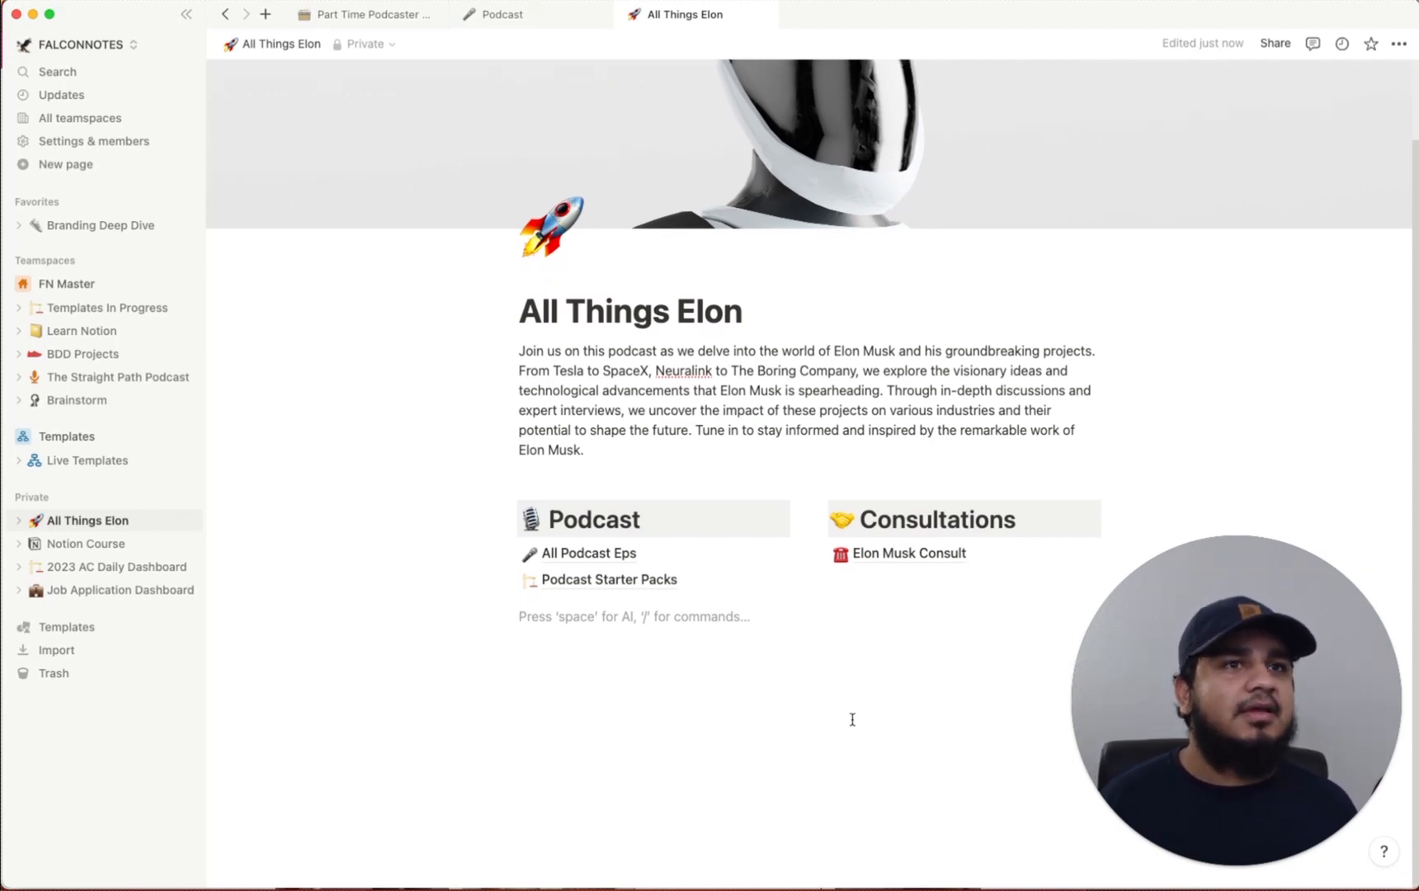
Publish the page to the web with search engine indexing on and view the live site
{"action": "left_click", "coordinate": [1276, 43]}
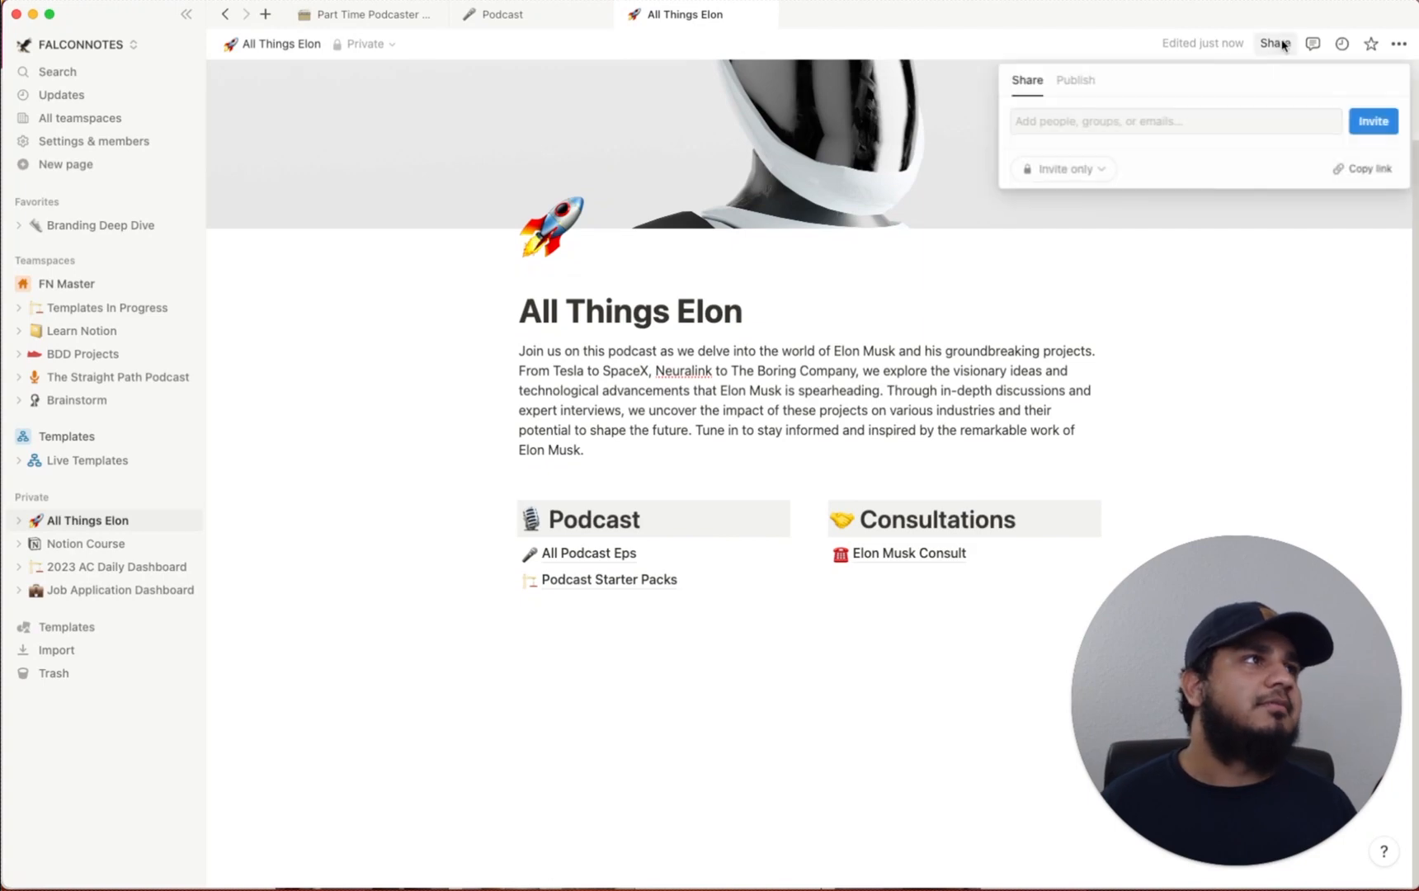
{"action": "left_click", "coordinate": [1077, 80]}
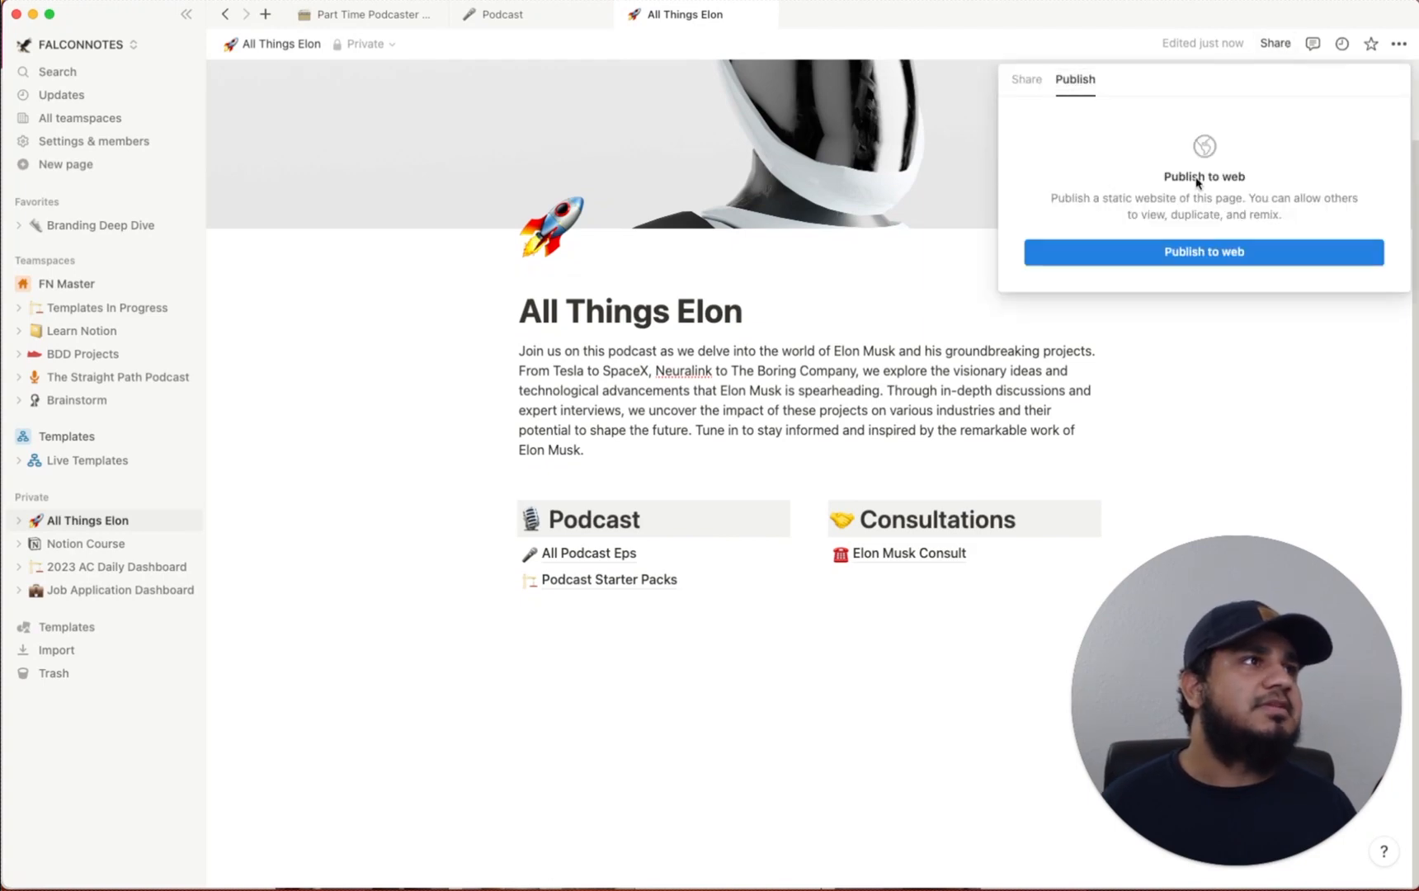
{"action": "left_click", "coordinate": [1232, 252]}
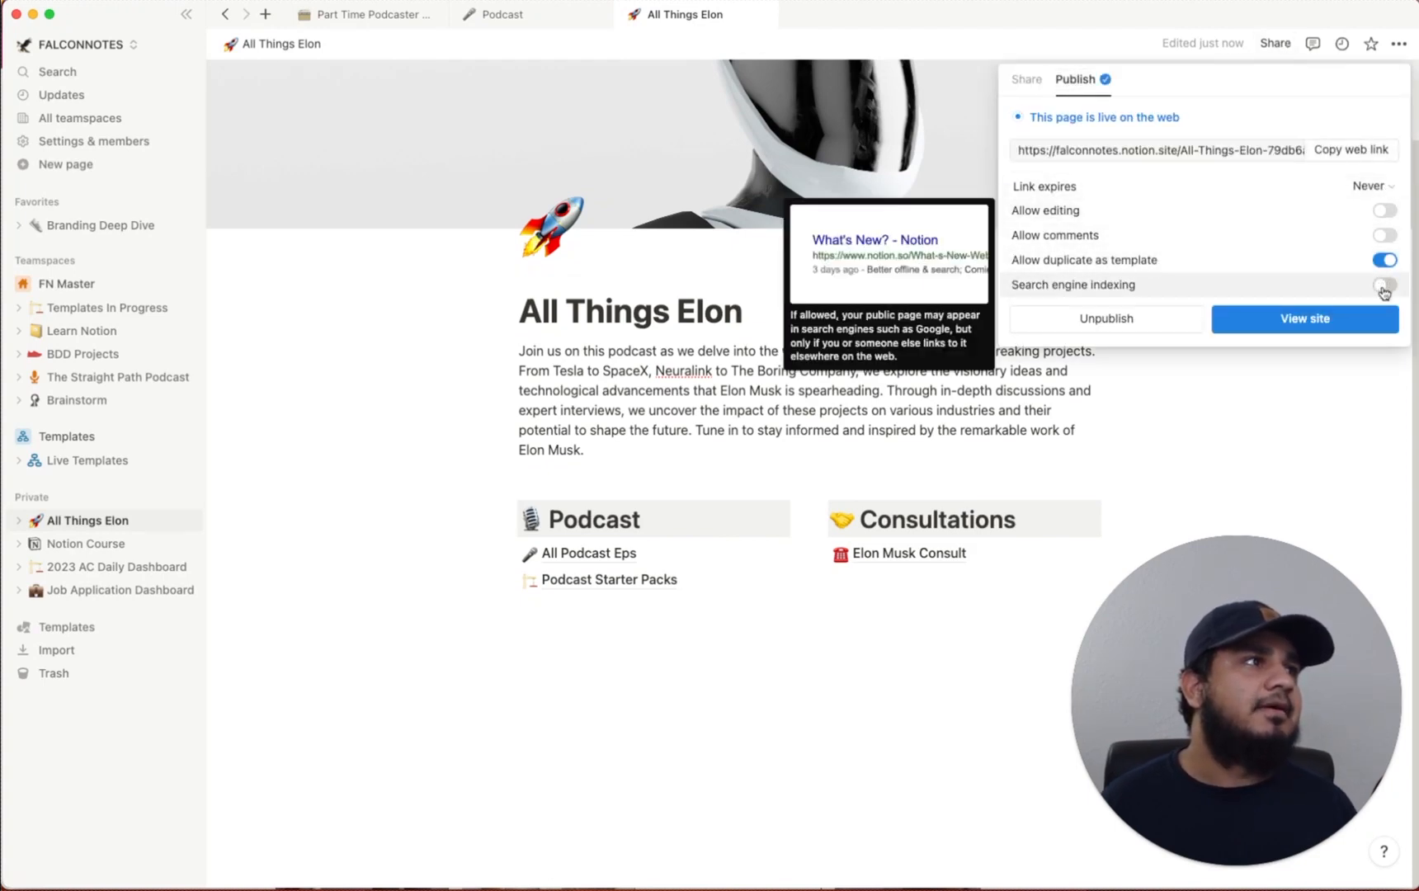
{"action": "left_click", "coordinate": [1377, 285]}
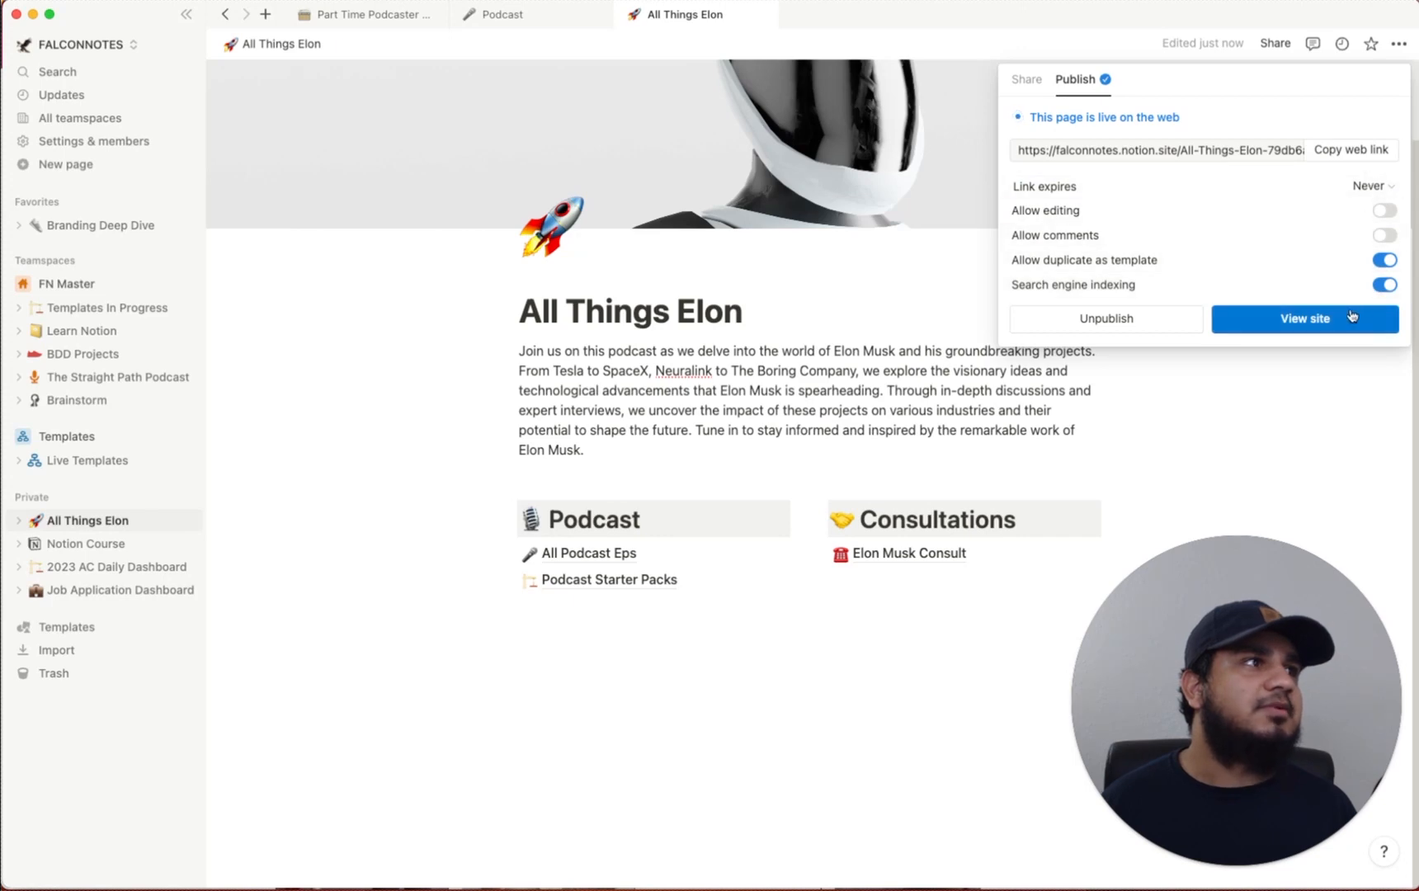
{"action": "left_click", "coordinate": [1324, 322]}
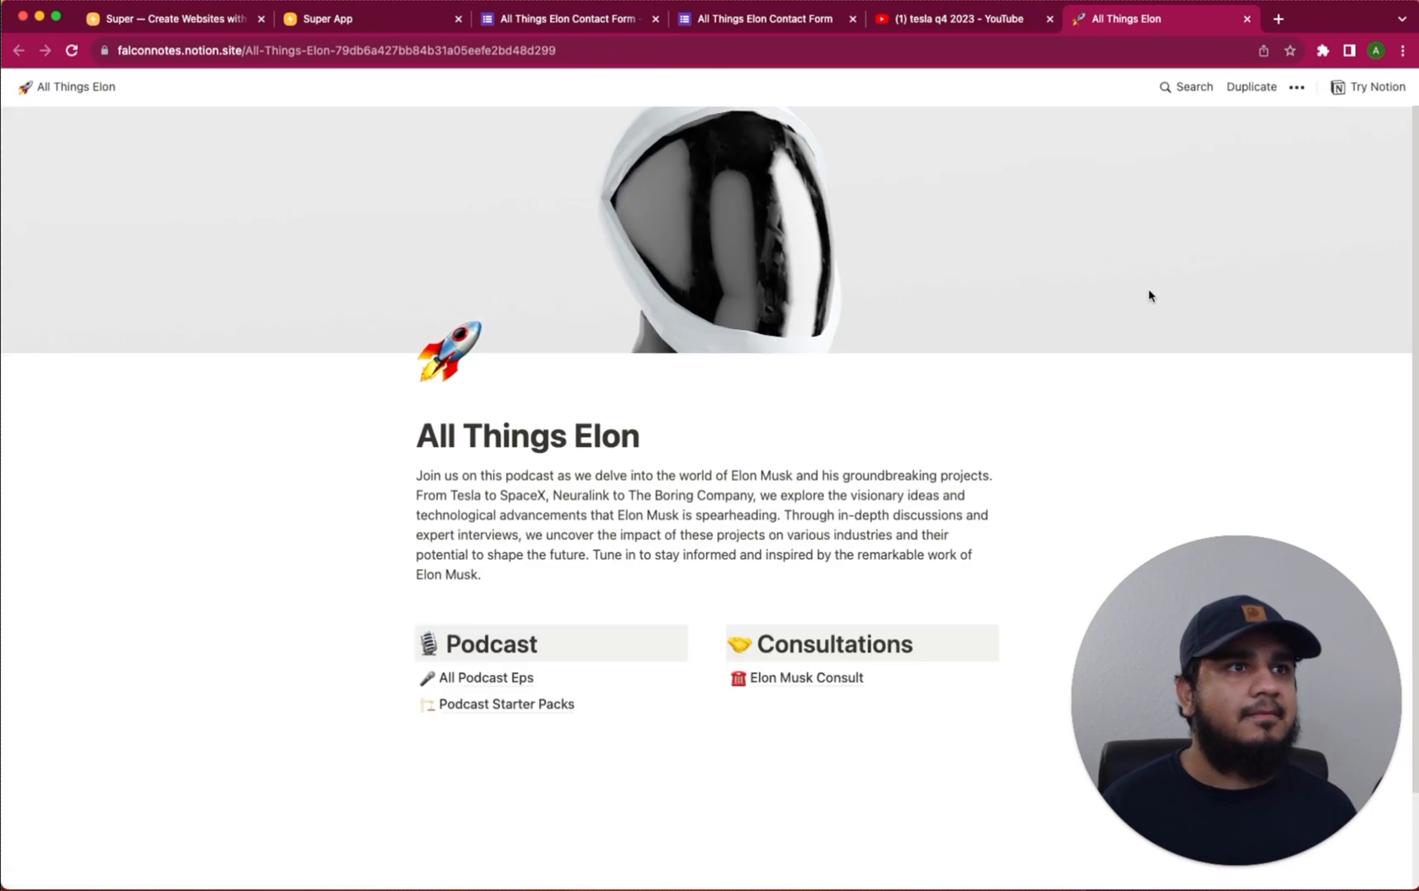
{"action": "scroll", "coordinate": [660, 471], "scroll_direction": "down", "scroll_amount": 3}
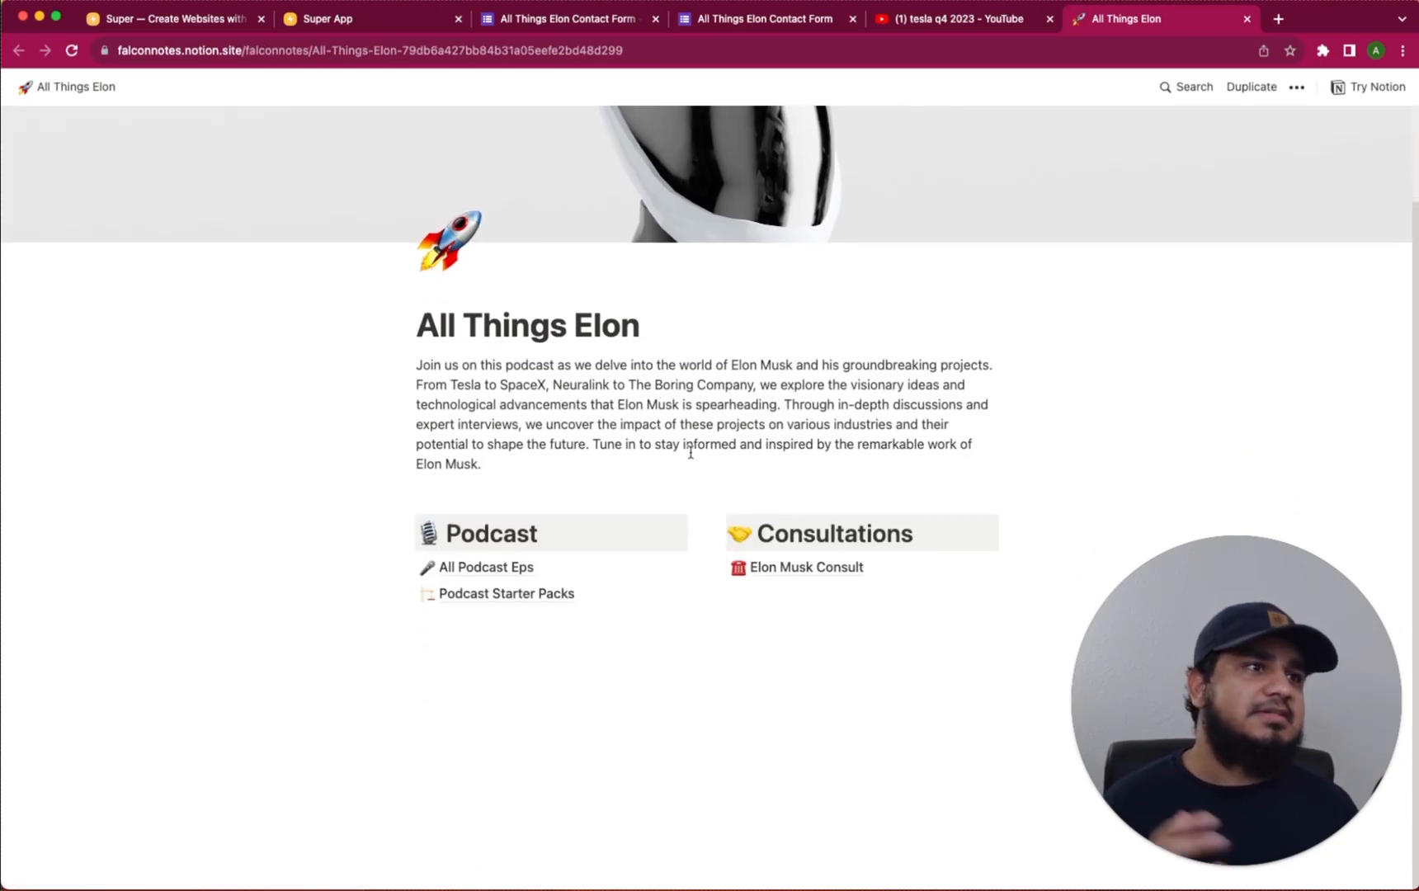
{"action": "scroll", "coordinate": [599, 402], "scroll_direction": "up", "scroll_amount": 3}
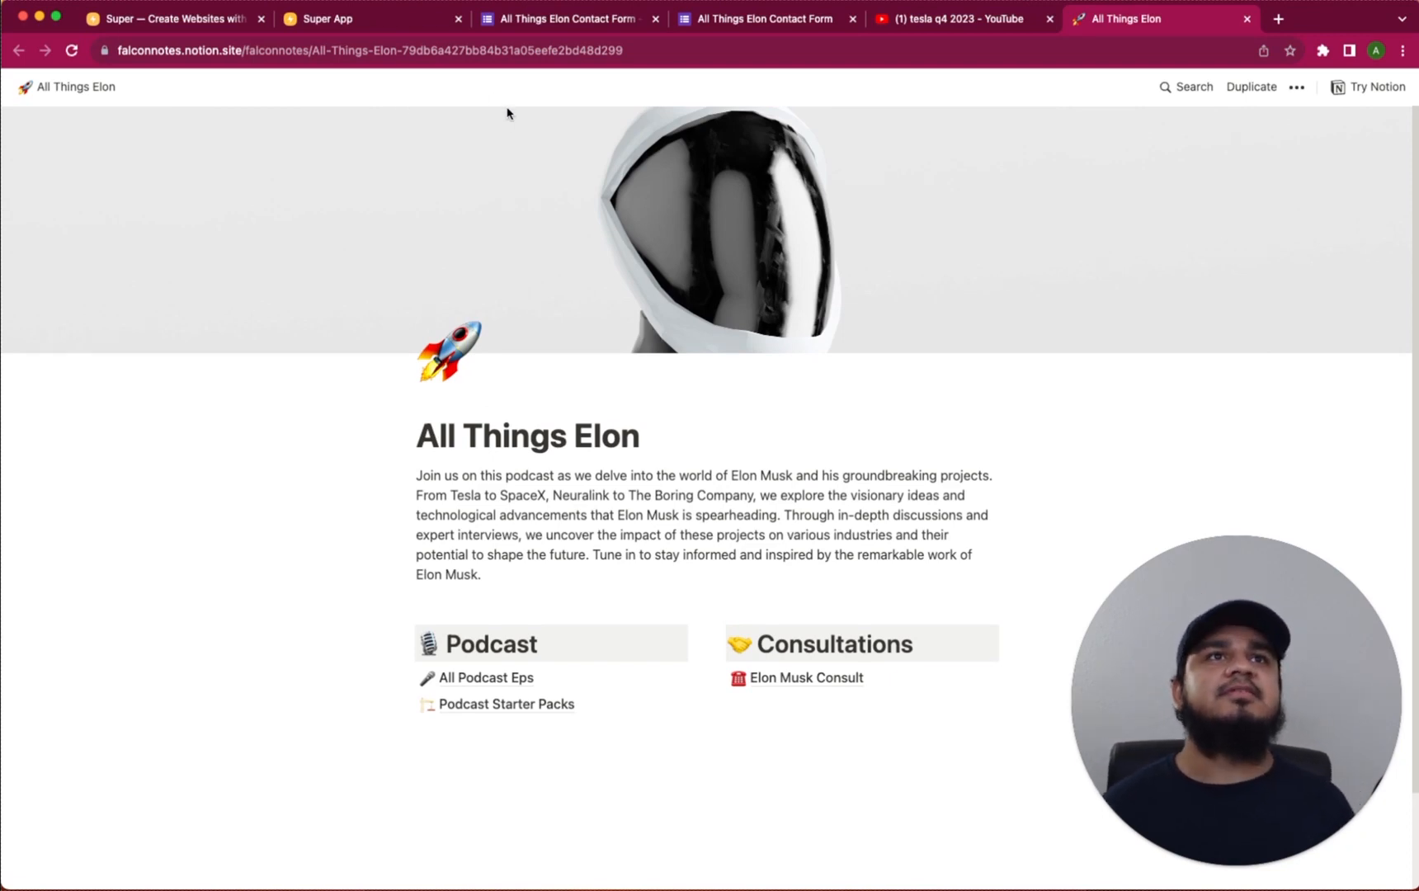
Go to super.so in a new tab and sign in
{"action": "left_click", "coordinate": [1275, 20]}
{"action": "type", "text": "super.so"}
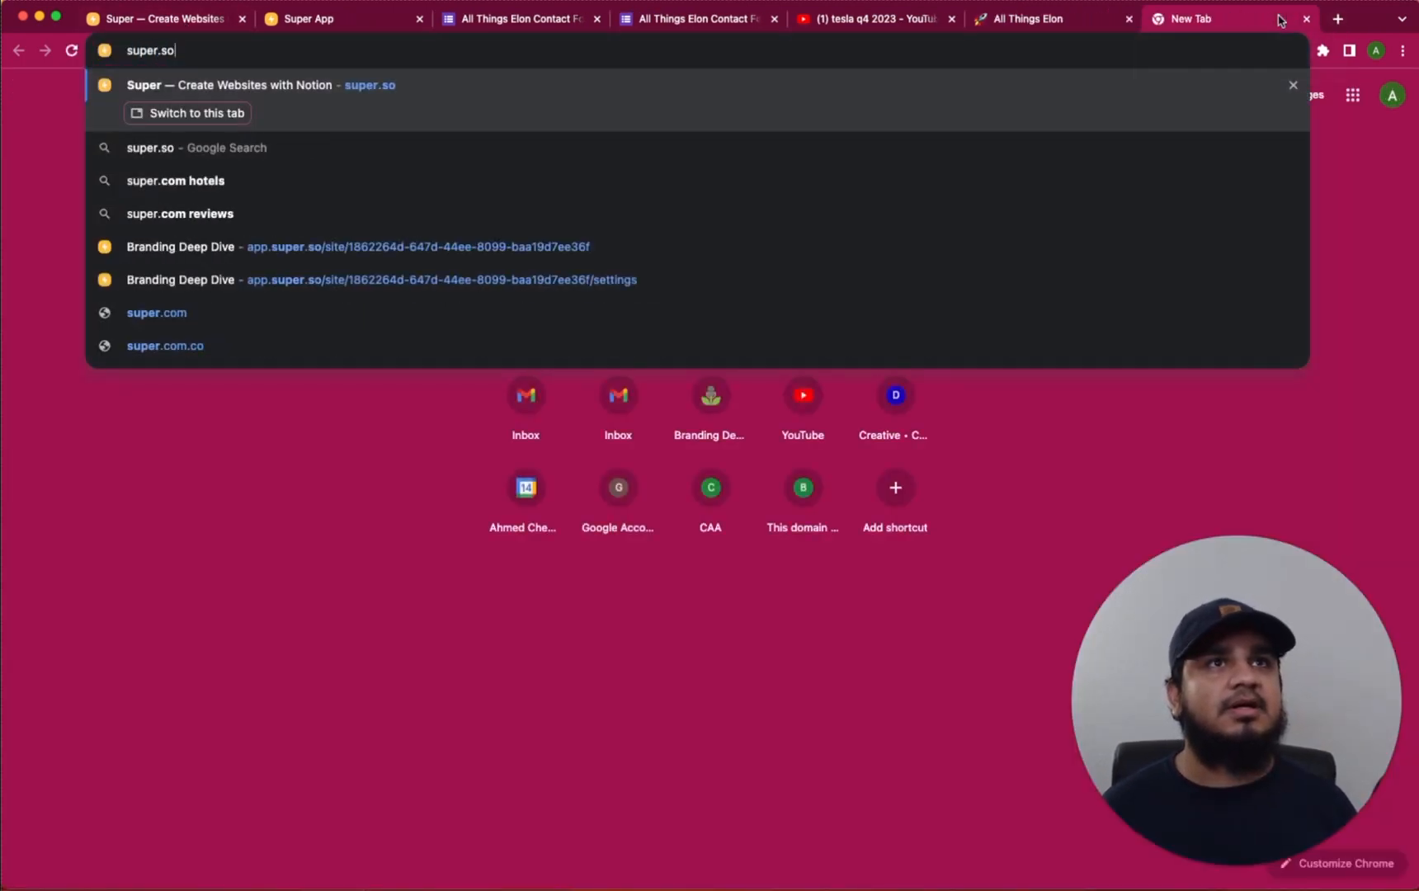
{"action": "key", "text": "Return"}
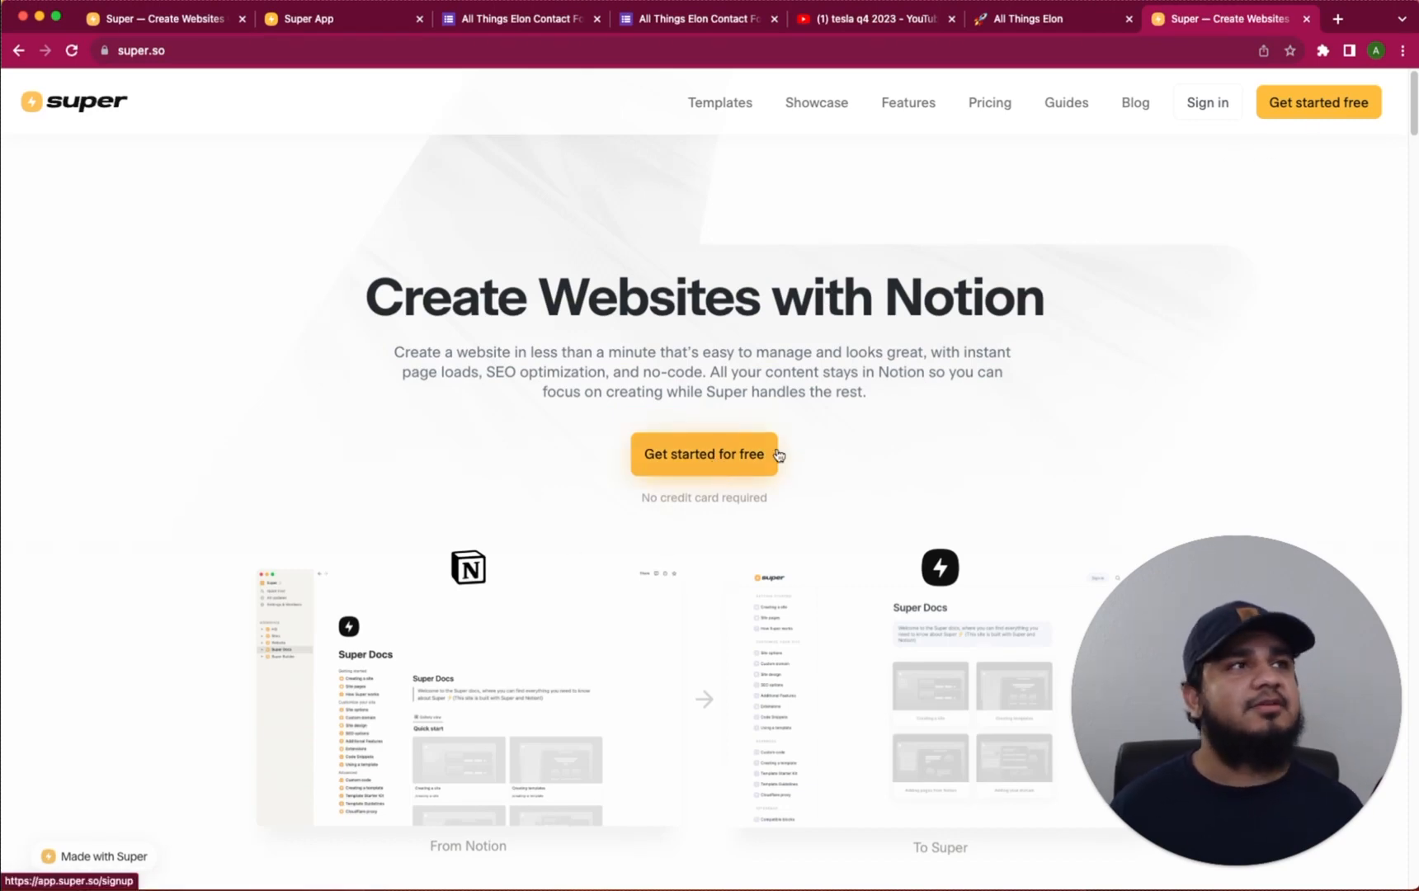
{"action": "left_click", "coordinate": [1211, 104]}
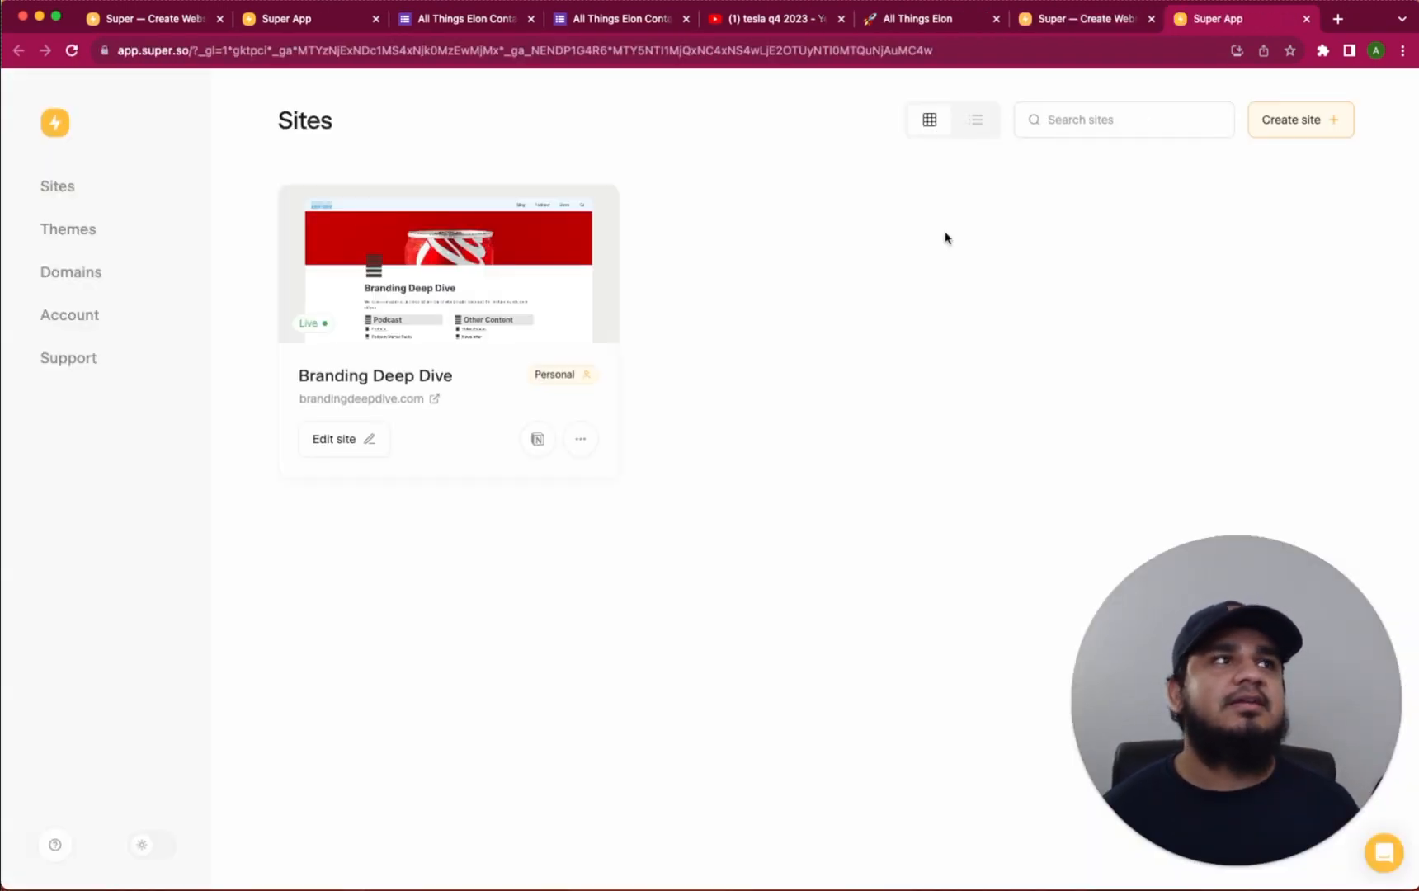
Create a Super site named 'All Things Elon' using the published Notion page's link
{"action": "left_click", "coordinate": [1305, 124]}
{"action": "left_click", "coordinate": [674, 462]}
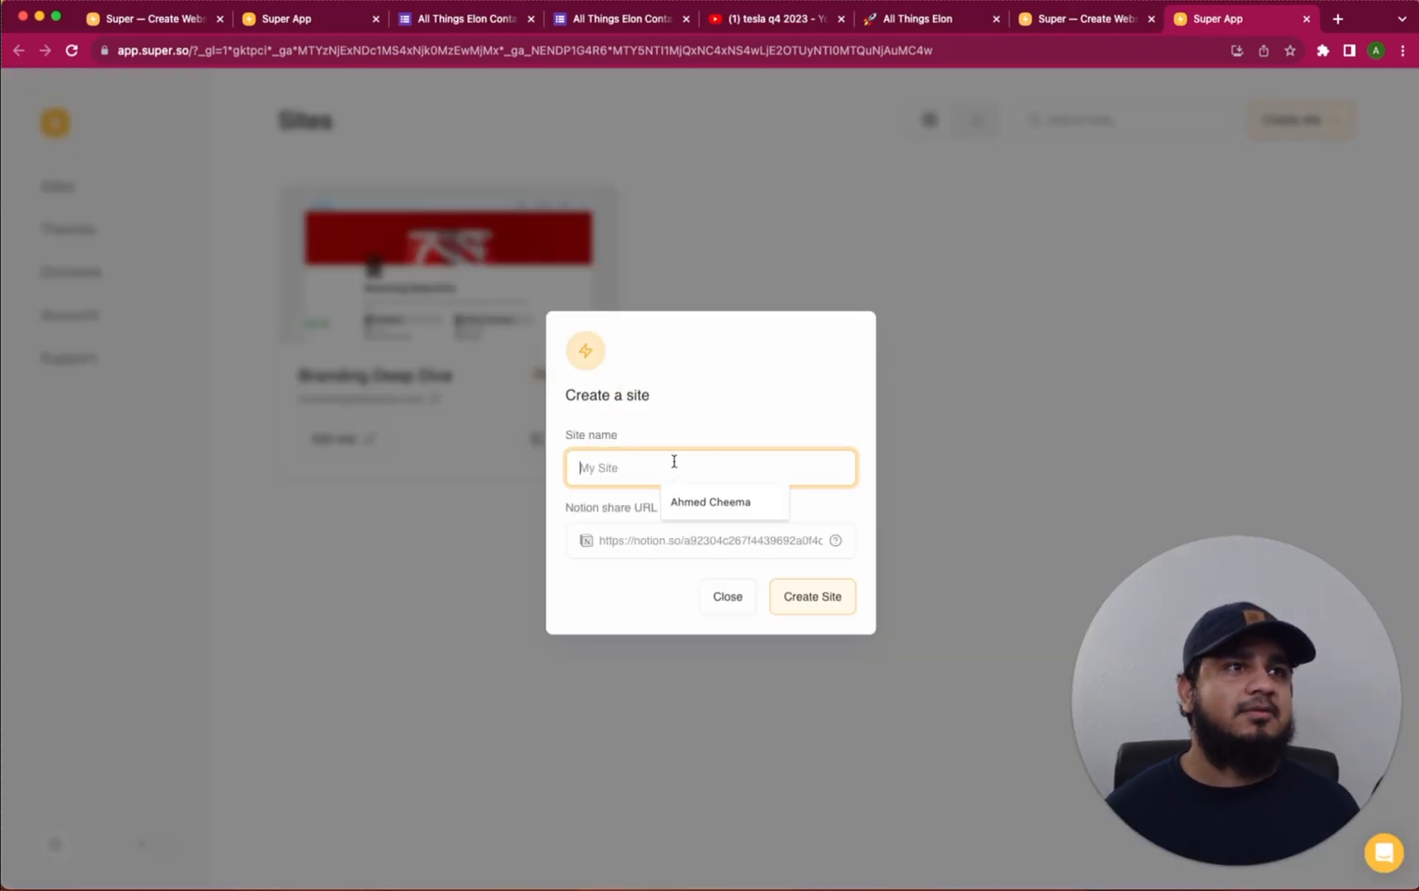
{"action": "type", "text": "All Things Elon"}
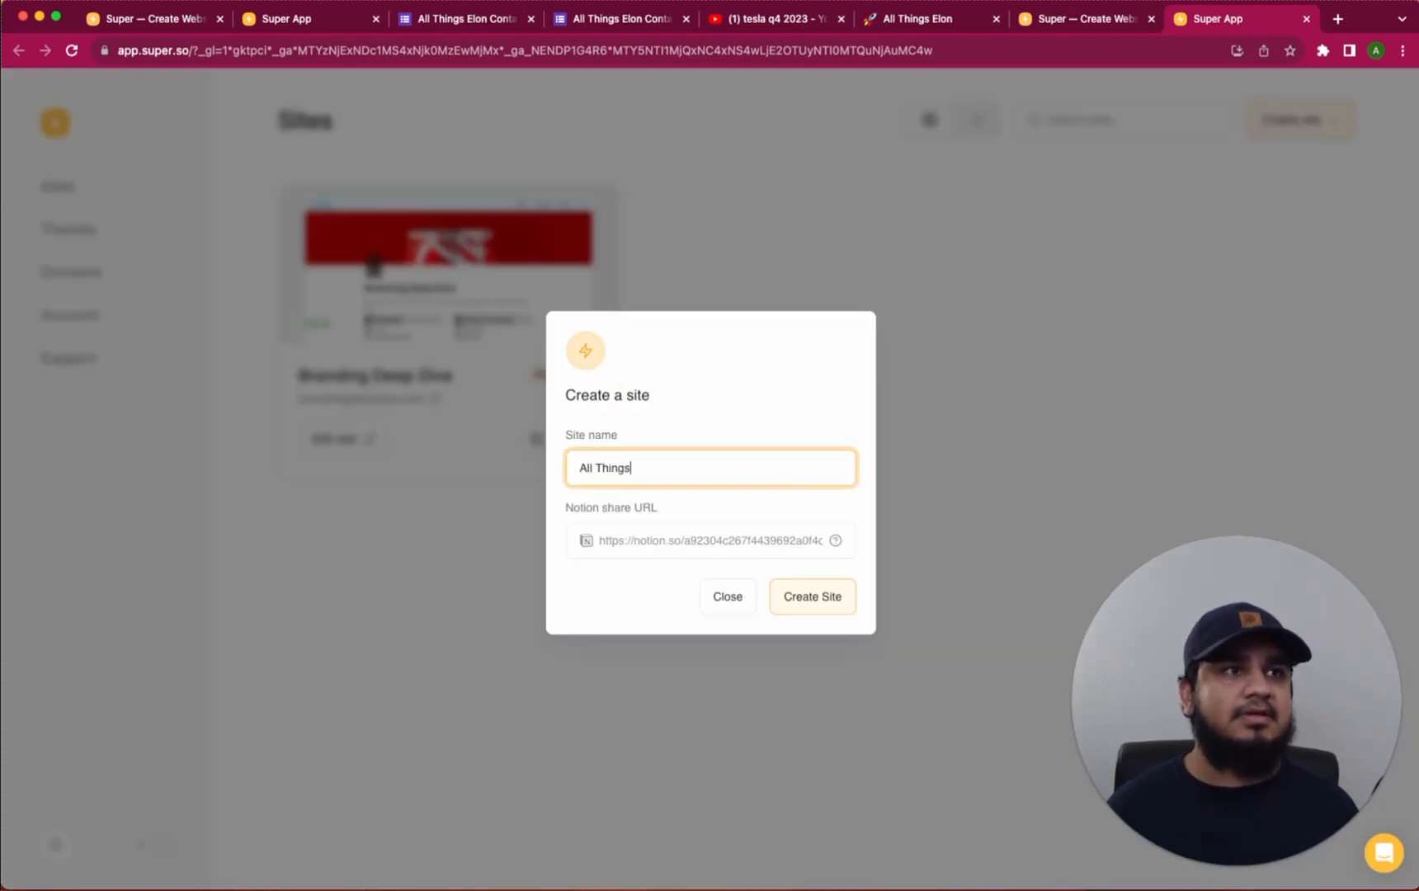
{"action": "left_click", "coordinate": [712, 538]}
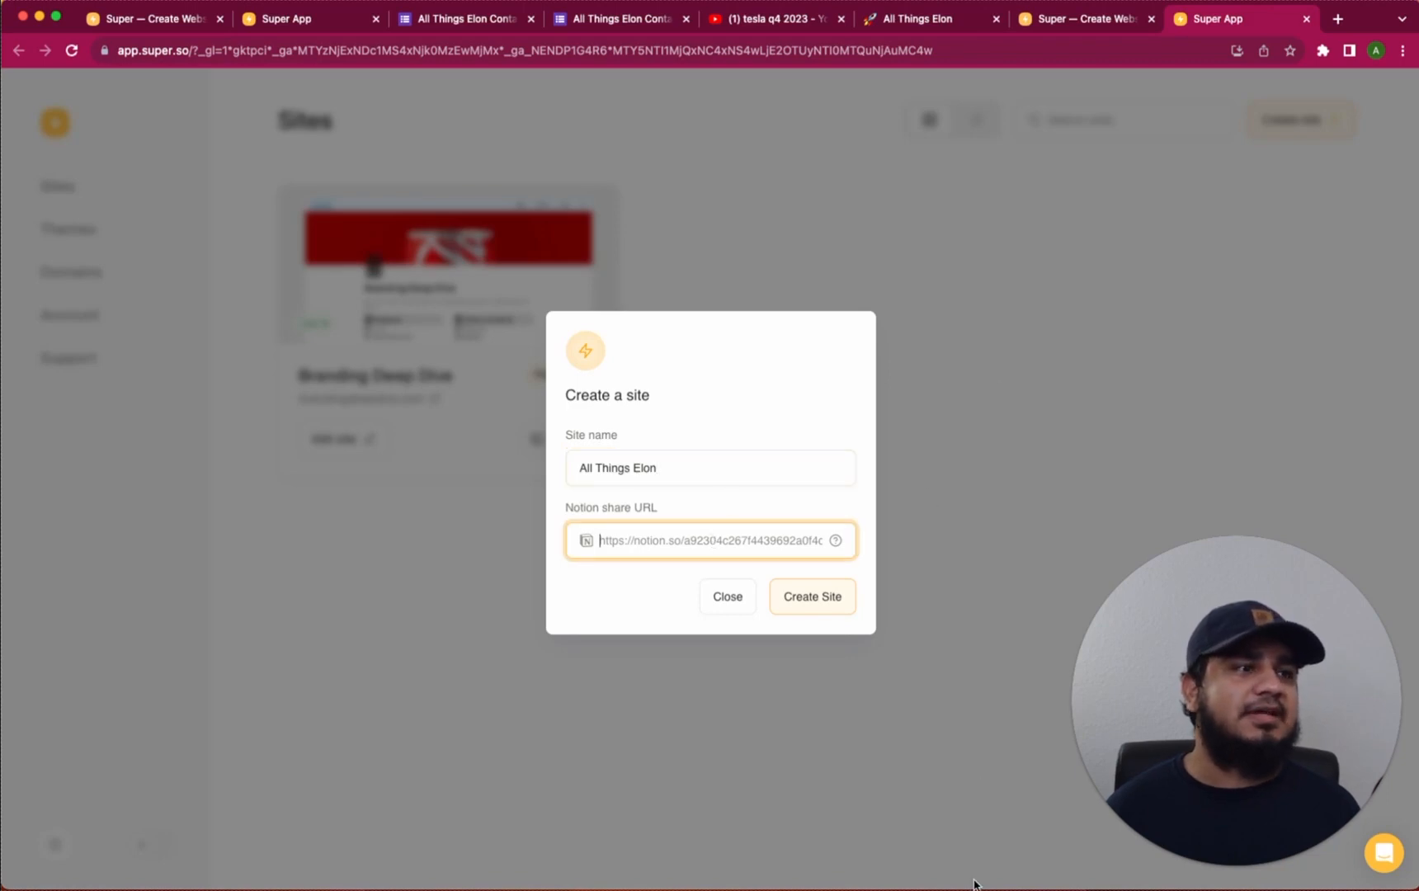
{"action": "key", "text": "super+Tab"}
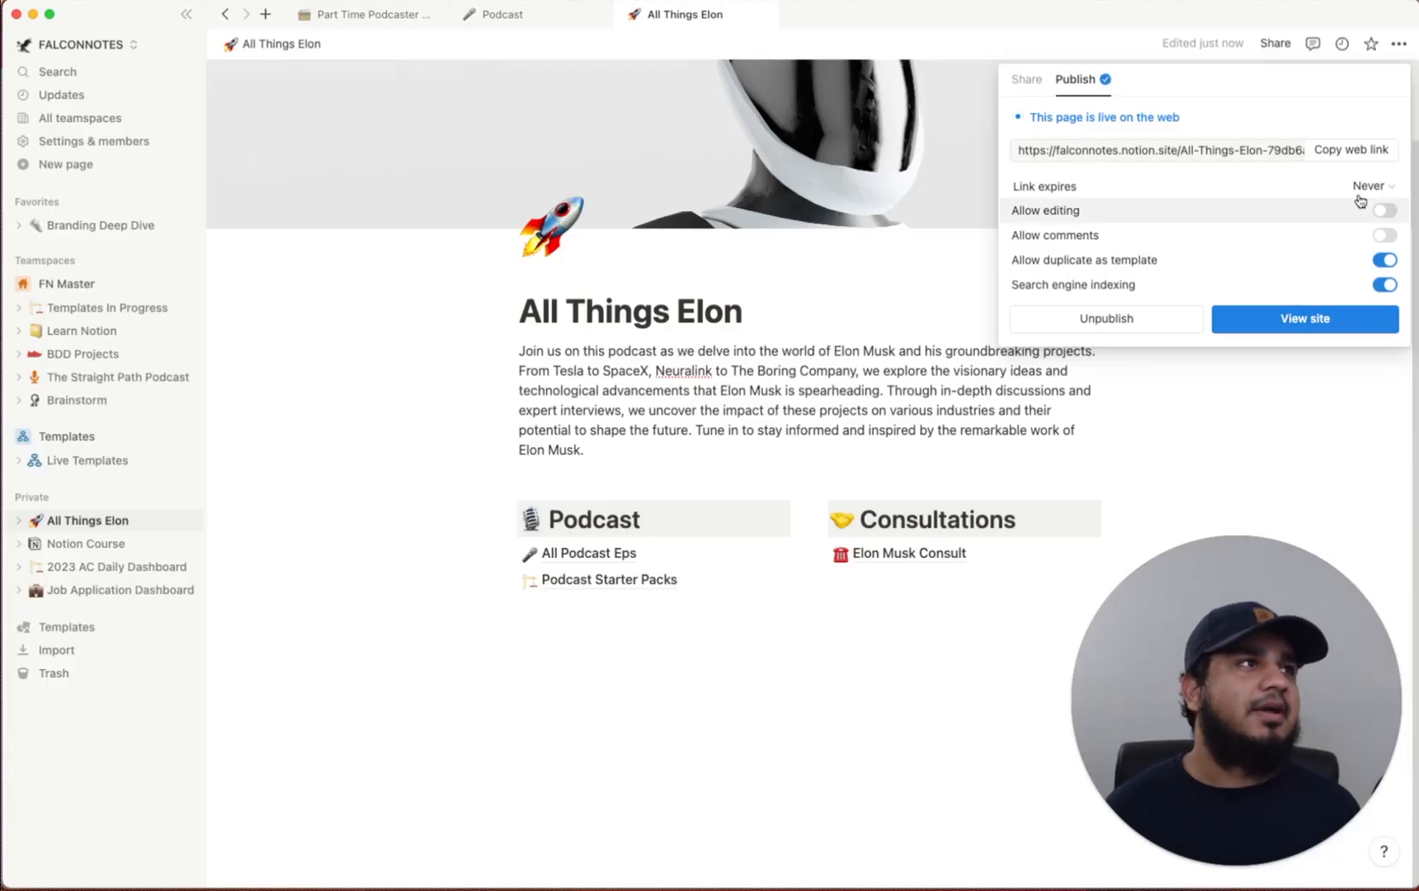
{"action": "left_click", "coordinate": [1350, 152]}
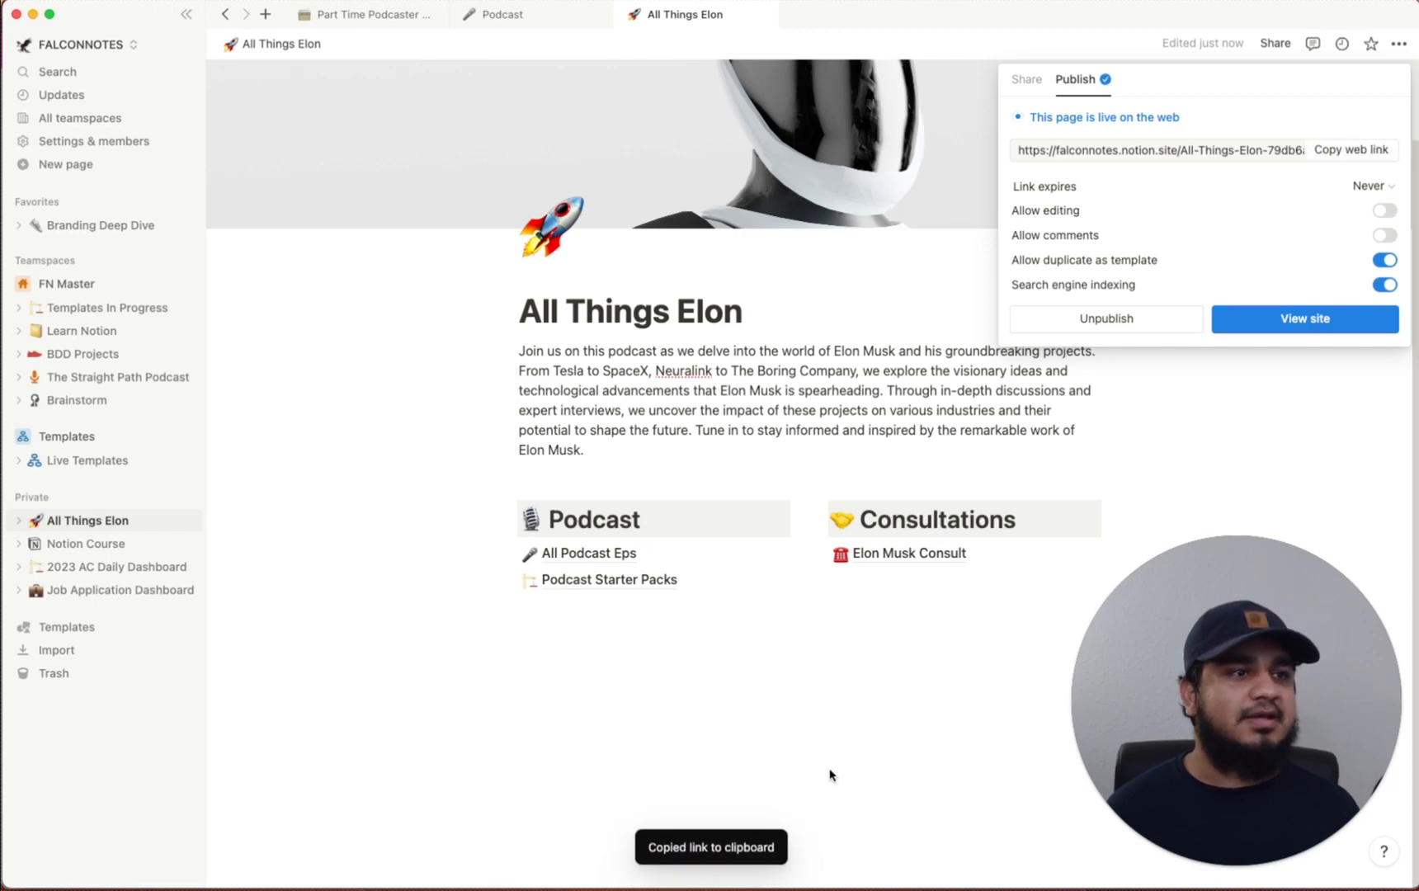
{"action": "key", "text": "super+Tab"}
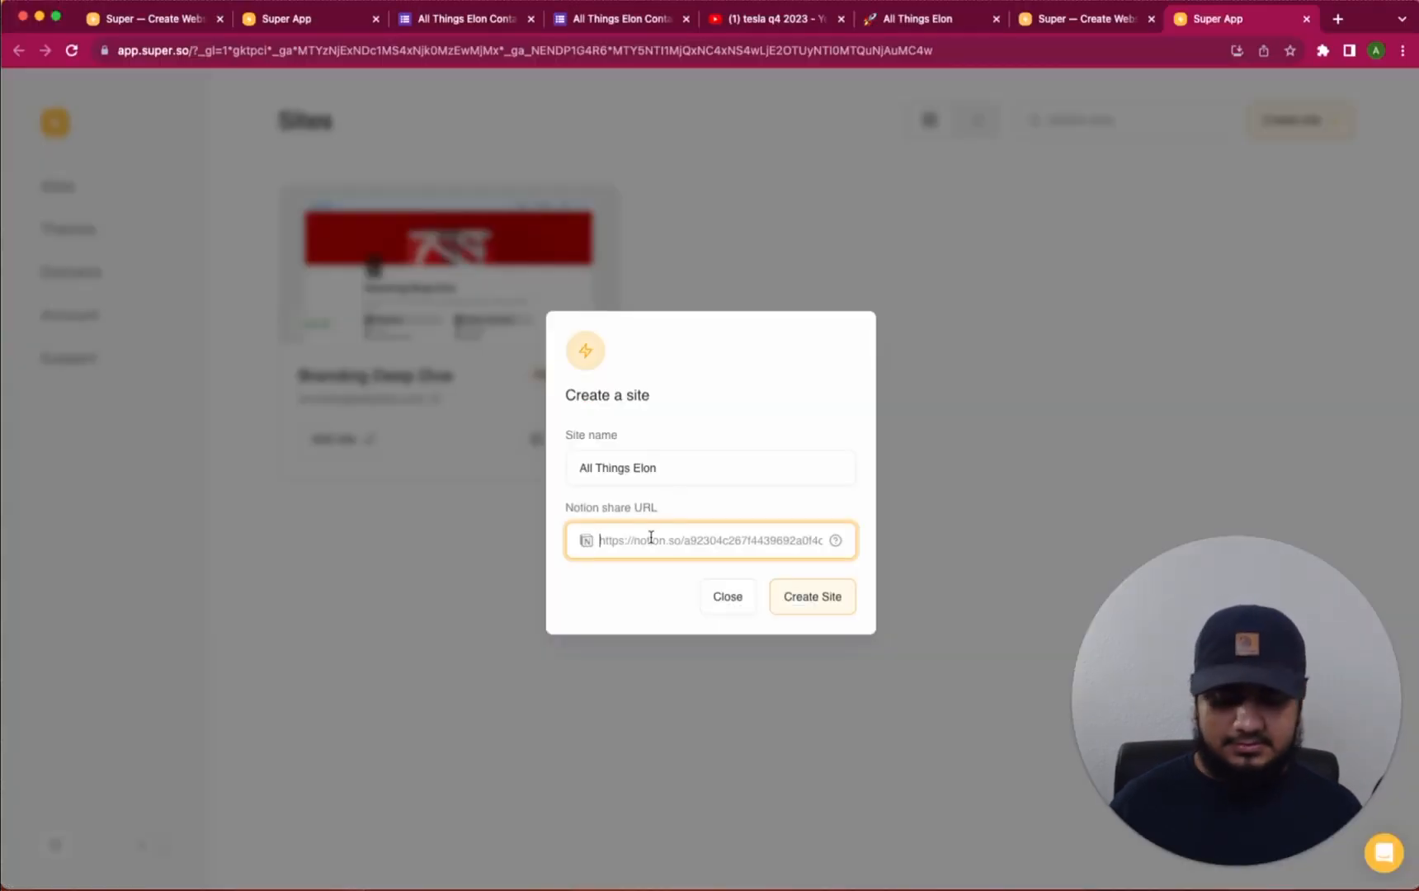
{"action": "key", "text": "super+v"}
{"action": "left_click", "coordinate": [830, 608]}
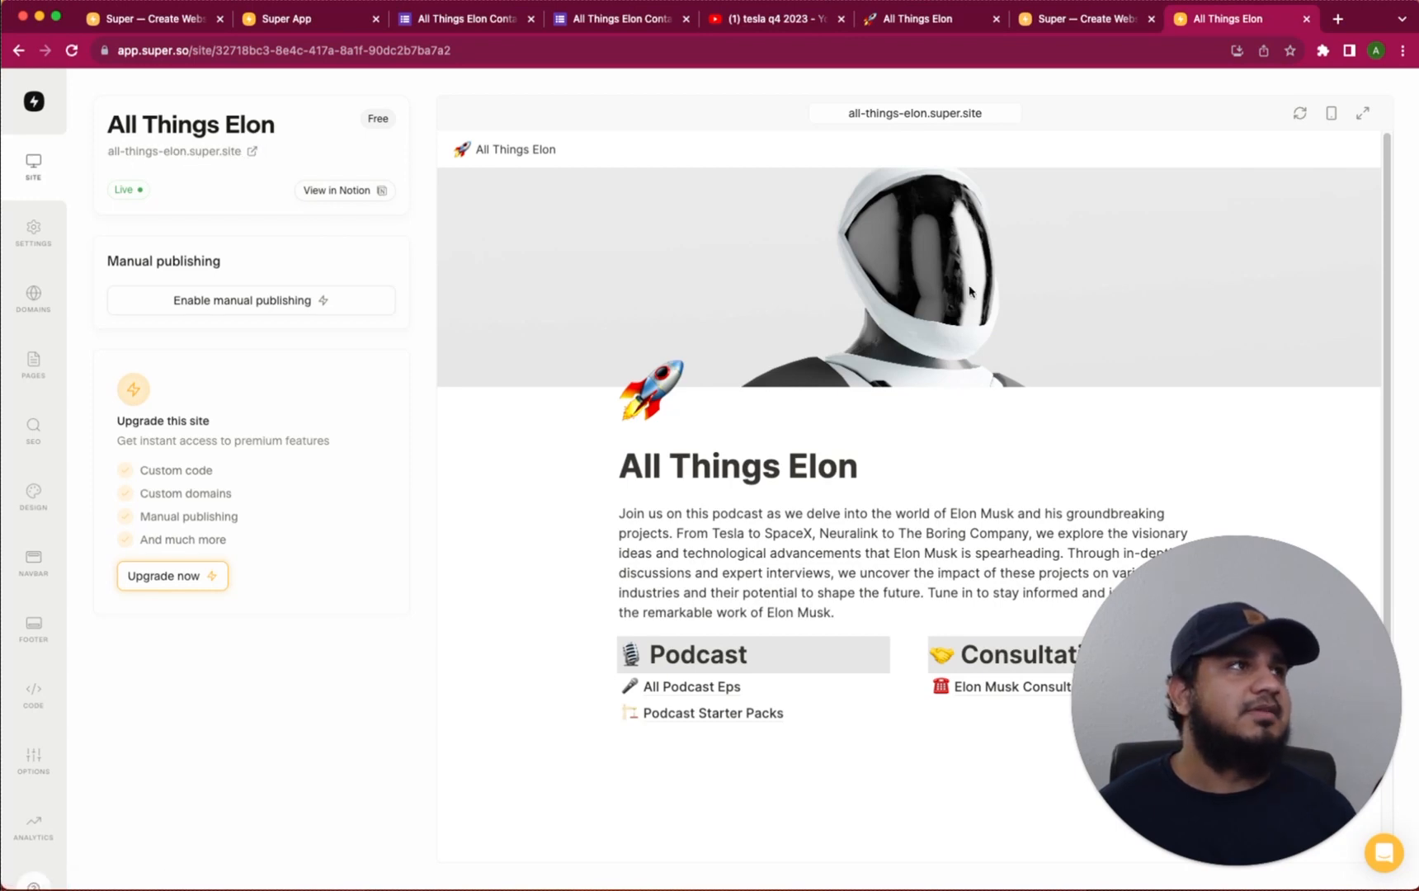
{"action": "left_click", "coordinate": [970, 114]}
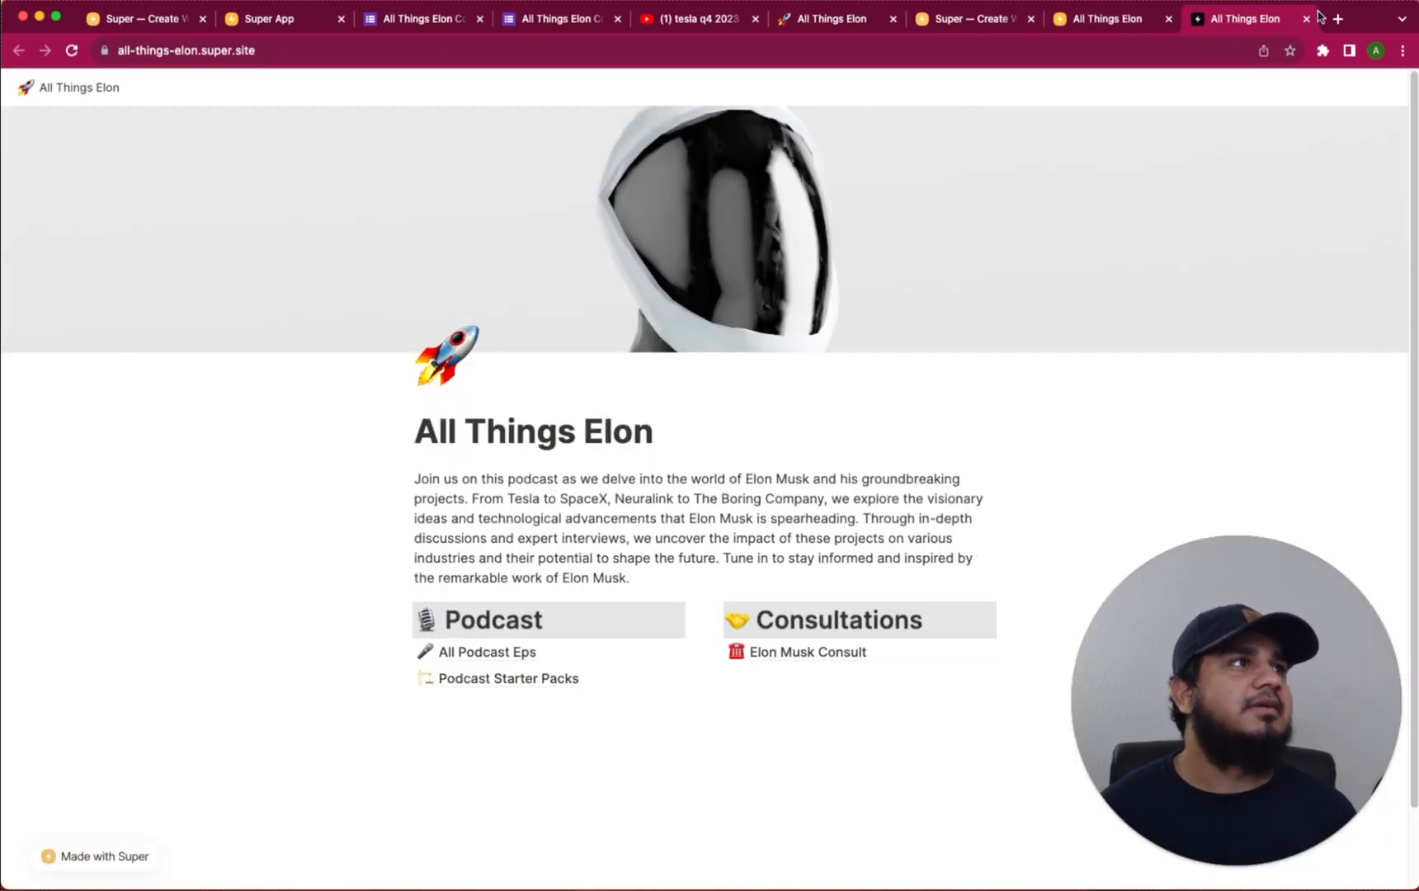
{"action": "left_click", "coordinate": [500, 651]}
{"action": "scroll", "coordinate": [505, 648], "scroll_direction": "down", "scroll_amount": 2}
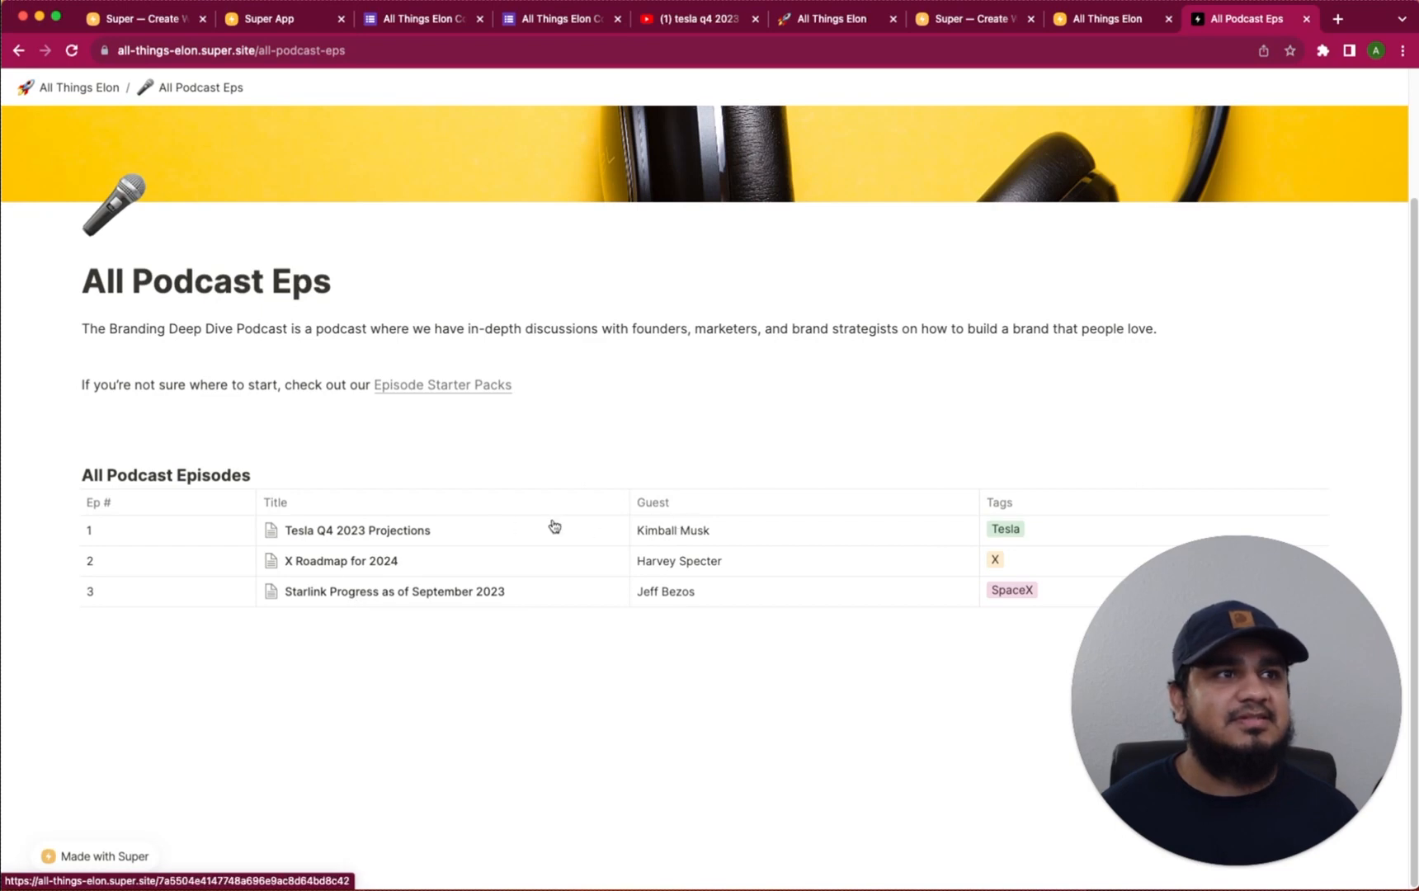
{"action": "left_click", "coordinate": [384, 530]}
{"action": "scroll", "coordinate": [609, 575], "scroll_direction": "down", "scroll_amount": 4}
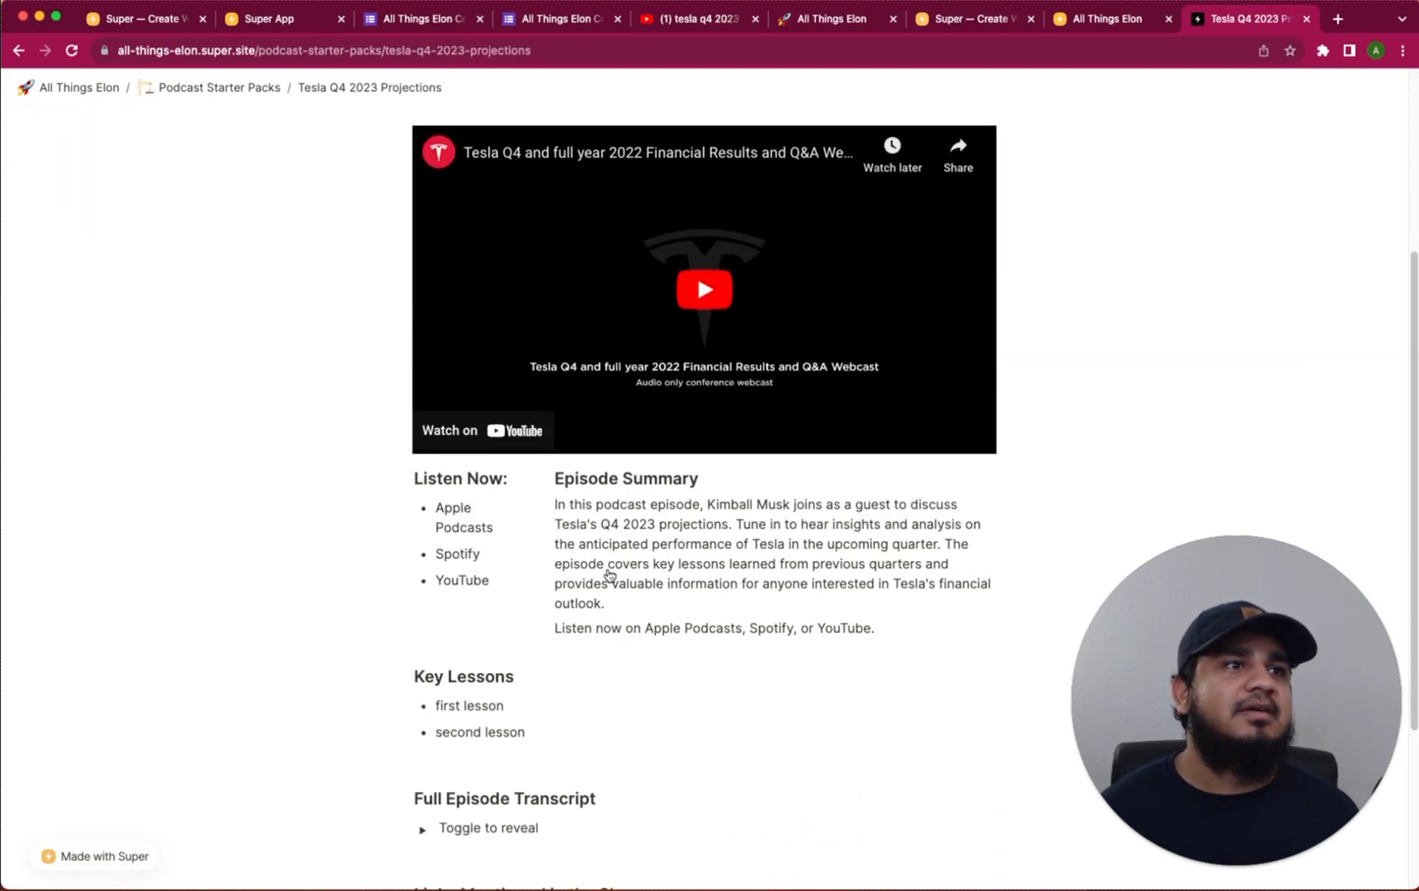
{"action": "scroll", "coordinate": [609, 575], "scroll_direction": "up", "scroll_amount": 4}
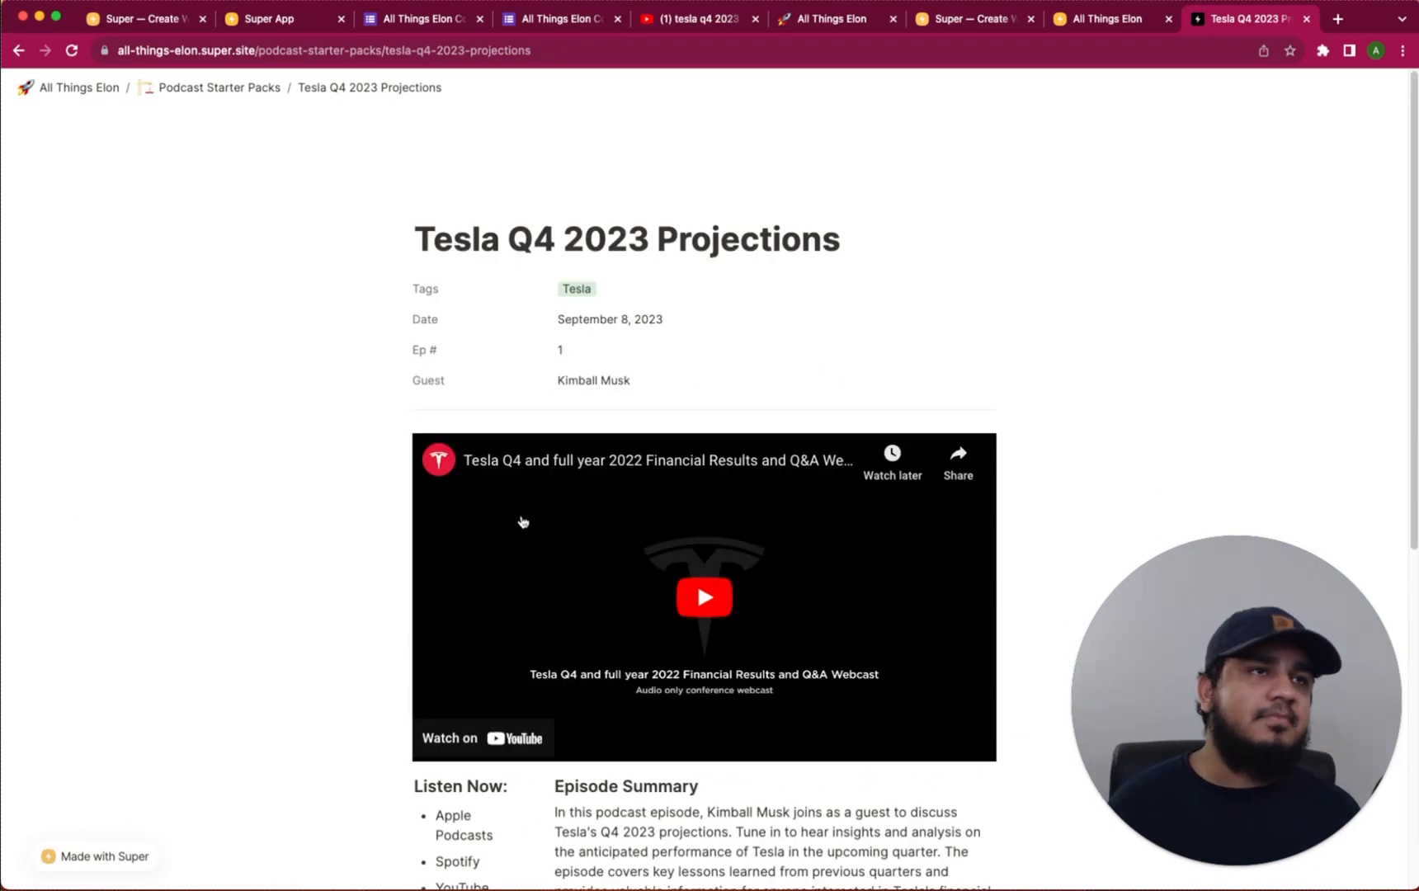
{"action": "left_click", "coordinate": [75, 98]}
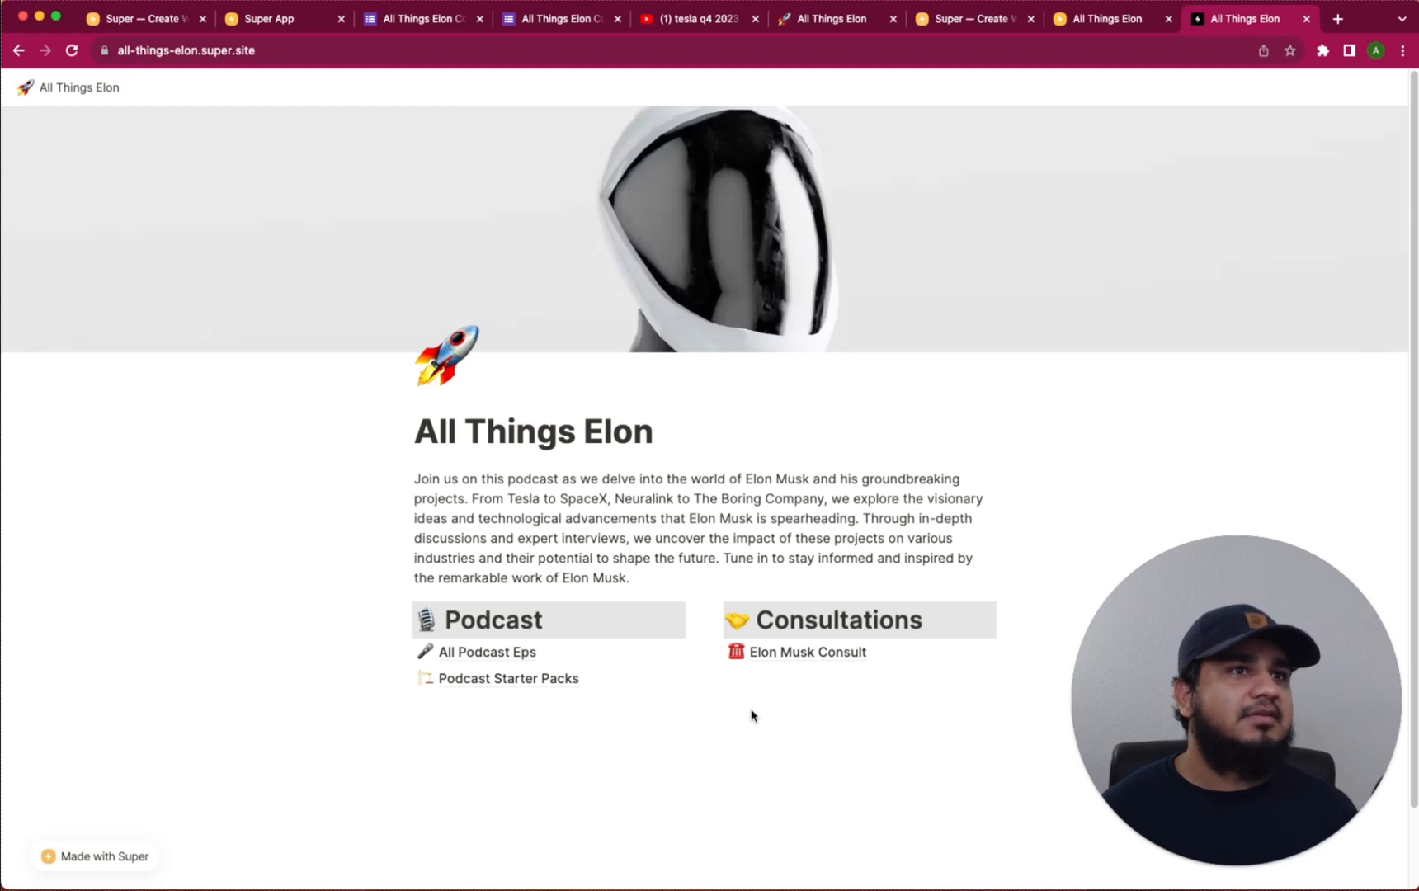
{"action": "left_click", "coordinate": [533, 688]}
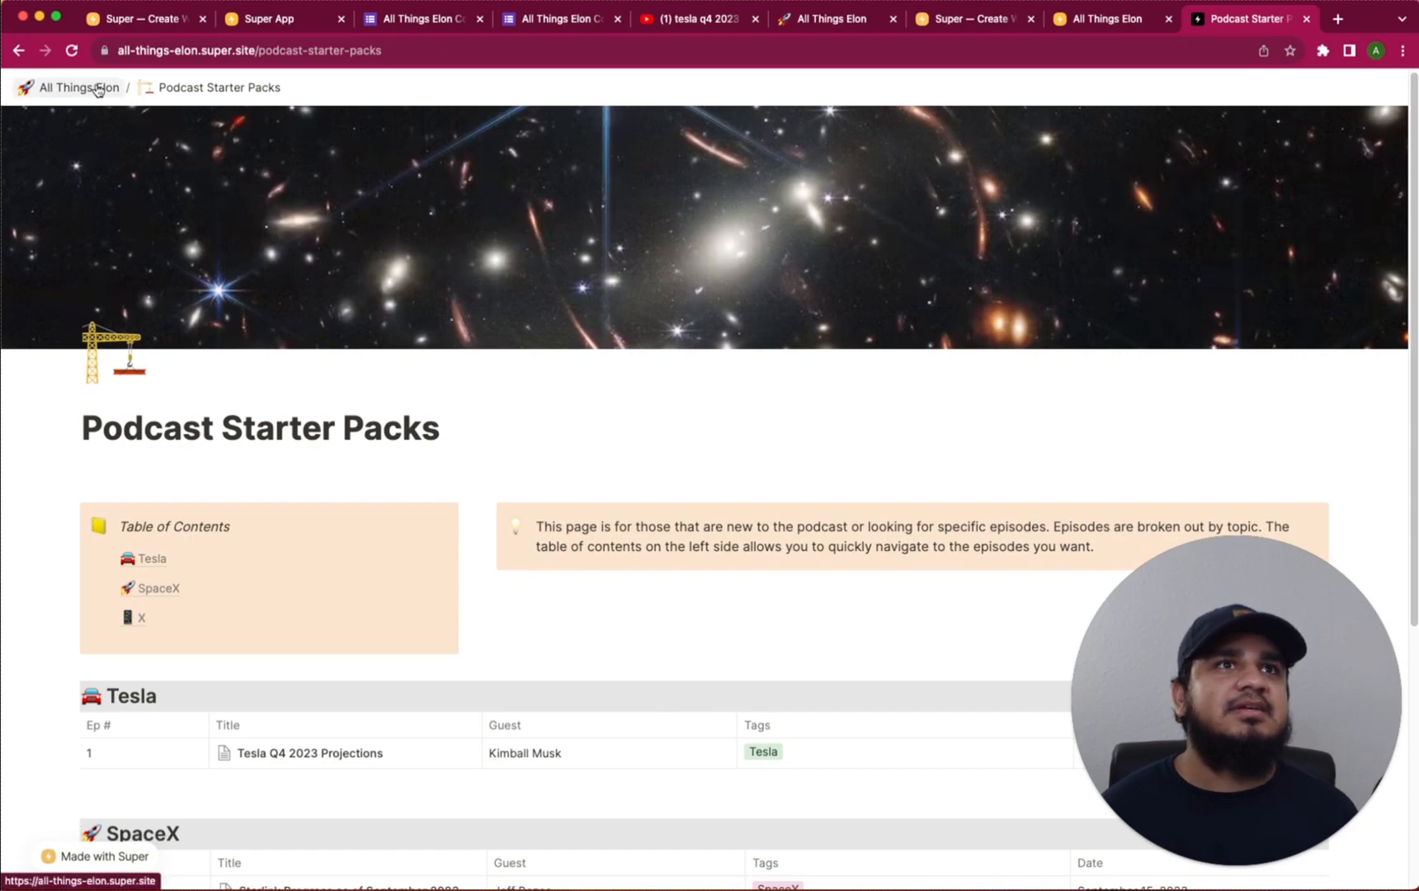
{"action": "scroll", "coordinate": [343, 366], "scroll_direction": "down", "scroll_amount": 5}
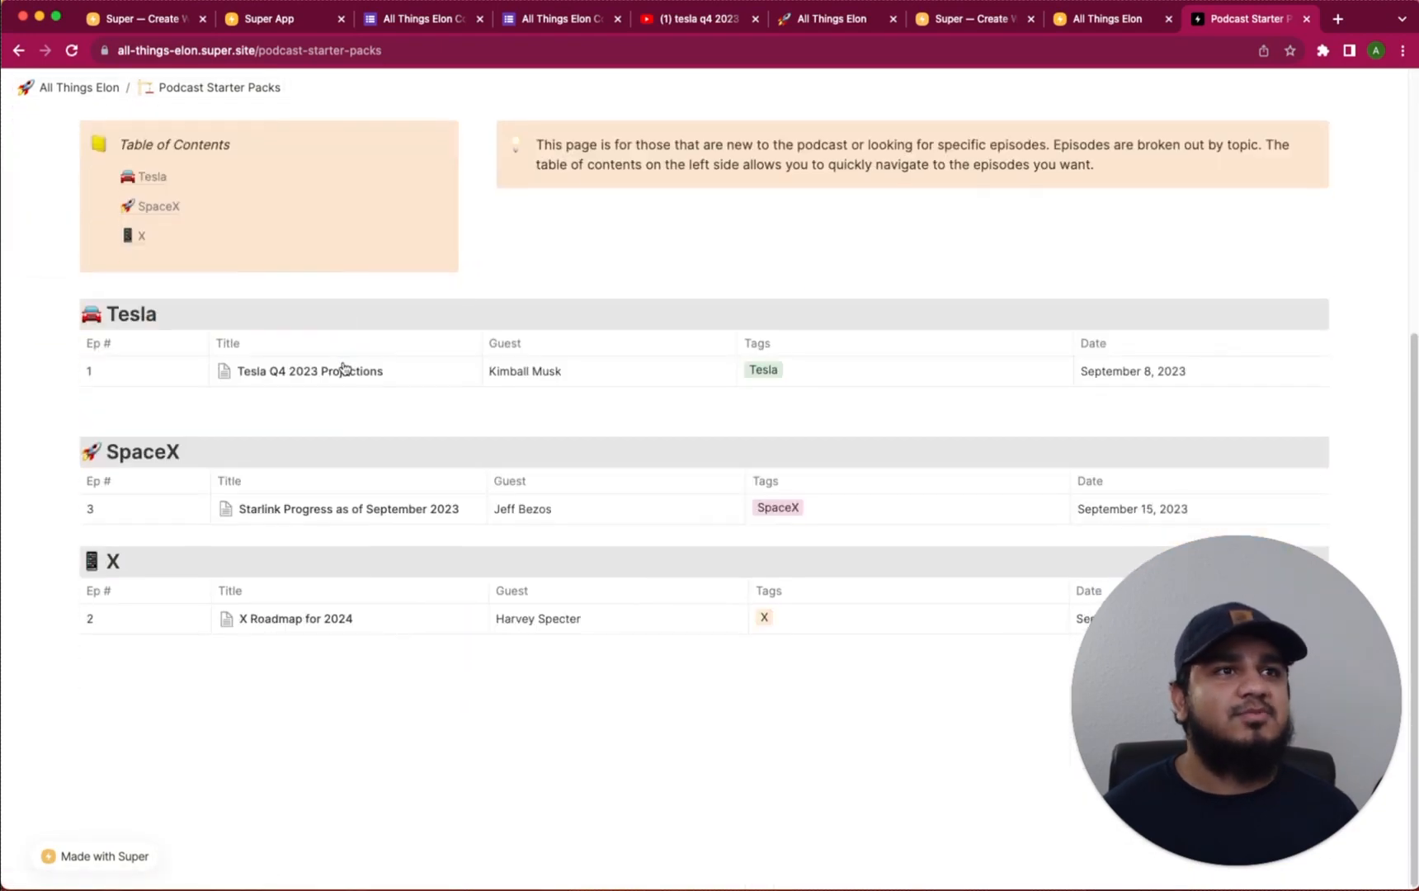
{"action": "scroll", "coordinate": [388, 359], "scroll_direction": "up", "scroll_amount": 5}
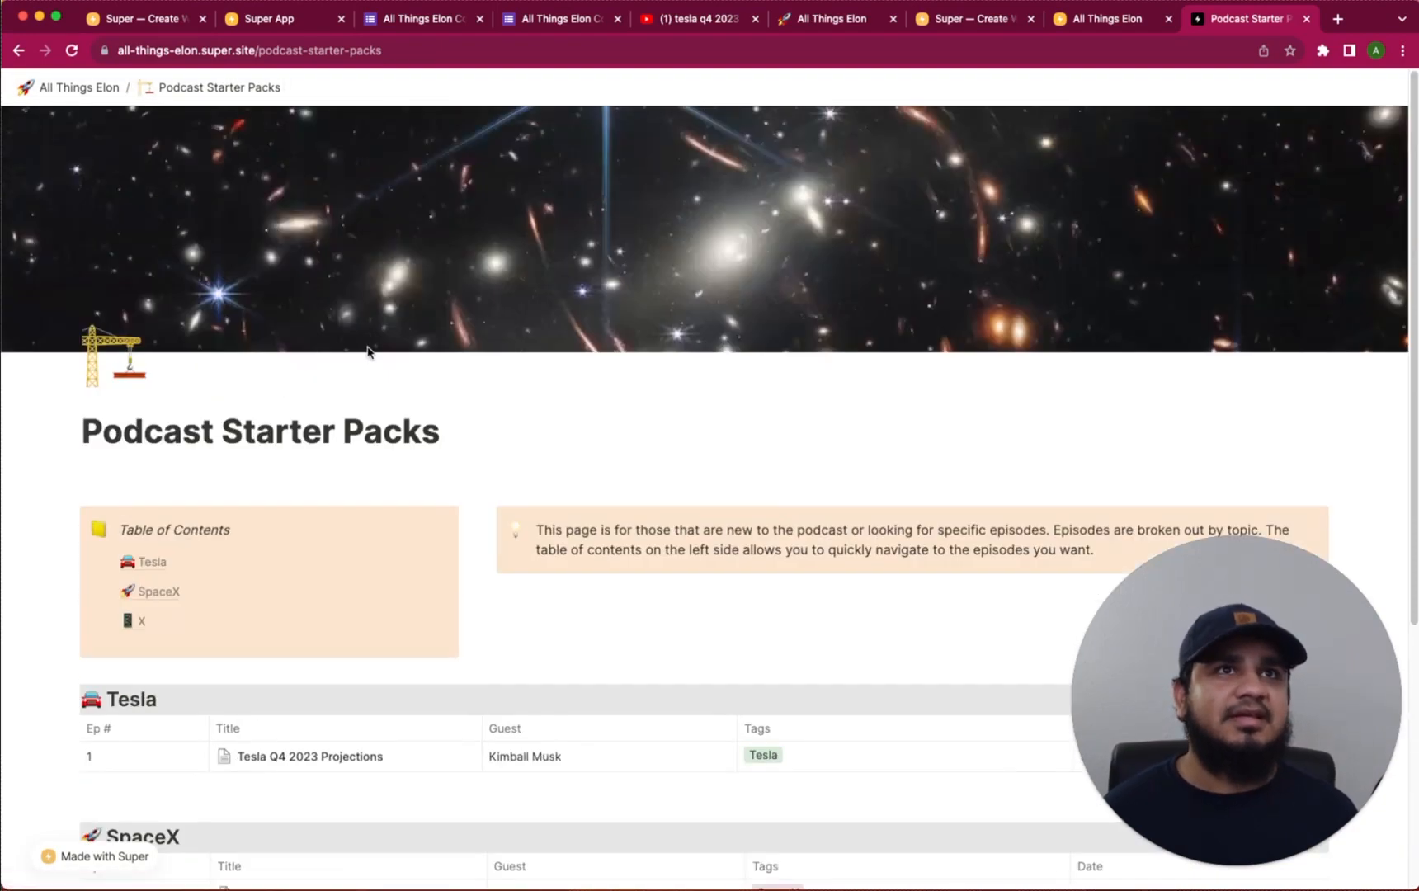
{"action": "left_click", "coordinate": [66, 89]}
{"action": "left_click", "coordinate": [1122, 22]}
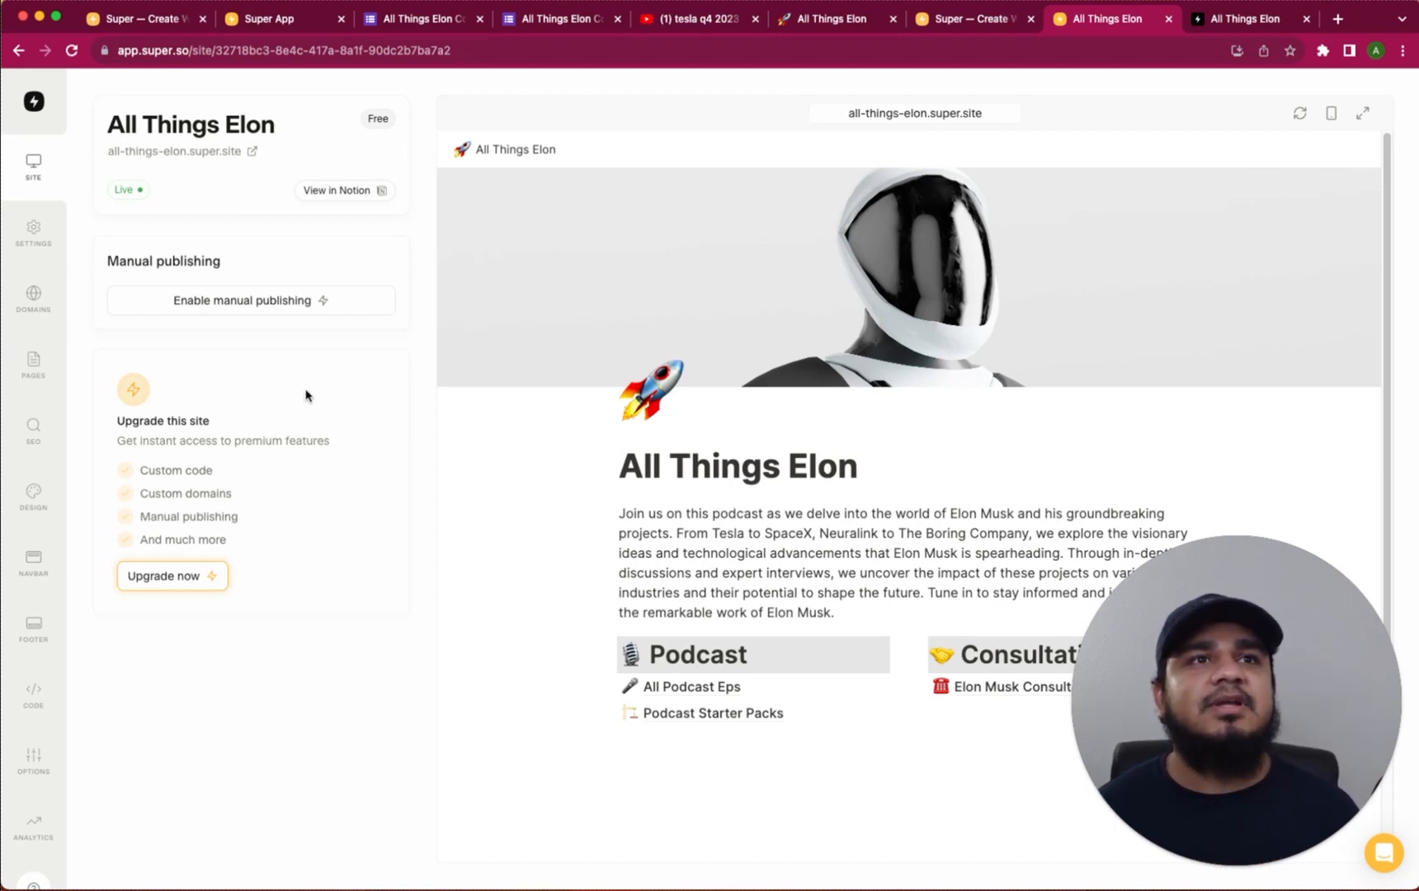
Change the site's default subdomain to elon-pod and save it
{"action": "left_click", "coordinate": [33, 299]}
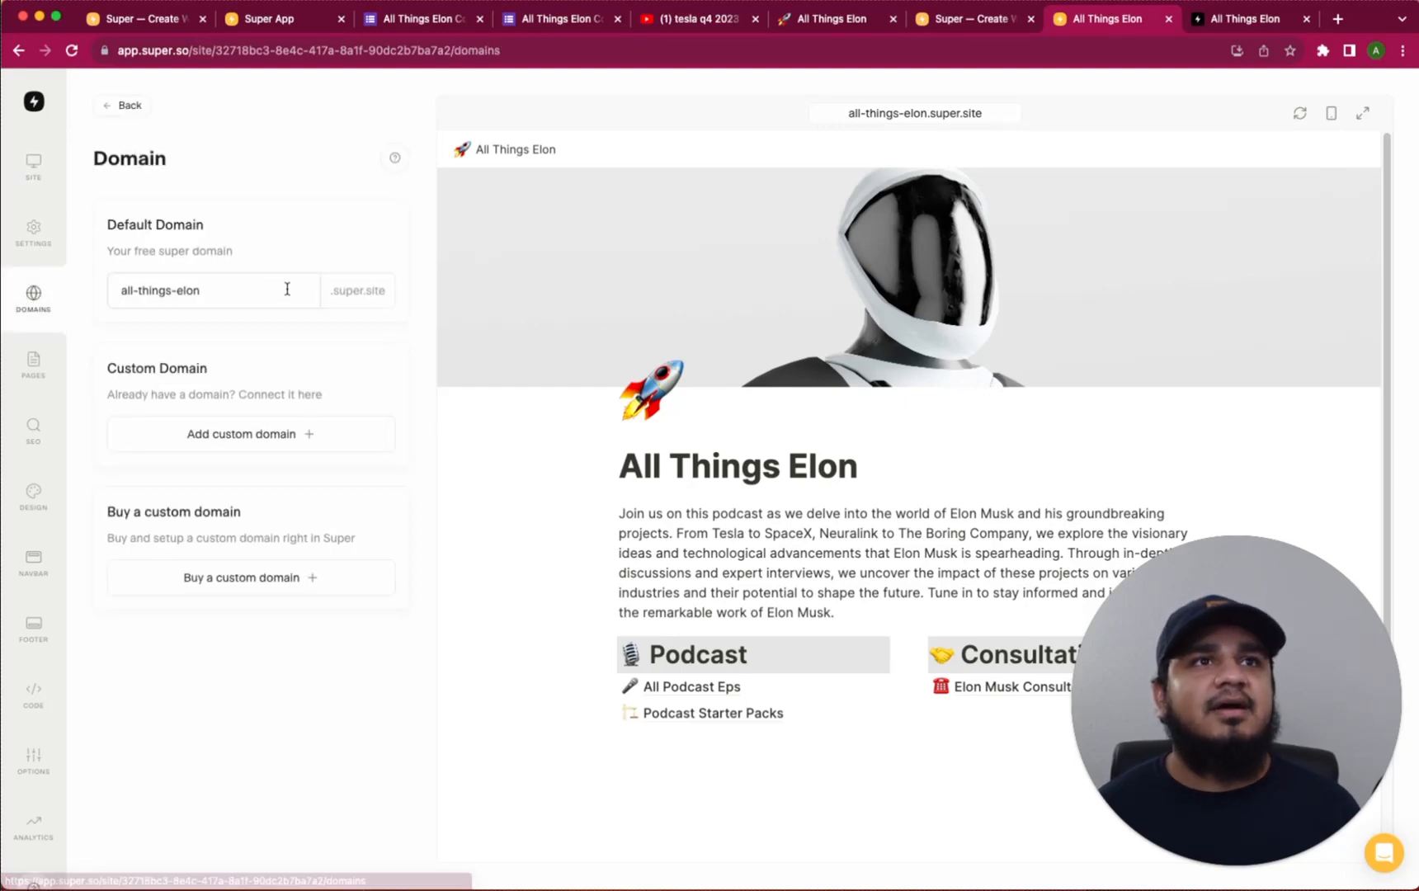
{"action": "left_click_drag", "start_coordinate": [254, 290], "coordinate": [115, 290]}
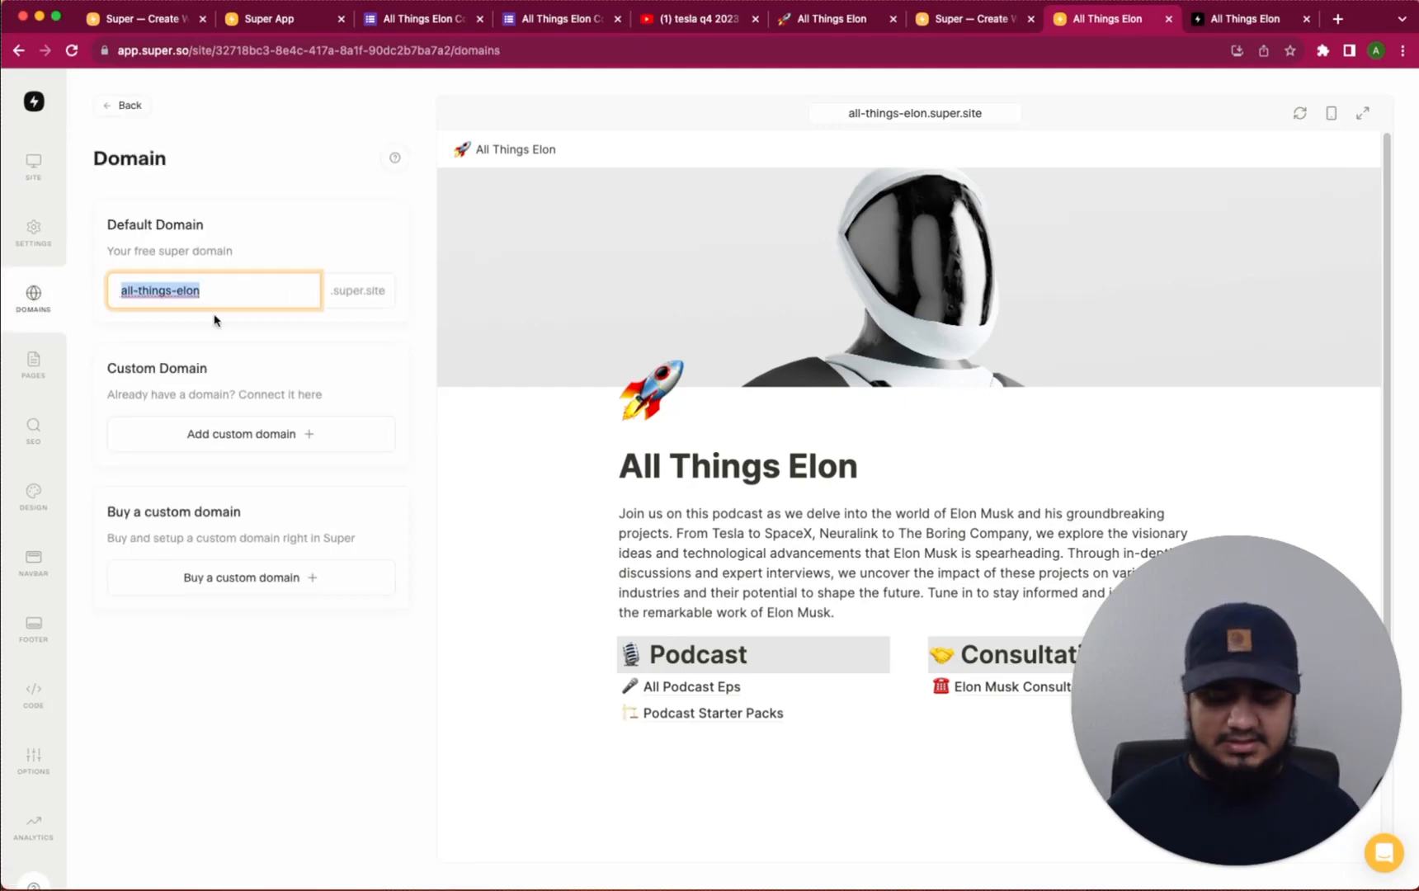
{"action": "type", "text": "elon-pod"}
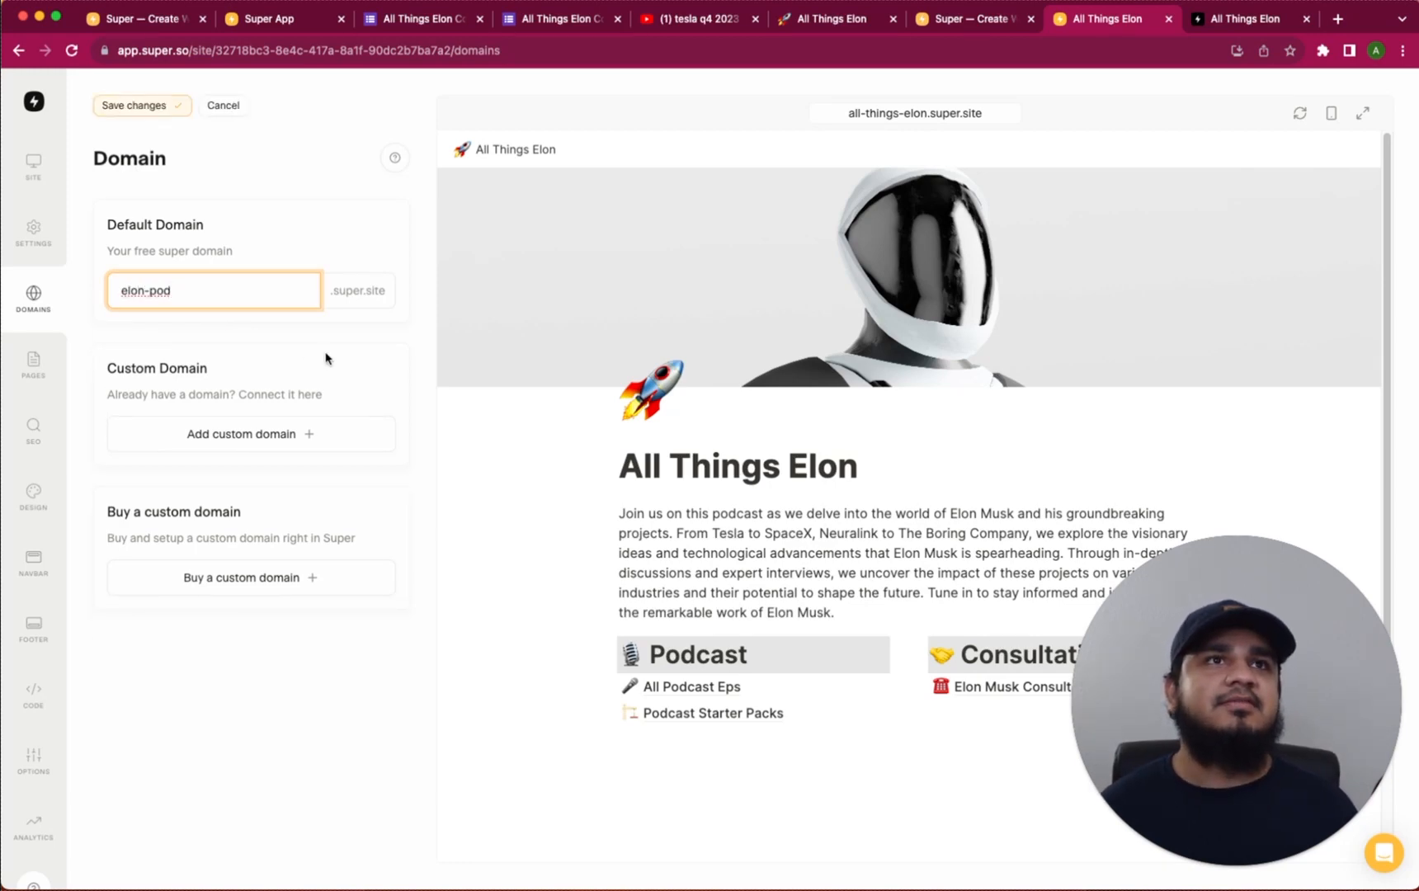
{"action": "left_click", "coordinate": [140, 104]}
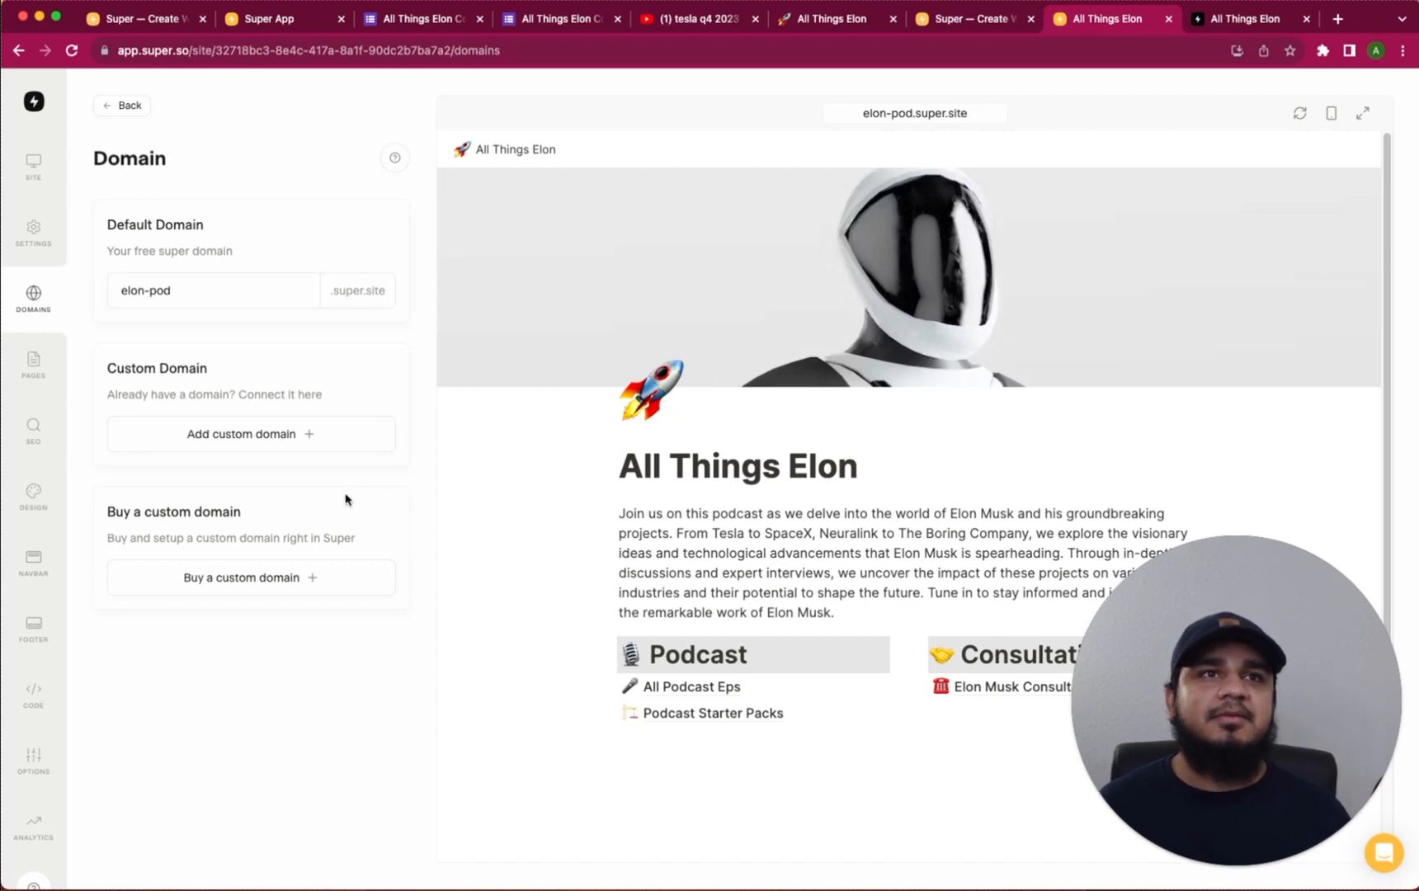
Check the buy and connect custom domain options, then dismiss the upgrade offer
{"action": "left_click", "coordinate": [310, 588]}
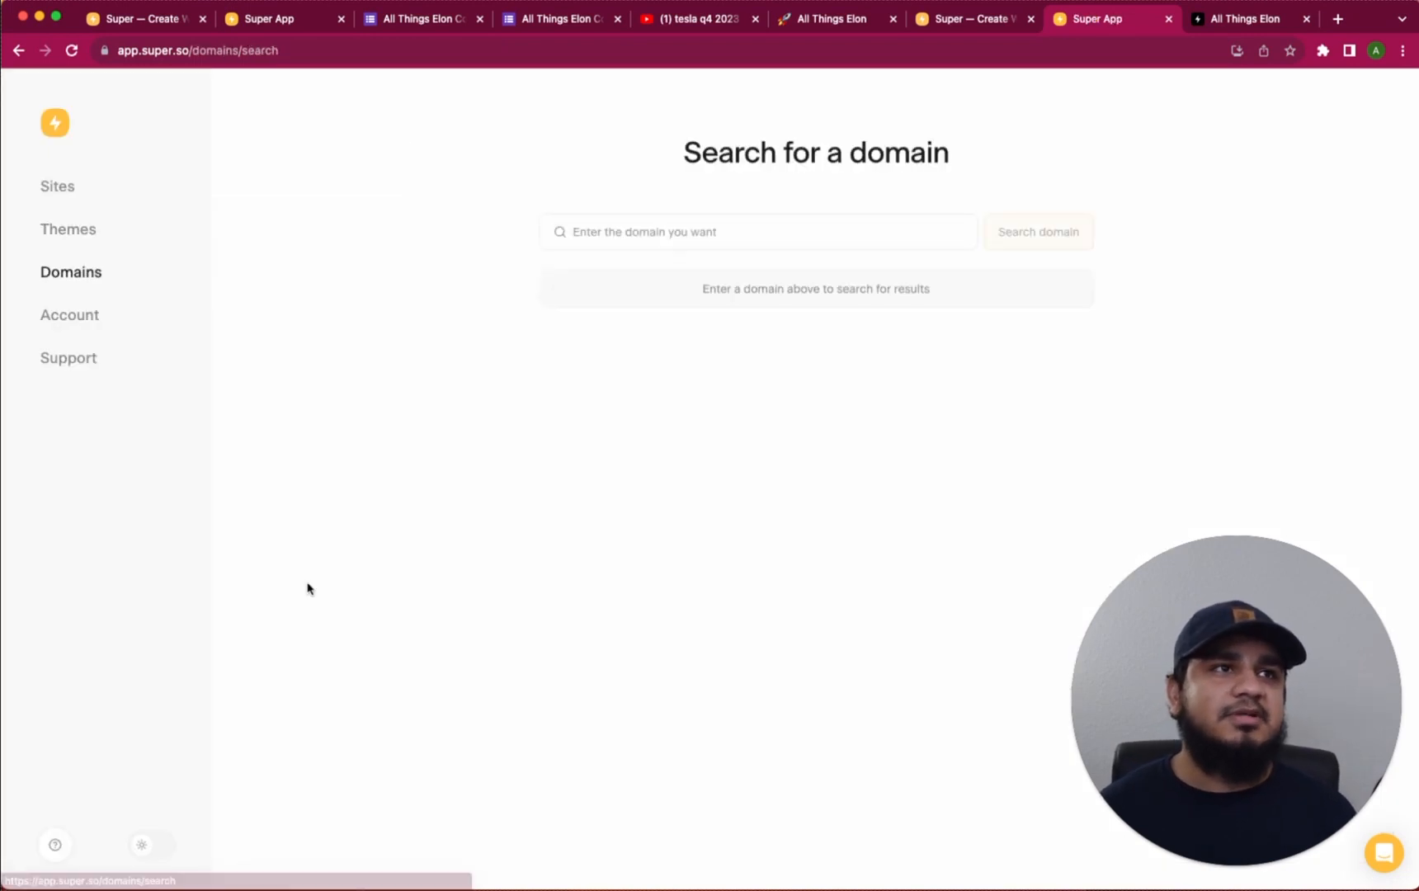
{"action": "left_click", "coordinate": [18, 50]}
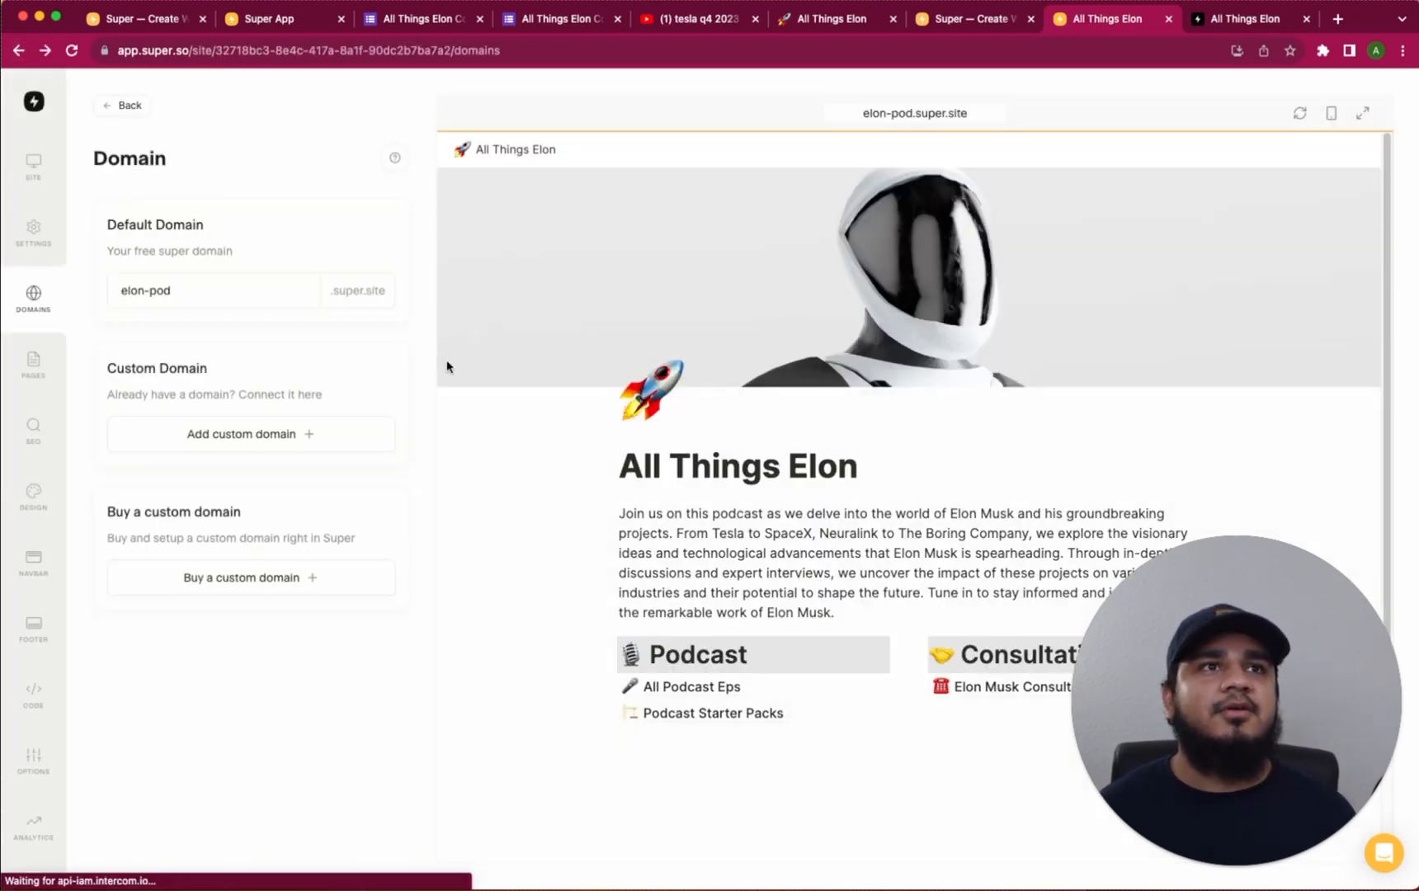
{"action": "left_click", "coordinate": [298, 445]}
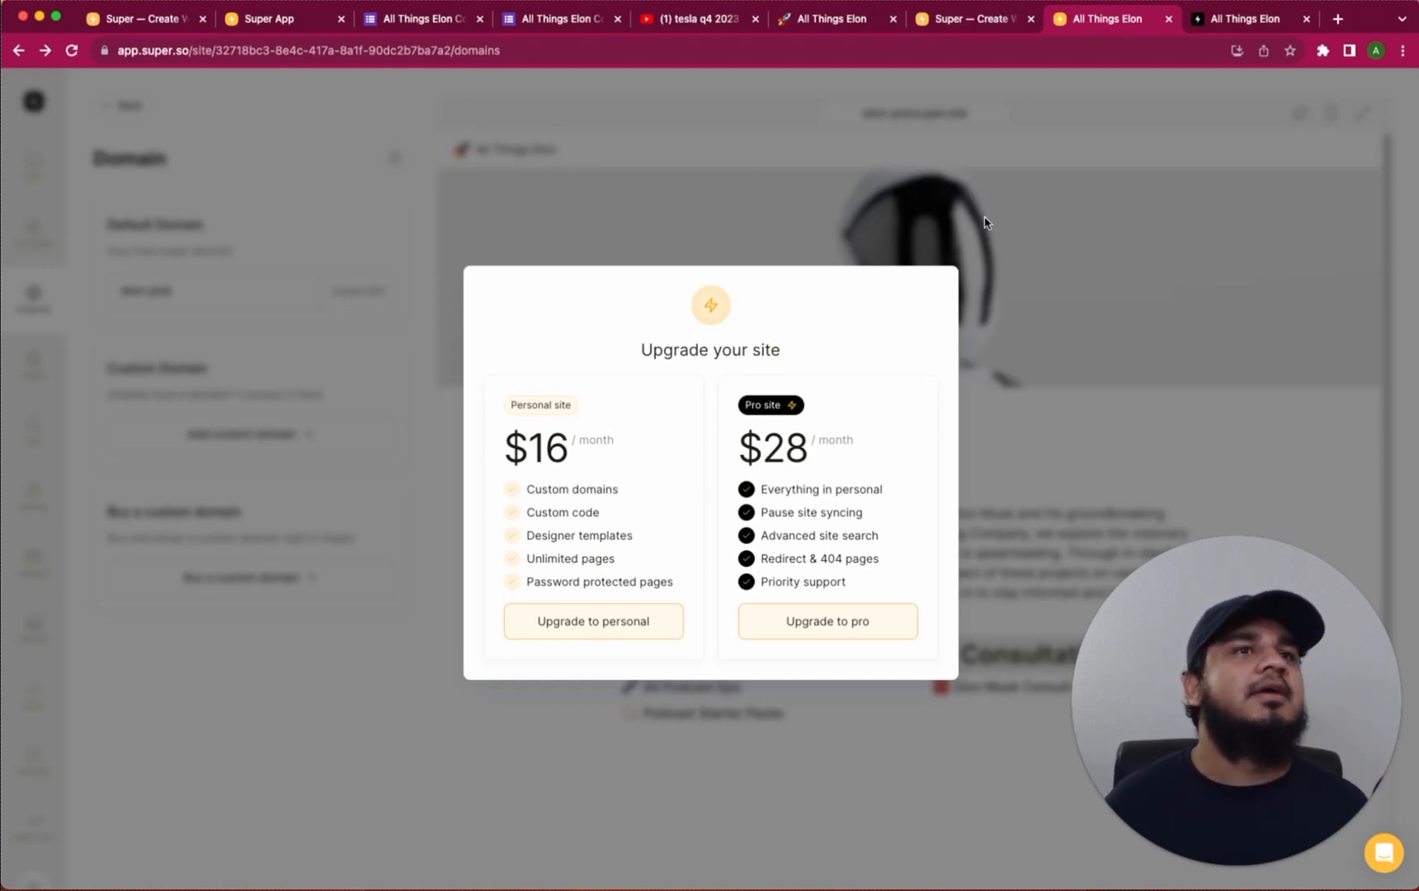
{"action": "left_click", "coordinate": [299, 272]}
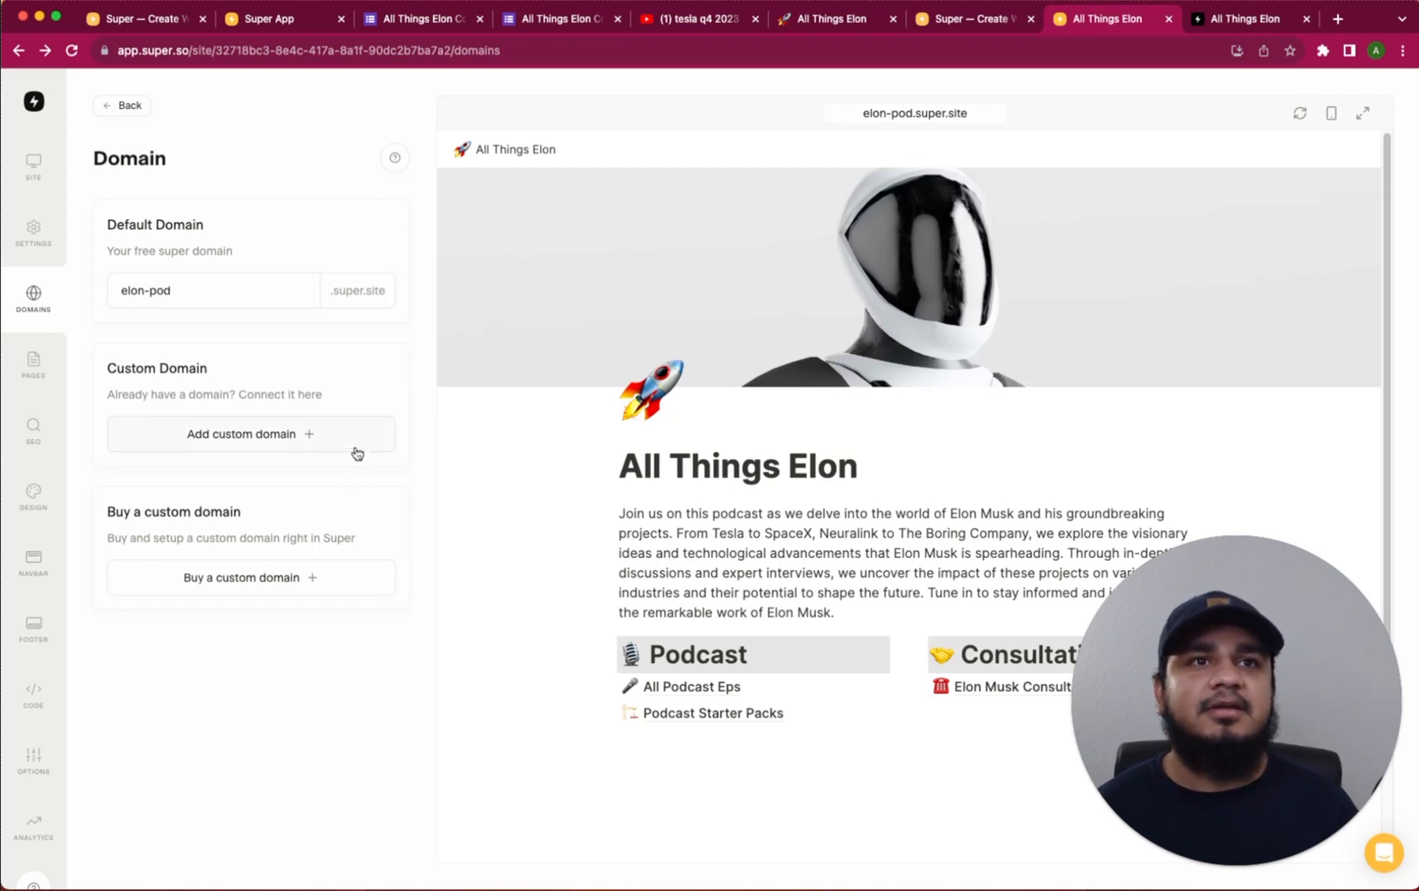
Open the SEO settings for the /all-podcast-eps page
{"action": "left_click", "coordinate": [31, 367]}
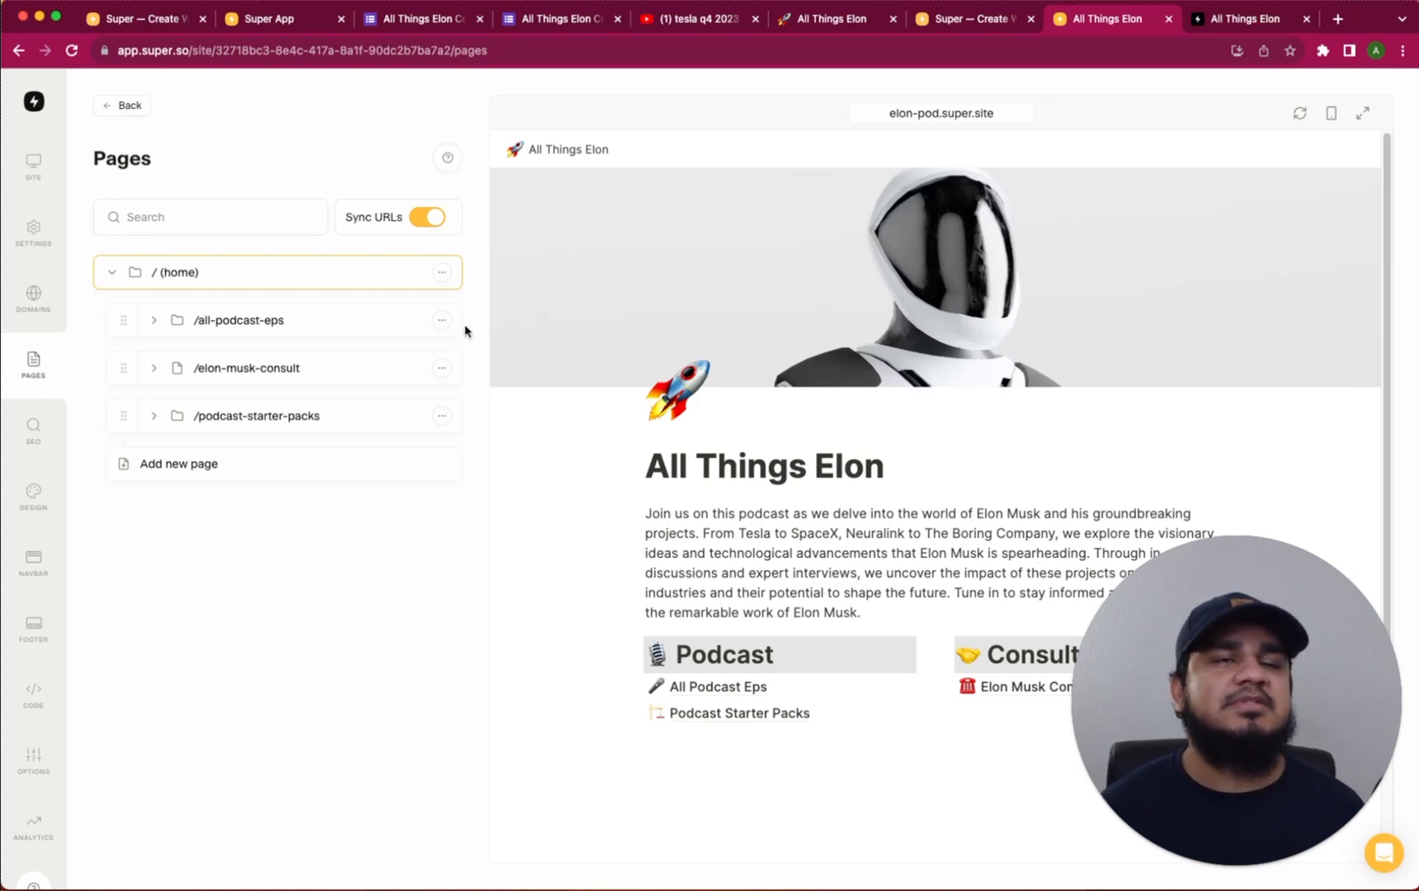
{"action": "left_click", "coordinate": [441, 320]}
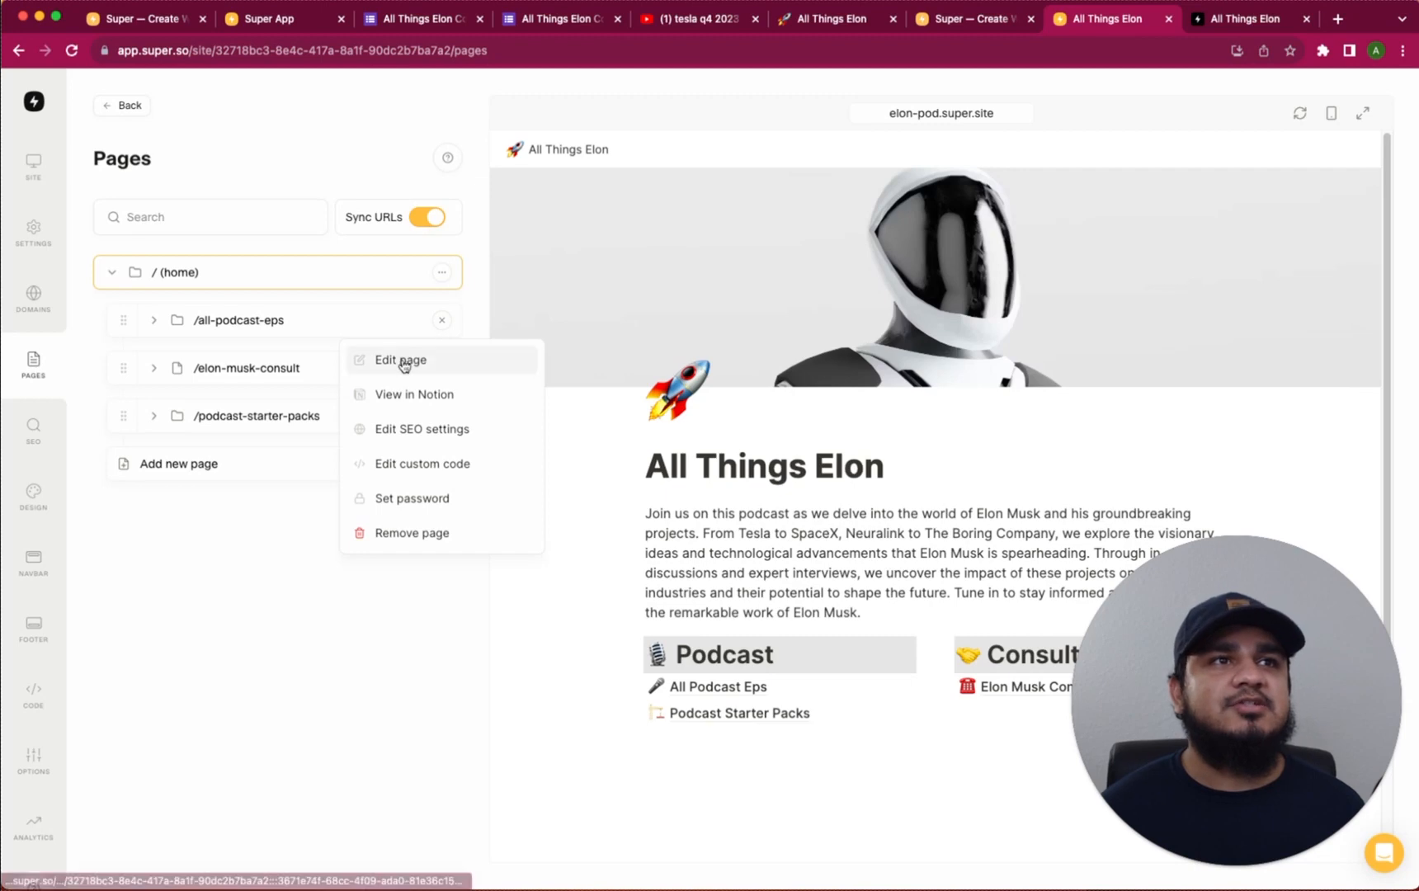
{"action": "left_click", "coordinate": [422, 429]}
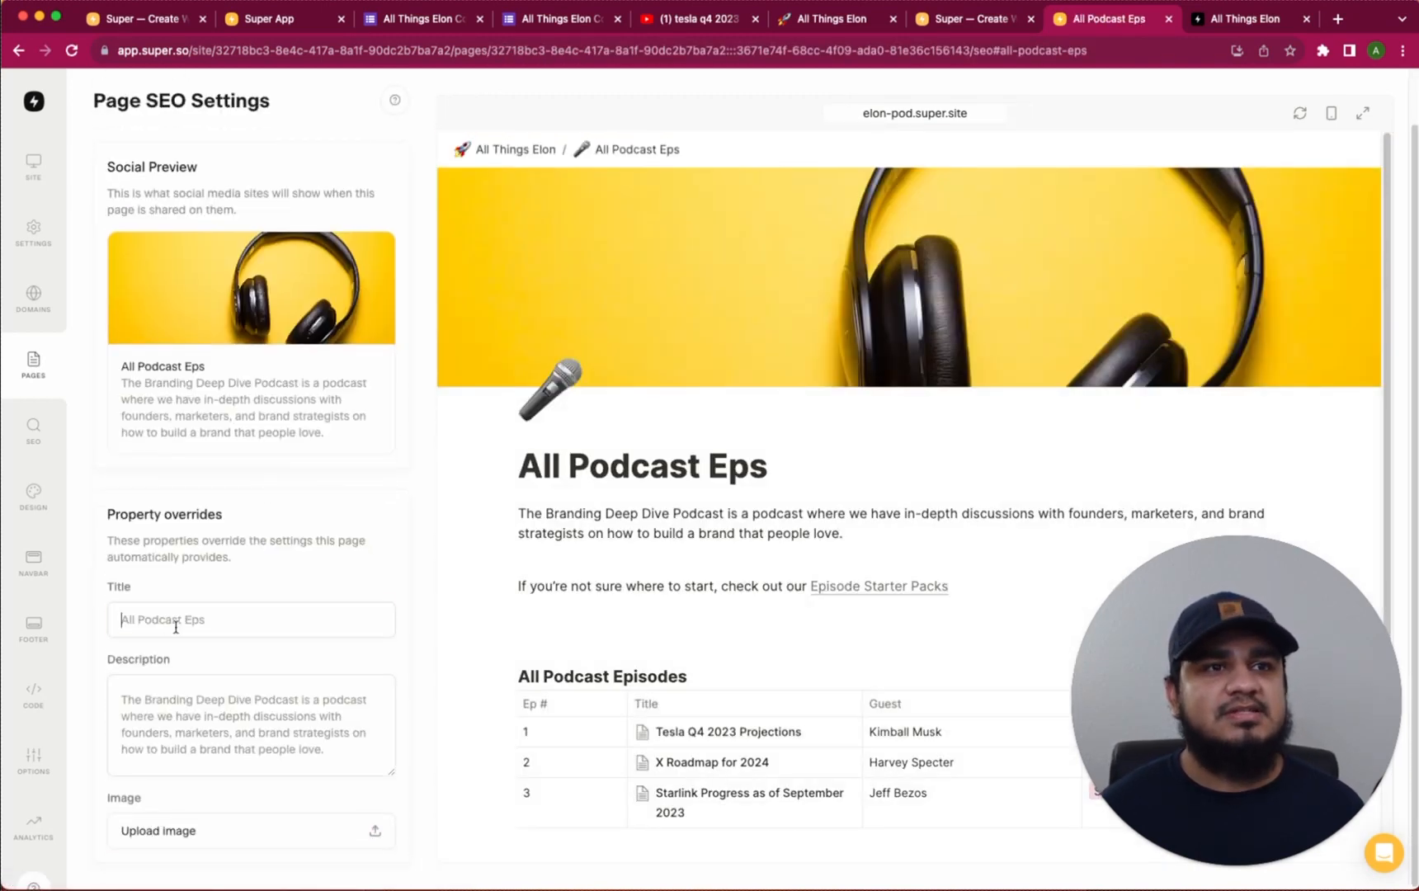
Start an SEO description, undo the typed text, and switch to Notion
{"action": "left_click", "coordinate": [191, 708]}
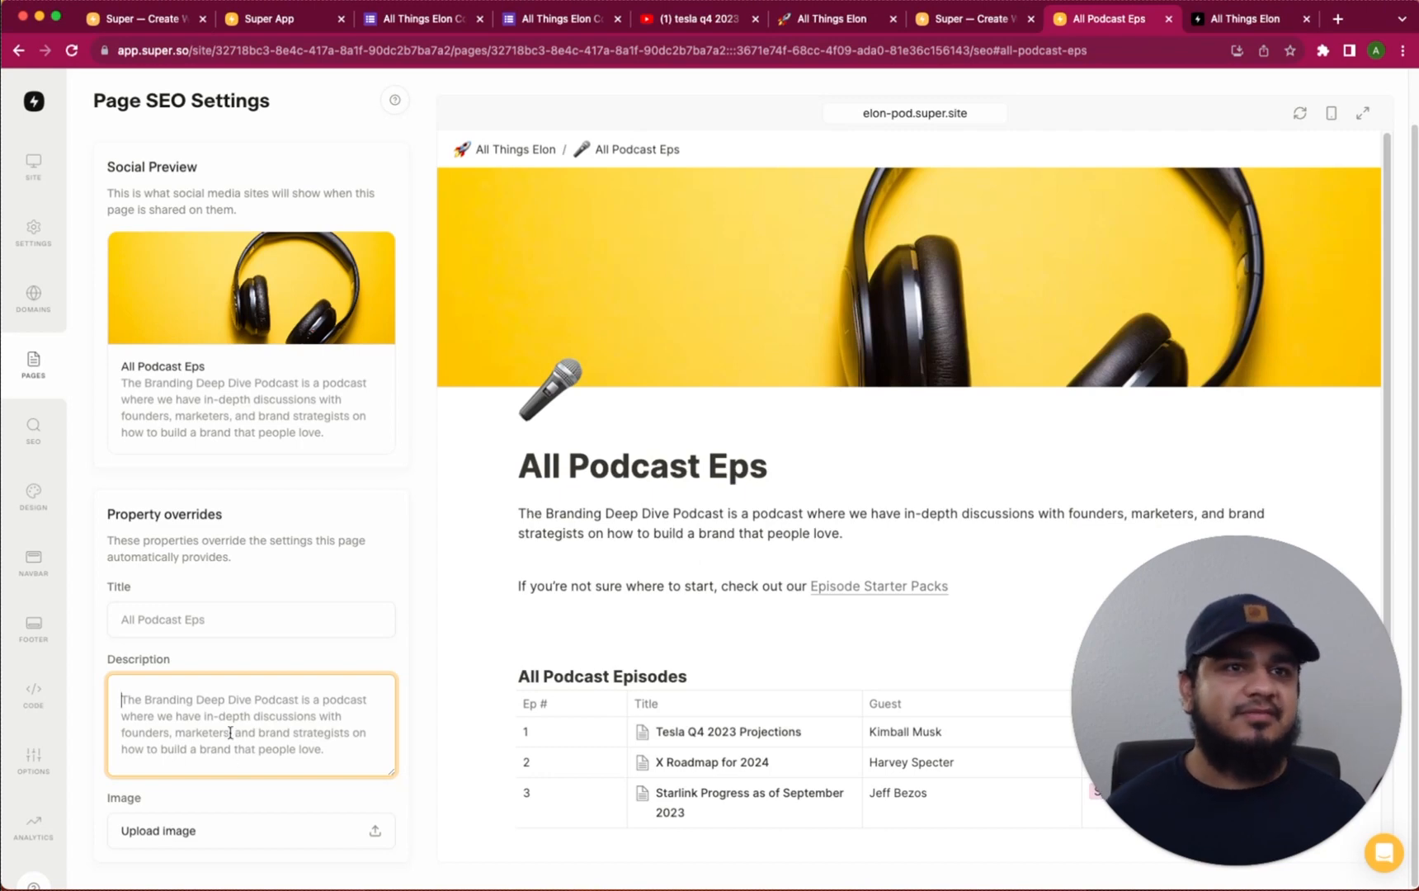
{"action": "type", "text": "Th"}
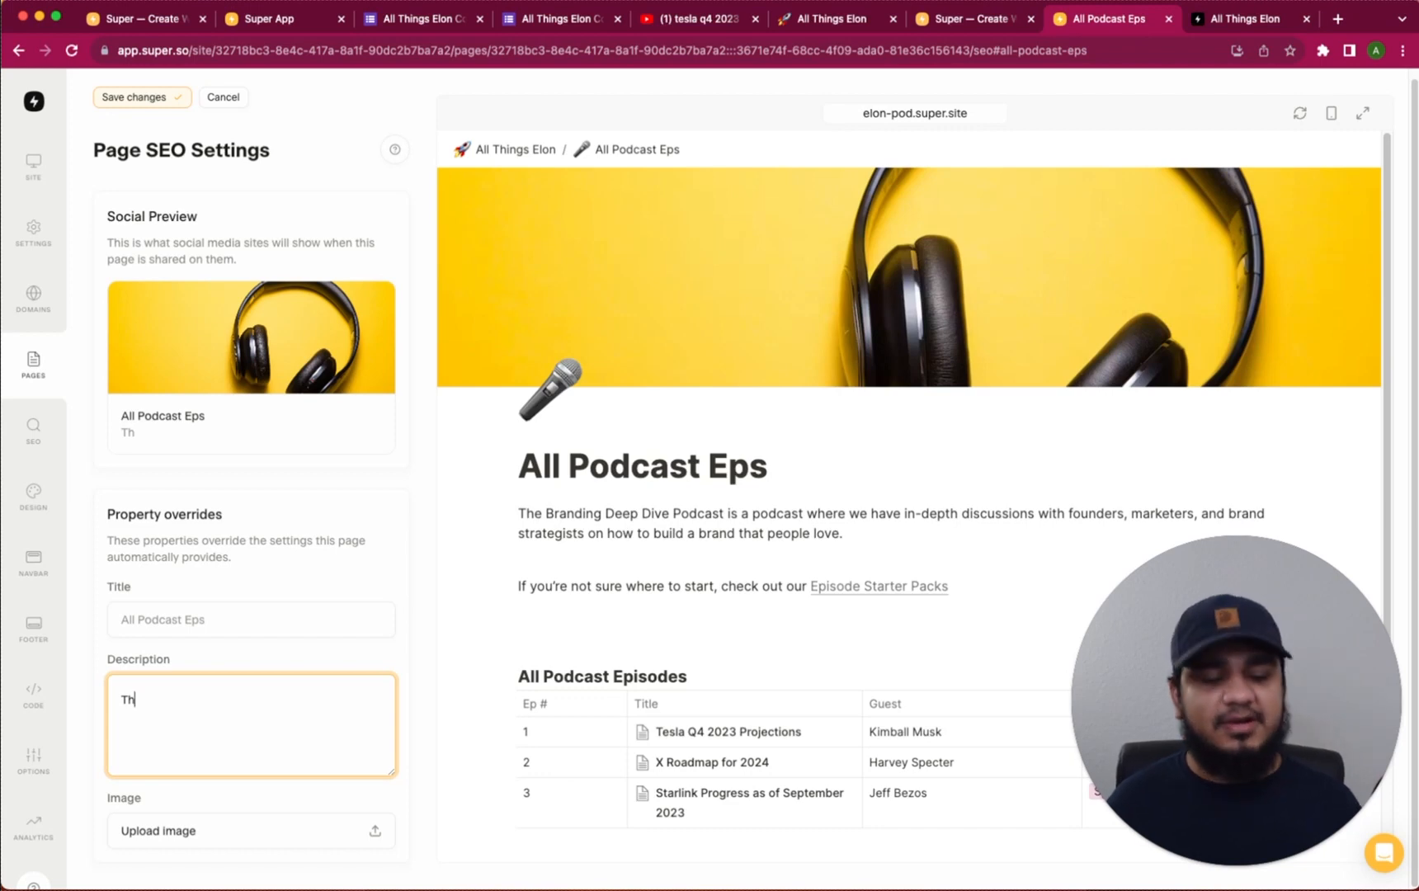
{"action": "key", "text": "super+a"}
{"action": "type", "text": "The Branding Deep Dive Podcast is a podcast where we have in-depth discussions with founders, marketers, and brand strategists on how to build a brand that people love."}
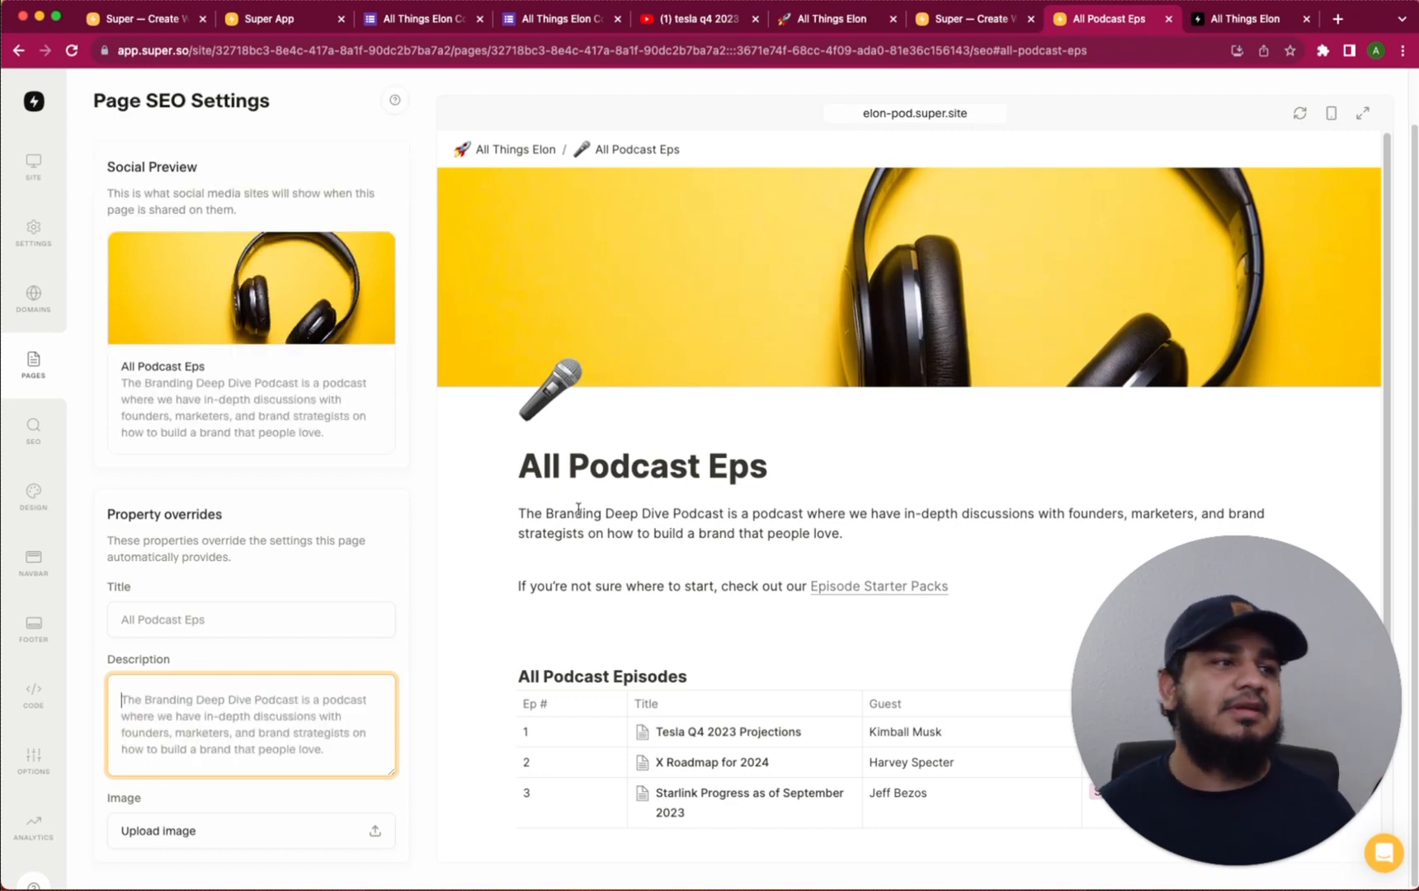
{"action": "key", "text": "super+Tab"}
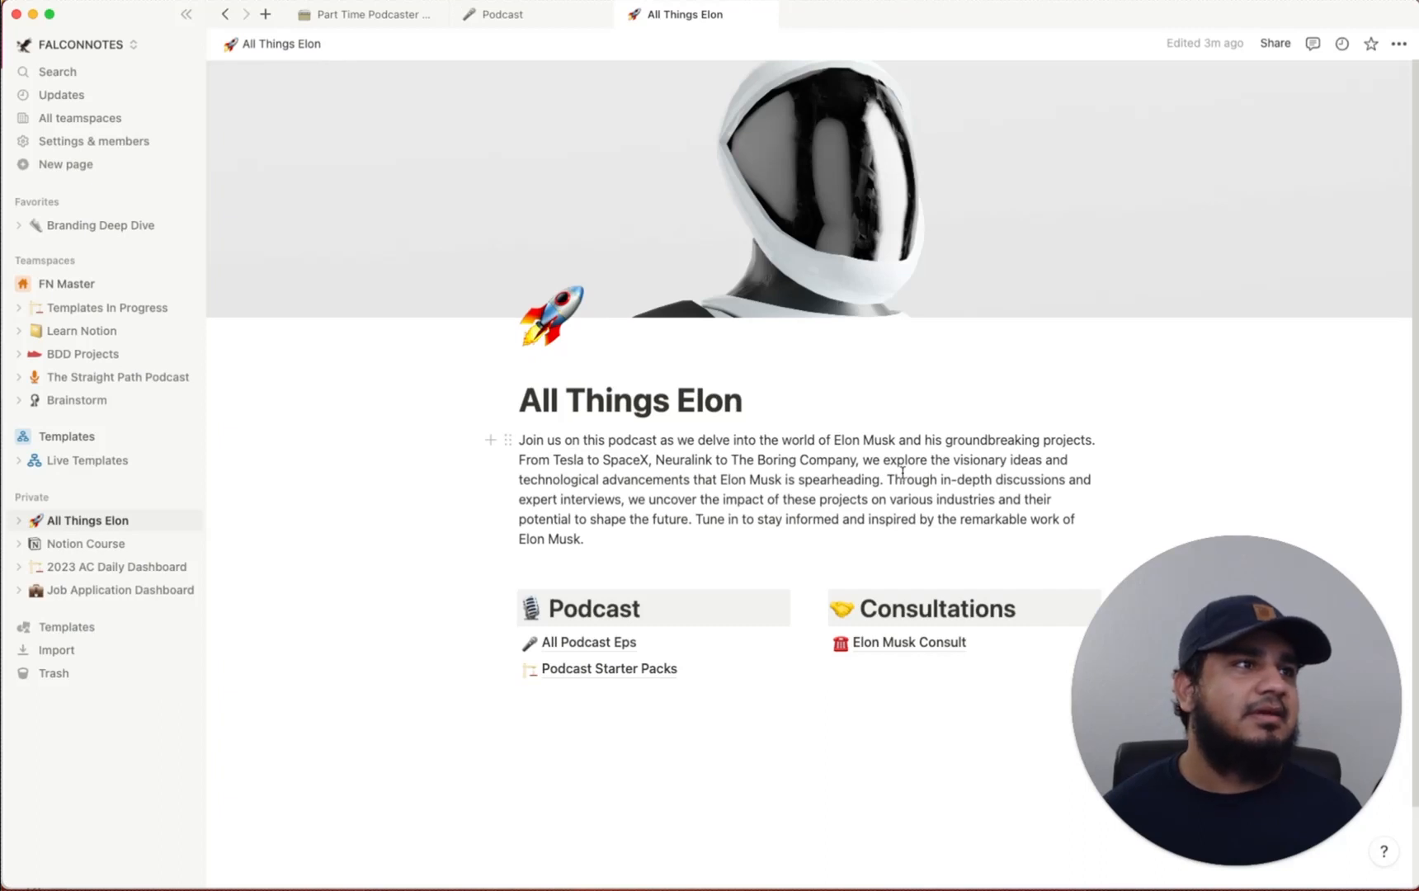
Replace the All Podcast Eps intro with the copied in-depth discussions sentence about the All Things Elon Podcast
{"action": "left_click_drag", "start_coordinate": [943, 478], "coordinate": [693, 521]}
{"action": "key", "text": "super+c"}
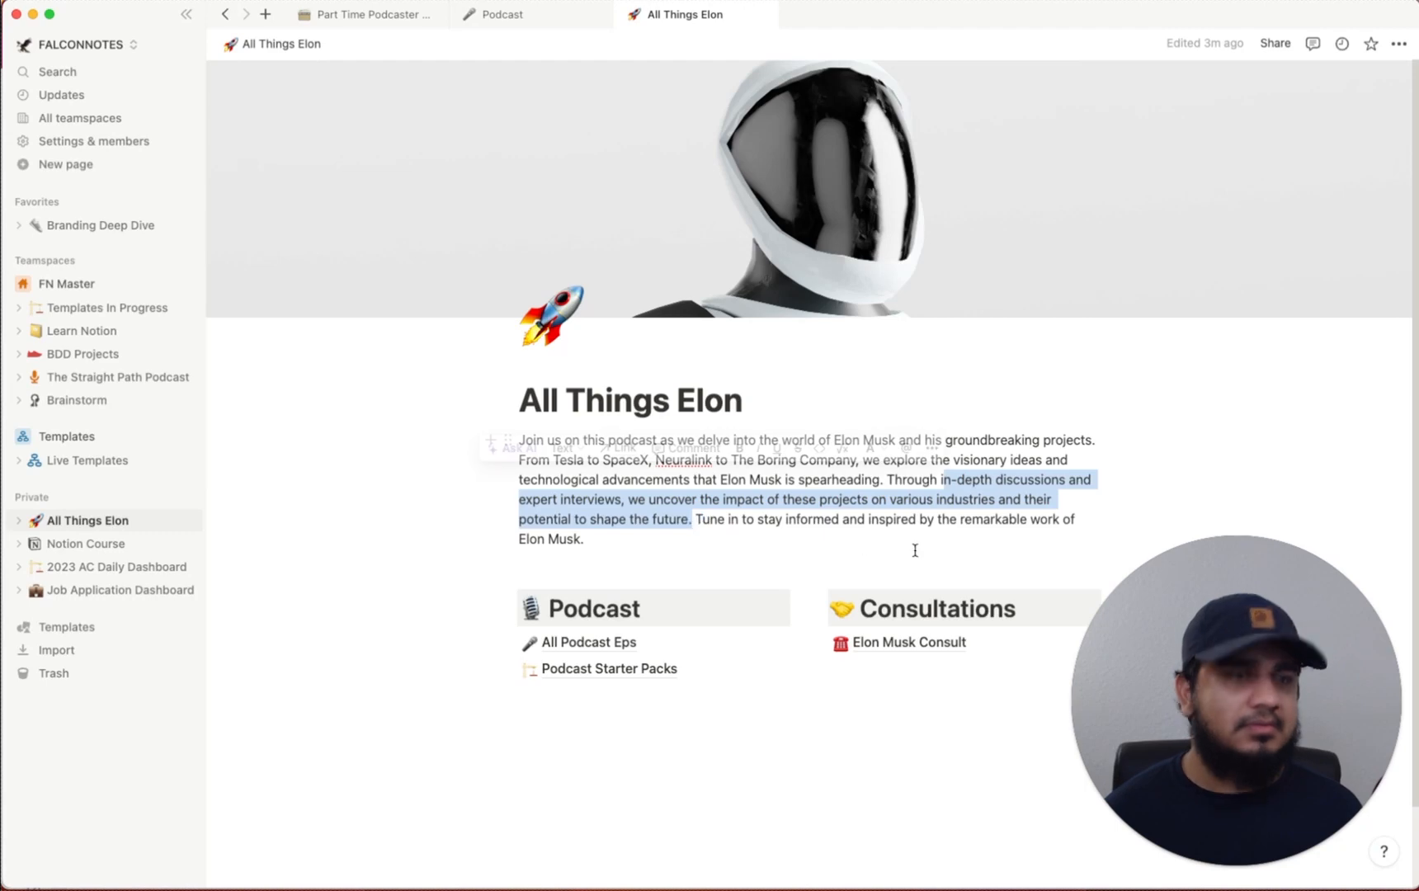
{"action": "left_click", "coordinate": [602, 651]}
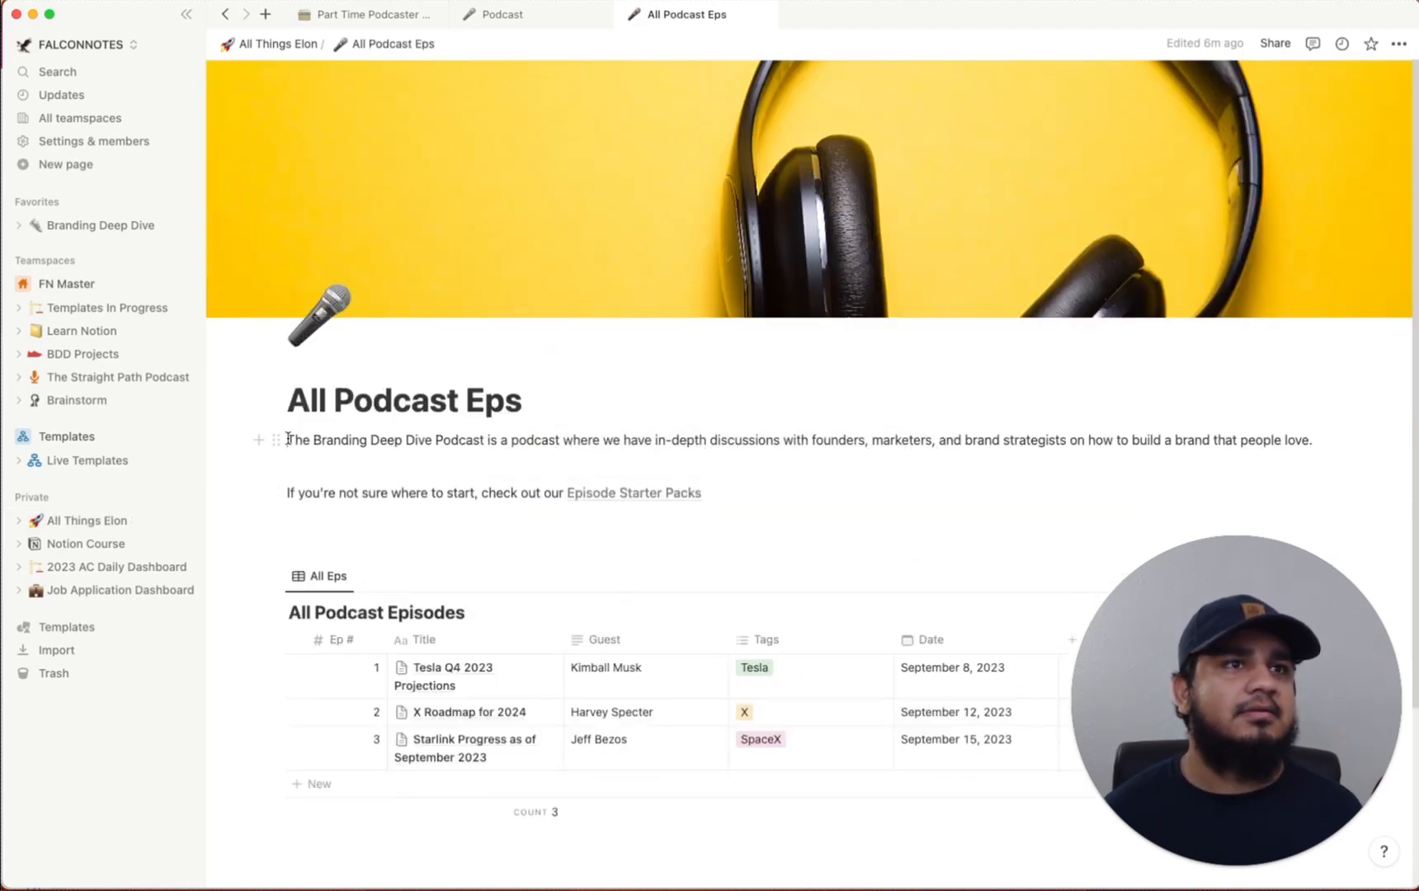
{"action": "left_click_drag", "start_coordinate": [288, 439], "coordinate": [494, 442]}
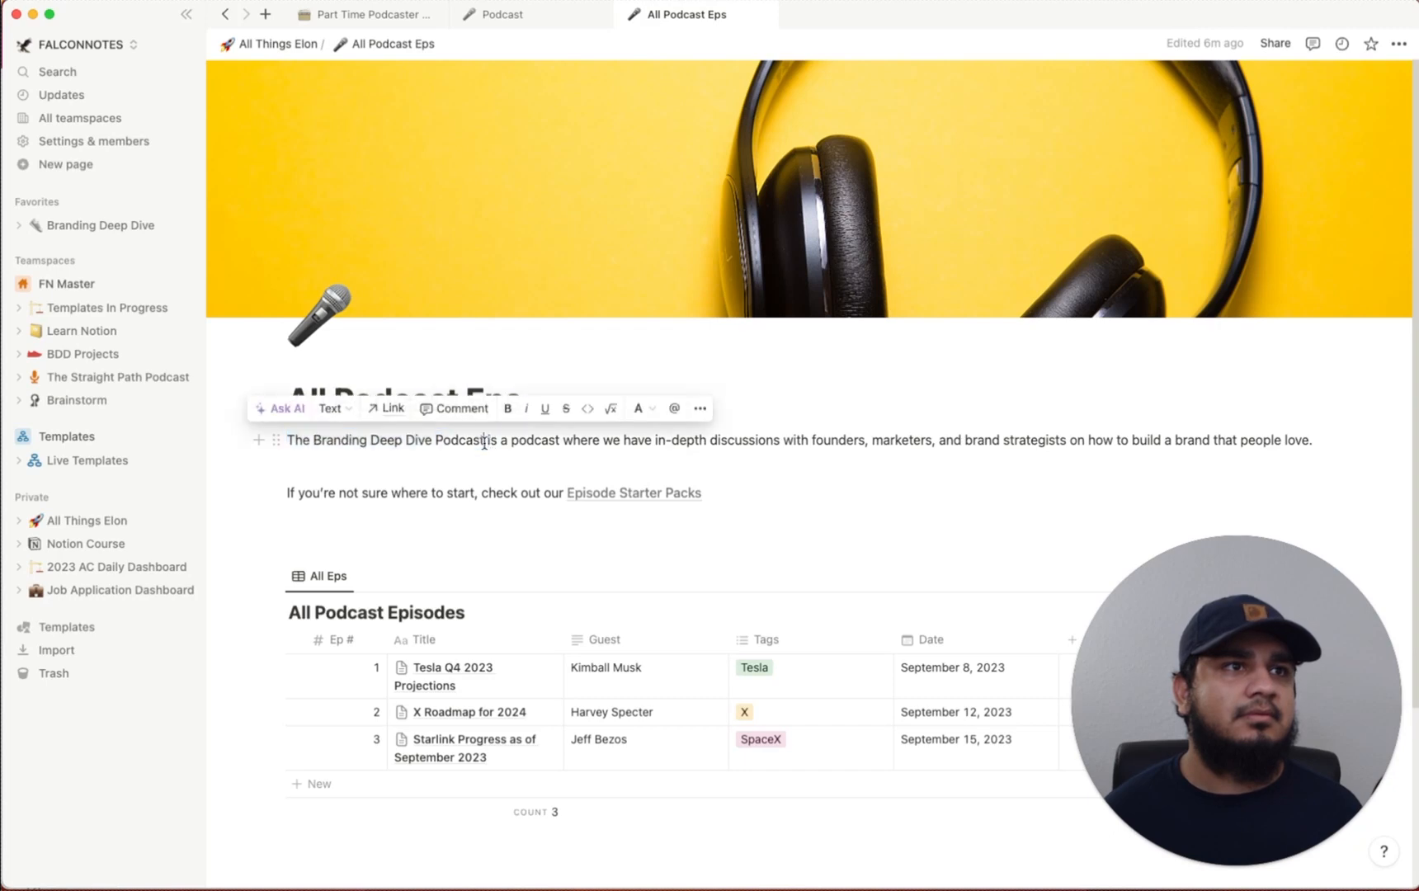
{"action": "left_click", "coordinate": [425, 444]}
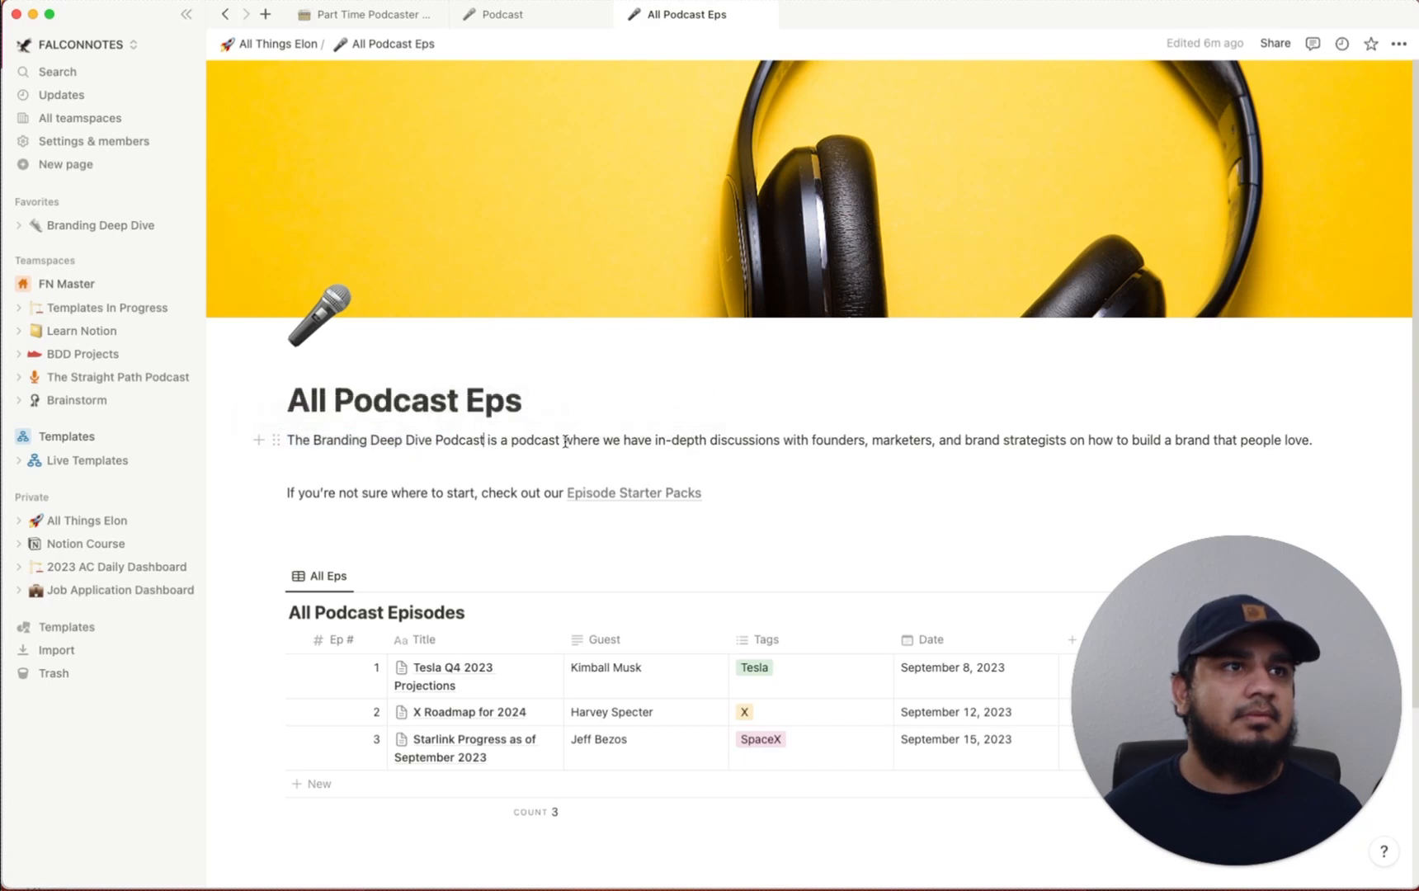
{"action": "left_click_drag", "start_coordinate": [566, 441], "coordinate": [1318, 440]}
{"action": "key", "text": "BackSpace"}
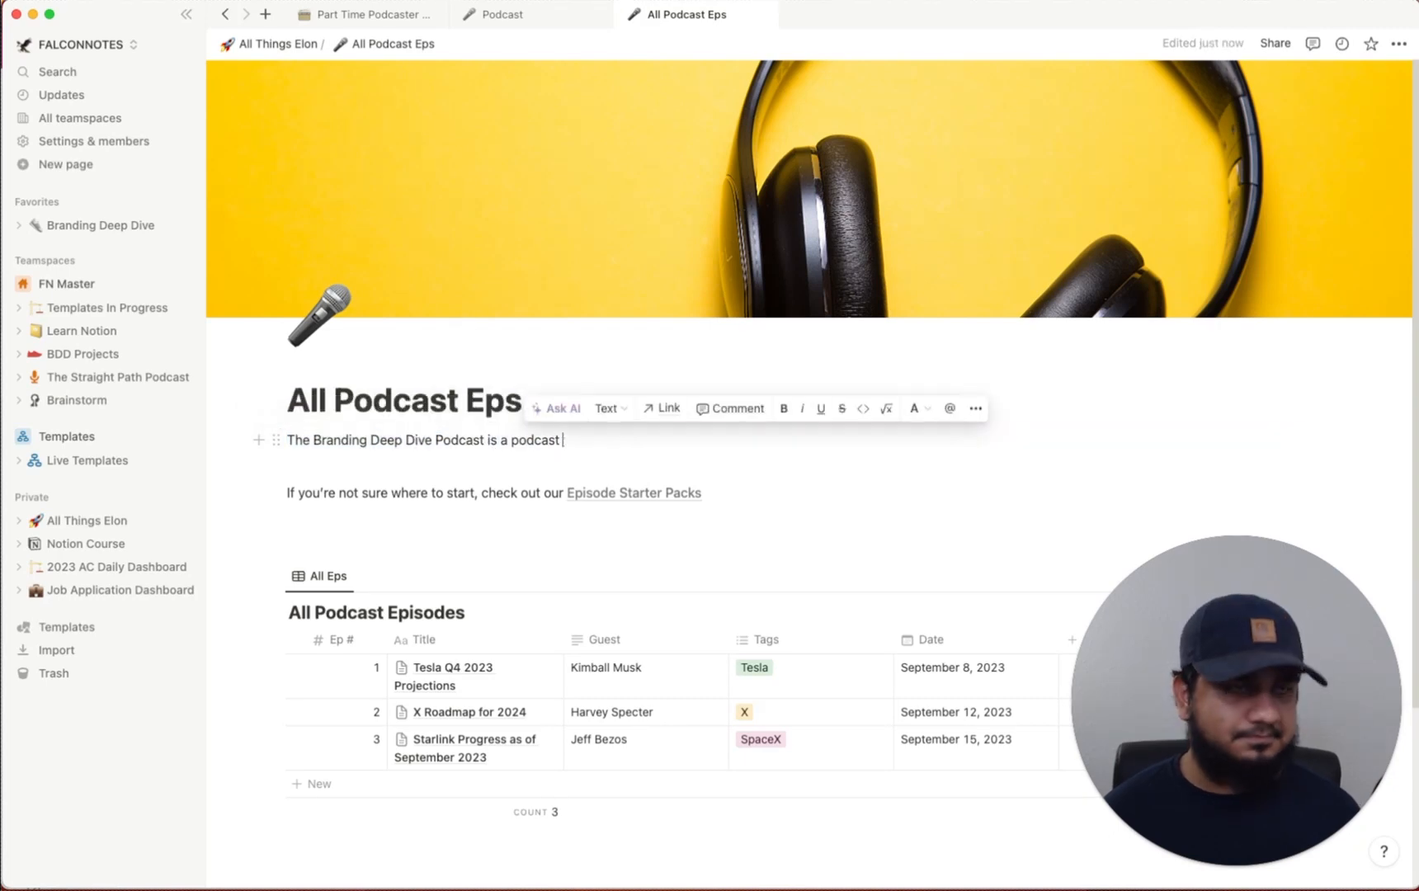
{"action": "key", "text": "super+v"}
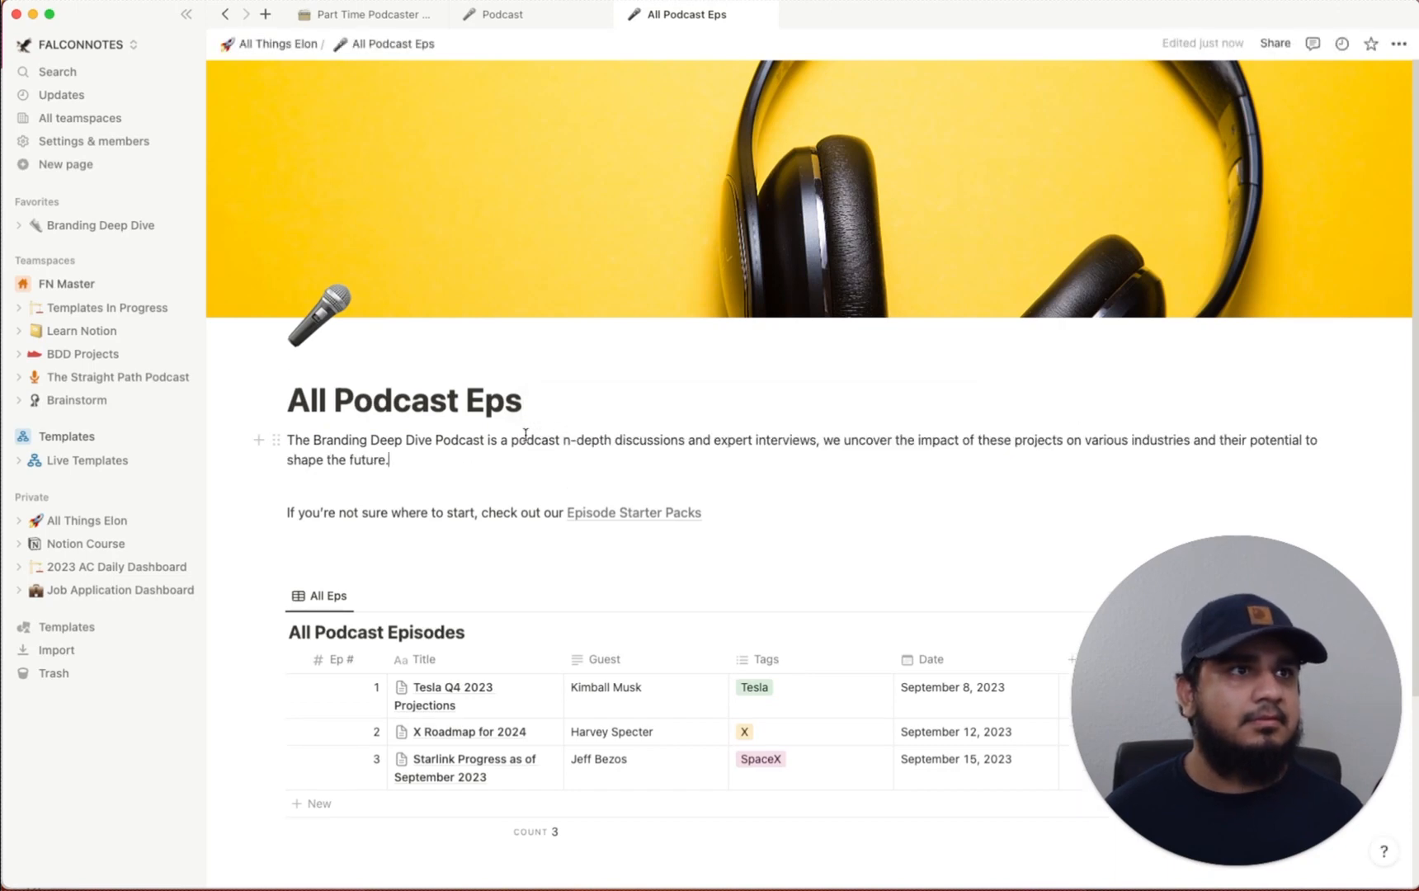
{"action": "type", "text": "i"}
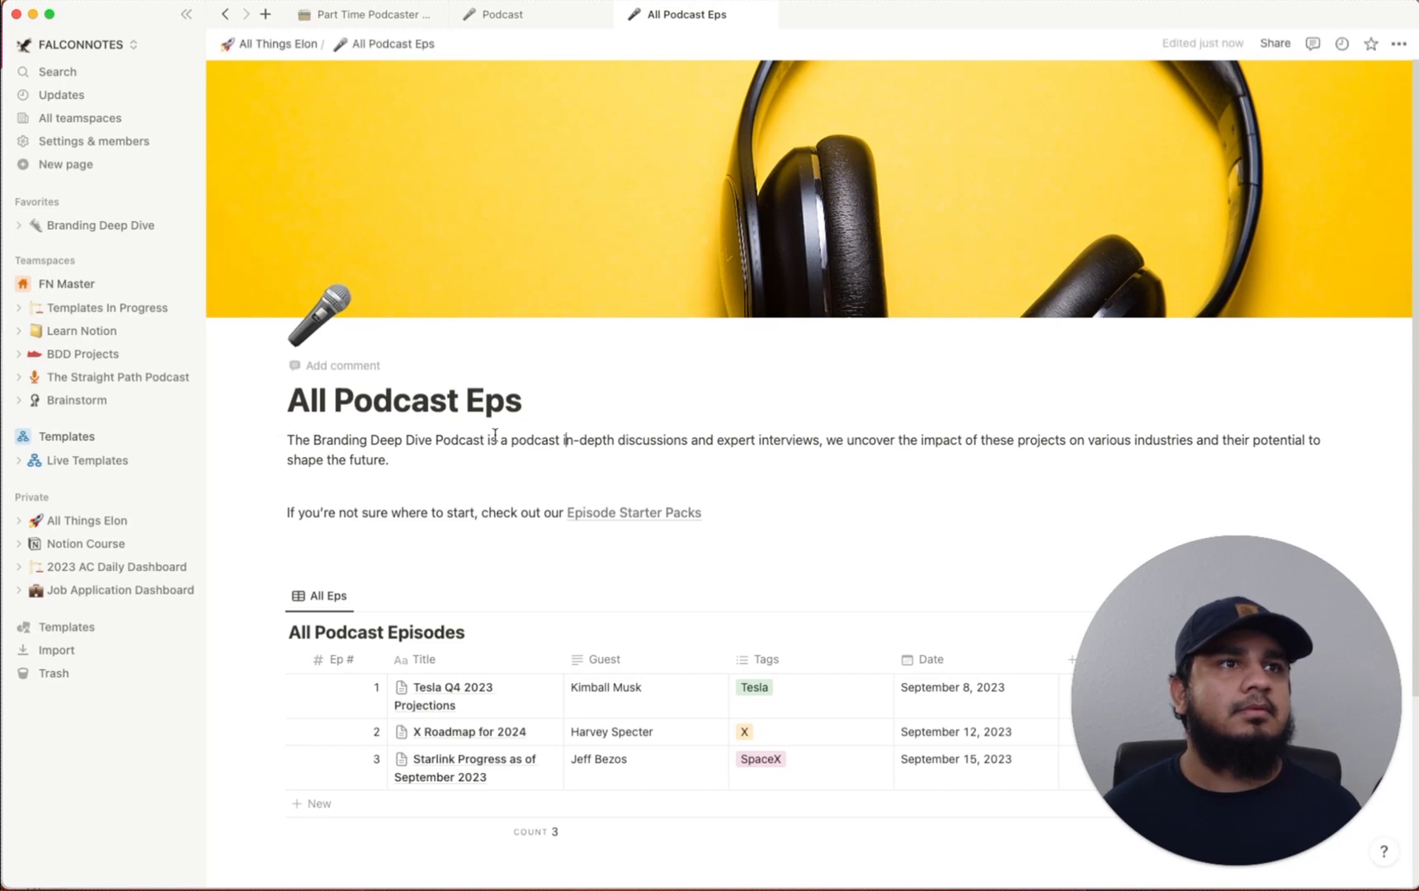
{"action": "left_click_drag", "start_coordinate": [434, 442], "coordinate": [325, 440]}
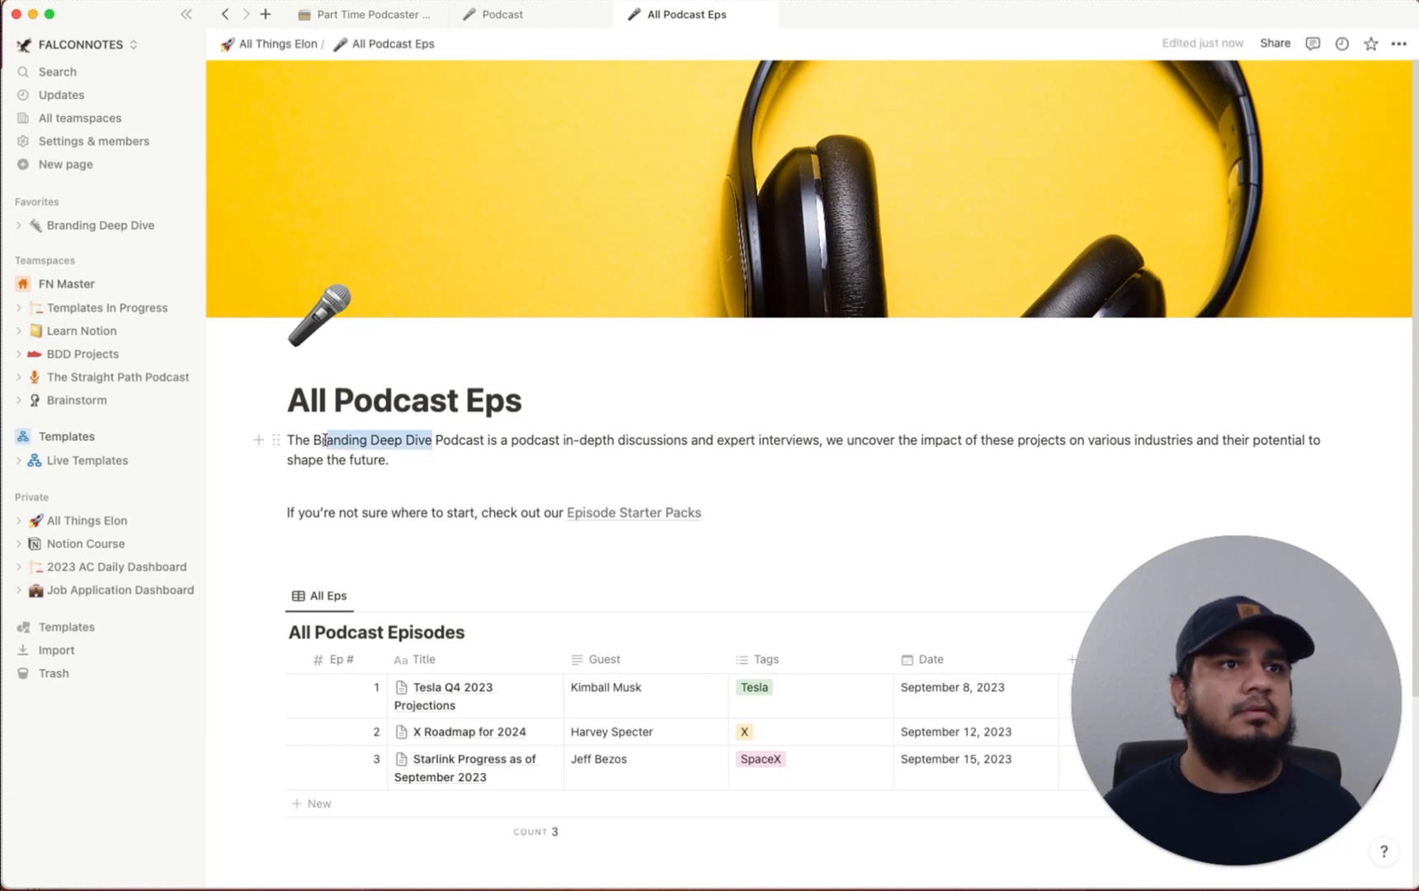
{"action": "type", "text": "All Things El"}
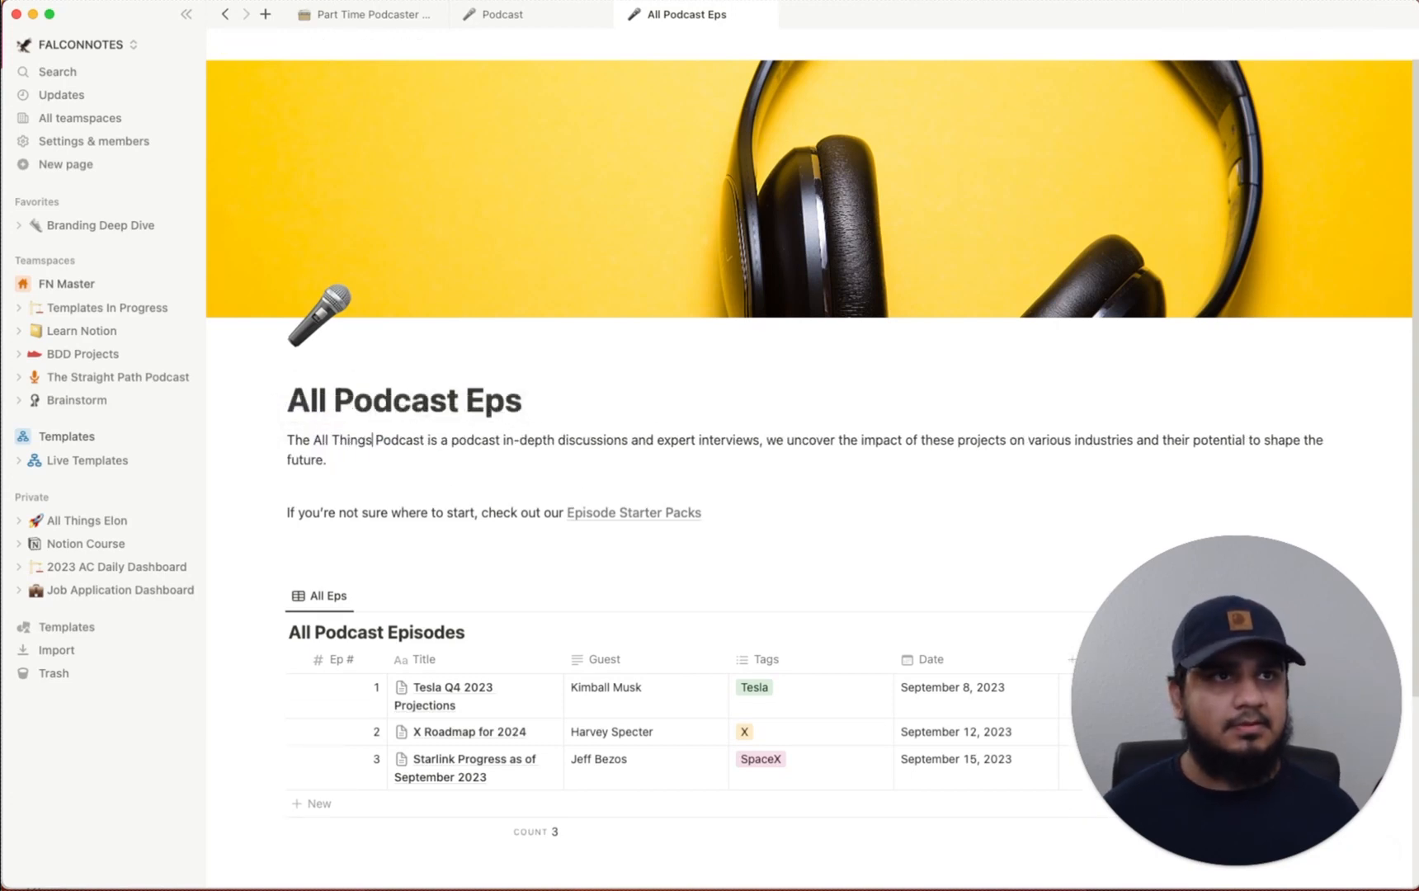
{"action": "type", "text": "on Podcast is a podcast "}
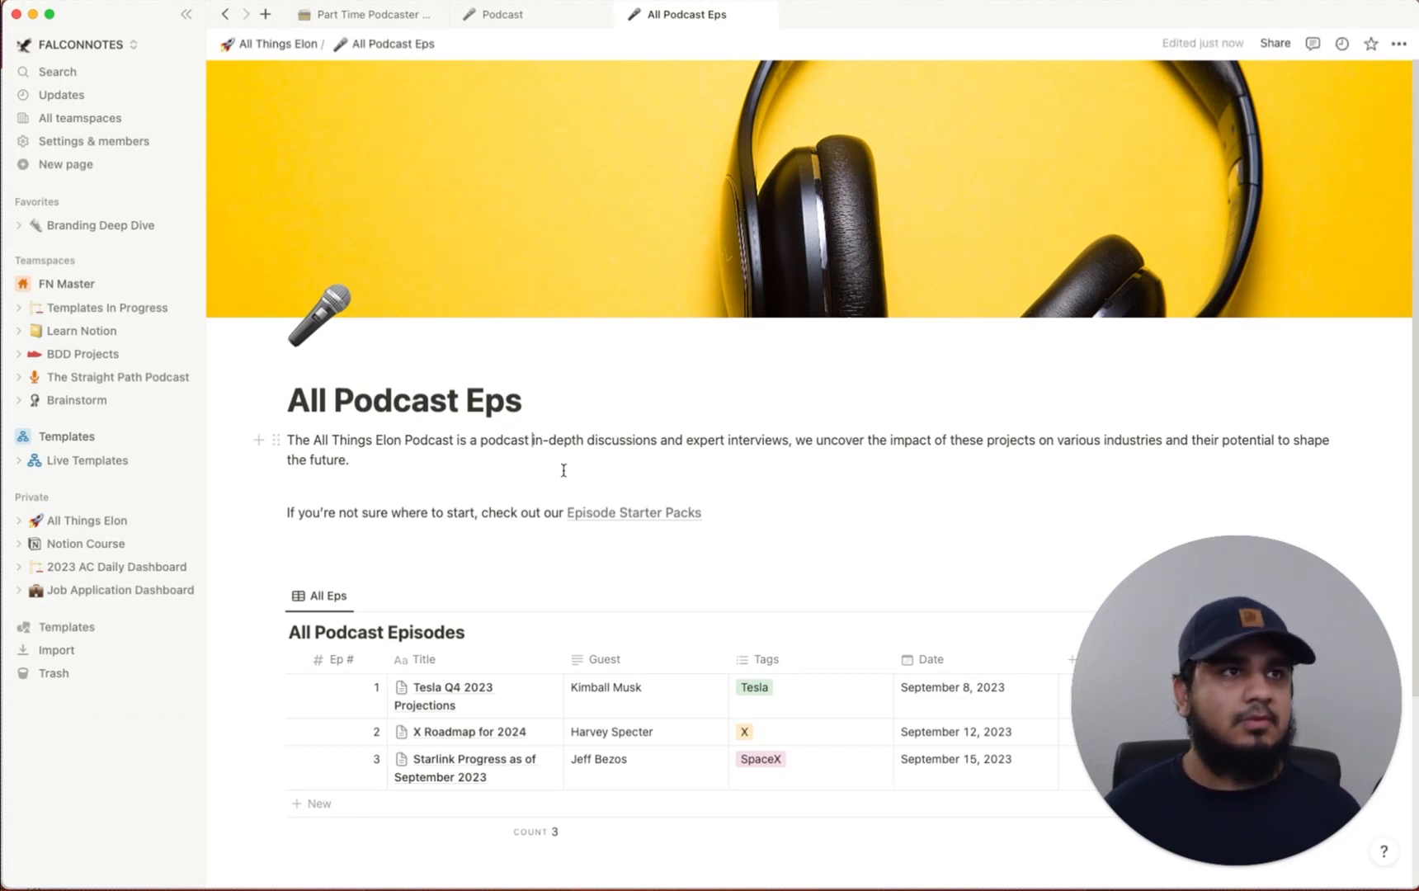
{"action": "type", "text": "where we have"}
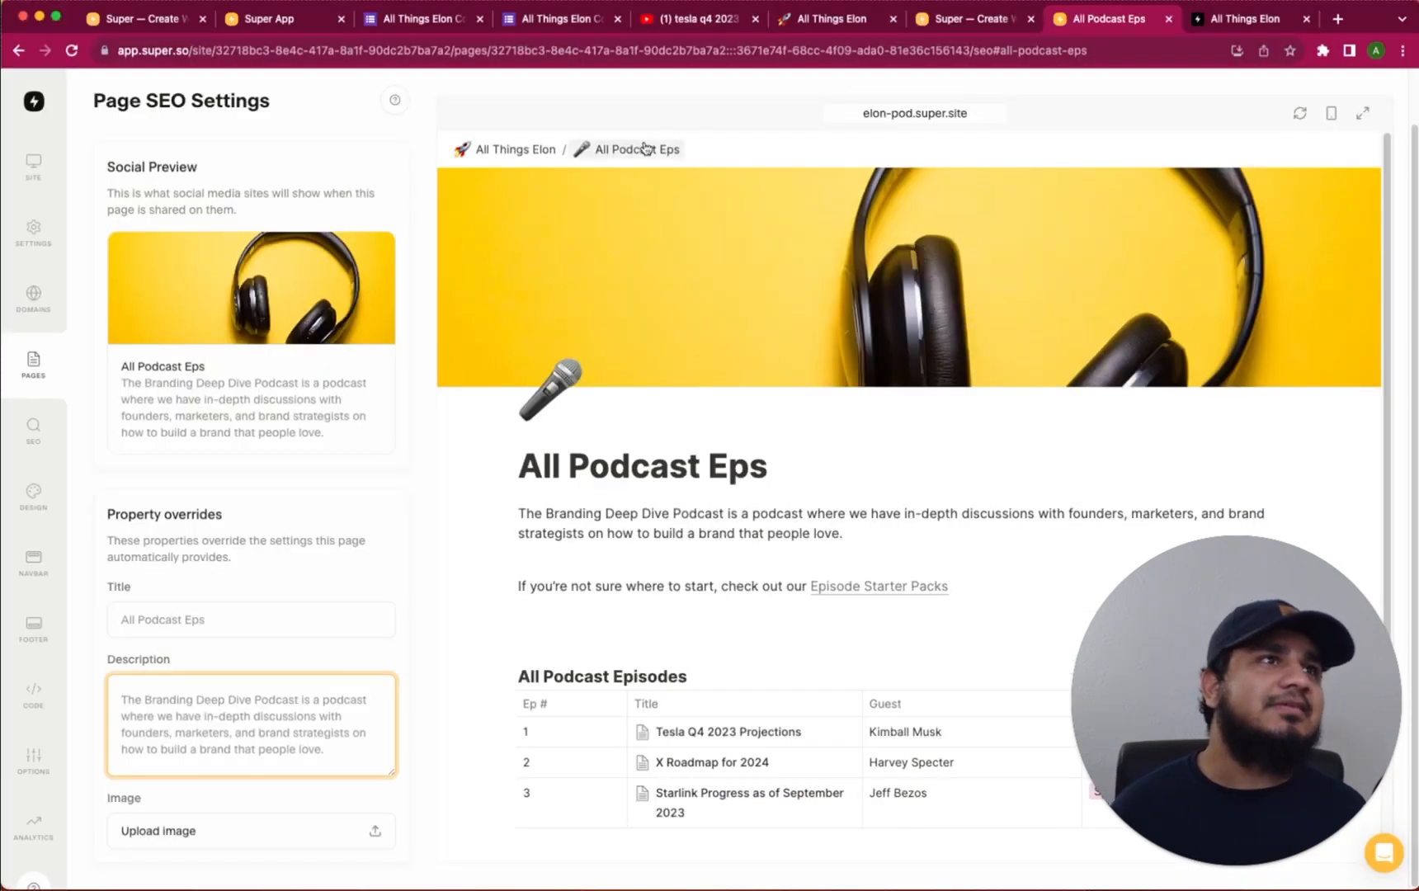
Refresh the site preview to show the new All Podcast Eps description
{"action": "left_click", "coordinate": [1300, 117]}
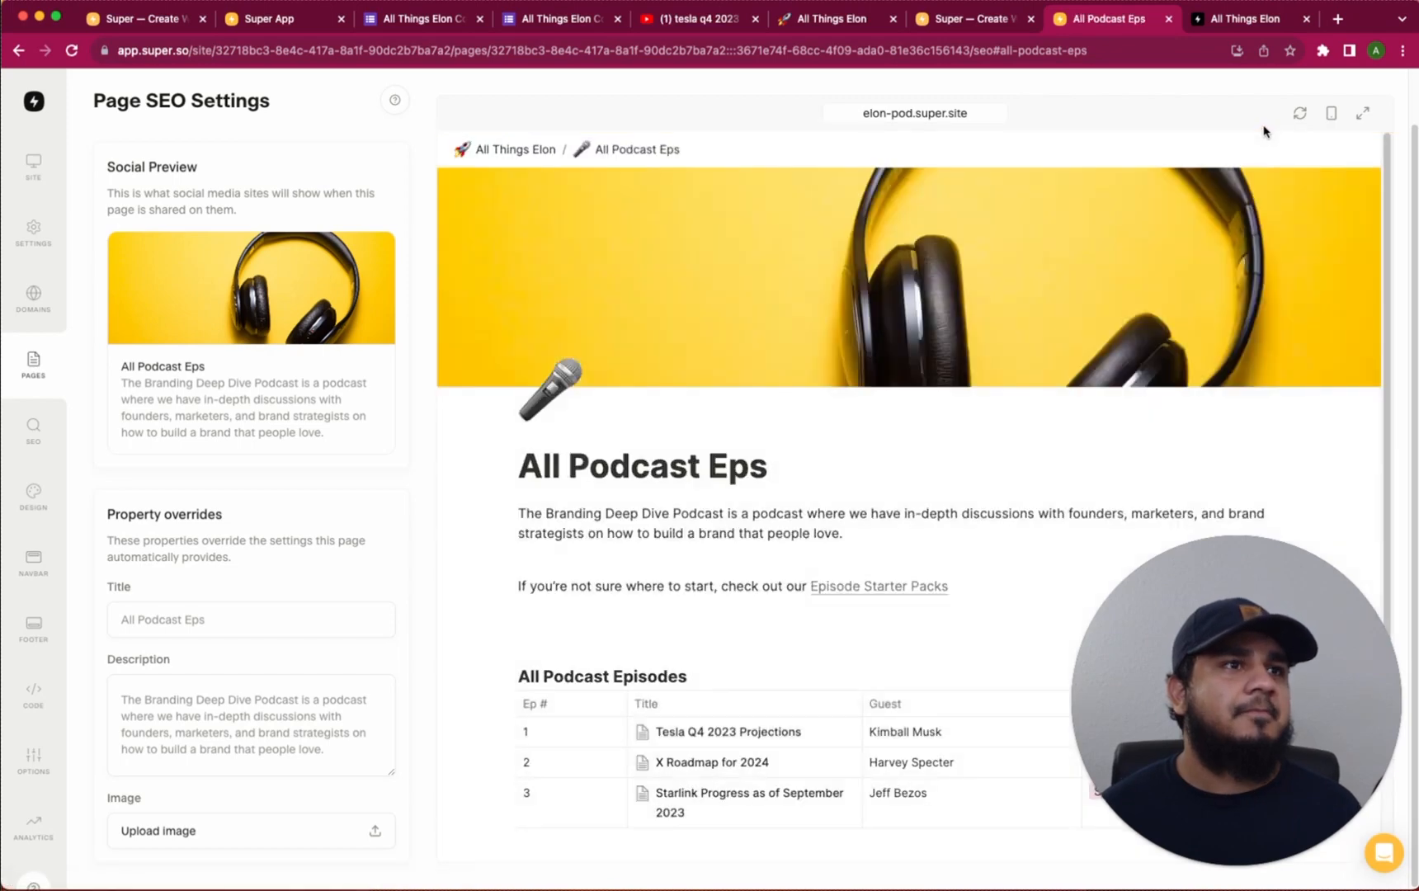
{"action": "left_click", "coordinate": [1302, 116]}
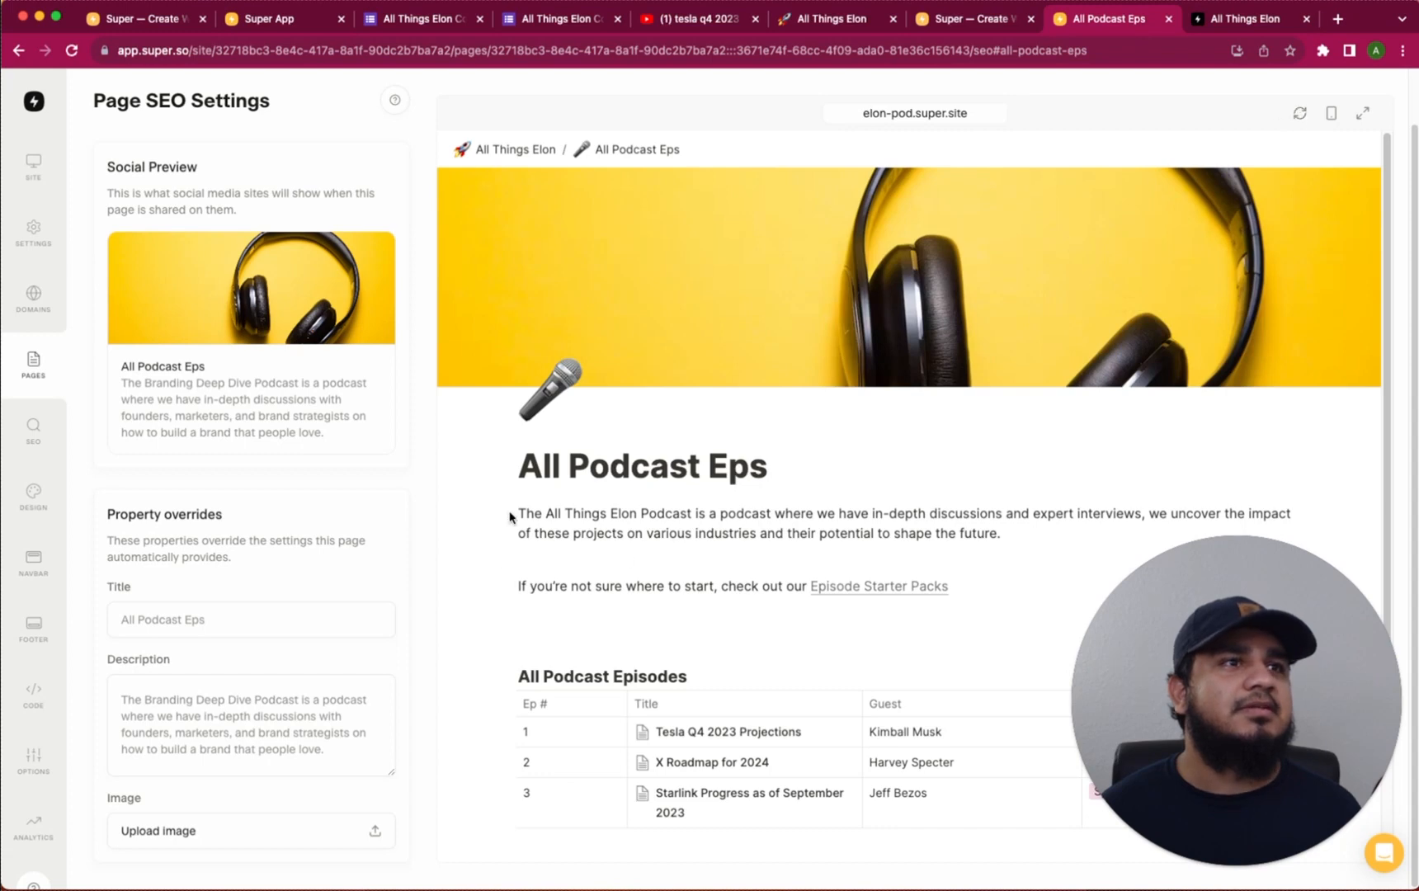
{"action": "left_click_drag", "start_coordinate": [541, 513], "coordinate": [938, 516]}
{"action": "left_click", "coordinate": [1022, 517]}
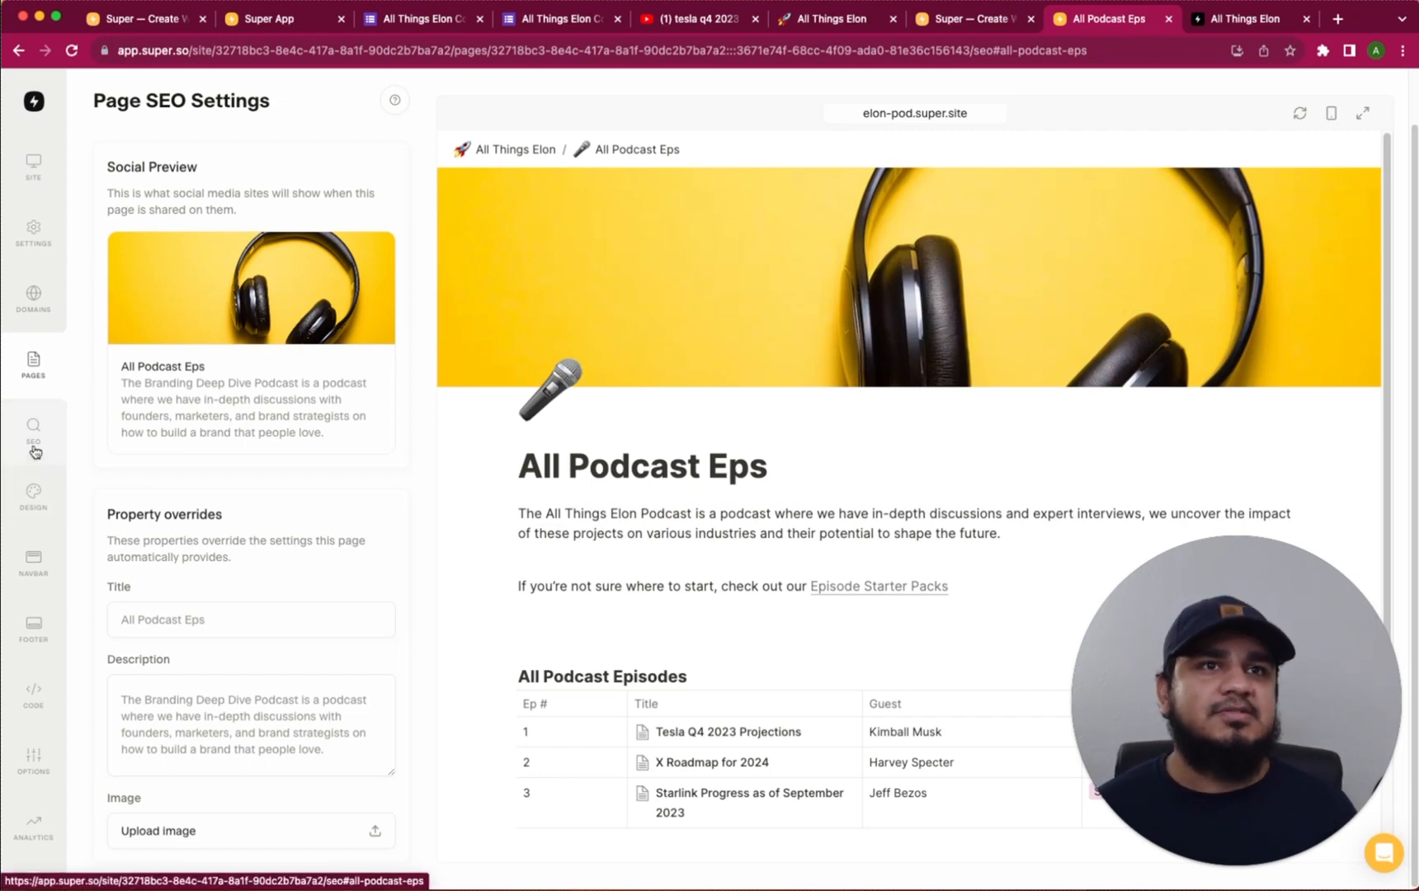
Open the SEO settings and show the All Things Elon home page in the preview
{"action": "left_click", "coordinate": [33, 364]}
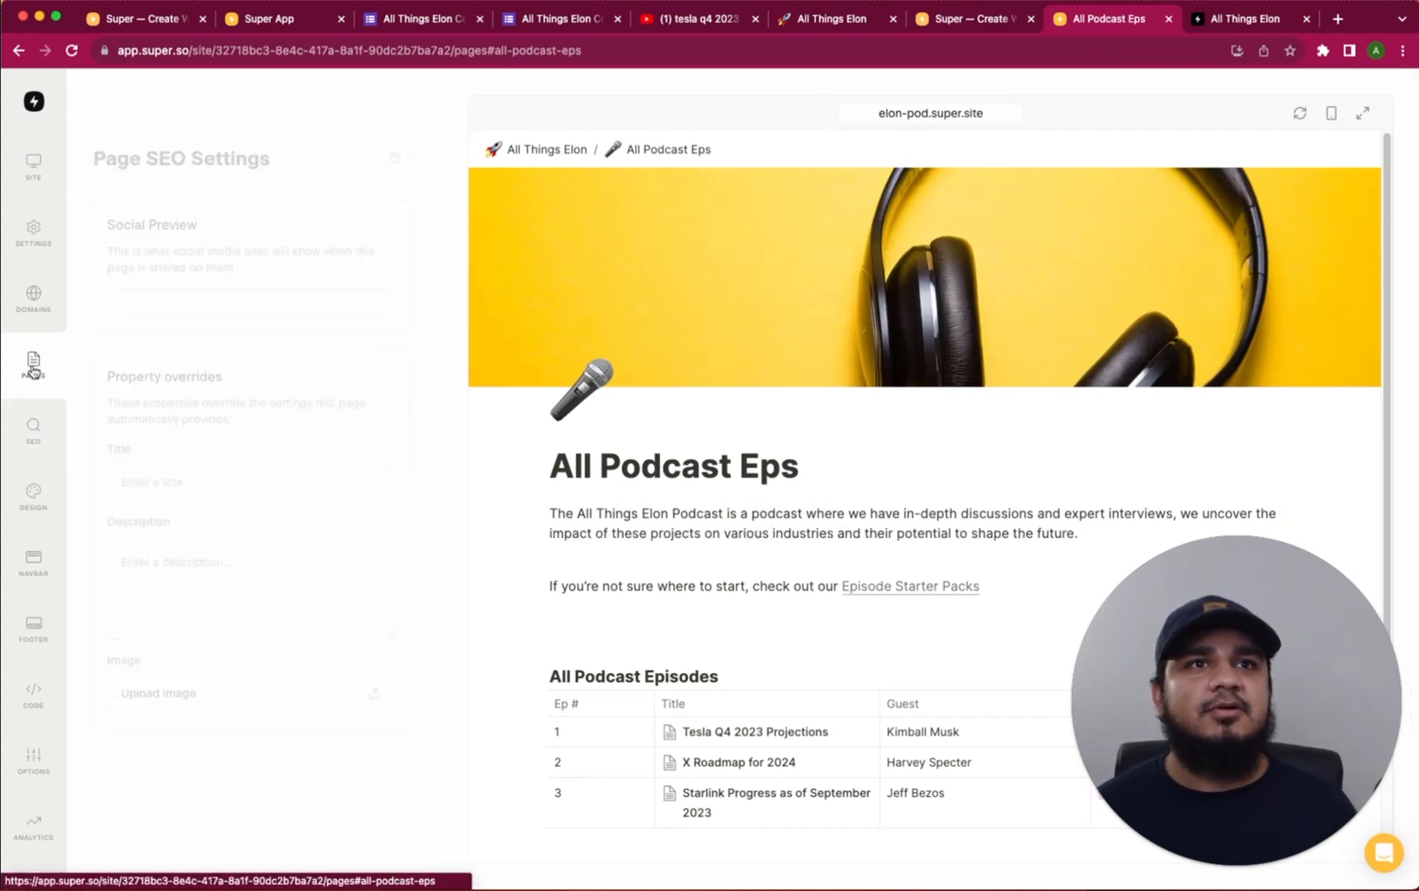
{"action": "left_click", "coordinate": [22, 441]}
{"action": "scroll", "coordinate": [176, 535], "scroll_direction": "down", "scroll_amount": 1}
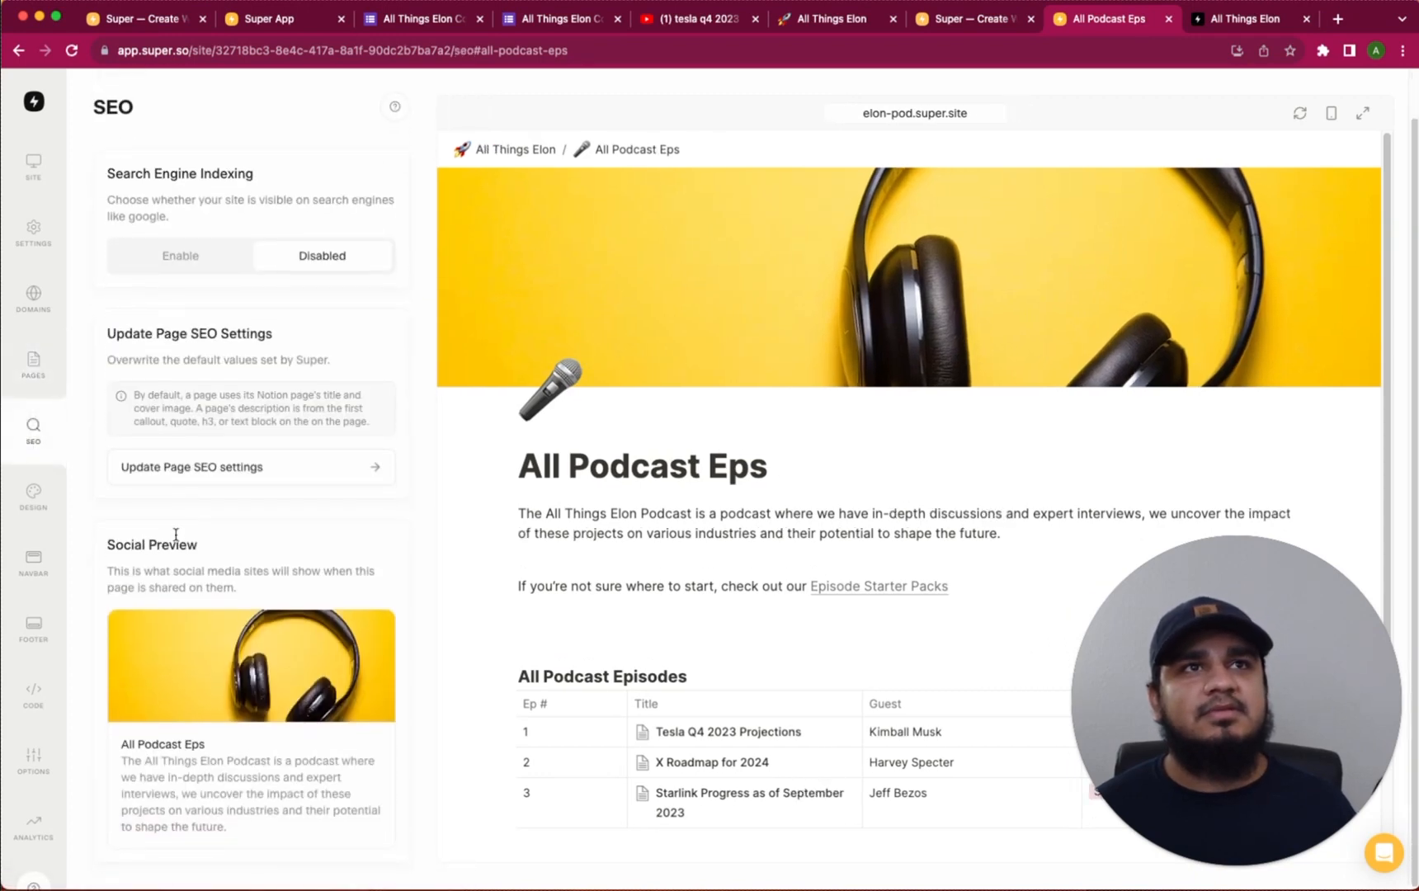
{"action": "left_click", "coordinate": [507, 149]}
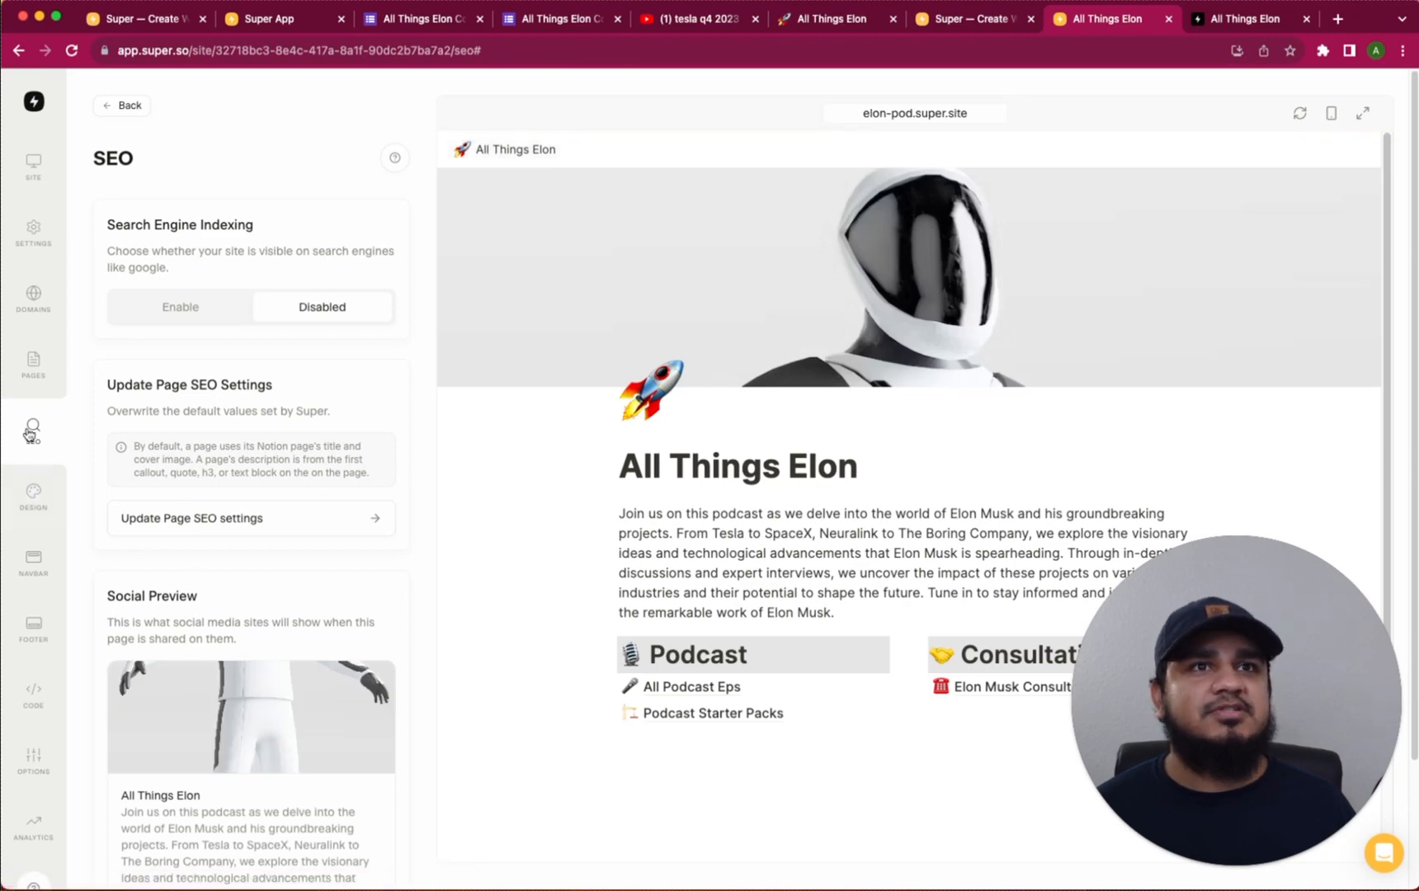
{"action": "scroll", "coordinate": [315, 599], "scroll_direction": "down", "scroll_amount": 1}
{"action": "scroll", "coordinate": [126, 444], "scroll_direction": "up", "scroll_amount": 1}
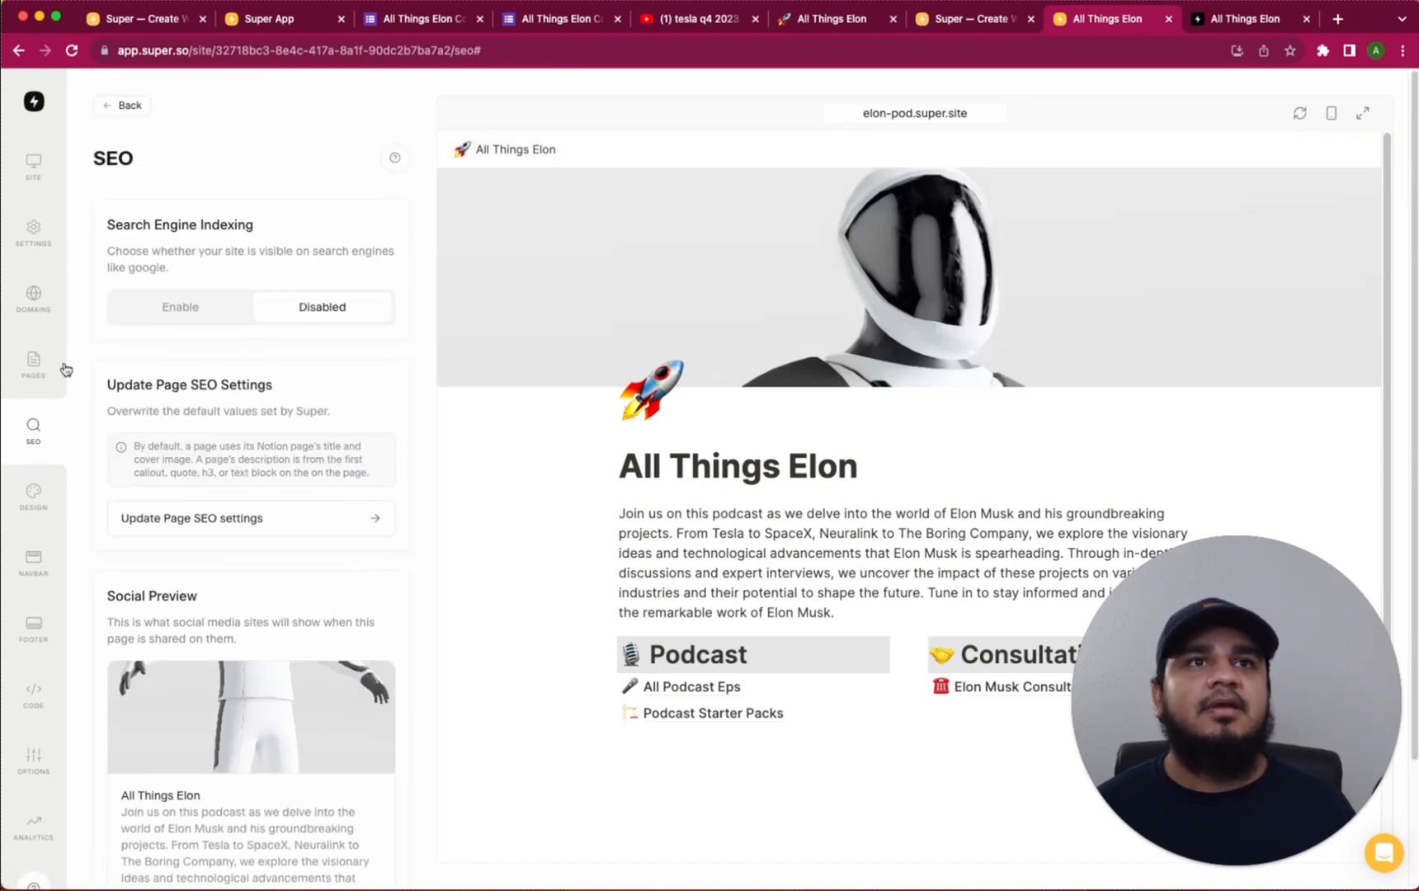
{"action": "left_click", "coordinate": [43, 376]}
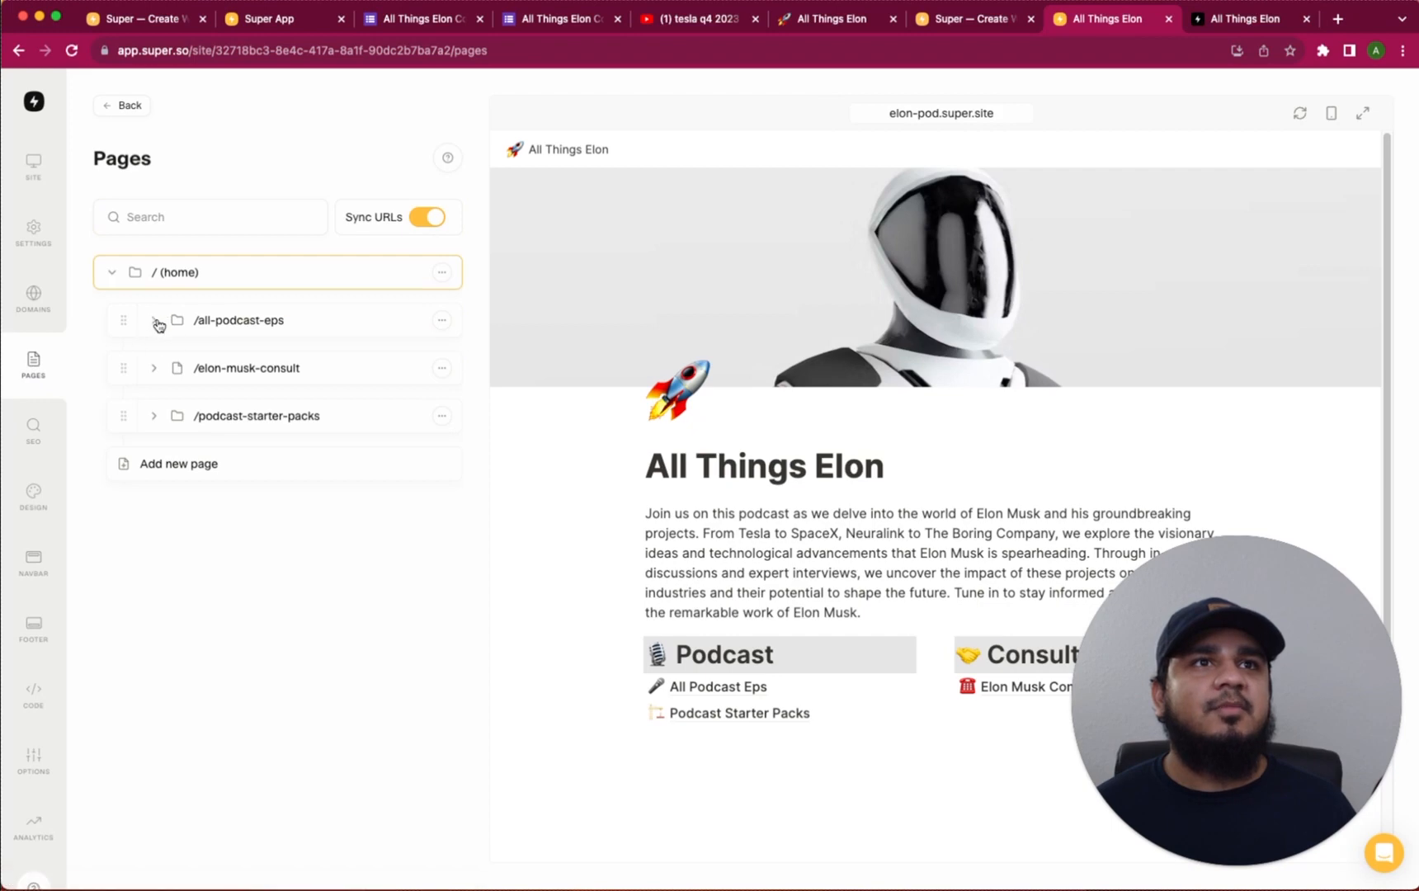
Expand the all-podcast-eps, all-podcast-episodes and podcast-starter-packs folders in the page tree
{"action": "left_click", "coordinate": [154, 322]}
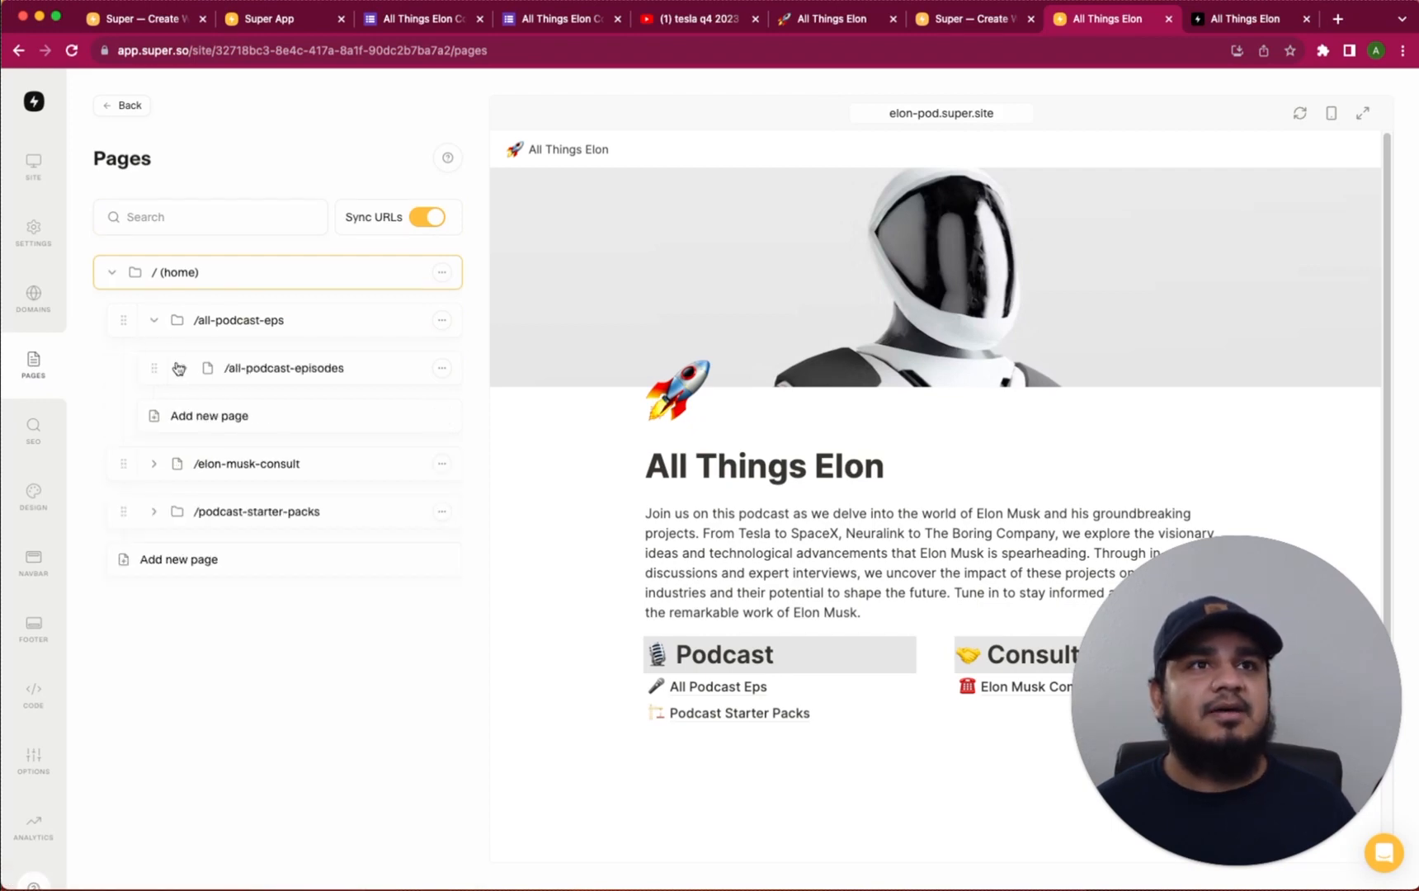
{"action": "left_click", "coordinate": [152, 323]}
{"action": "left_click", "coordinate": [153, 324]}
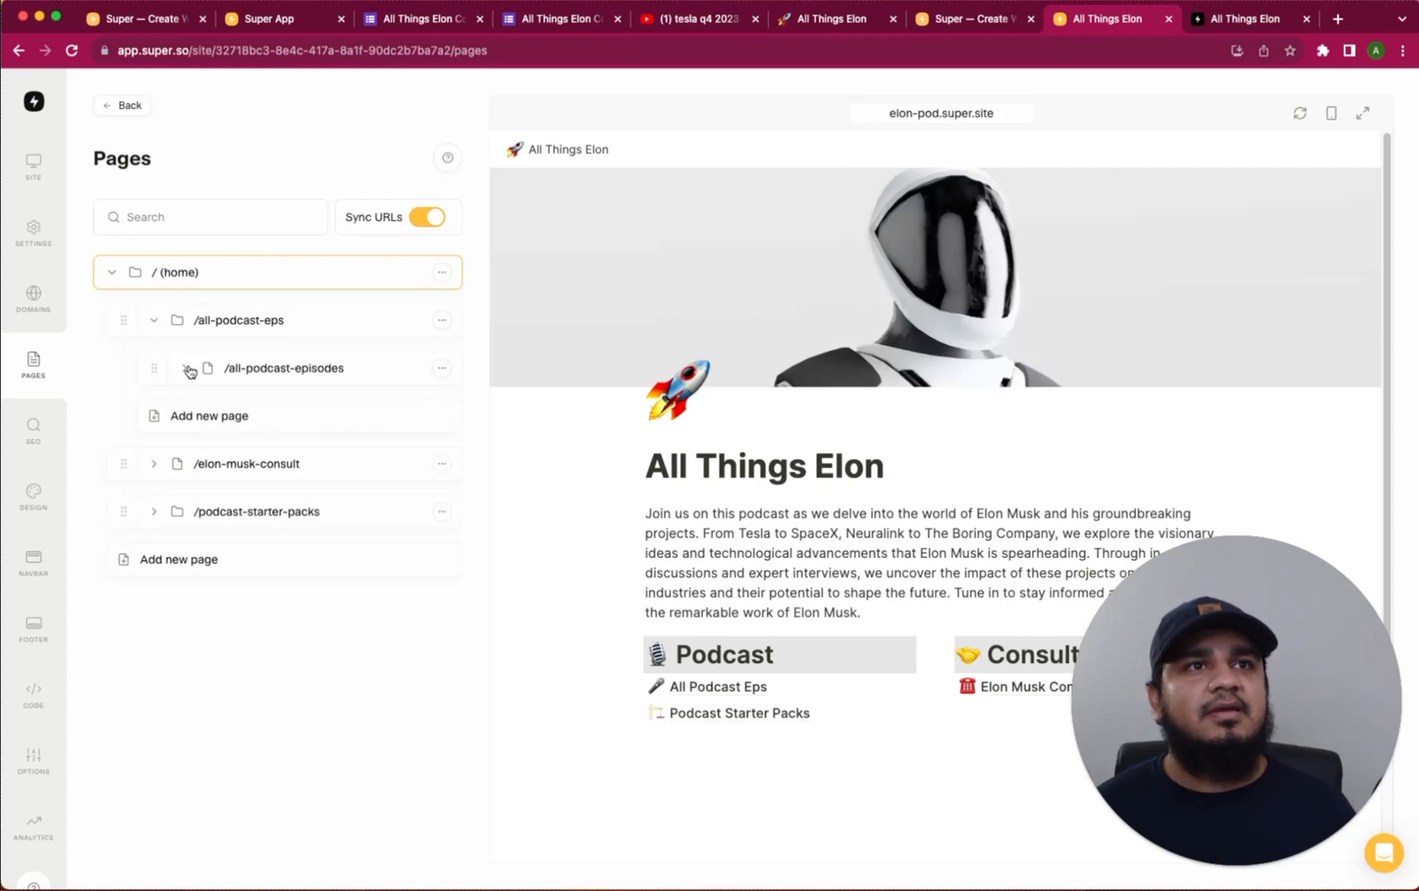
{"action": "left_click", "coordinate": [185, 369]}
{"action": "left_click", "coordinate": [185, 370]}
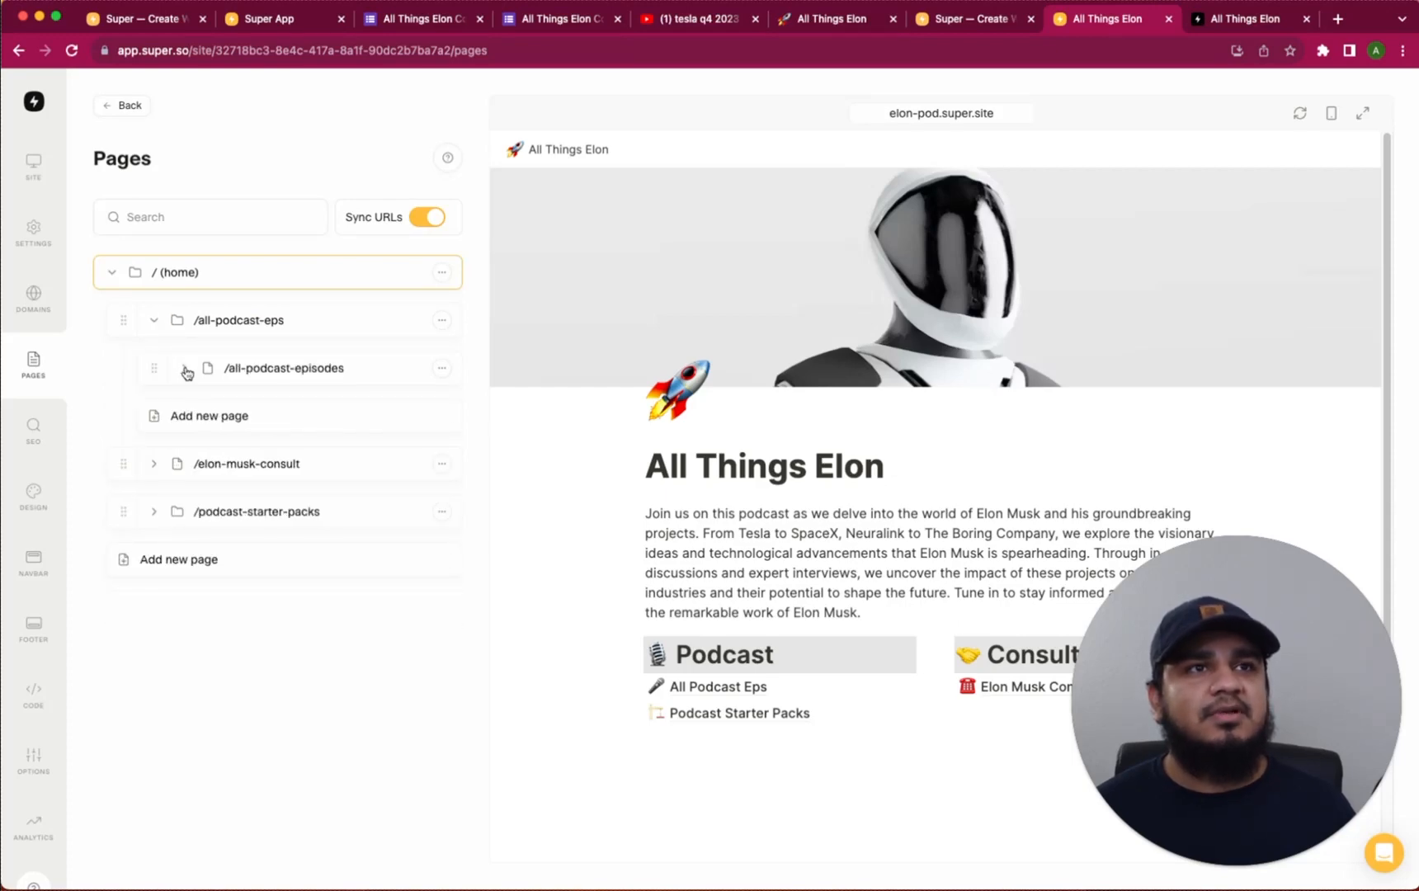
{"action": "left_click", "coordinate": [185, 370]}
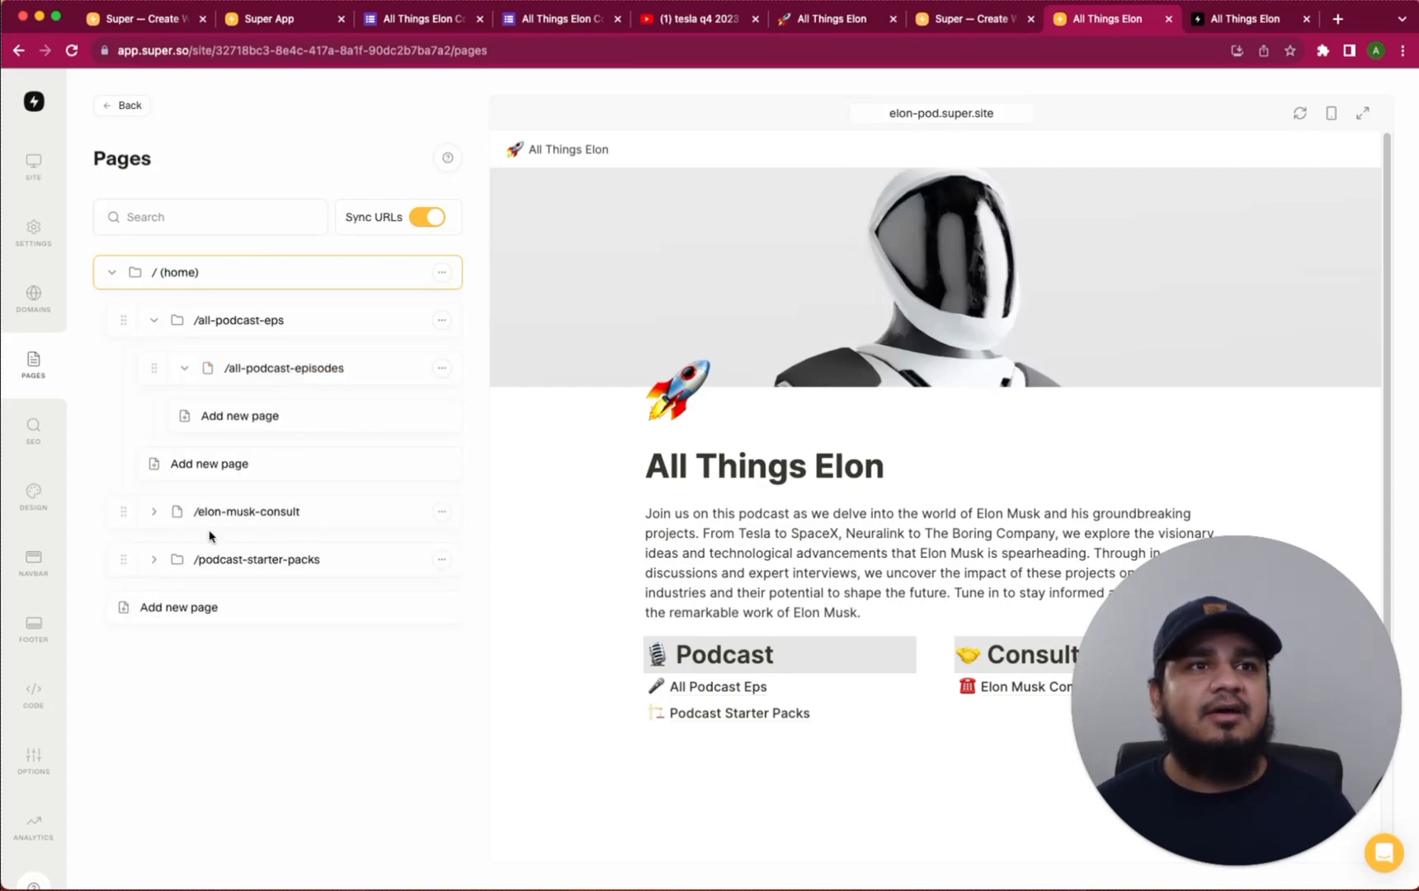
{"action": "left_click", "coordinate": [734, 696]}
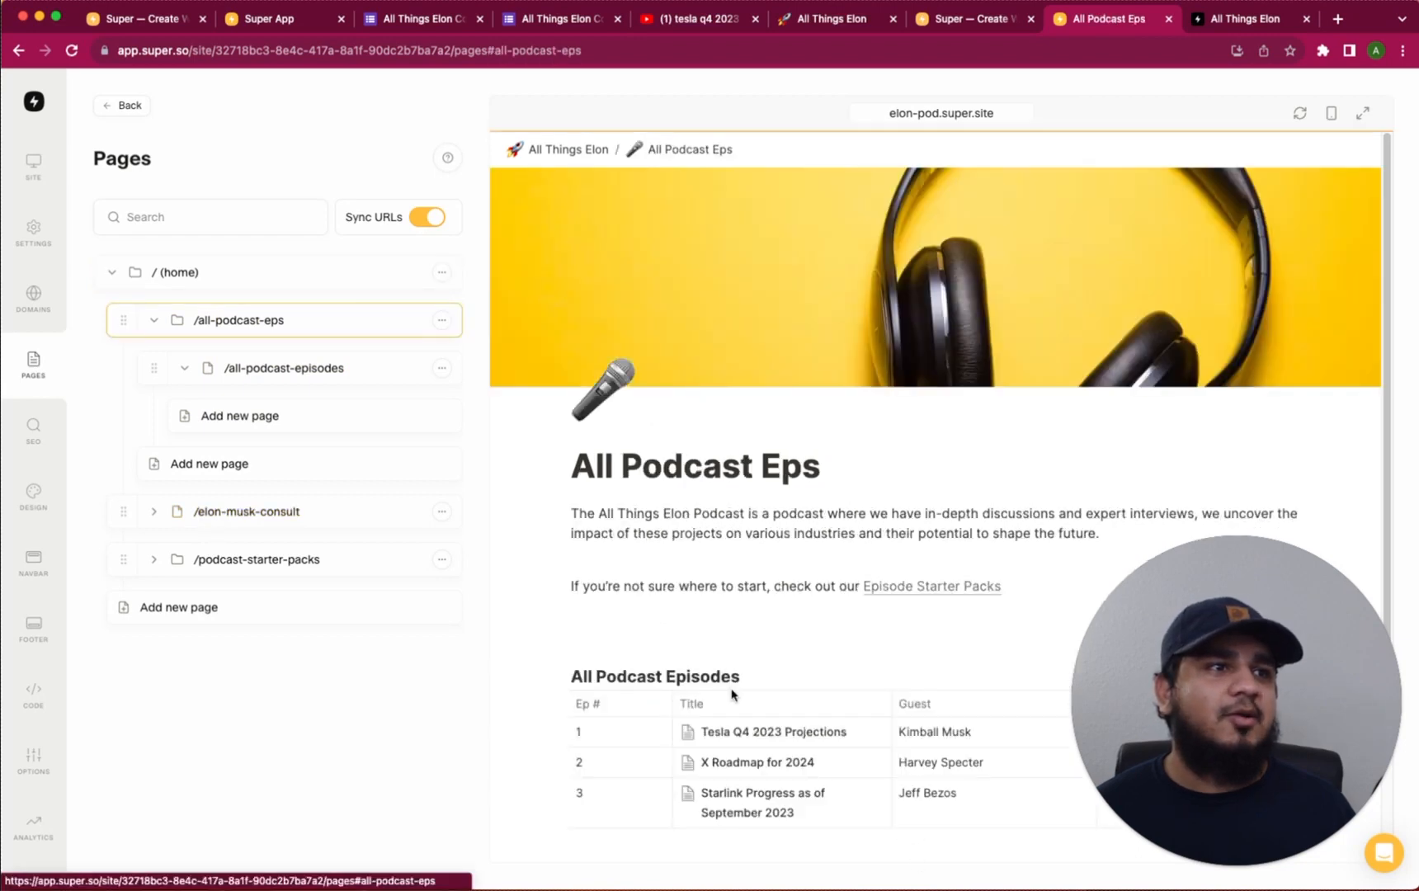
{"action": "scroll", "coordinate": [849, 668], "scroll_direction": "down", "scroll_amount": 3}
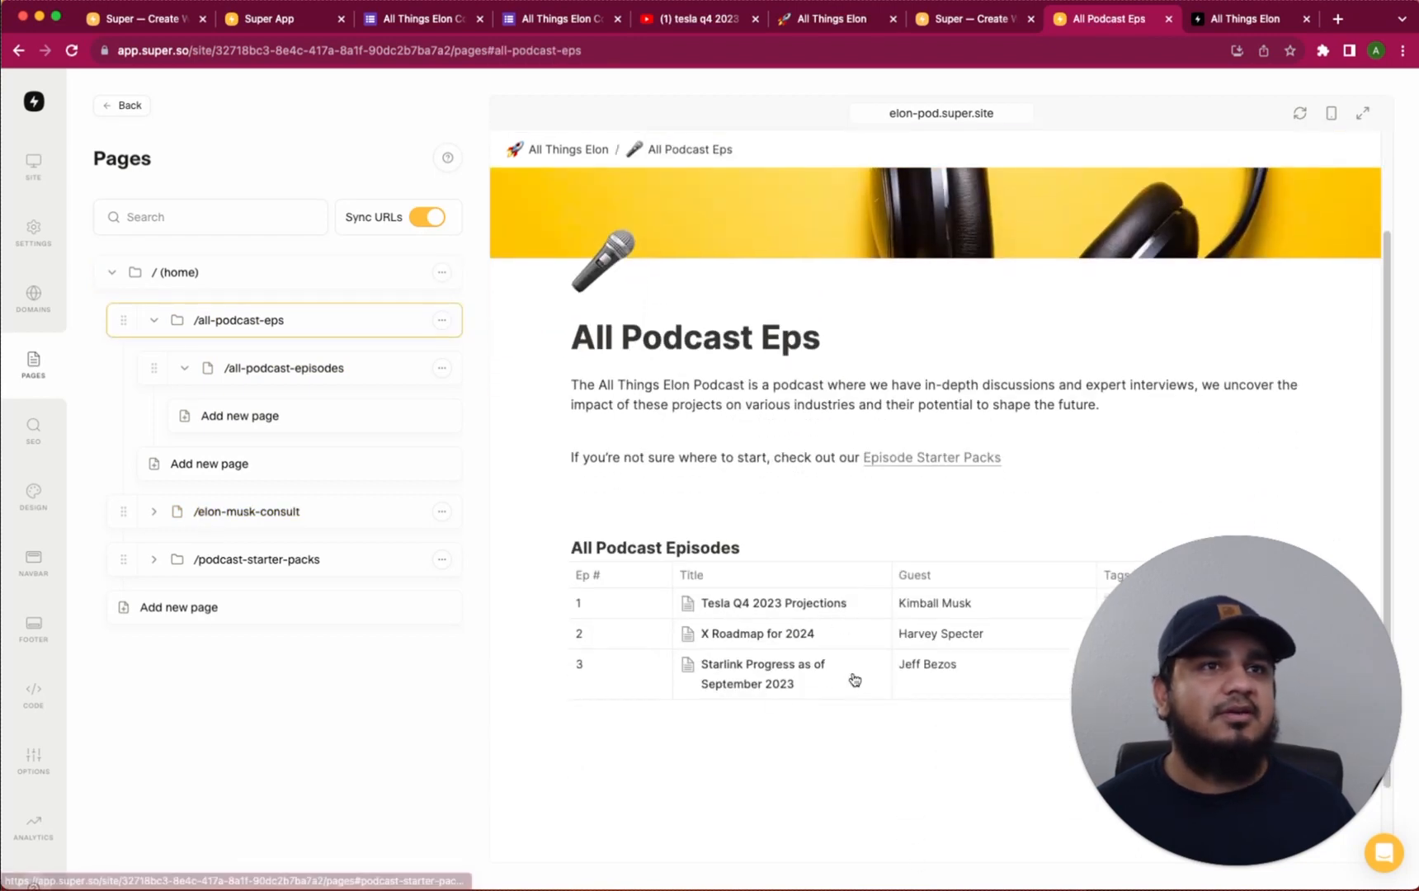
{"action": "left_click", "coordinate": [154, 512]}
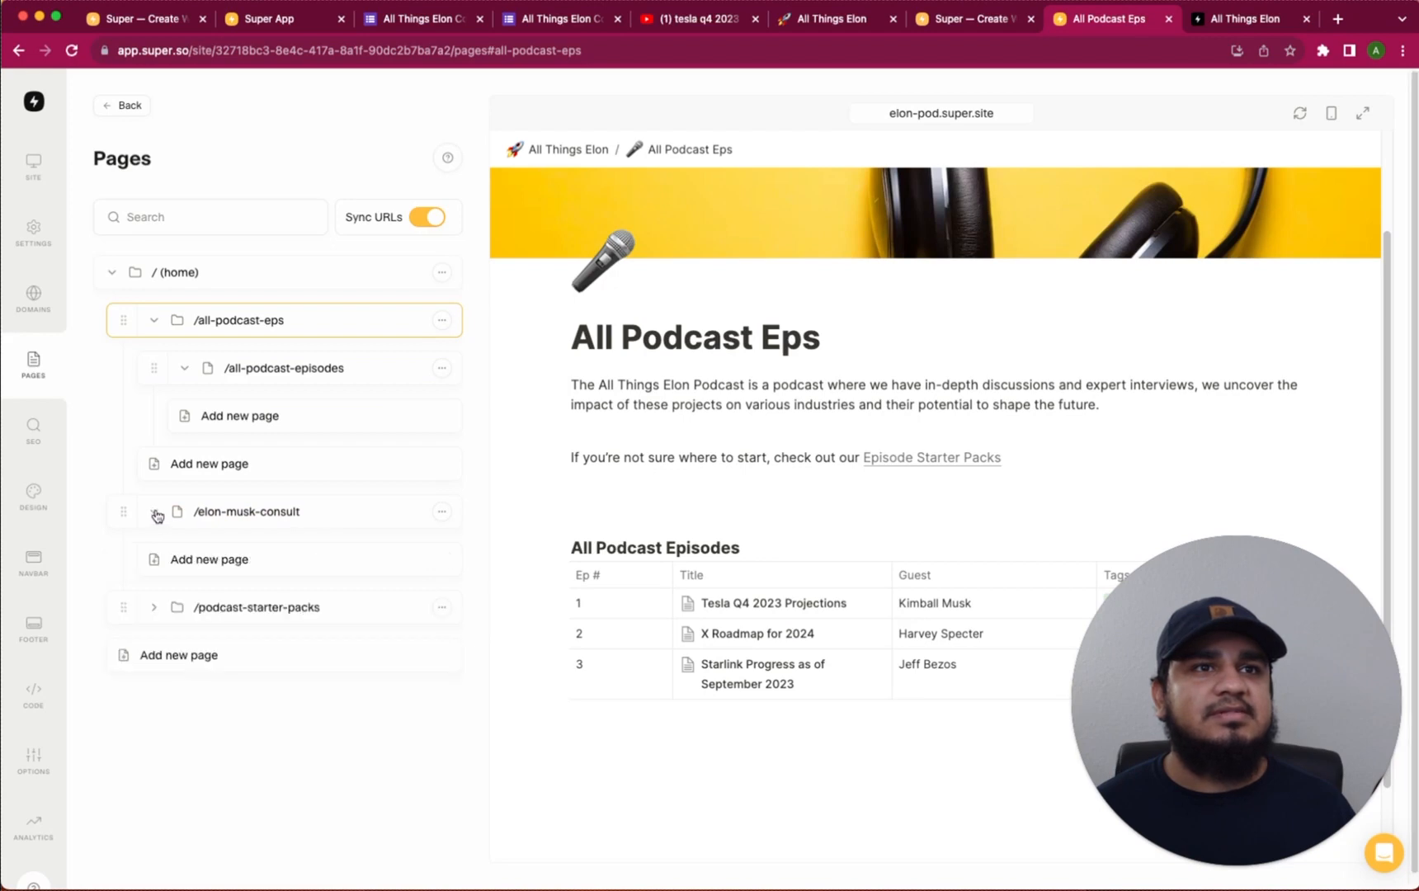
{"action": "left_click", "coordinate": [156, 513]}
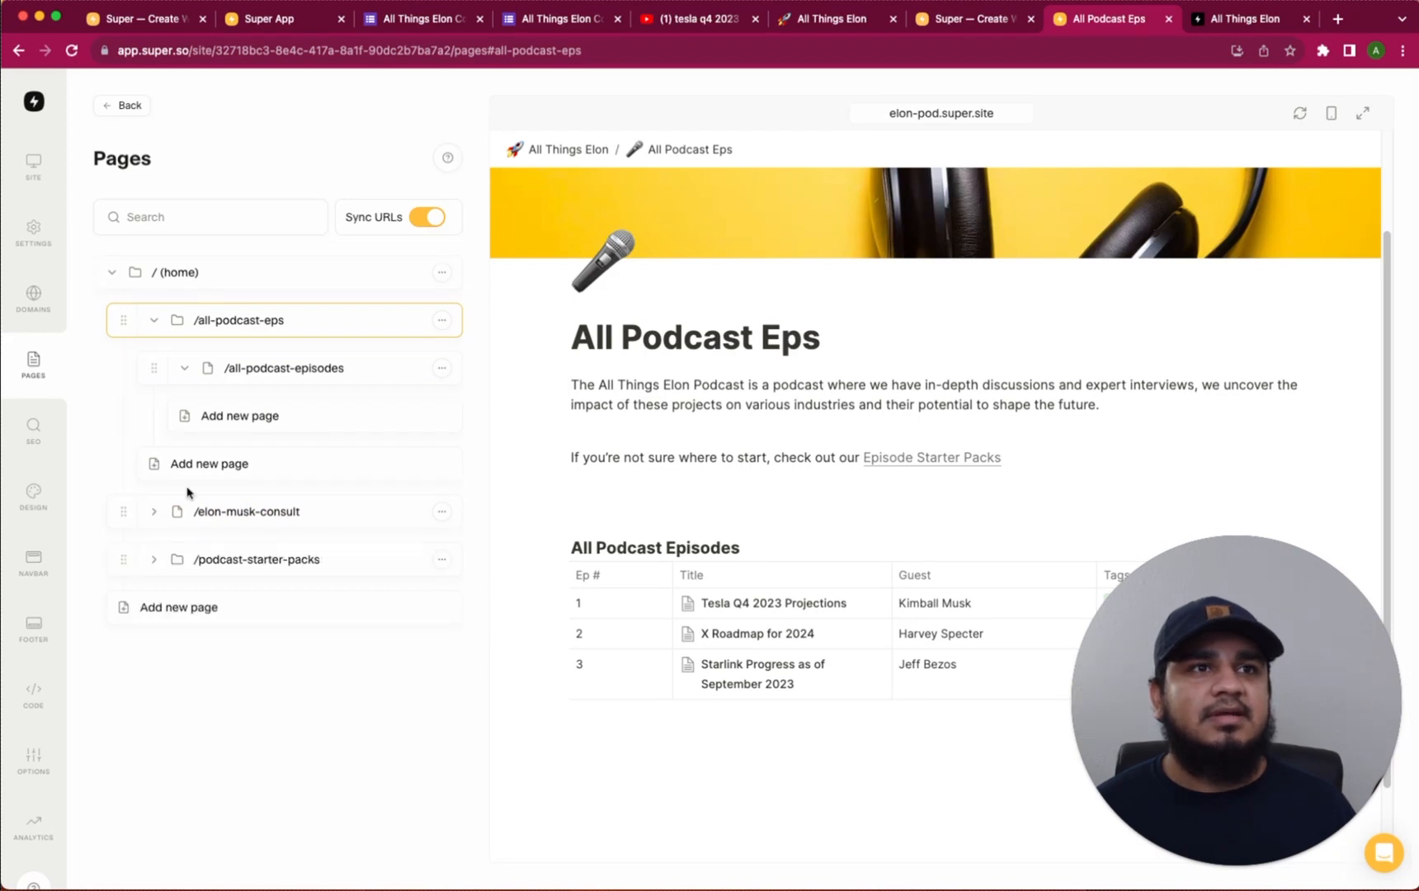
{"action": "left_click", "coordinate": [156, 562]}
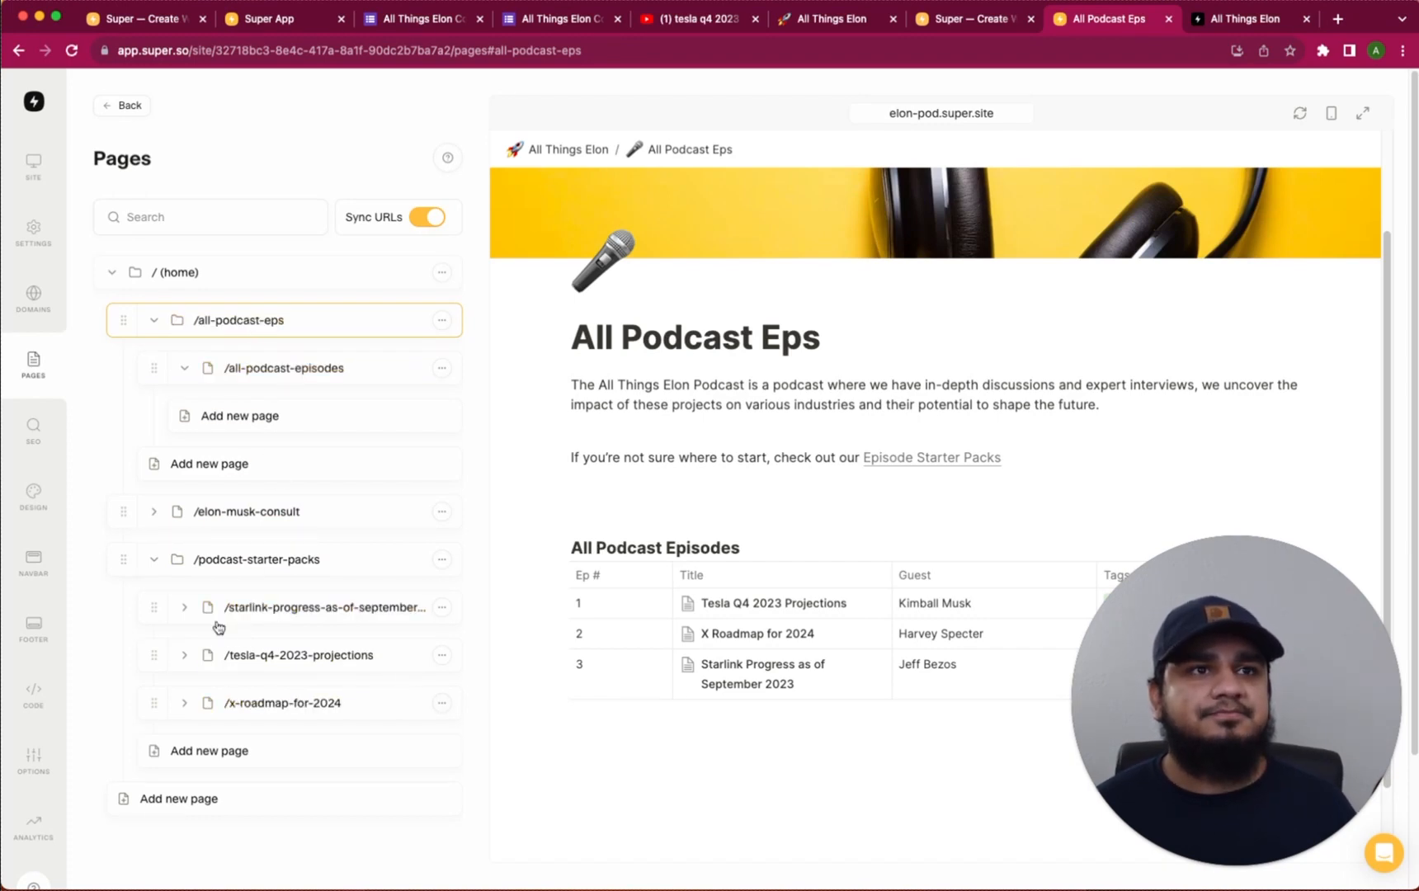
Move the Starlink, Tesla Q4 and x-roadmap-for-2024 pages under /all-podcast-episodes, then collapse it
{"action": "left_click_drag", "start_coordinate": [152, 605], "coordinate": [199, 448]}
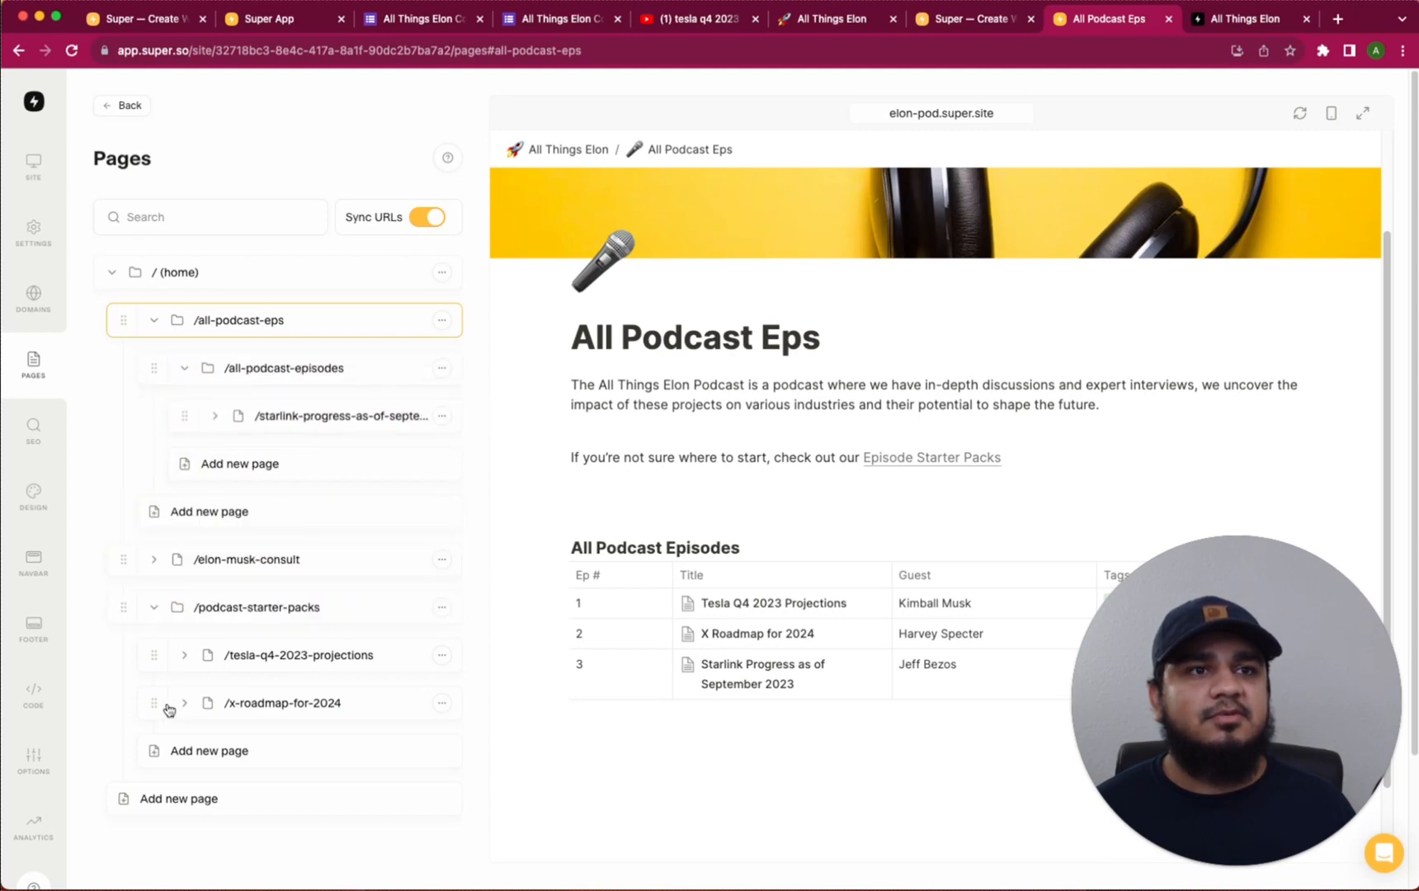
{"action": "left_click_drag", "start_coordinate": [154, 660], "coordinate": [187, 404]}
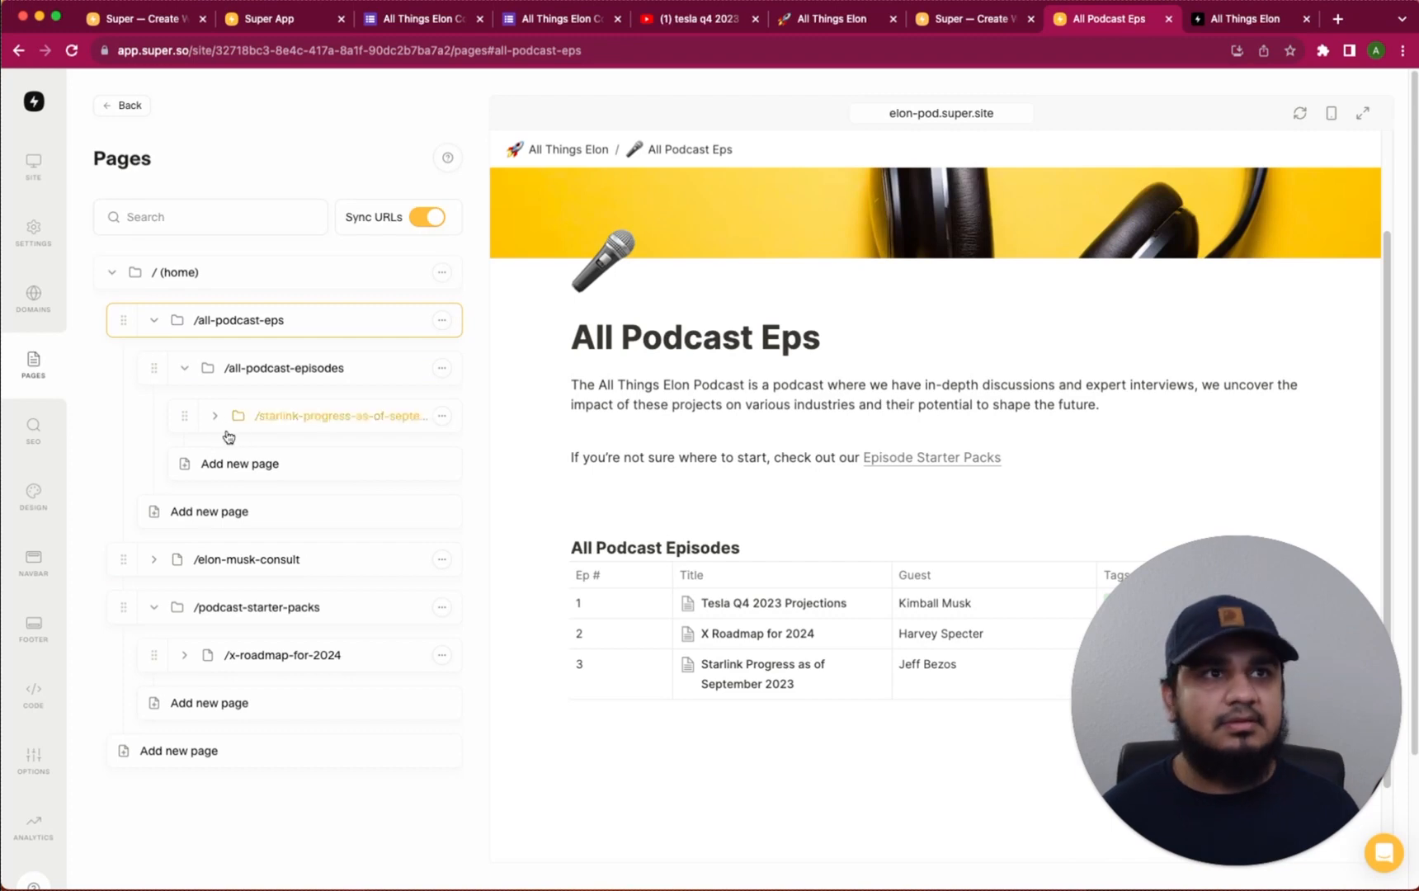
{"action": "left_click", "coordinate": [214, 416]}
{"action": "left_click_drag", "start_coordinate": [209, 465], "coordinate": [194, 381]}
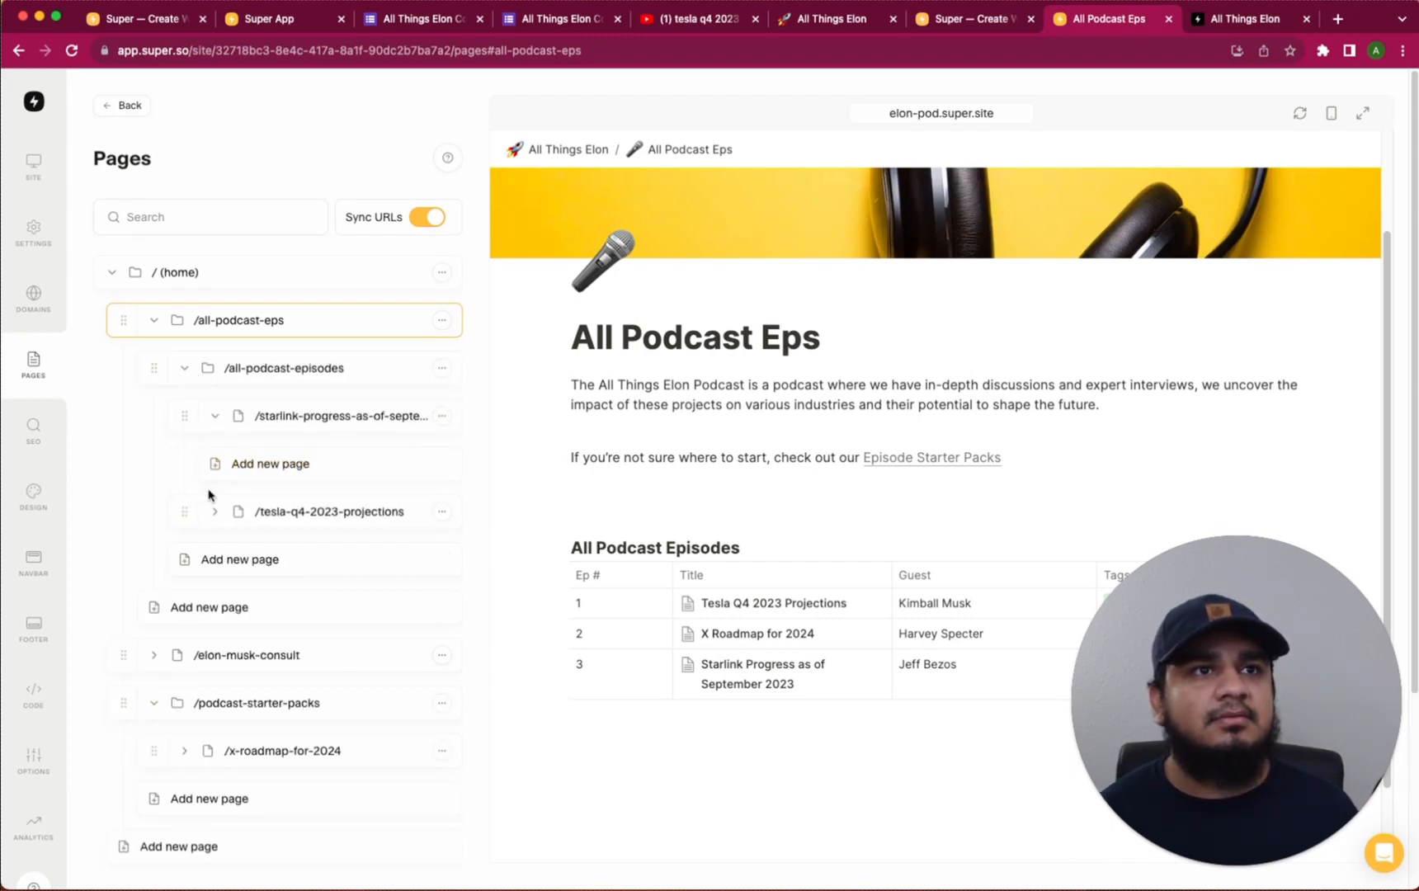
{"action": "left_click", "coordinate": [215, 417]}
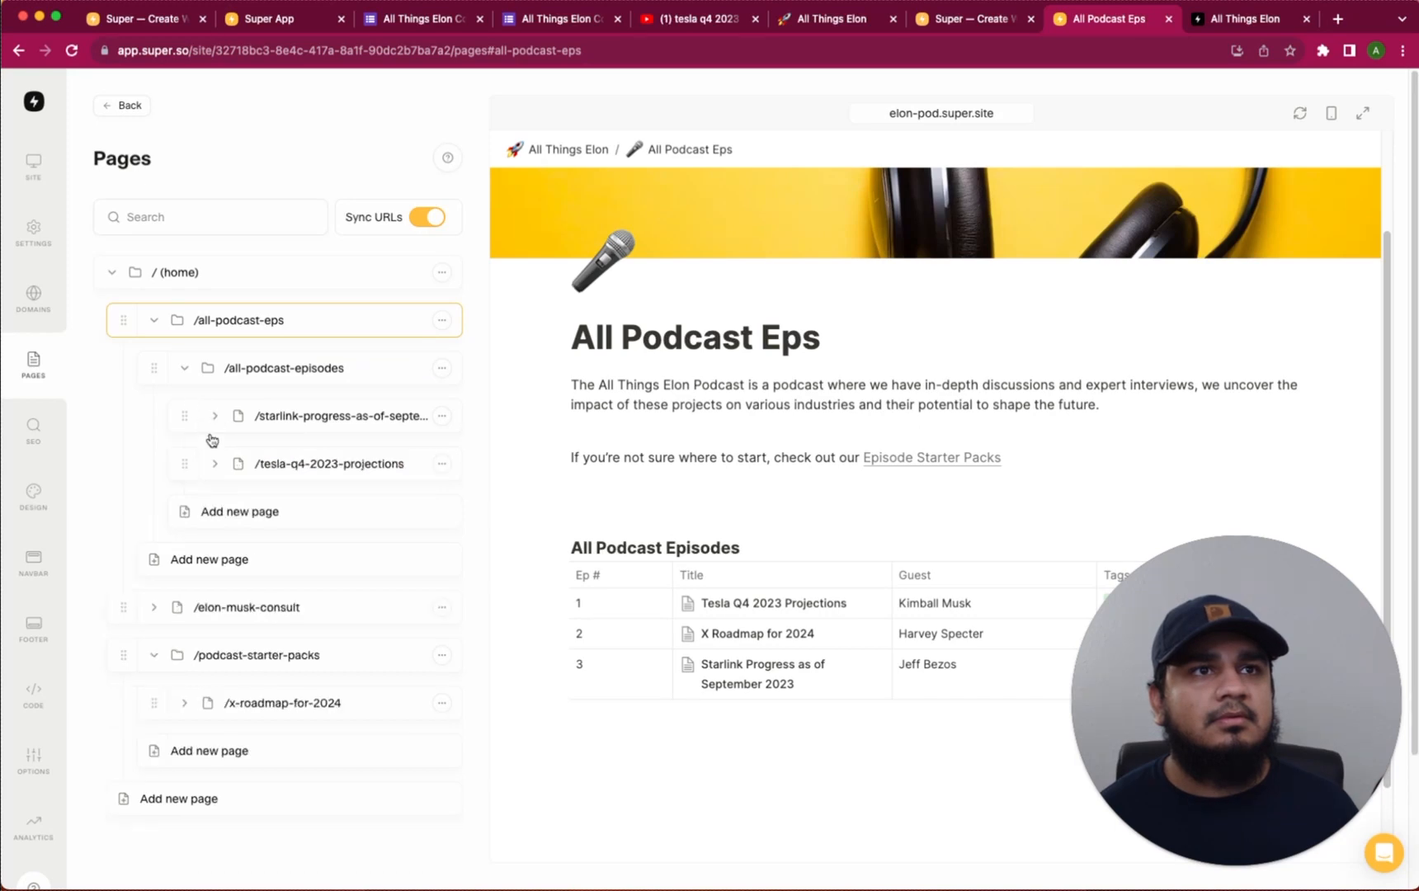
{"action": "mouse_move", "coordinate": [201, 456]}
{"action": "left_mouse_down"}
{"action": "mouse_move", "coordinate": [206, 367]}
{"action": "mouse_move", "coordinate": [198, 462]}
{"action": "left_mouse_up"}
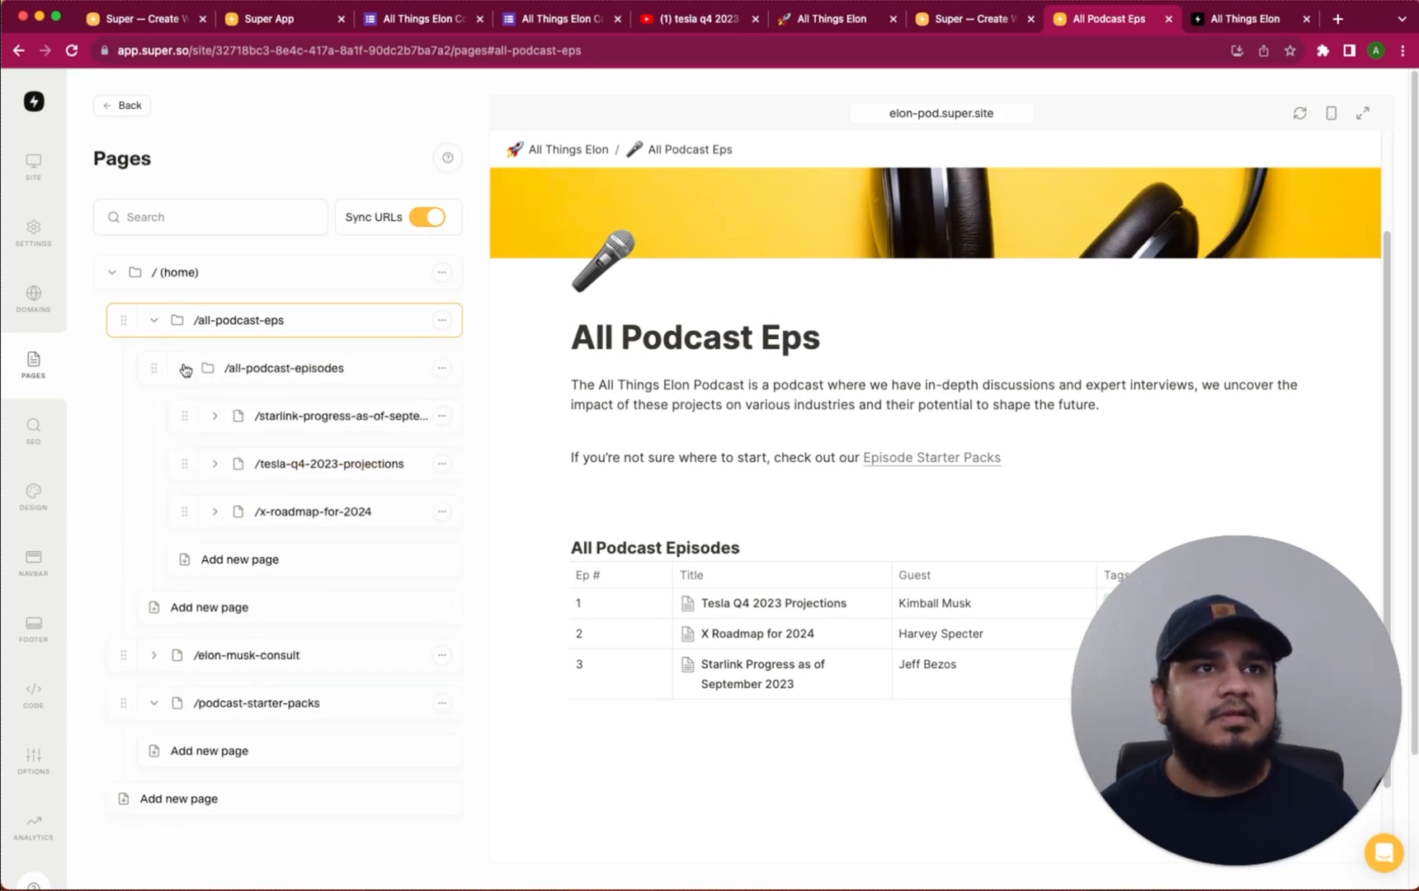
{"action": "left_click", "coordinate": [184, 369]}
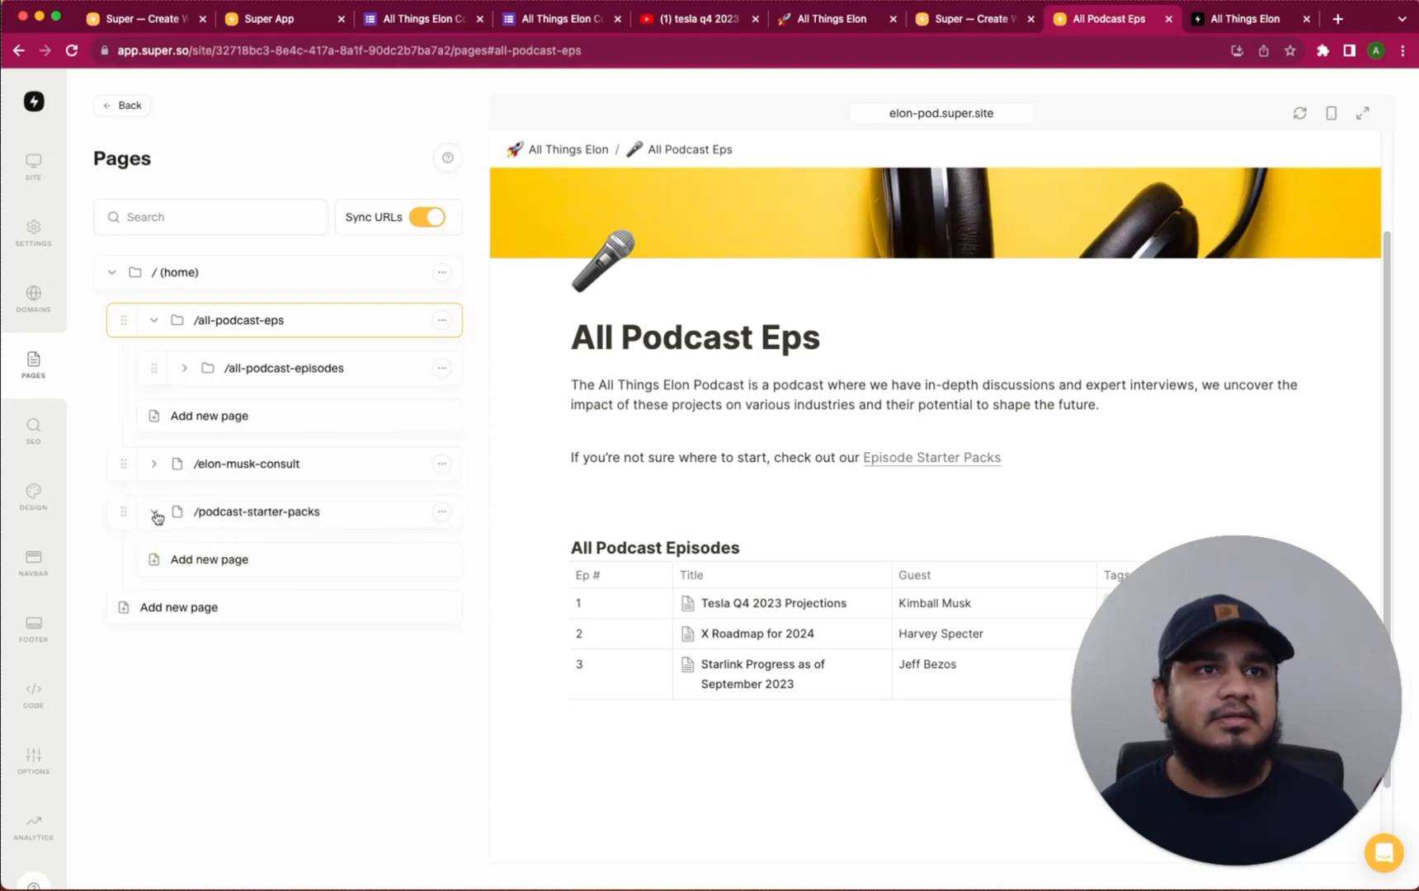
{"action": "left_click", "coordinate": [31, 513]}
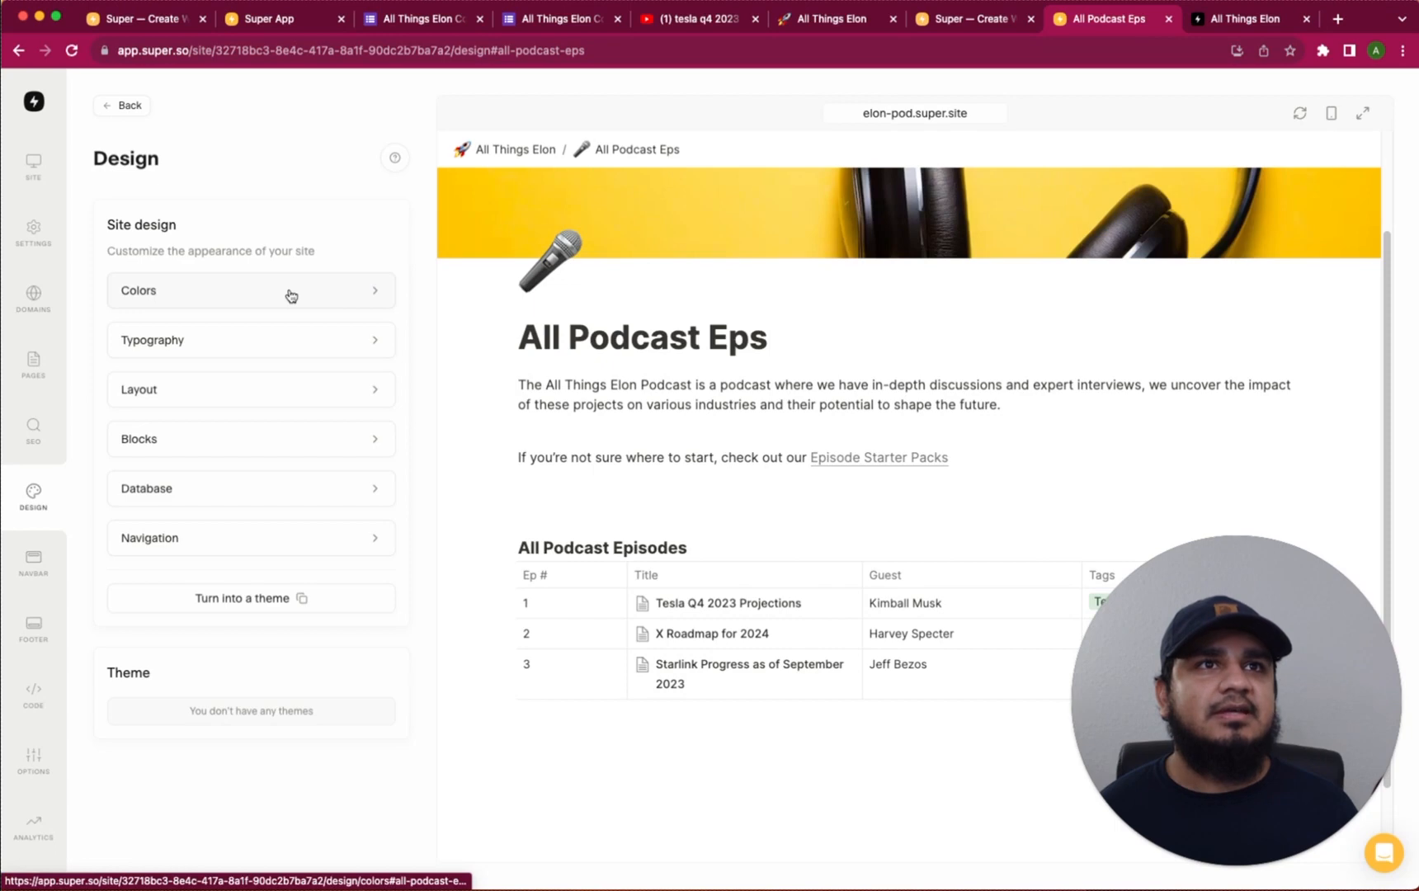
Browse the Typography and Database design settings
{"action": "left_click", "coordinate": [273, 347]}
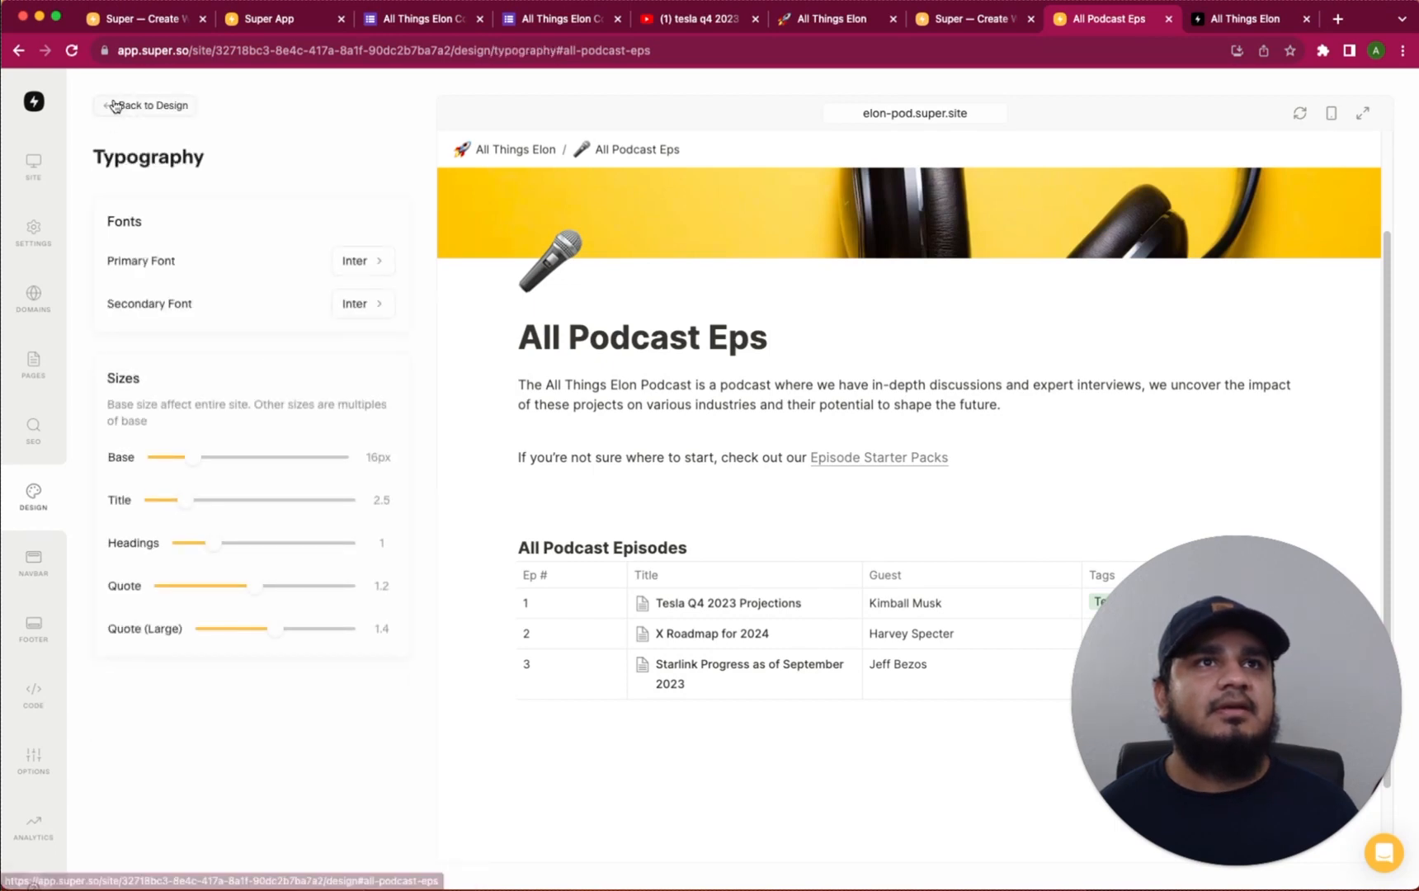
{"action": "left_click", "coordinate": [115, 107]}
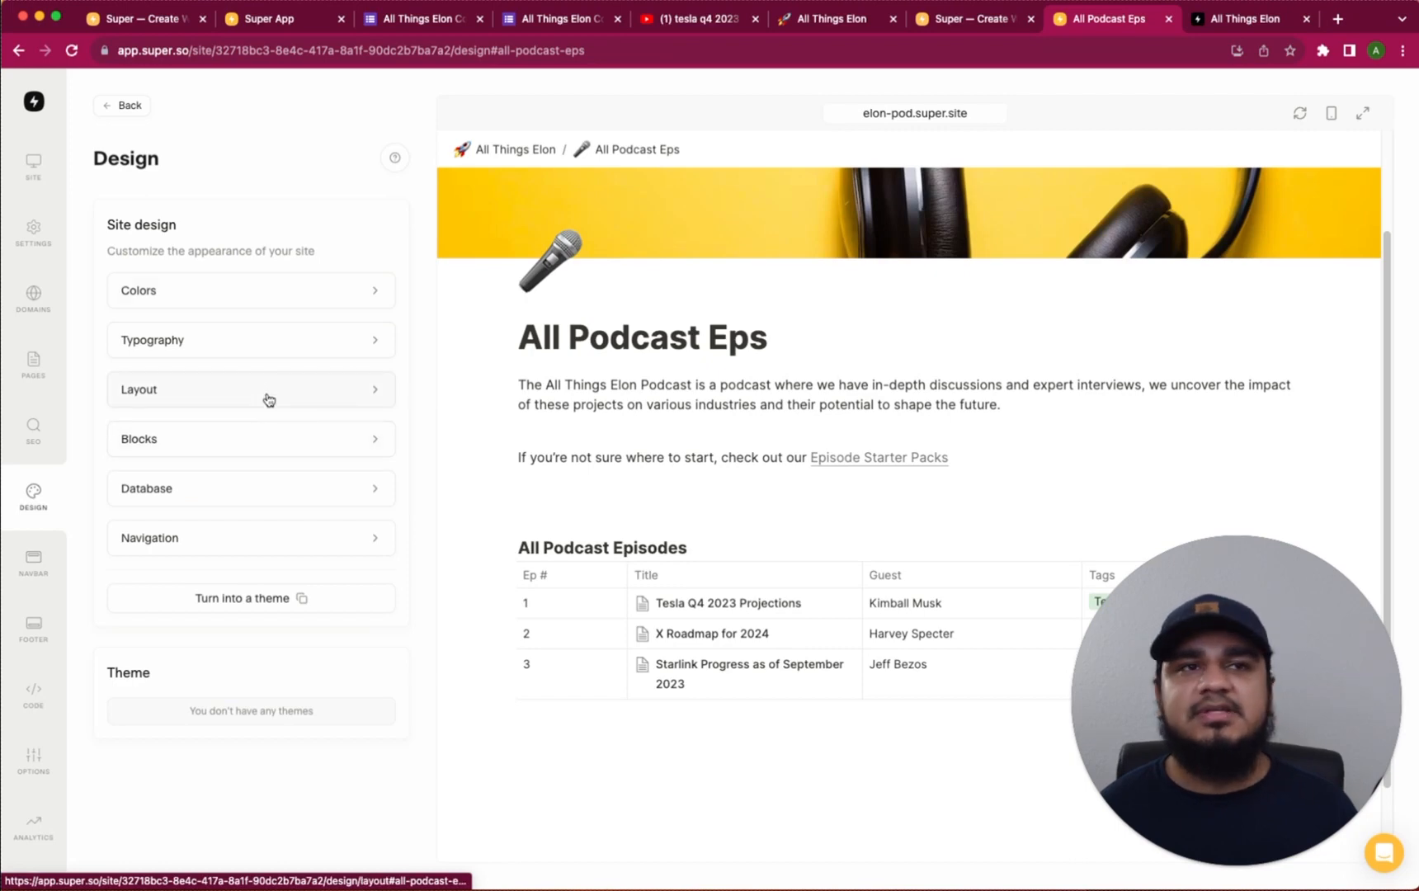
{"action": "left_click", "coordinate": [241, 498]}
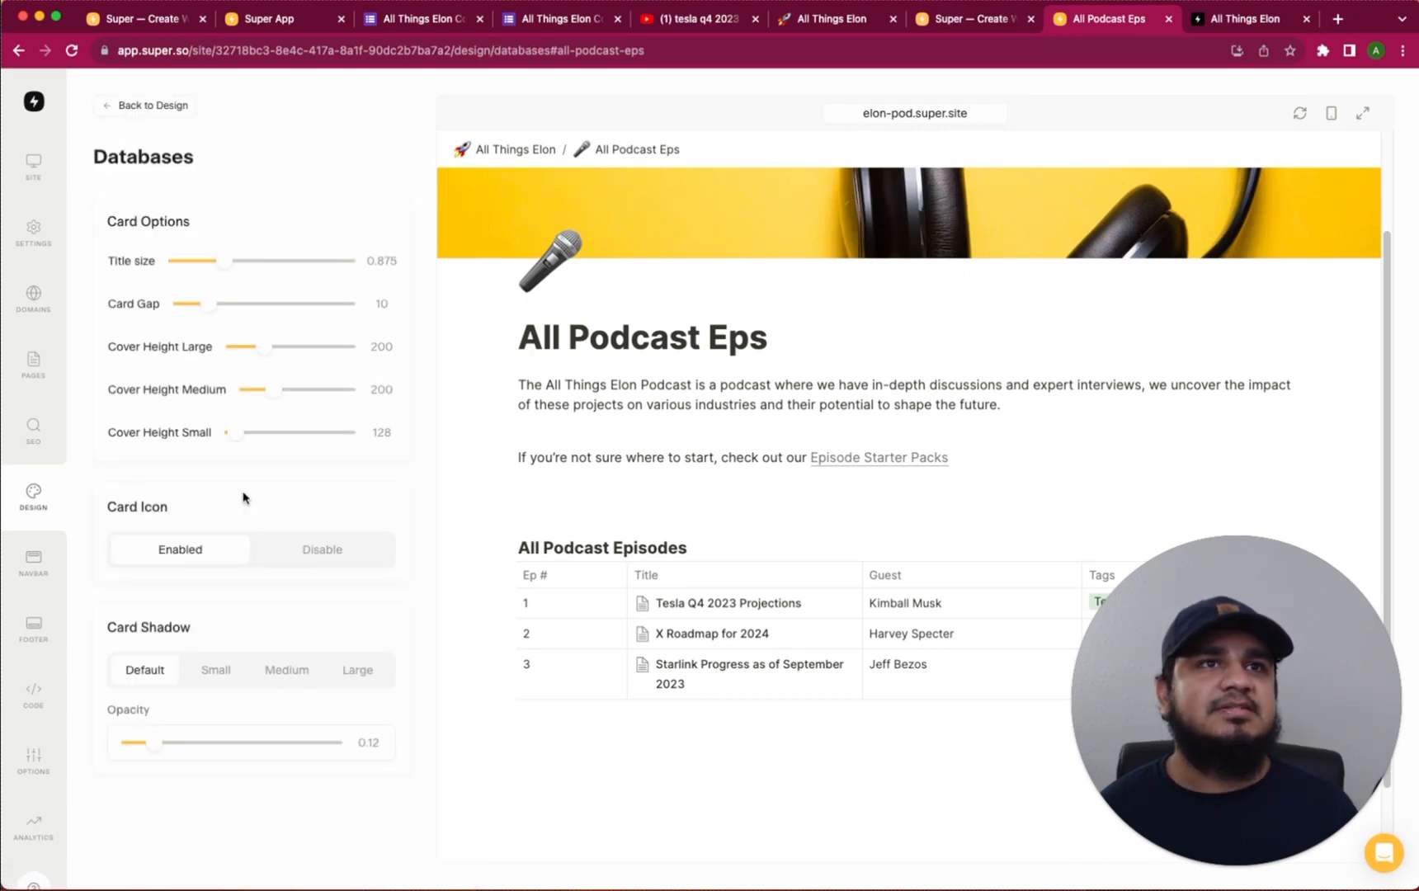
{"action": "key", "text": "super+bracketleft"}
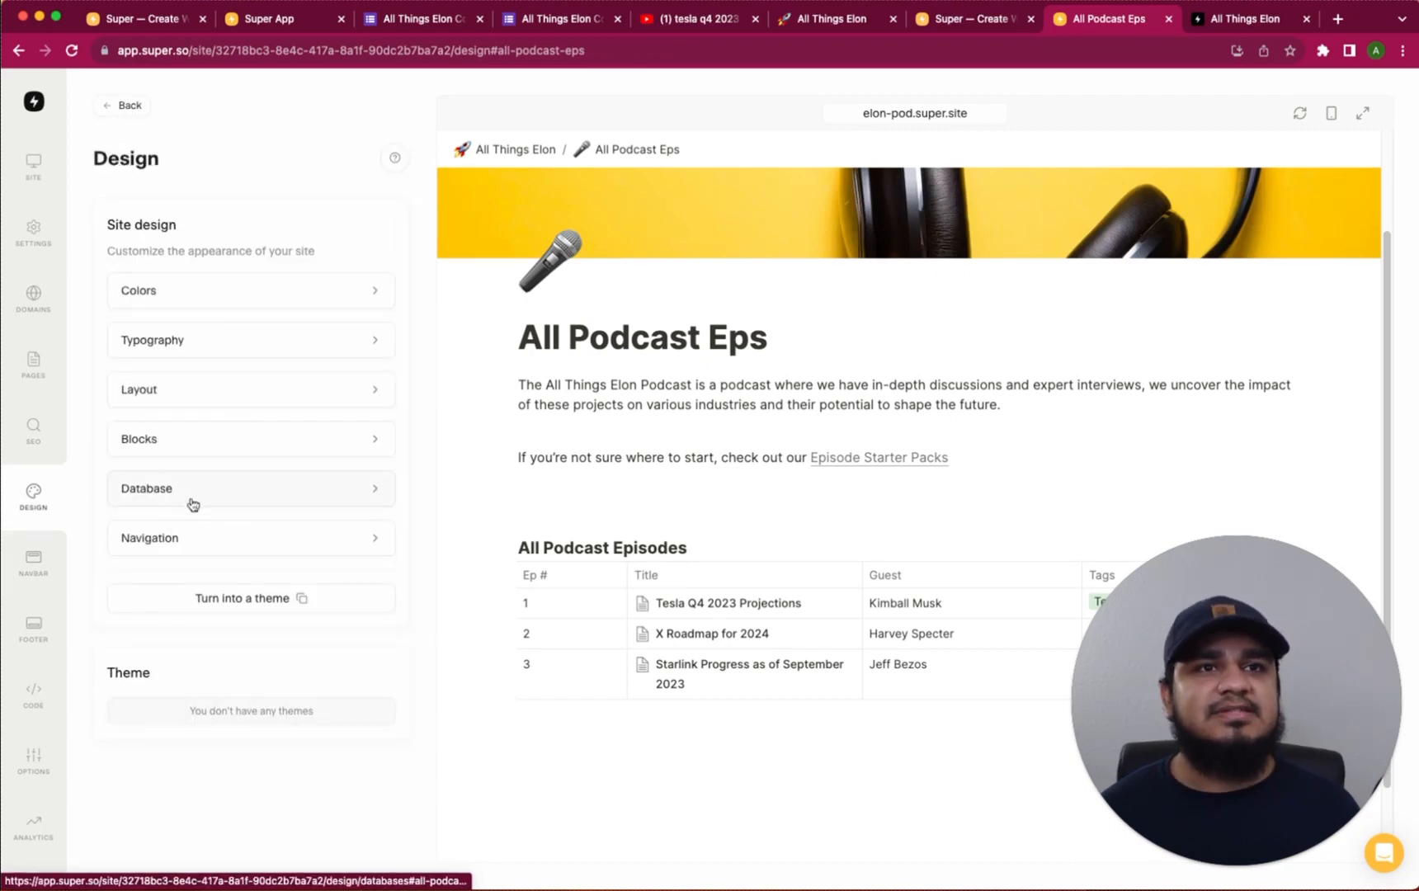
Set the Navbar Type to Balanced in the Navbar settings
{"action": "left_click", "coordinate": [35, 566]}
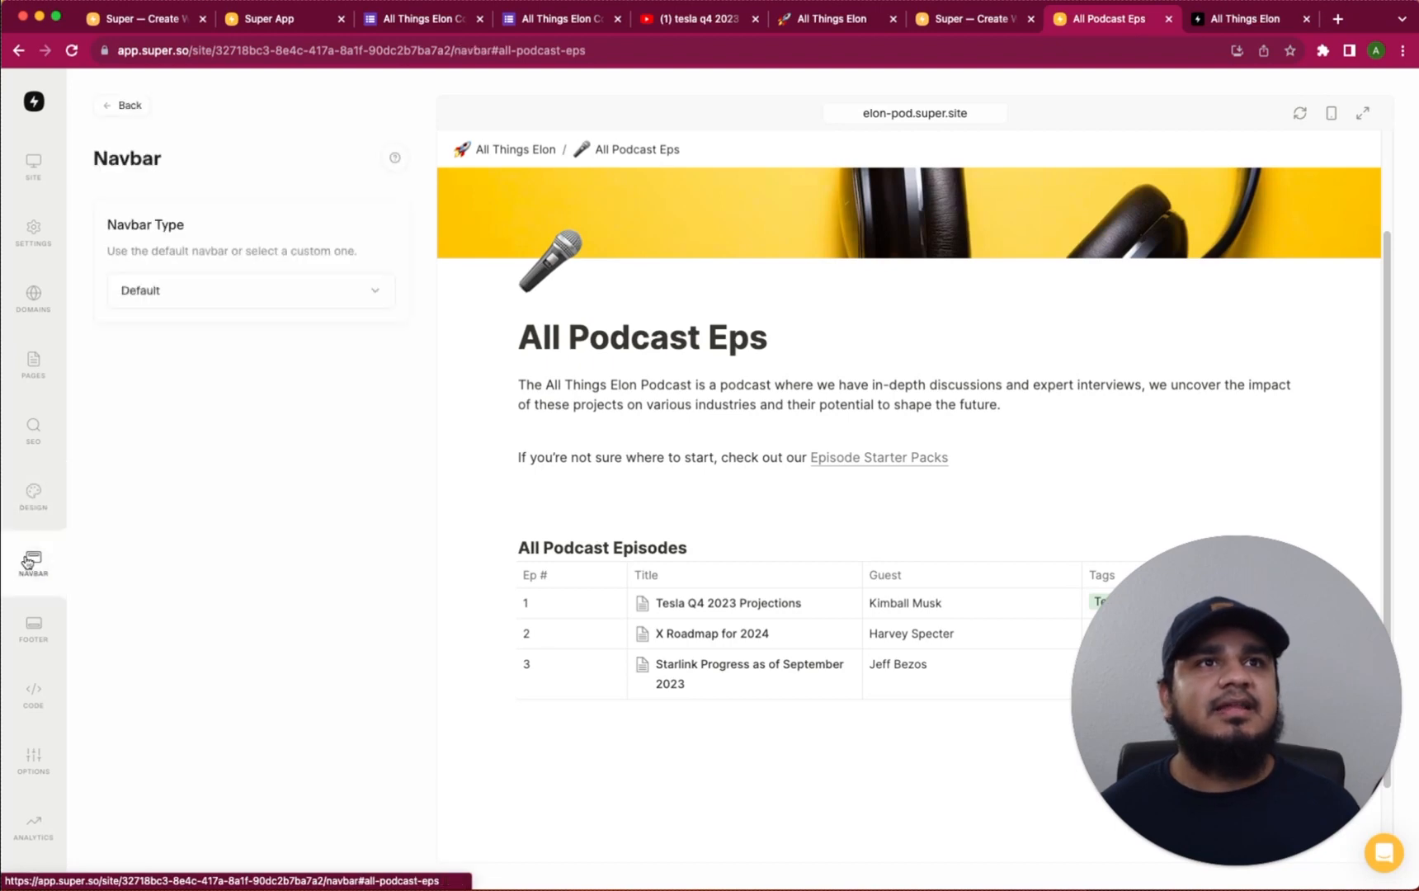
{"action": "left_click", "coordinate": [314, 292]}
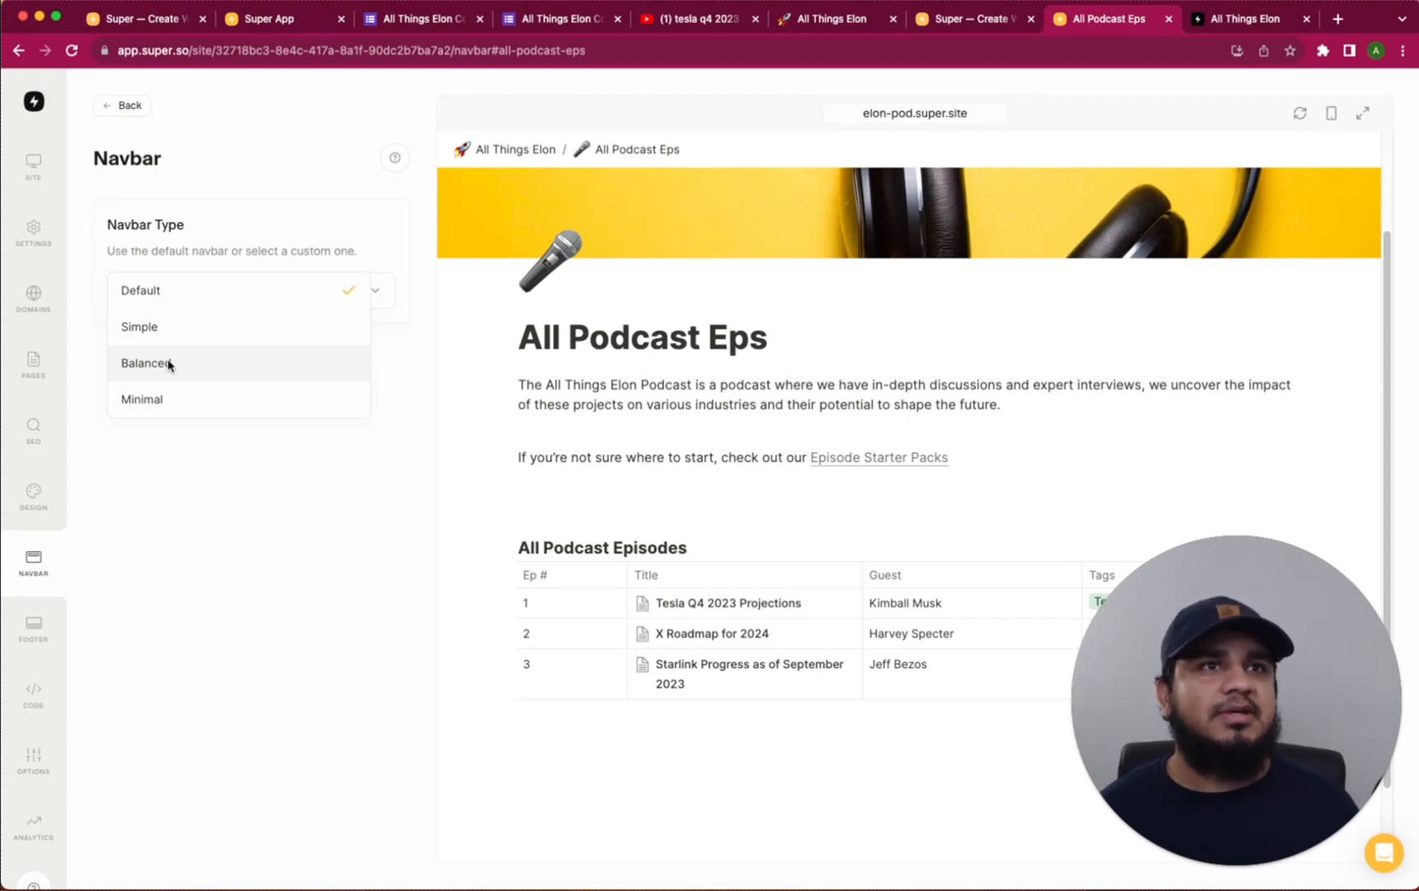
{"action": "left_click", "coordinate": [196, 365]}
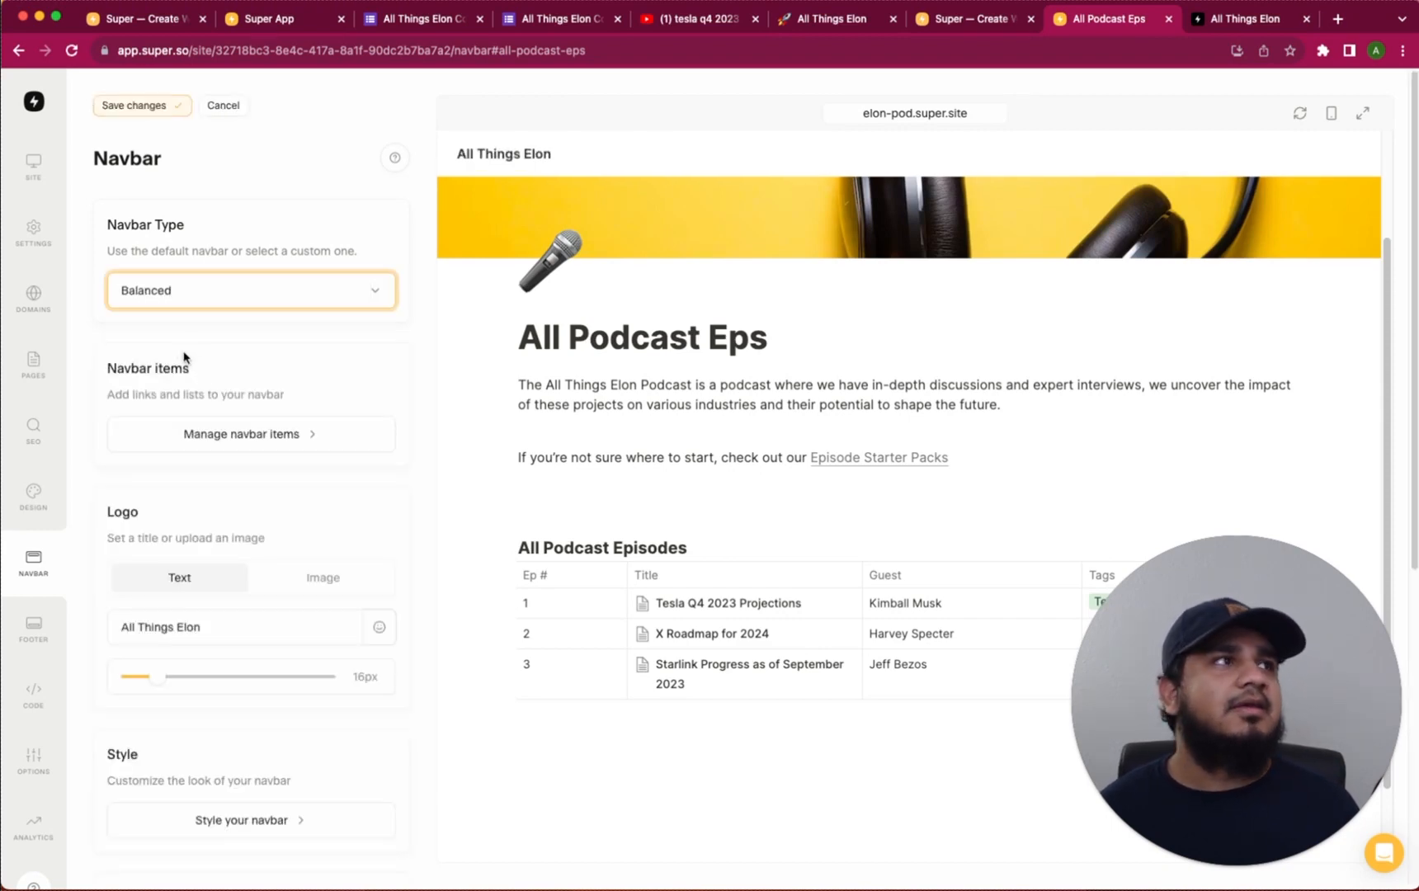
{"action": "left_click", "coordinate": [182, 290]}
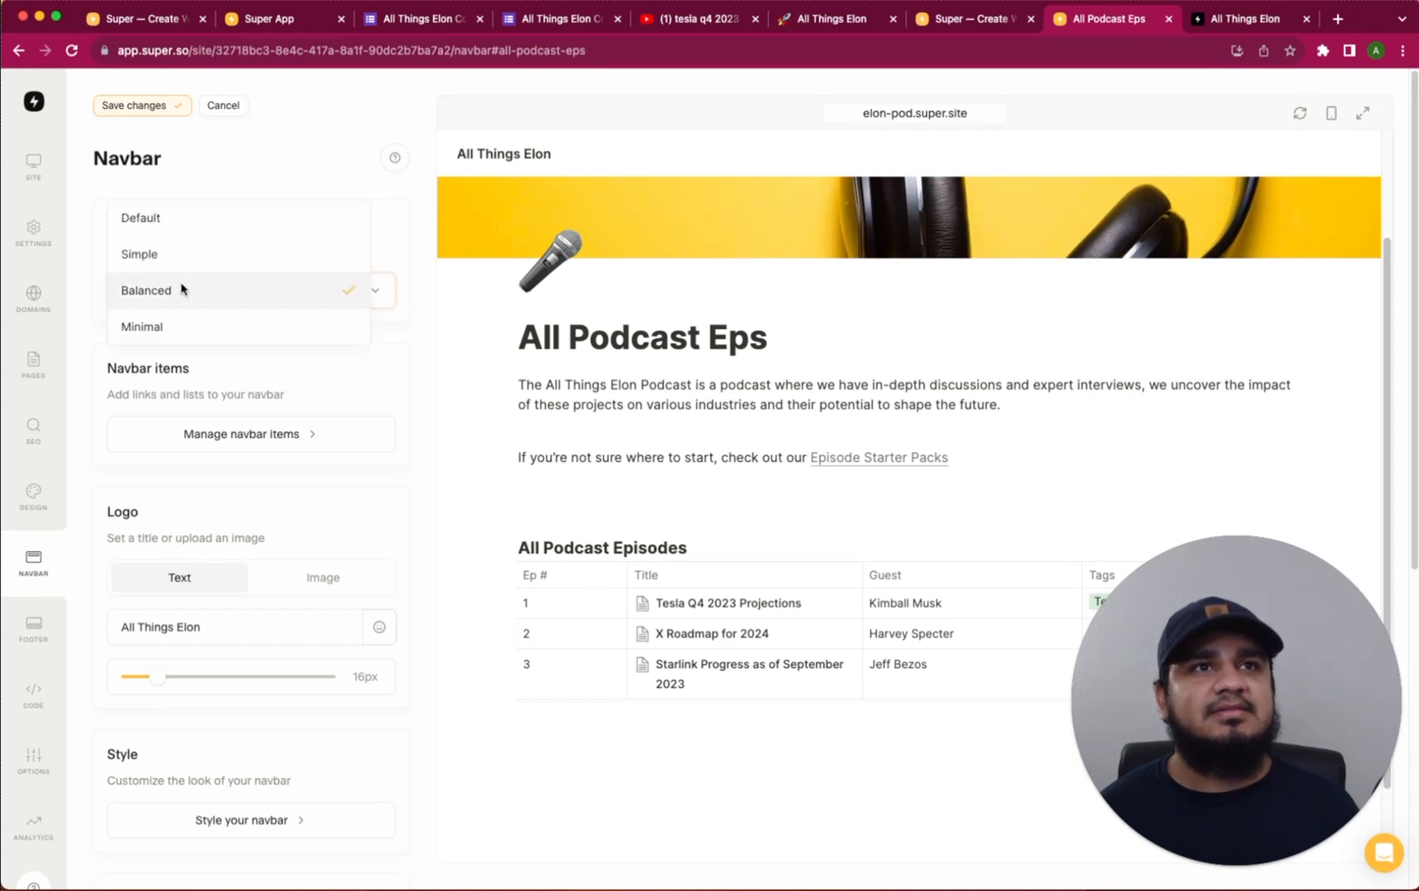
{"action": "left_click", "coordinate": [174, 326]}
Switch the navbar type to Simple
{"action": "left_click", "coordinate": [194, 299]}
{"action": "left_click", "coordinate": [197, 221]}
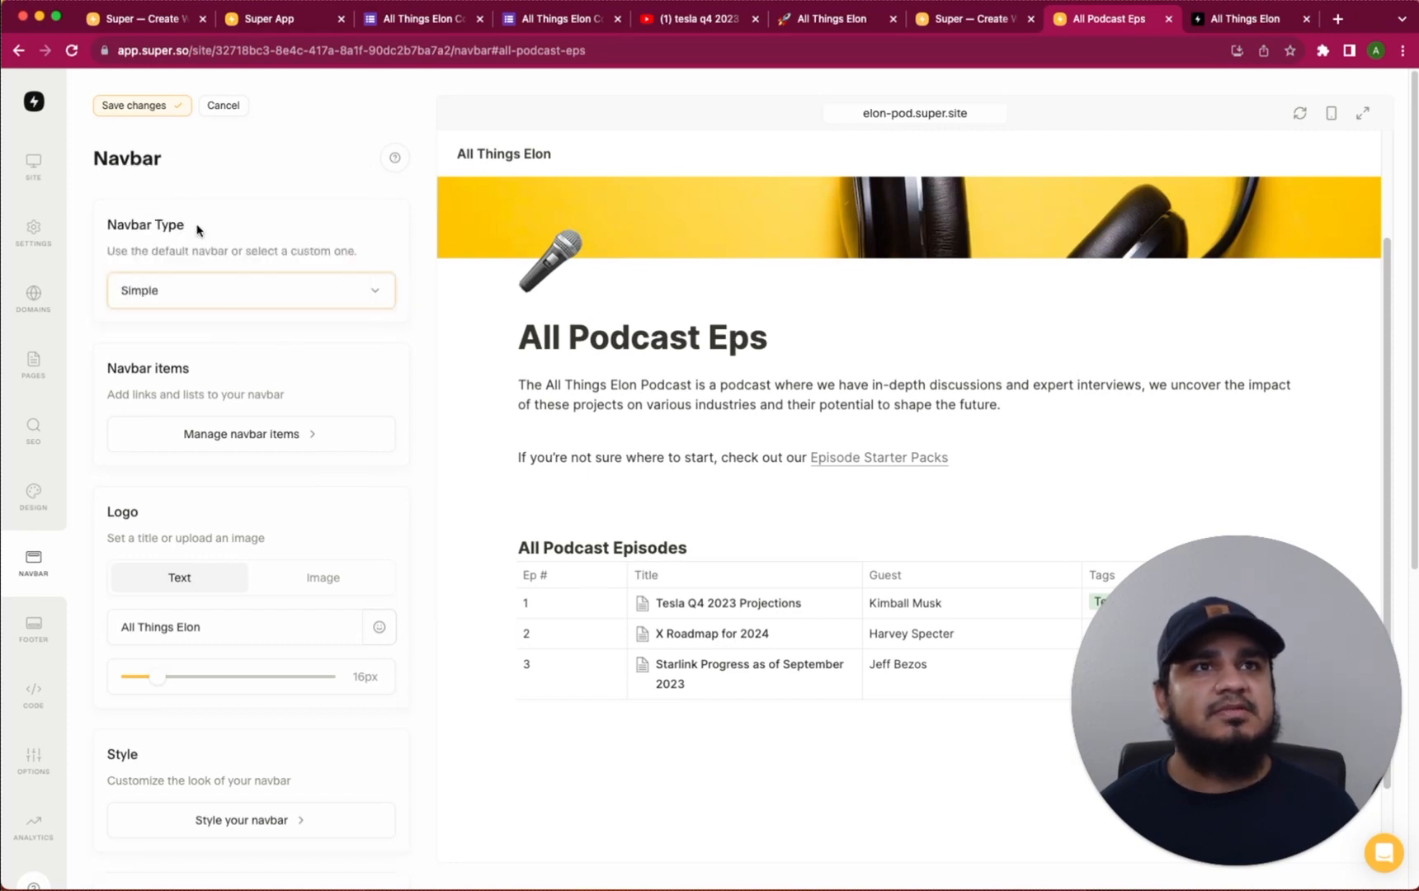
{"action": "scroll", "coordinate": [285, 554], "scroll_direction": "down", "scroll_amount": 5}
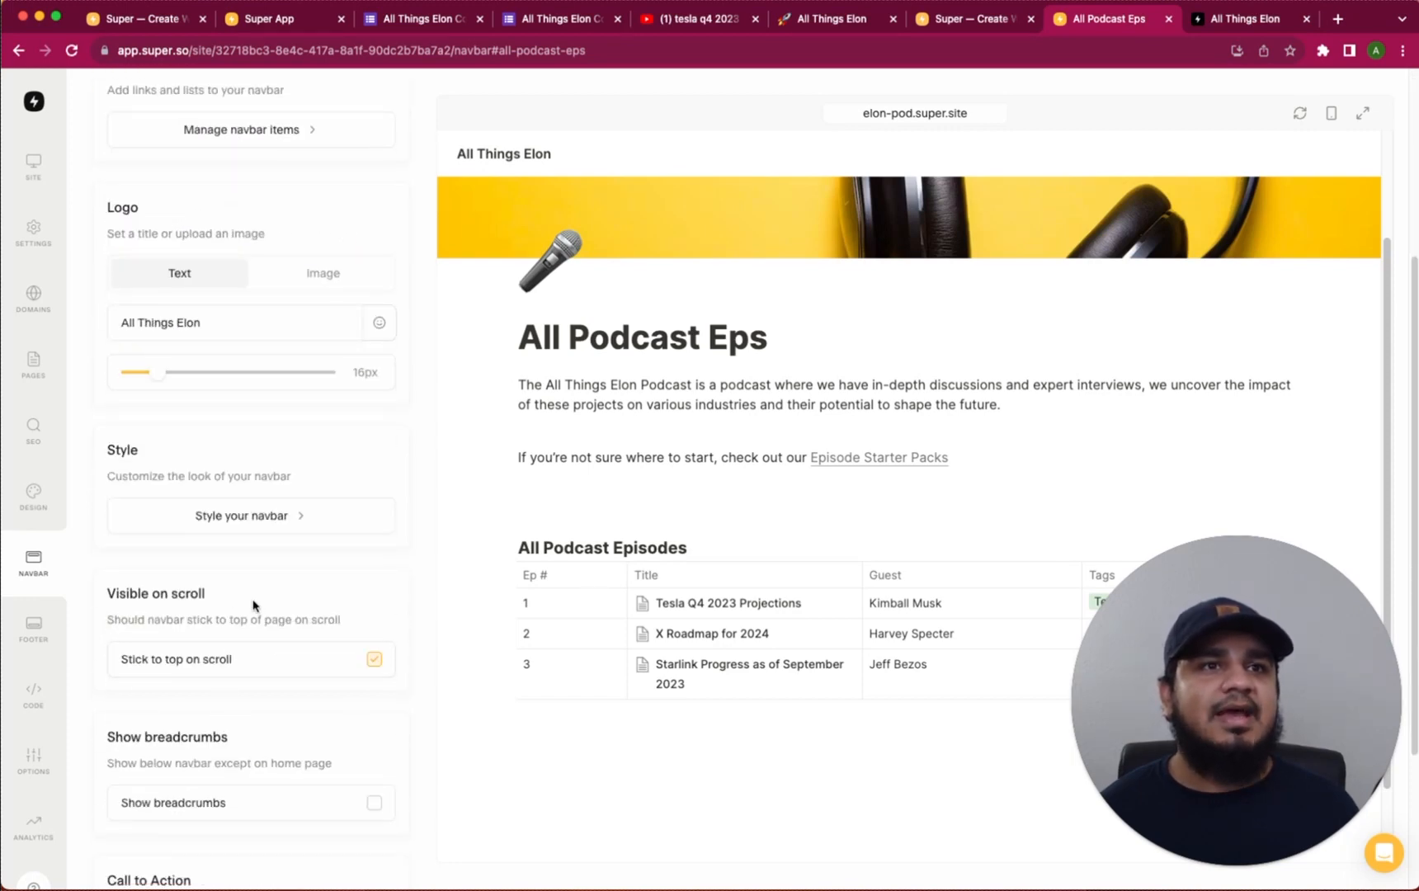
{"action": "scroll", "coordinate": [253, 606], "scroll_direction": "up", "scroll_amount": 5}
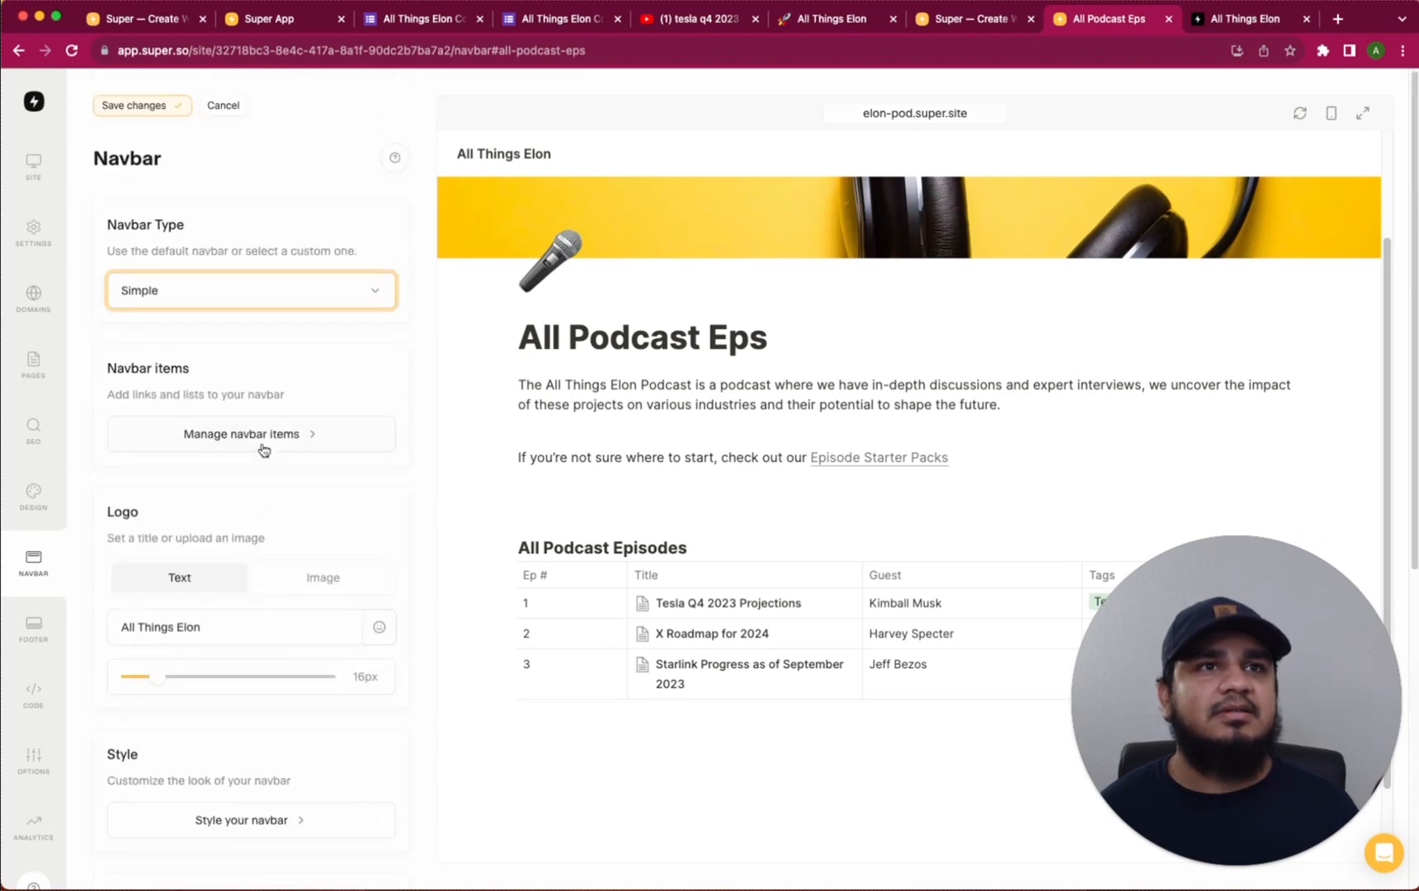
Add a 'Podcast' navbar item linking to the all-podcast-eps page
{"action": "left_click", "coordinate": [281, 435]}
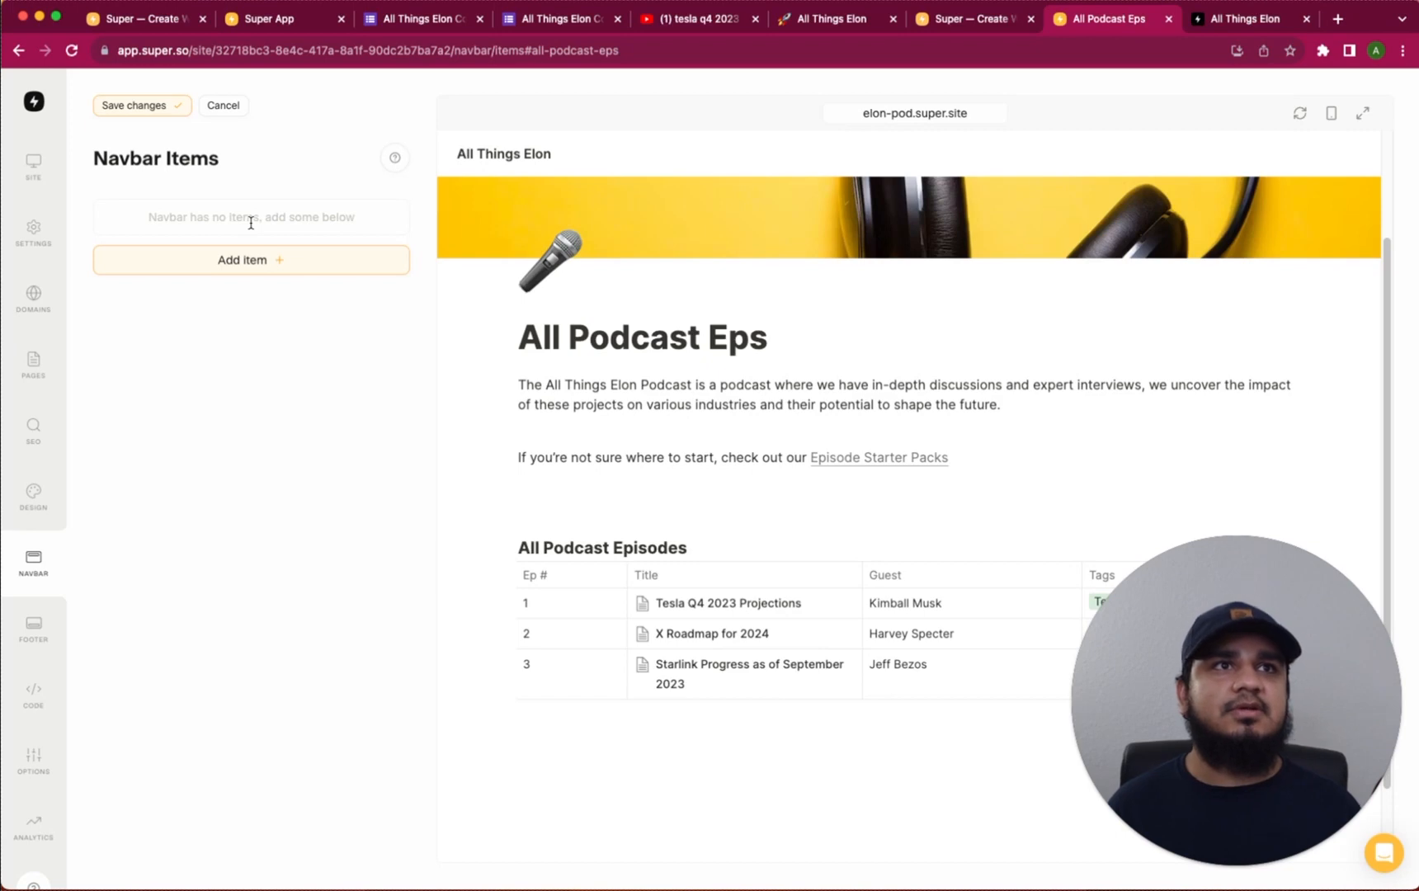
{"action": "left_click", "coordinate": [243, 256]}
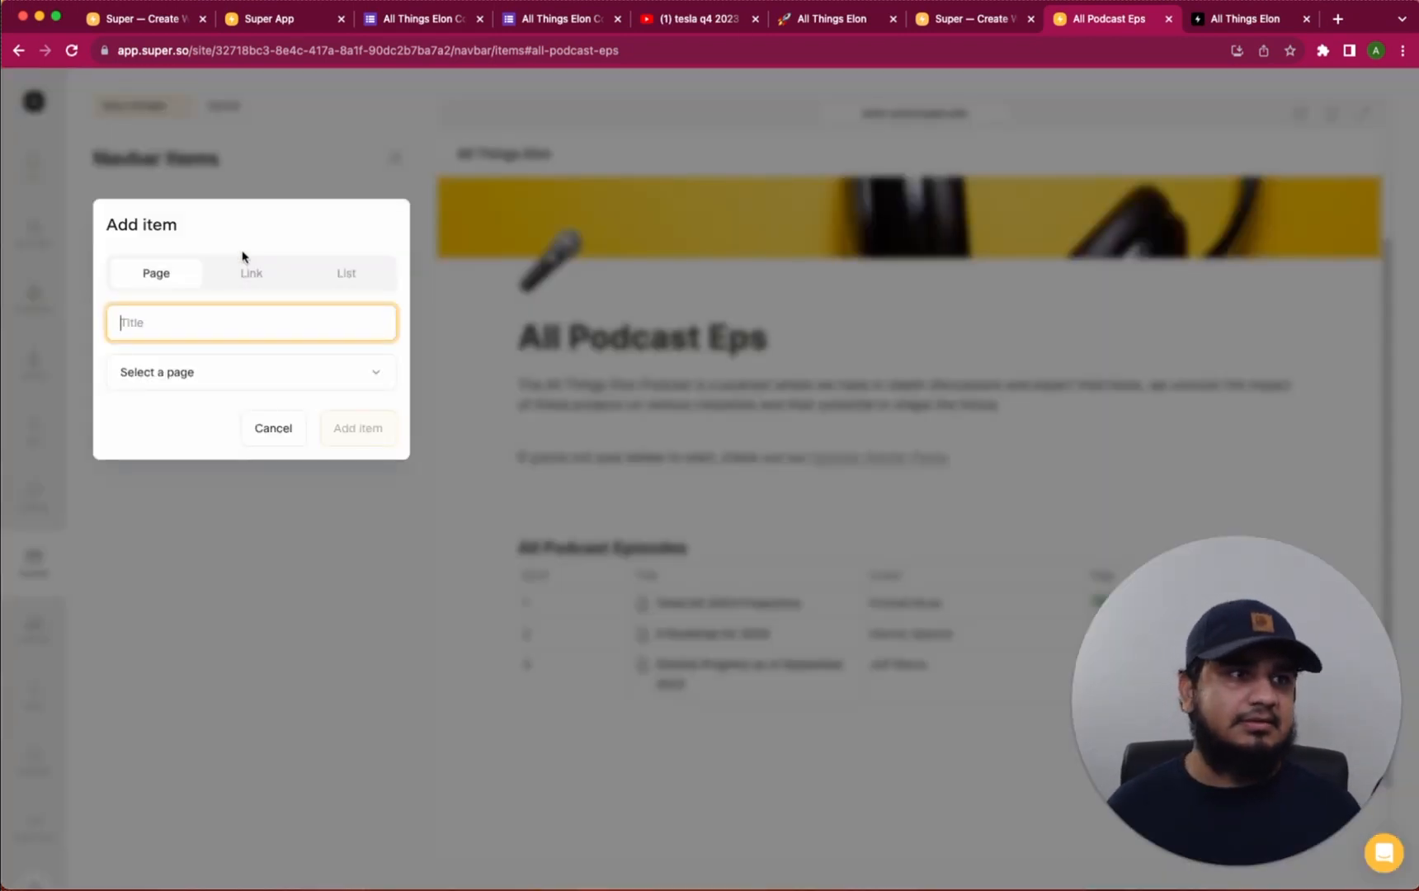
{"action": "type", "text": "Podcast"}
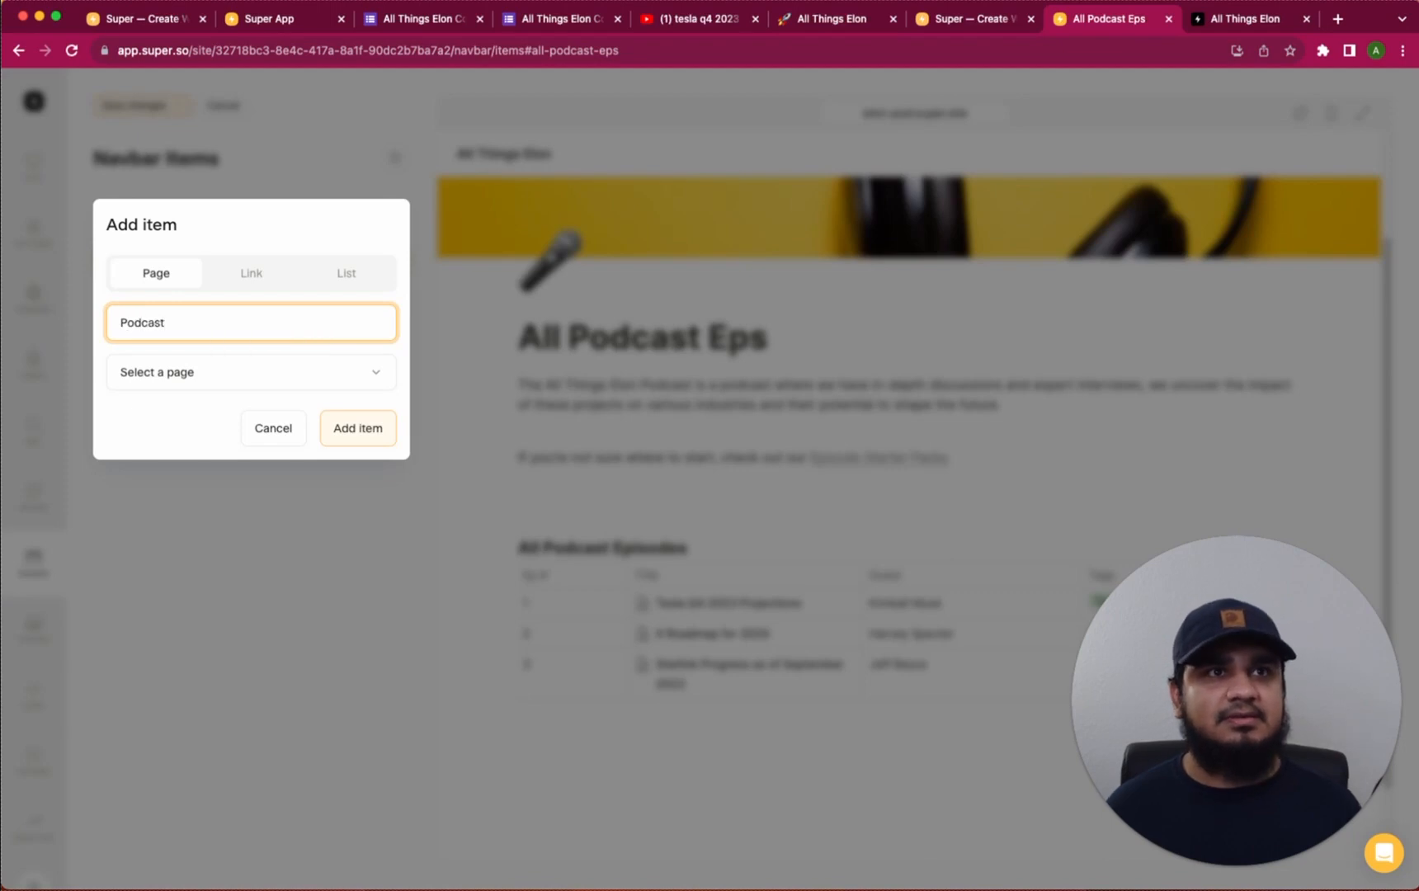
{"action": "left_click", "coordinate": [266, 370]}
{"action": "left_click", "coordinate": [181, 409]}
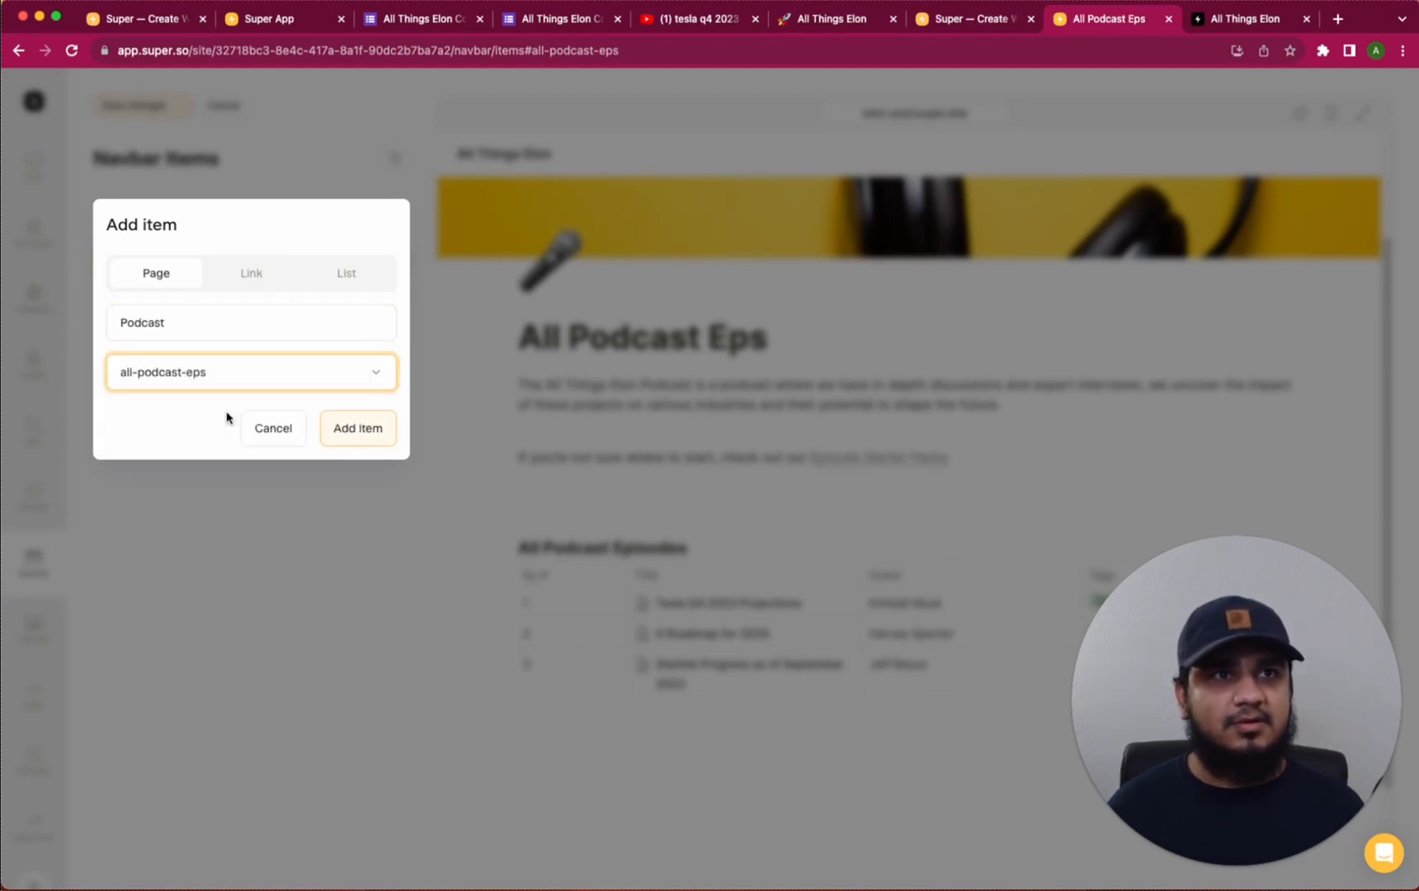
{"action": "left_click", "coordinate": [367, 435]}
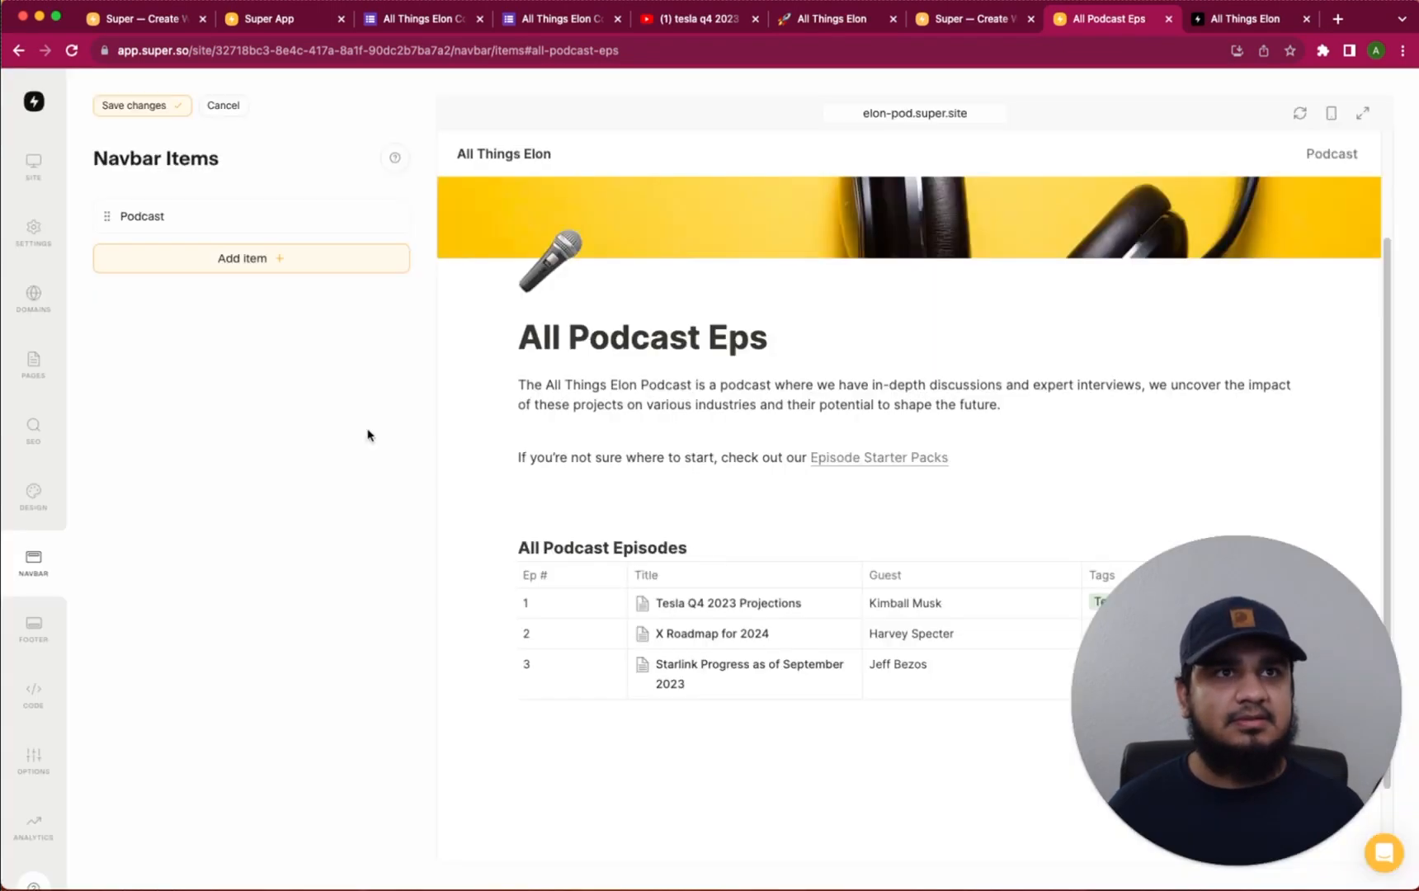
Start a YouTube external link navbar item and open a new browser tab
{"action": "left_click", "coordinate": [254, 259]}
{"action": "left_click", "coordinate": [248, 278]}
{"action": "left_click", "coordinate": [197, 321]}
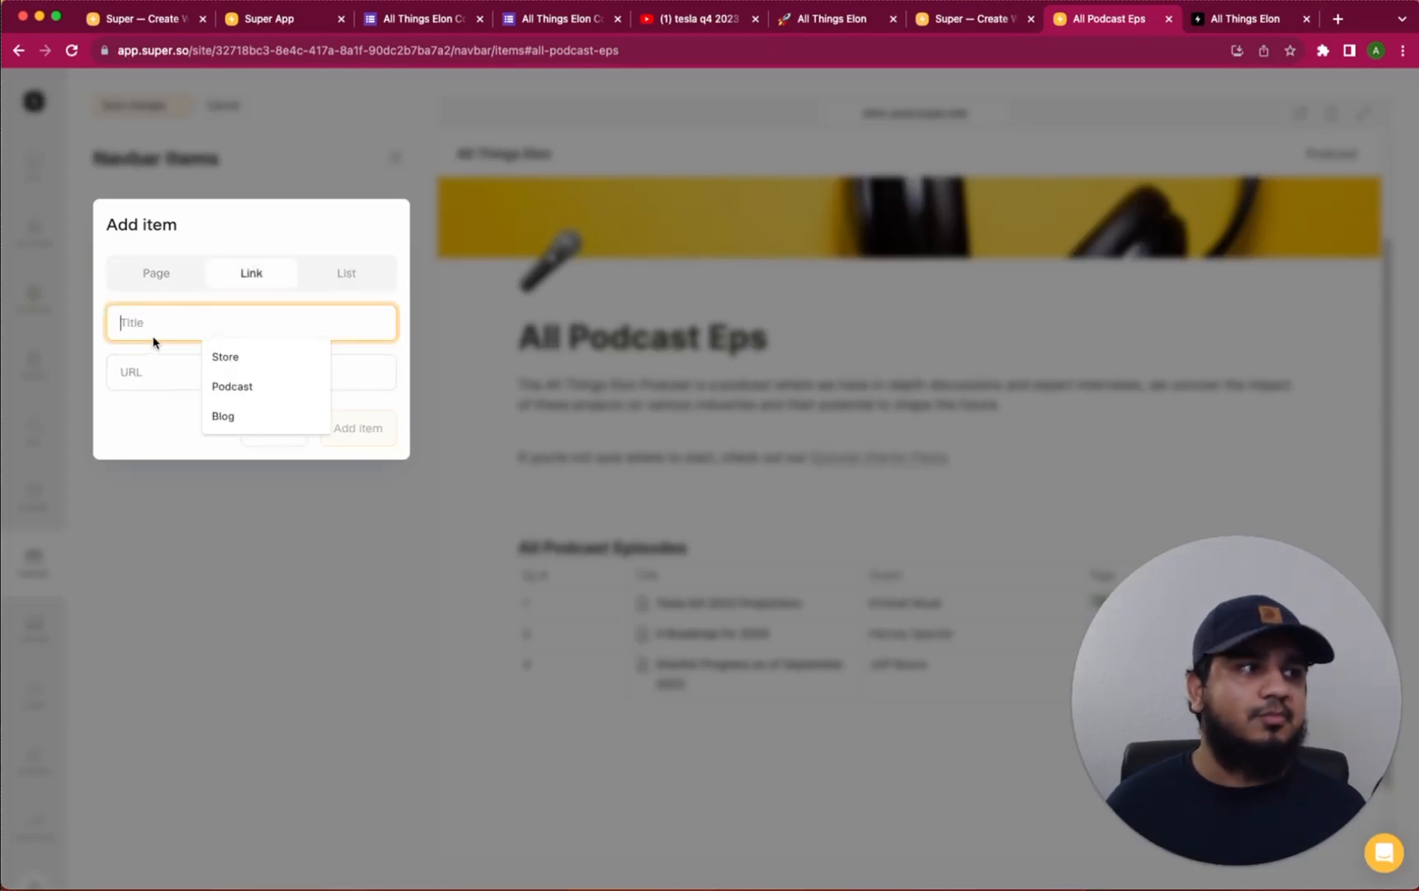
{"action": "type", "text": "YouTube"}
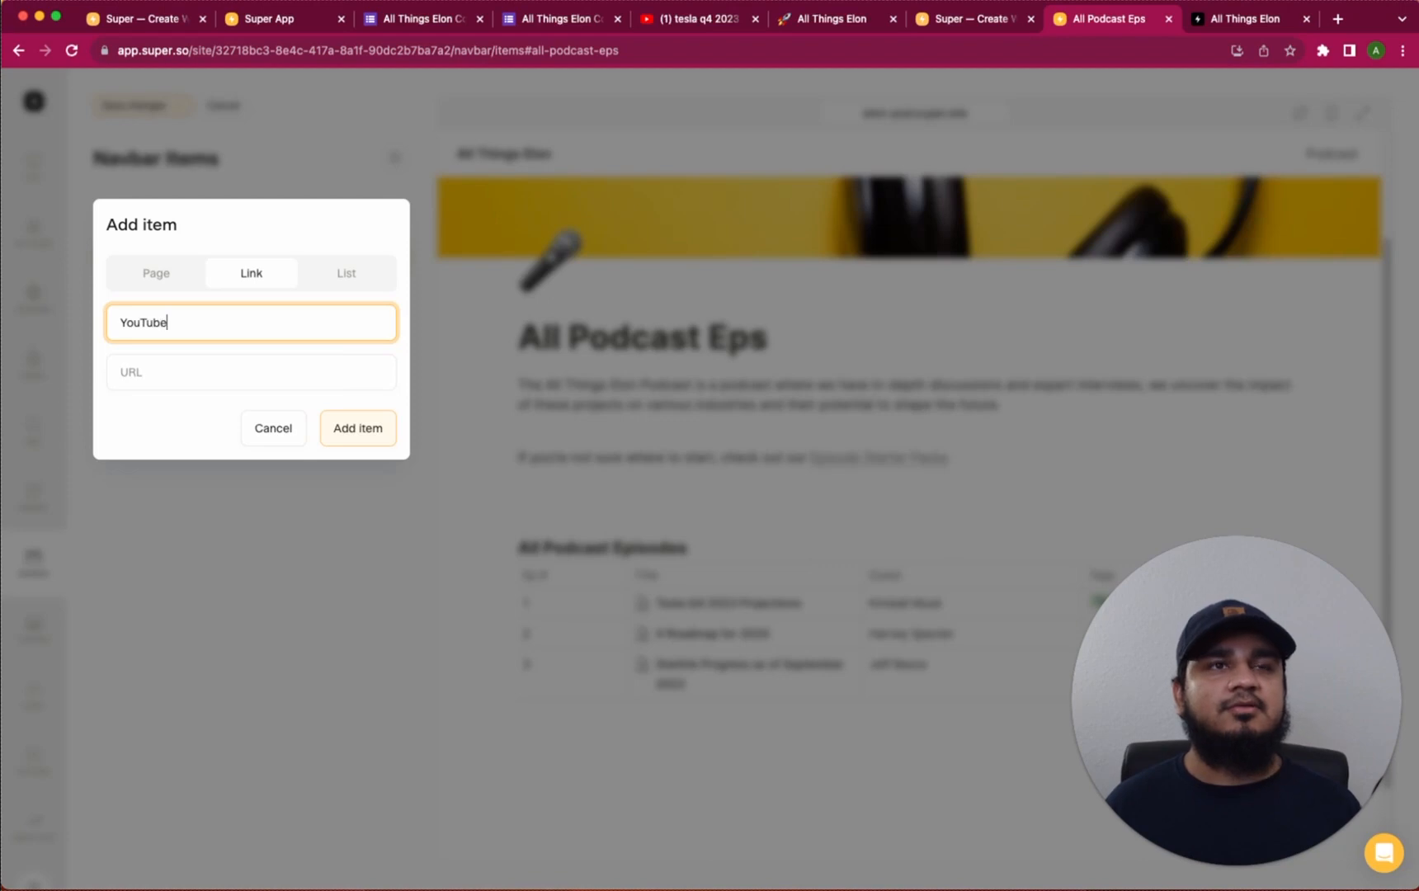
{"action": "left_click", "coordinate": [238, 363]}
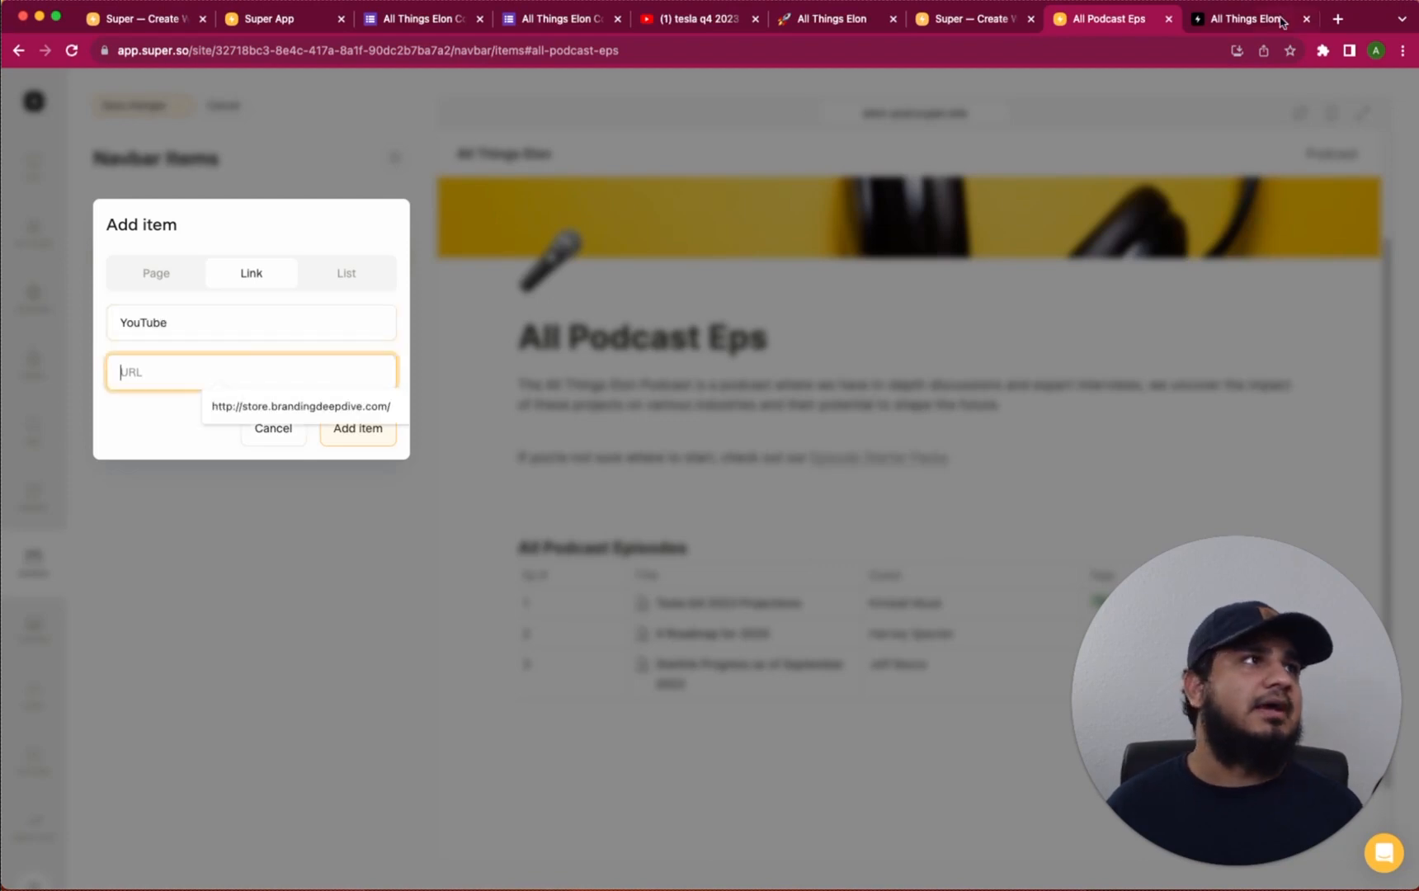
{"action": "left_click", "coordinate": [1339, 19]}
Search YouTube for 'tesla youtube', grab the Tesla channel's URL, and close the tab
{"action": "type", "text": "youtube."}
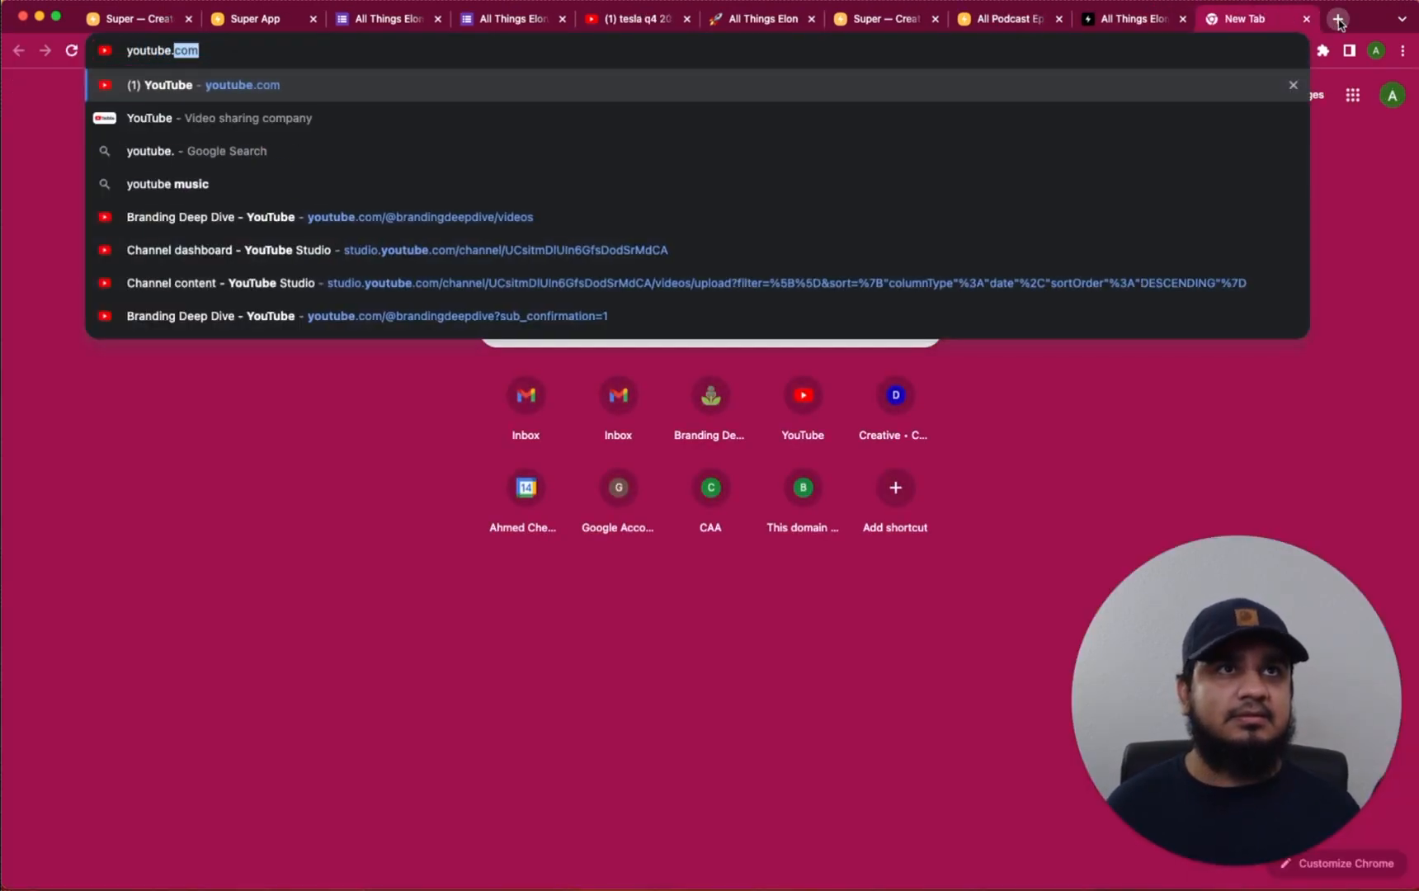
{"action": "key", "text": "Return"}
{"action": "left_click", "coordinate": [571, 92]}
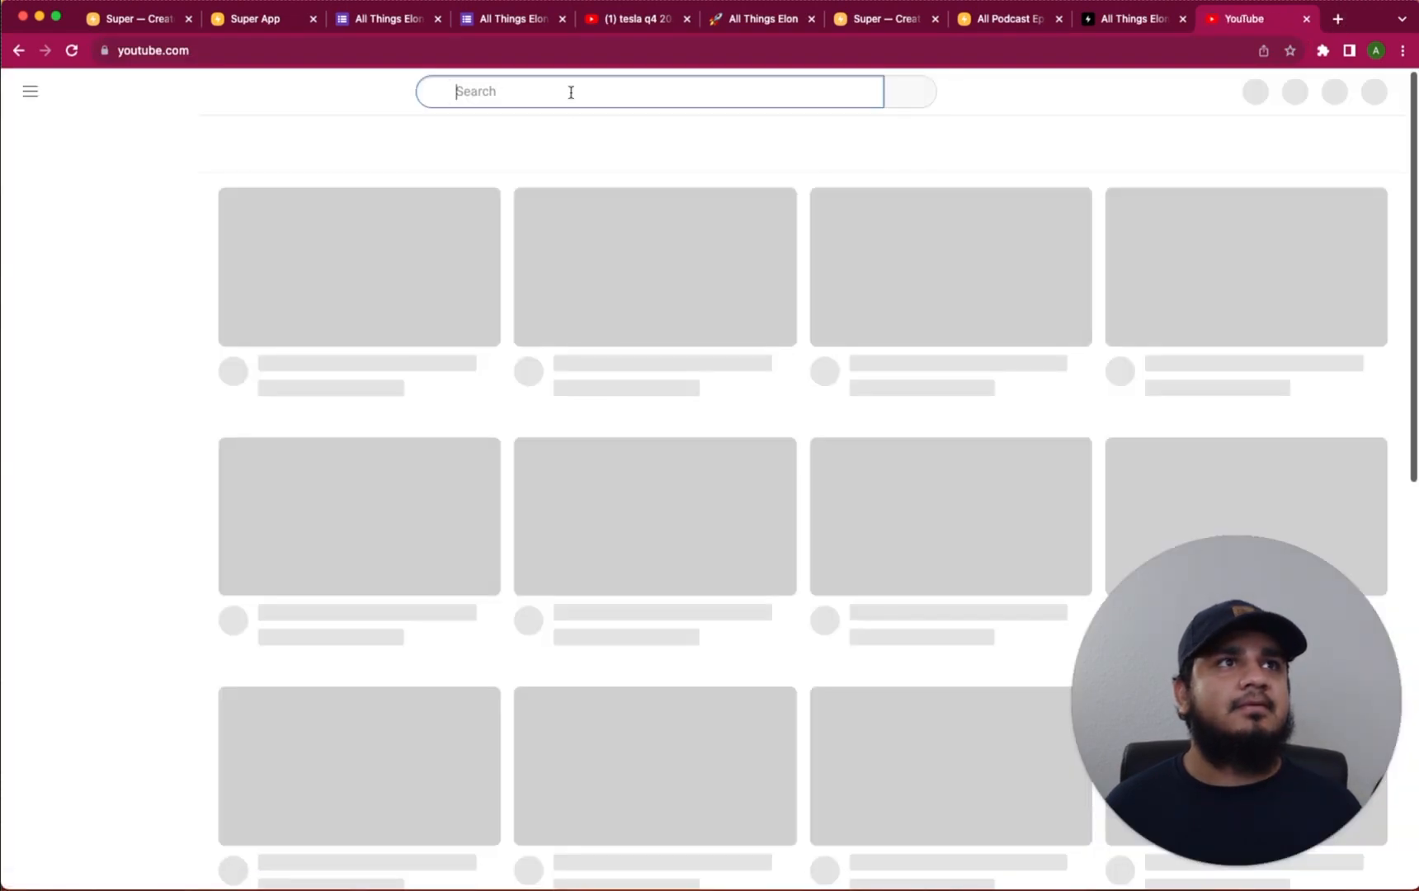
{"action": "type", "text": "tes"}
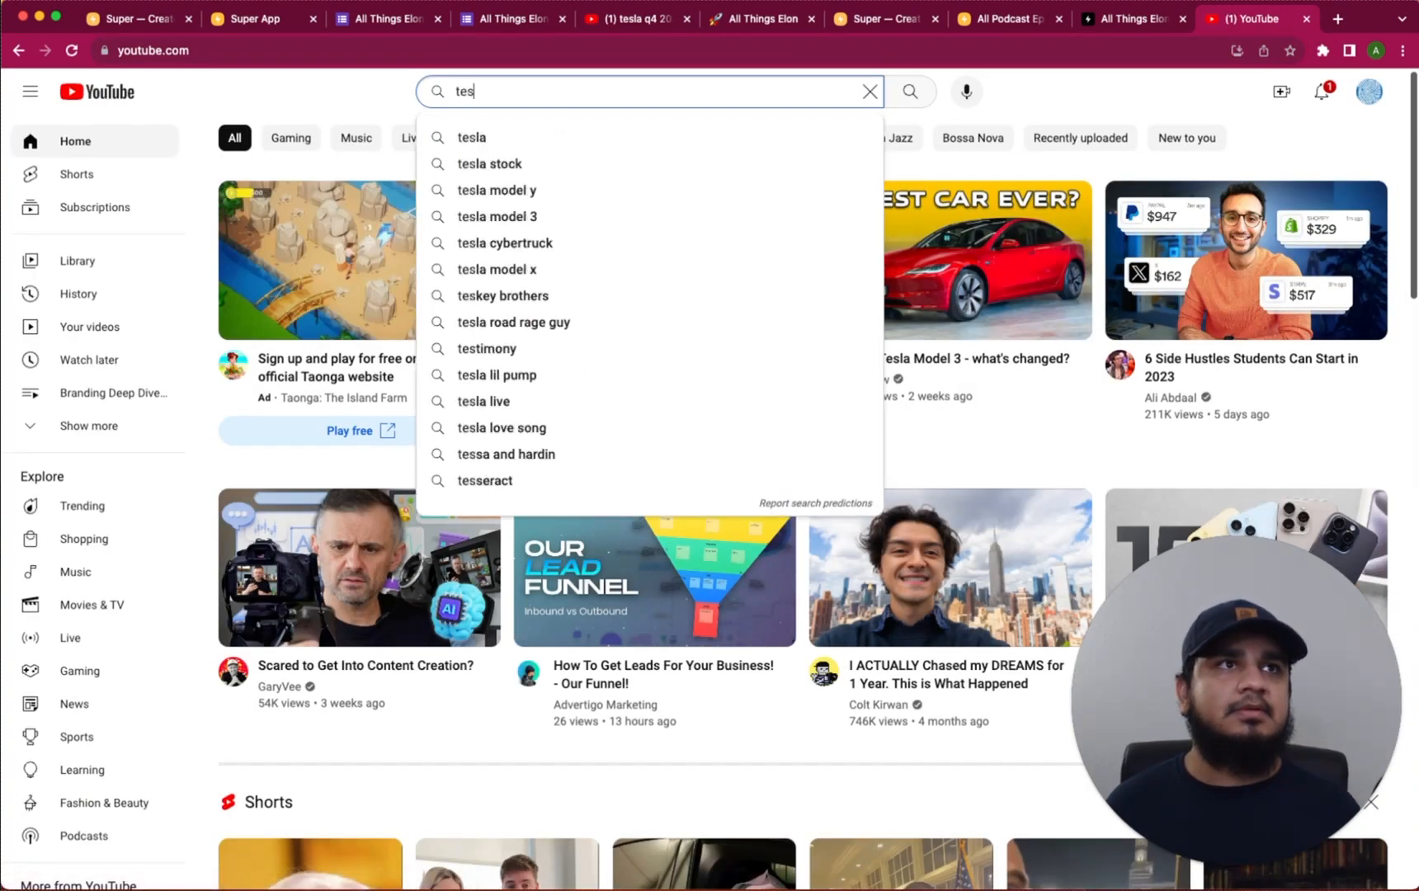
{"action": "type", "text": "la youtube"}
{"action": "key", "text": "Return"}
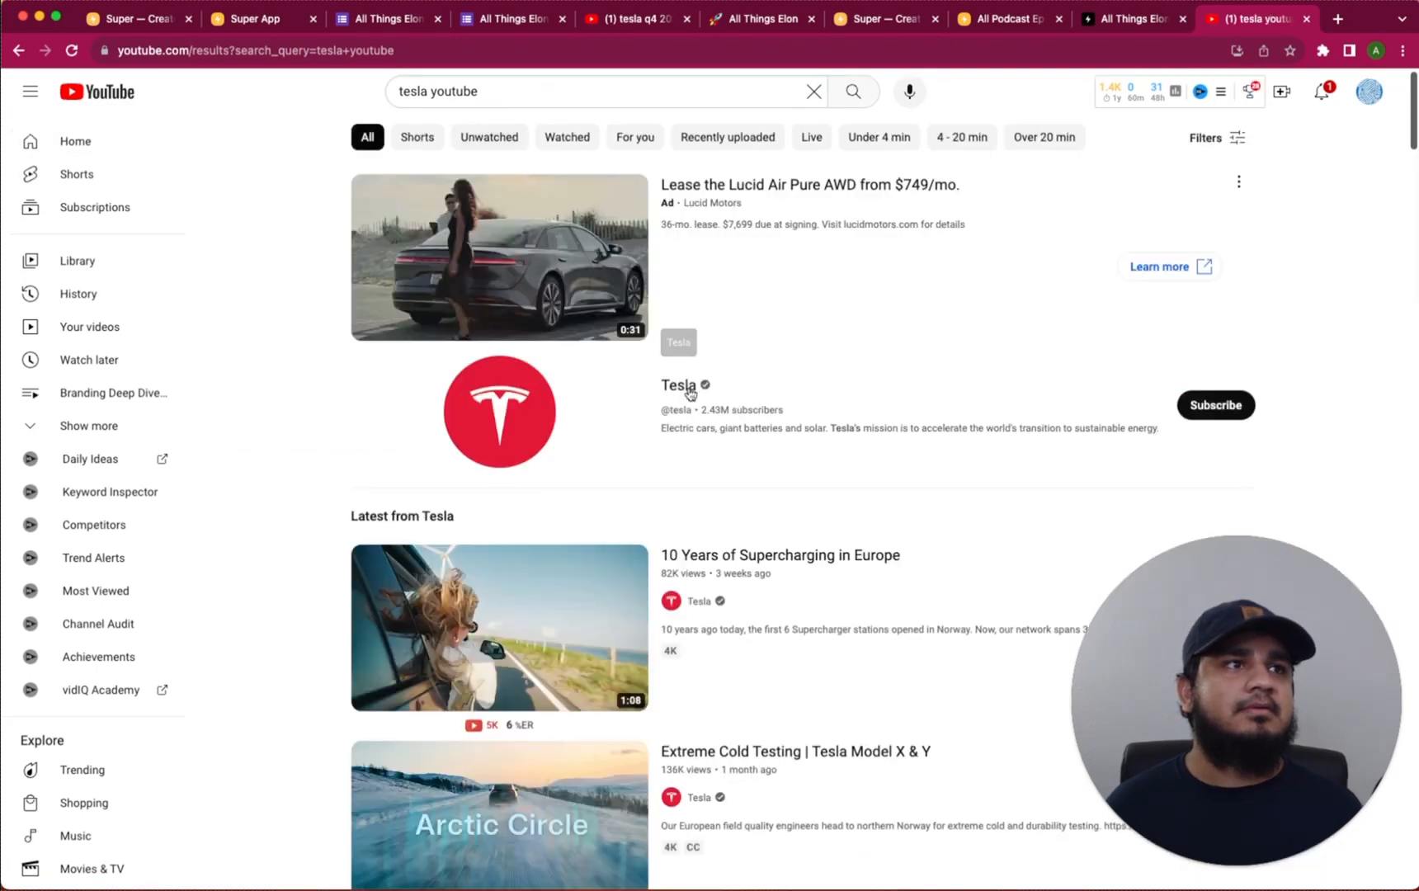
{"action": "left_click", "coordinate": [679, 397]}
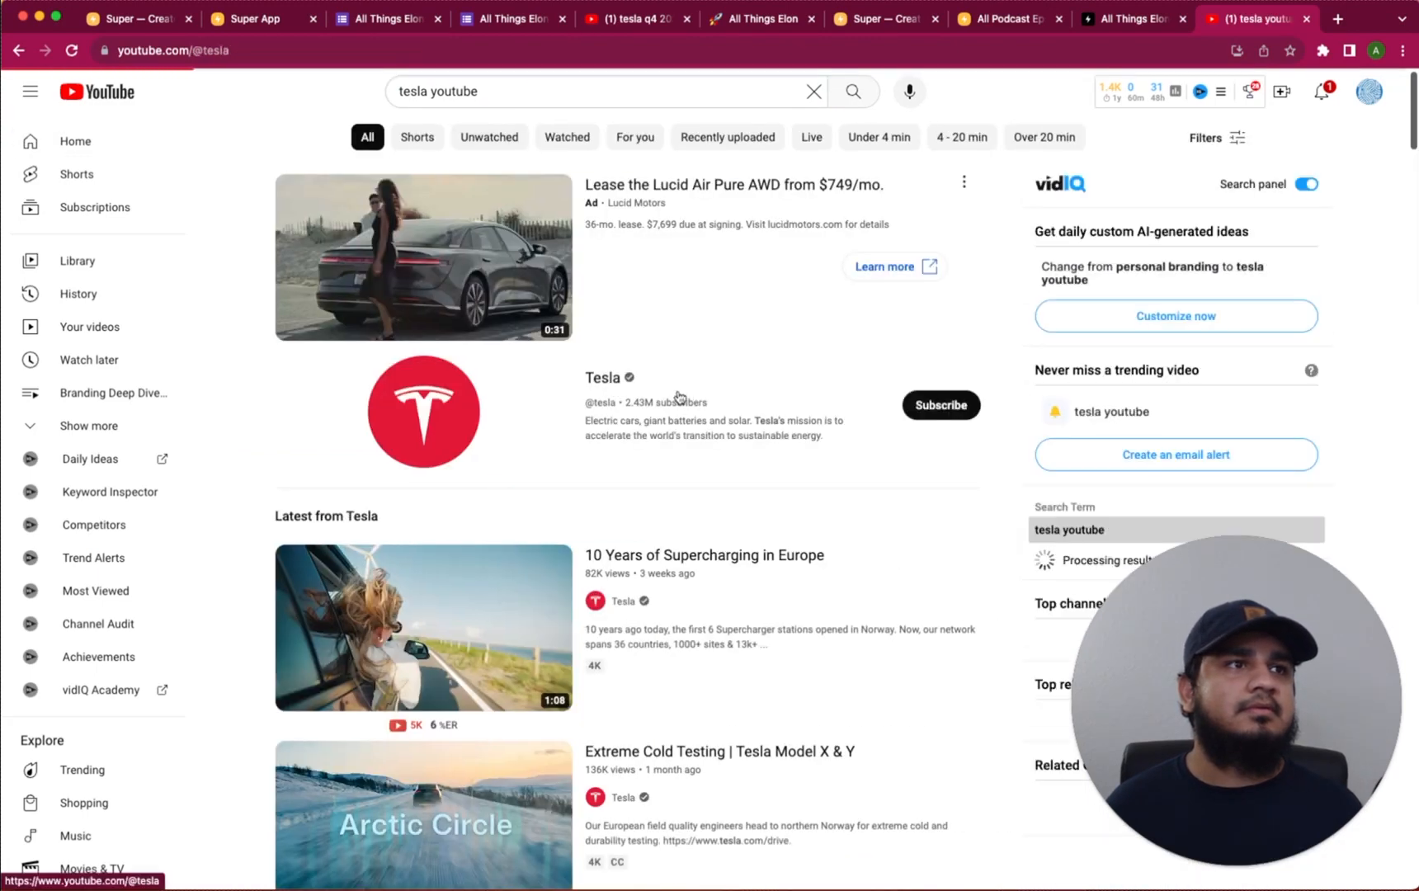
{"action": "left_click", "coordinate": [367, 49]}
{"action": "key", "text": "super+c"}
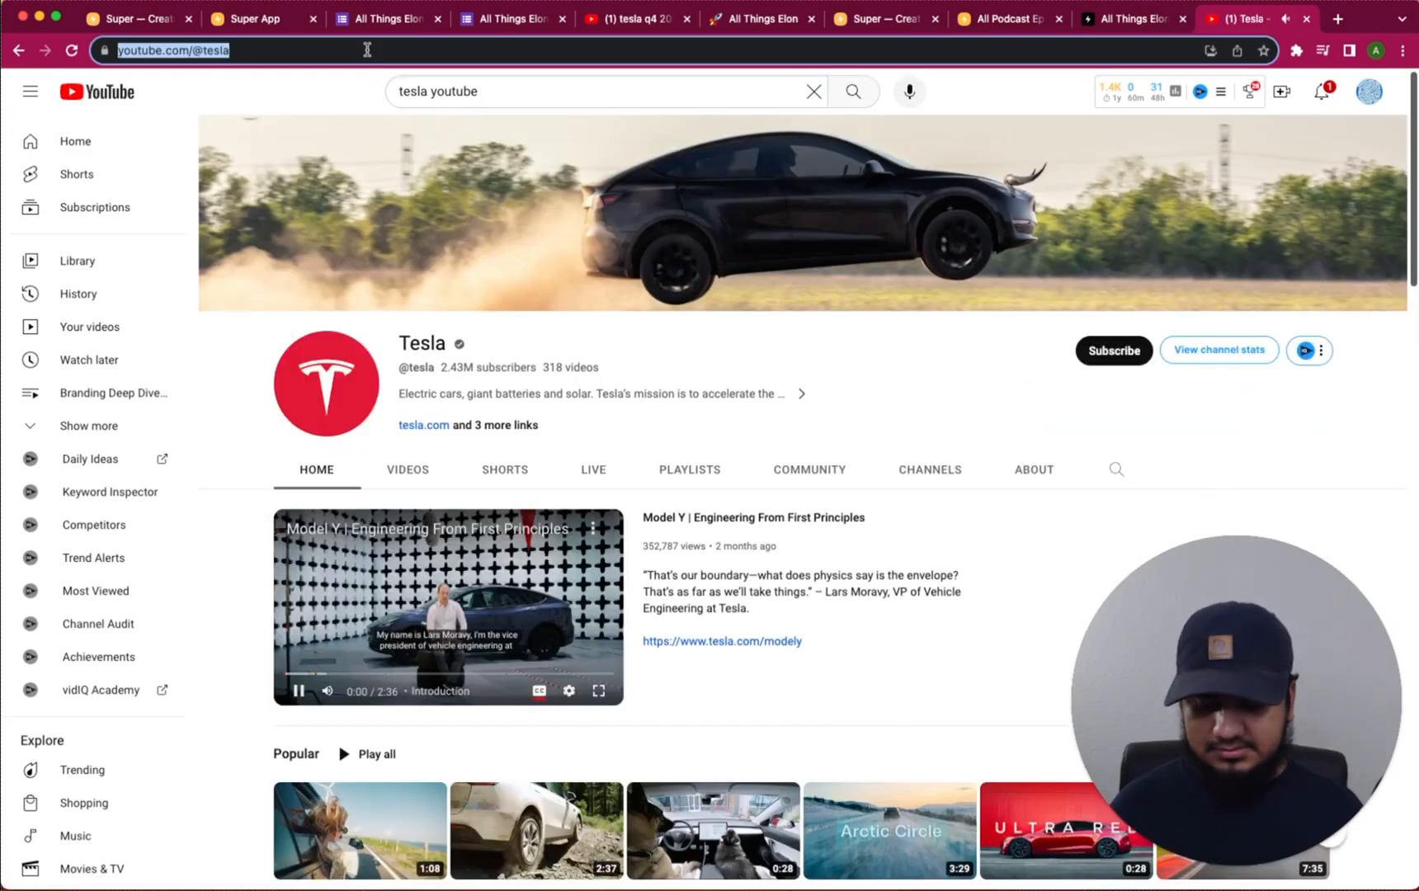
{"action": "left_click", "coordinate": [1306, 19]}
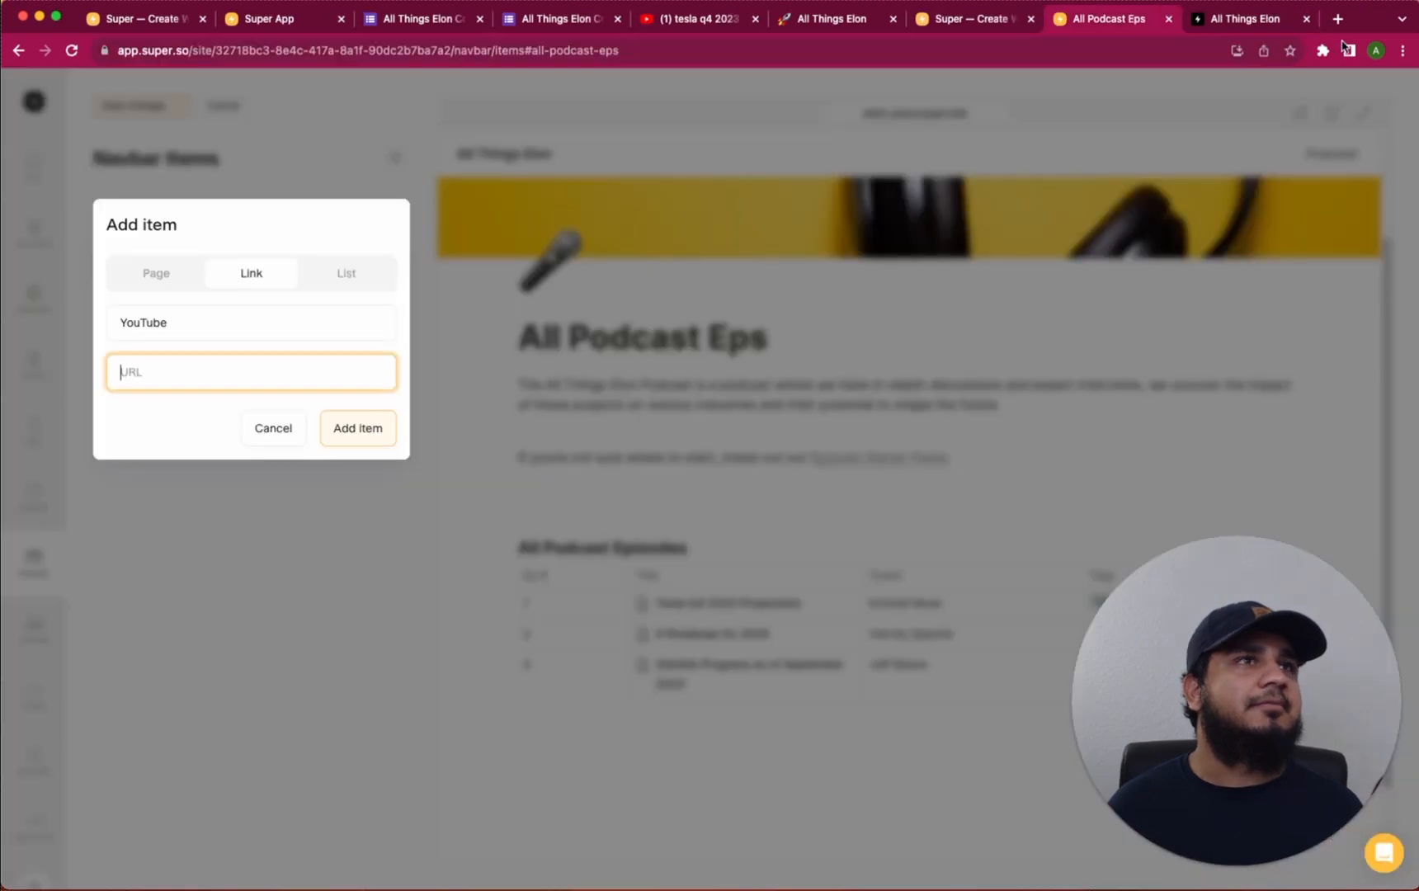
Paste the Tesla channel URL into the YouTube item, add it, and save
{"action": "left_click", "coordinate": [203, 383]}
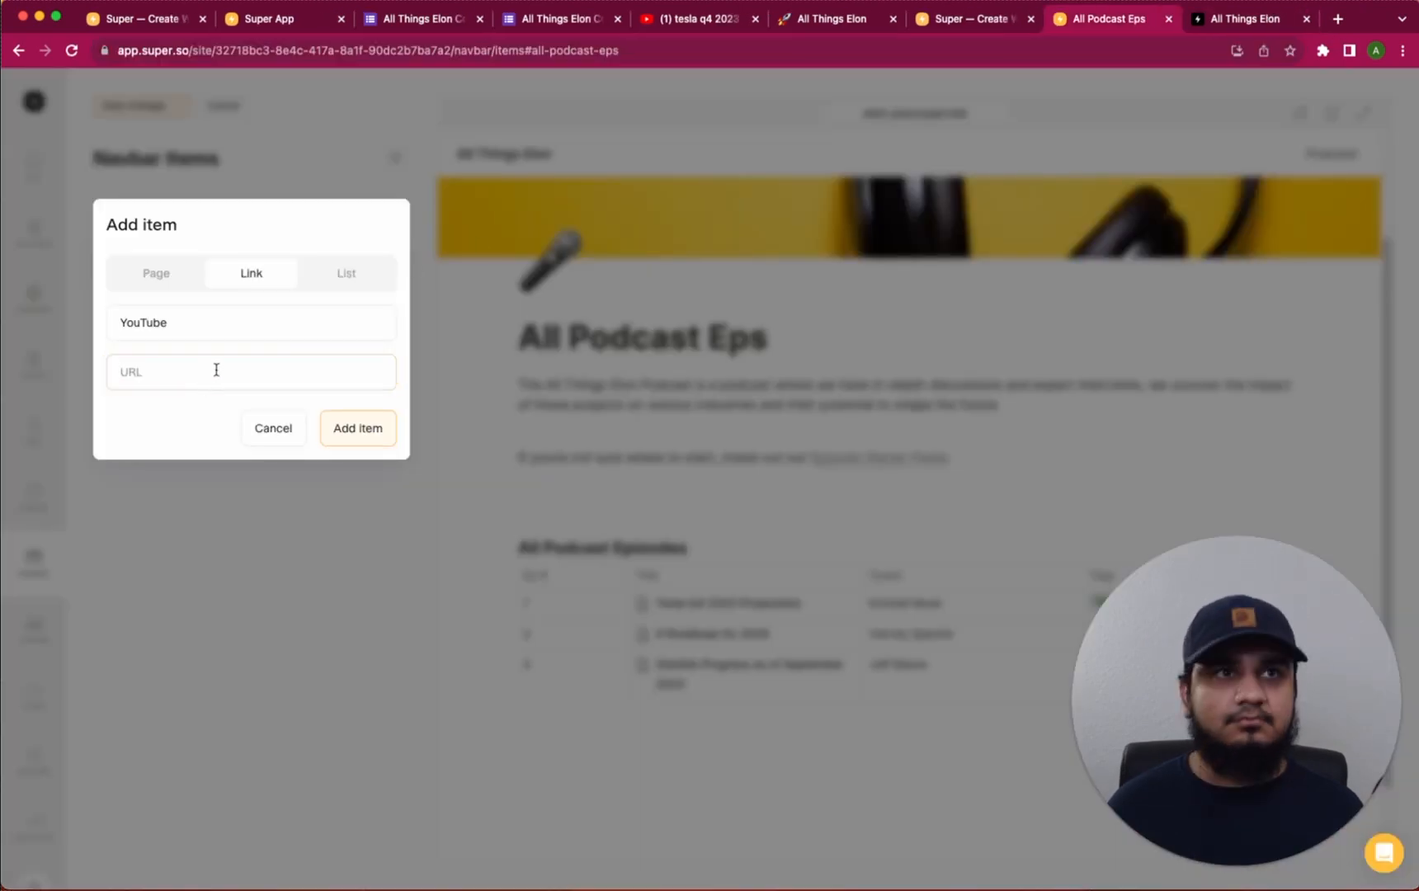
{"action": "left_click", "coordinate": [216, 370]}
{"action": "key", "text": "super+v"}
{"action": "left_click", "coordinate": [350, 429]}
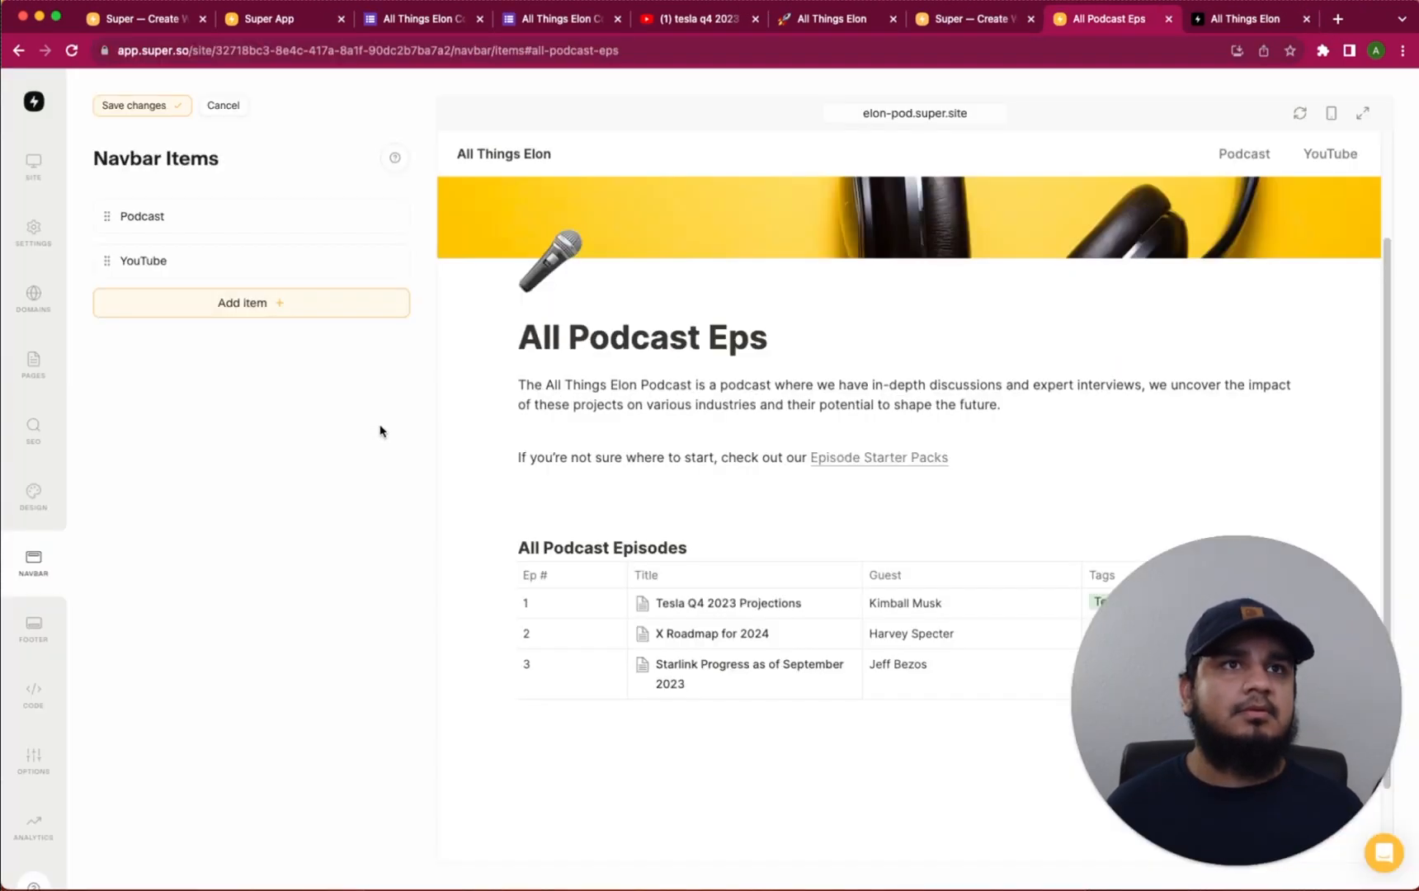
{"action": "left_click", "coordinate": [136, 112]}
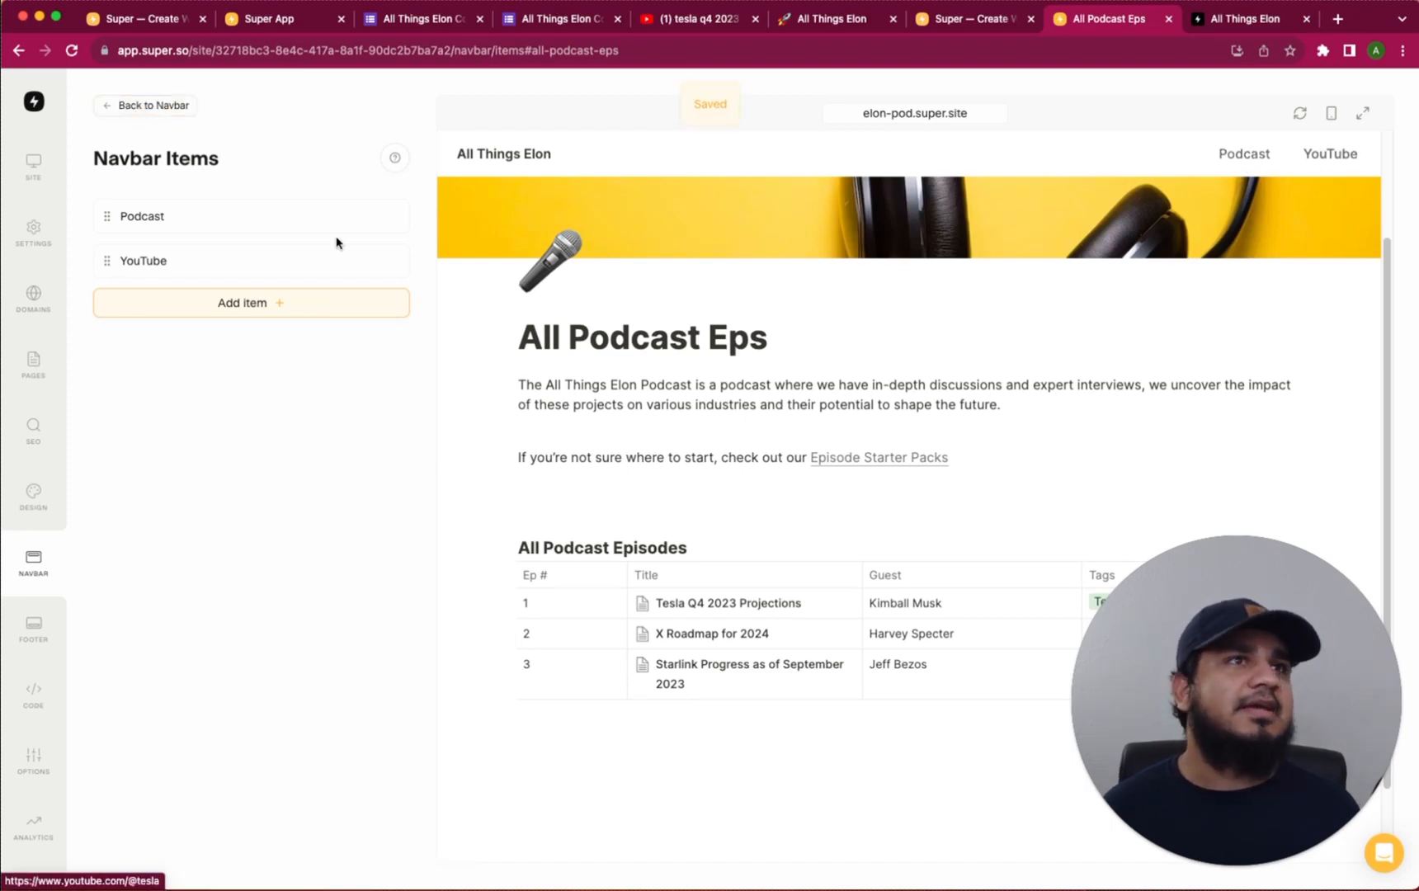
Put a 🚀 rocket emoji before the All Things Elon logo title
{"action": "left_click", "coordinate": [33, 561]}
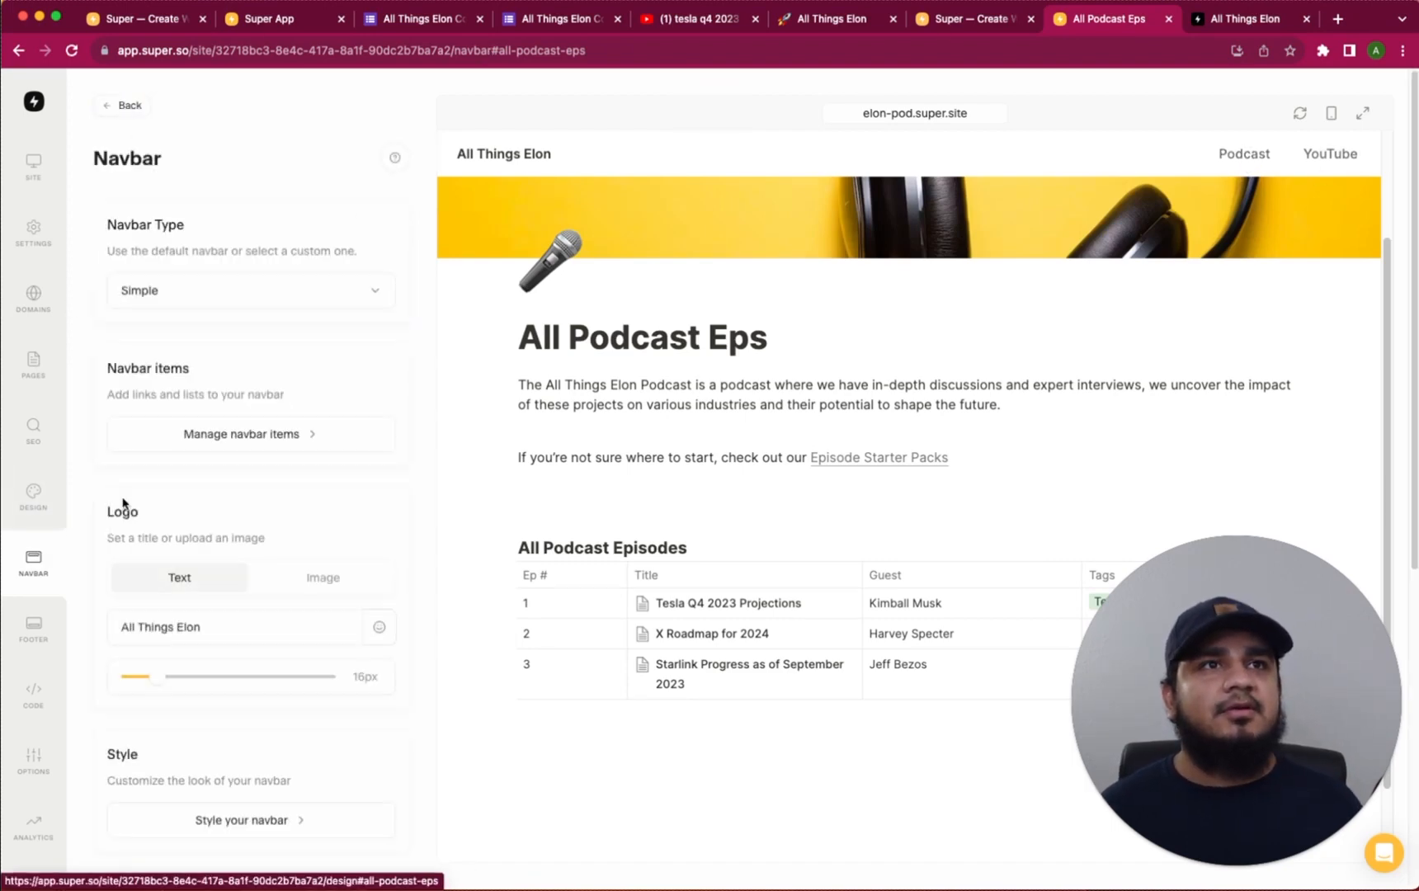
{"action": "scroll", "coordinate": [286, 485], "scroll_direction": "down", "scroll_amount": 5}
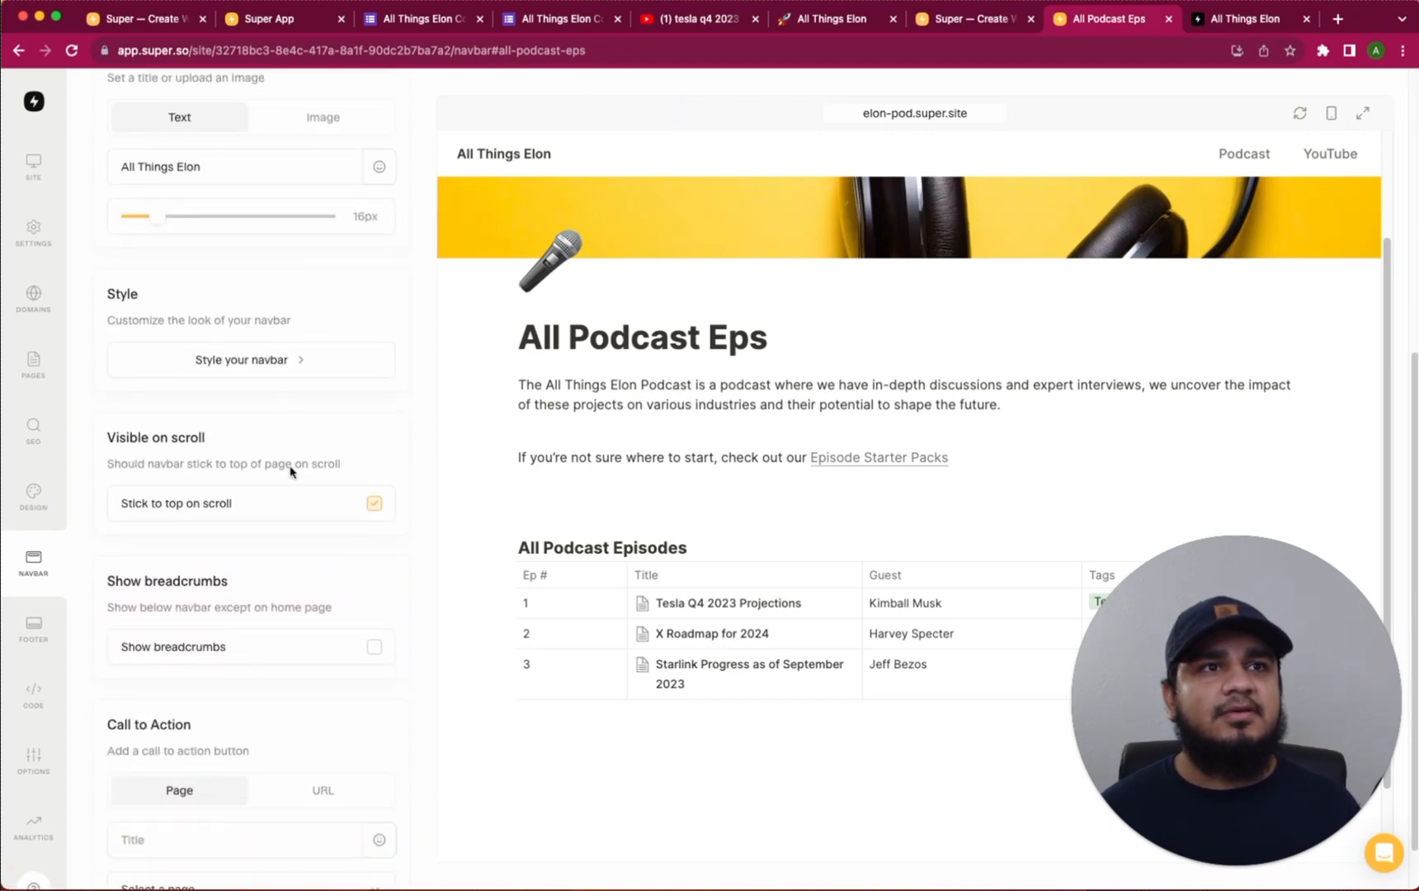
{"action": "left_click", "coordinate": [378, 166]}
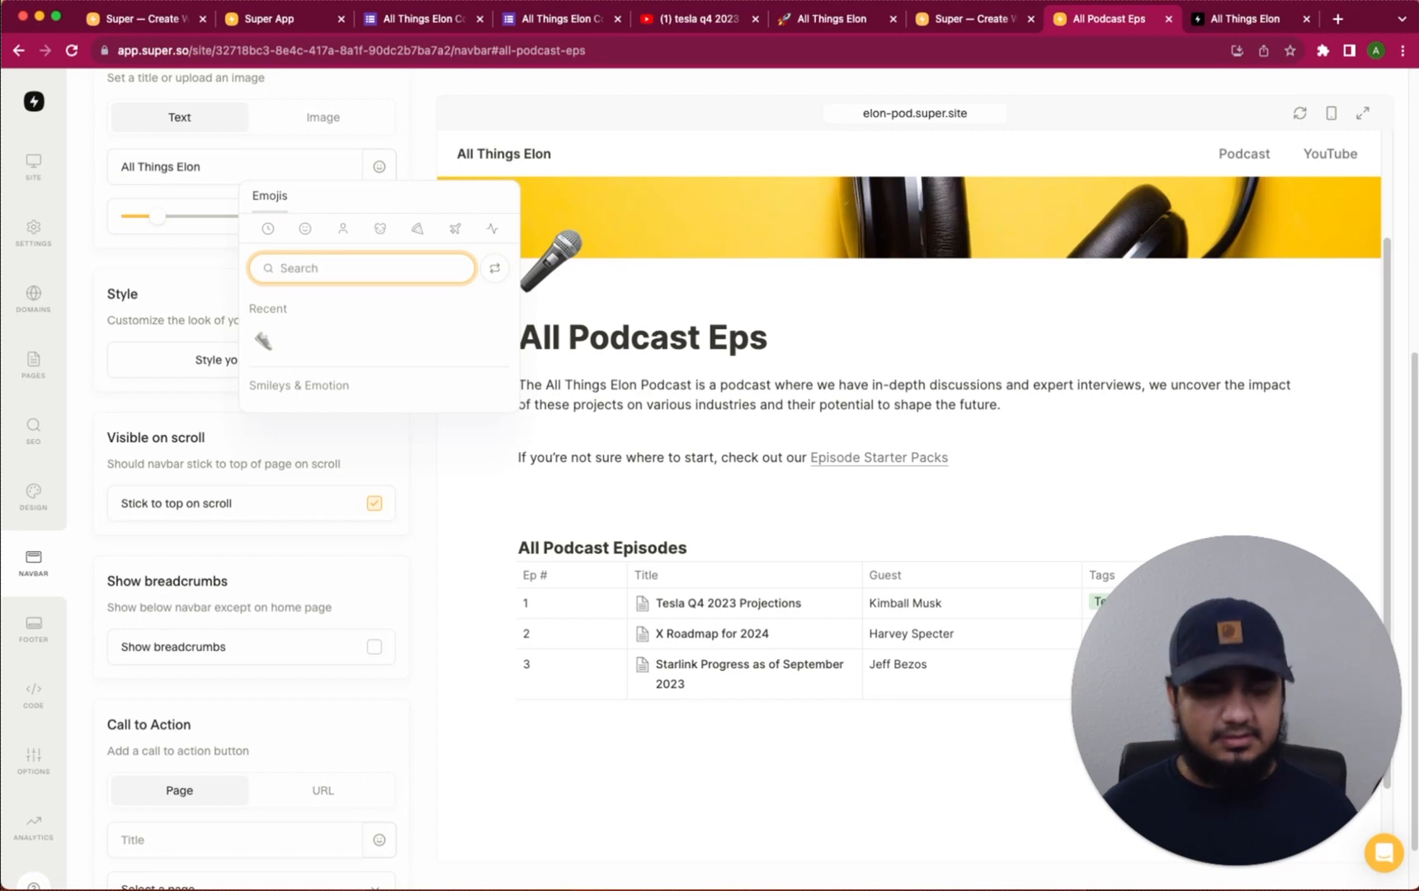
{"action": "type", "text": "rocket"}
{"action": "left_click", "coordinate": [266, 341]}
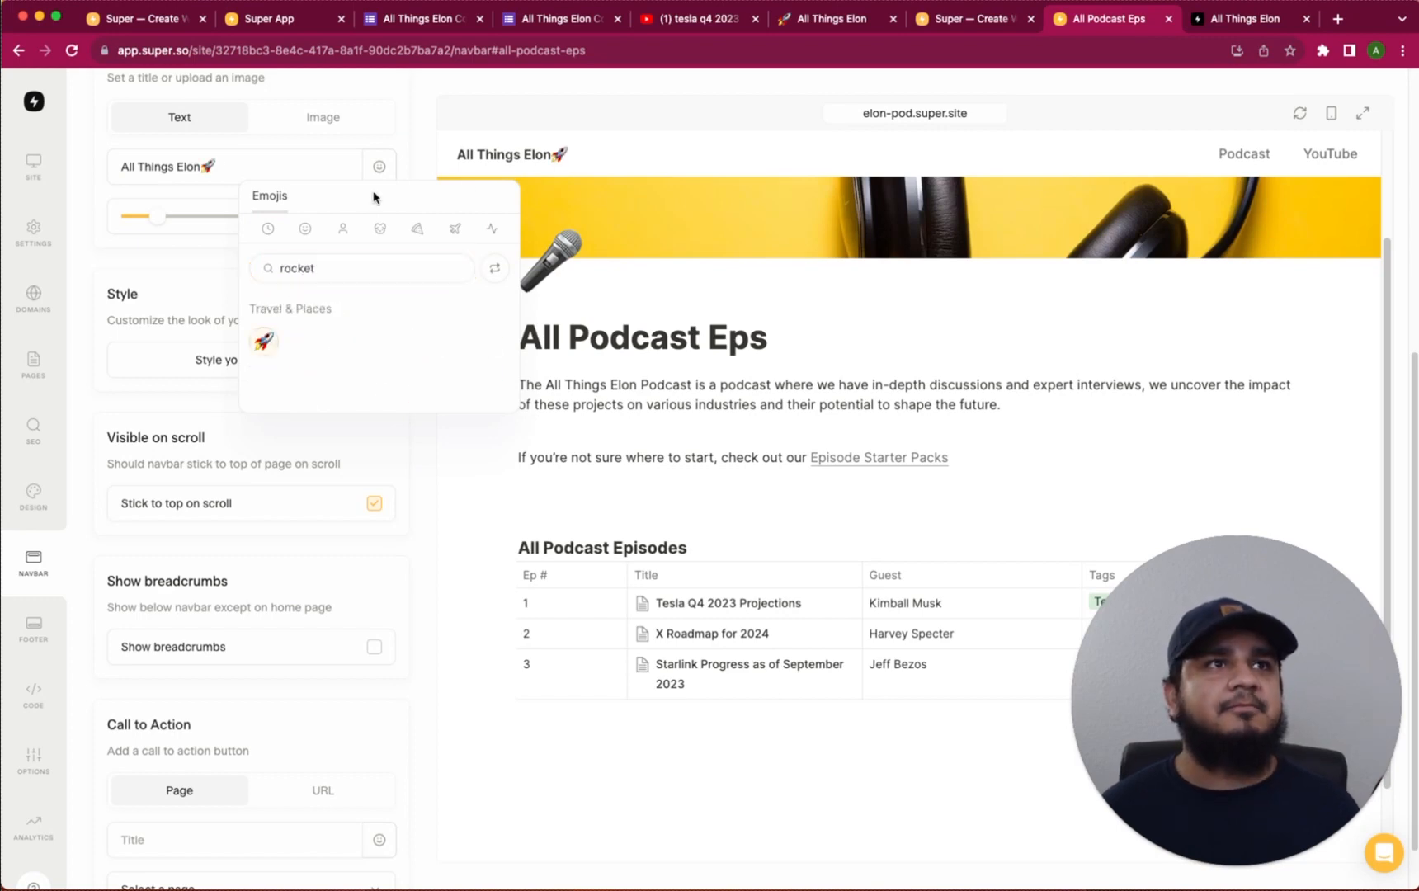
{"action": "left_click", "coordinate": [218, 166]}
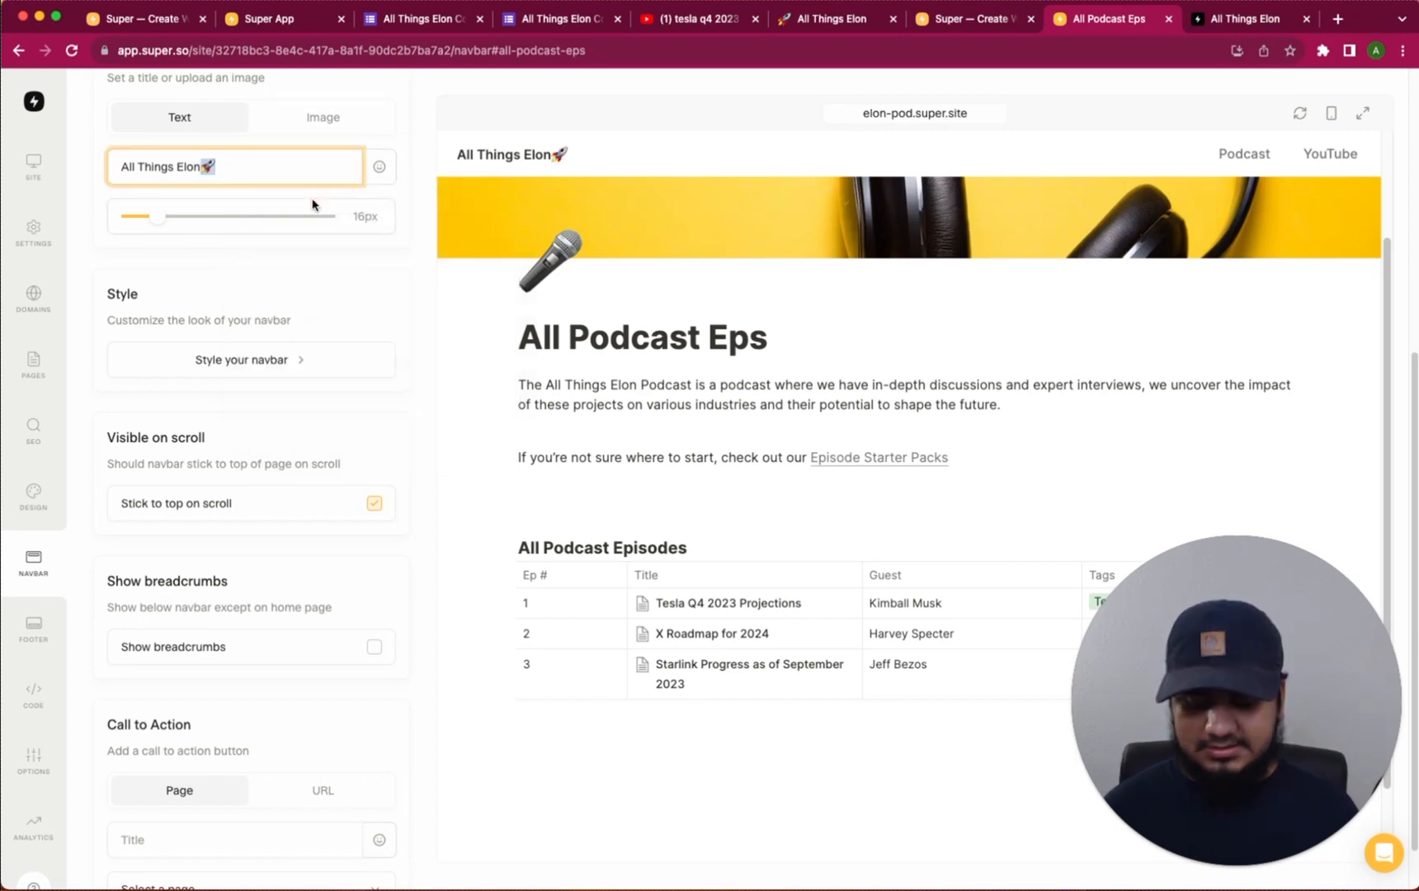
{"action": "key", "text": "BackSpace"}
{"action": "type", "text": "🚀"}
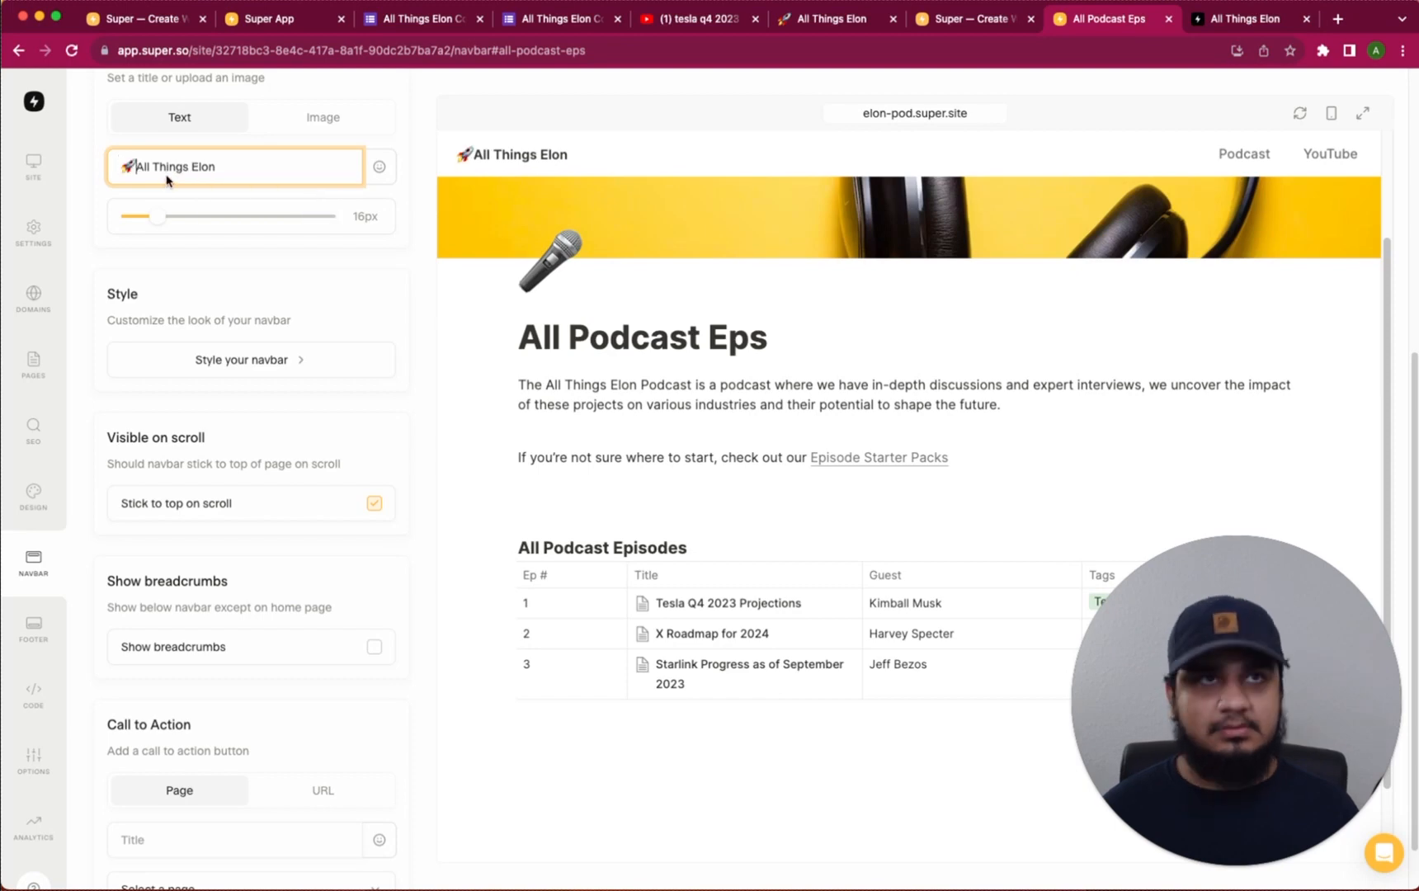
{"action": "left_click", "coordinate": [274, 166]}
Turn on Show breadcrumbs below the navbar
{"action": "scroll", "coordinate": [274, 384], "scroll_direction": "down", "scroll_amount": 2}
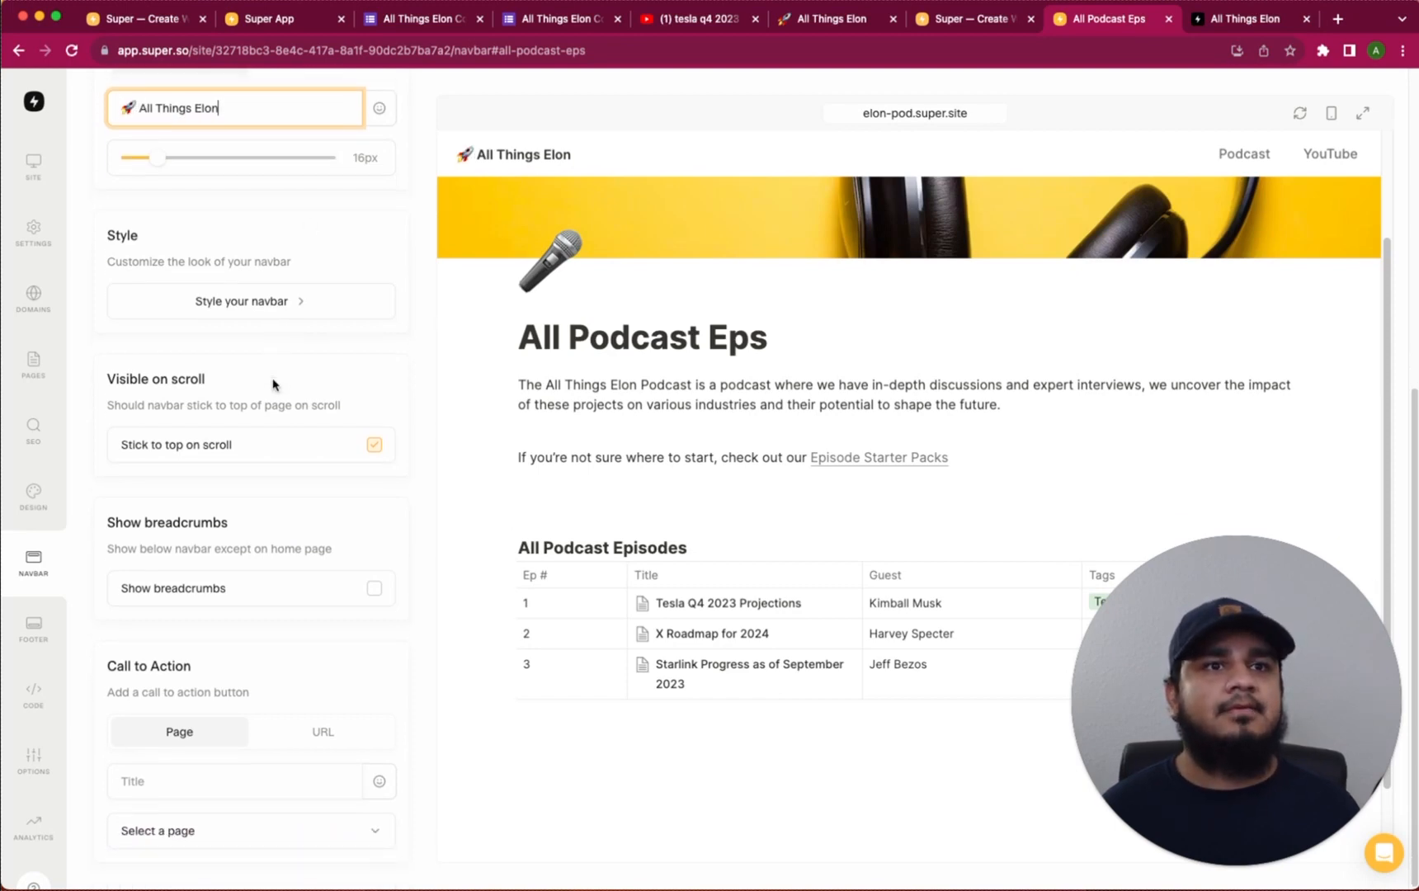
{"action": "left_click", "coordinate": [373, 588]}
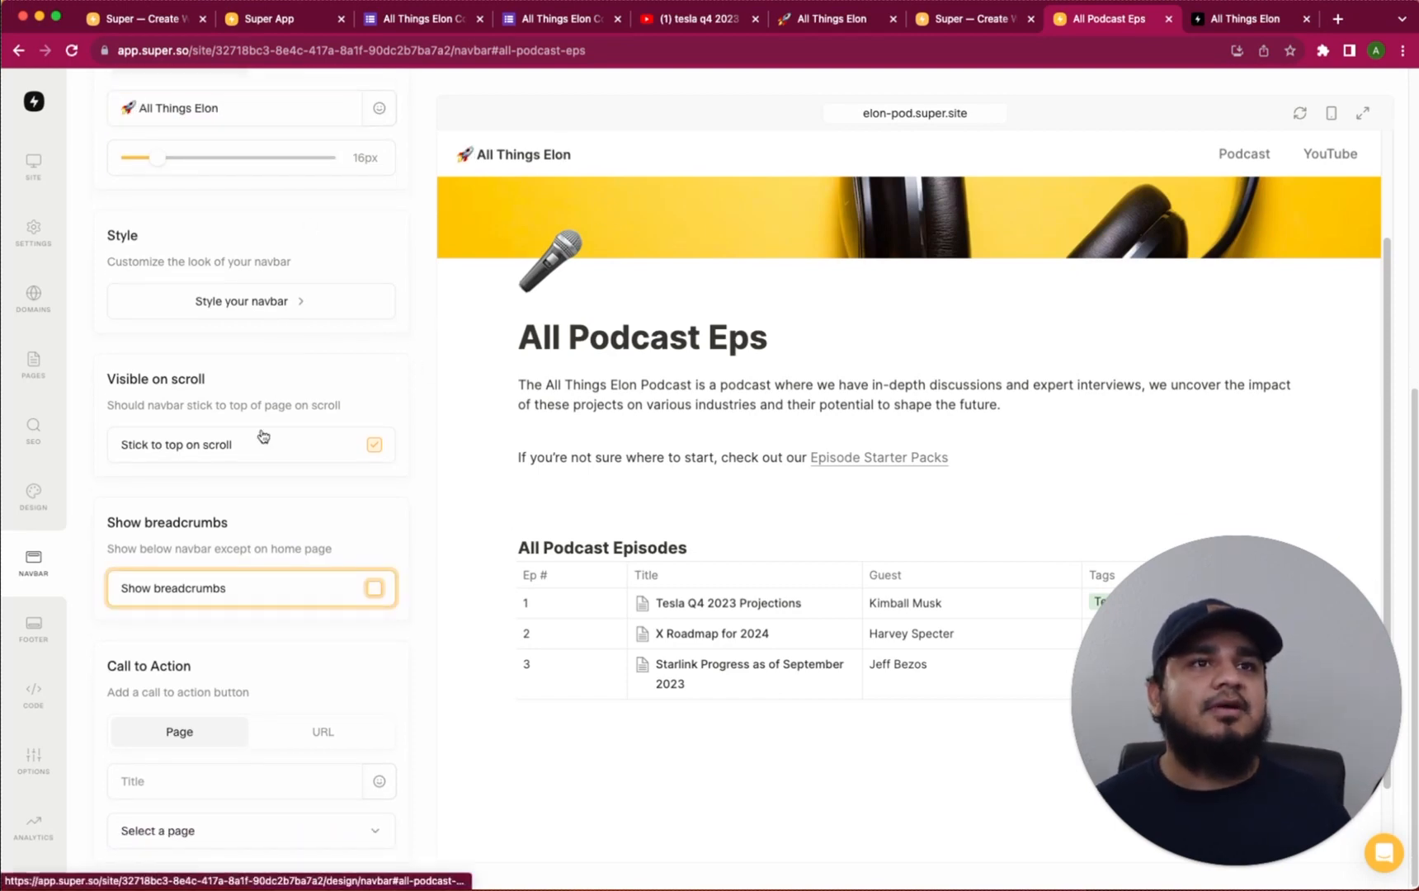
{"action": "left_click", "coordinate": [373, 591]}
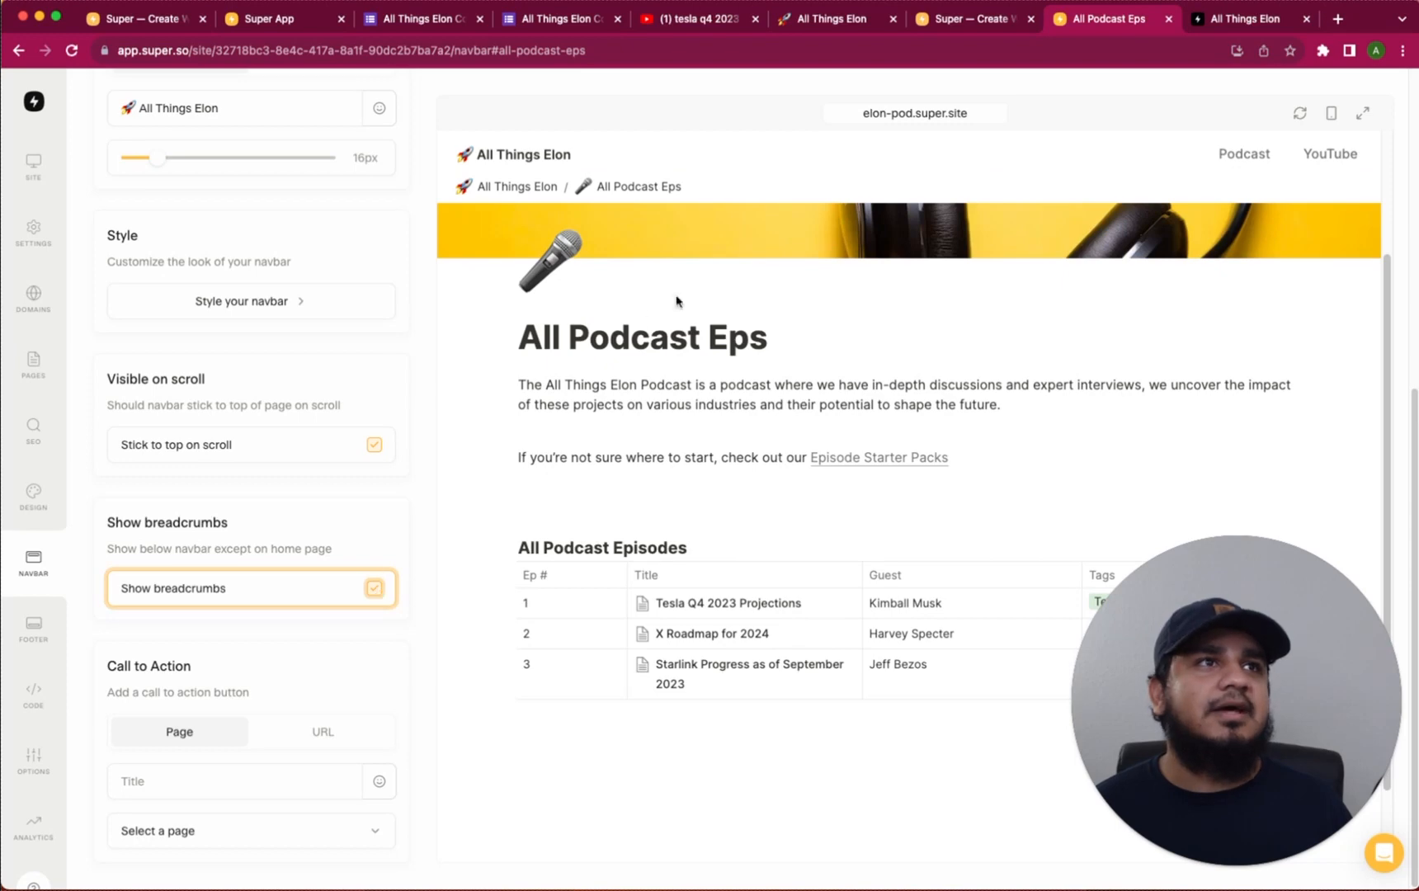
{"action": "scroll", "coordinate": [281, 627], "scroll_direction": "up", "scroll_amount": 6}
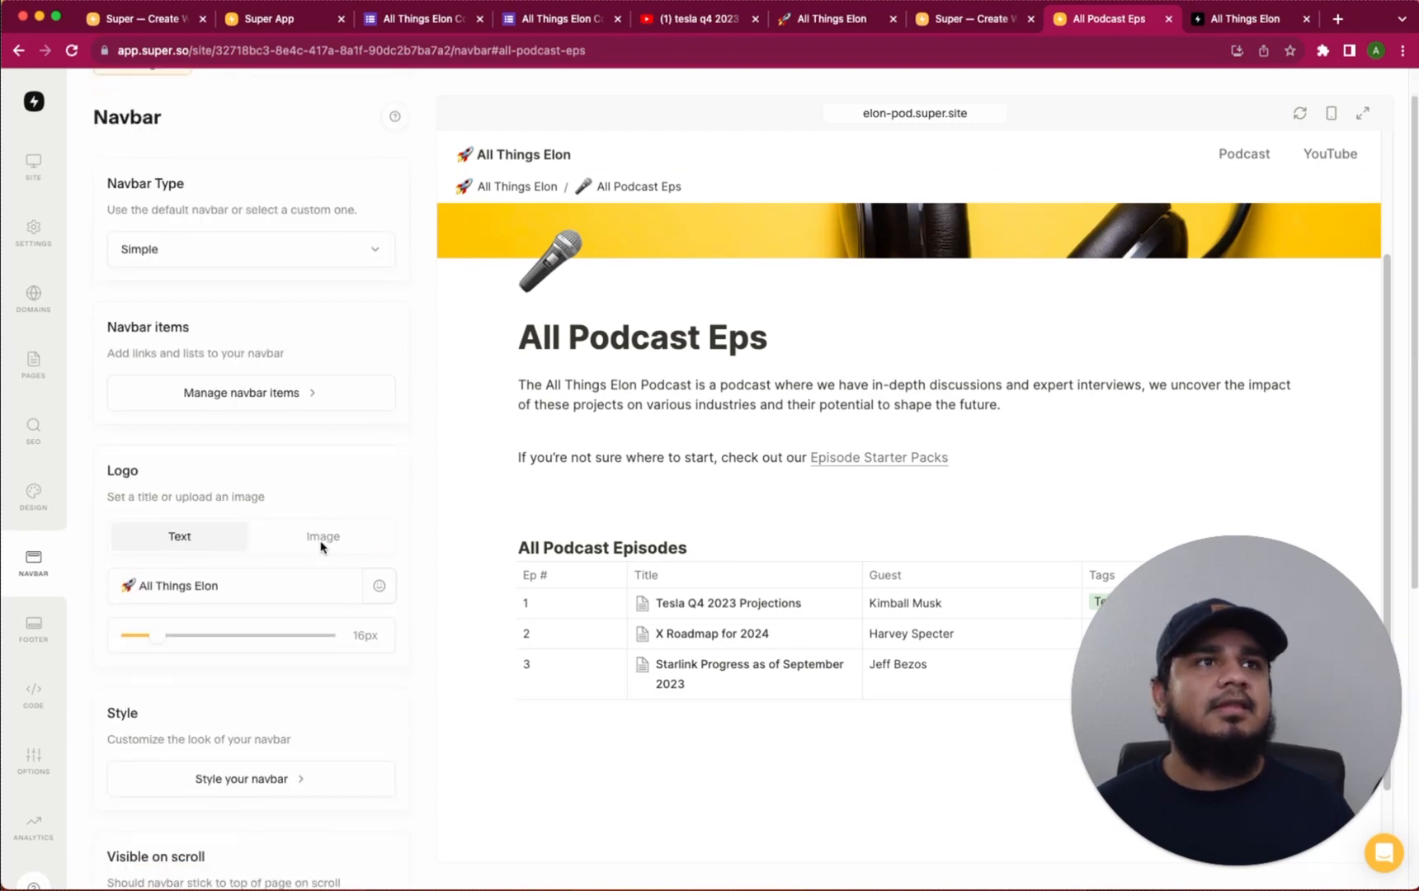
Save the pending navbar changes and set the navbar background to pink #ffb9b9
{"action": "left_click", "coordinate": [320, 709]}
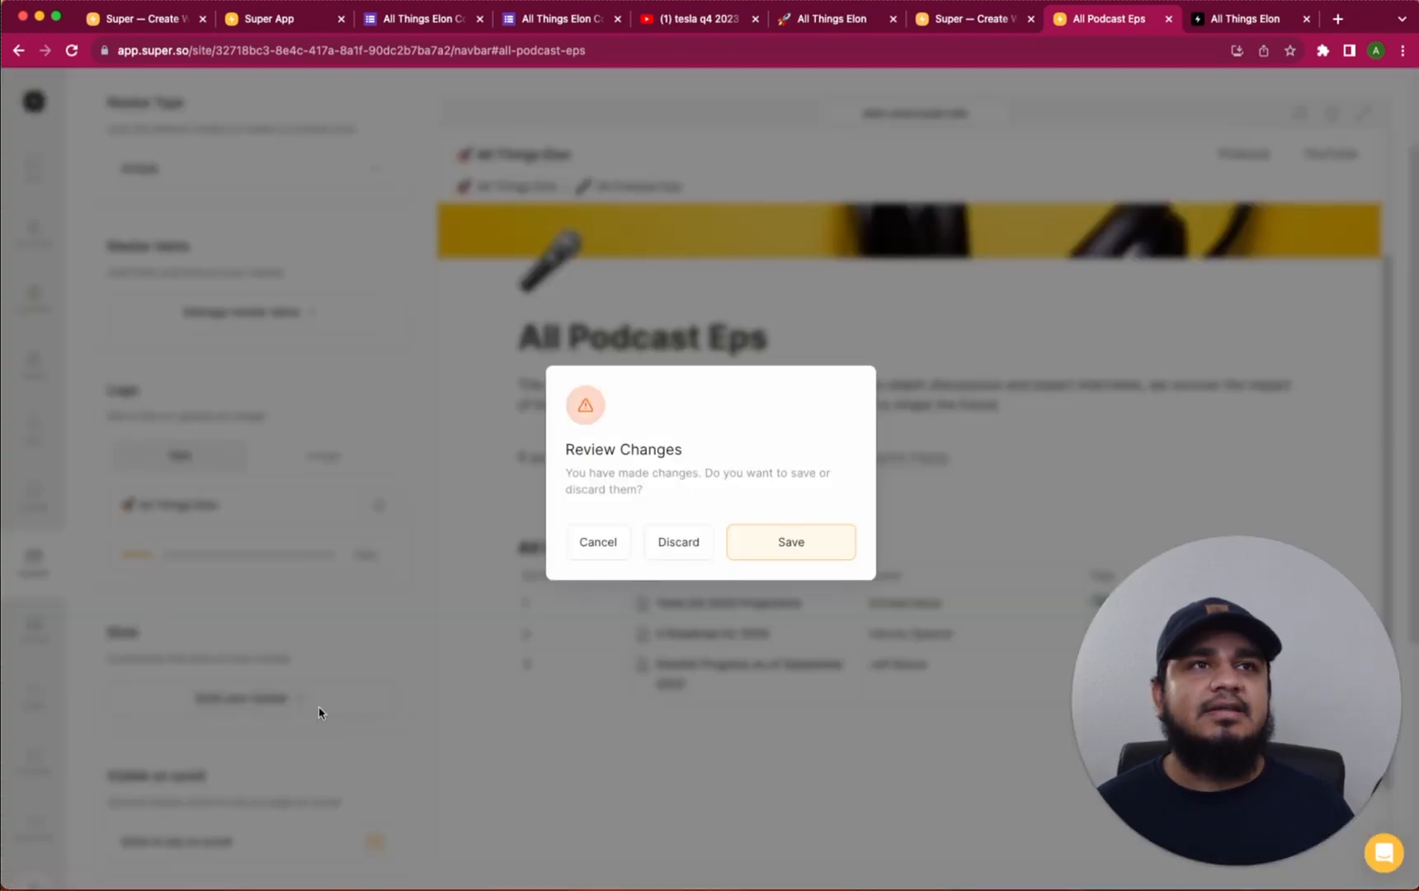
{"action": "left_click", "coordinate": [791, 545]}
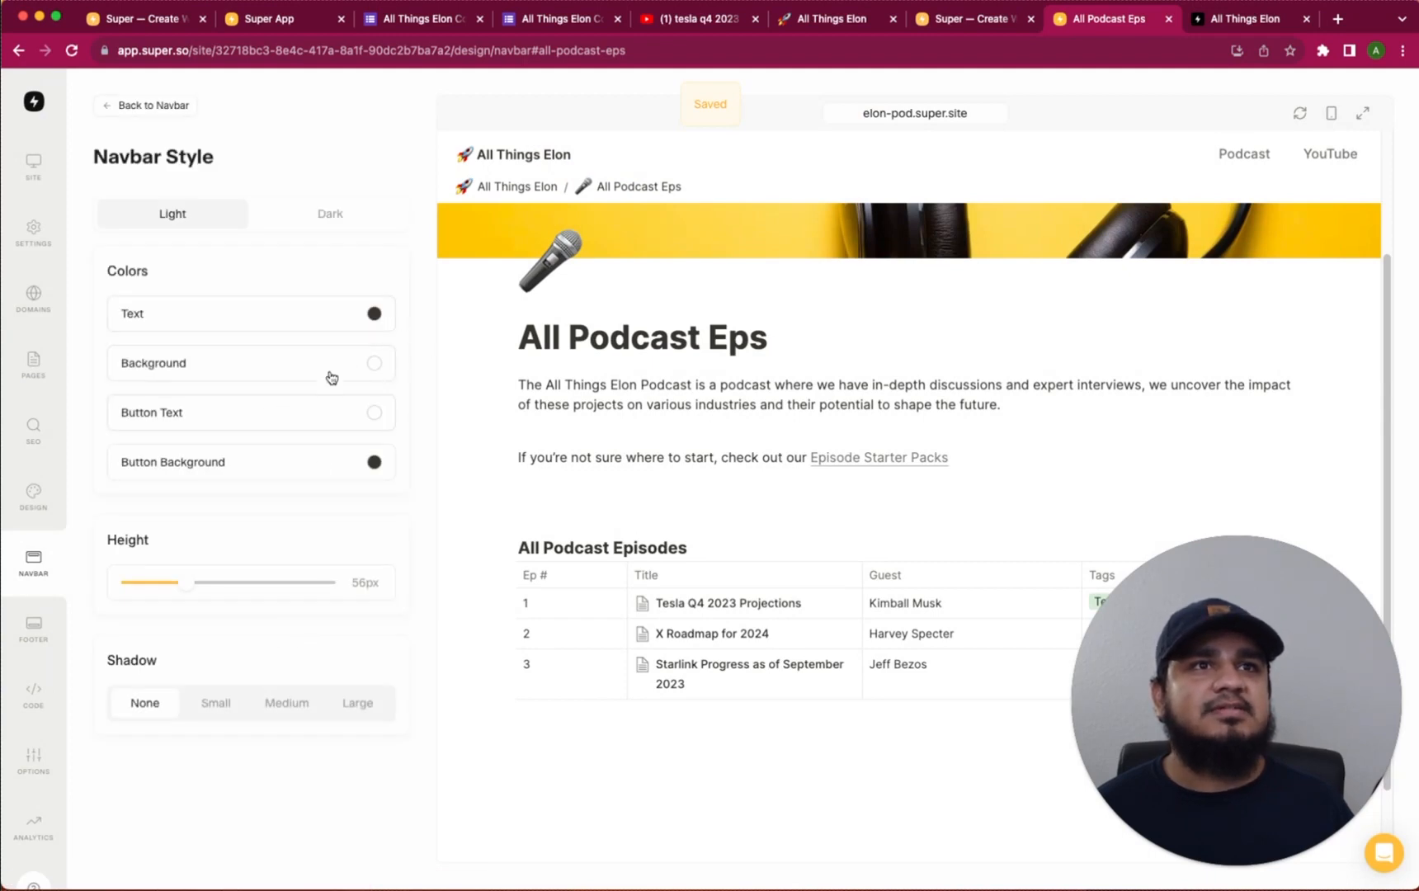
{"action": "left_click", "coordinate": [374, 363]}
{"action": "left_click", "coordinate": [161, 398]}
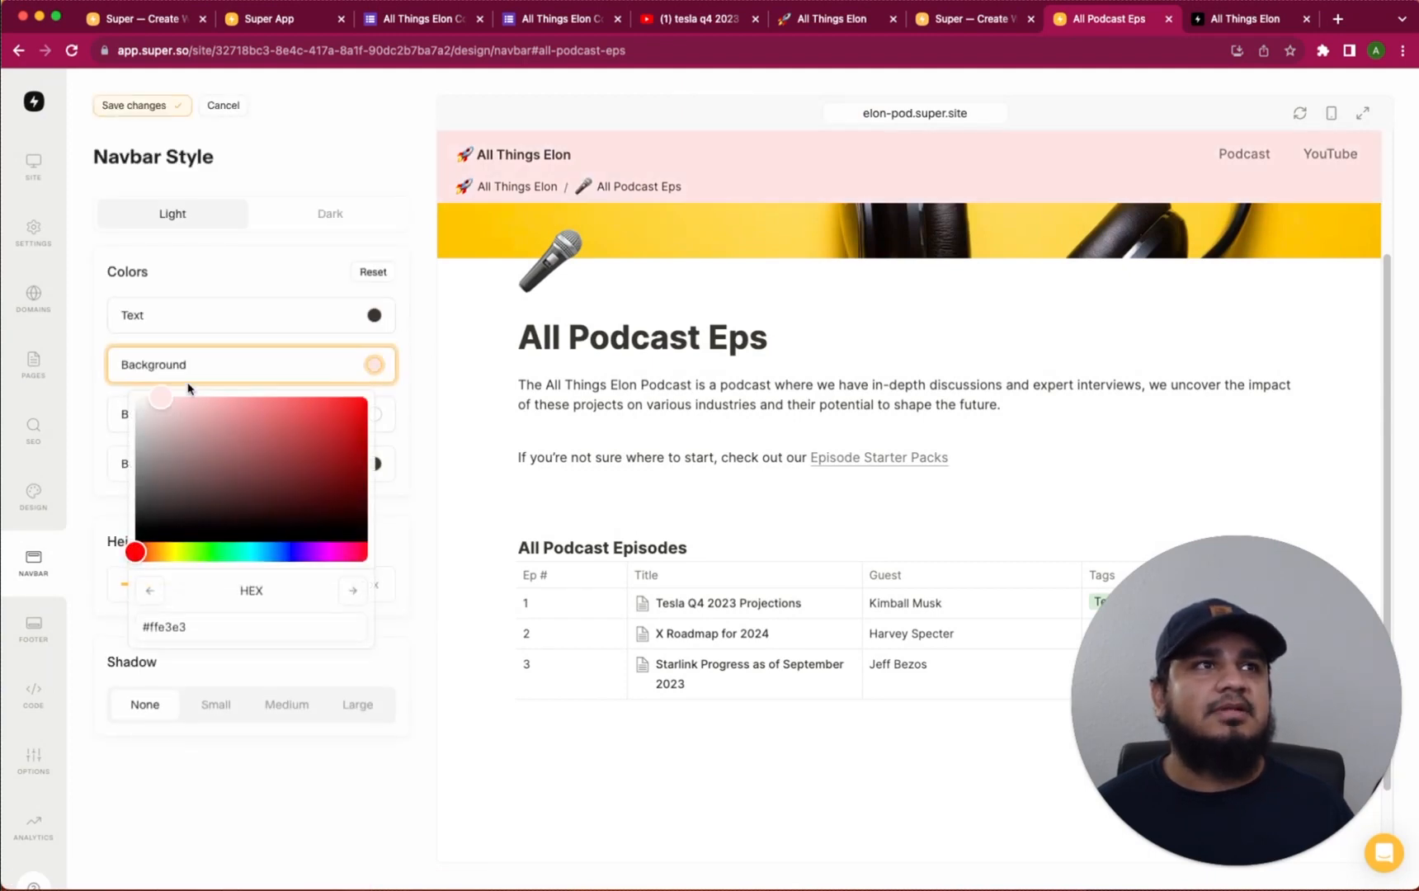
{"action": "mouse_move", "coordinate": [189, 388]}
{"action": "left_mouse_down"}
{"action": "mouse_move", "coordinate": [336, 386]}
{"action": "mouse_move", "coordinate": [208, 386]}
{"action": "mouse_move", "coordinate": [216, 453]}
{"action": "mouse_move", "coordinate": [199, 390]}
{"action": "left_mouse_up"}
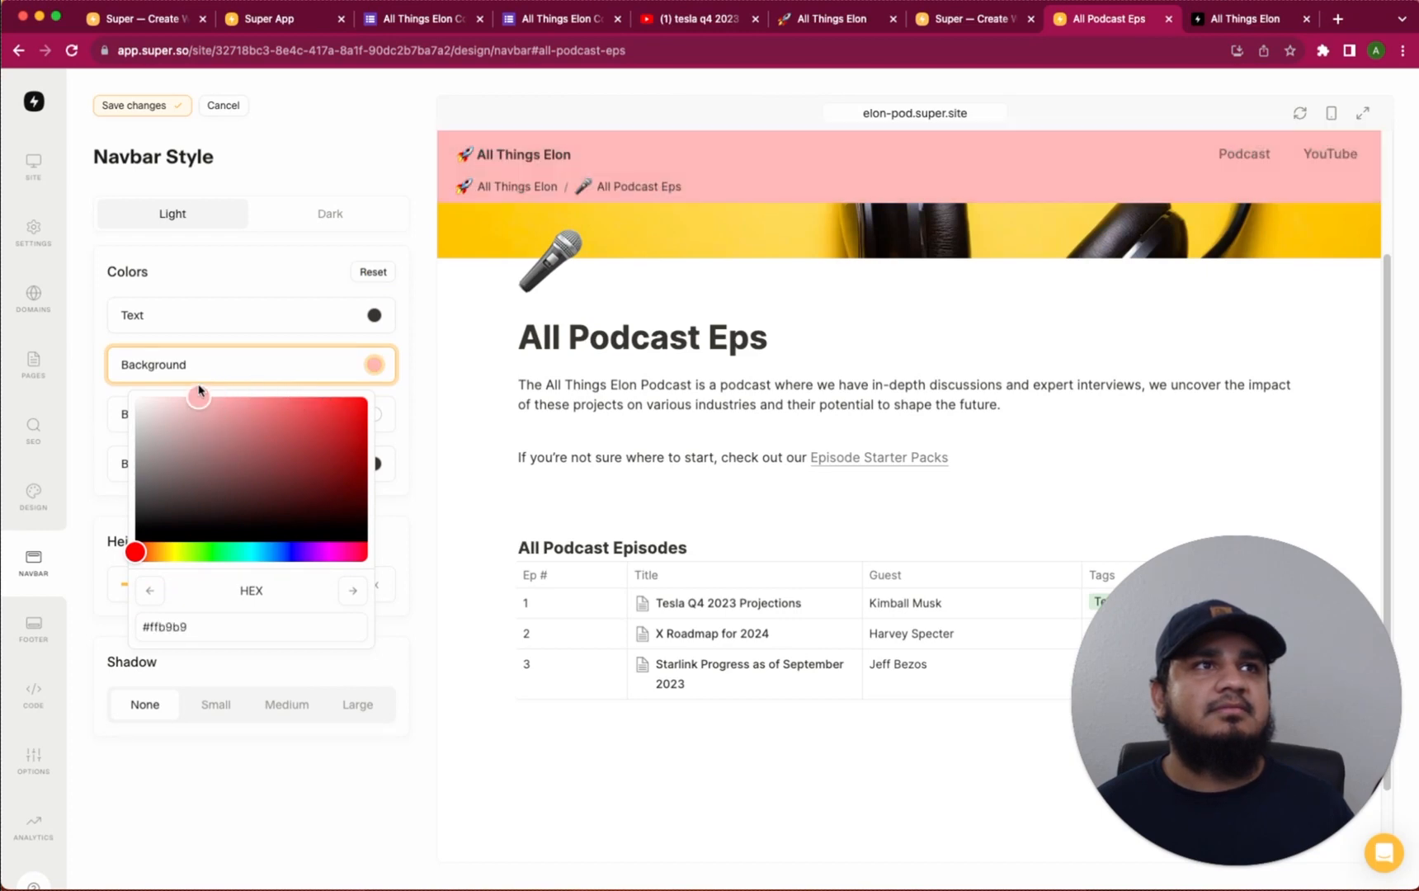
{"action": "left_click", "coordinate": [239, 284]}
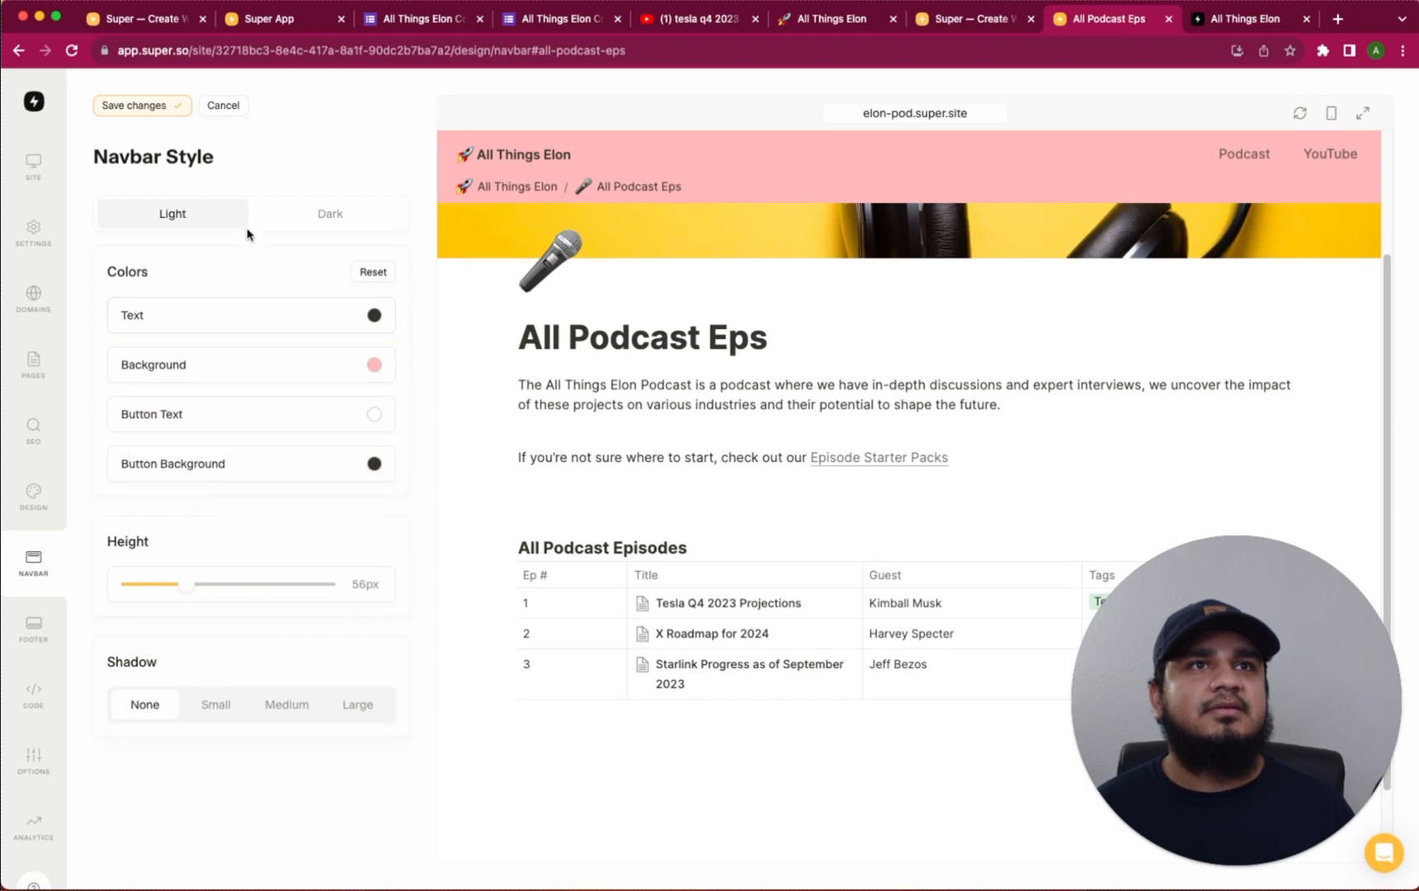
{"action": "left_click", "coordinate": [155, 106]}
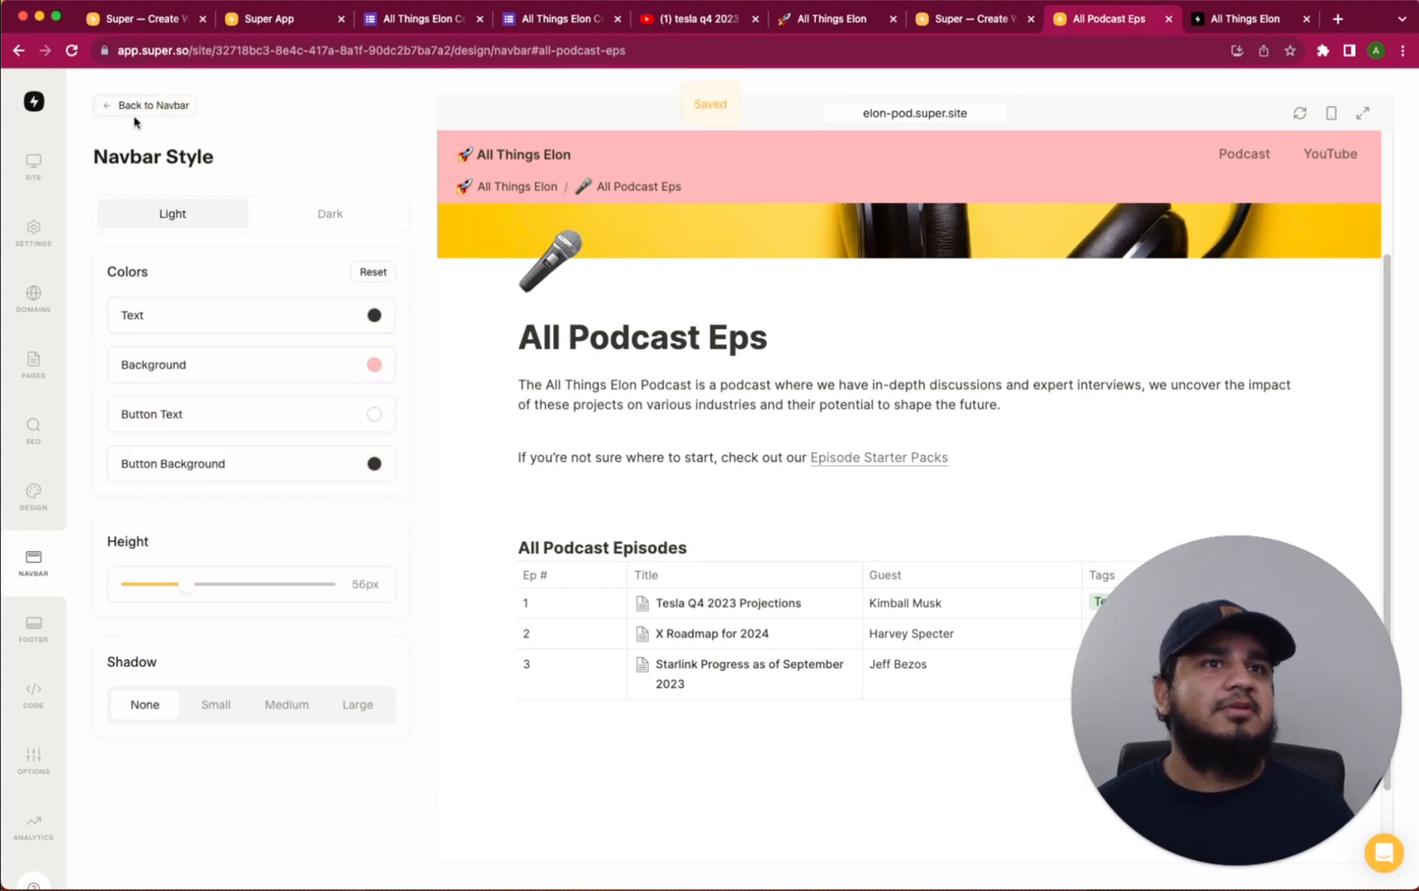
Switch the site footer type to the Corners layout
{"action": "left_click", "coordinate": [37, 629]}
{"action": "left_click", "coordinate": [254, 291]}
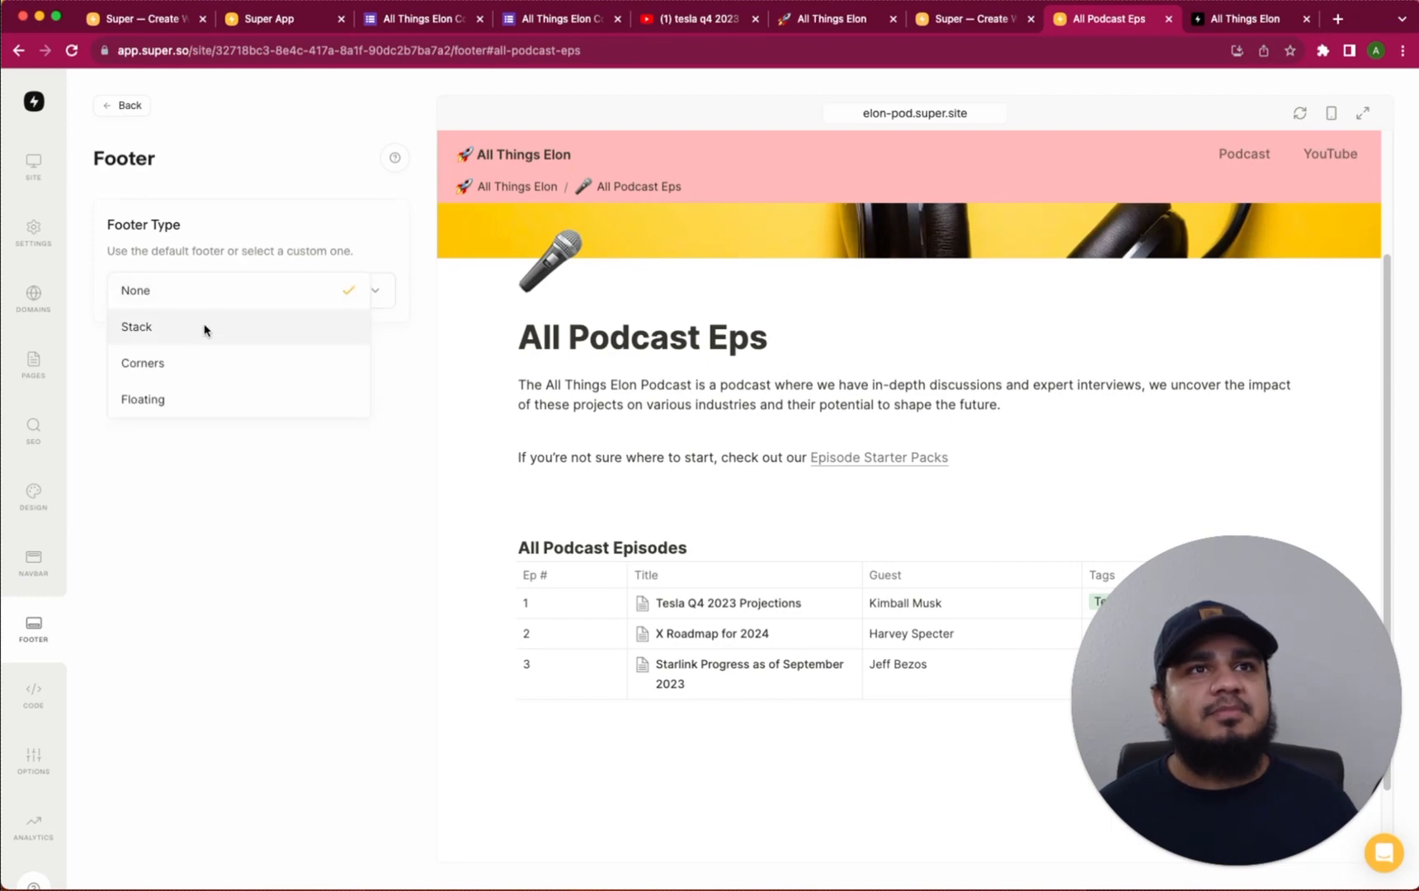
{"action": "left_click", "coordinate": [173, 361]}
{"action": "scroll", "coordinate": [210, 404], "scroll_direction": "down", "scroll_amount": 5}
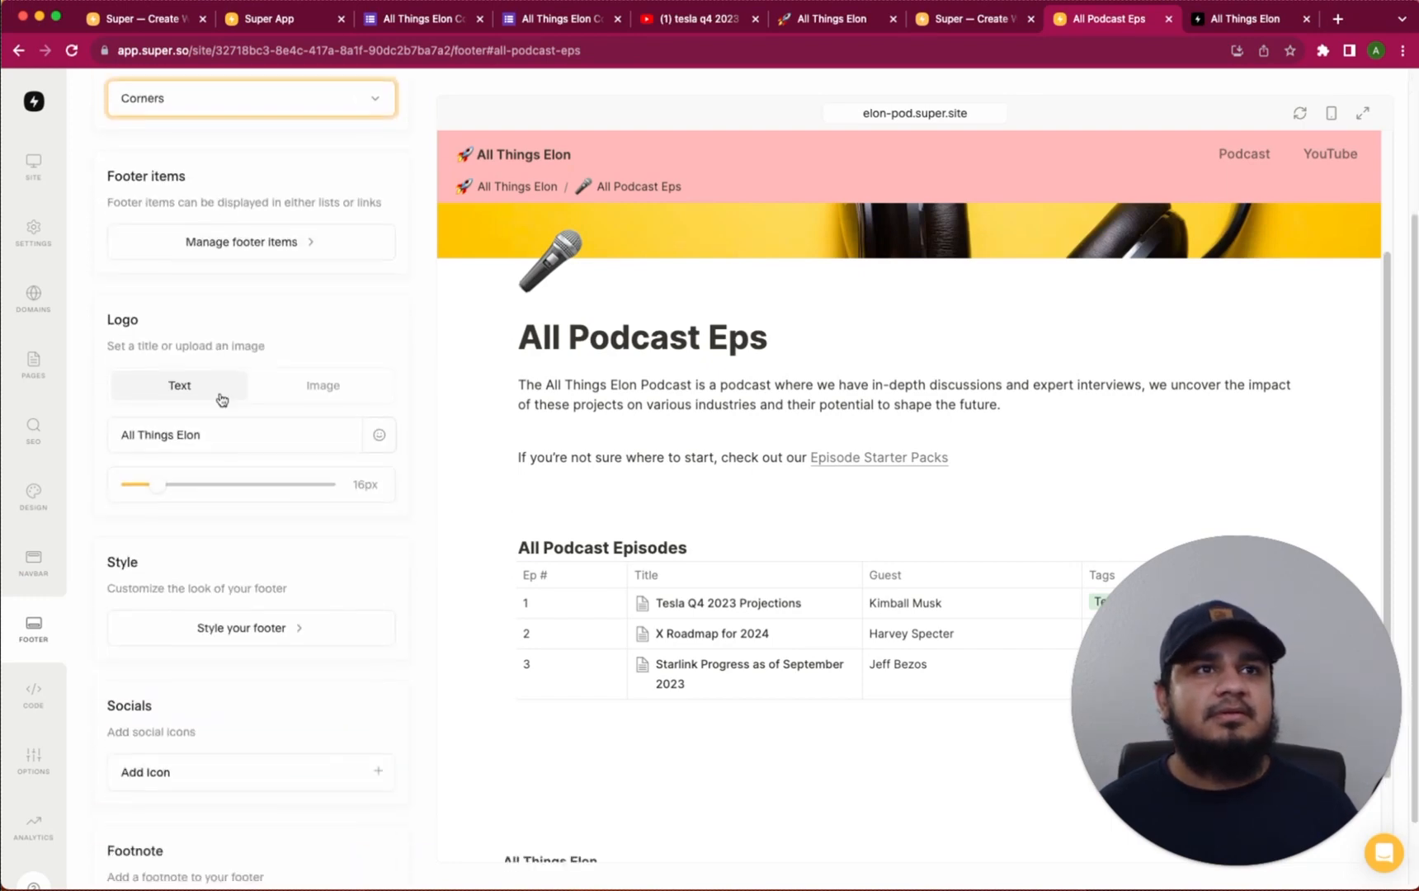
Add a 'Podcast' footer item linking to the all-podcast-eps page and save it
{"action": "left_click", "coordinate": [268, 206]}
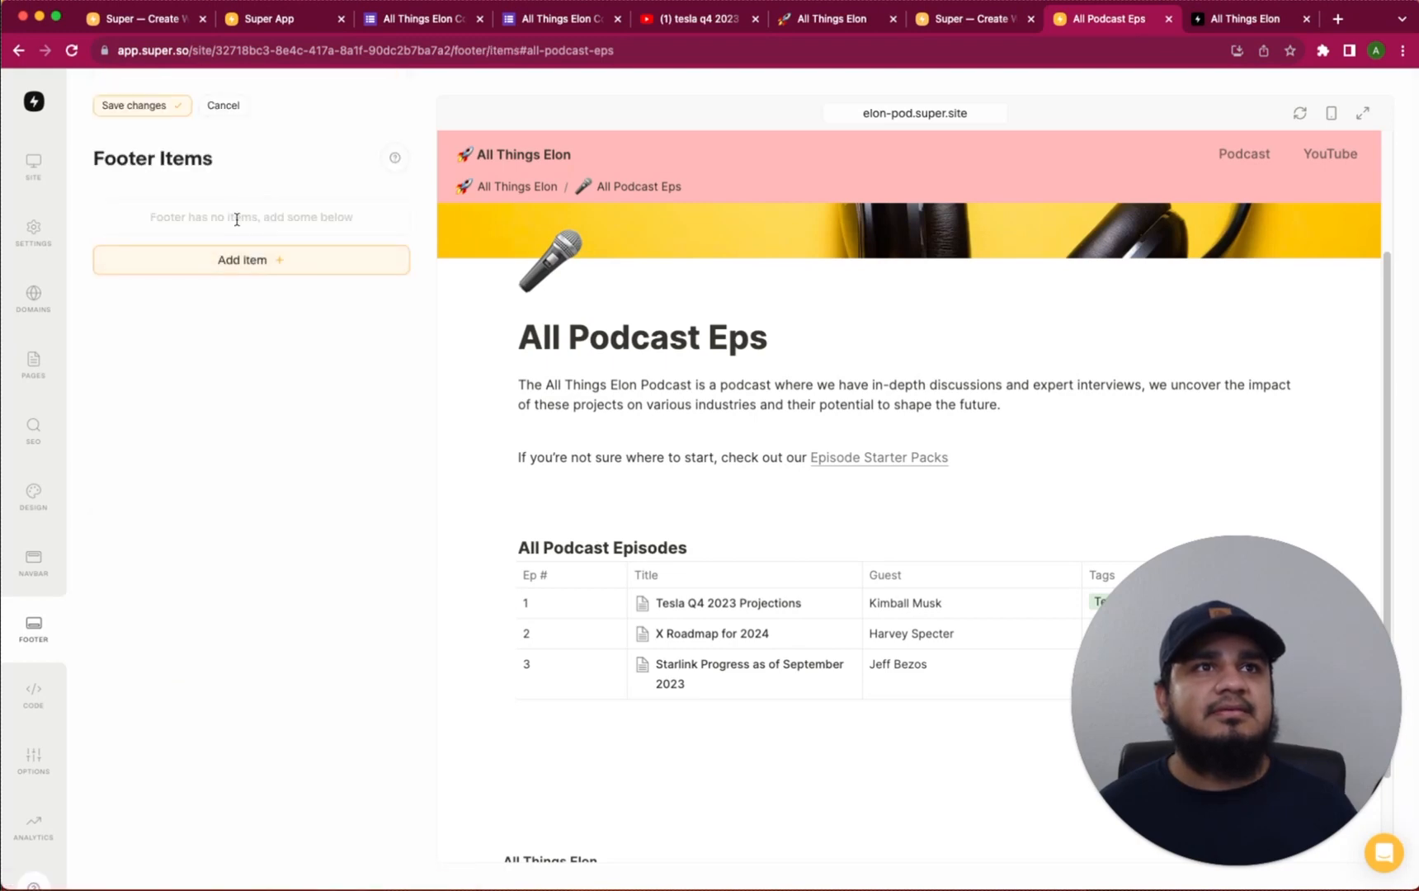
{"action": "left_click", "coordinate": [259, 255]}
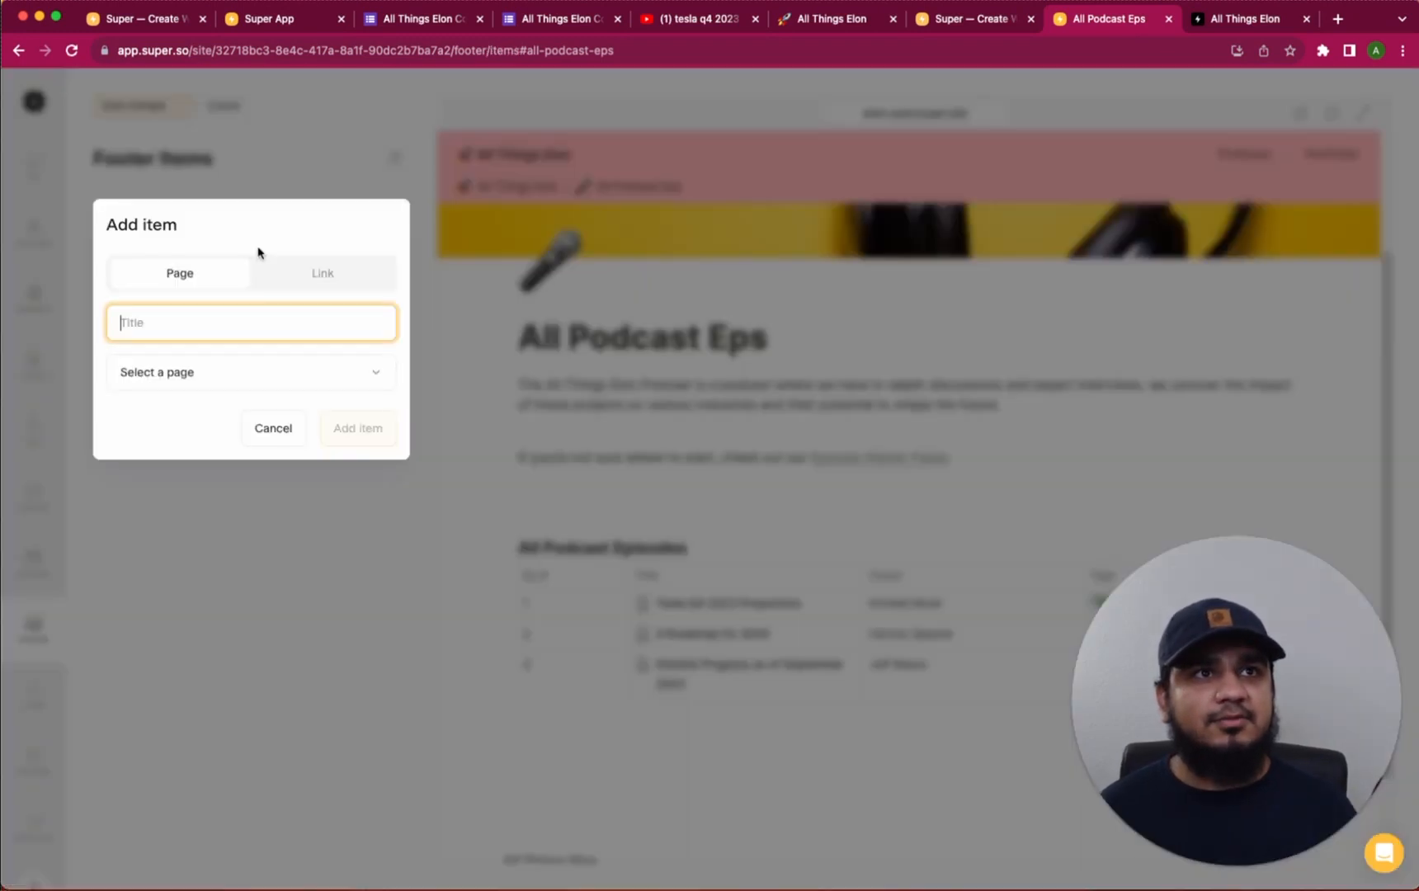
{"action": "left_click", "coordinate": [184, 318]}
{"action": "type", "text": "Podcast"}
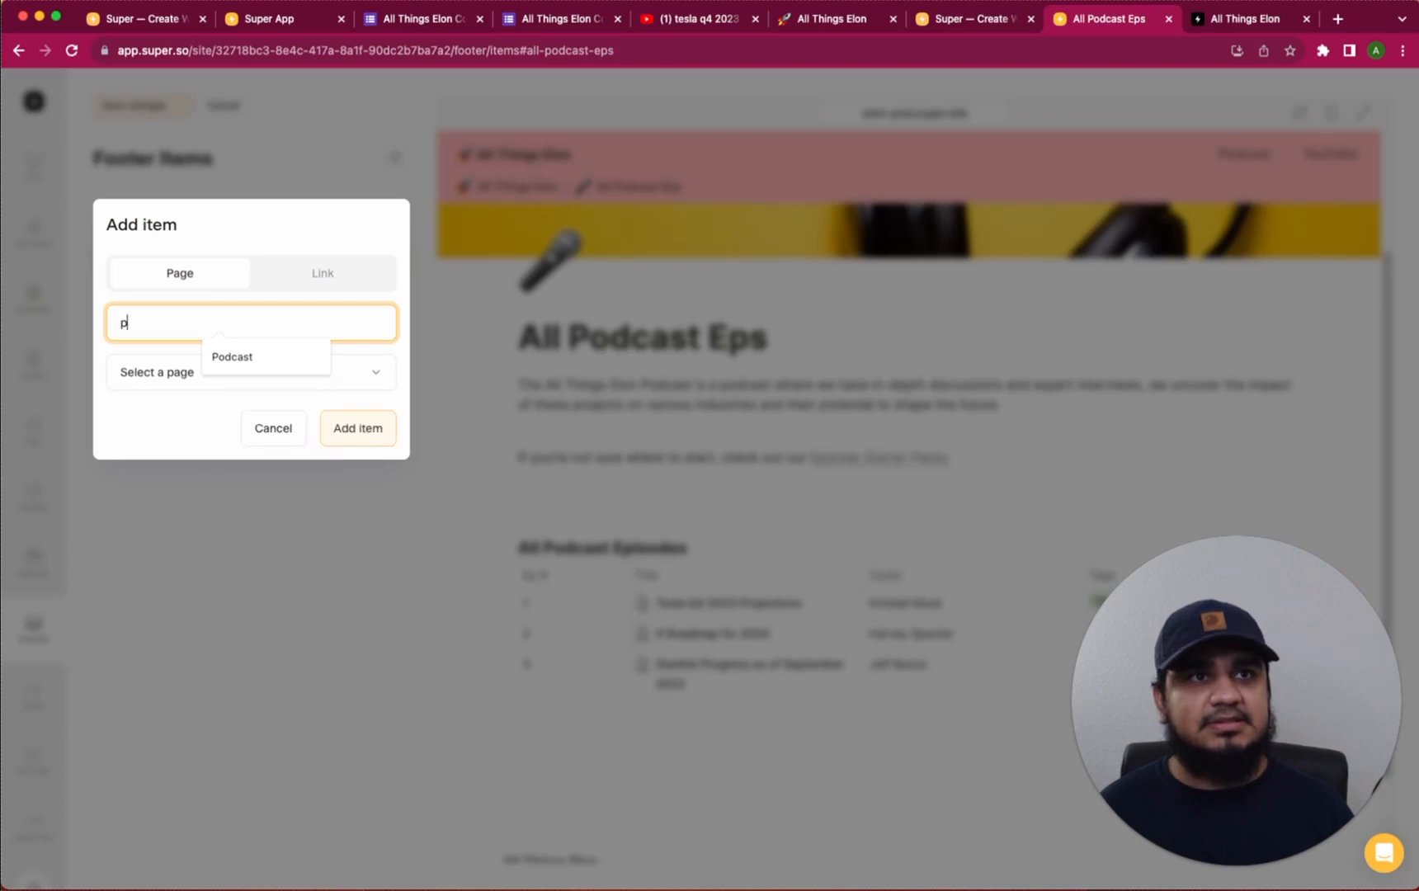
{"action": "left_click", "coordinate": [206, 372]}
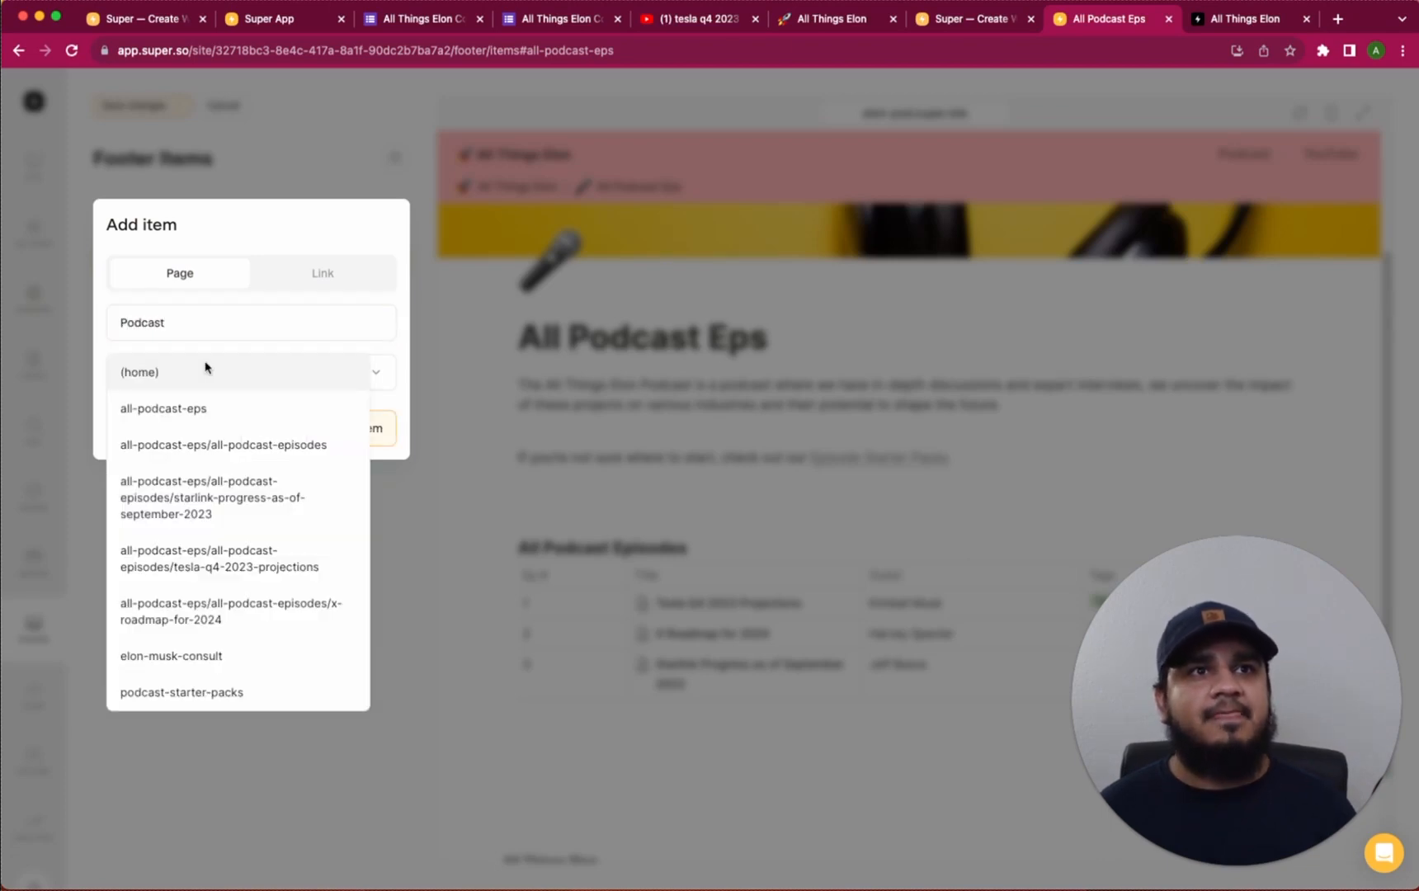
{"action": "left_click", "coordinate": [196, 405]}
{"action": "left_click", "coordinate": [359, 428]}
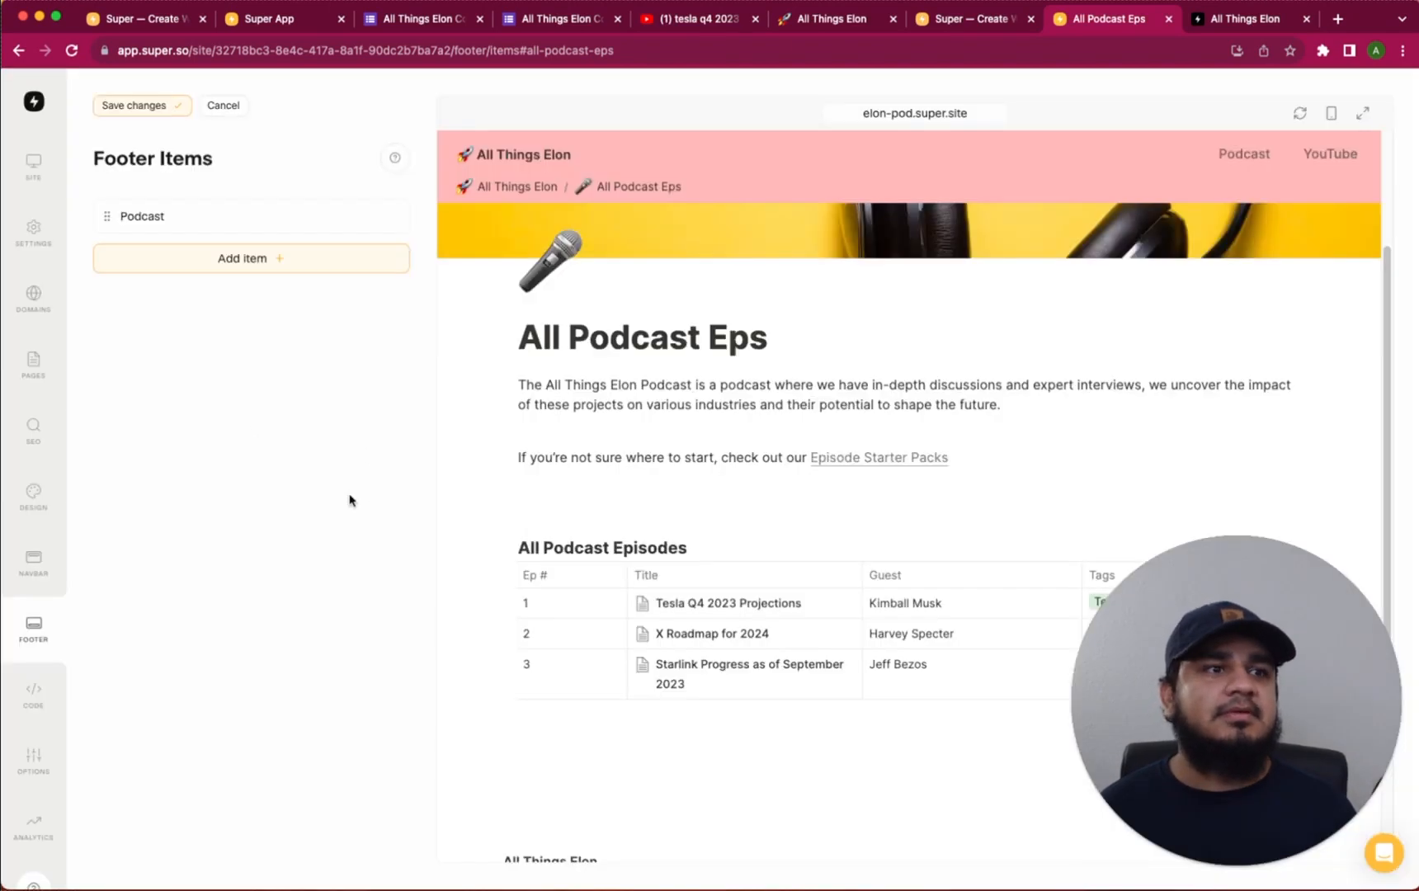
{"action": "scroll", "coordinate": [617, 482], "scroll_direction": "down", "scroll_amount": 3}
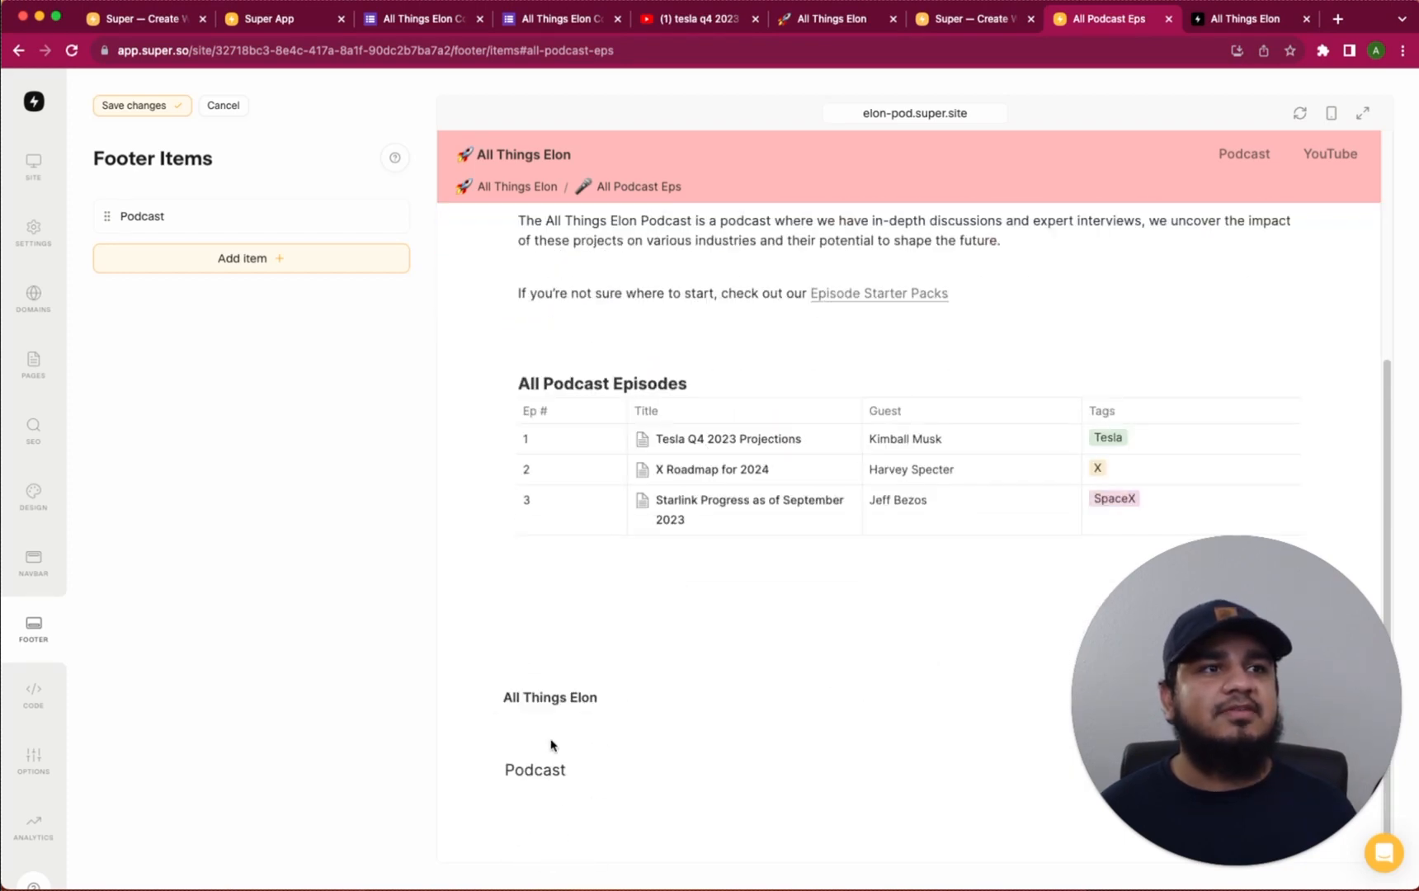
{"action": "left_click", "coordinate": [156, 107]}
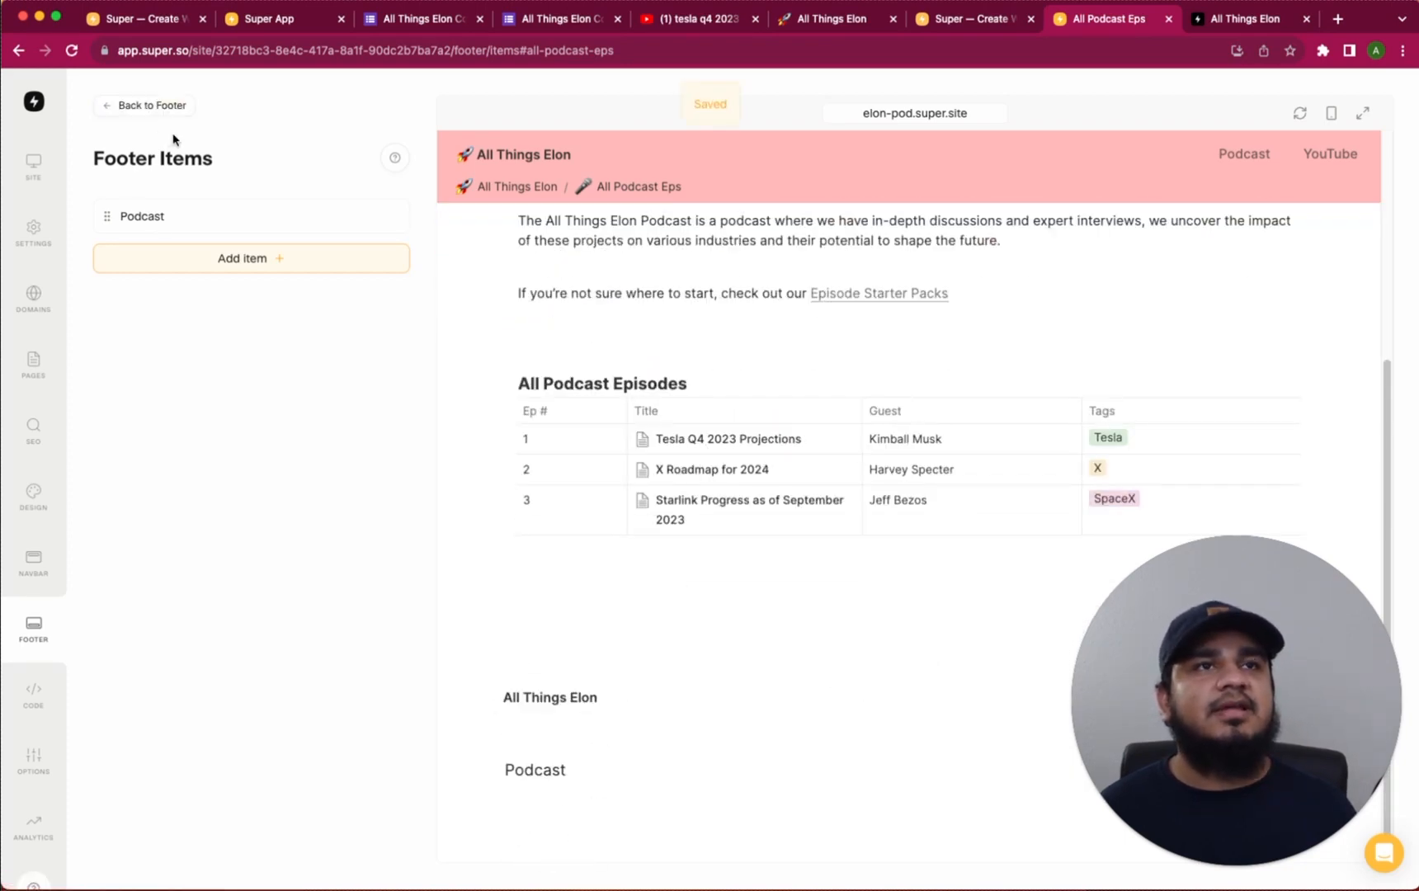
{"action": "left_click", "coordinate": [118, 115]}
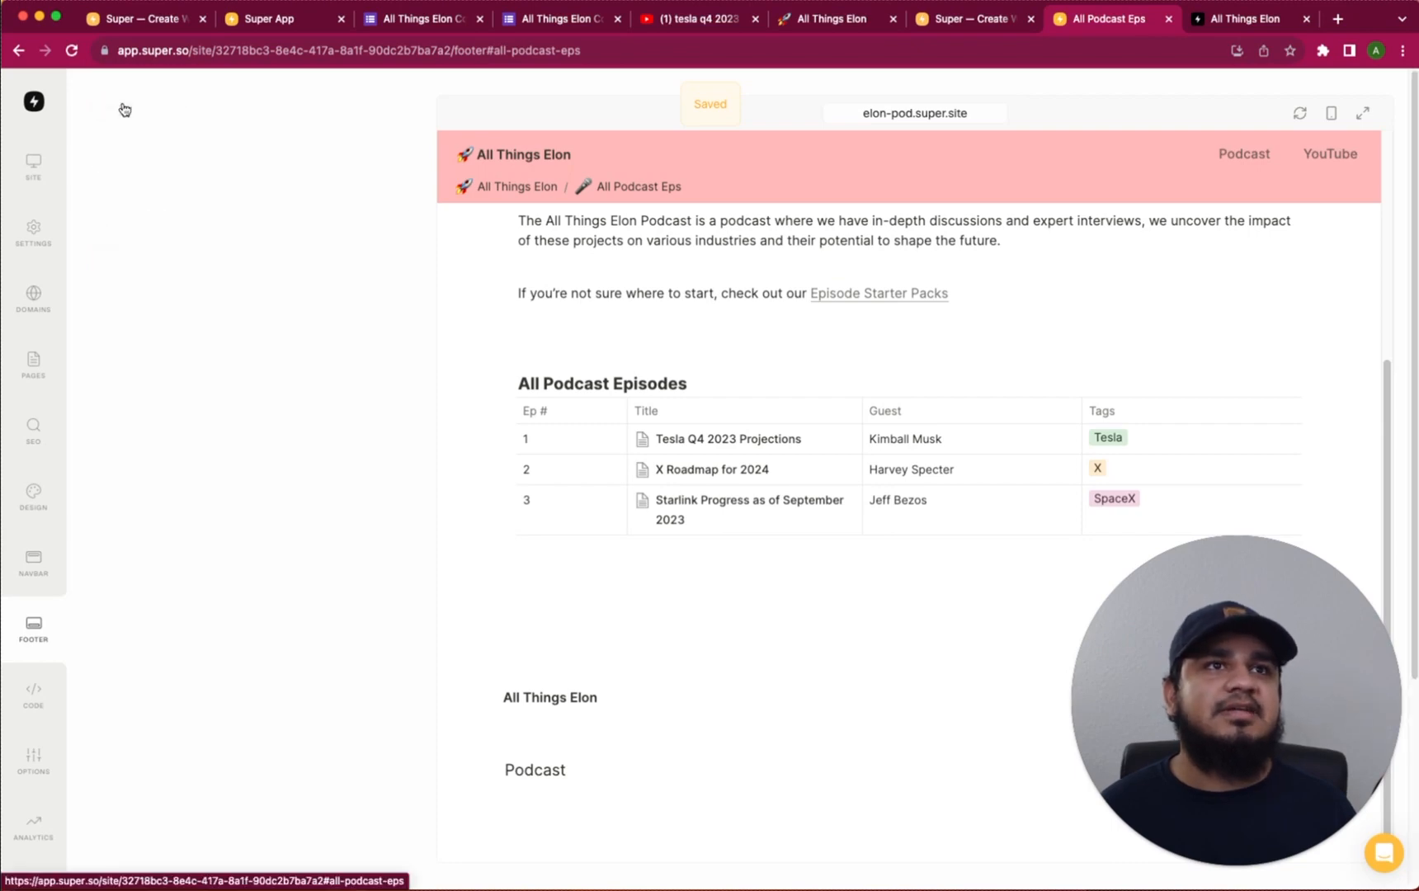
{"action": "scroll", "coordinate": [326, 383], "scroll_direction": "down", "scroll_amount": 3}
{"action": "scroll", "coordinate": [321, 387], "scroll_direction": "up", "scroll_amount": 3}
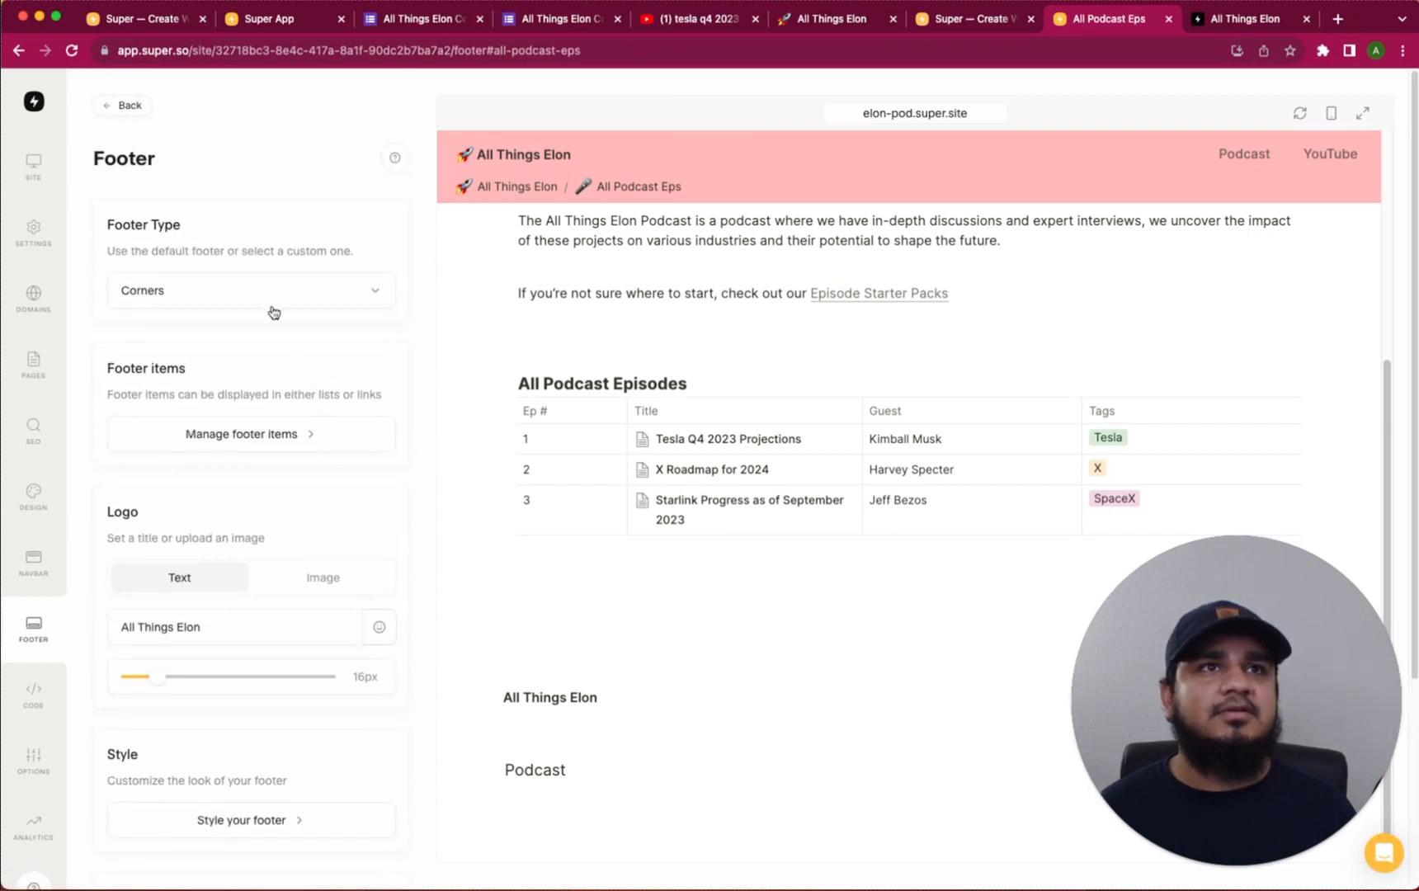
Try the Floating footer layout, then settle on the Stack layout
{"action": "left_click", "coordinate": [277, 289]}
{"action": "left_click", "coordinate": [214, 321]}
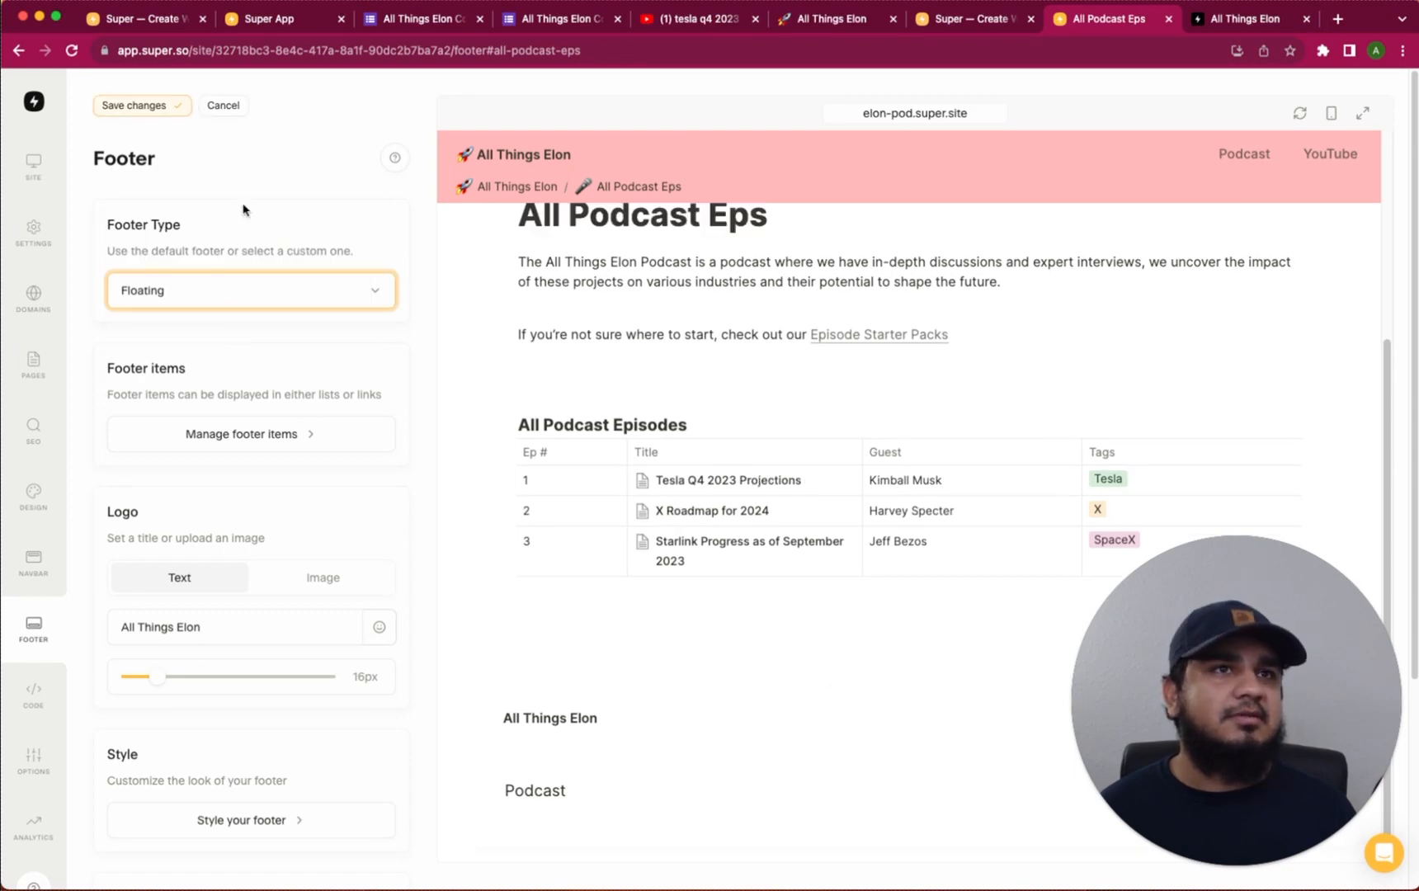
{"action": "left_click", "coordinate": [196, 293]}
{"action": "left_click", "coordinate": [159, 217]}
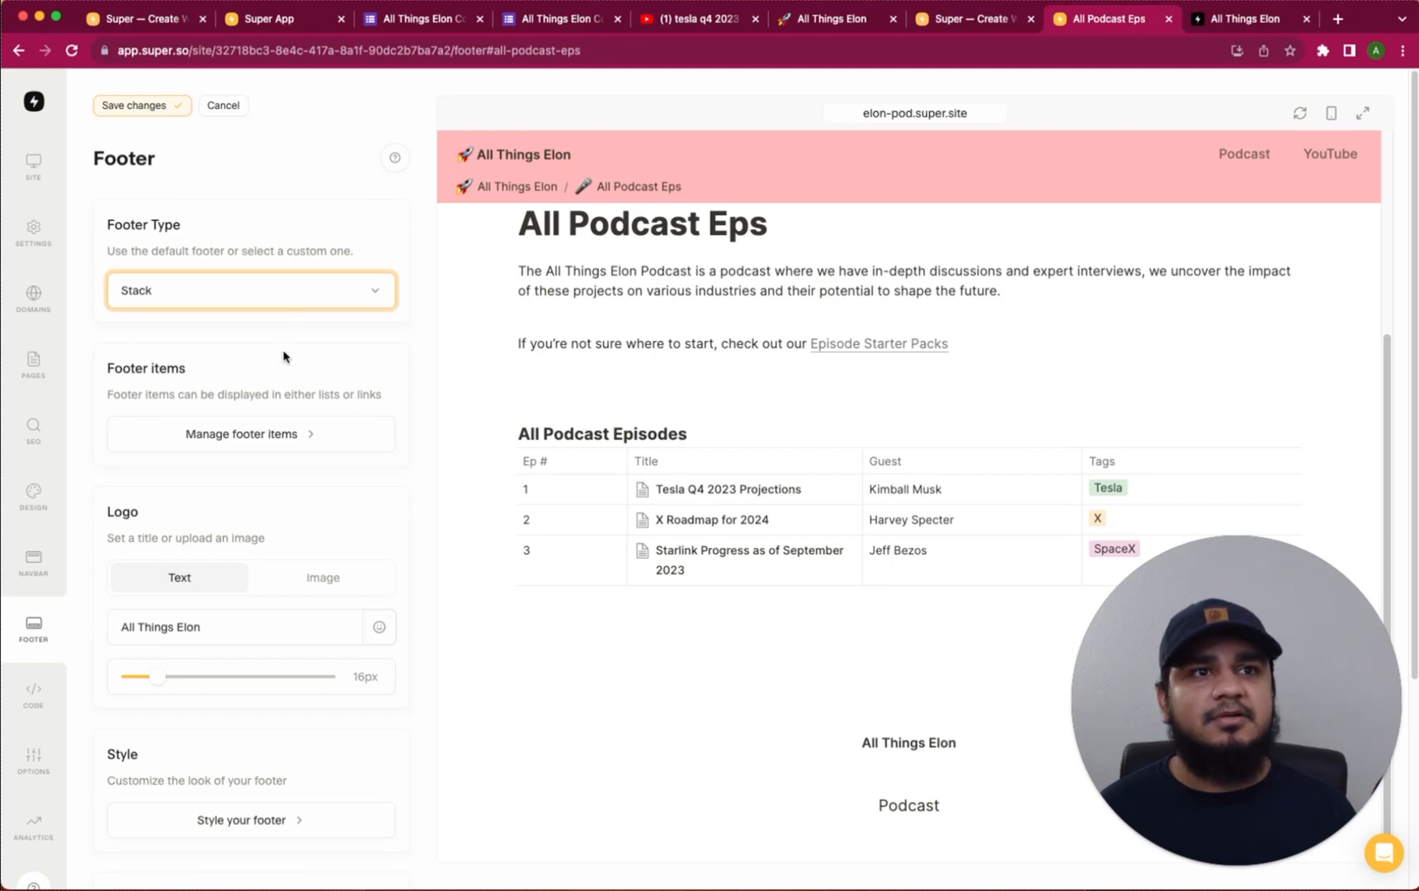
Delete the 'All Things Elon' footer logo title, keeping a text logo
{"action": "scroll", "coordinate": [284, 355], "scroll_direction": "down", "scroll_amount": 5}
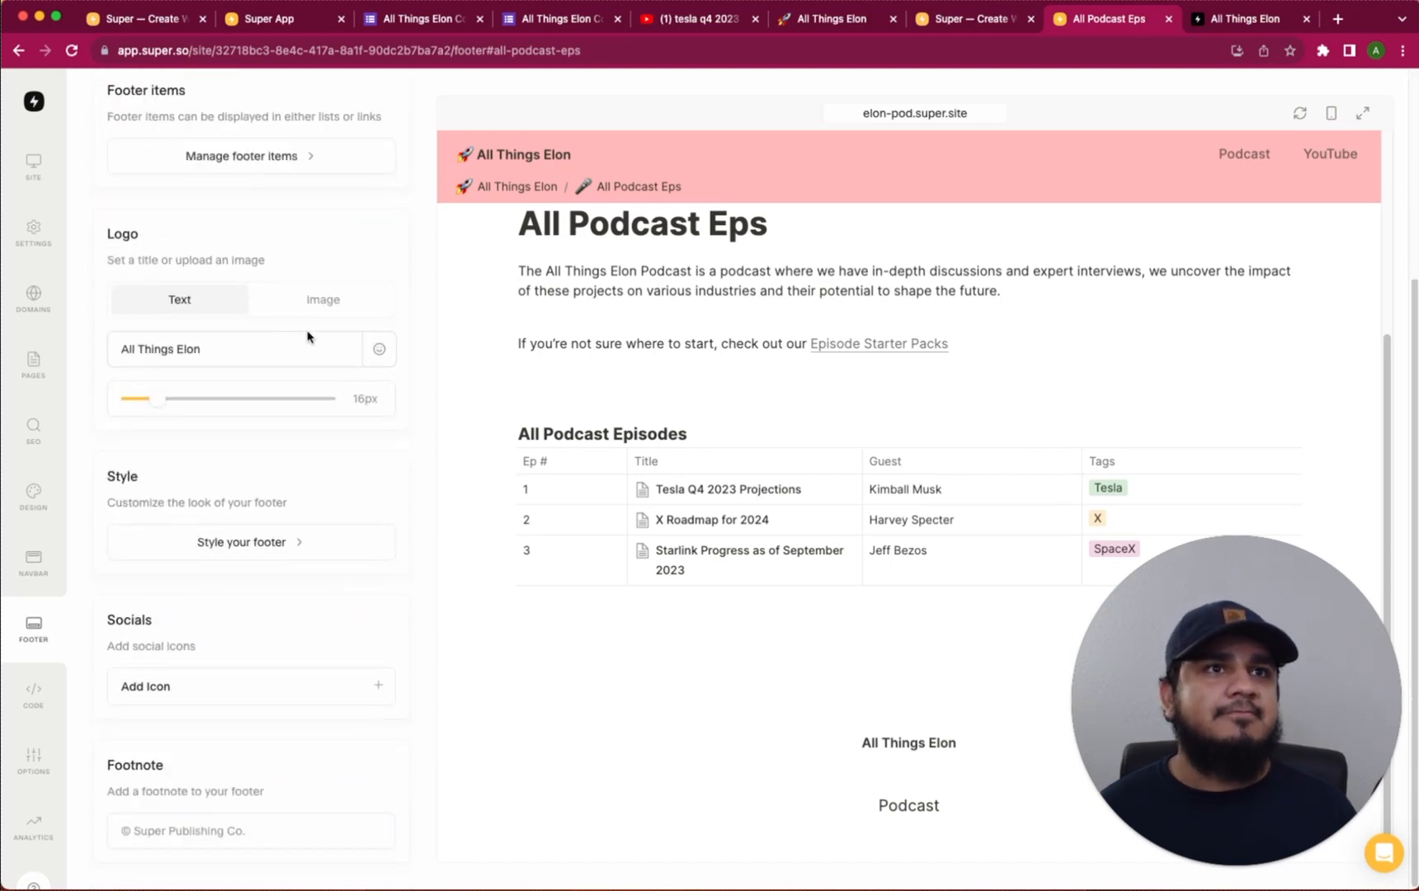
{"action": "left_click", "coordinate": [283, 346]}
{"action": "left_click_drag", "start_coordinate": [282, 346], "coordinate": [110, 345]}
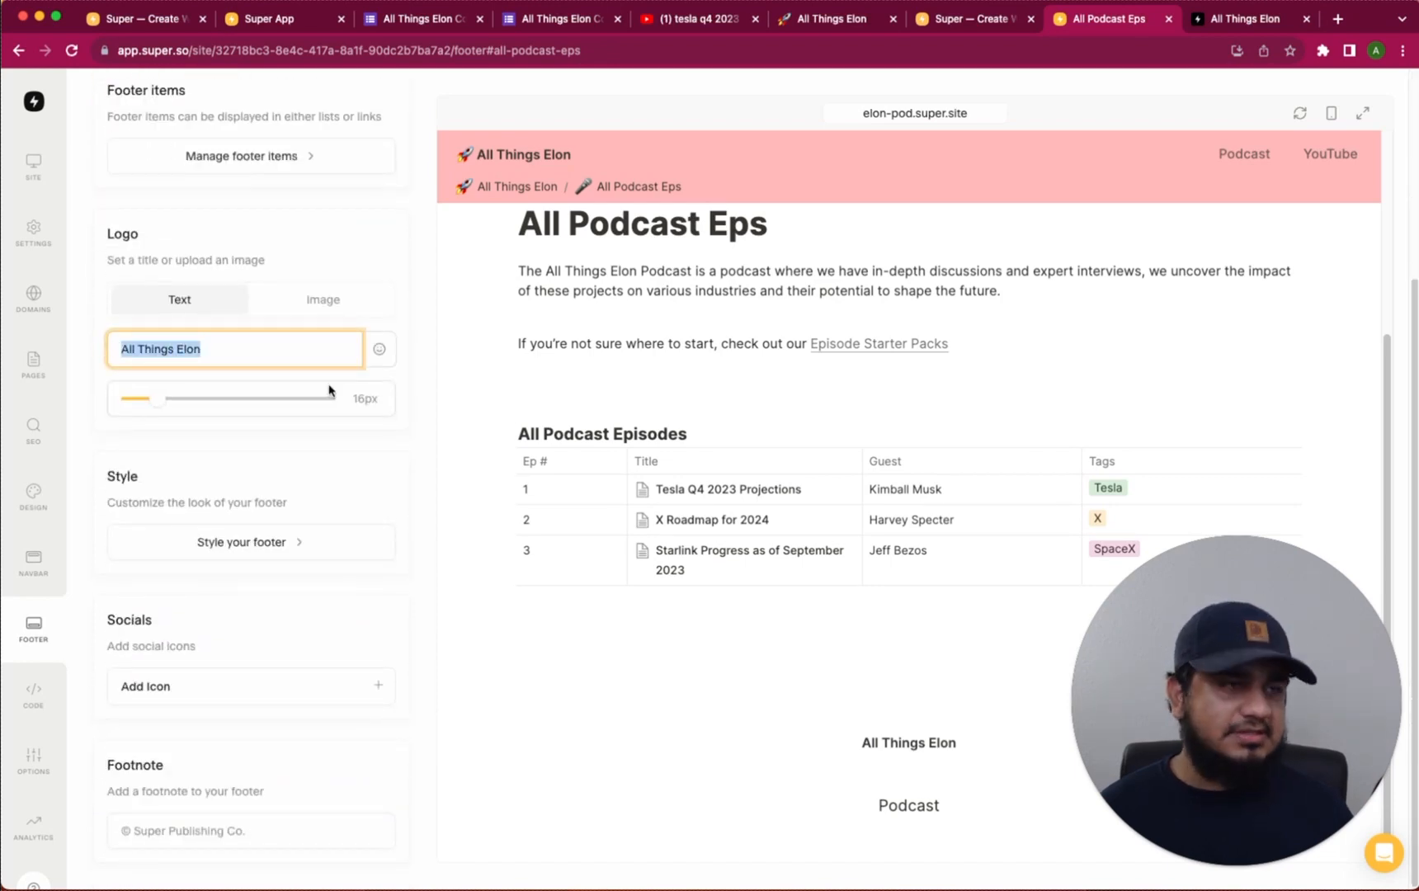
{"action": "key", "text": "BackSpace"}
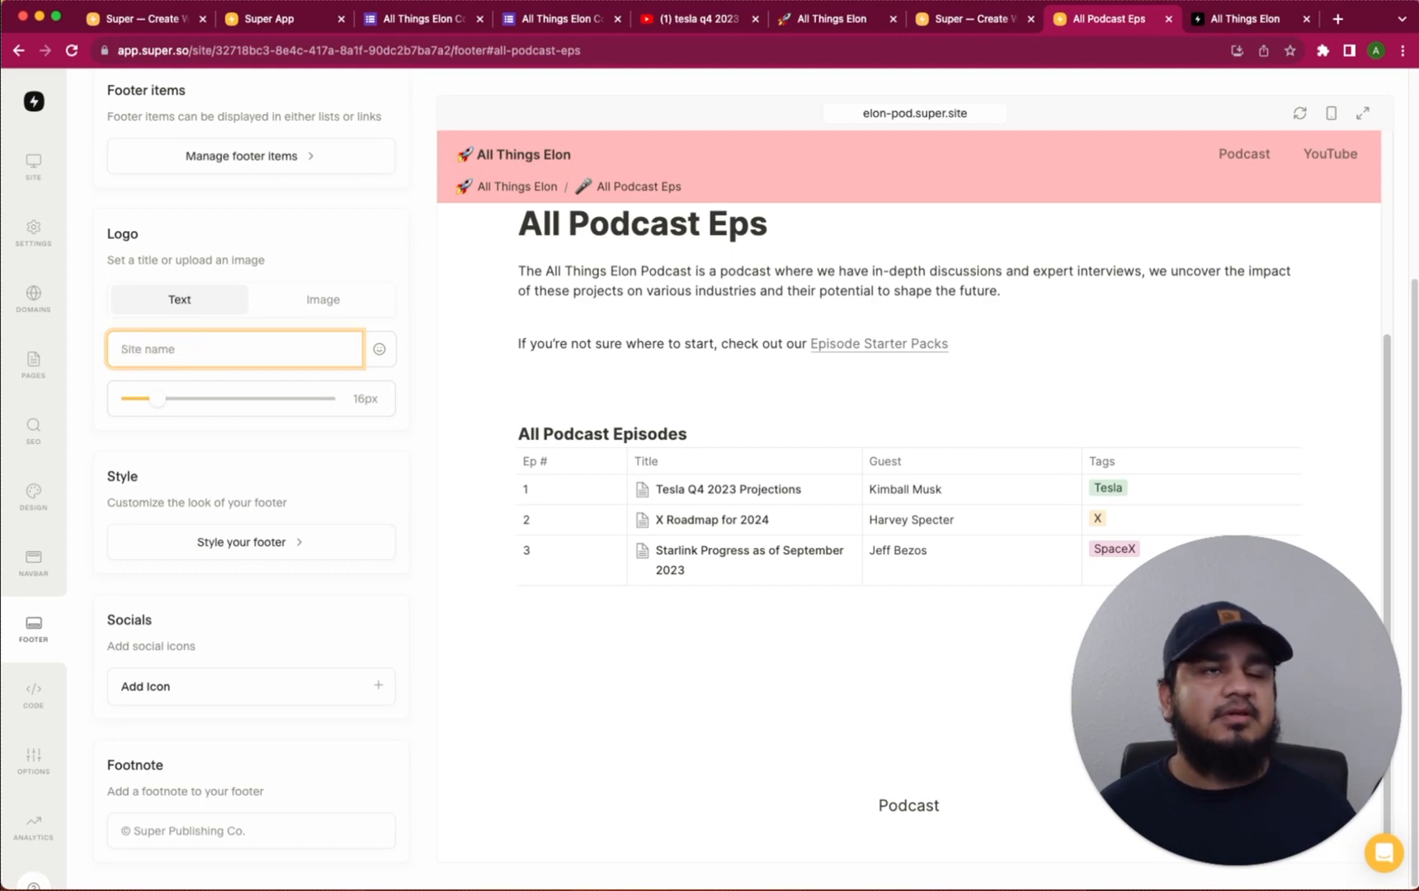
{"action": "left_click", "coordinate": [321, 298]}
{"action": "left_click", "coordinate": [188, 303]}
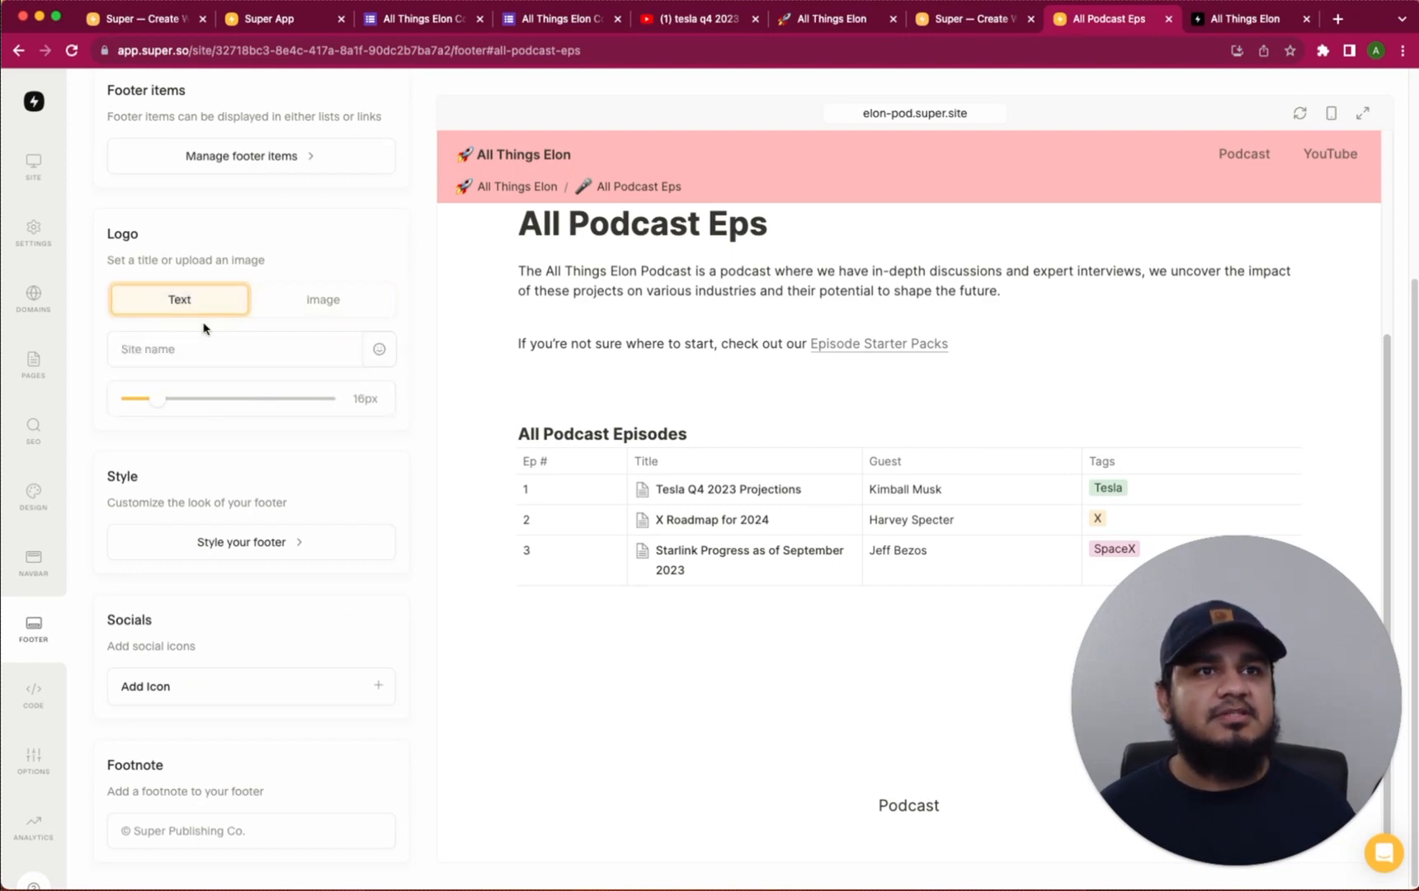
{"action": "left_click", "coordinate": [241, 546]}
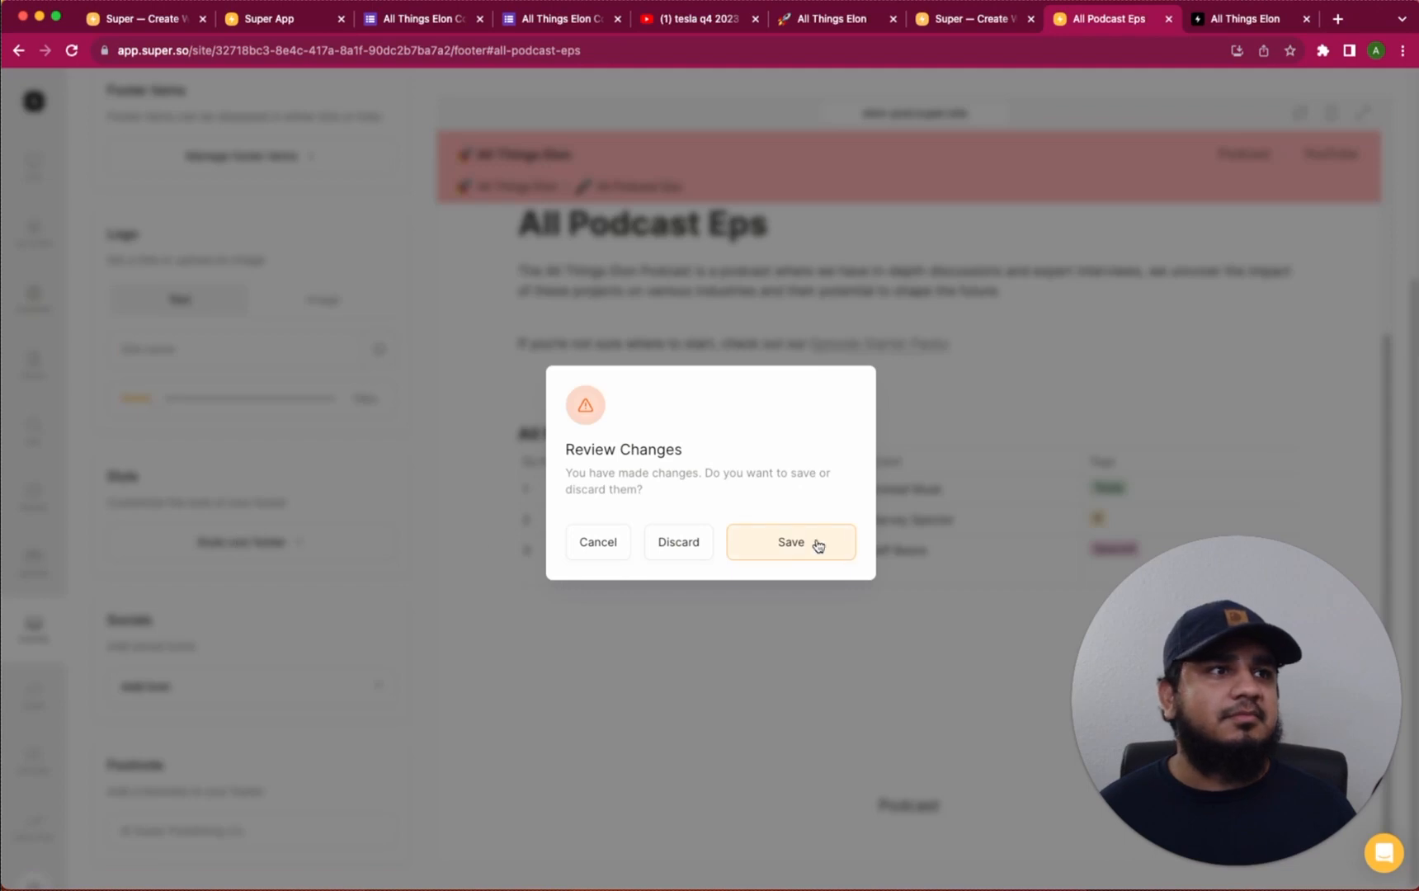
Save the pending footer edits and glance at the footer text colour options
{"action": "left_click", "coordinate": [790, 542]}
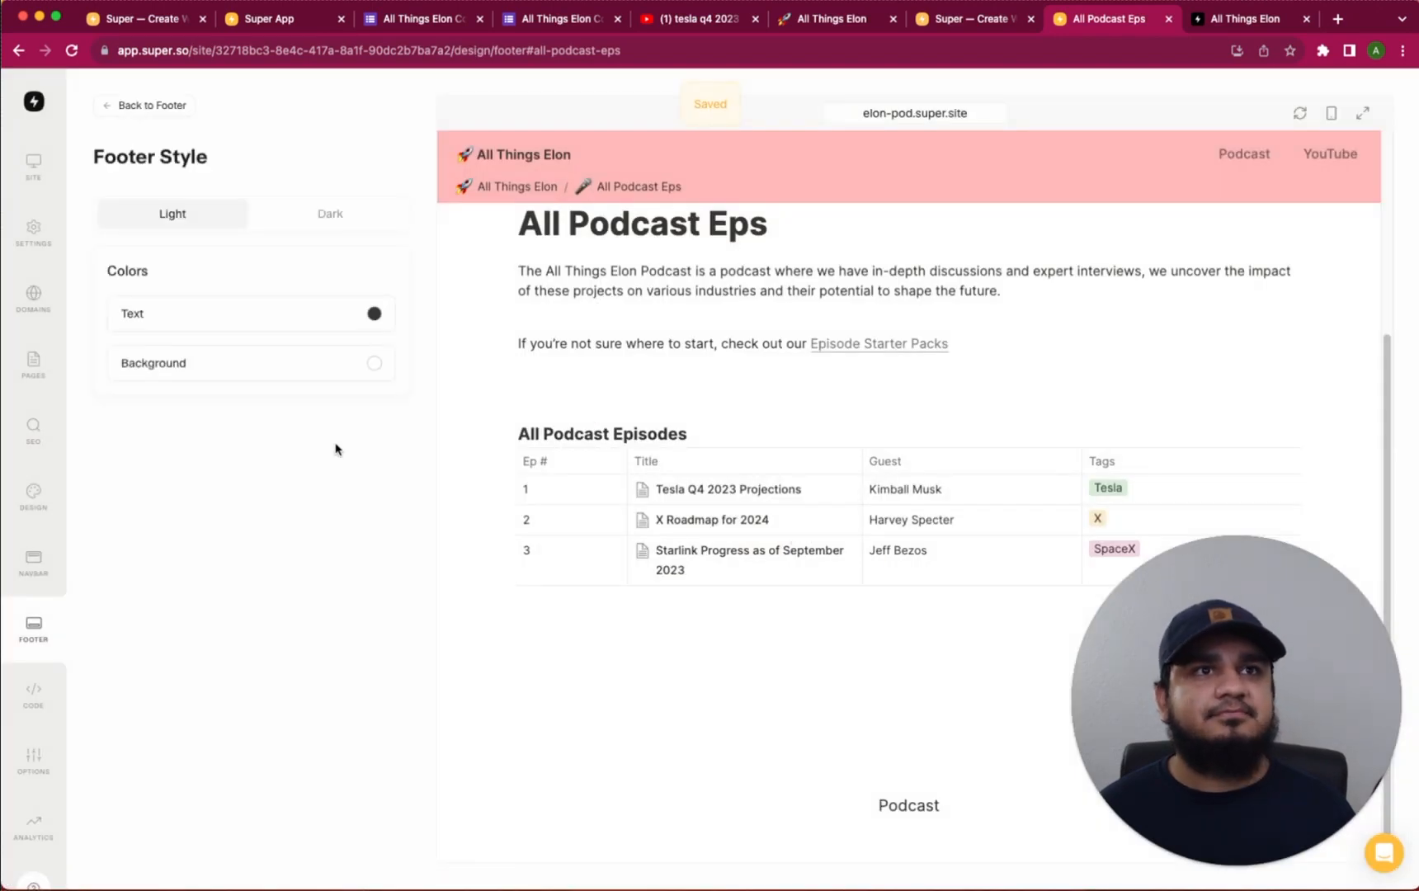
{"action": "left_click", "coordinate": [374, 314]}
{"action": "left_click", "coordinate": [228, 285]}
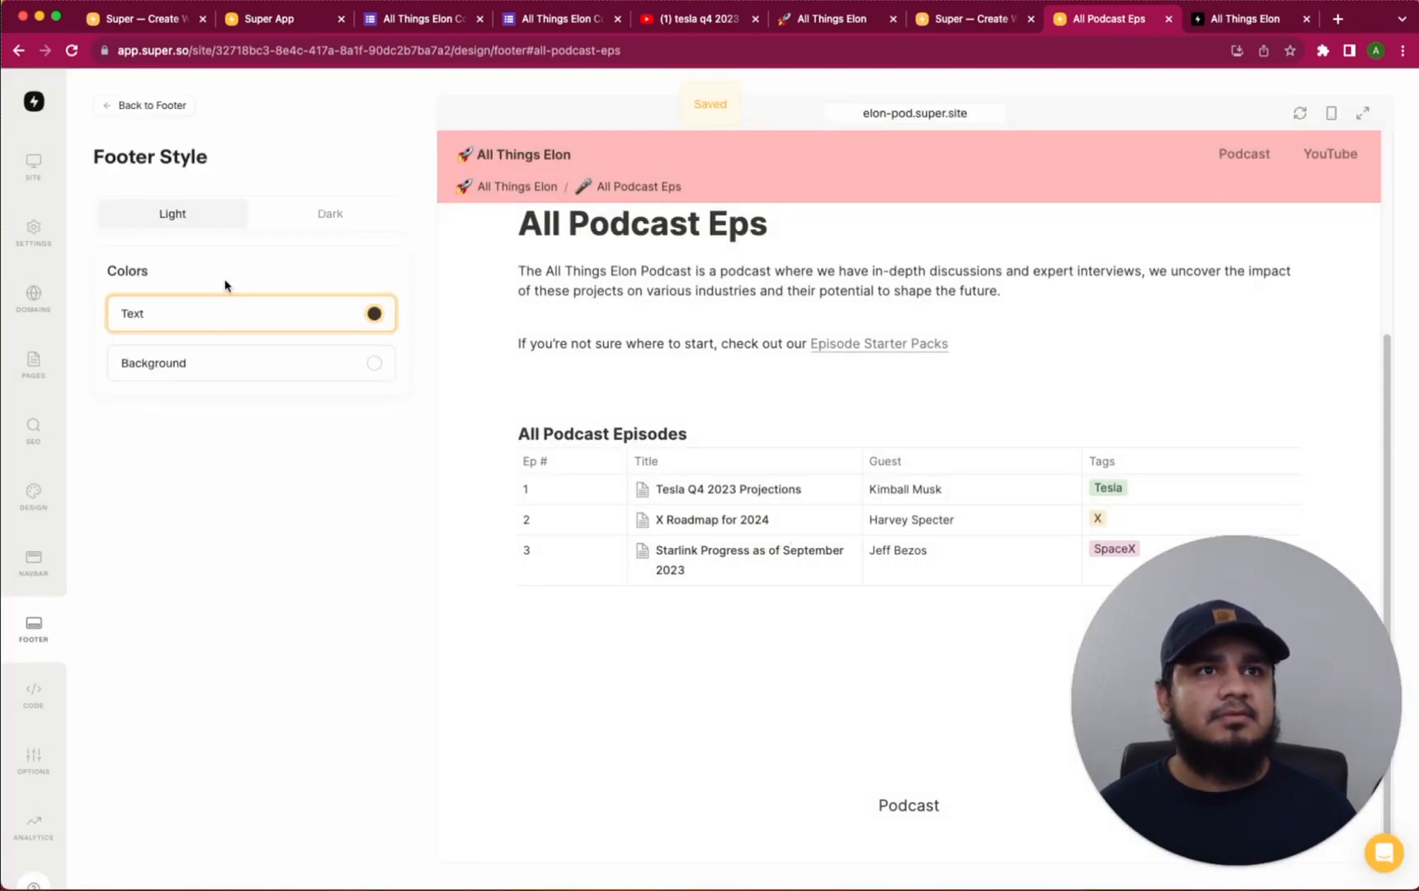
Give the Light-style footer a light pink #ffdede background and save
{"action": "left_click", "coordinate": [260, 364]}
{"action": "left_click_drag", "start_coordinate": [200, 411], "coordinate": [166, 370]}
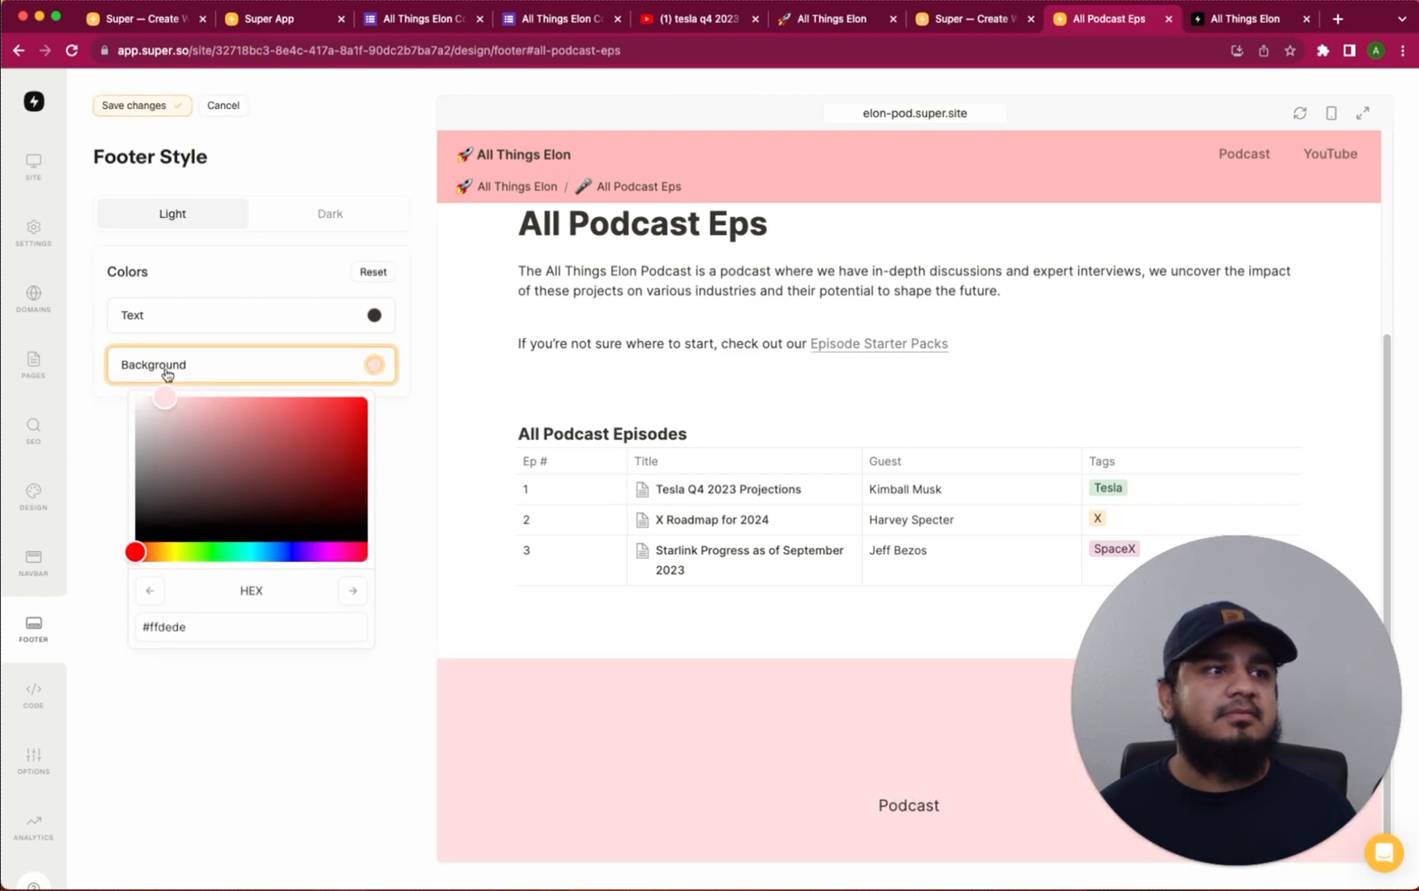
{"action": "left_click", "coordinate": [330, 213]}
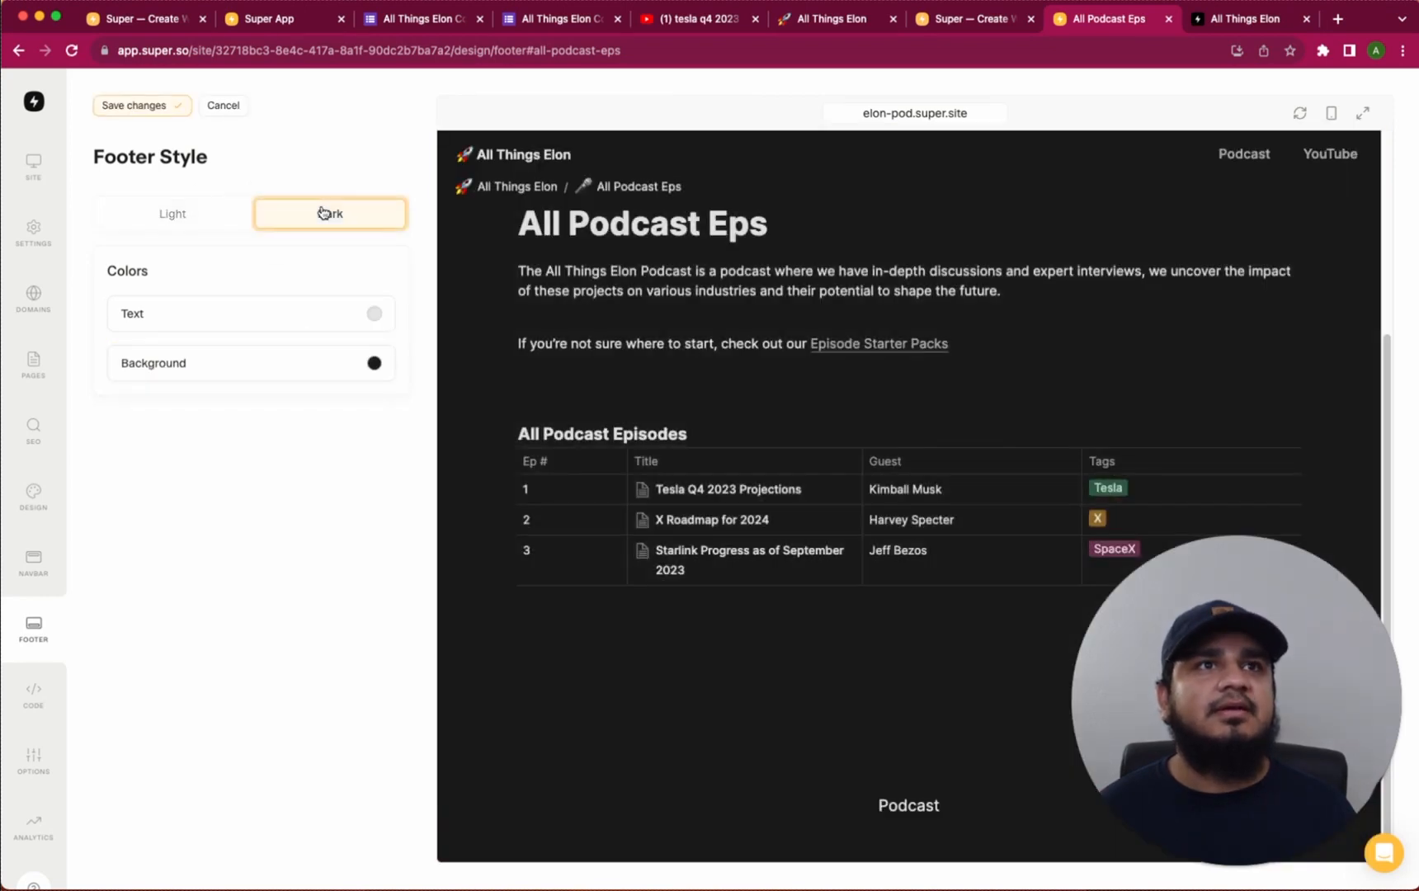
{"action": "left_click", "coordinate": [195, 210]}
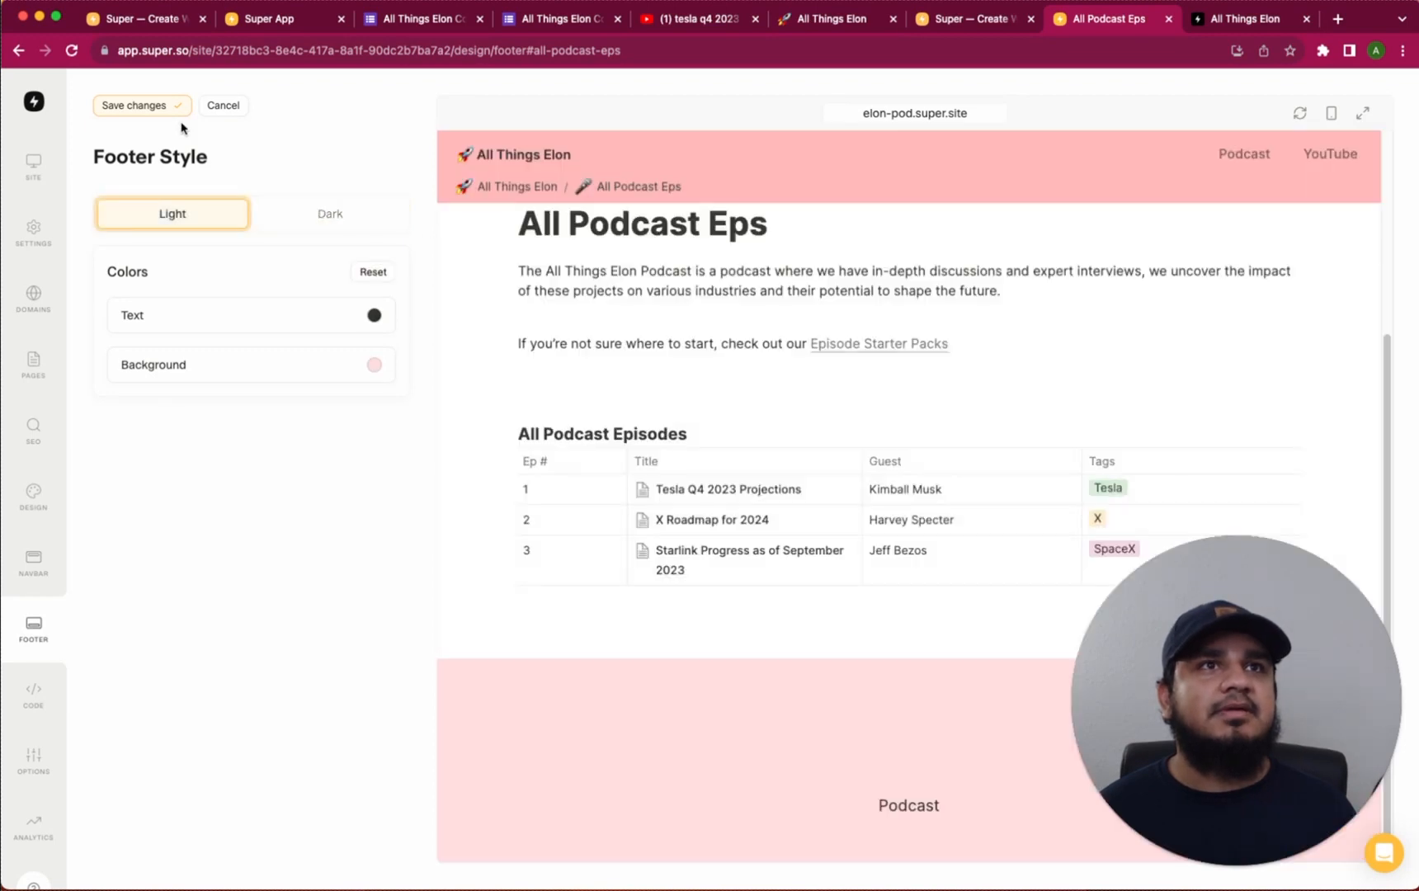
{"action": "left_click", "coordinate": [158, 106]}
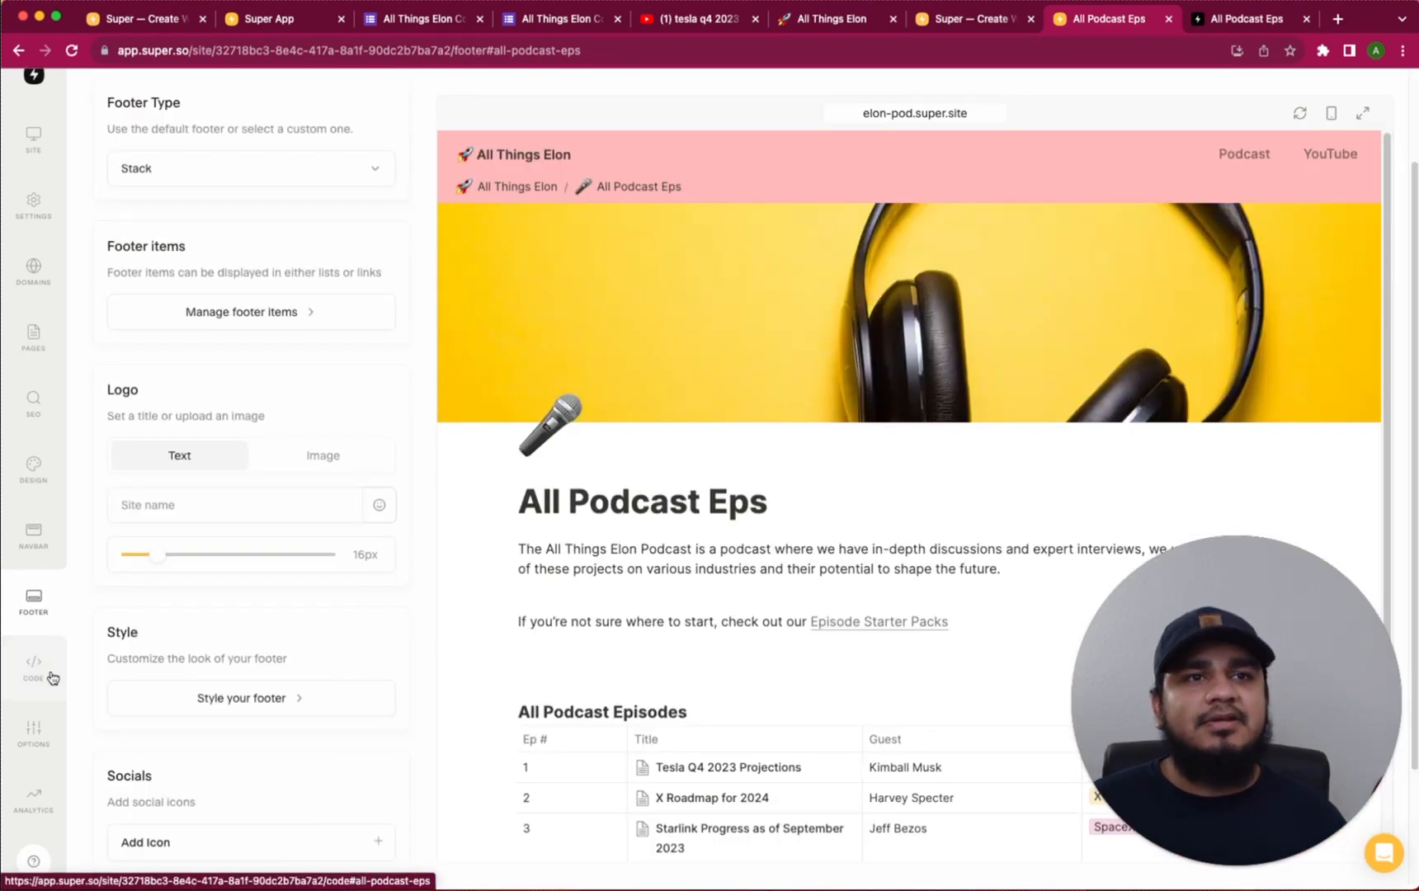
Enable Site Search in the site options
{"action": "left_click", "coordinate": [24, 734]}
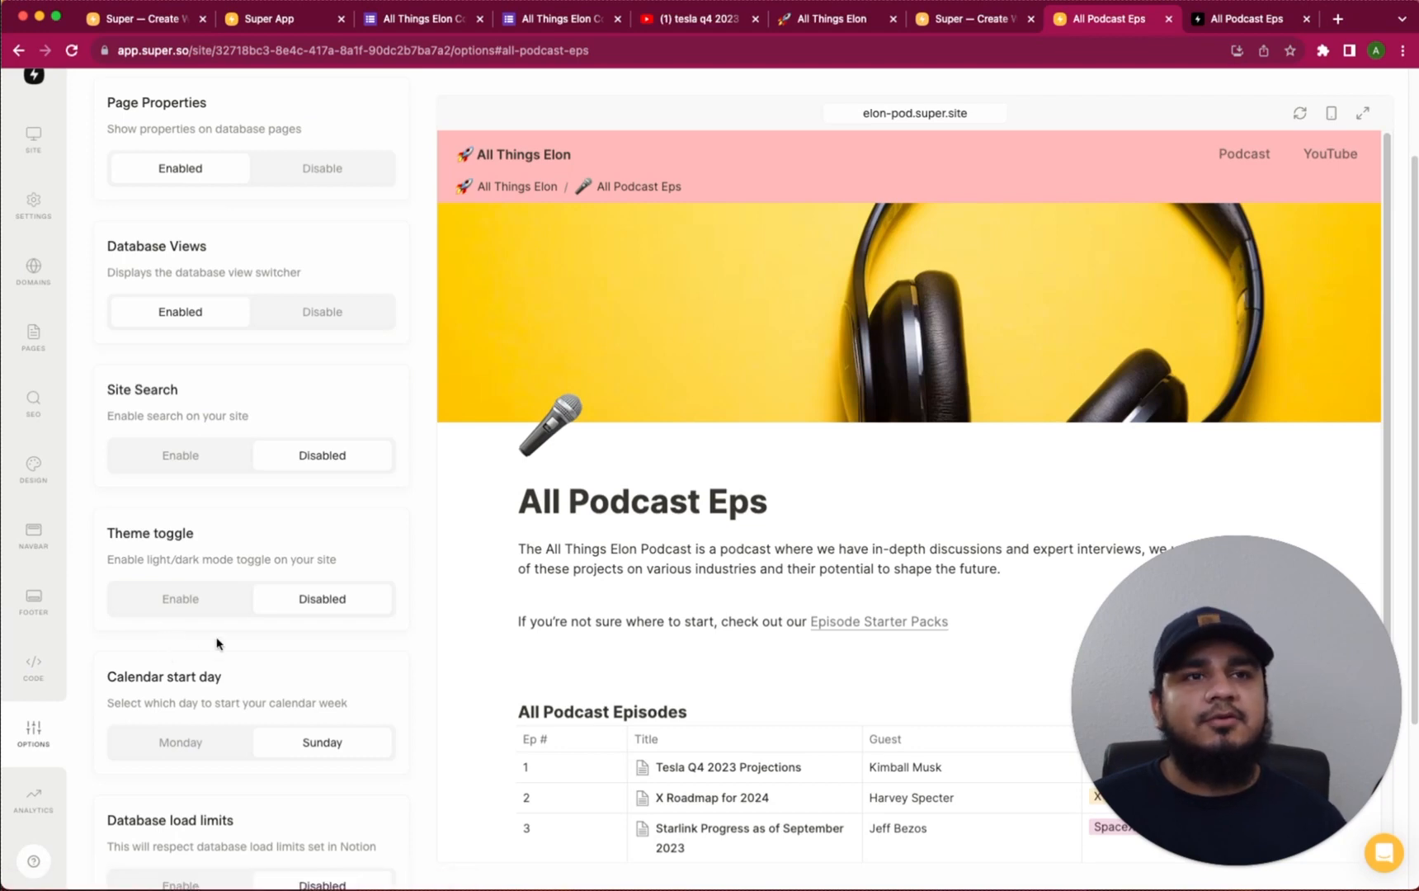
{"action": "left_click", "coordinate": [176, 458]}
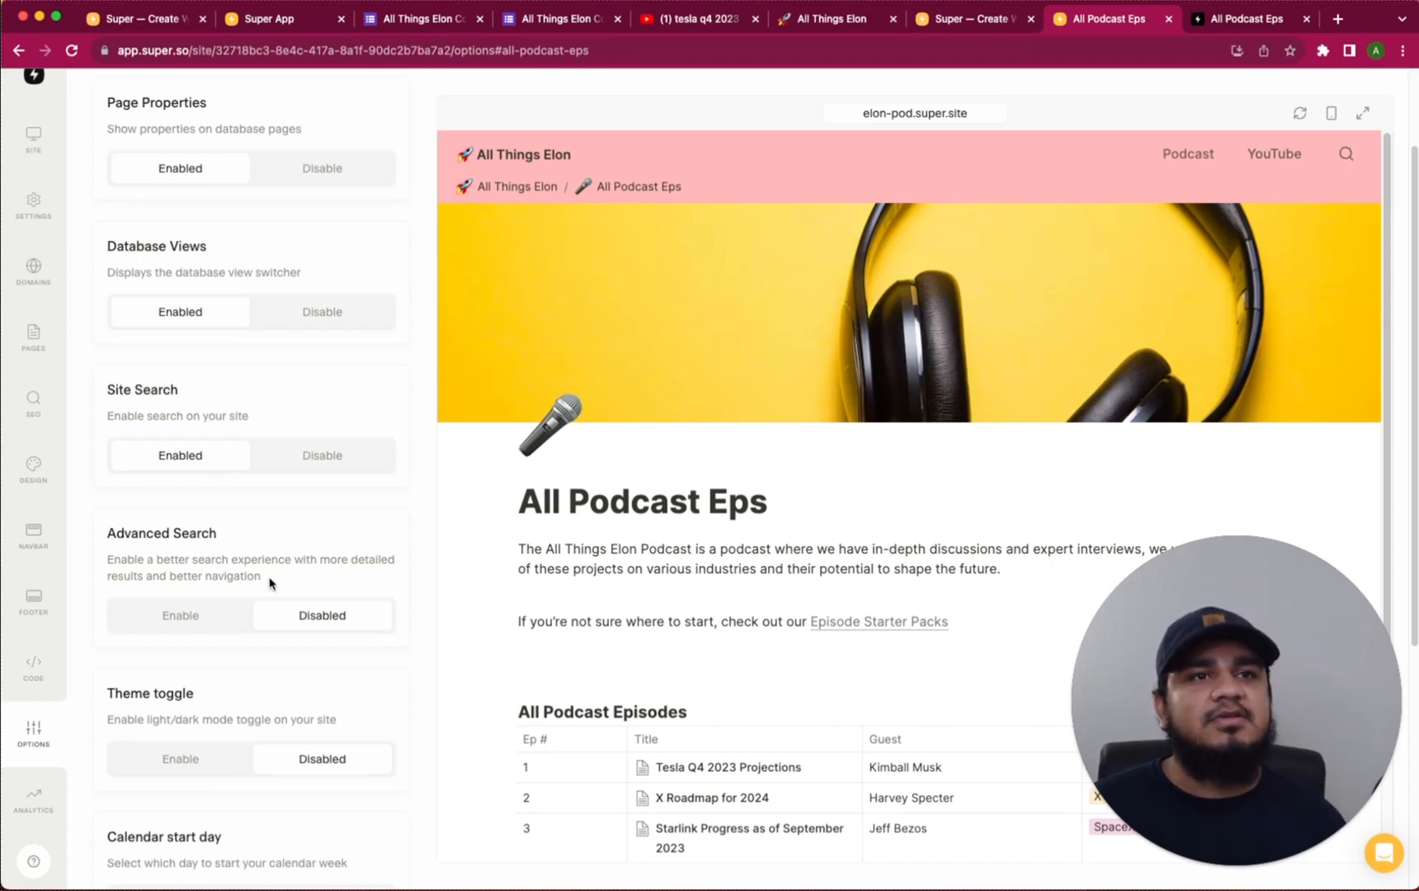
{"action": "scroll", "coordinate": [270, 584], "scroll_direction": "down", "scroll_amount": 3}
{"action": "scroll", "coordinate": [280, 574], "scroll_direction": "down", "scroll_amount": 2}
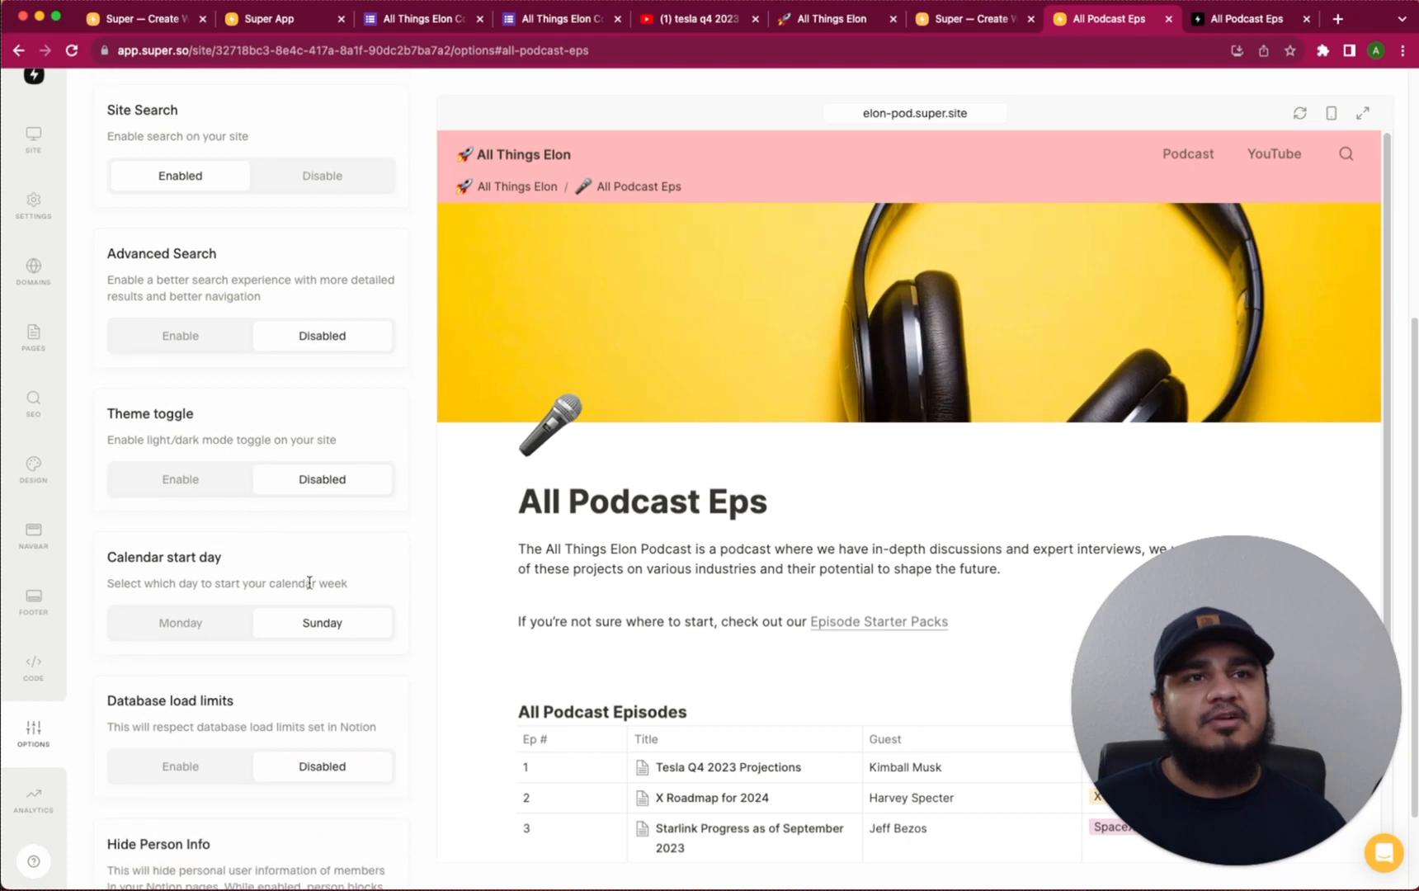
{"action": "scroll", "coordinate": [337, 623], "scroll_direction": "down", "scroll_amount": 2}
{"action": "scroll", "coordinate": [339, 623], "scroll_direction": "down", "scroll_amount": 1}
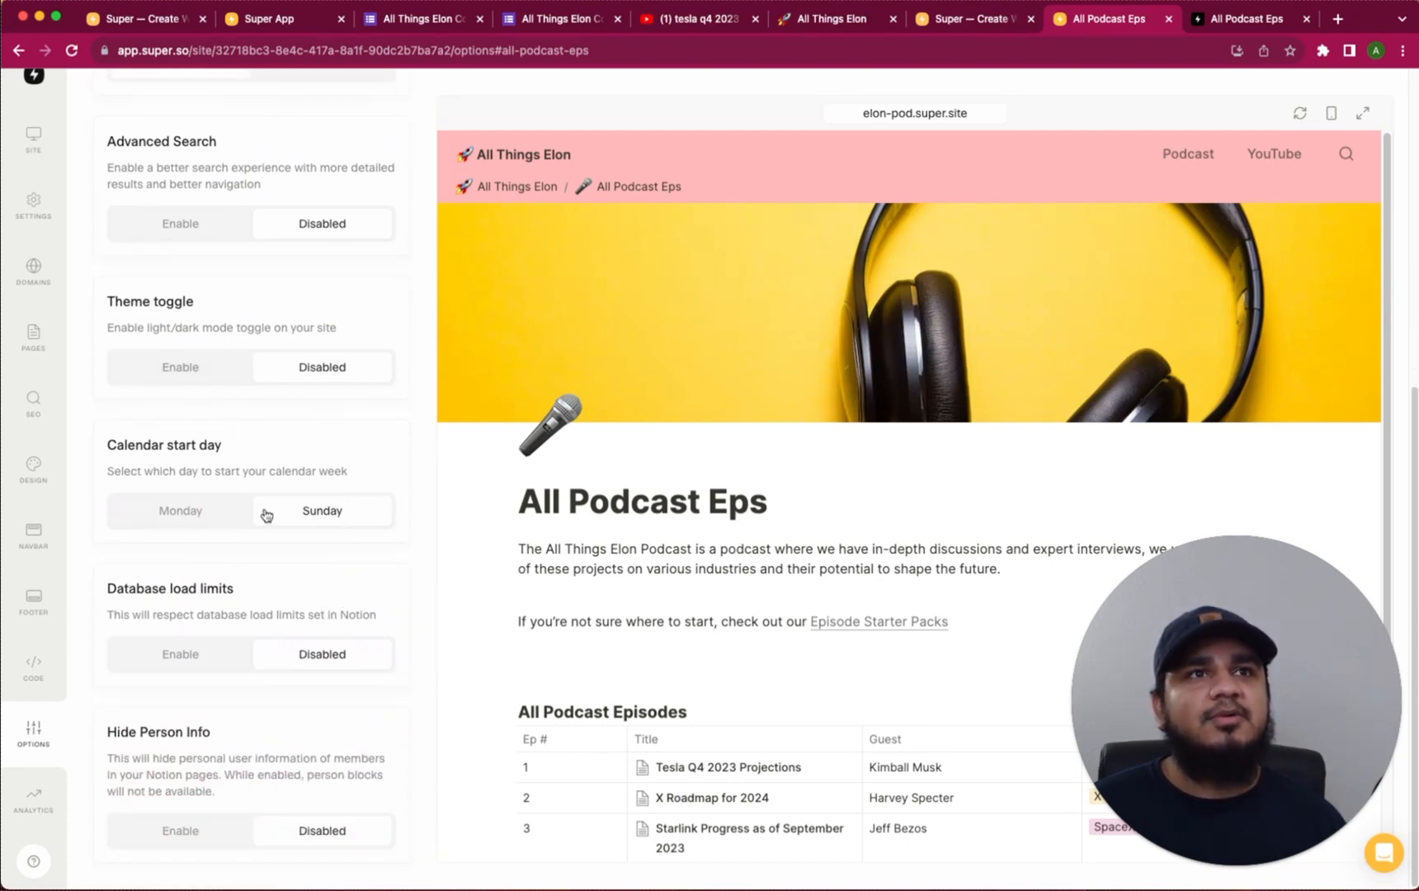
{"action": "left_click_drag", "start_coordinate": [110, 328], "coordinate": [222, 327]}
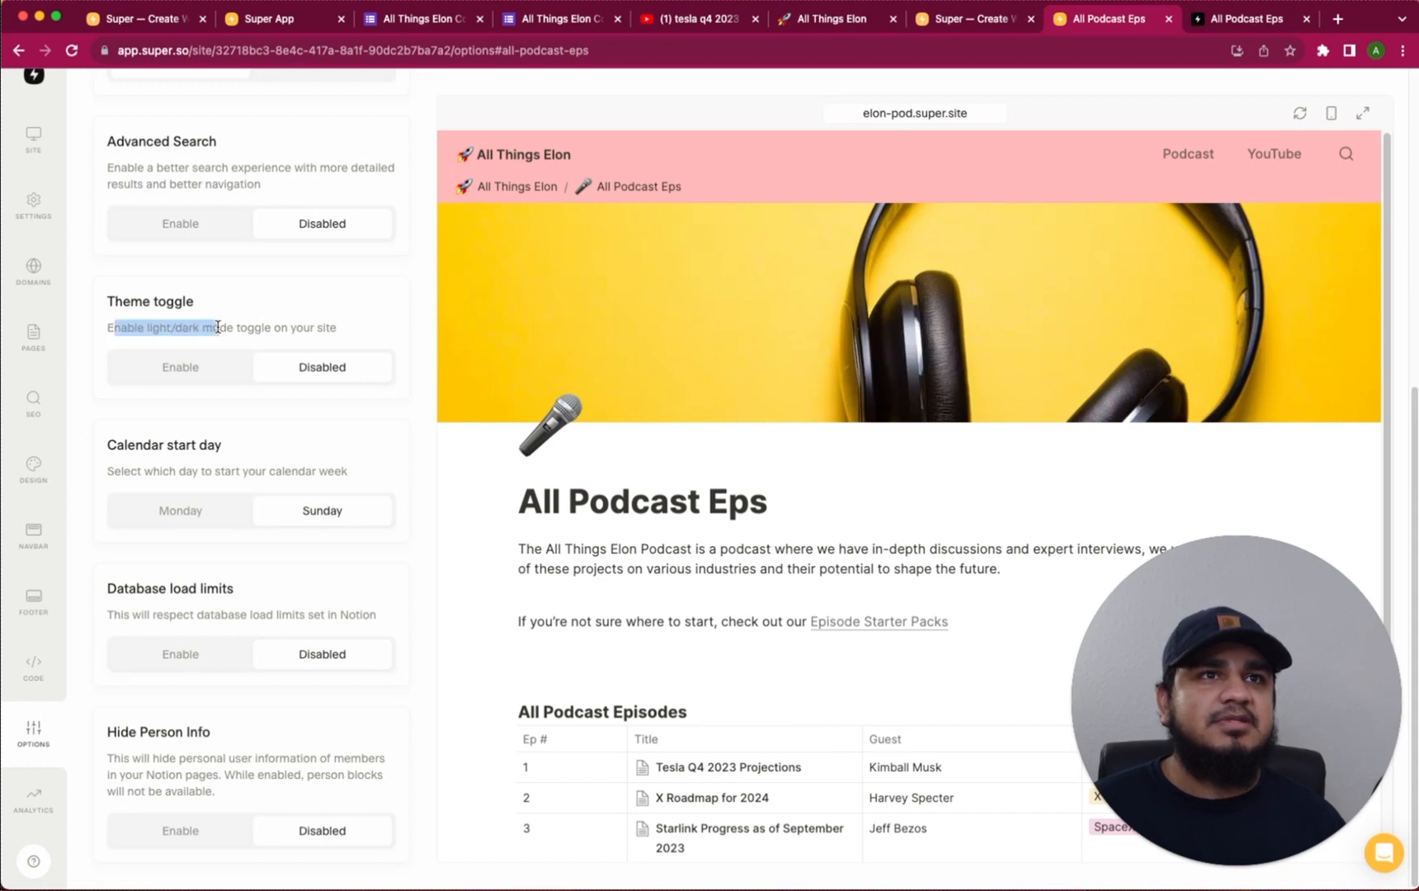
Enable the light/dark theme toggle, test both themes in the preview, and save
{"action": "left_click", "coordinate": [183, 369]}
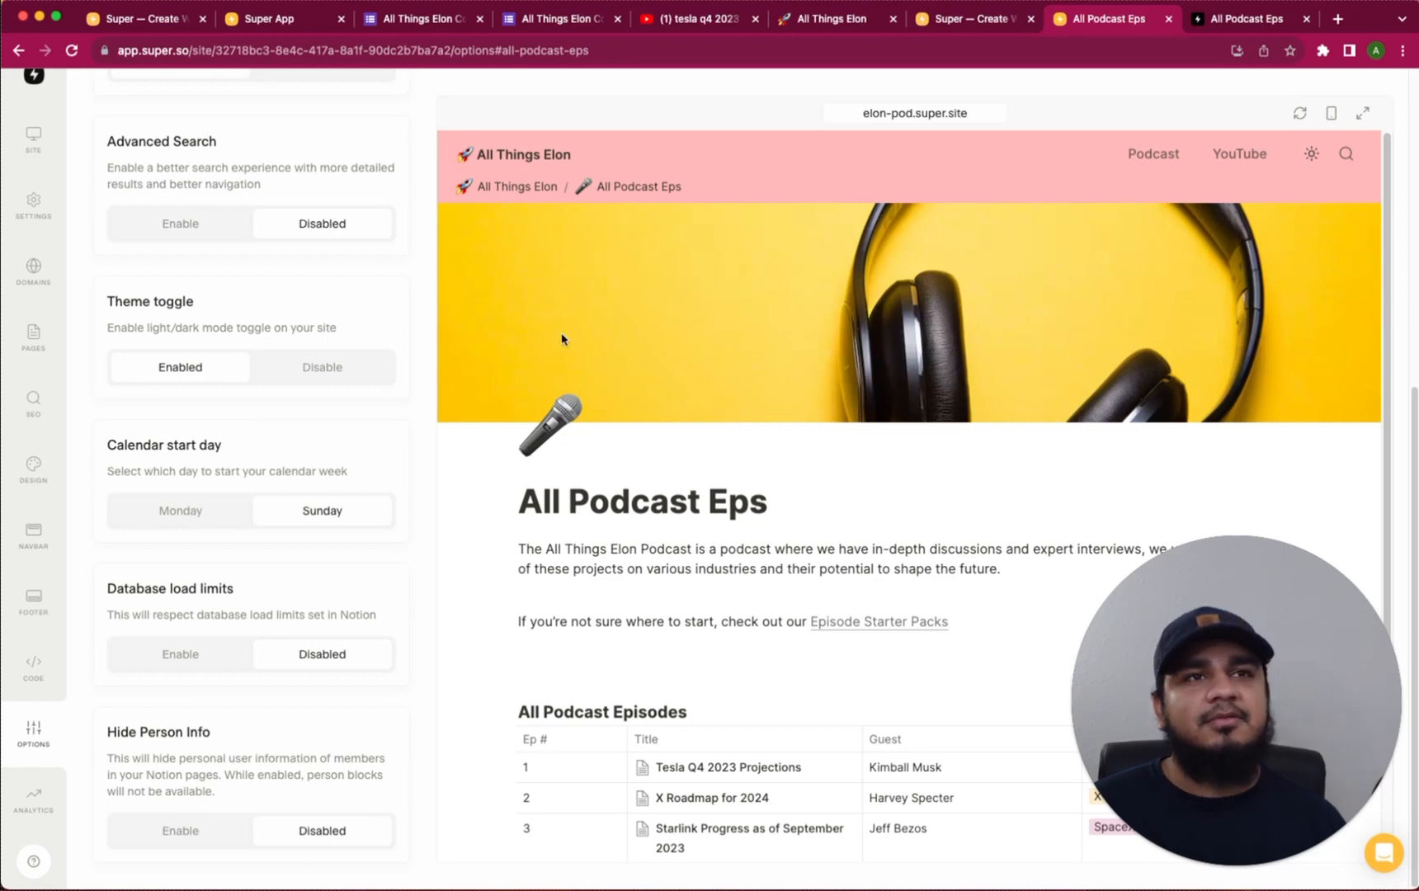
{"action": "left_click", "coordinate": [1312, 155]}
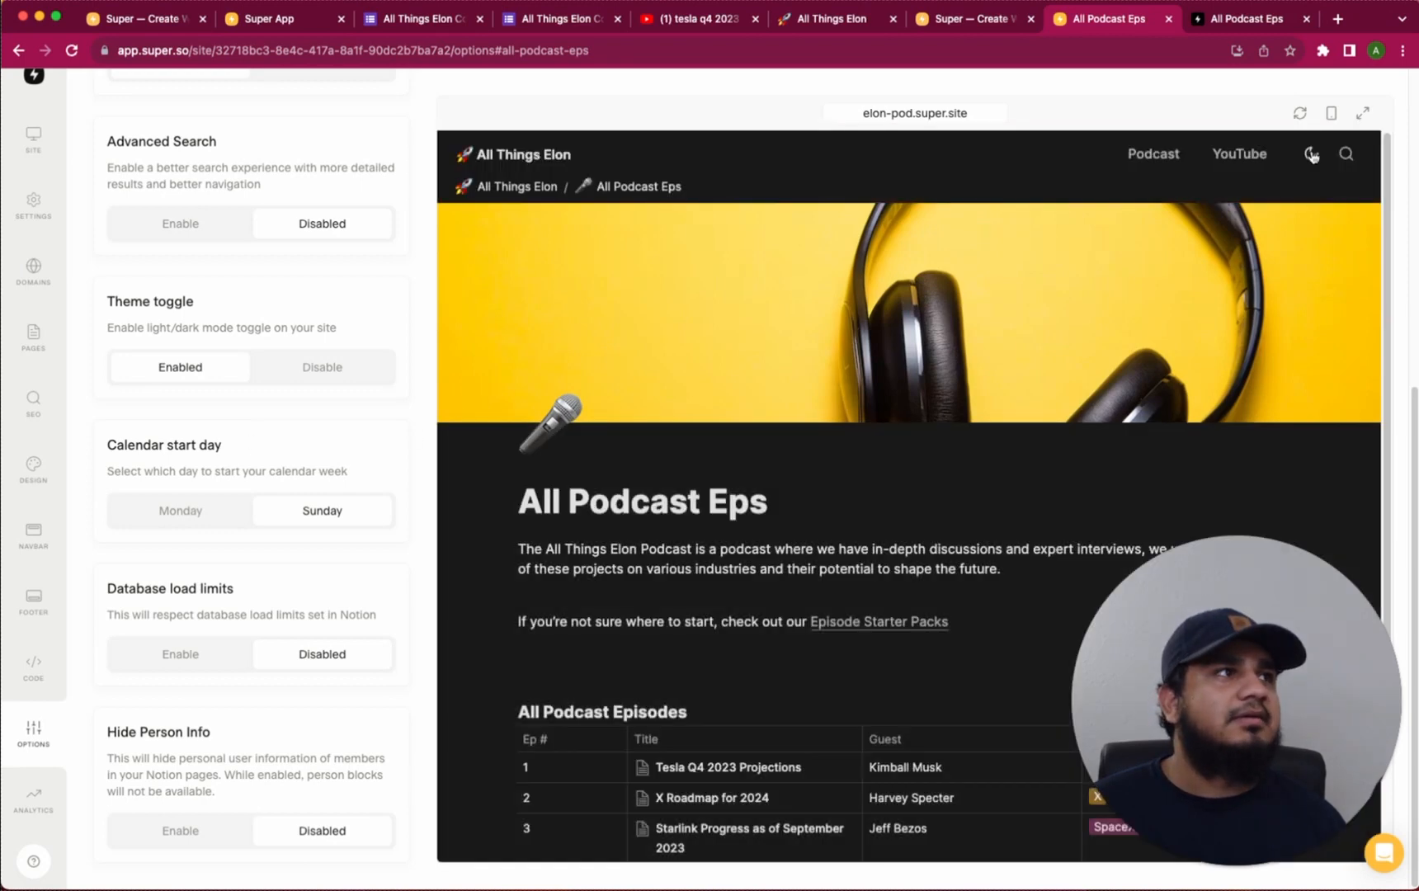
{"action": "scroll", "coordinate": [1020, 396], "scroll_direction": "down", "scroll_amount": 4}
{"action": "scroll", "coordinate": [1020, 396], "scroll_direction": "up", "scroll_amount": 4}
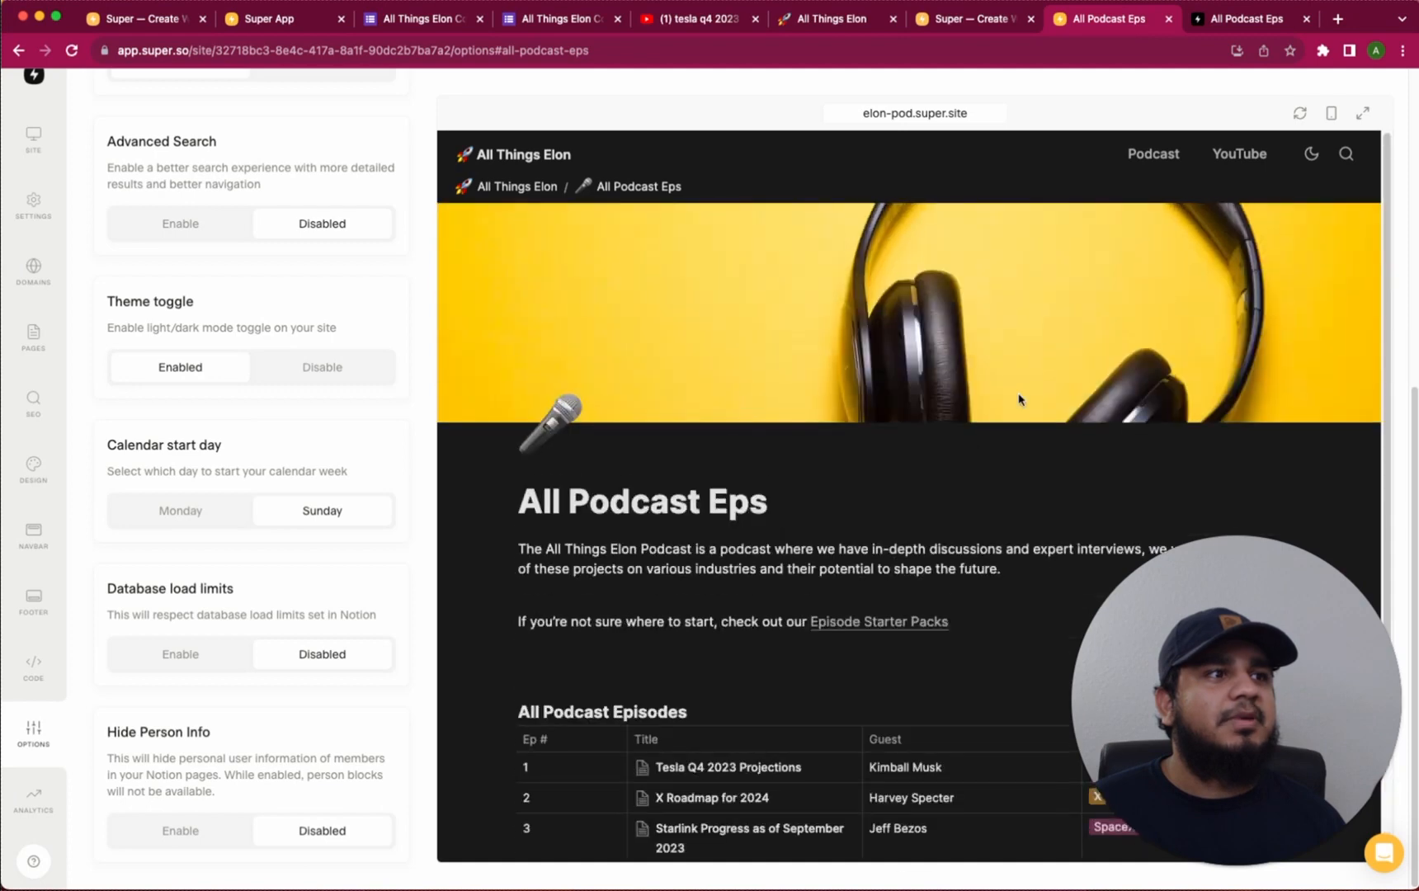
{"action": "left_click", "coordinate": [1313, 155]}
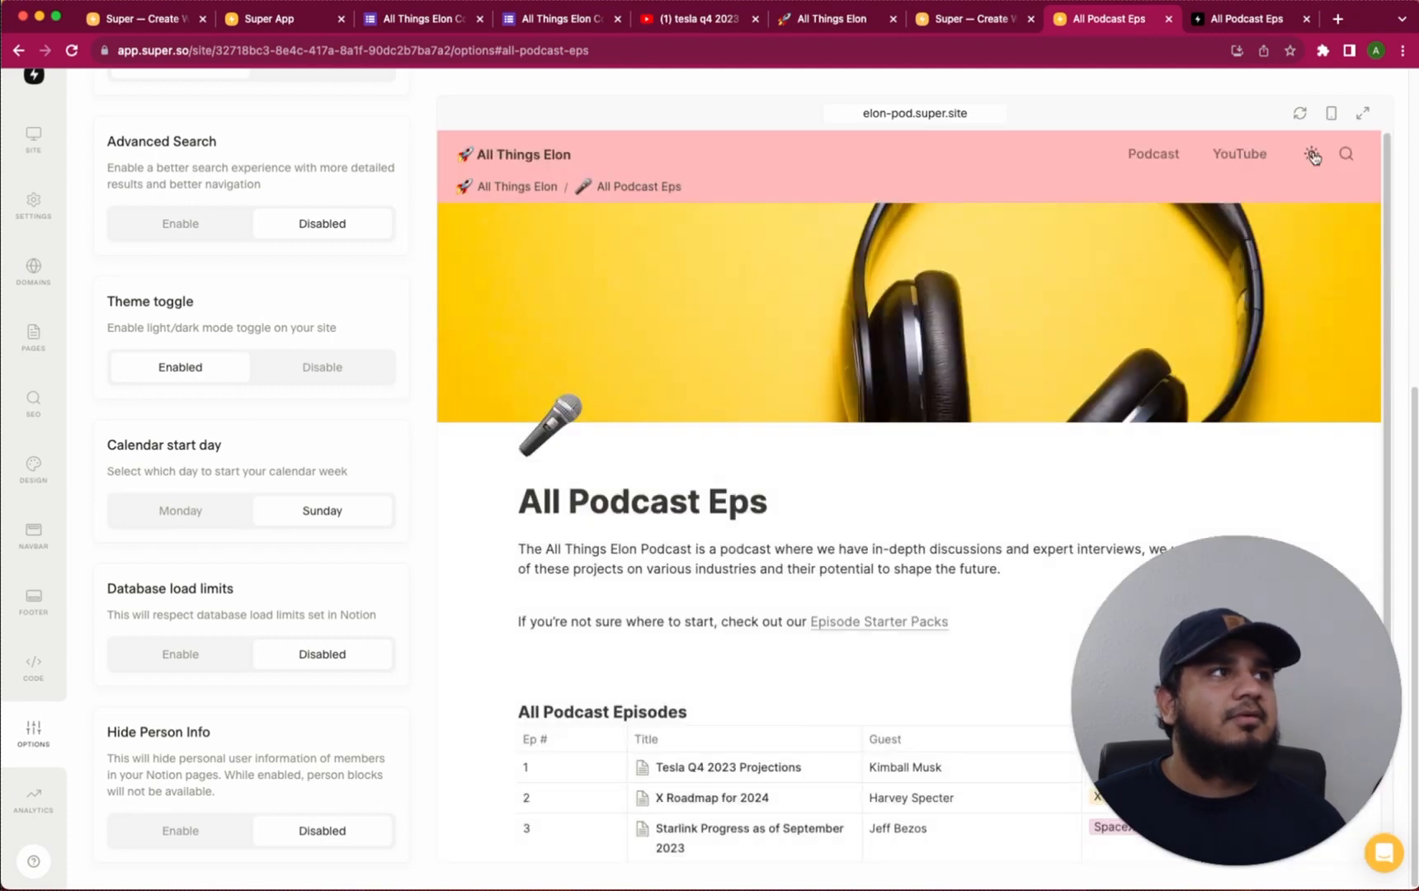
{"action": "scroll", "coordinate": [235, 532], "scroll_direction": "up", "scroll_amount": 6}
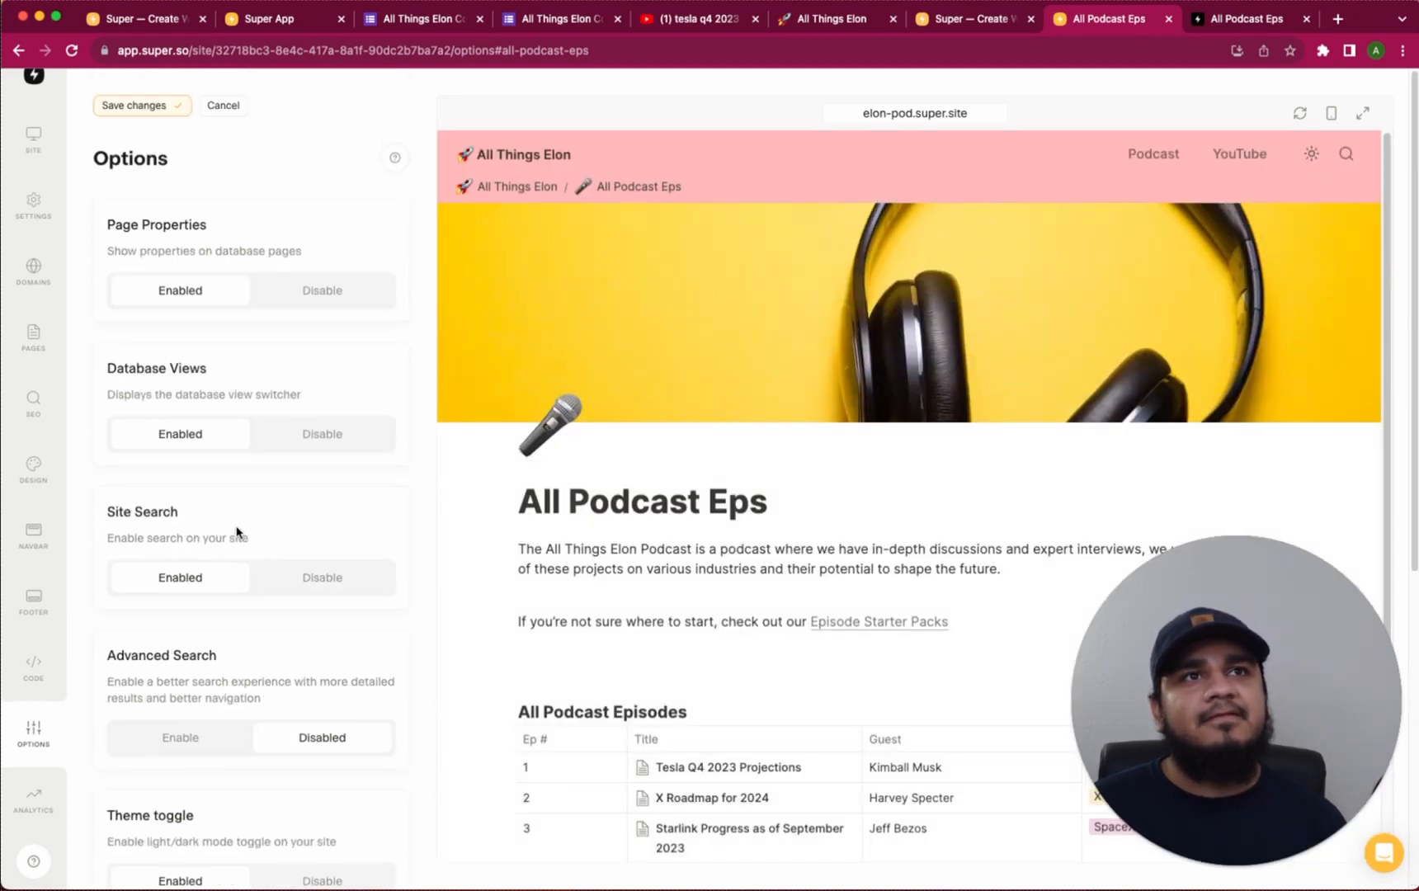
{"action": "left_click", "coordinate": [150, 114]}
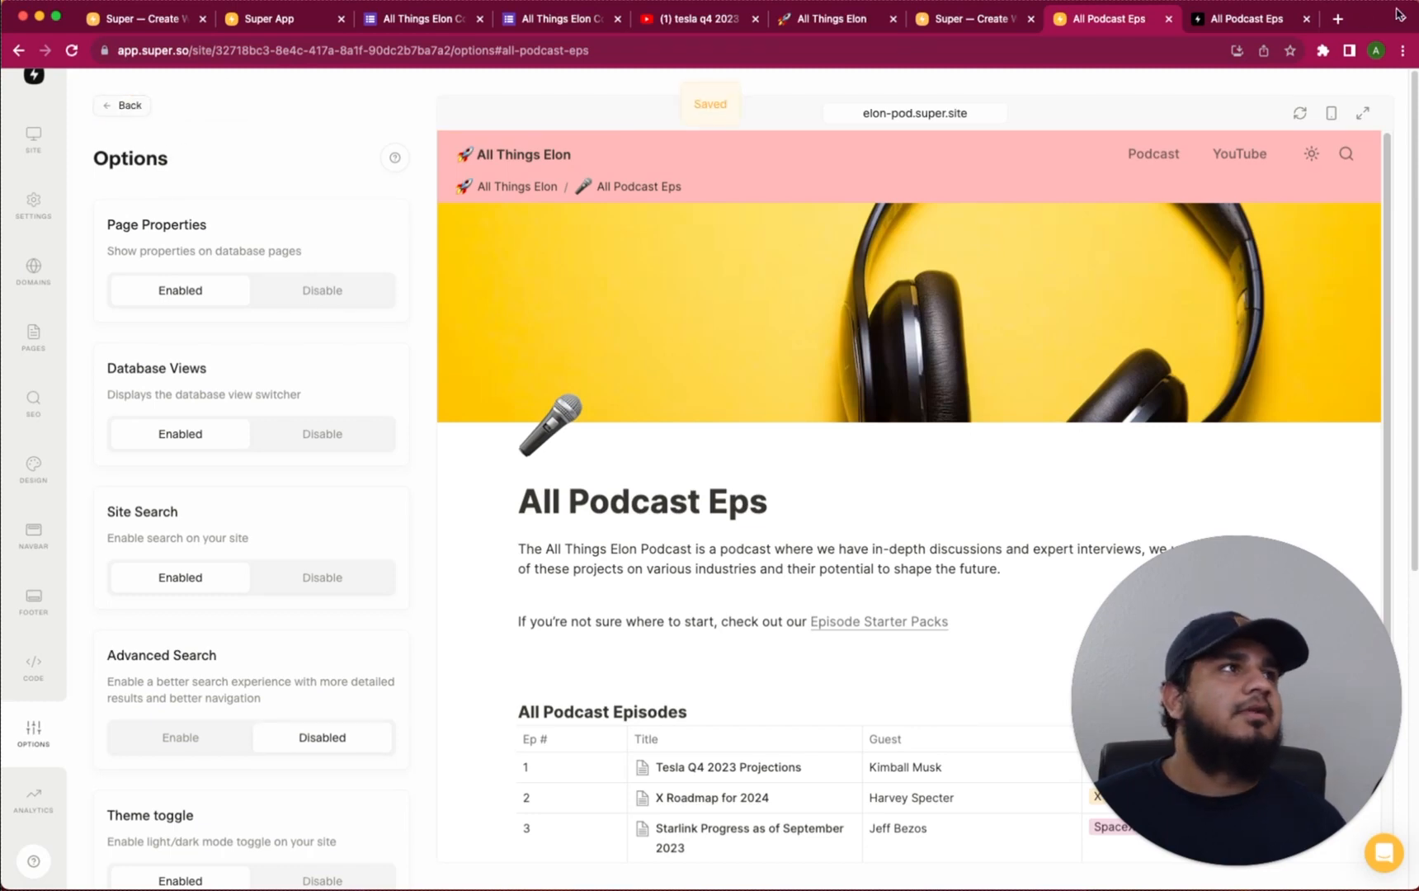
{"action": "left_click", "coordinate": [1303, 20]}
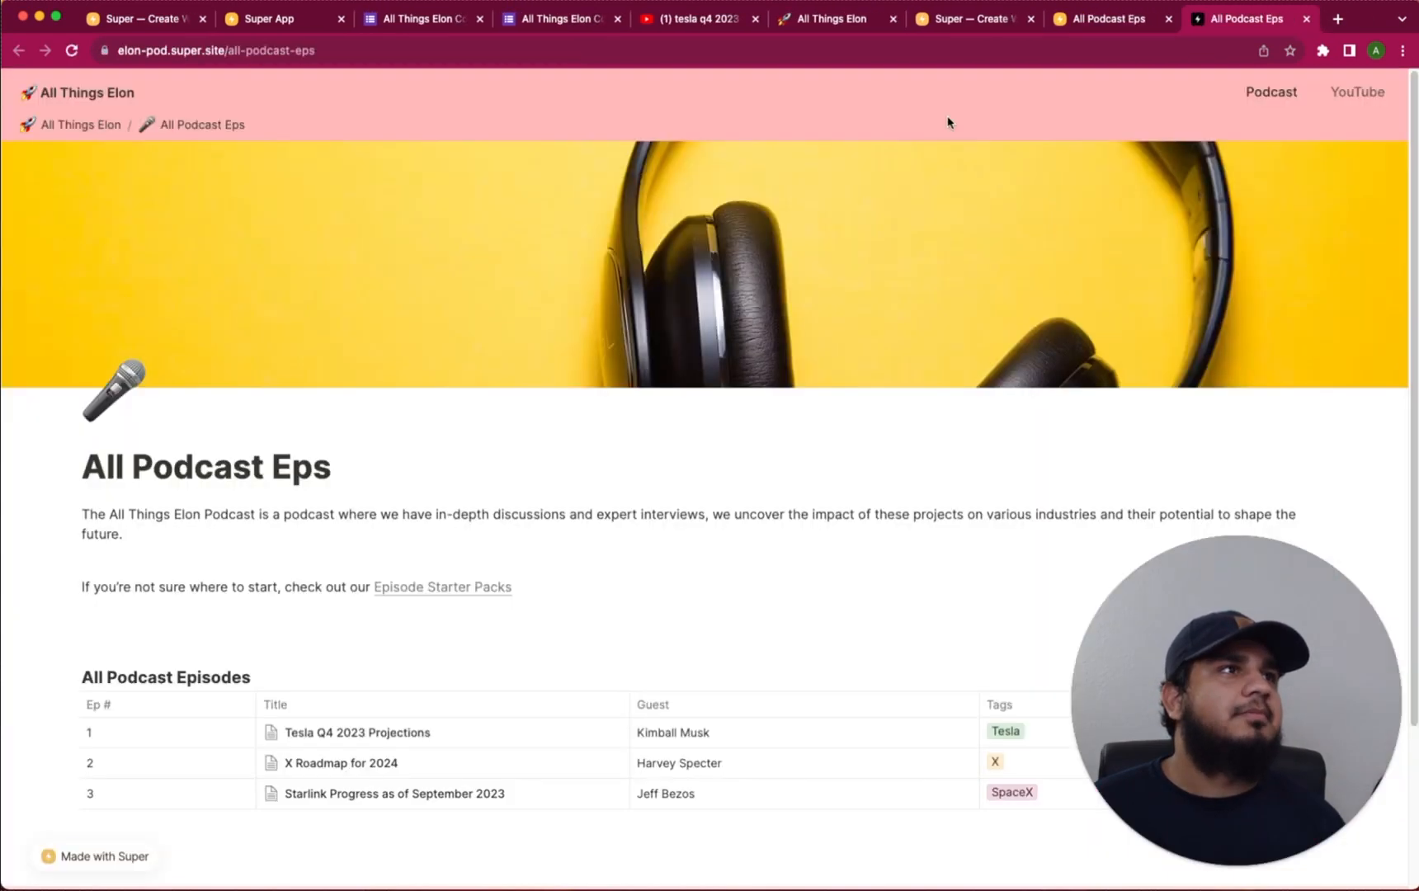
On the live site, switch to dark theme and search 'q4' to open the Tesla Q4 2023 Projections episode
{"action": "left_click", "coordinate": [83, 91]}
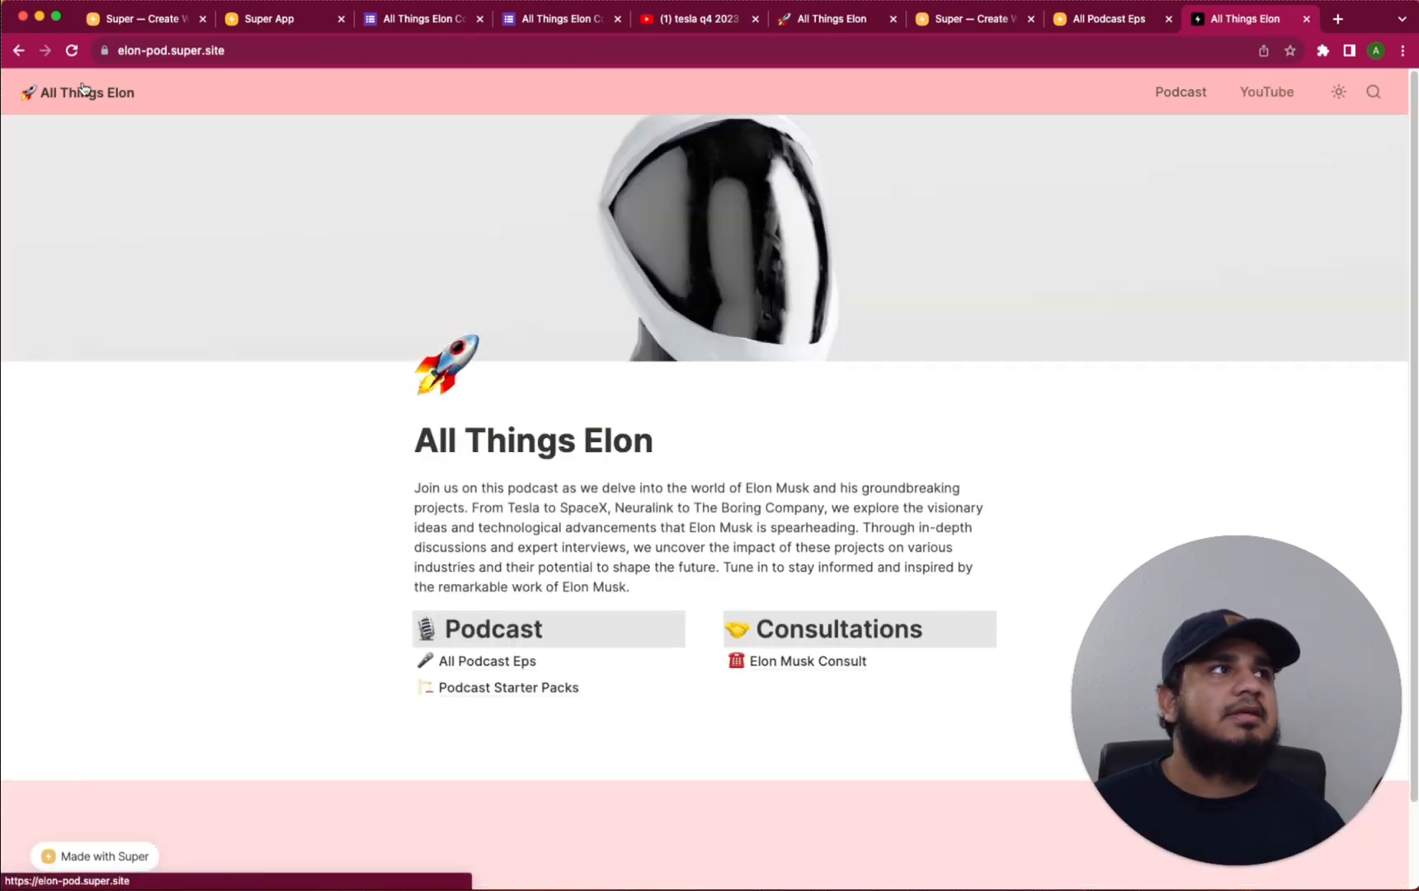
{"action": "left_click", "coordinate": [1338, 92]}
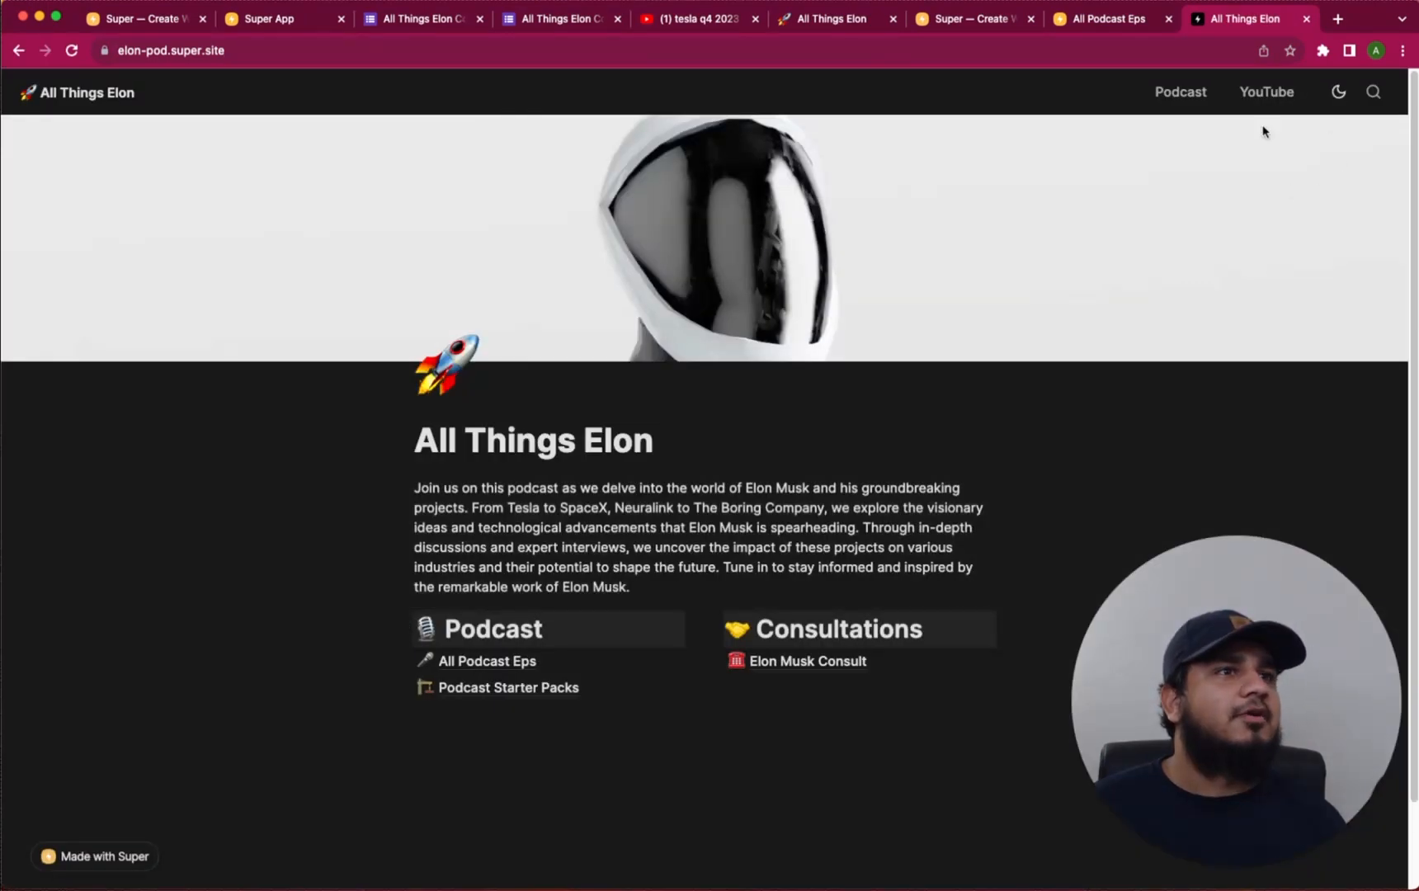
{"action": "left_click", "coordinate": [1374, 92]}
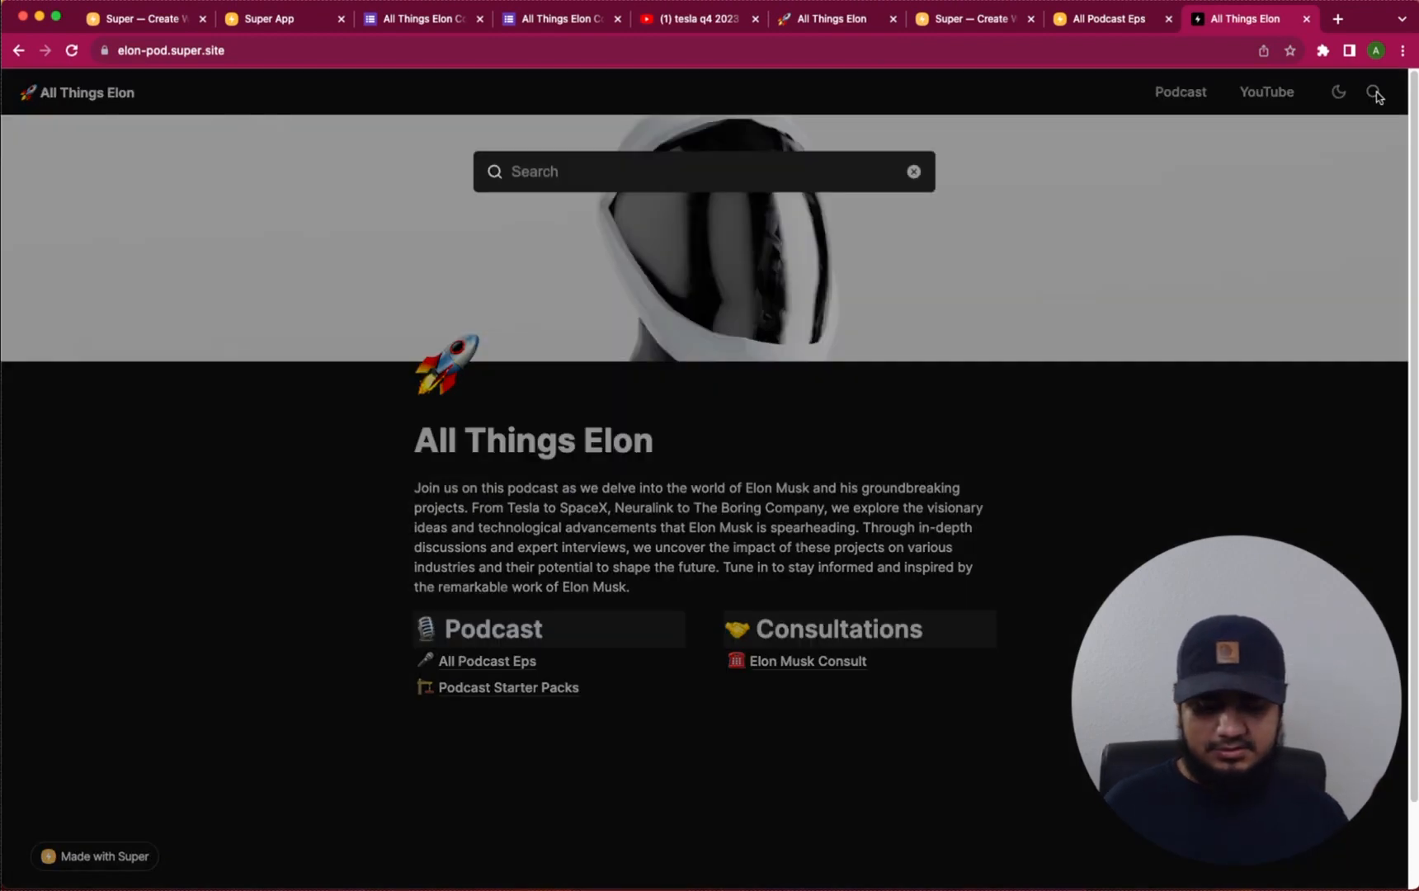
{"action": "type", "text": "q4"}
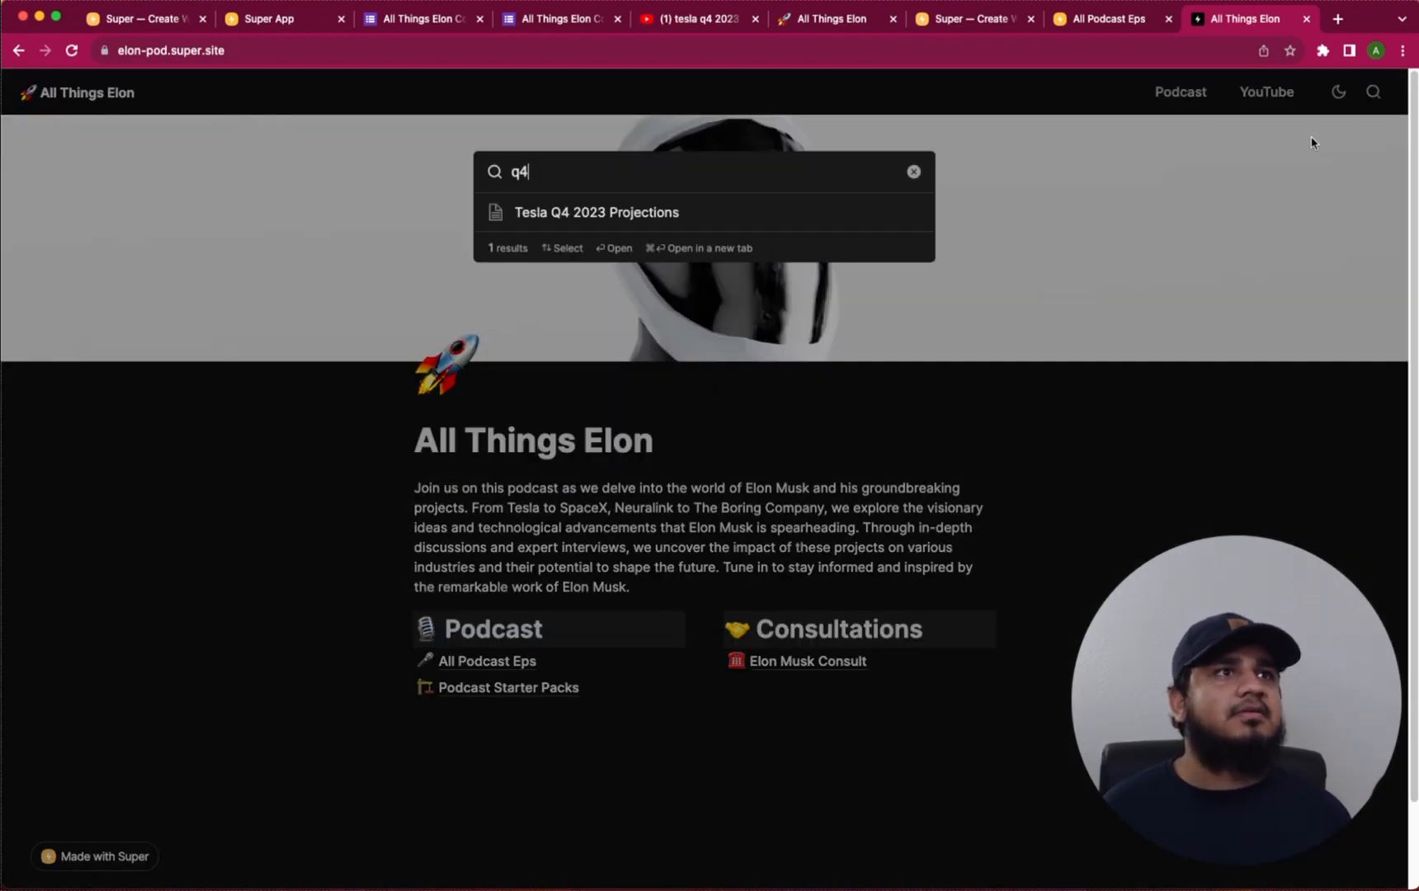
{"action": "left_click", "coordinate": [638, 212]}
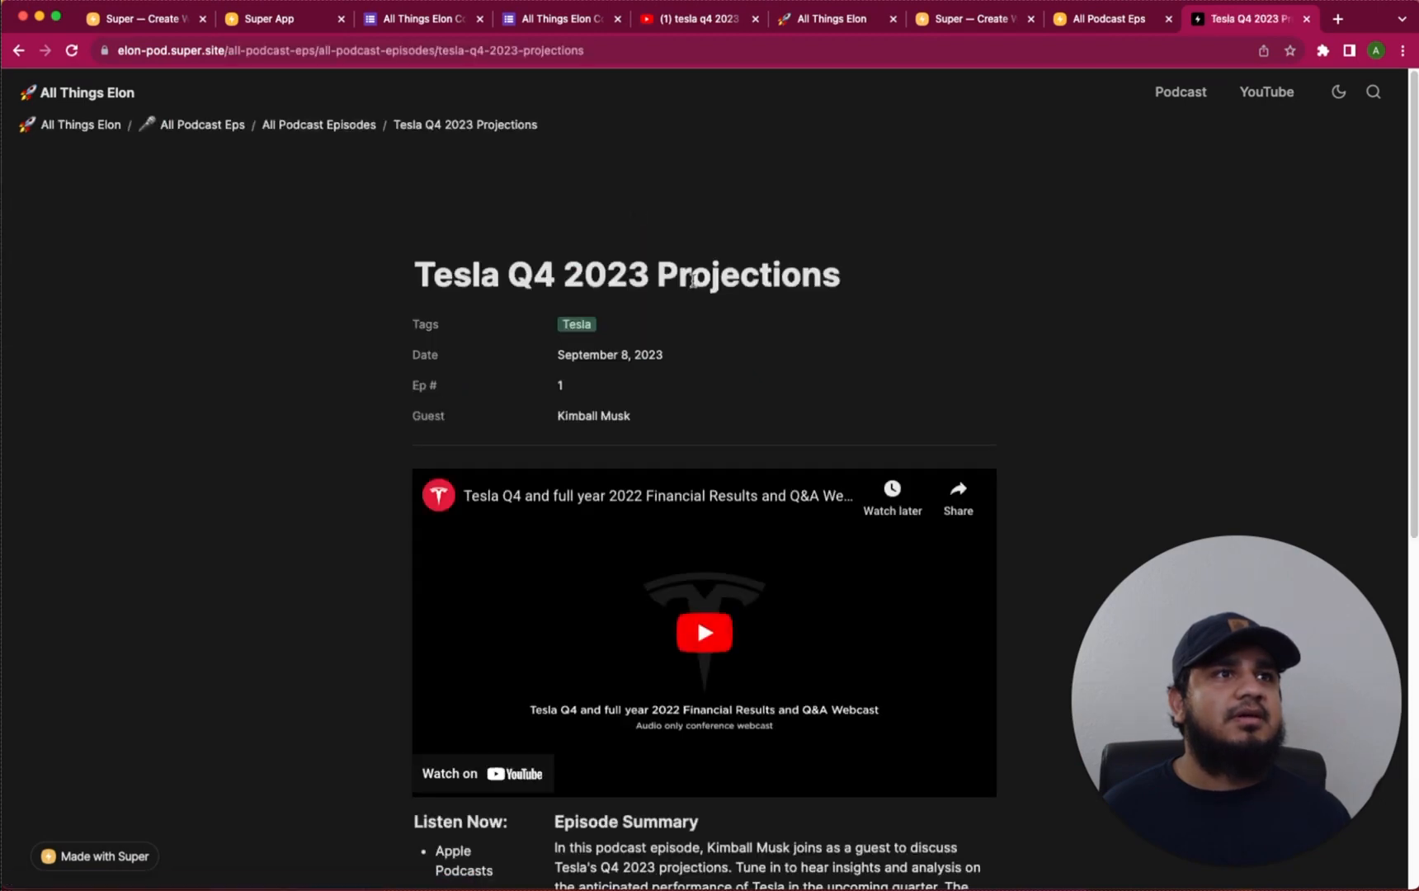
{"action": "scroll", "coordinate": [791, 393], "scroll_direction": "down", "scroll_amount": 10}
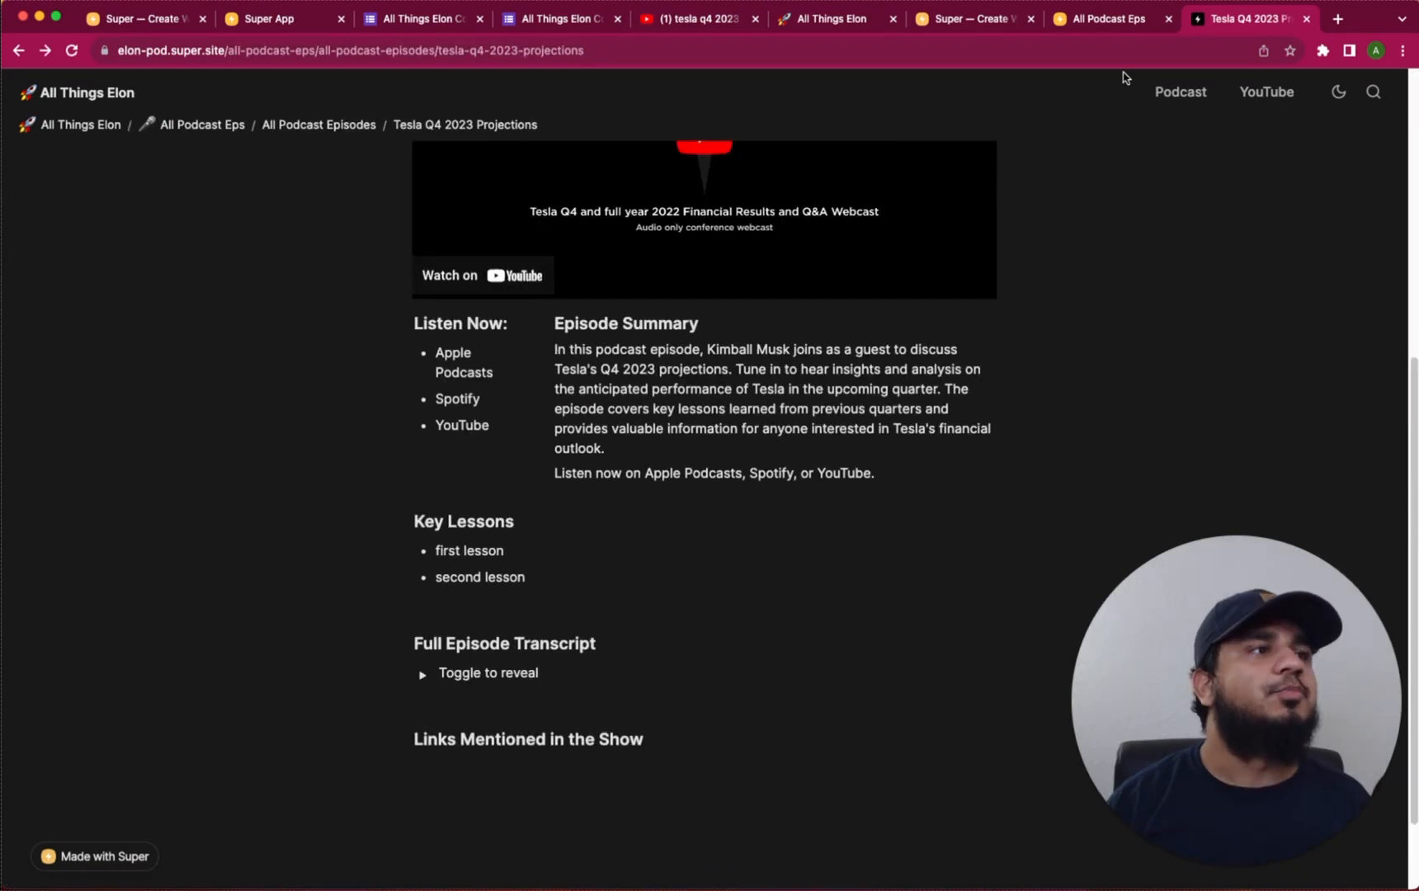
{"action": "left_click", "coordinate": [1111, 19]}
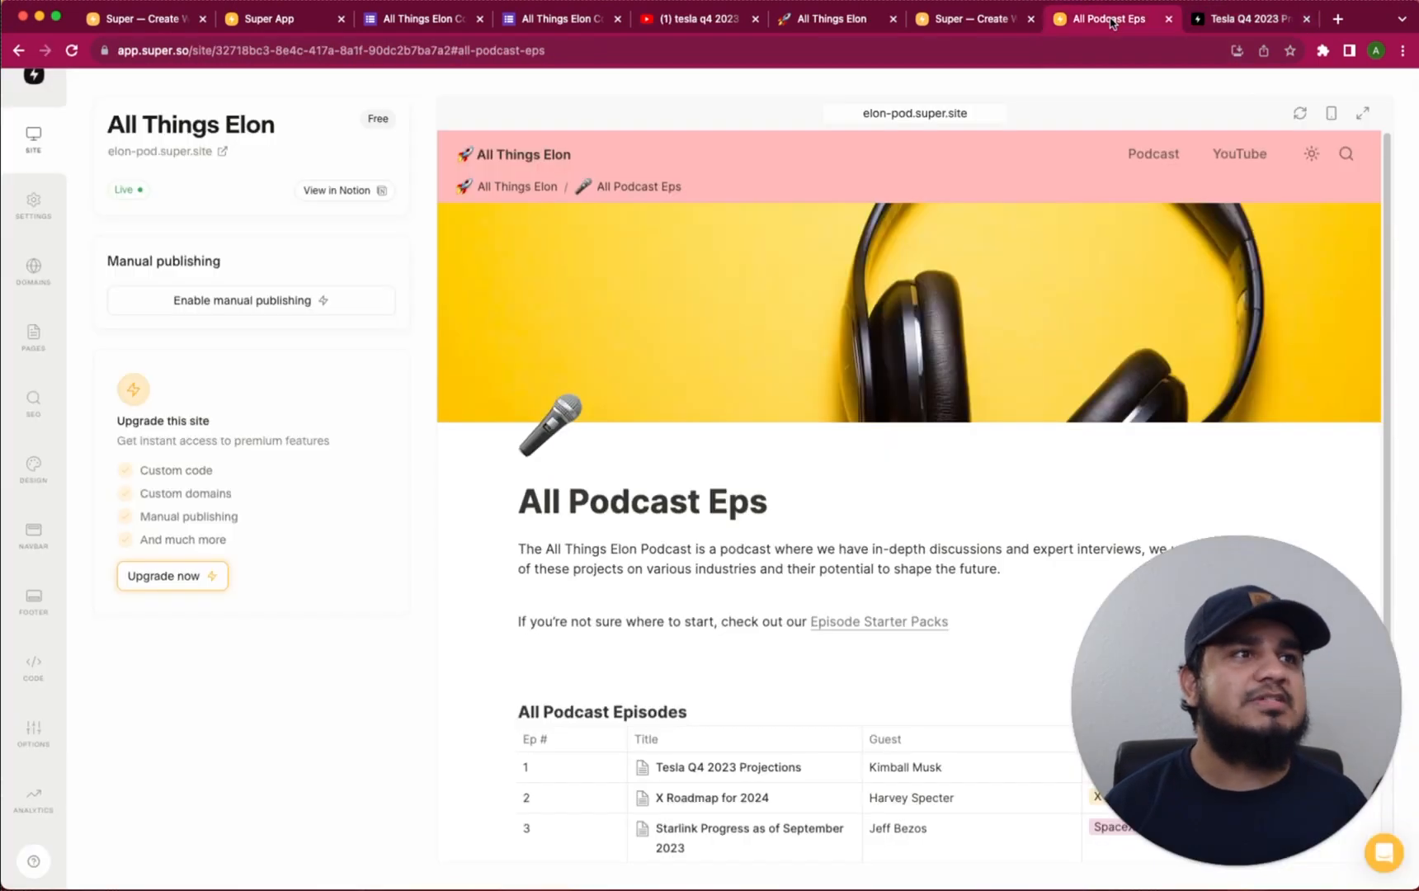